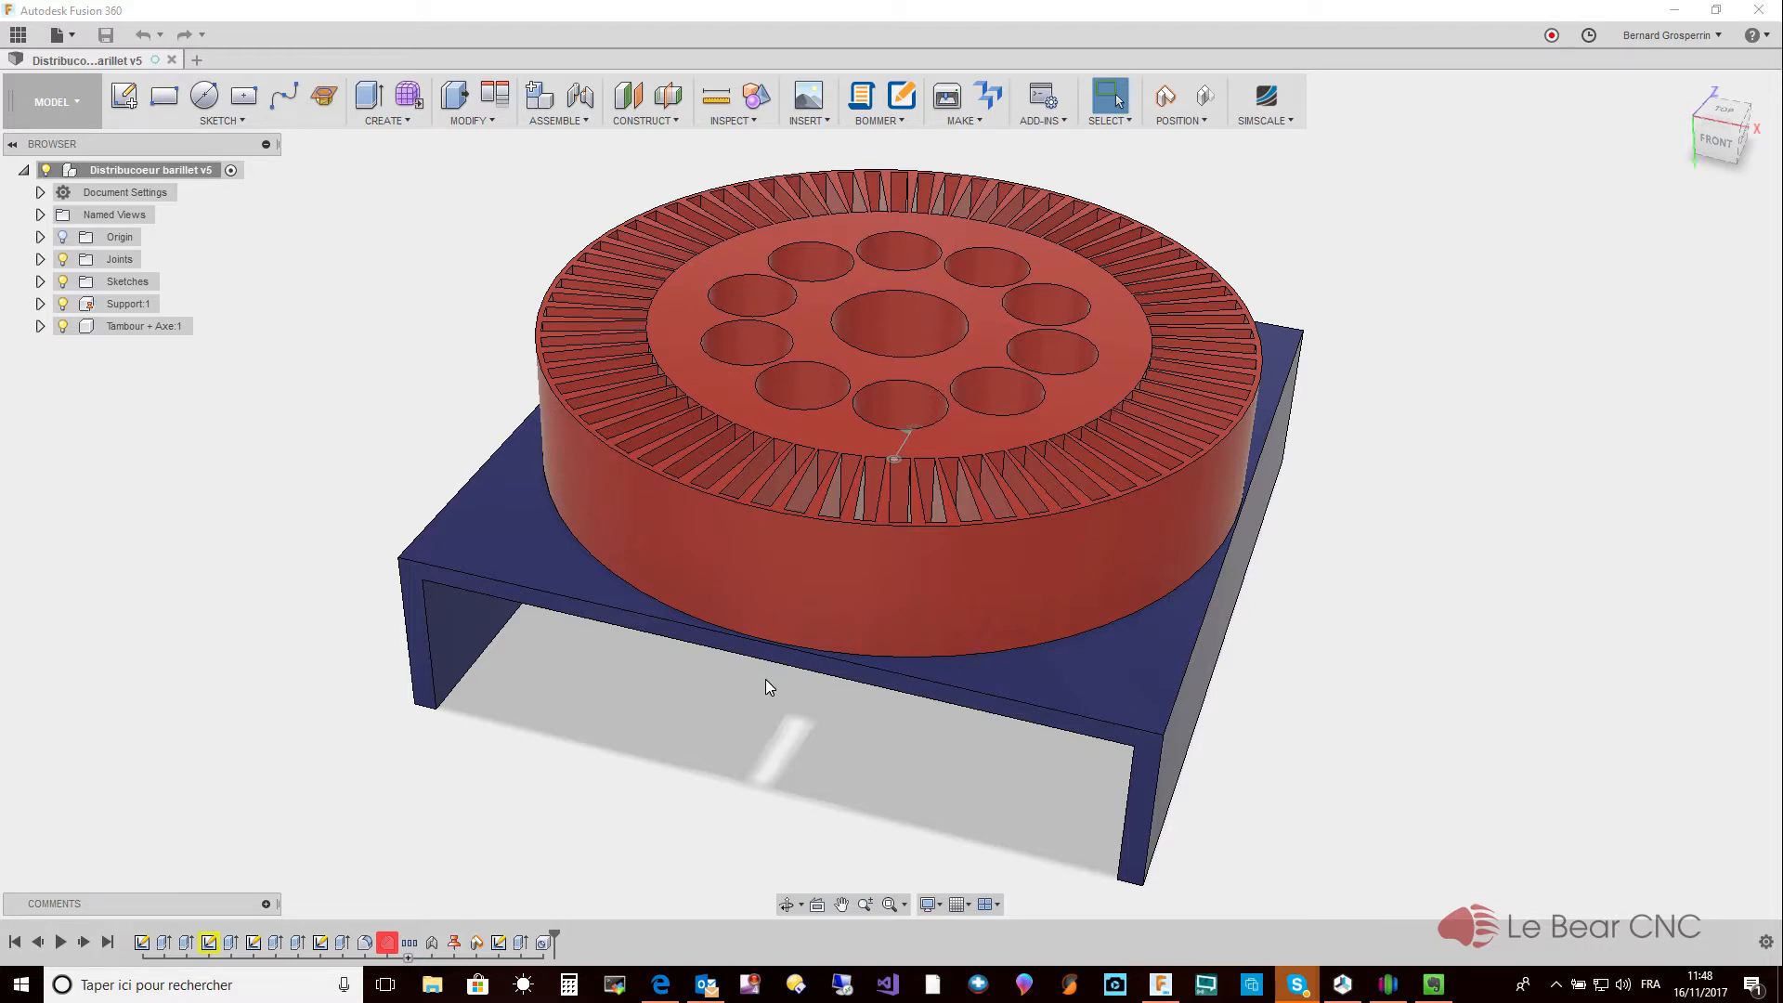
Examine the radial slots around the red drum's rim and the thin walls between them from above.
scroll(805, 554, up, 2)
scroll(834, 502, up, 2)
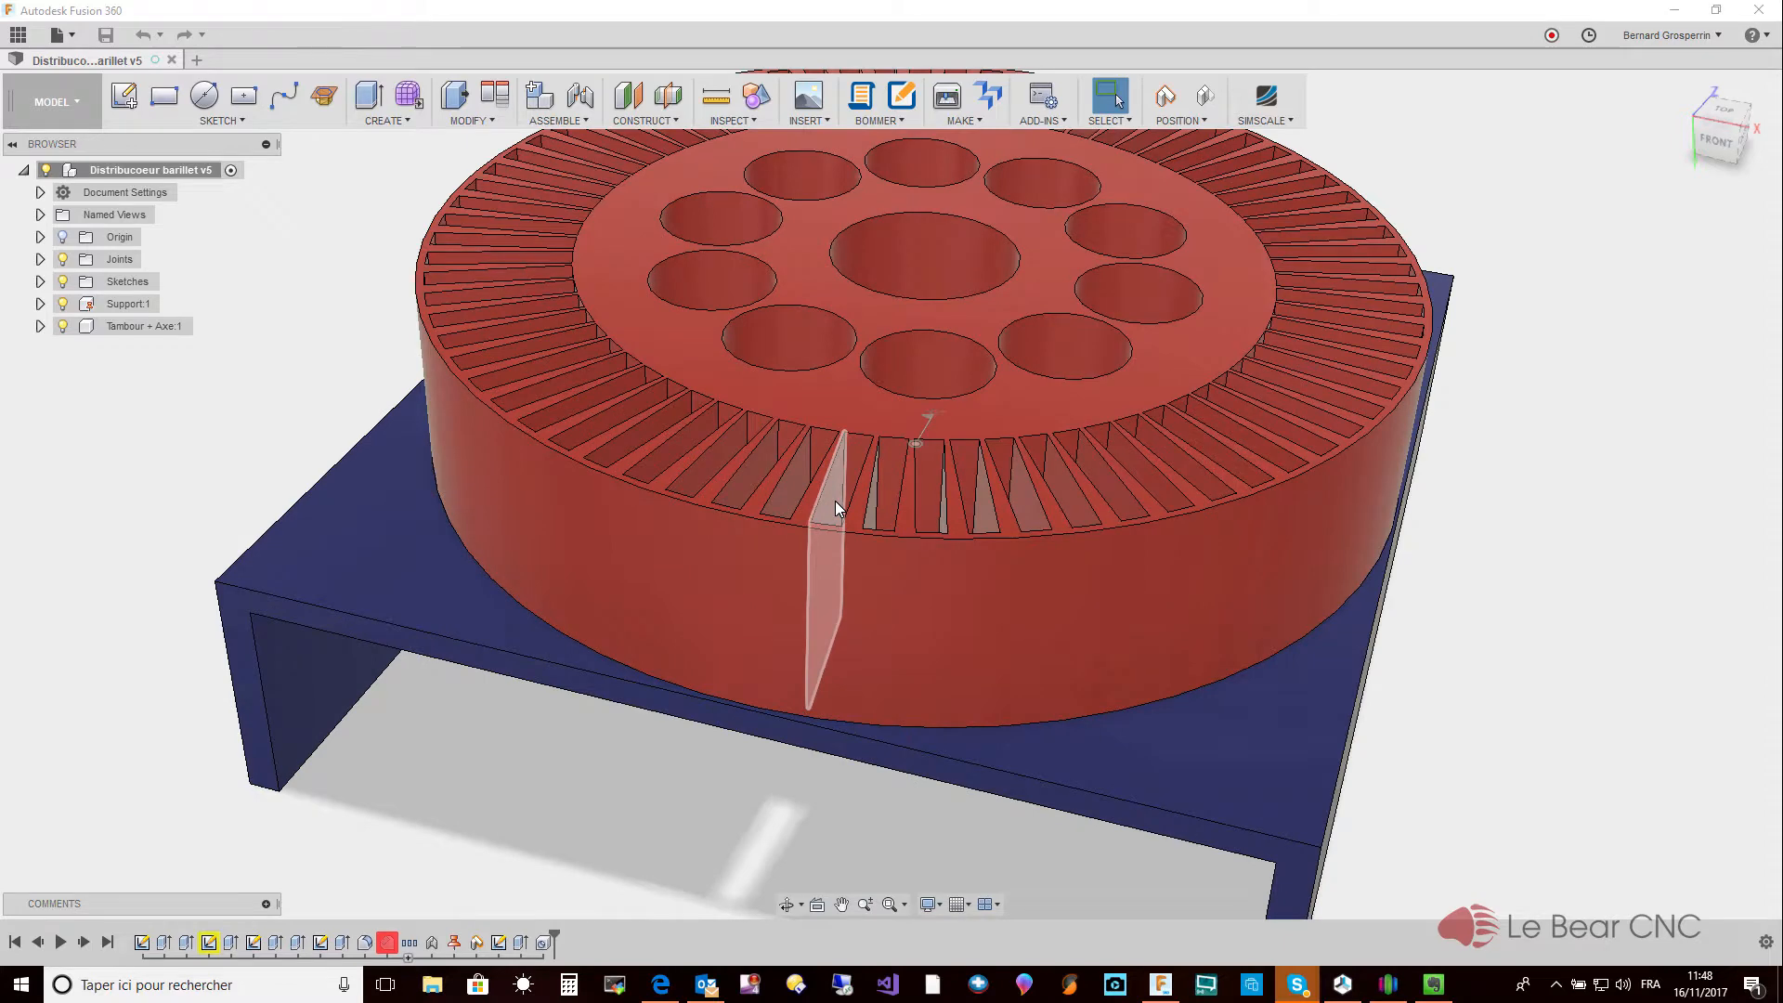
click(797, 906)
drag(708, 848, 787, 764)
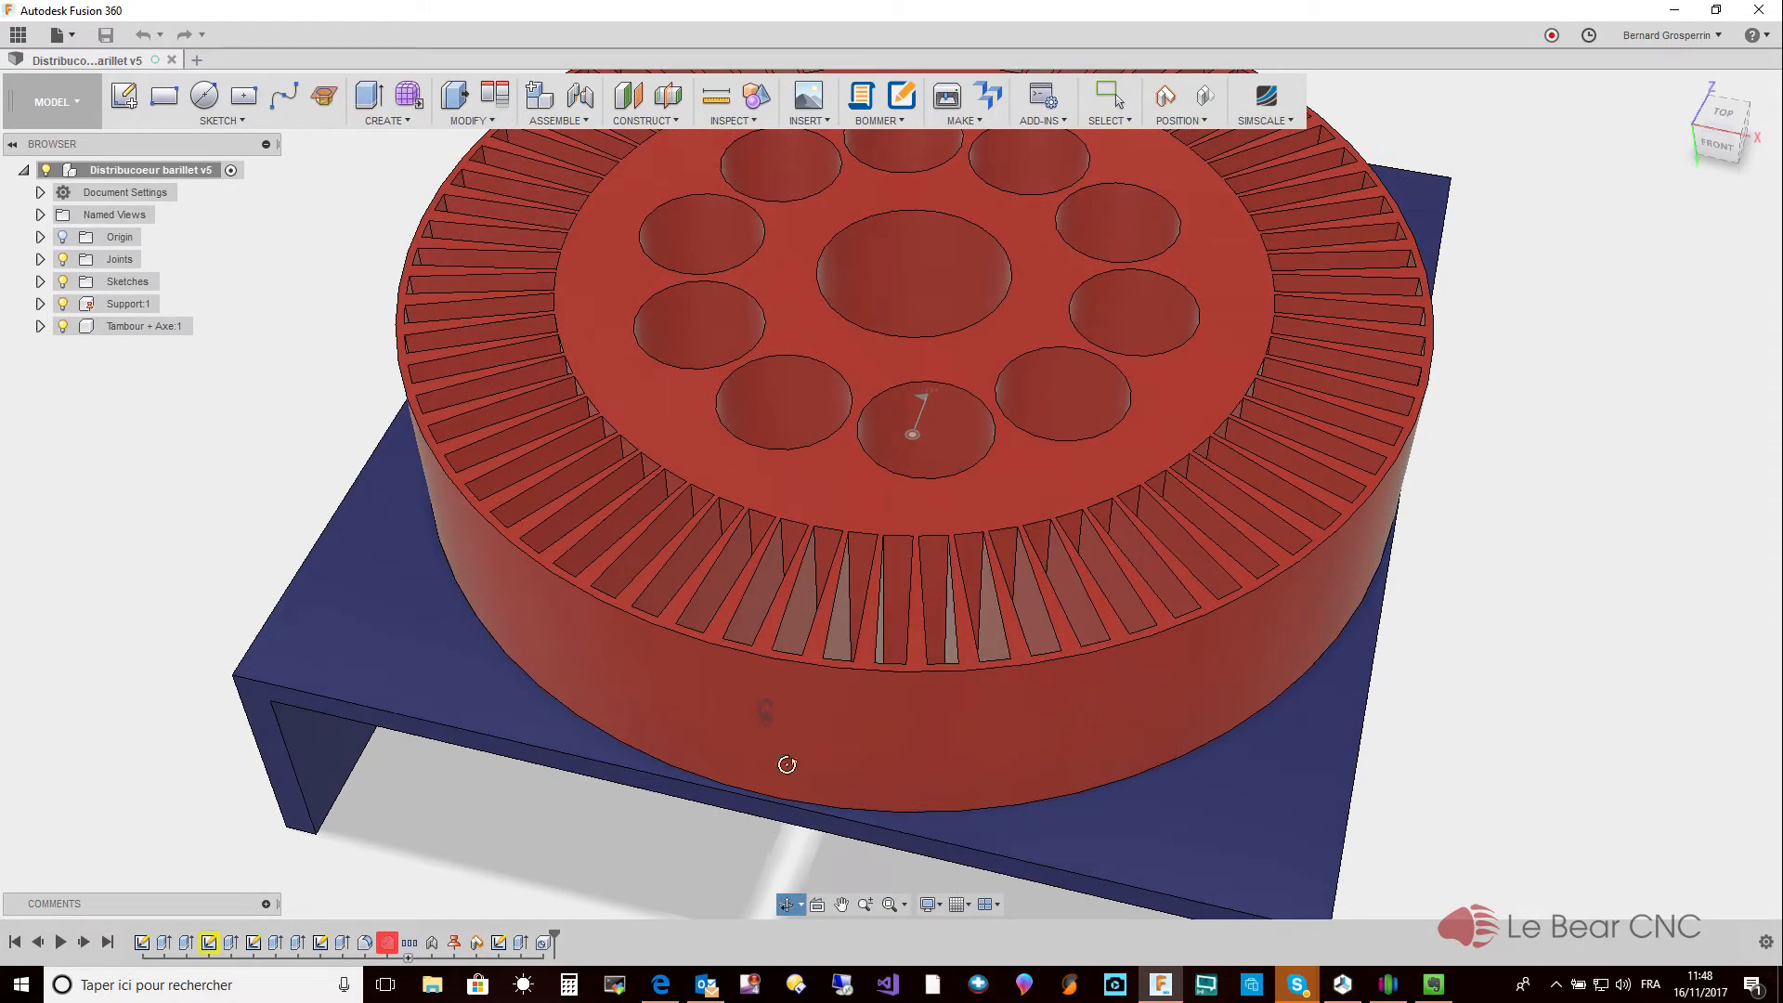
key(Escape)
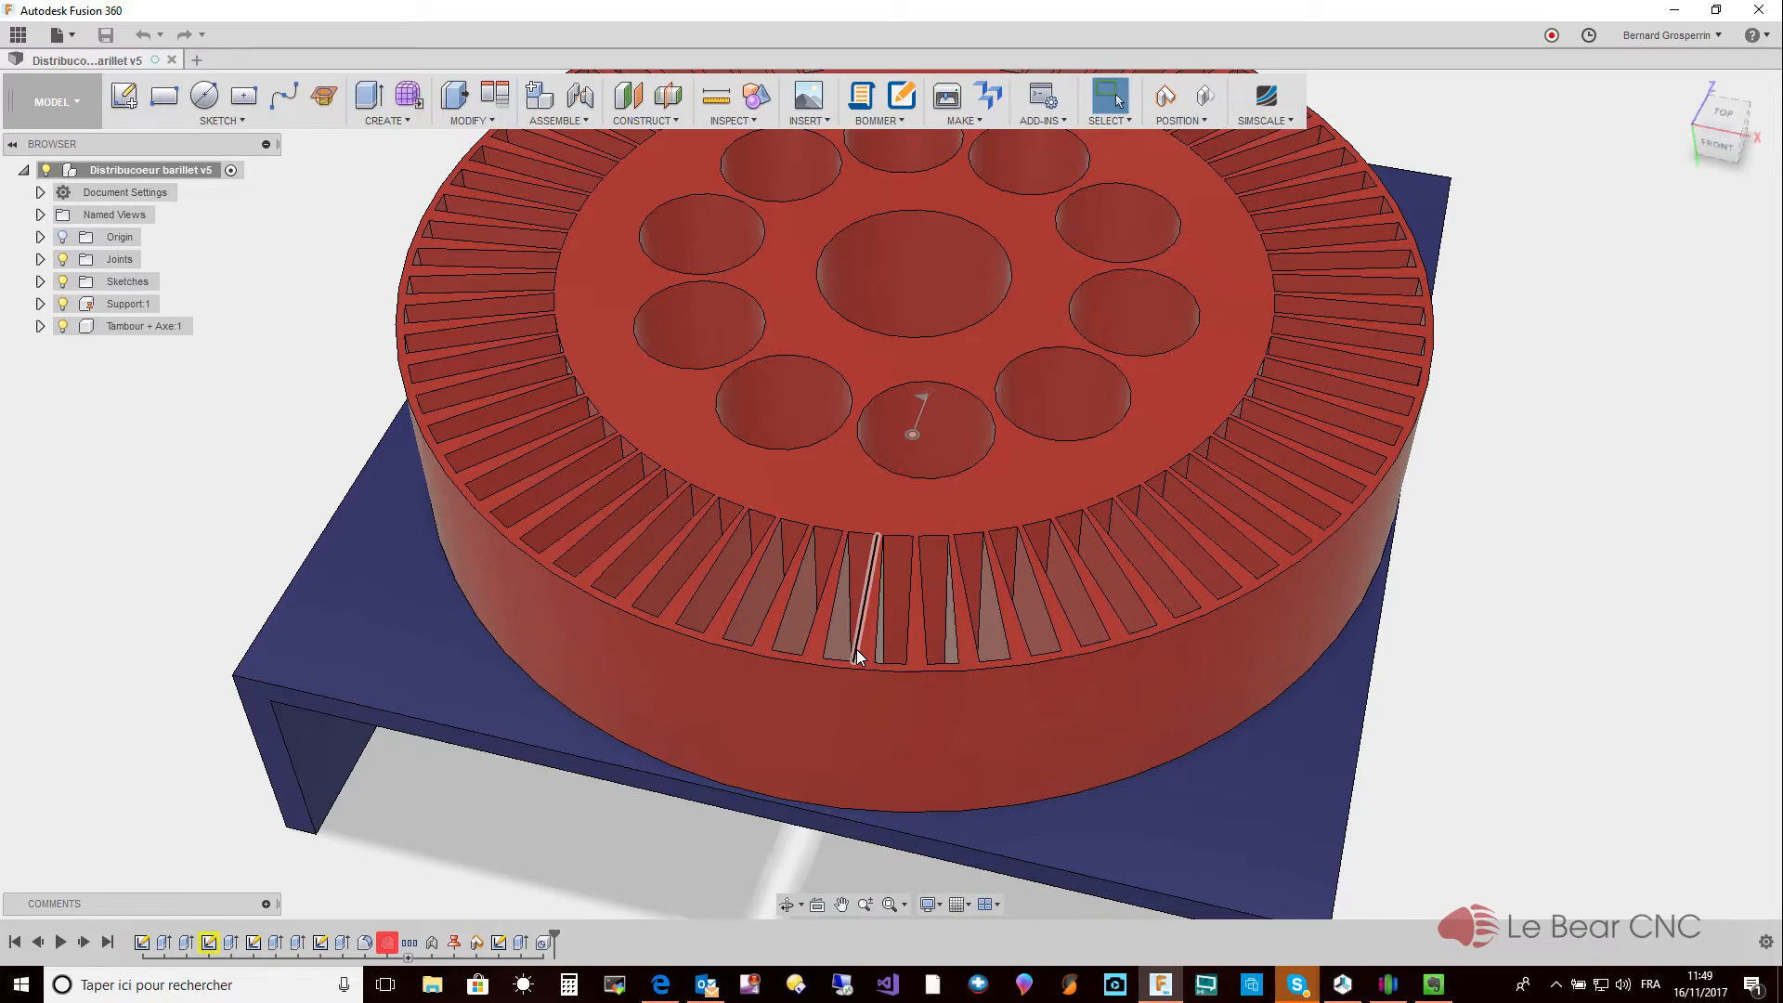
scroll(856, 650, down, 4)
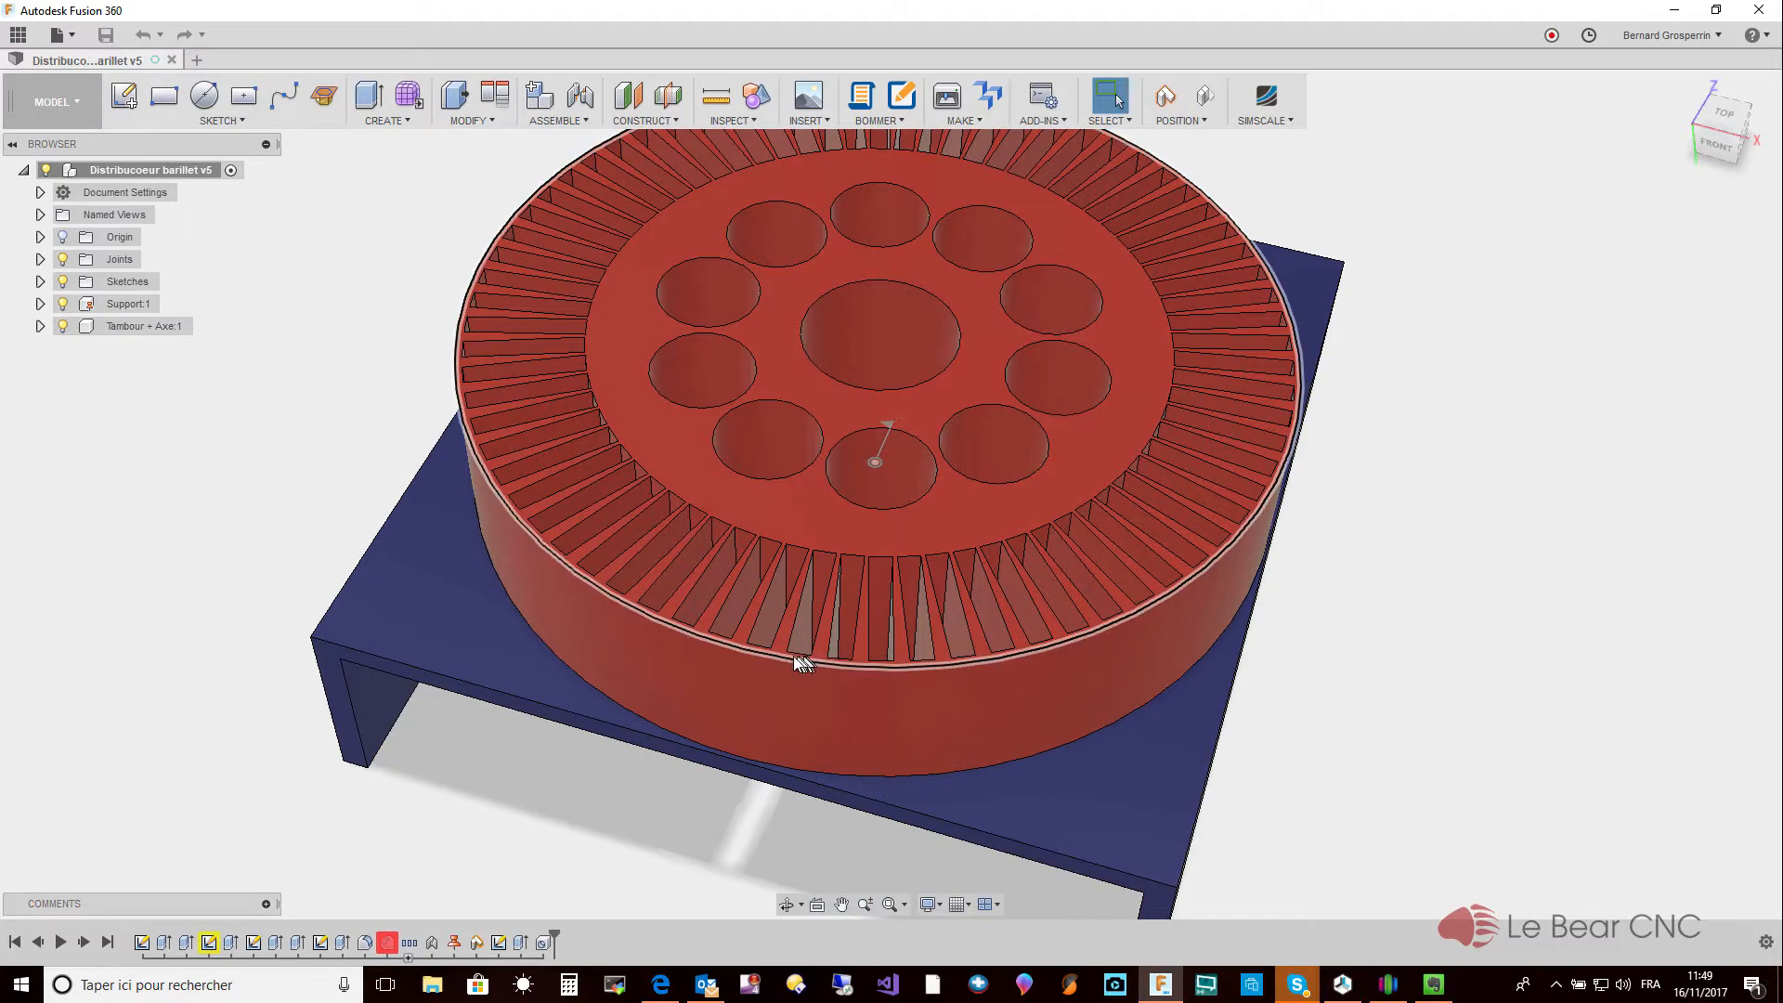
shift+middle_drag(769, 649, 765, 812)
click(724, 817)
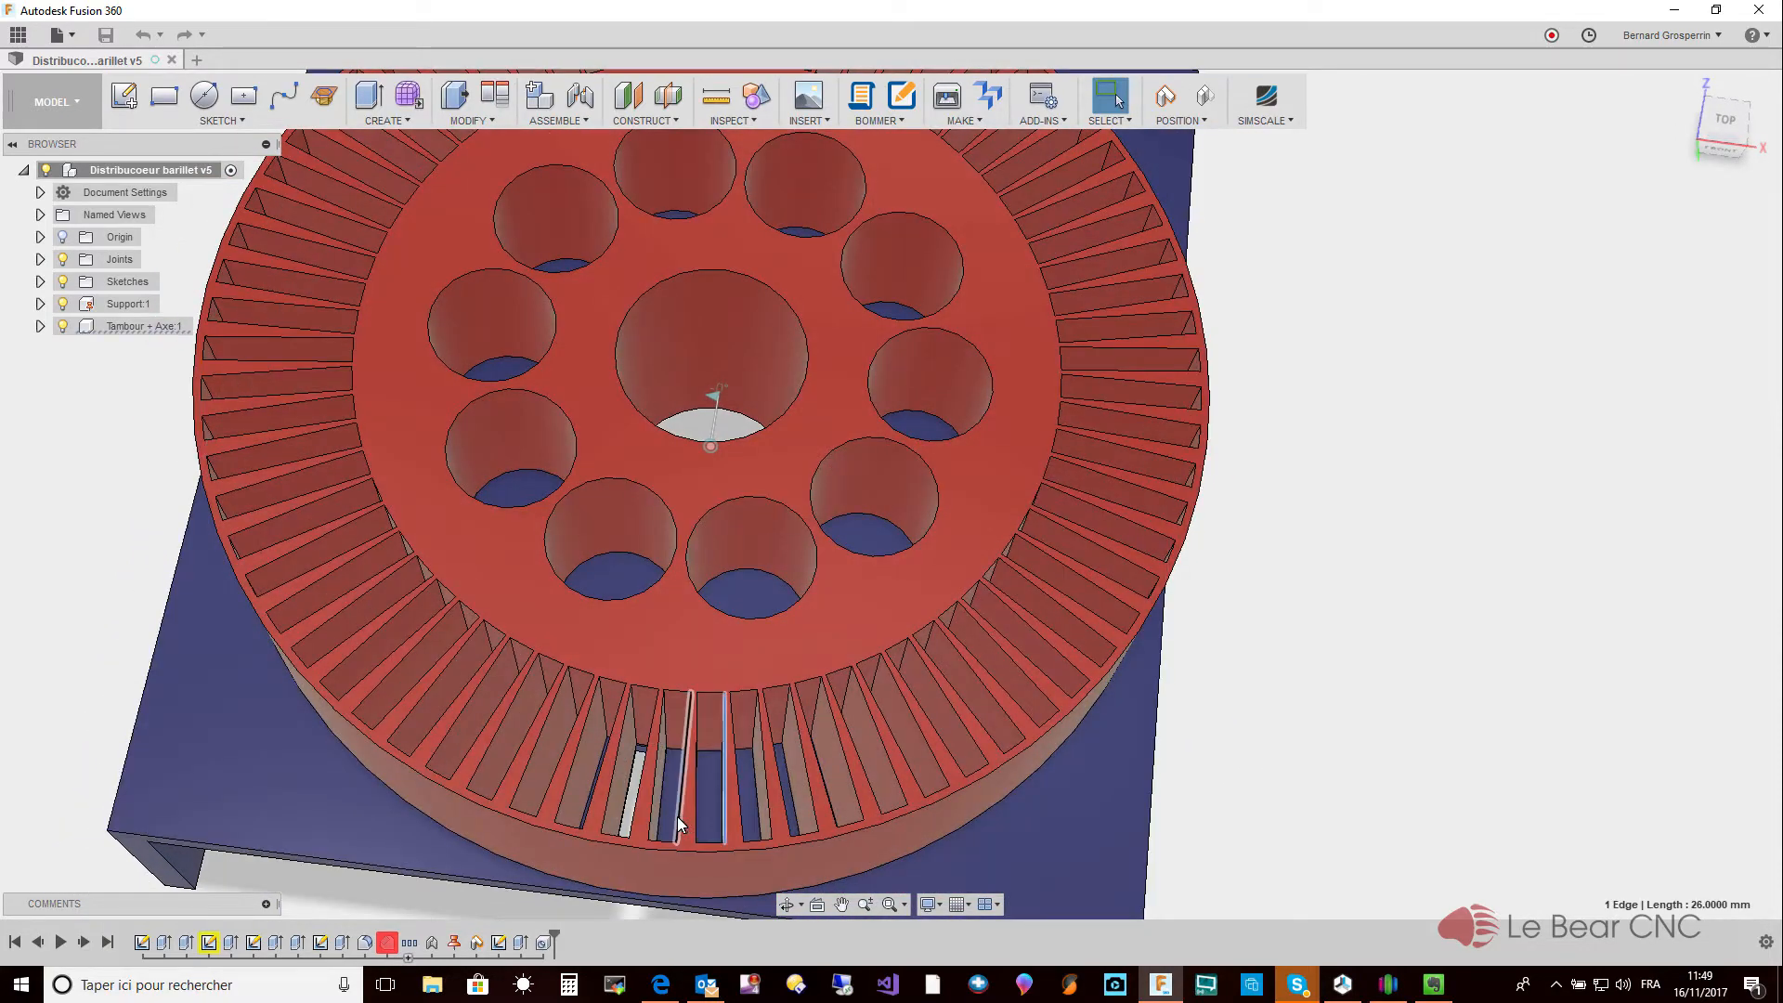
click(678, 816)
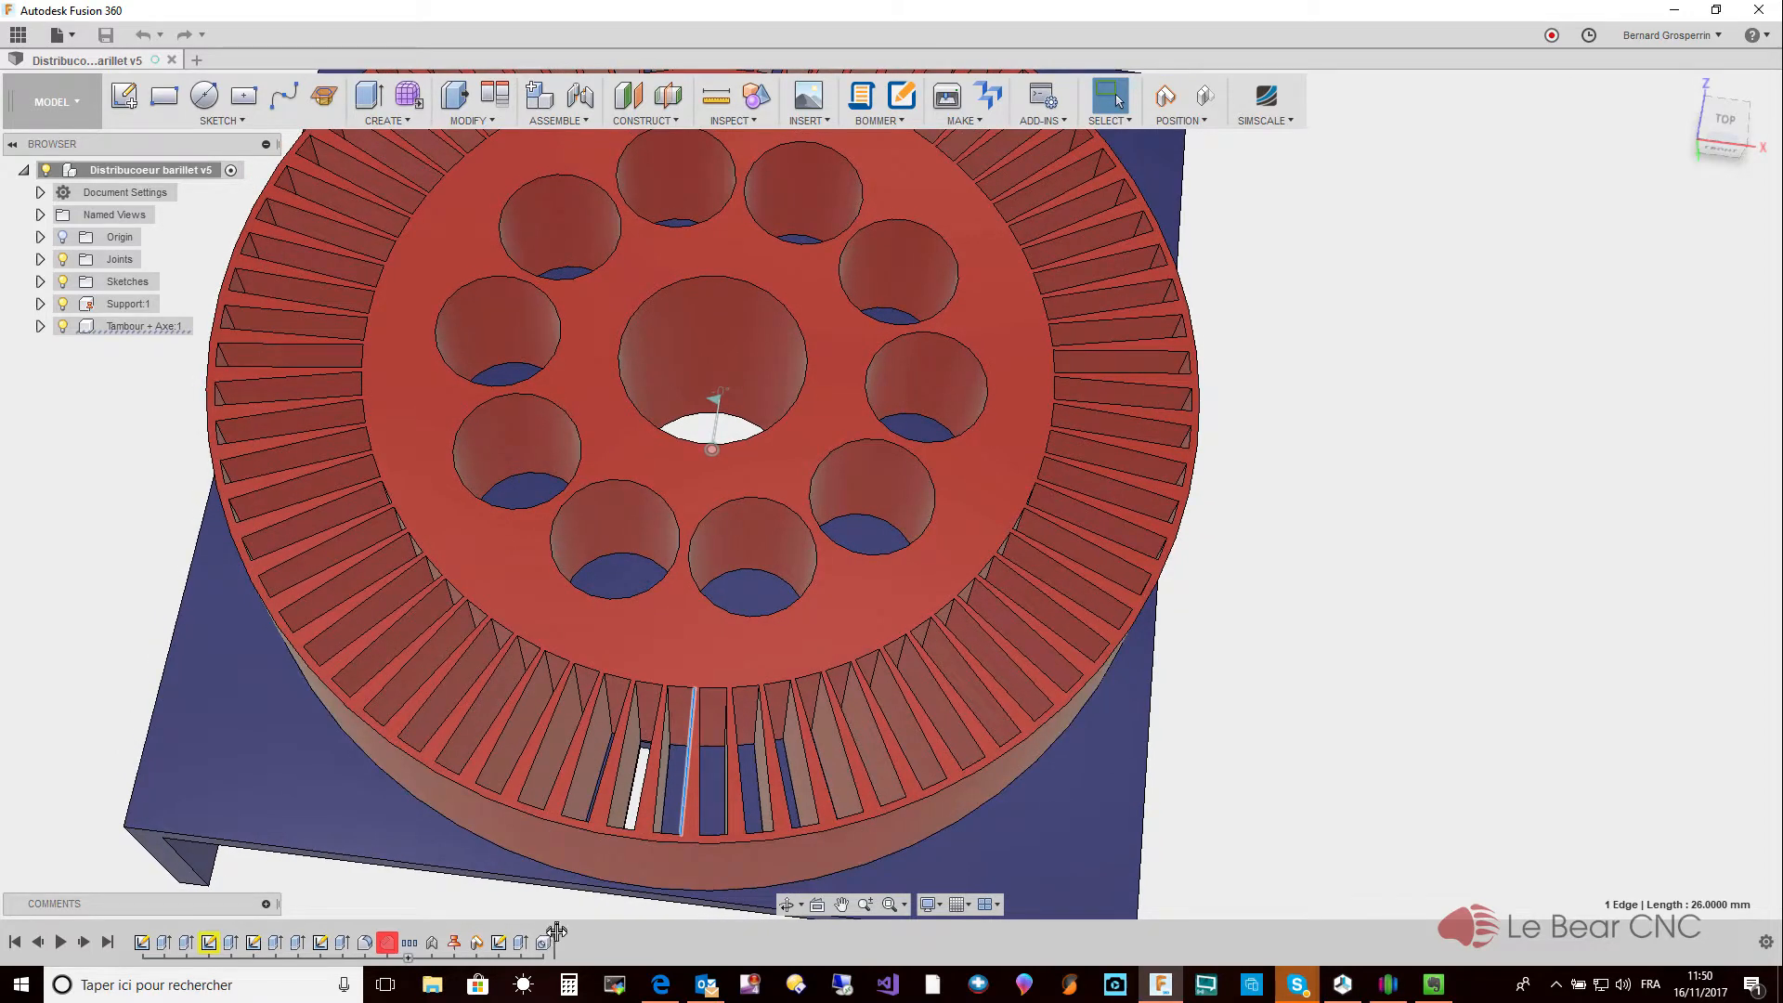
Roll the design history back to just after the first sketch and show Sketch1.
drag(556, 931, 147, 940)
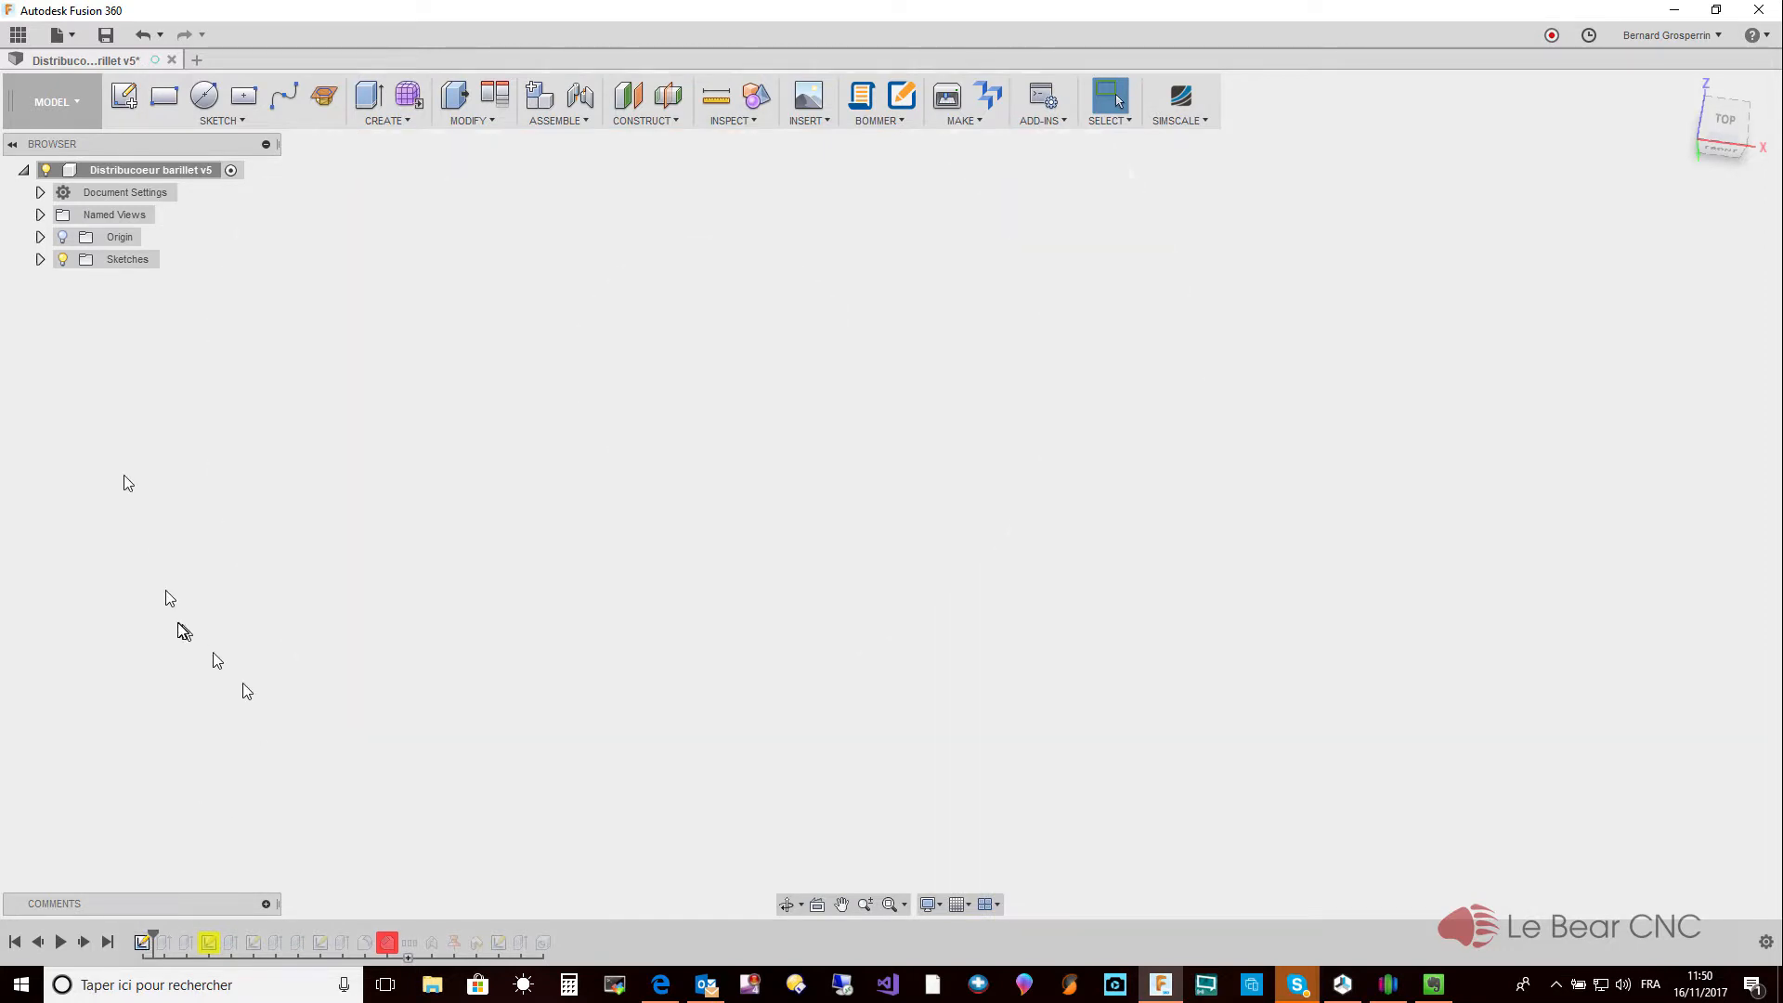
click(41, 259)
click(80, 282)
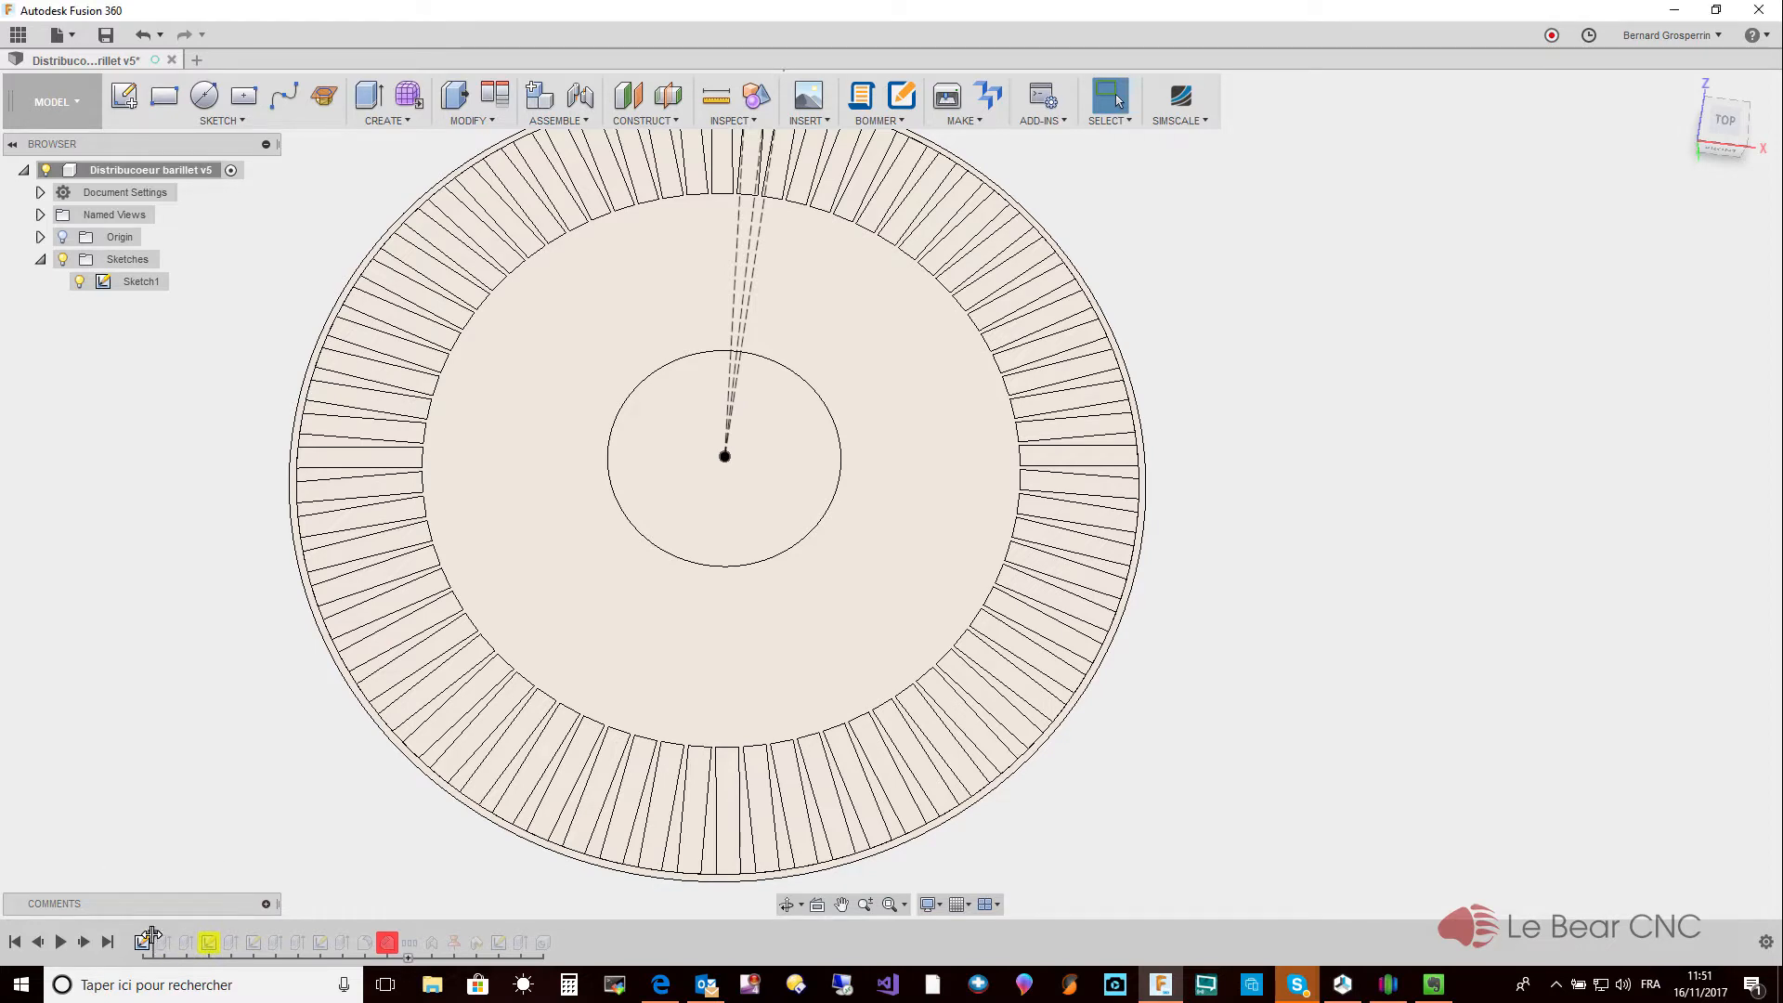
Roll the design history forward to its end and select Sketch4 to review the support under the drum.
drag(152, 934, 173, 936)
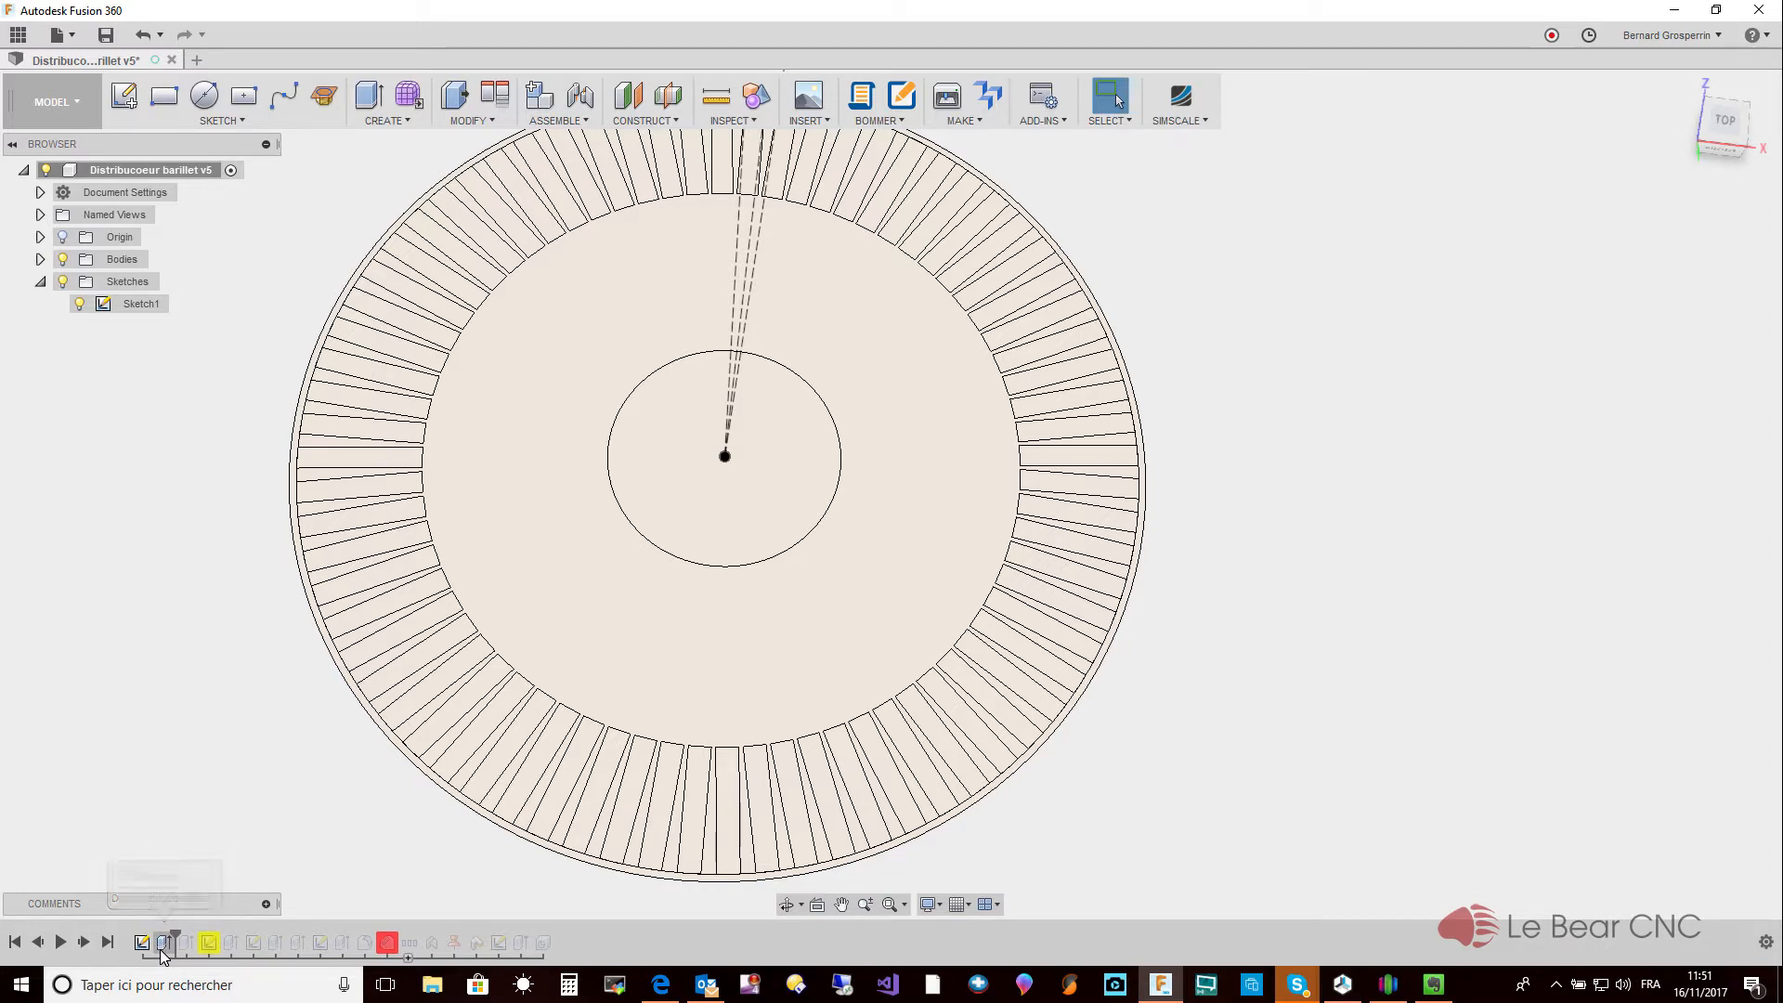
drag(337, 975, 550, 992)
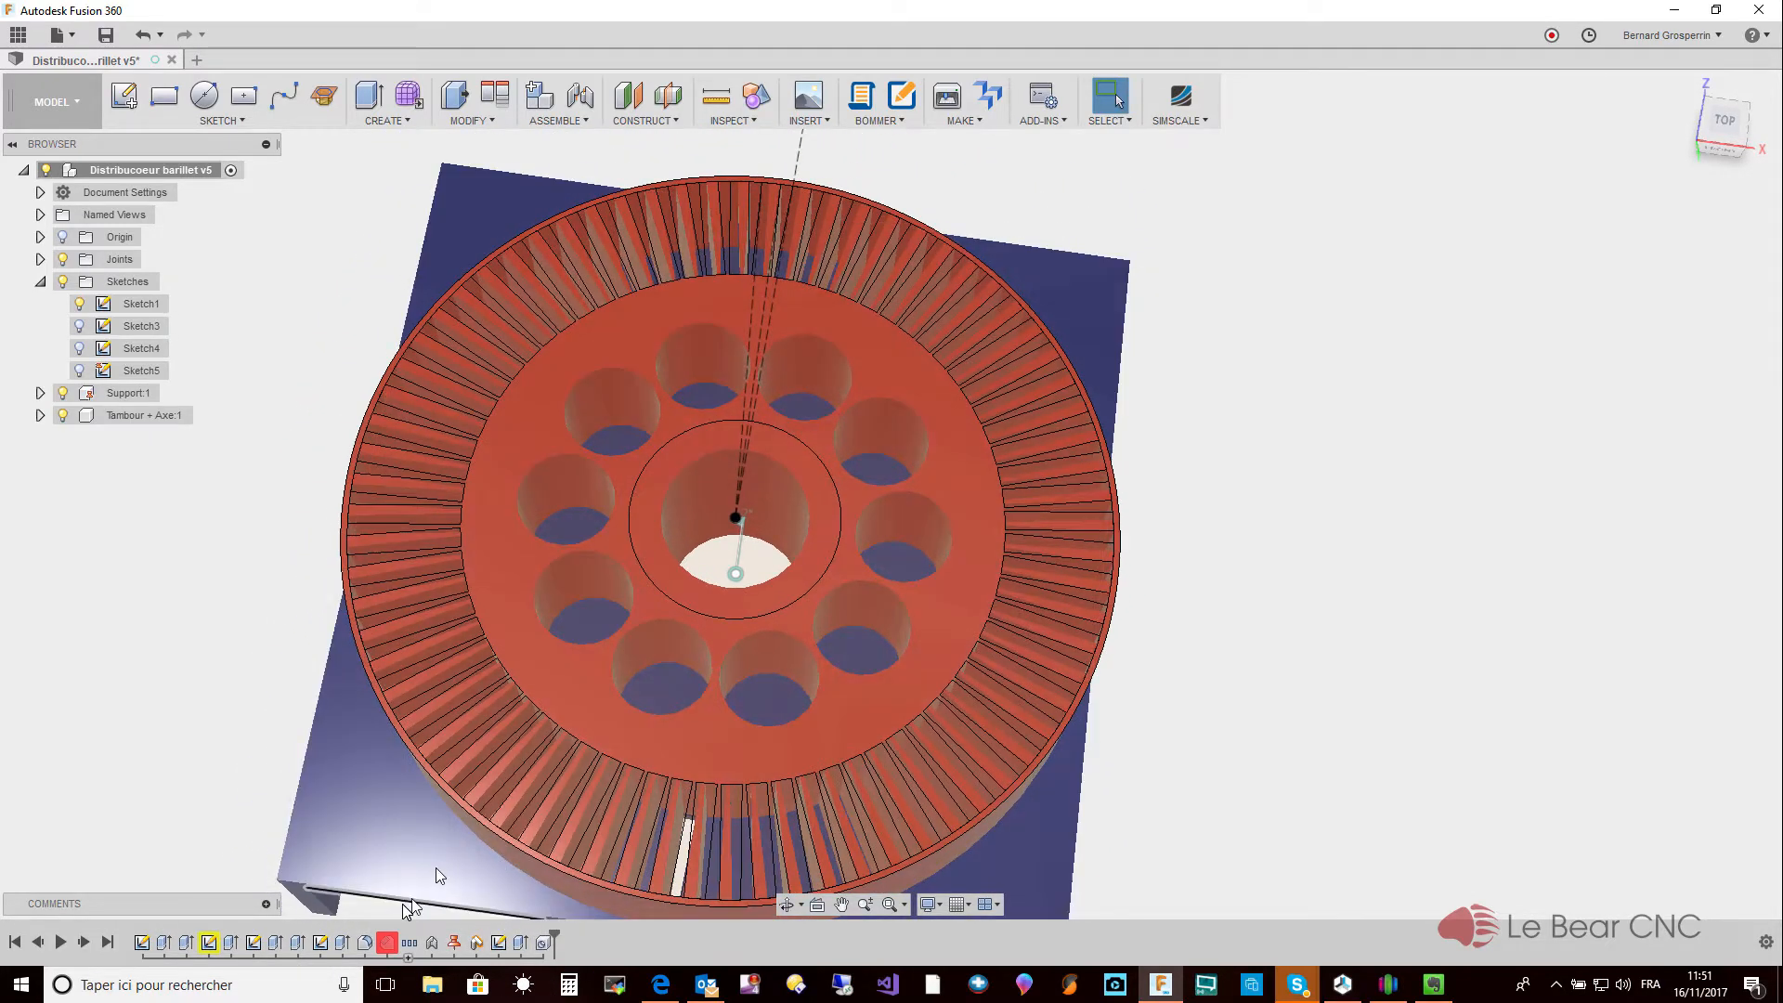
click(251, 944)
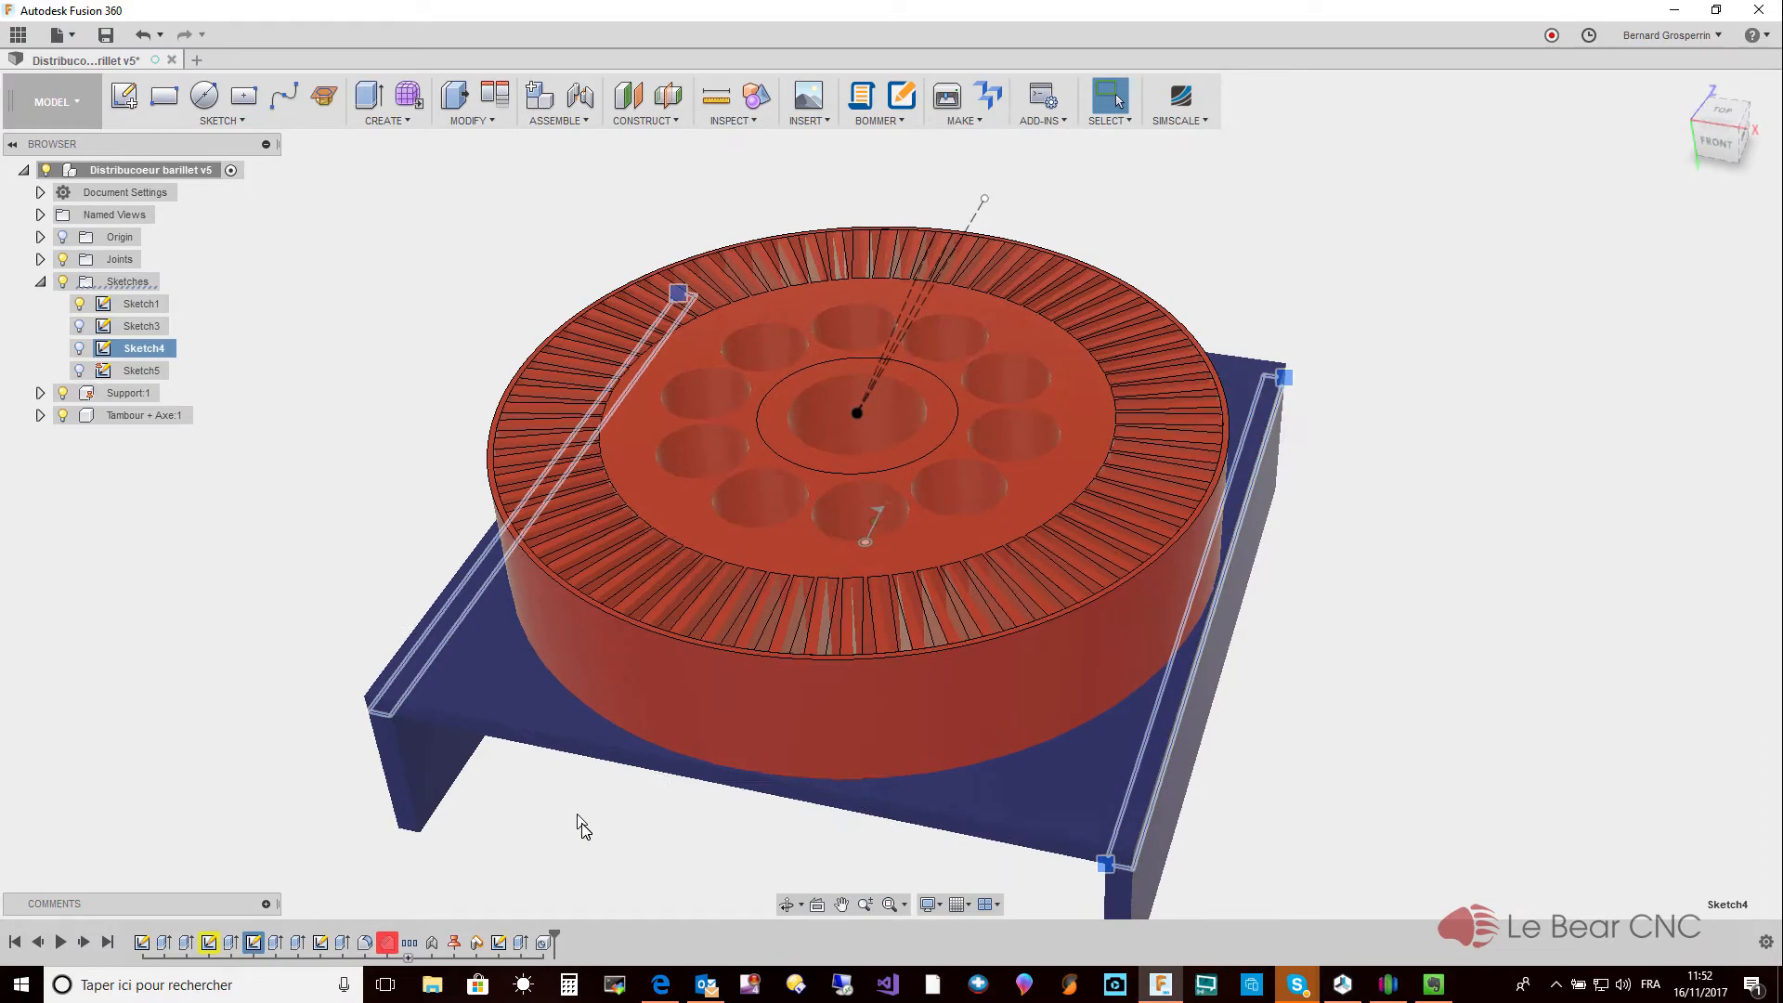
shift+middle_drag(582, 825, 923, 684)
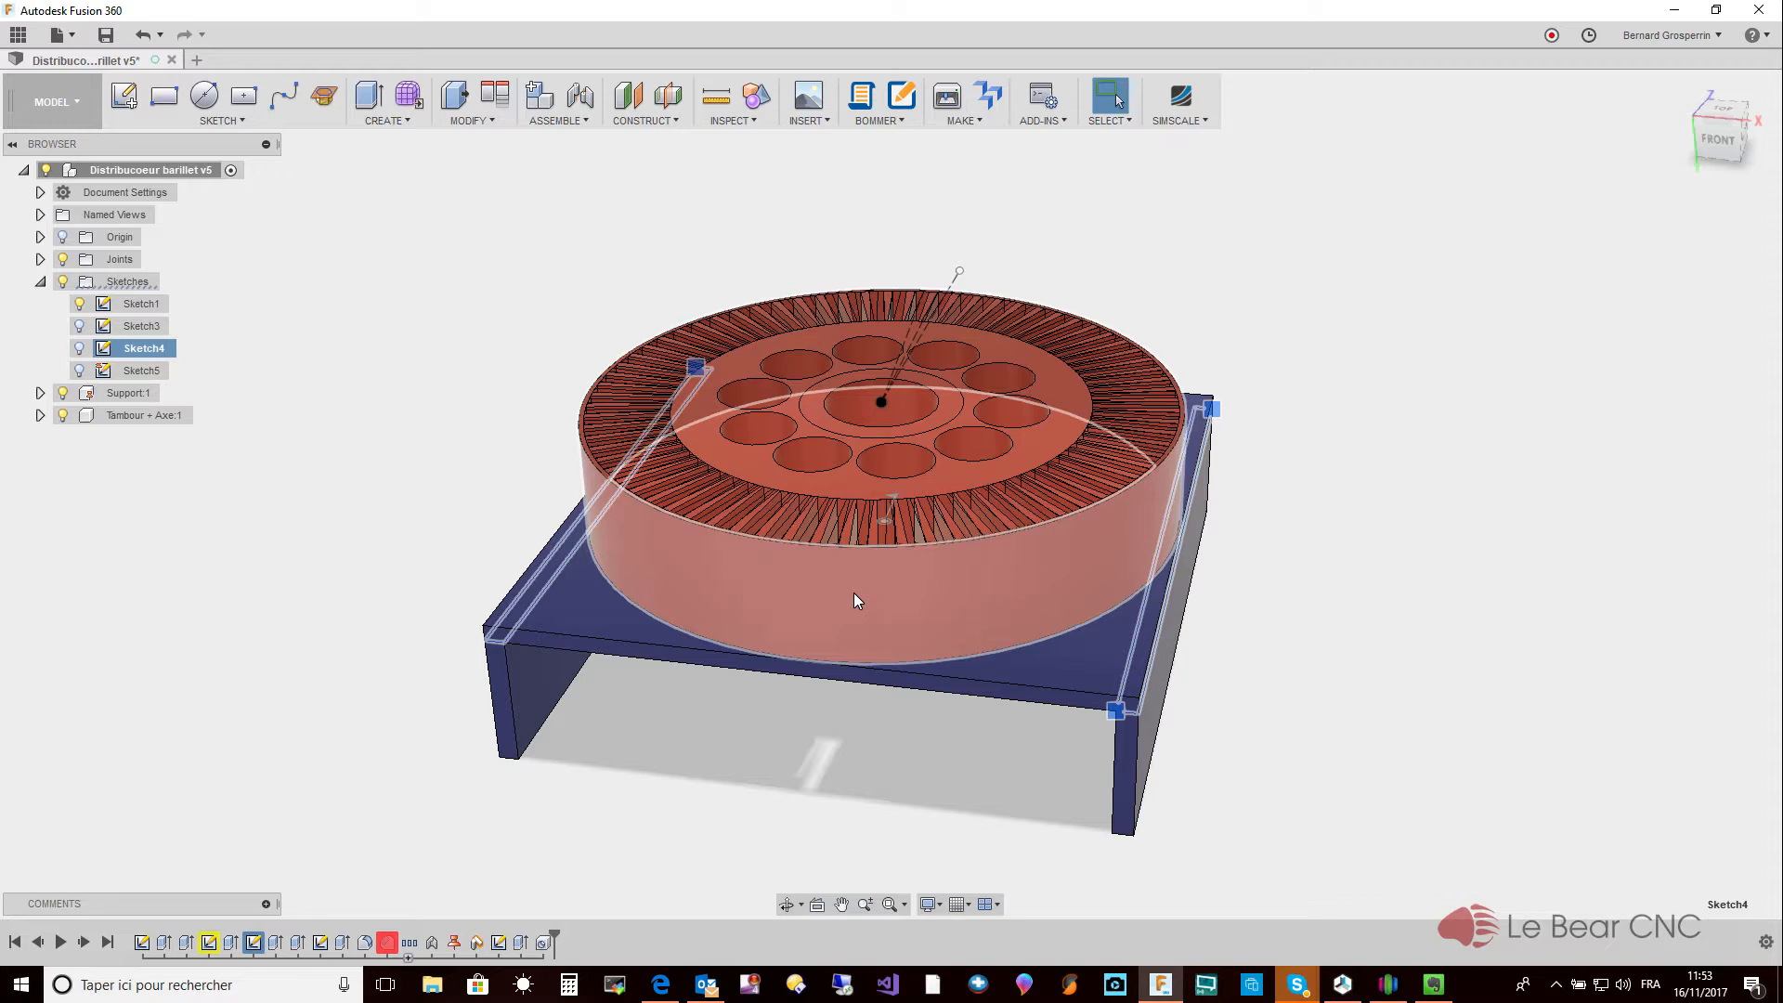
shift+middle_drag(855, 595, 894, 677)
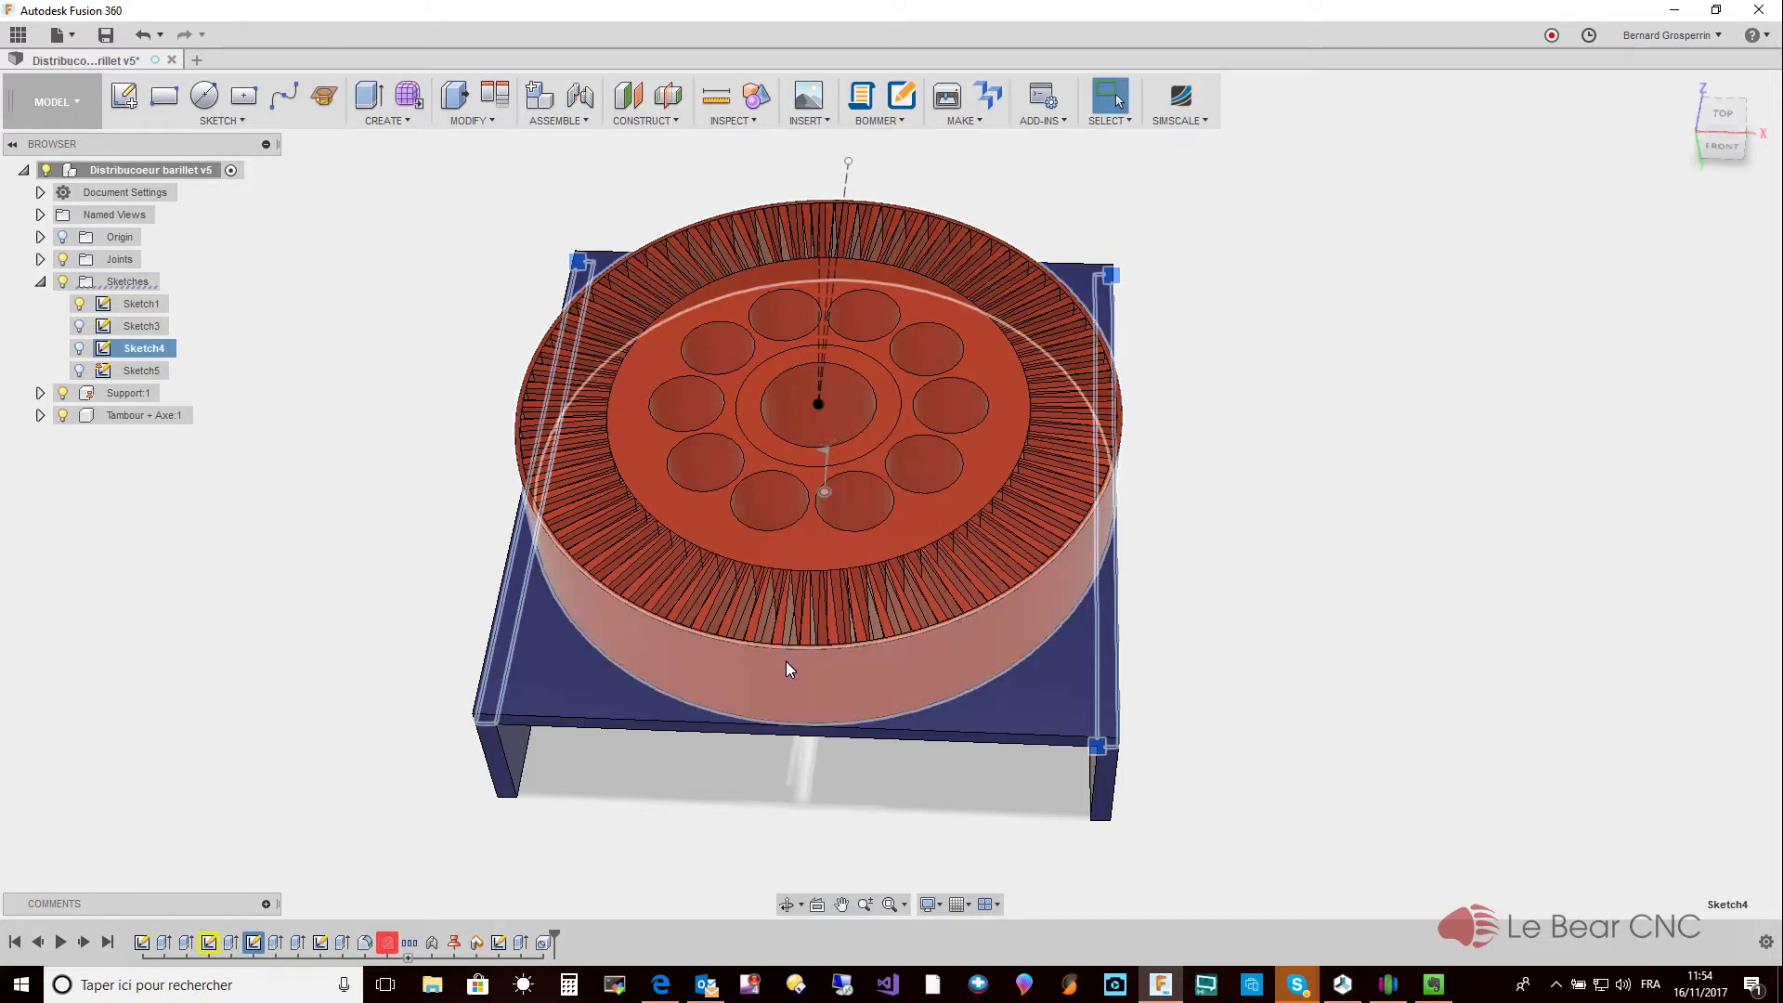
mouse_move(785, 662)
shift+middle_down()
mouse_move(854, 661)
mouse_move(850, 638)
mouse_move(835, 647)
shift+middle_up()
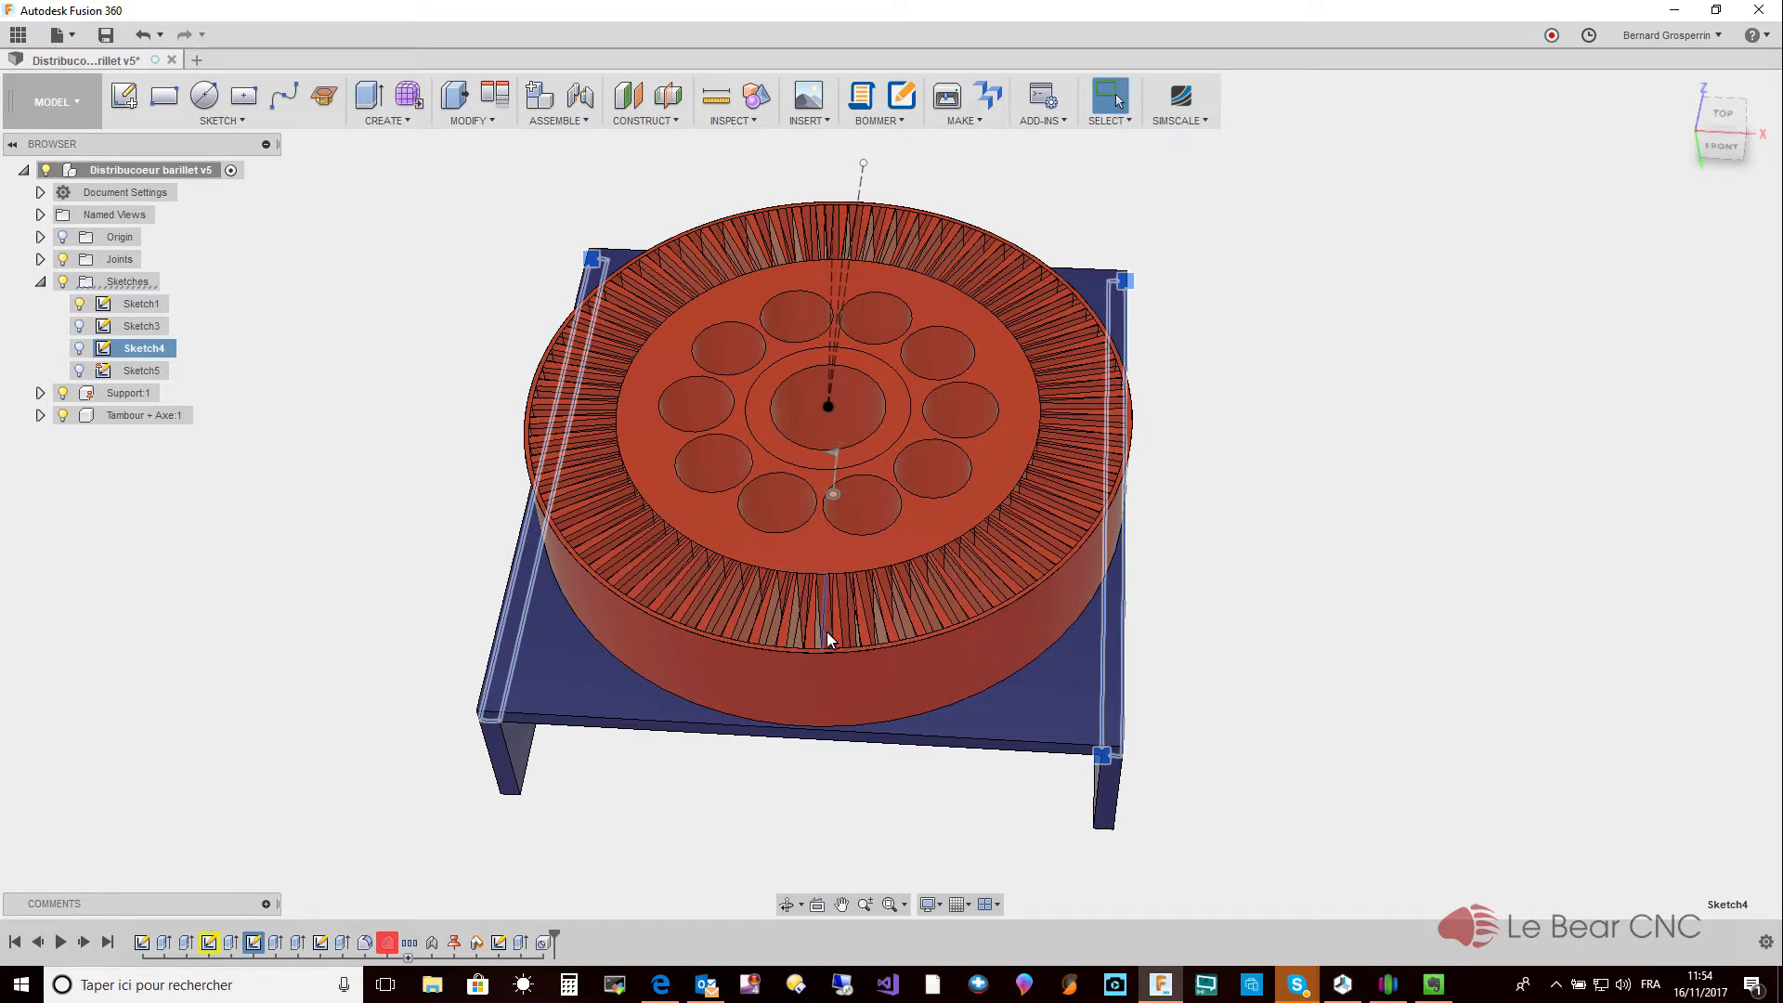
shift+middle_drag(827, 633, 825, 632)
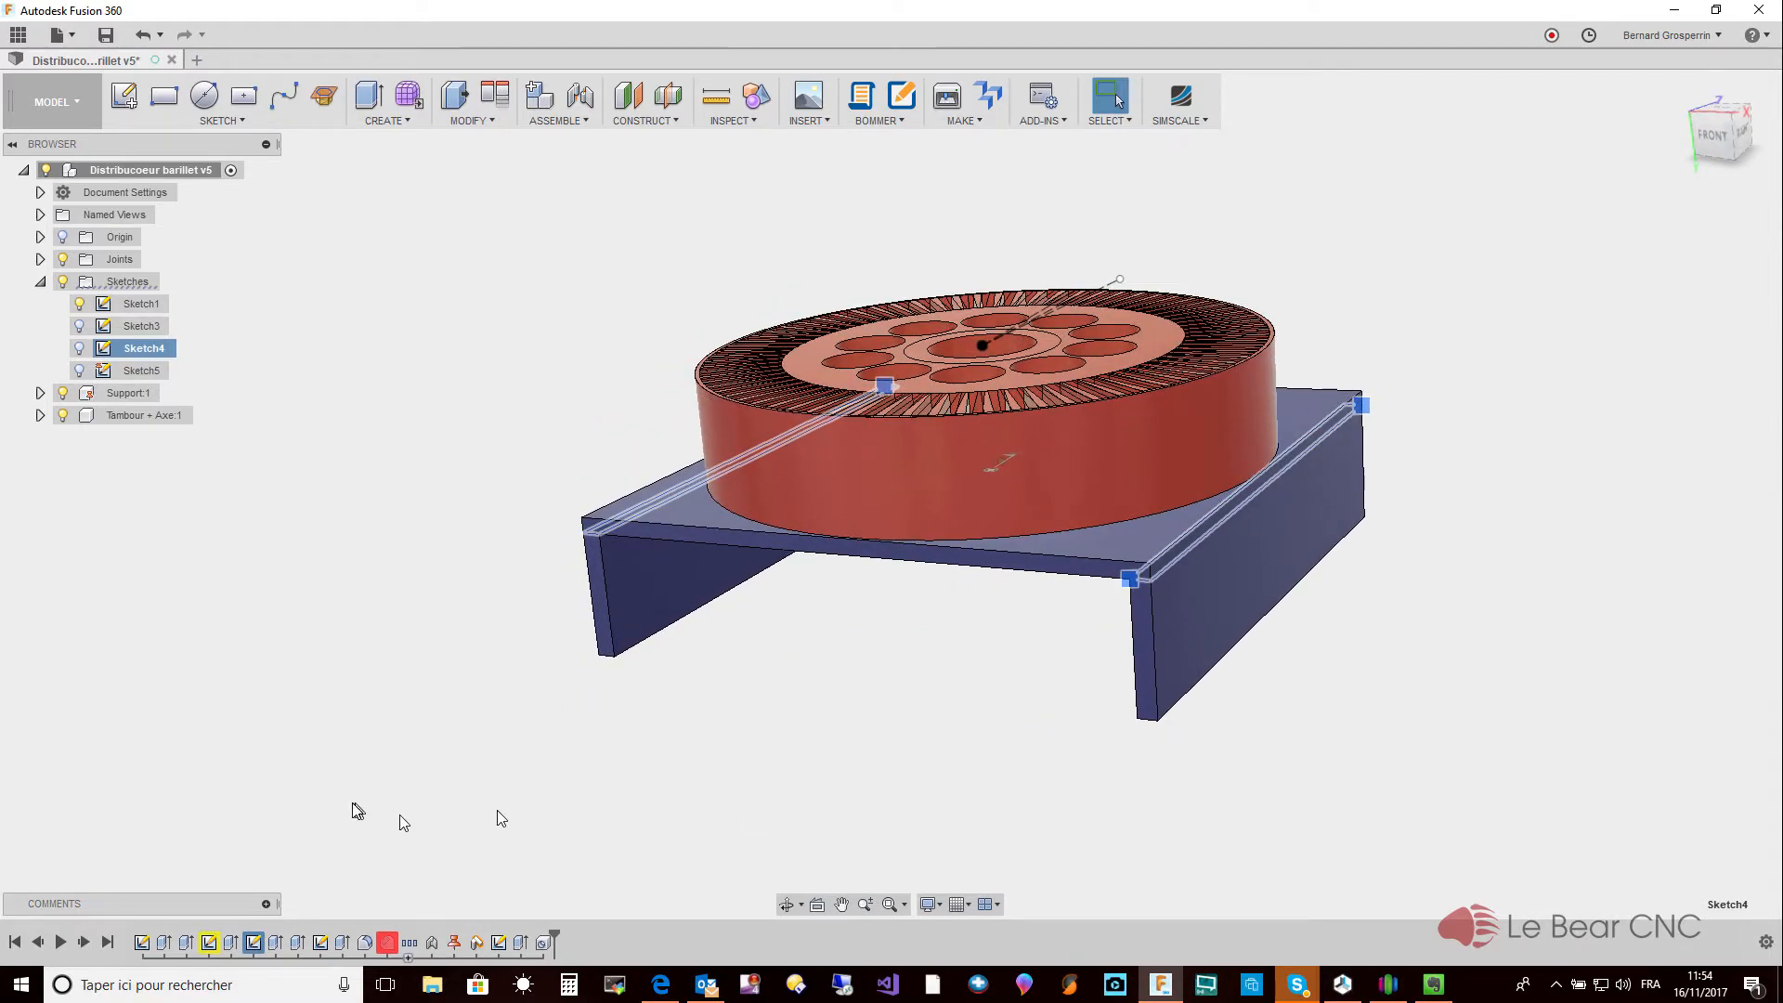
Hide Sketch1 and clear the sketch selection on the assembly.
click(80, 305)
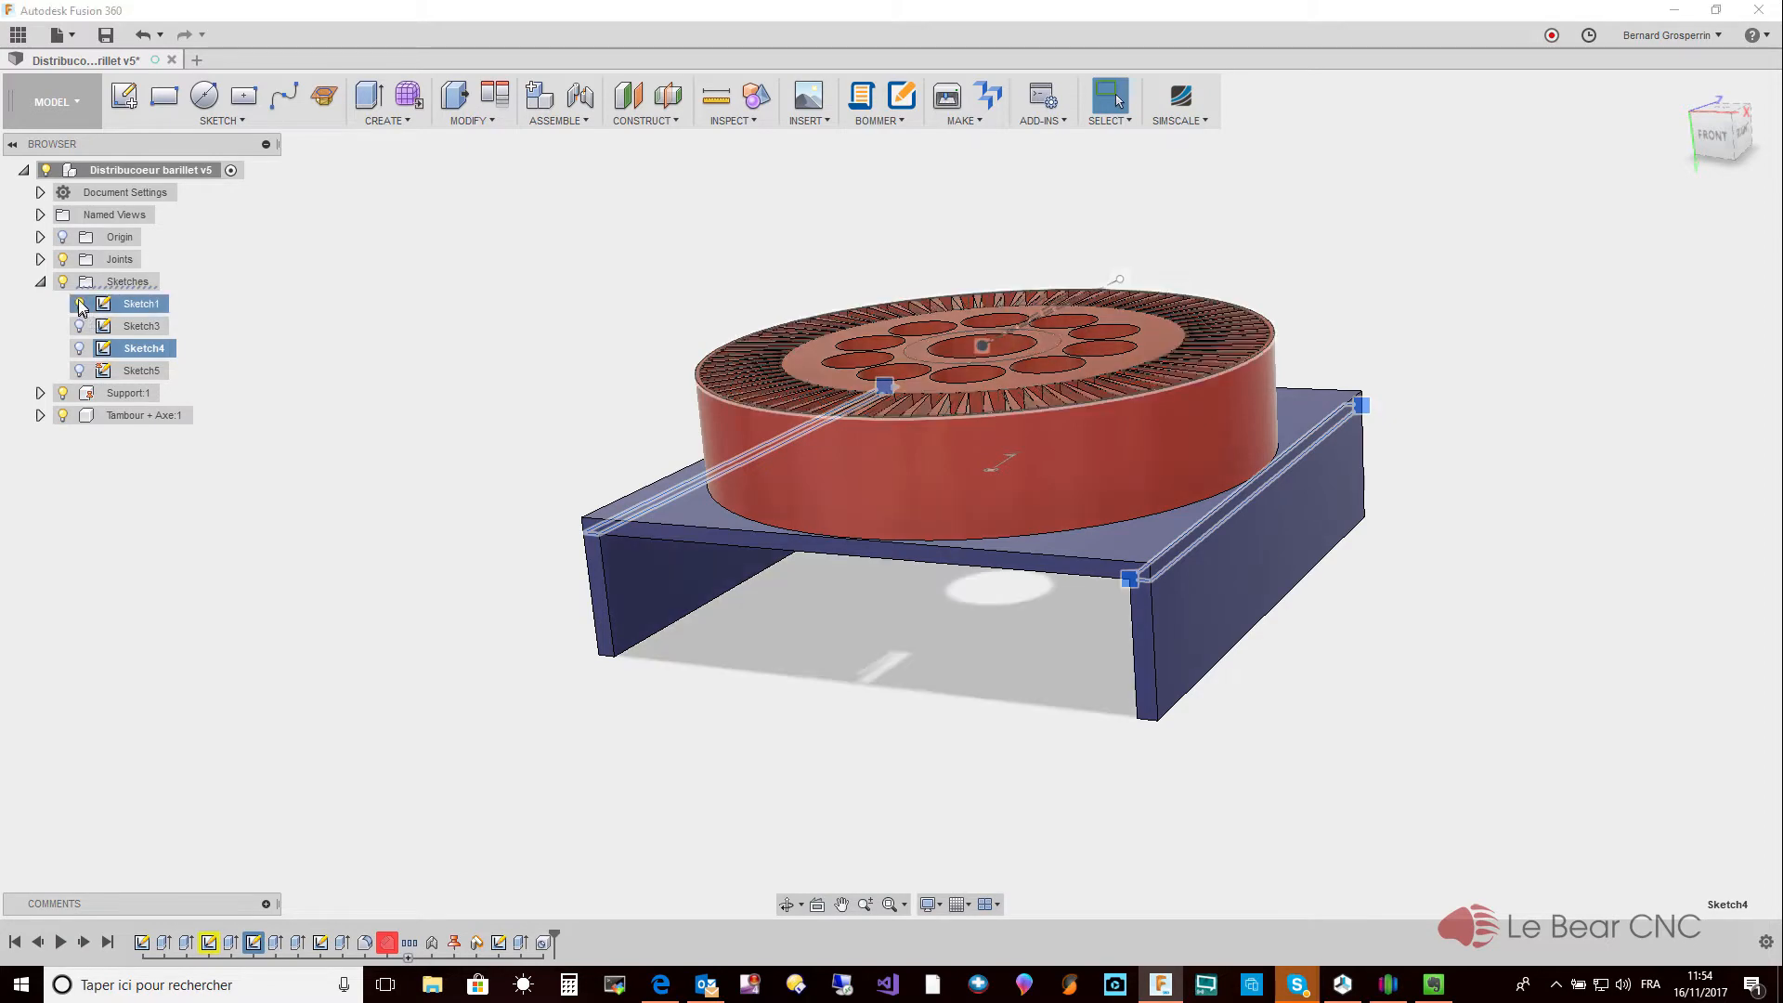
click(149, 574)
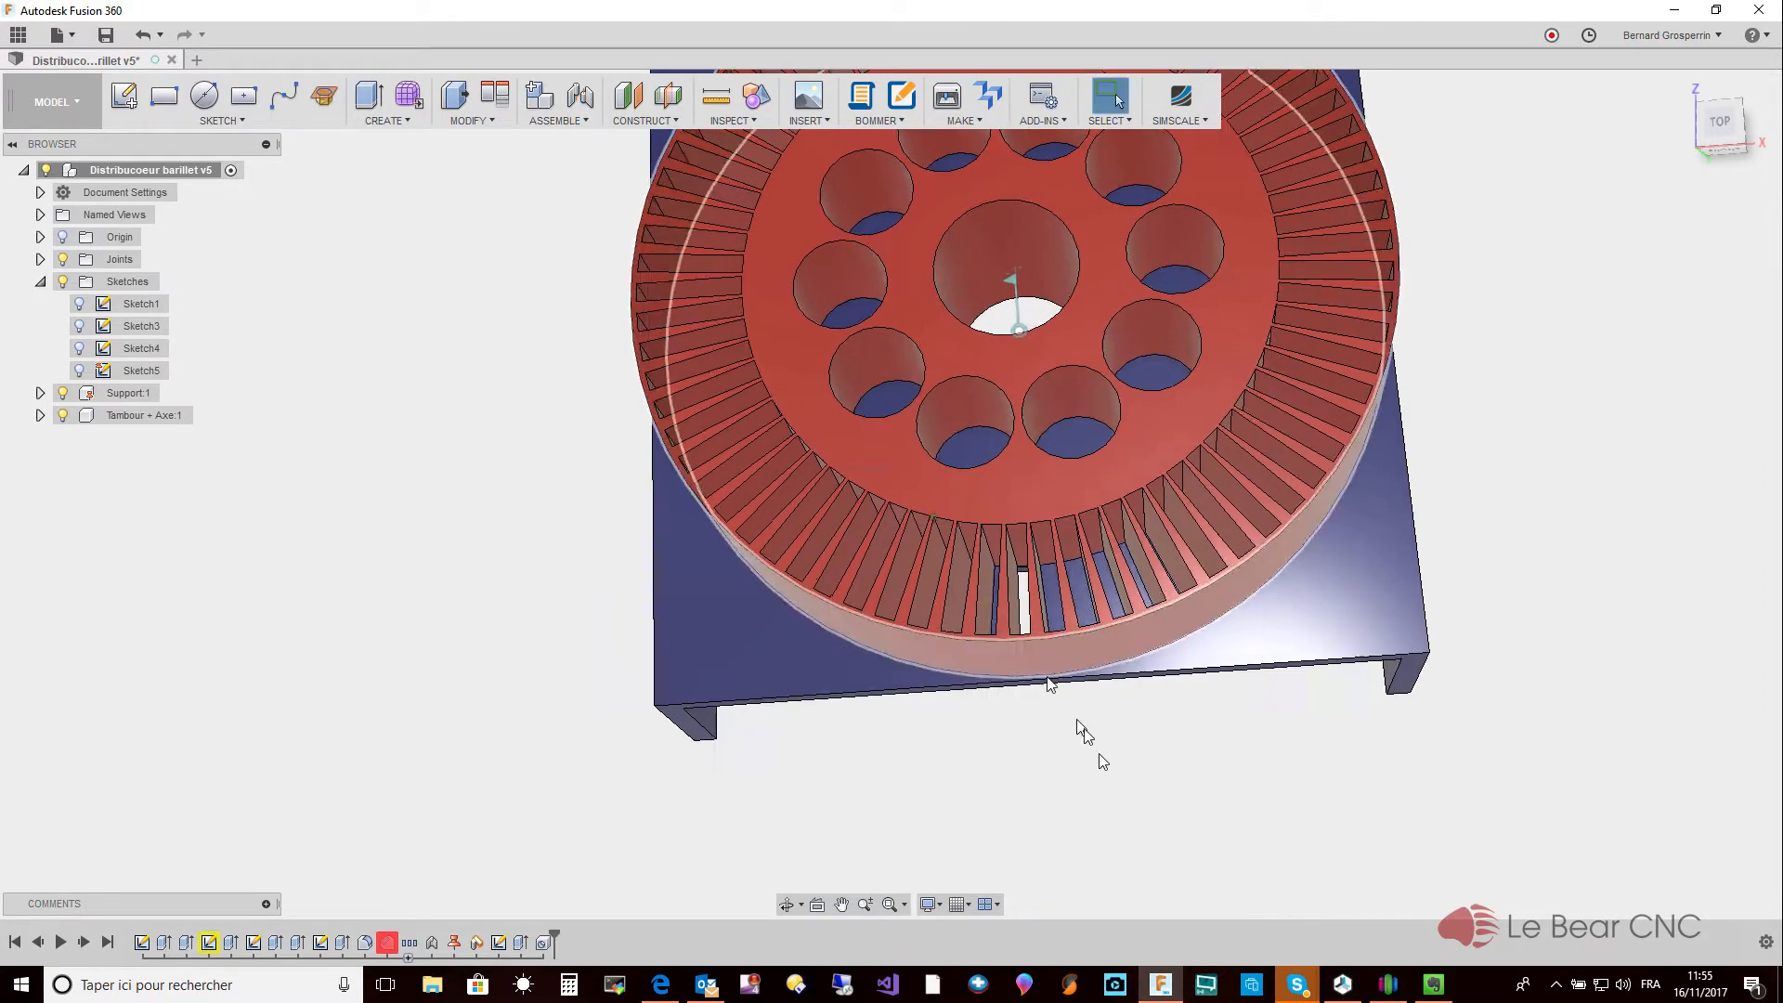
drag(1048, 678, 1099, 755)
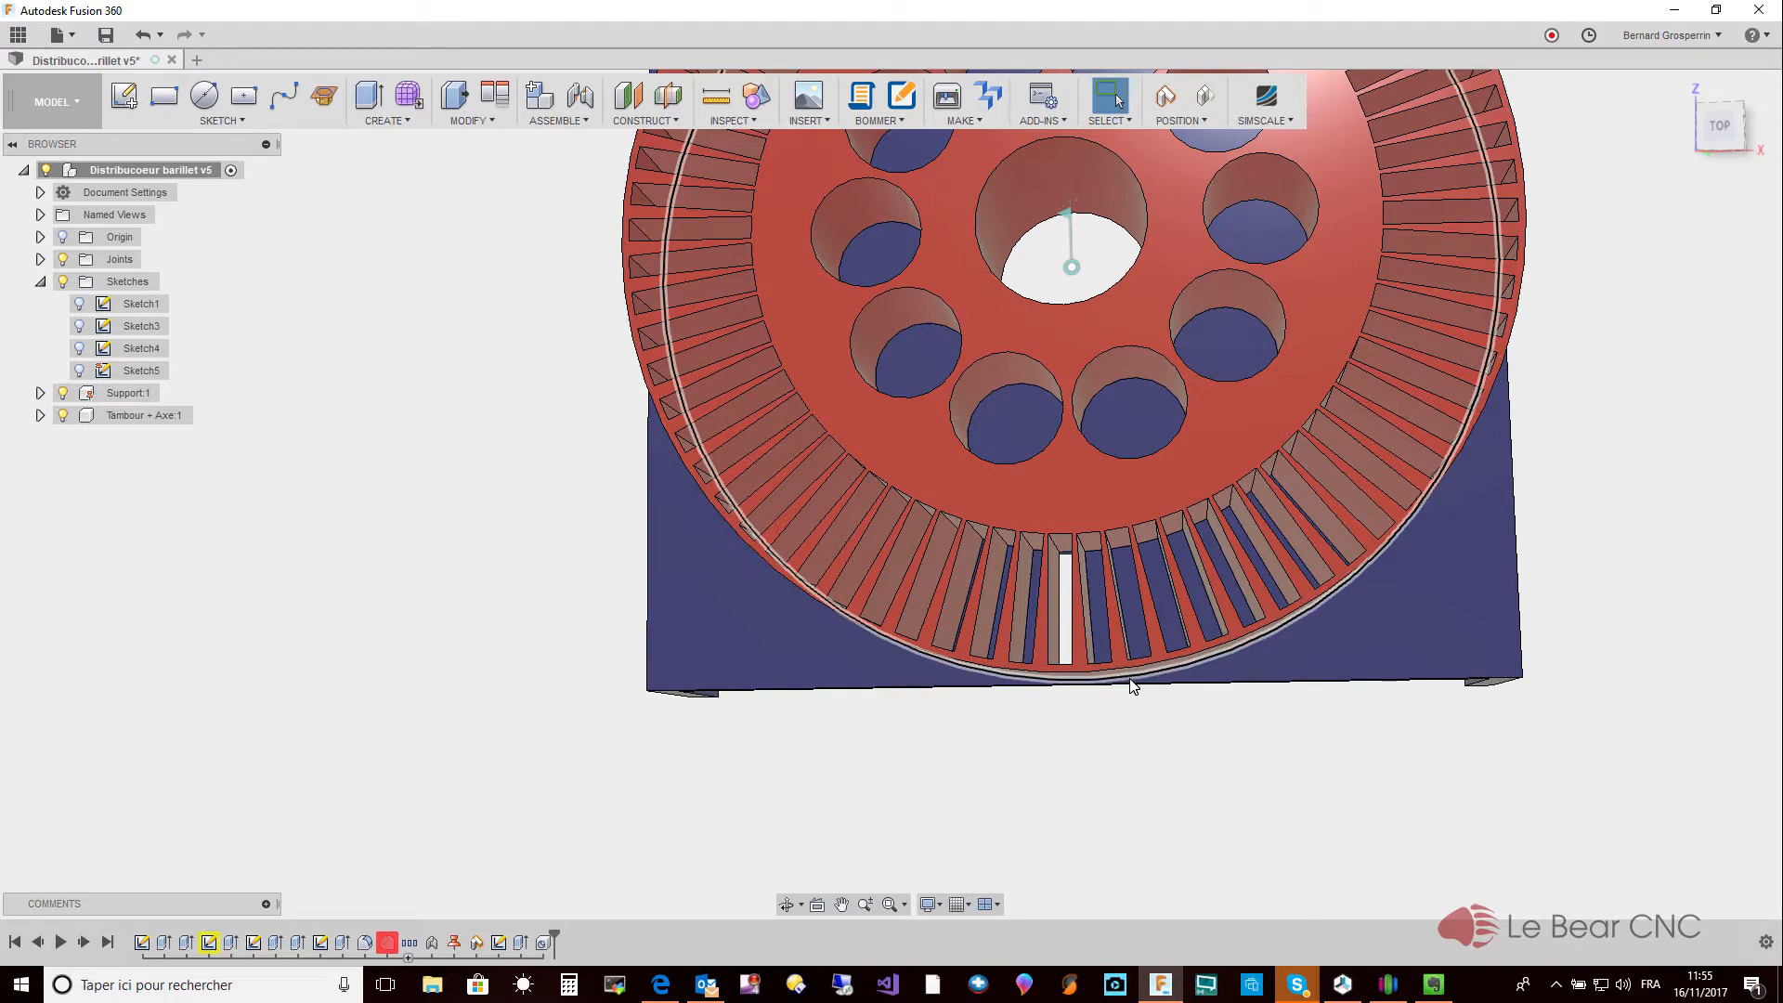
click(1130, 684)
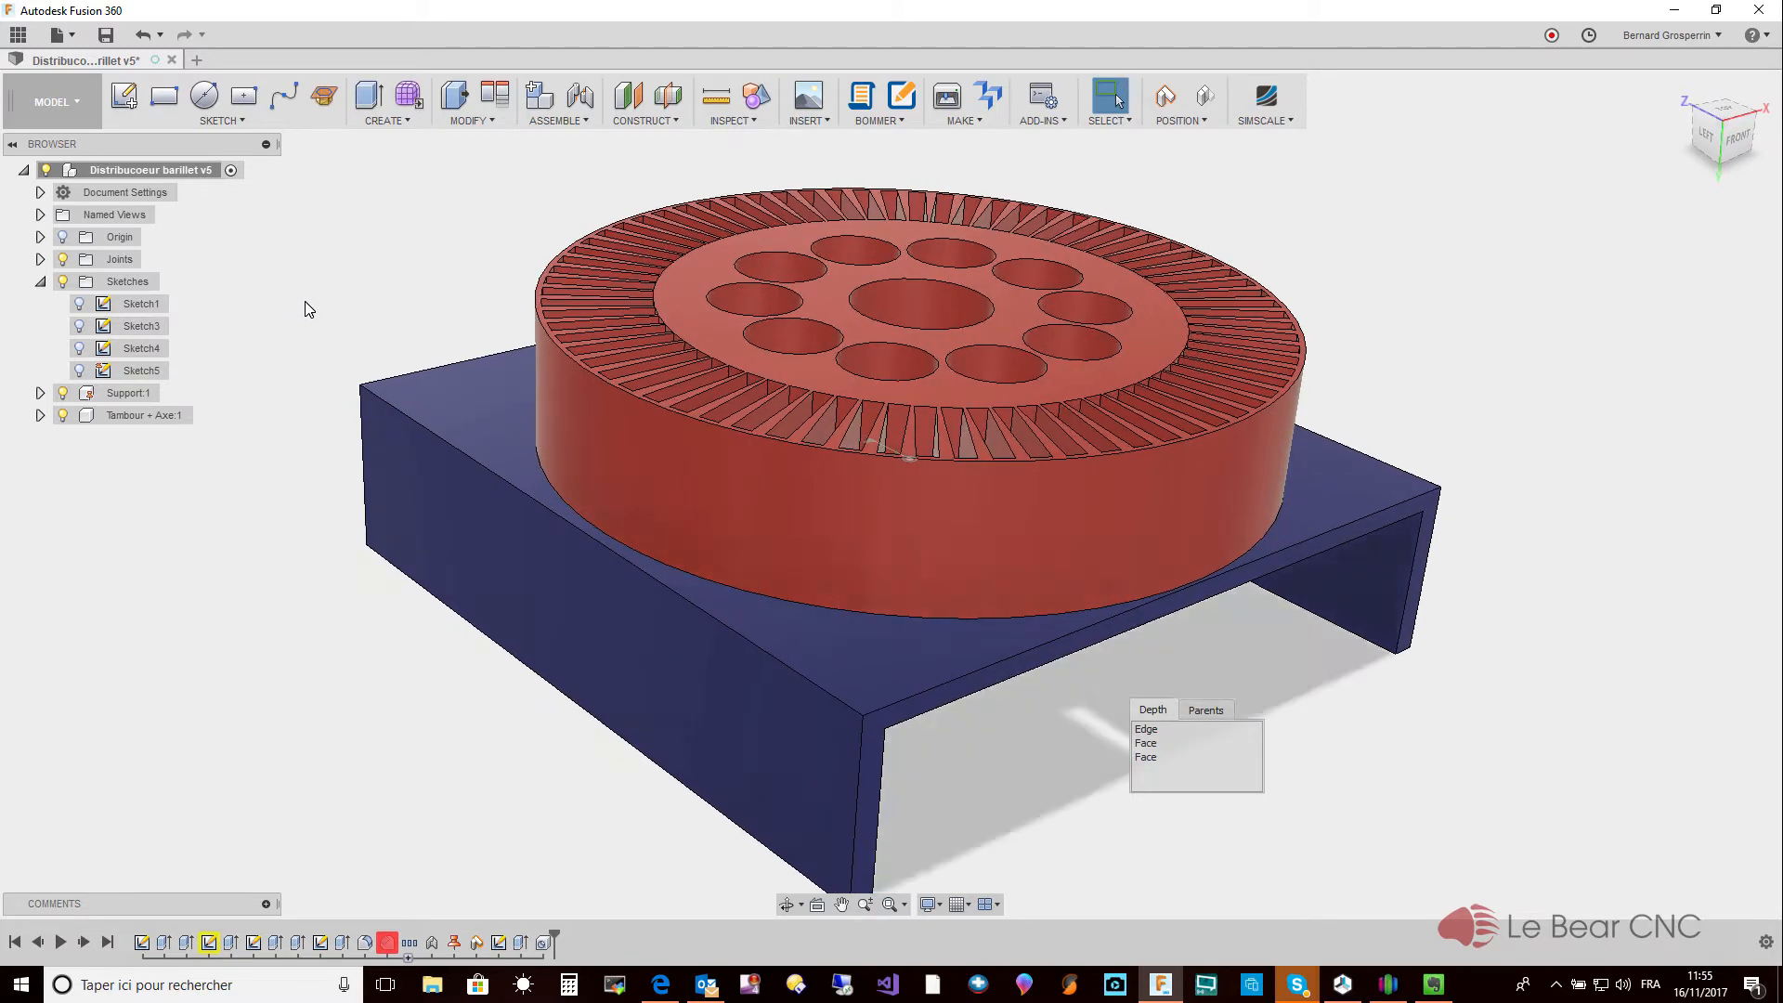
Open the Expérimentation Engrenages design from the Distribucoeur project and close the project data view.
click(18, 36)
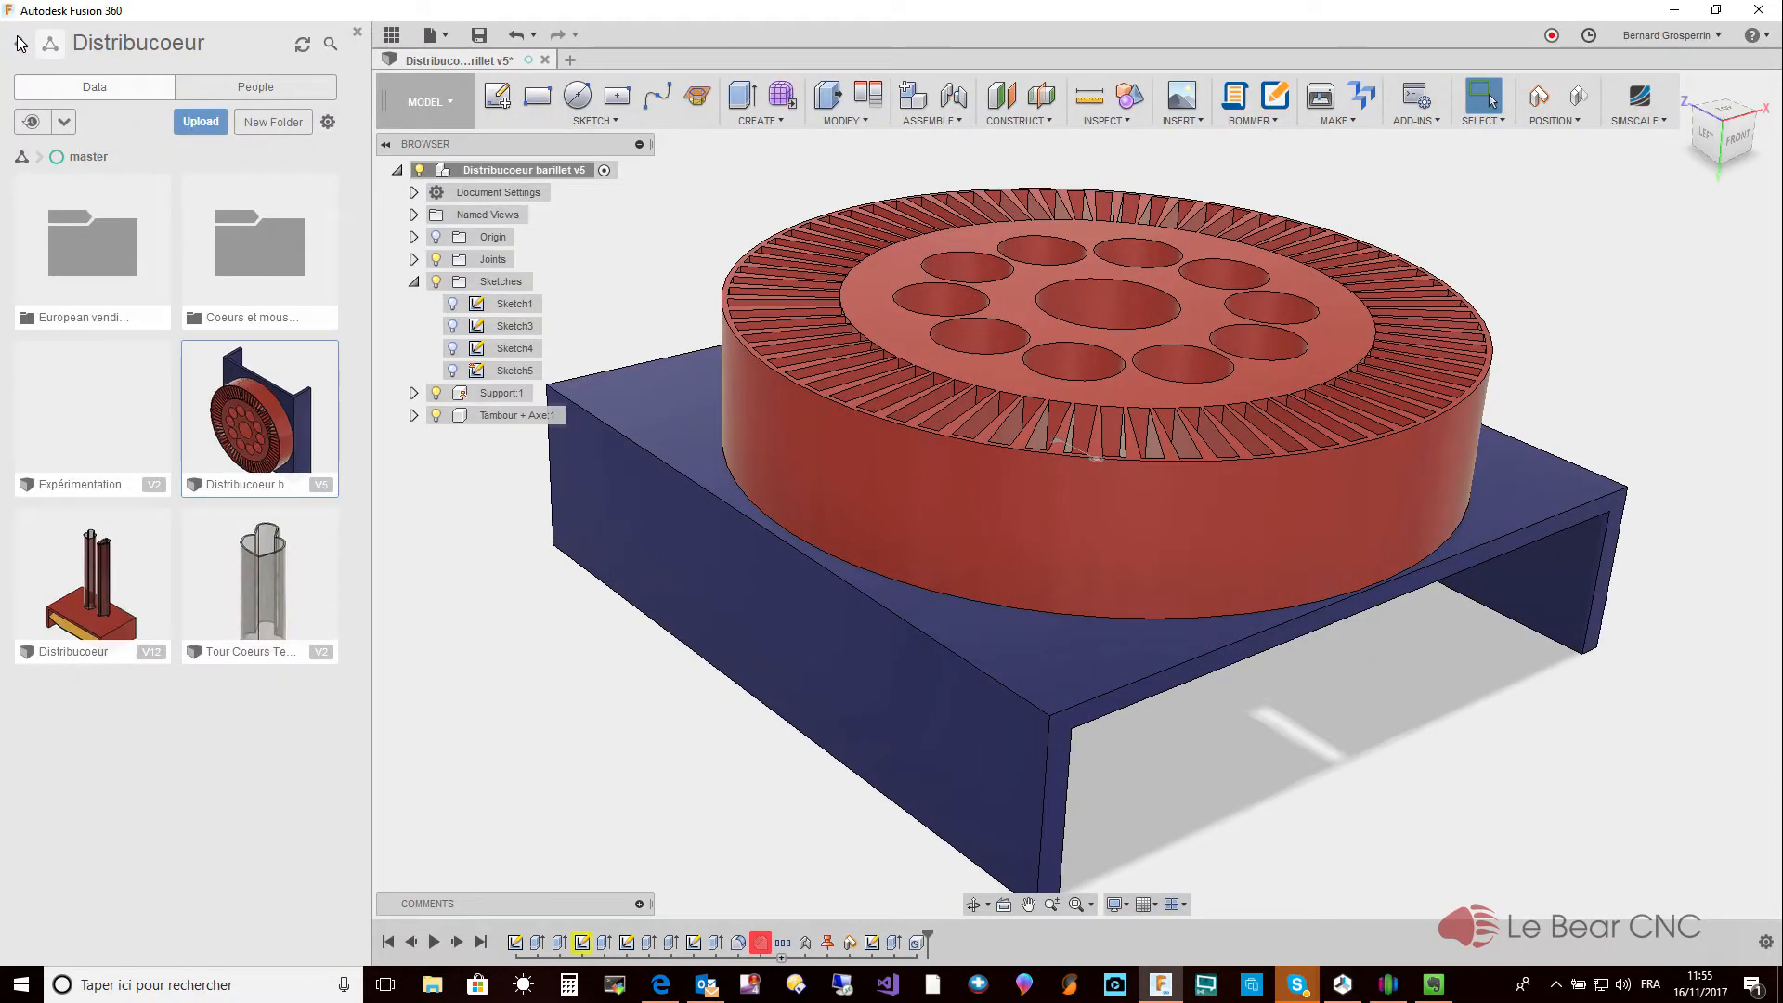
click(102, 421)
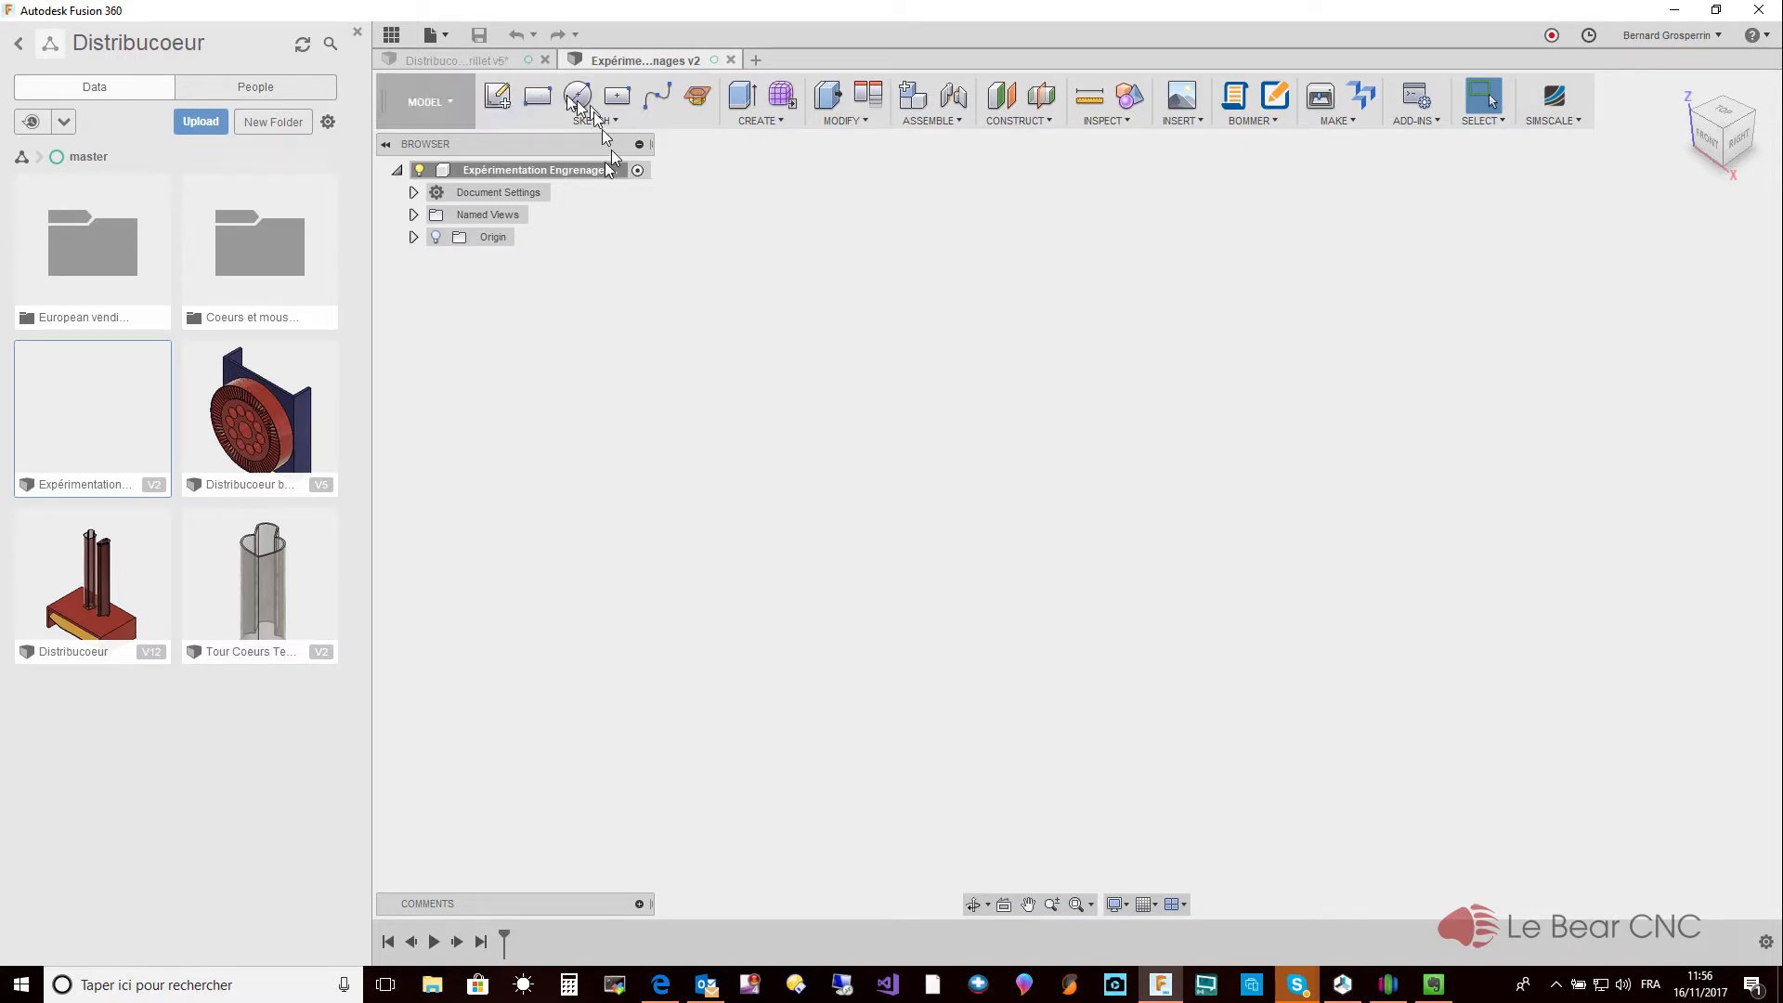
click(357, 34)
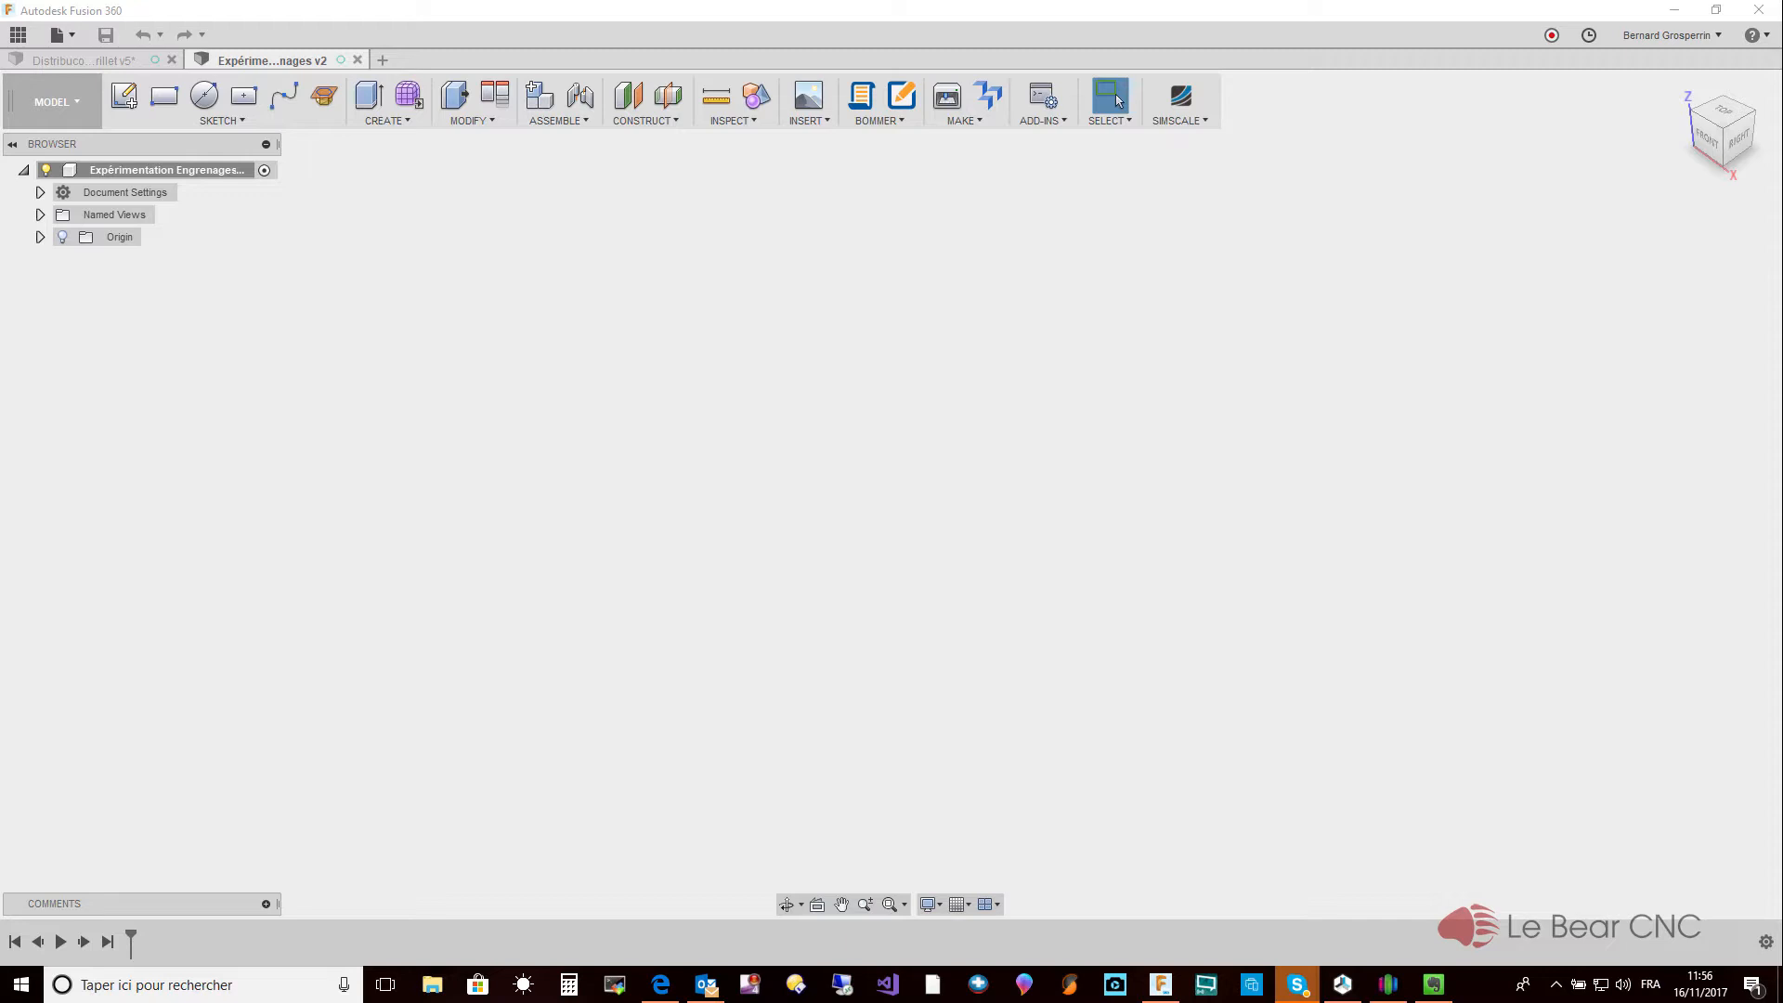
Switch to the Gear Generator page in the browser, maximise its window and show the gear settings from the start.
drag(0, 358, 807, 267)
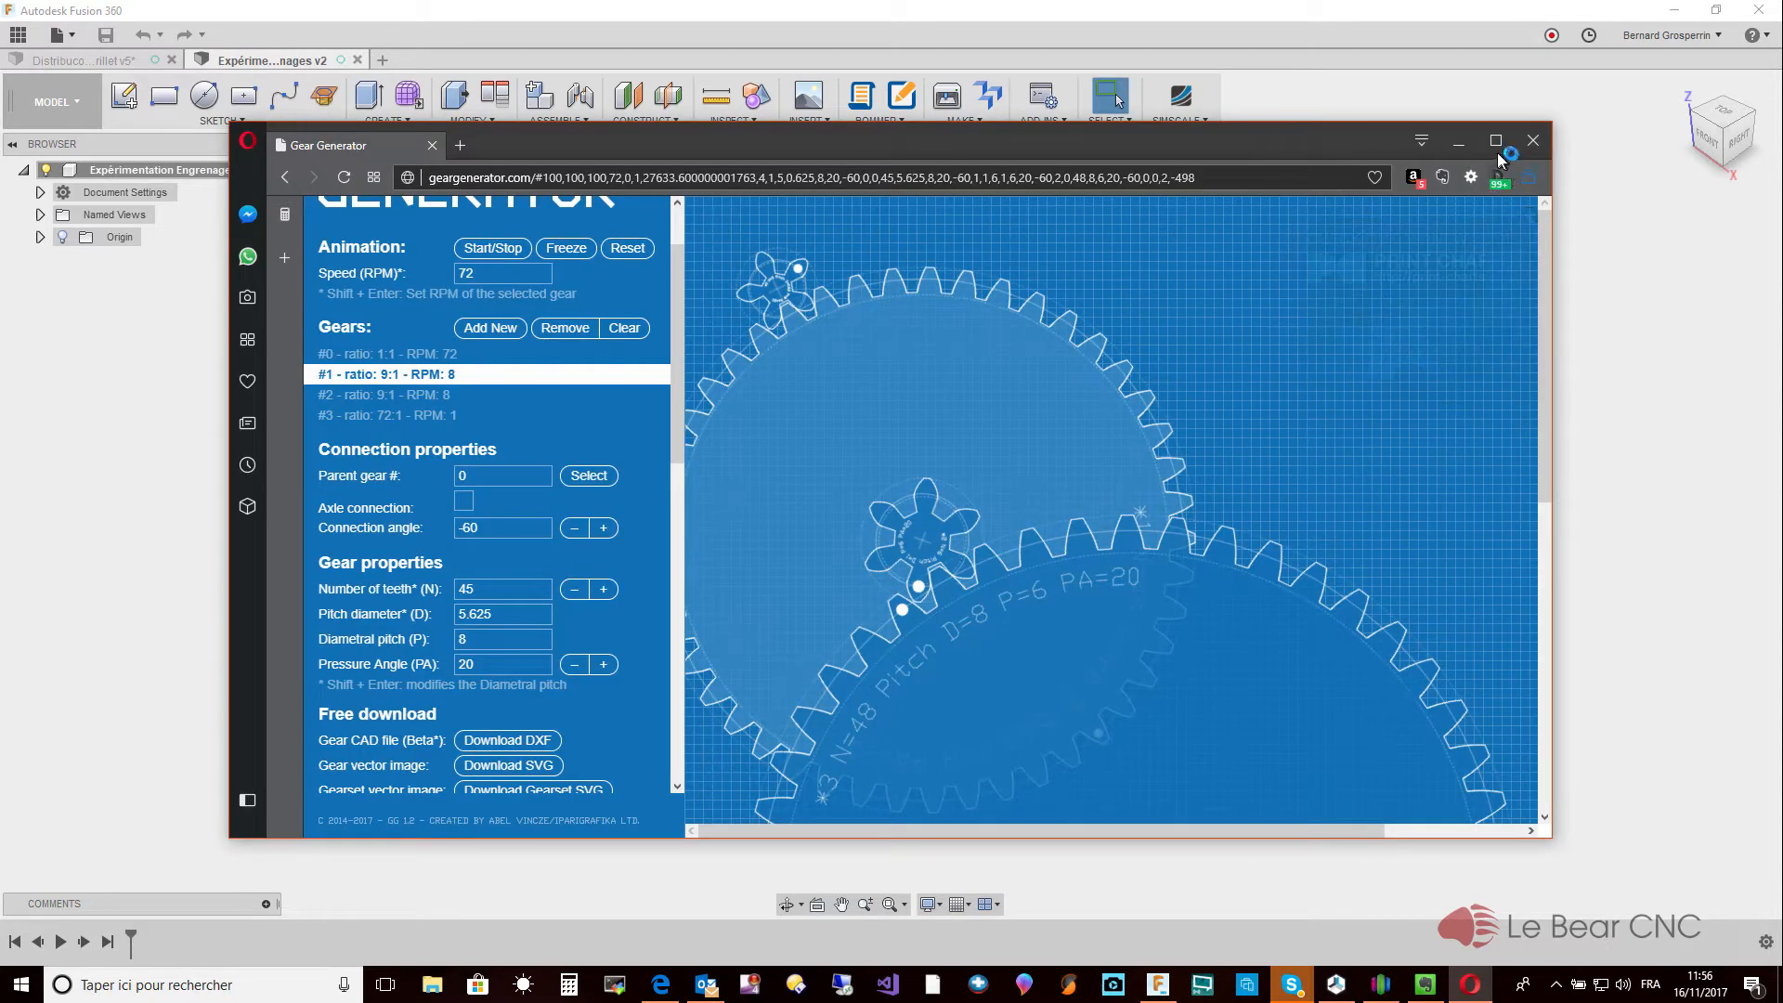
click(1496, 141)
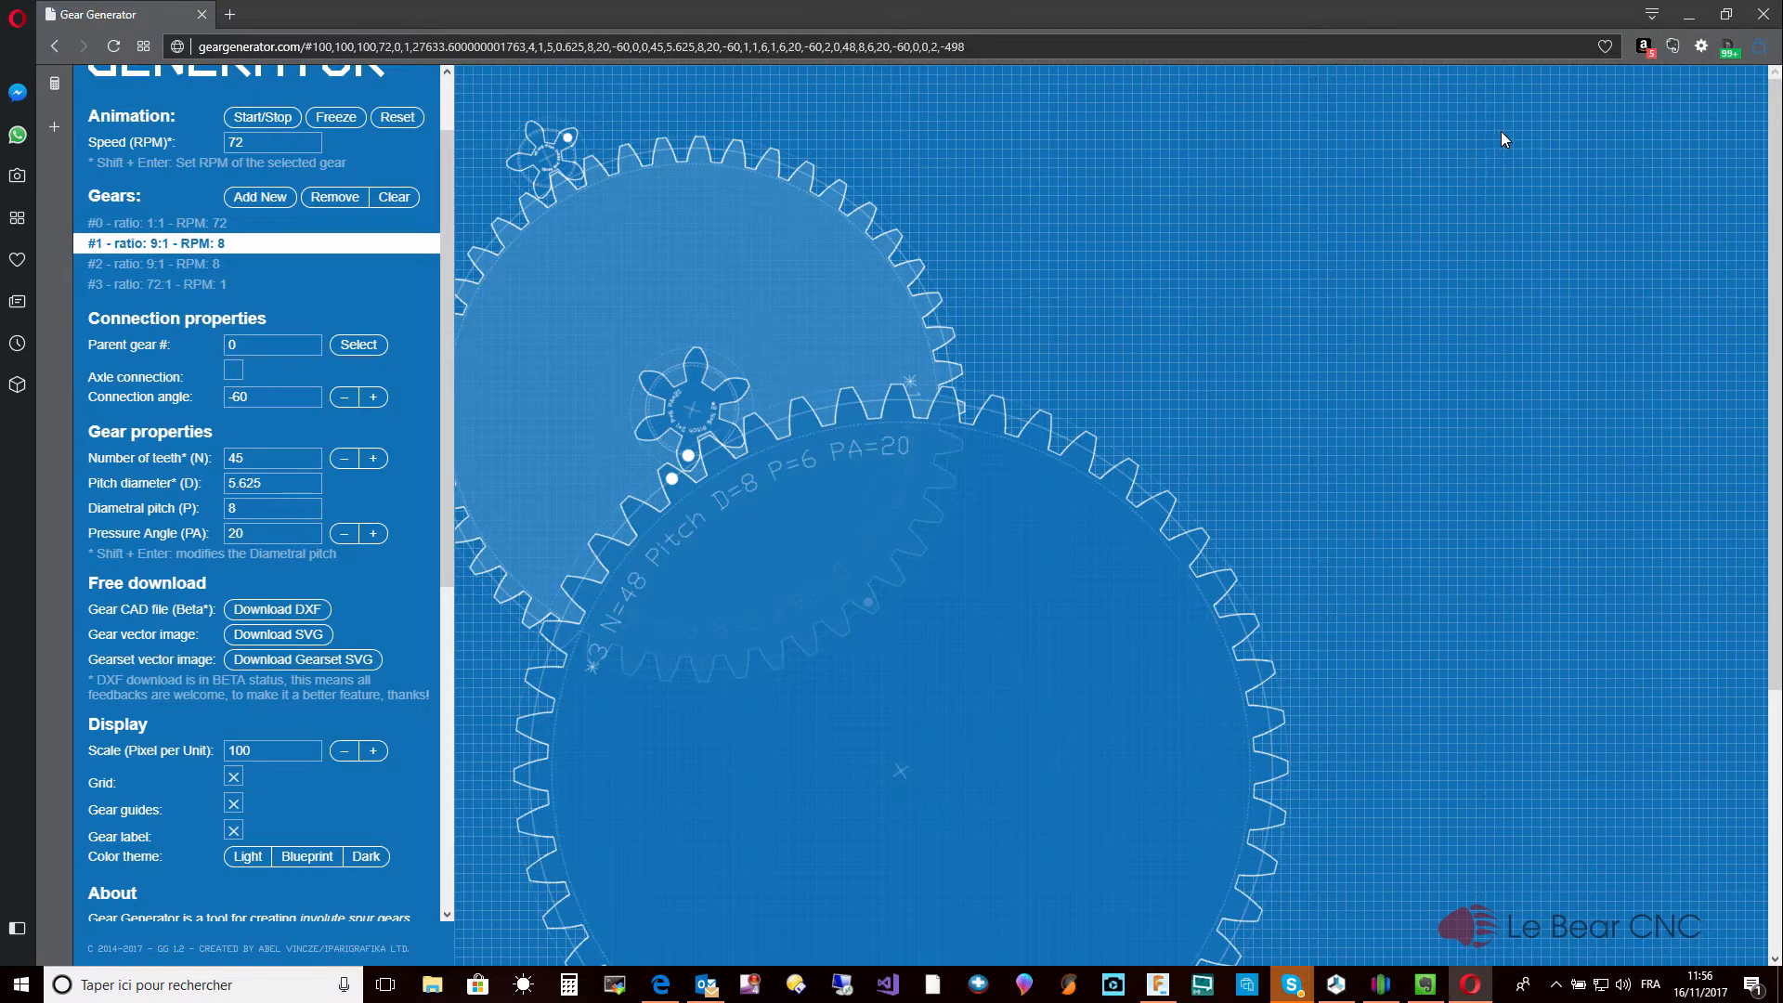
click(1730, 16)
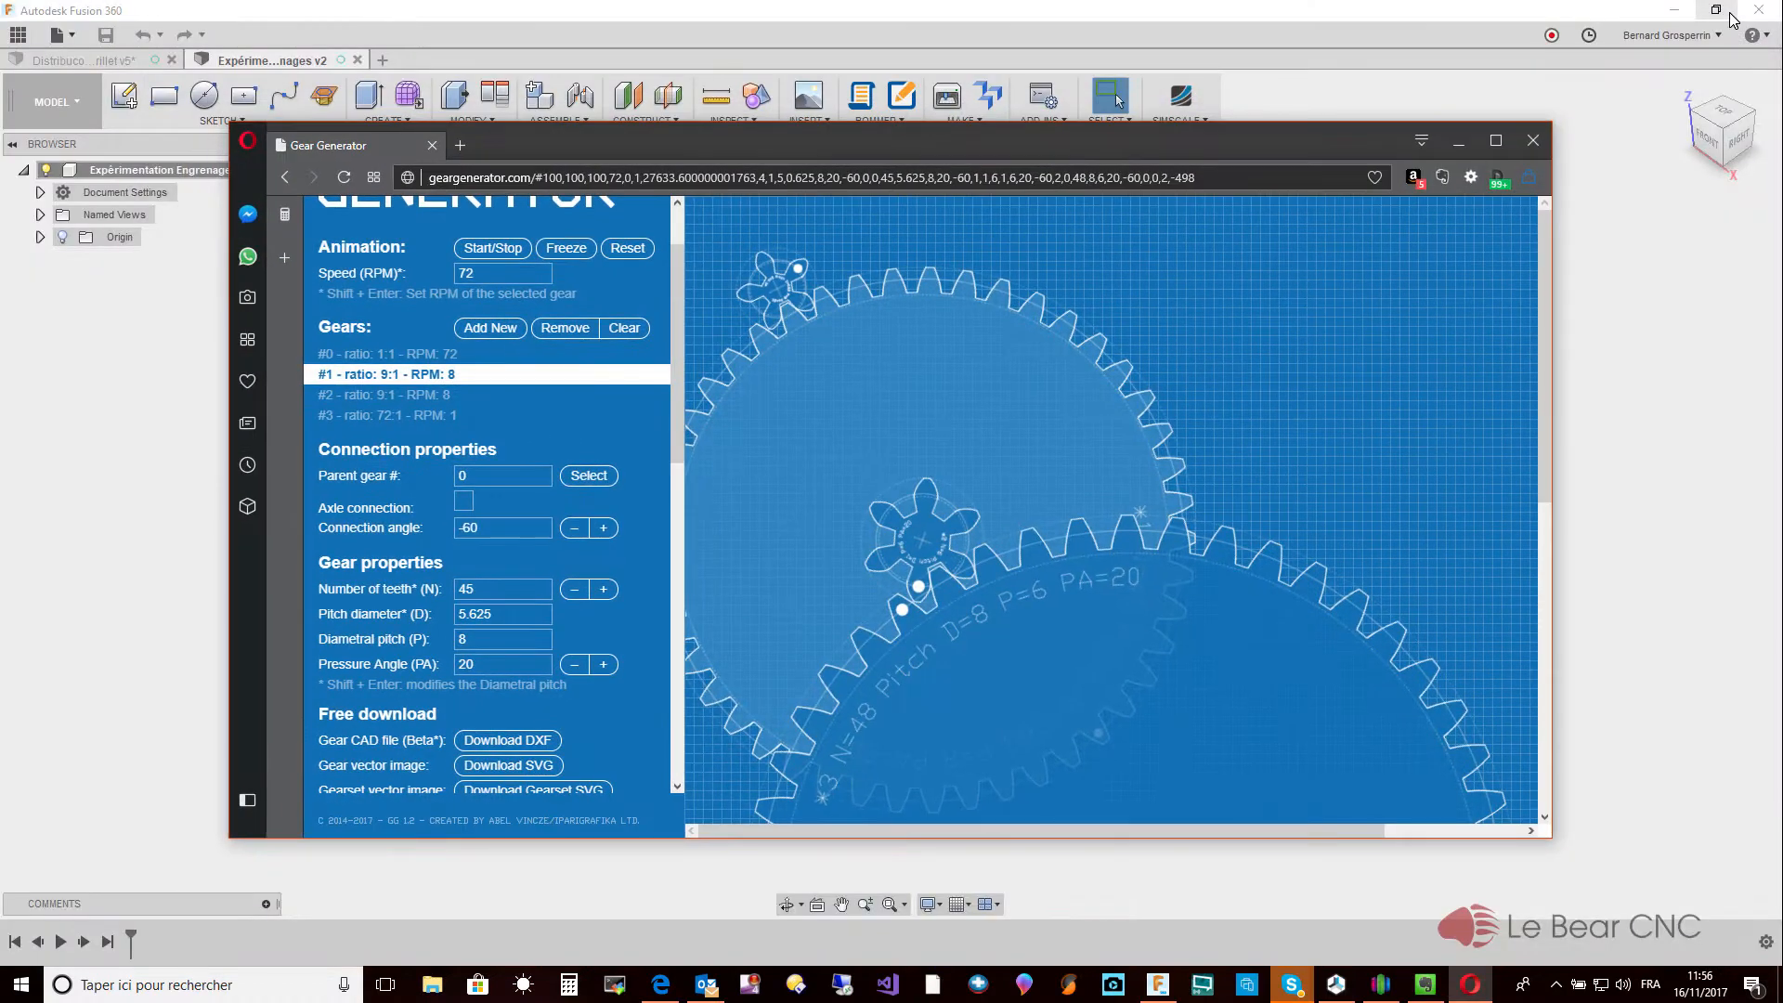
click(1495, 141)
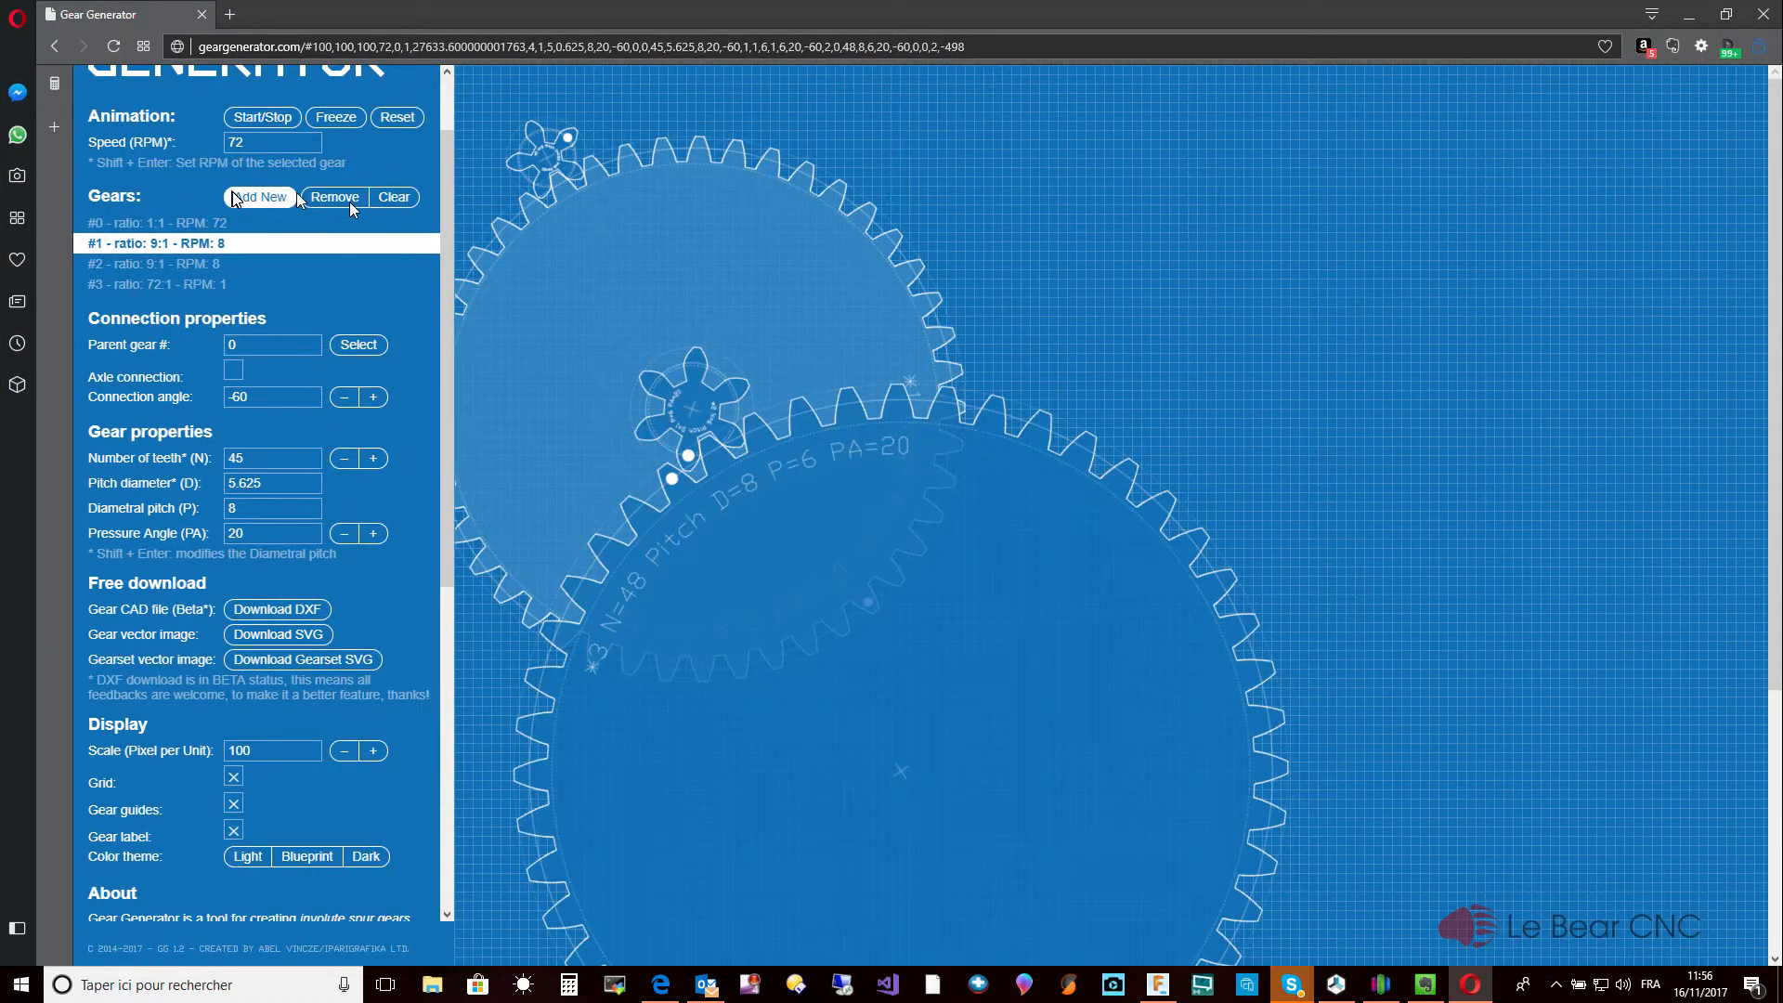
drag(445, 228, 448, 131)
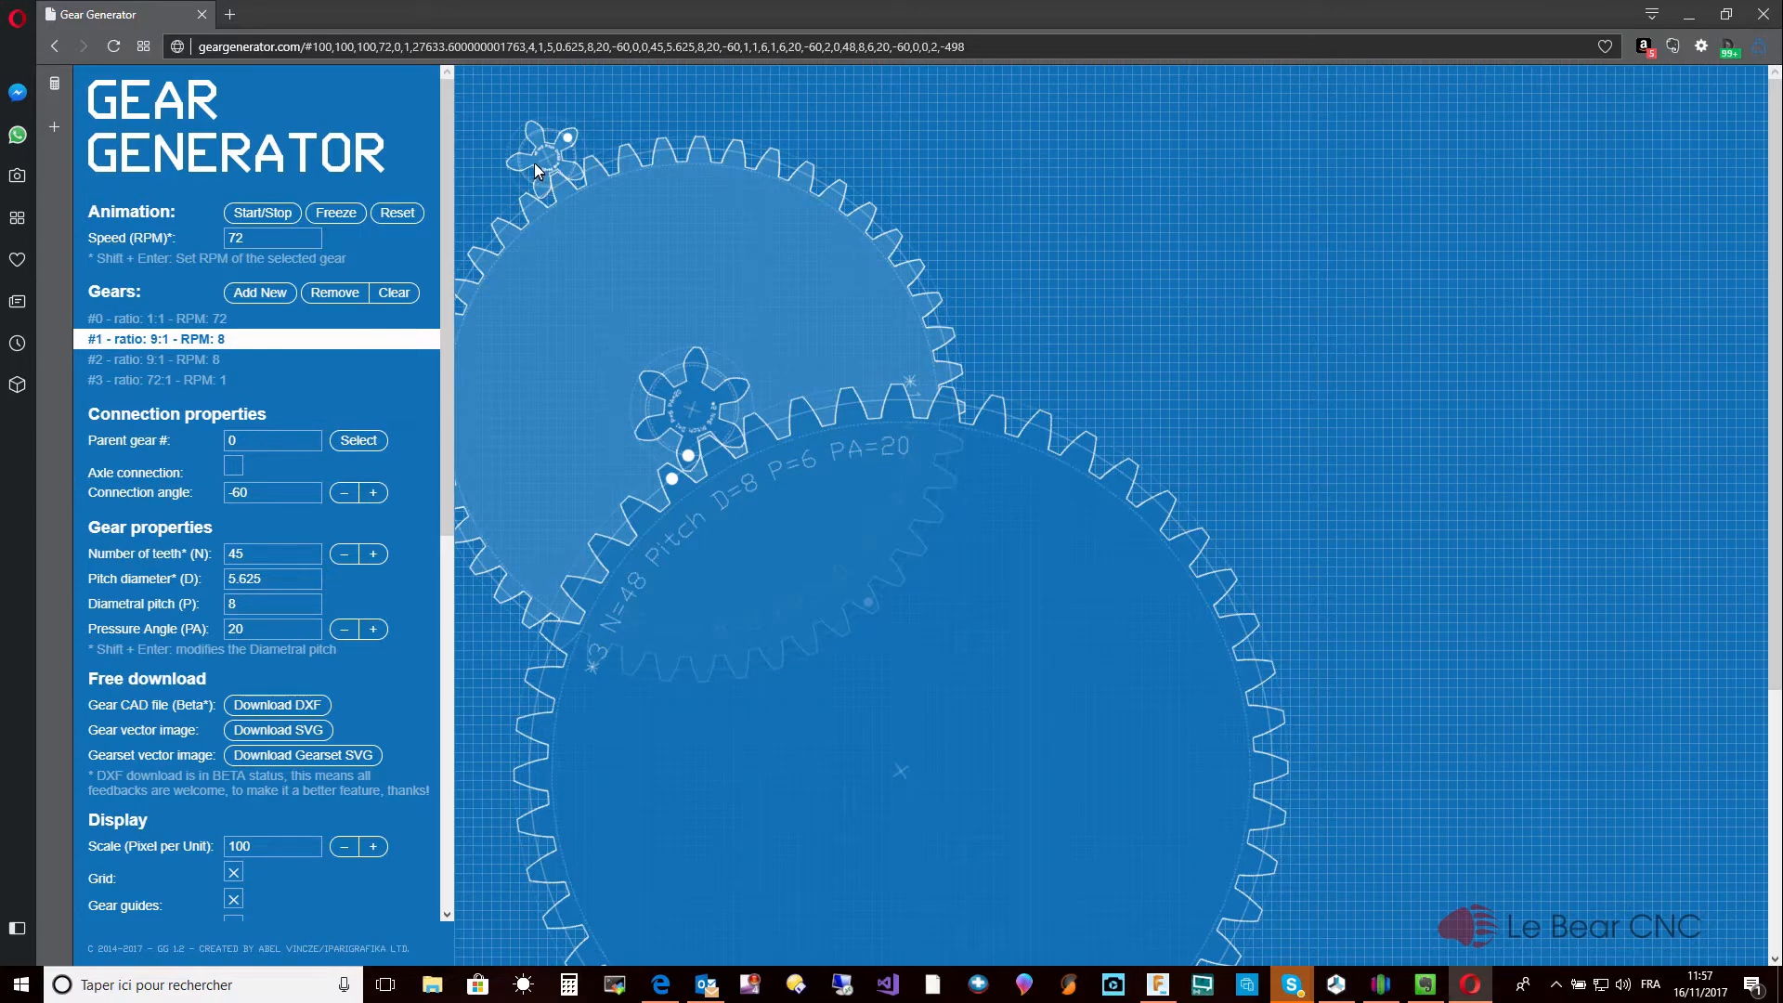
Compare the ratio, speed and tooth properties of gear #0 and gear #3.
click(179, 320)
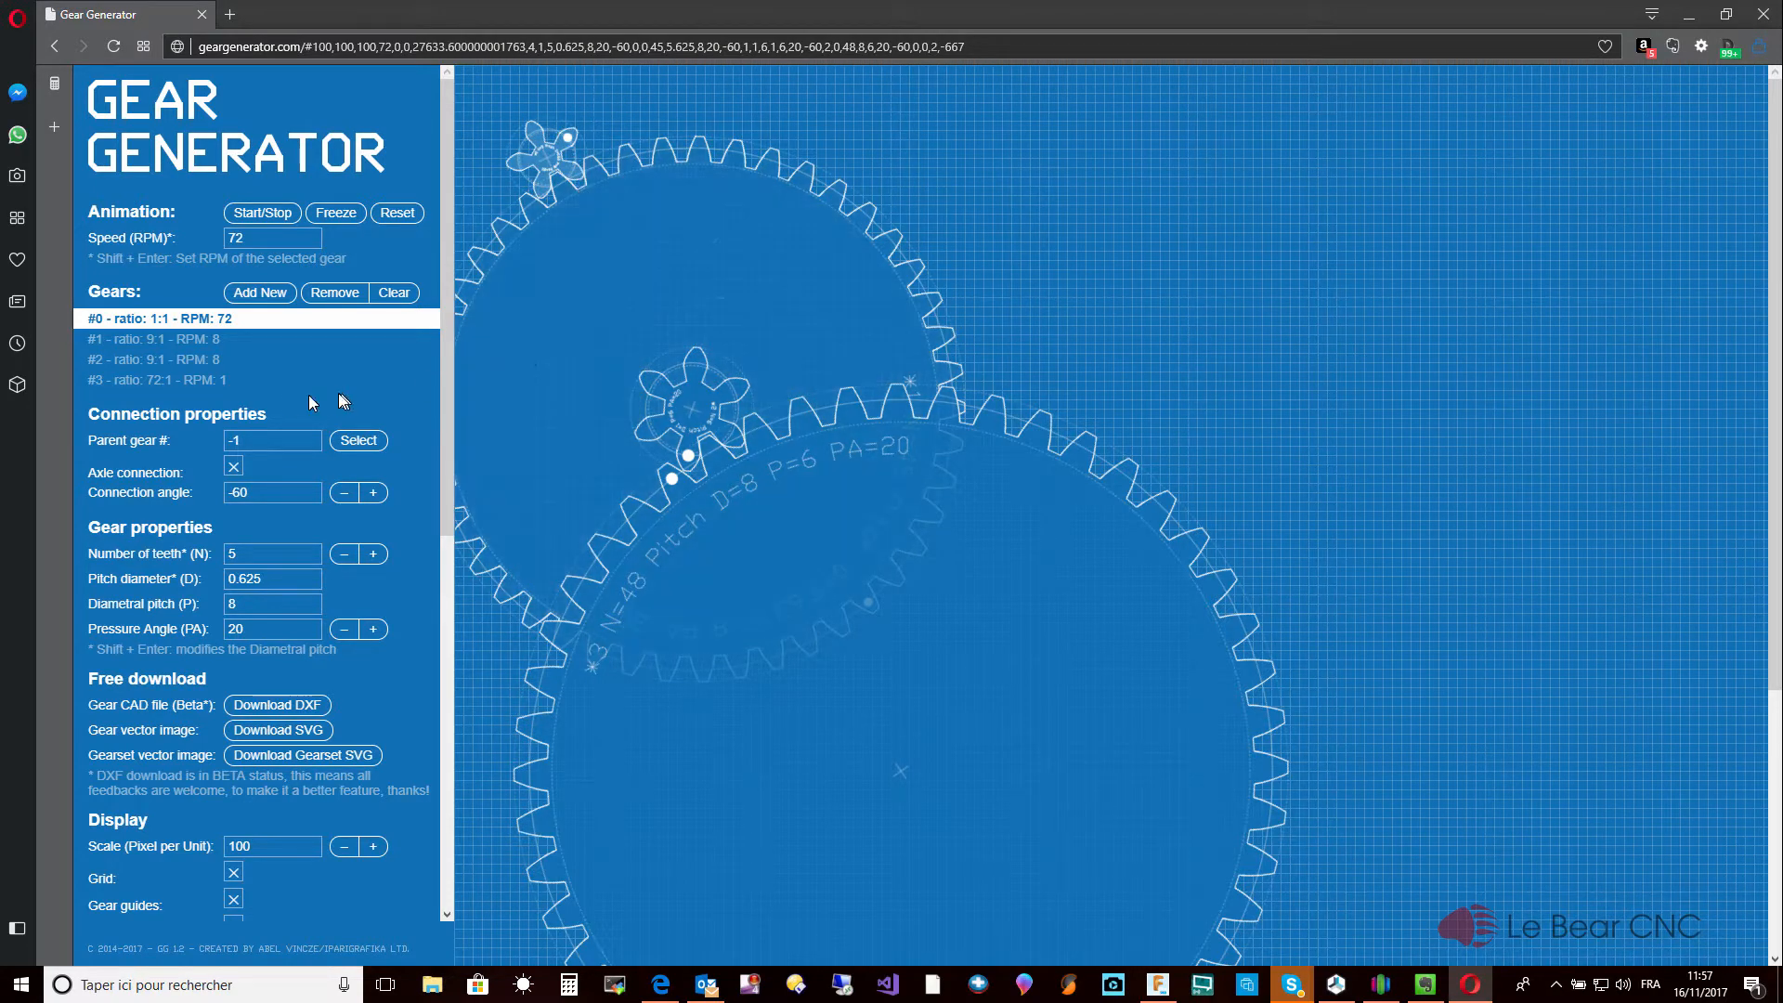
click(207, 381)
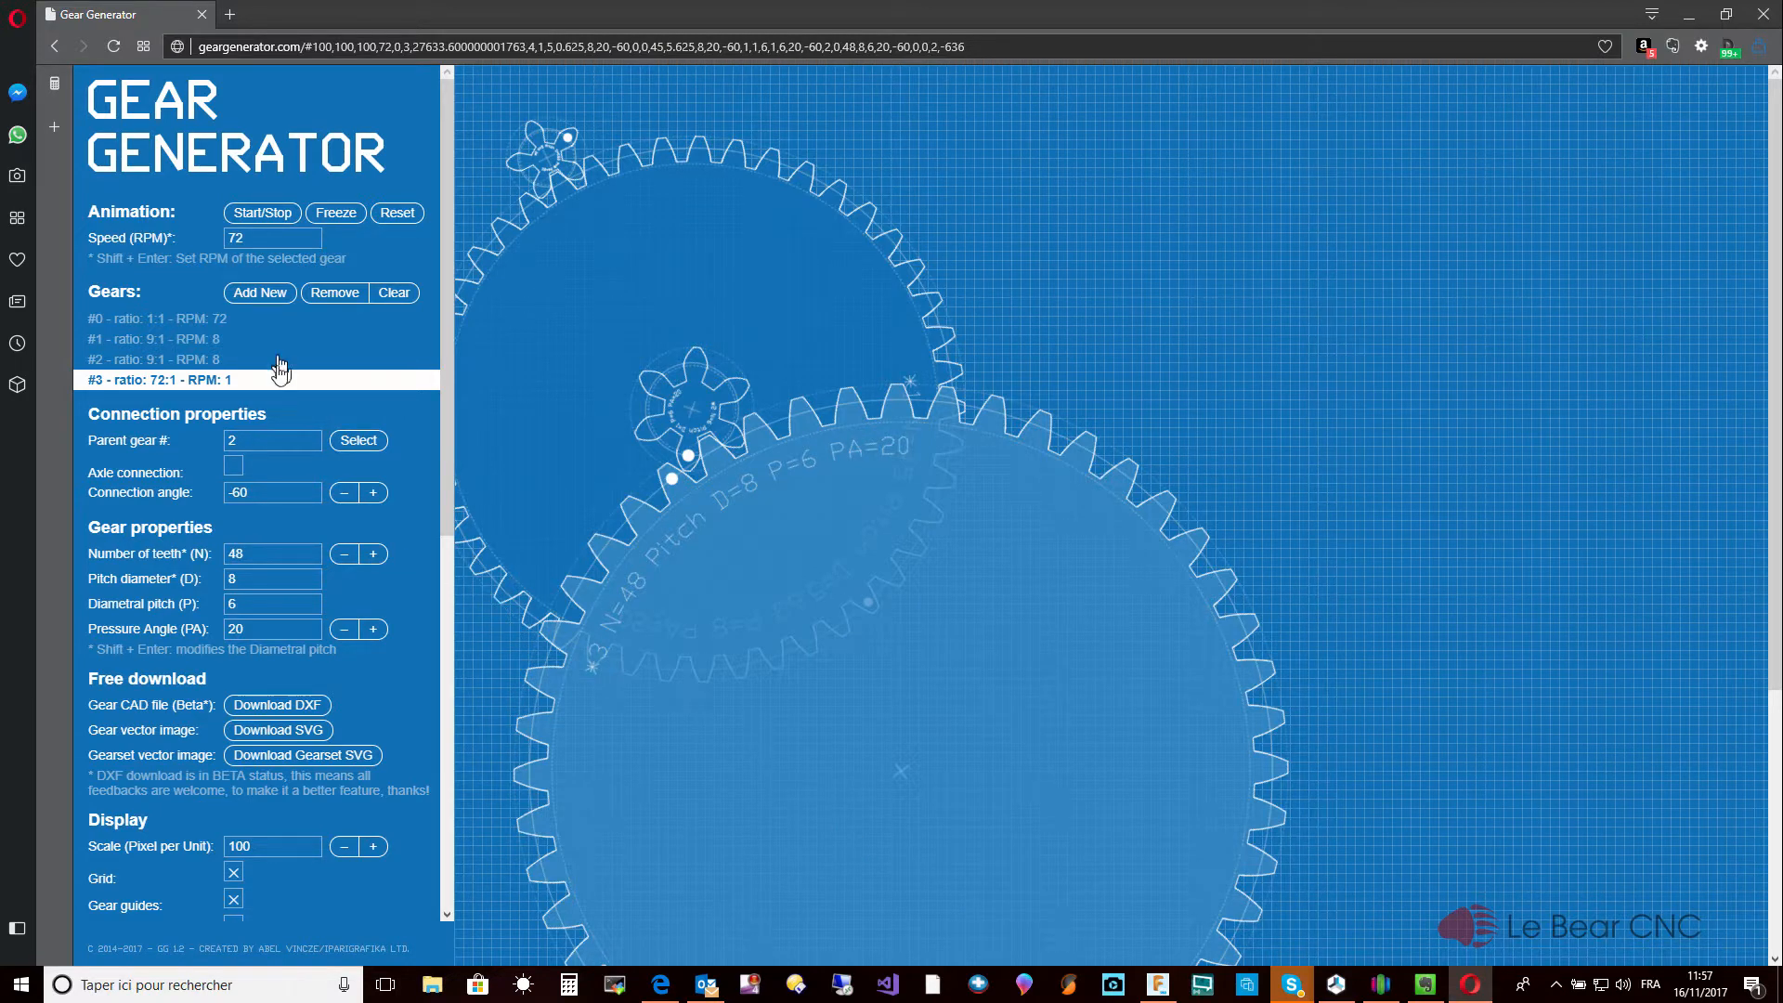
click(220, 321)
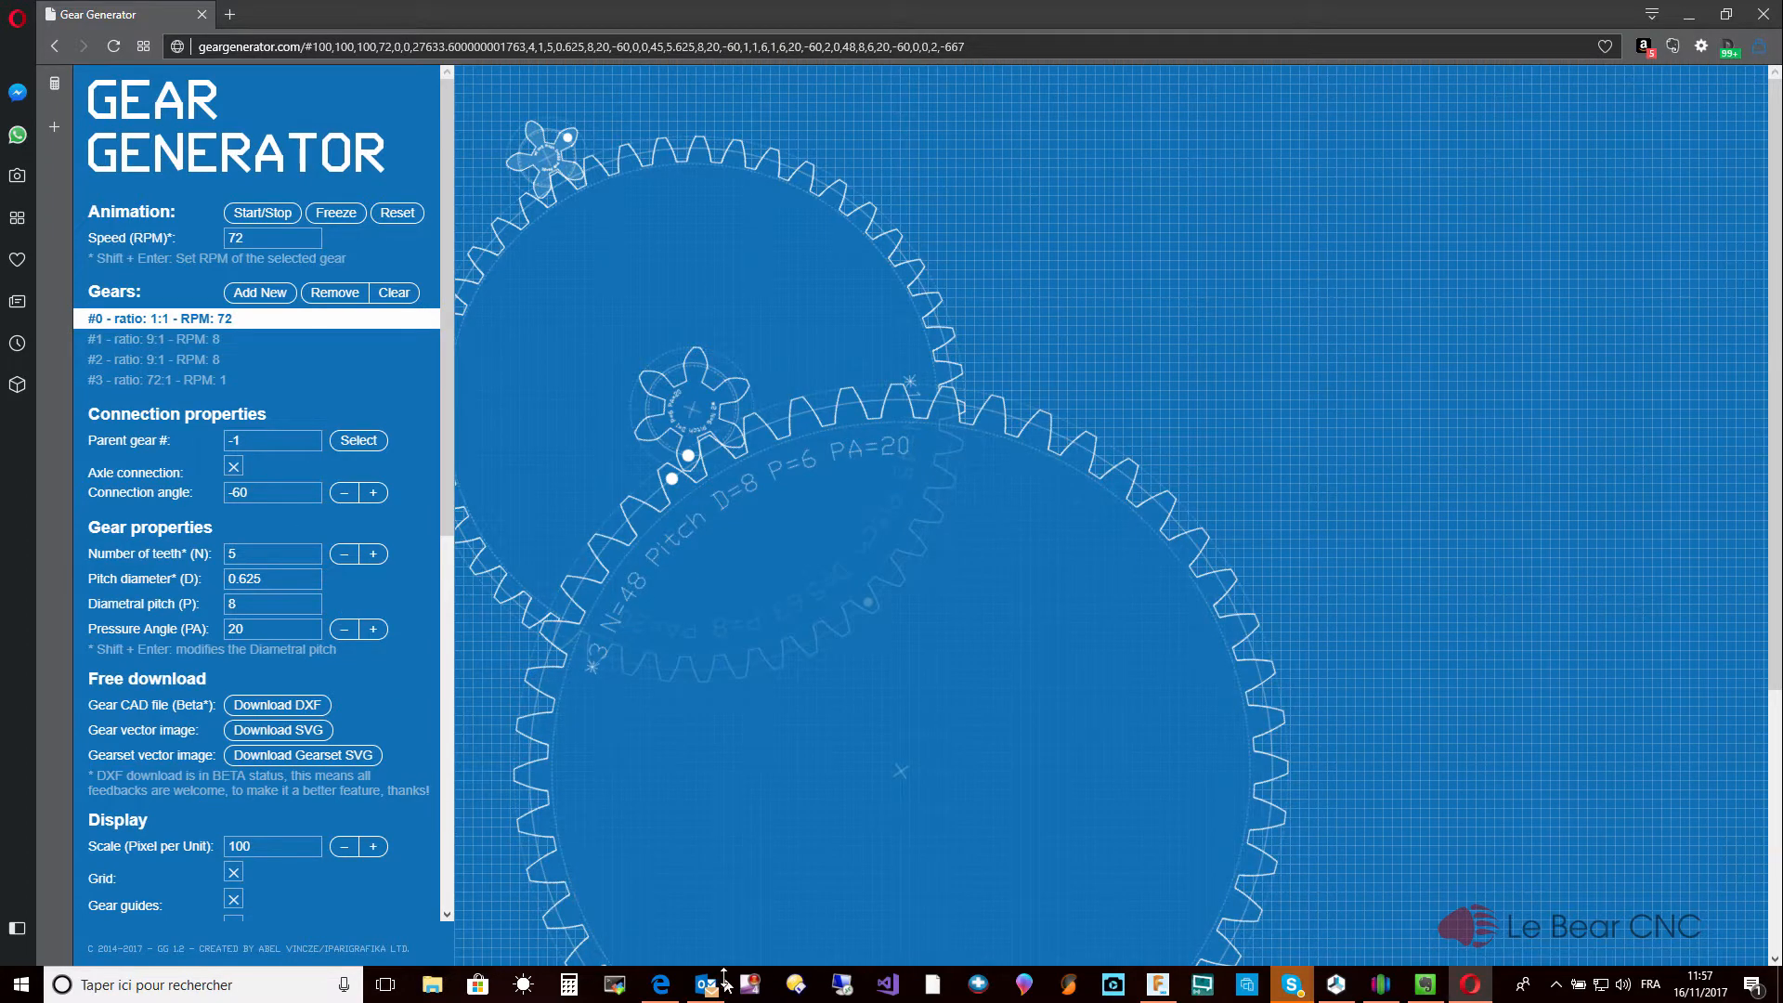
Open the Calculator and move its window clear of the small meshing gears.
click(569, 986)
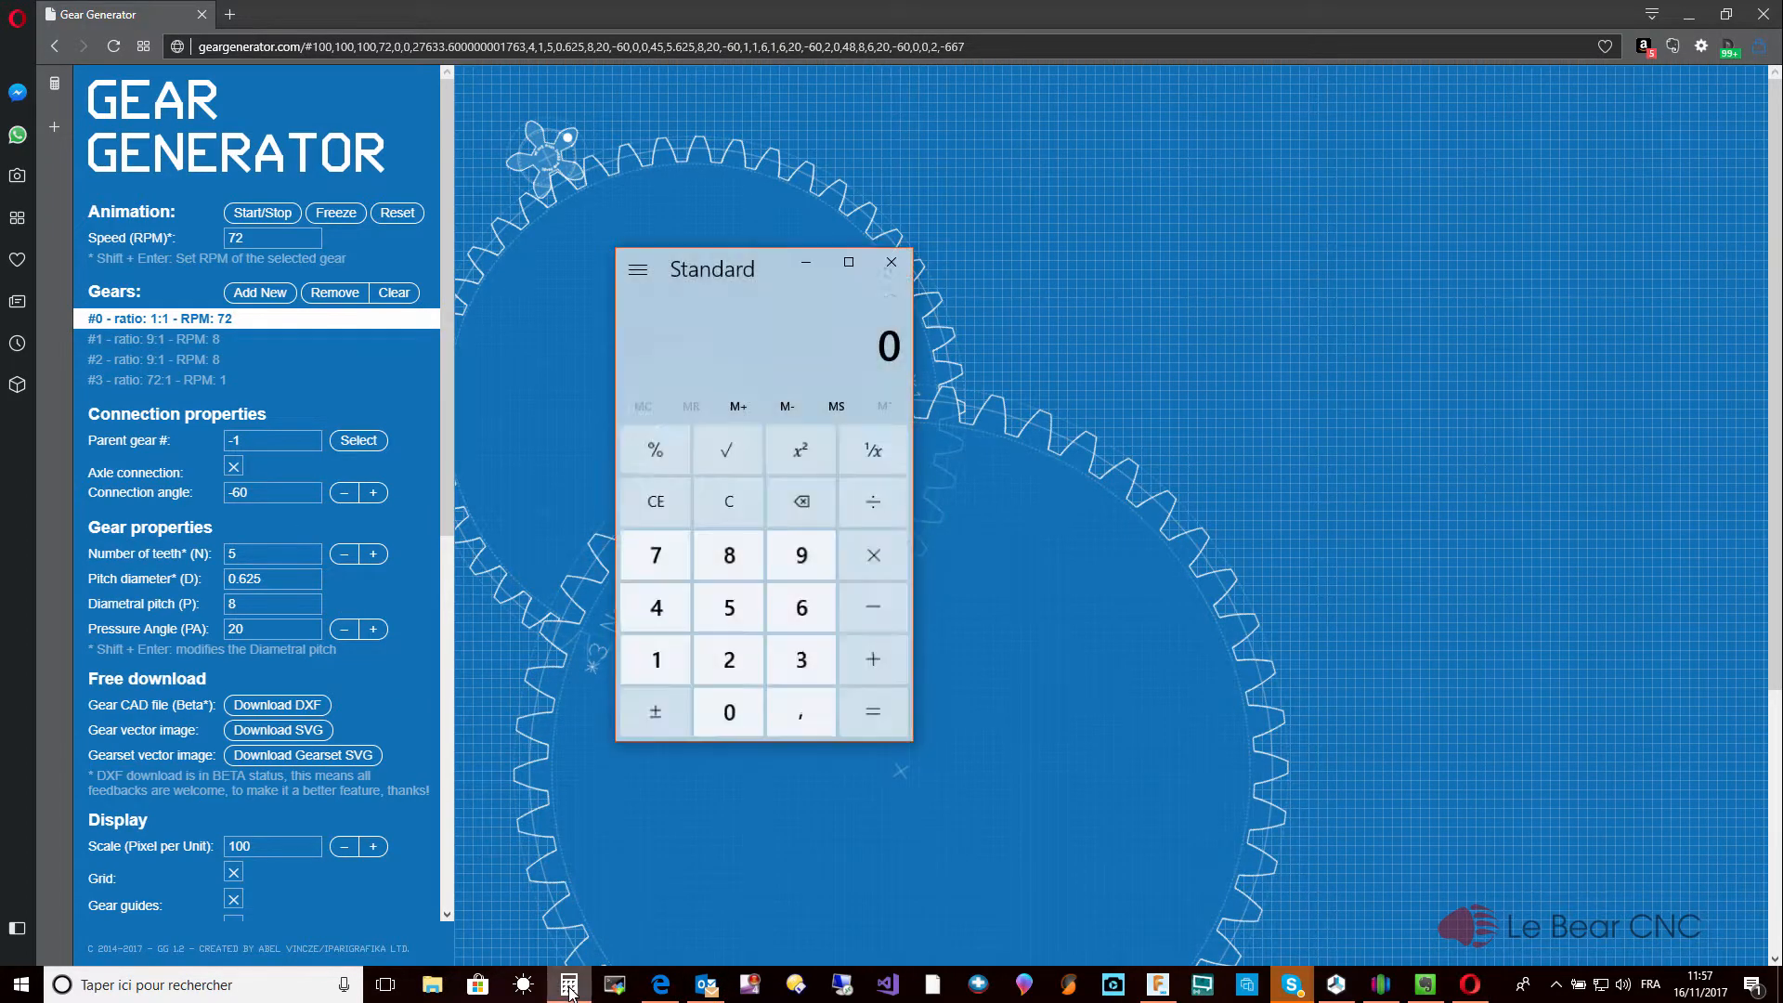
drag(735, 261, 1194, 262)
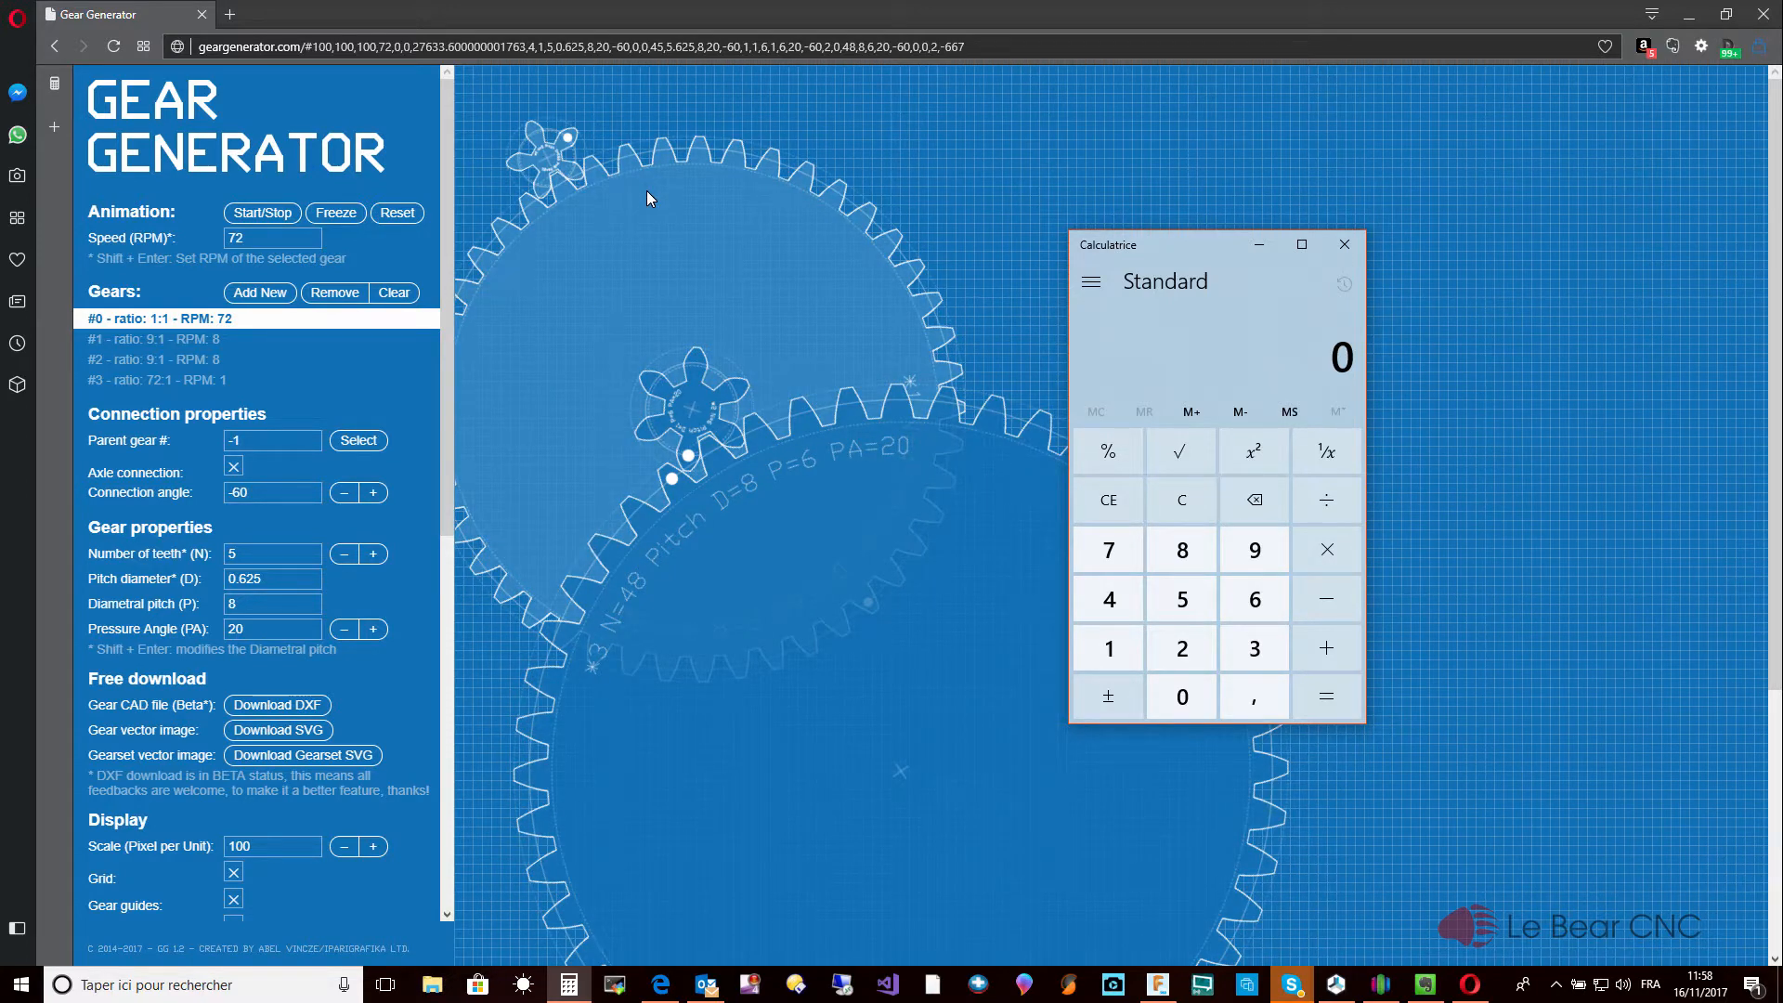
Compare the properties of gear #0 and gear #1, ending with gear #1 selected.
click(190, 340)
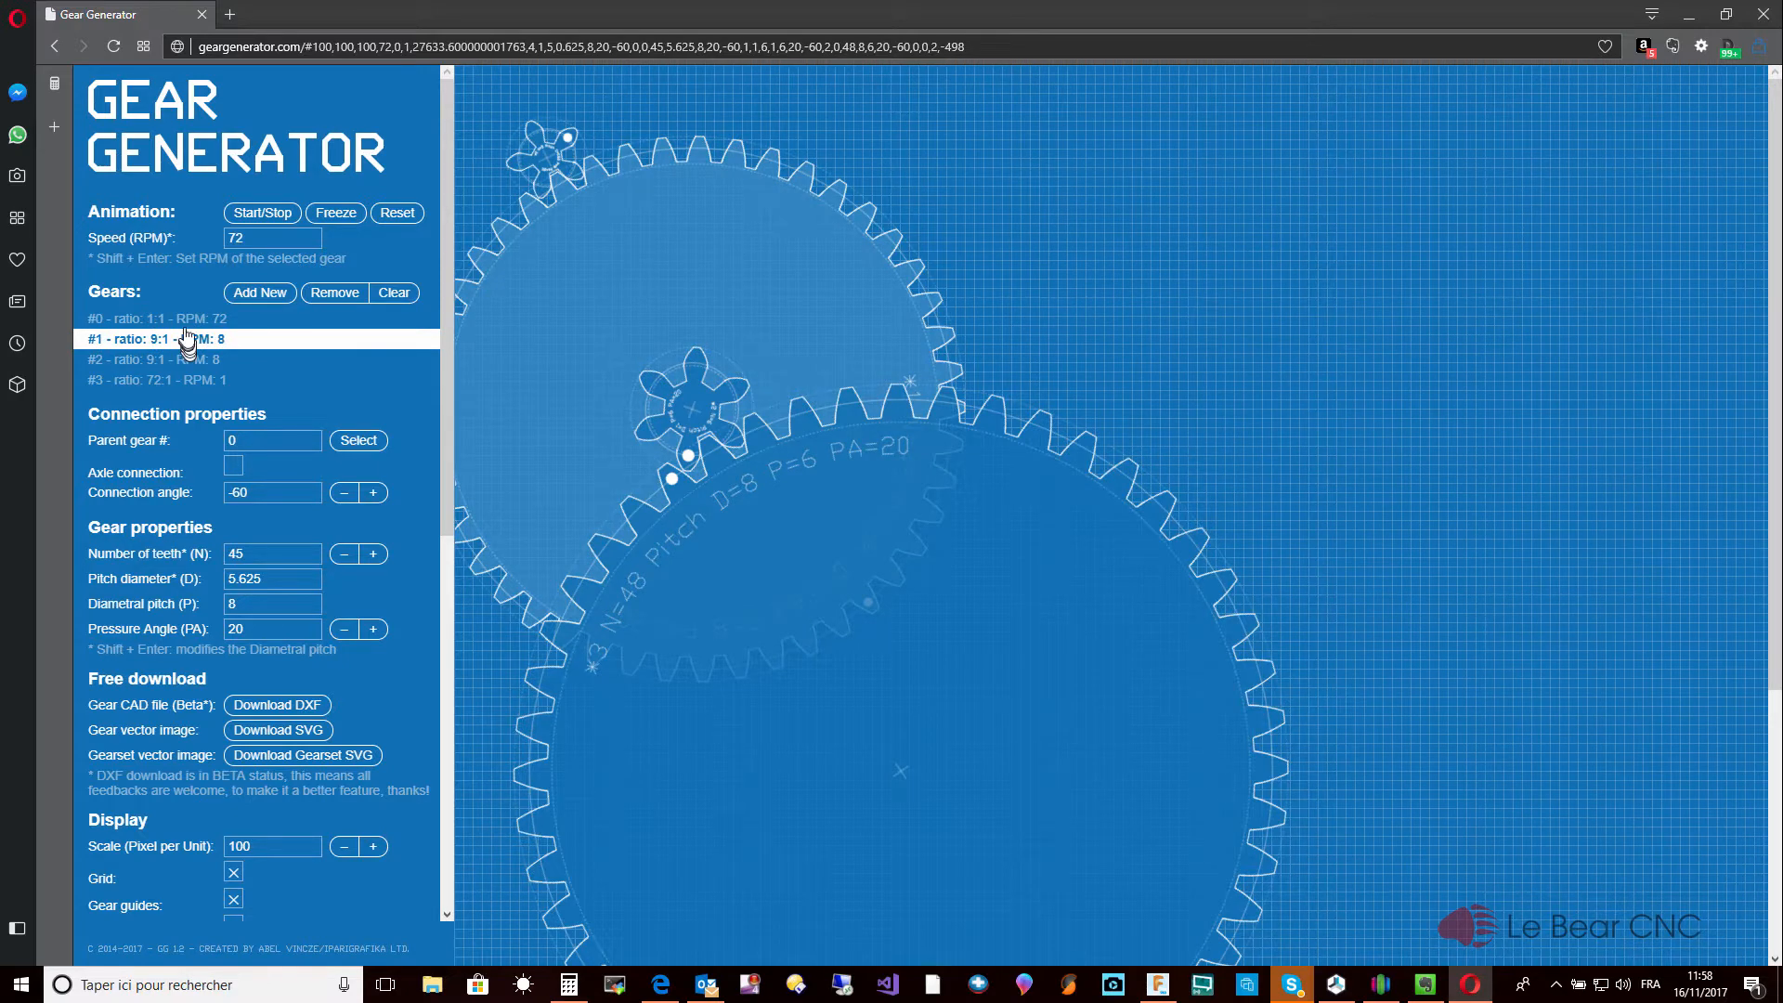
click(188, 319)
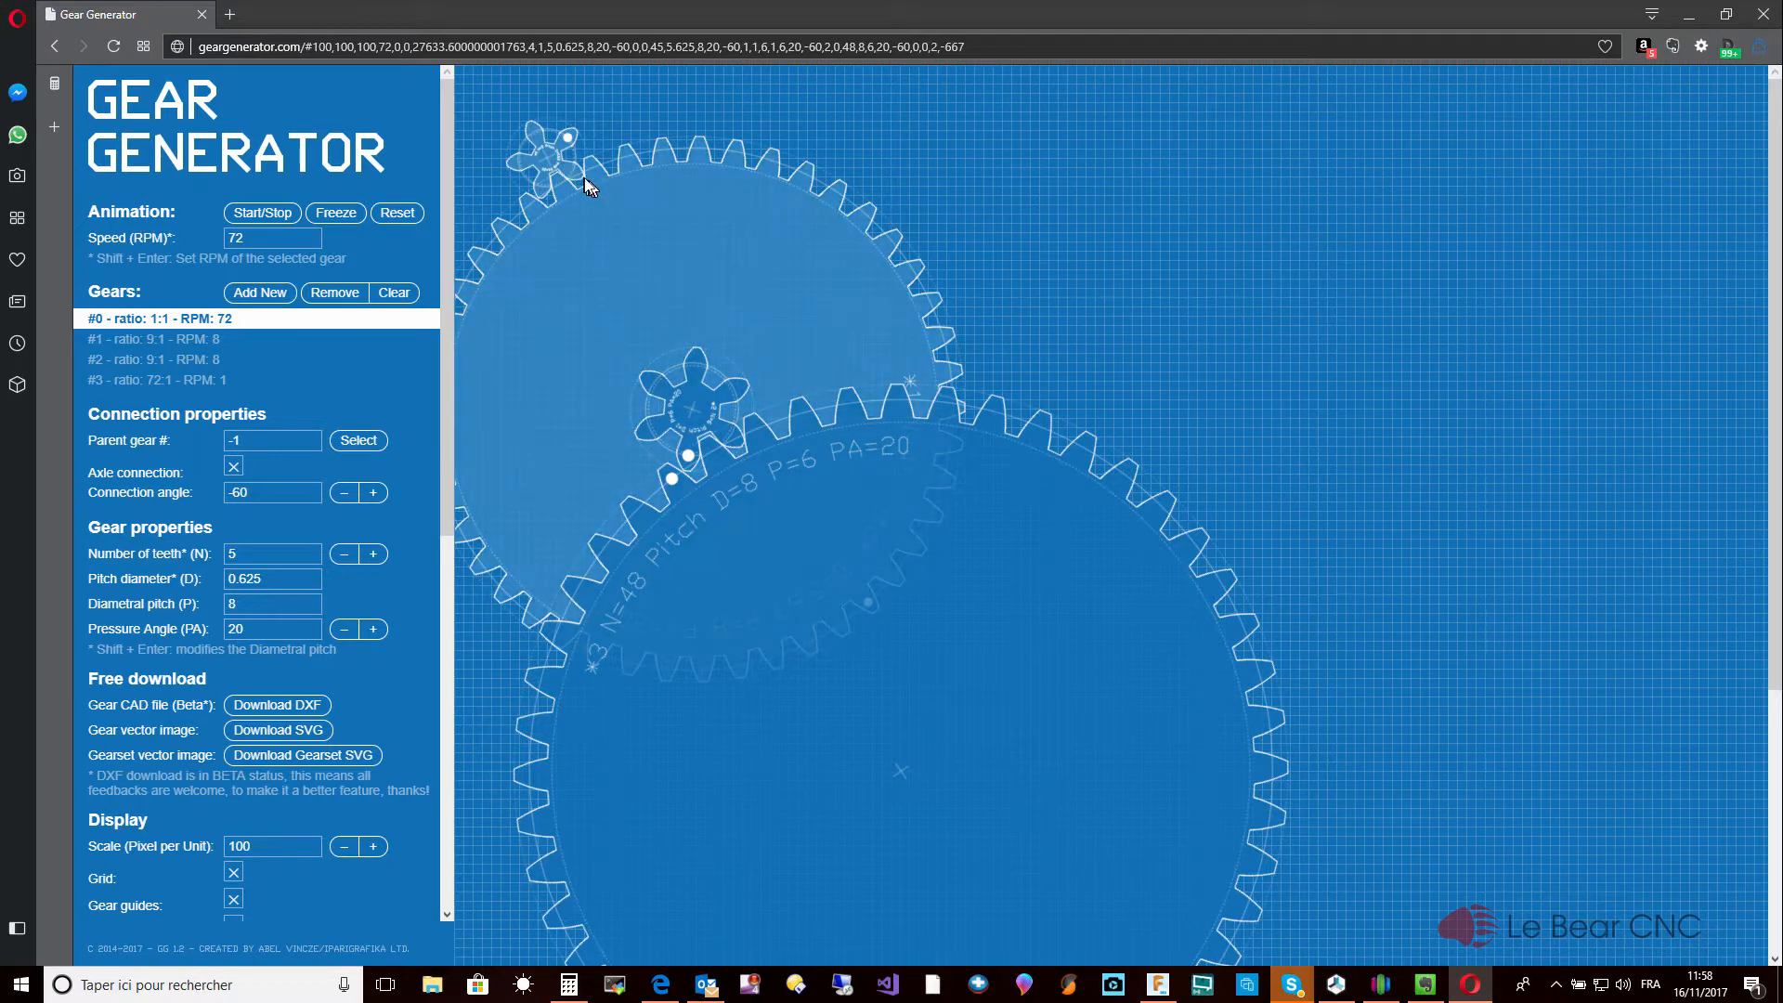
click(691, 301)
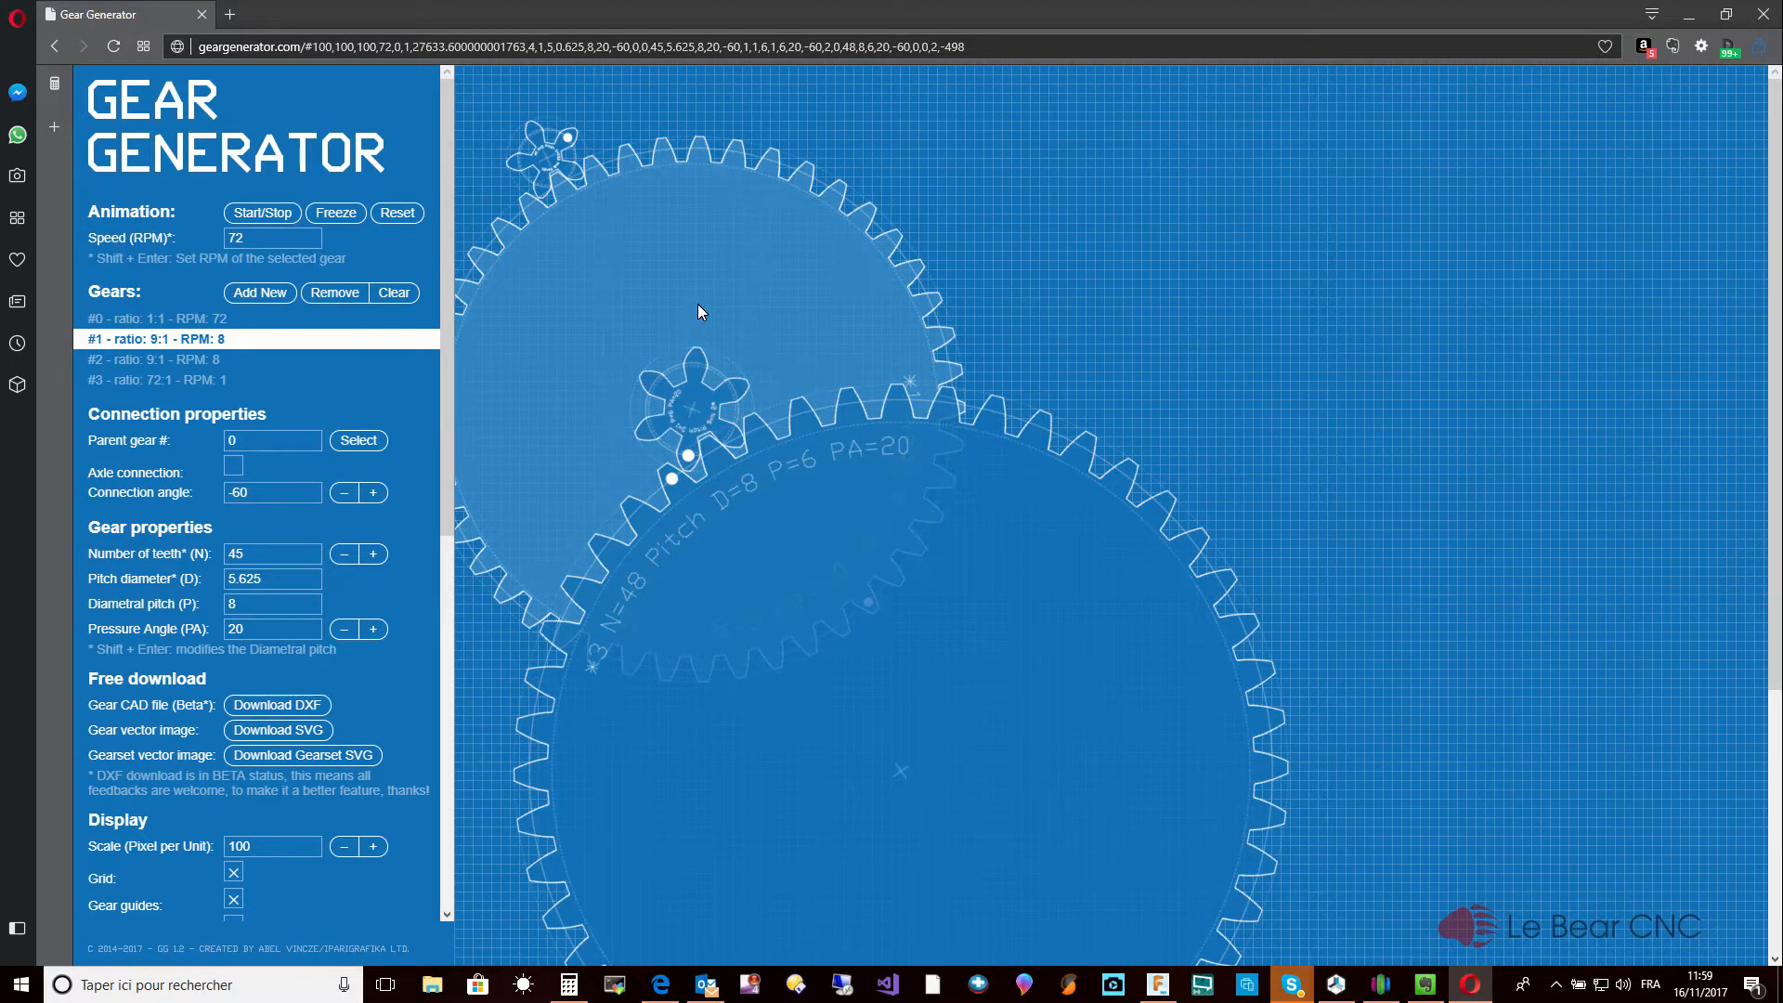
Compare the connection and tooth properties of gear #2, gear #3 and gear #1.
click(205, 360)
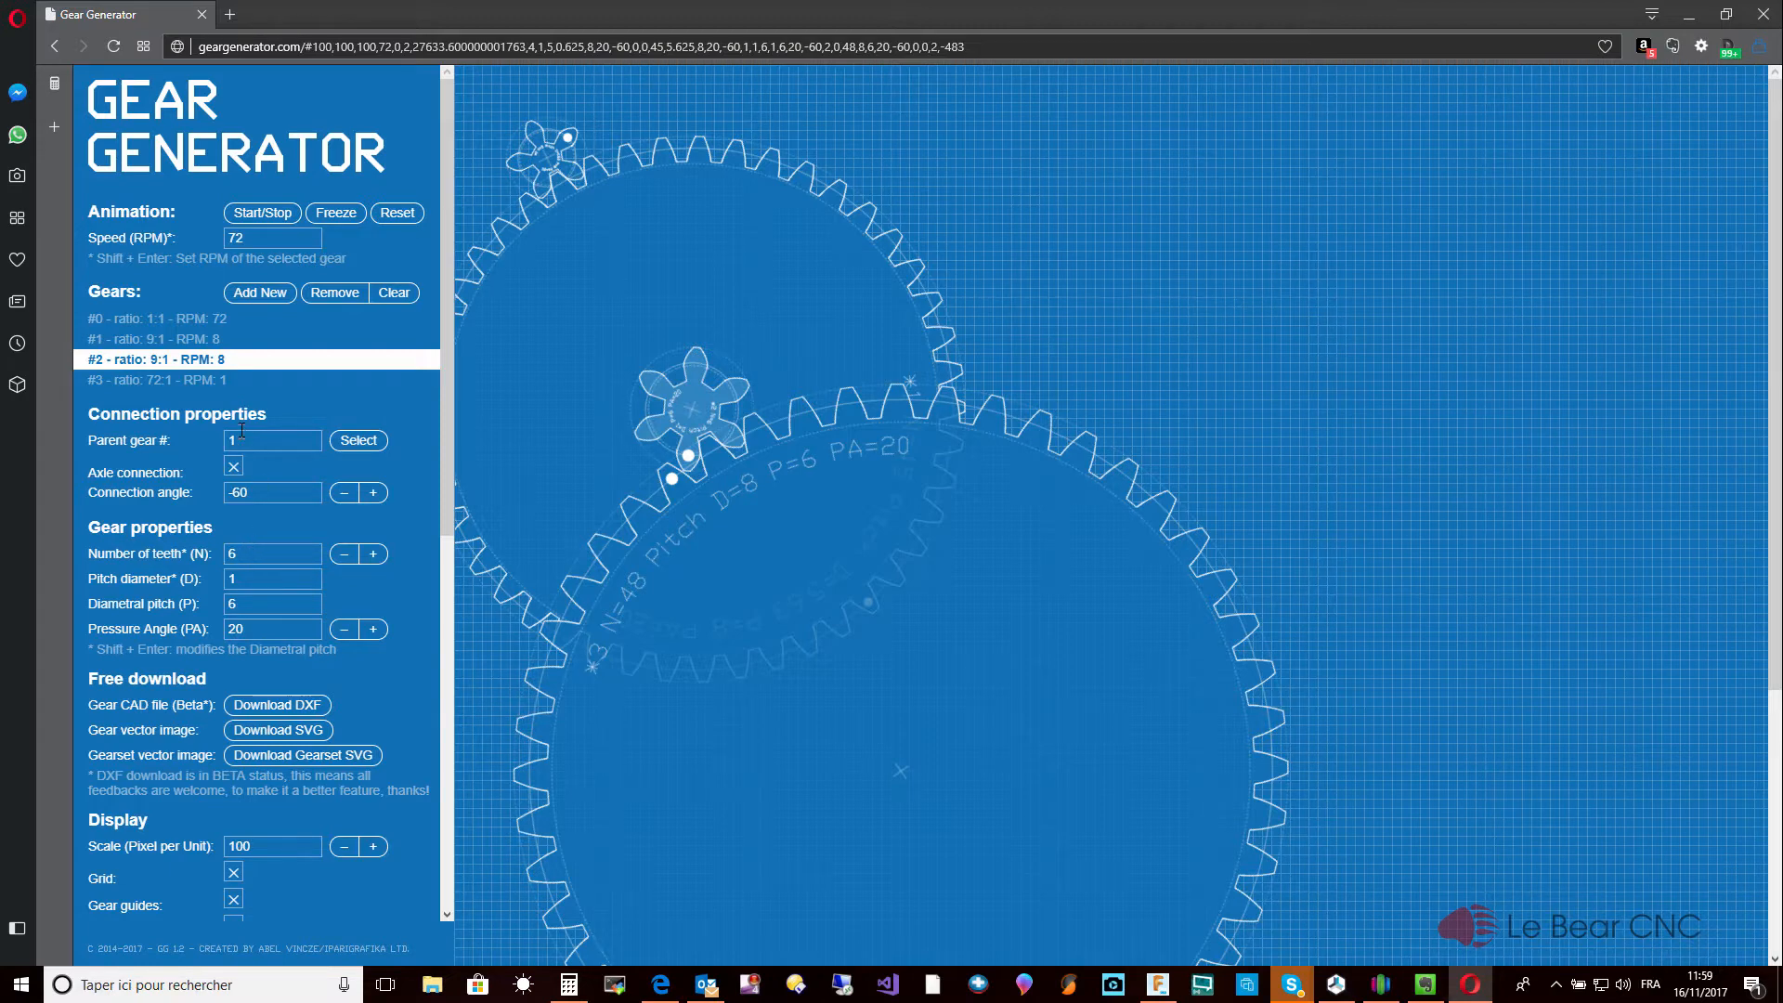
click(207, 385)
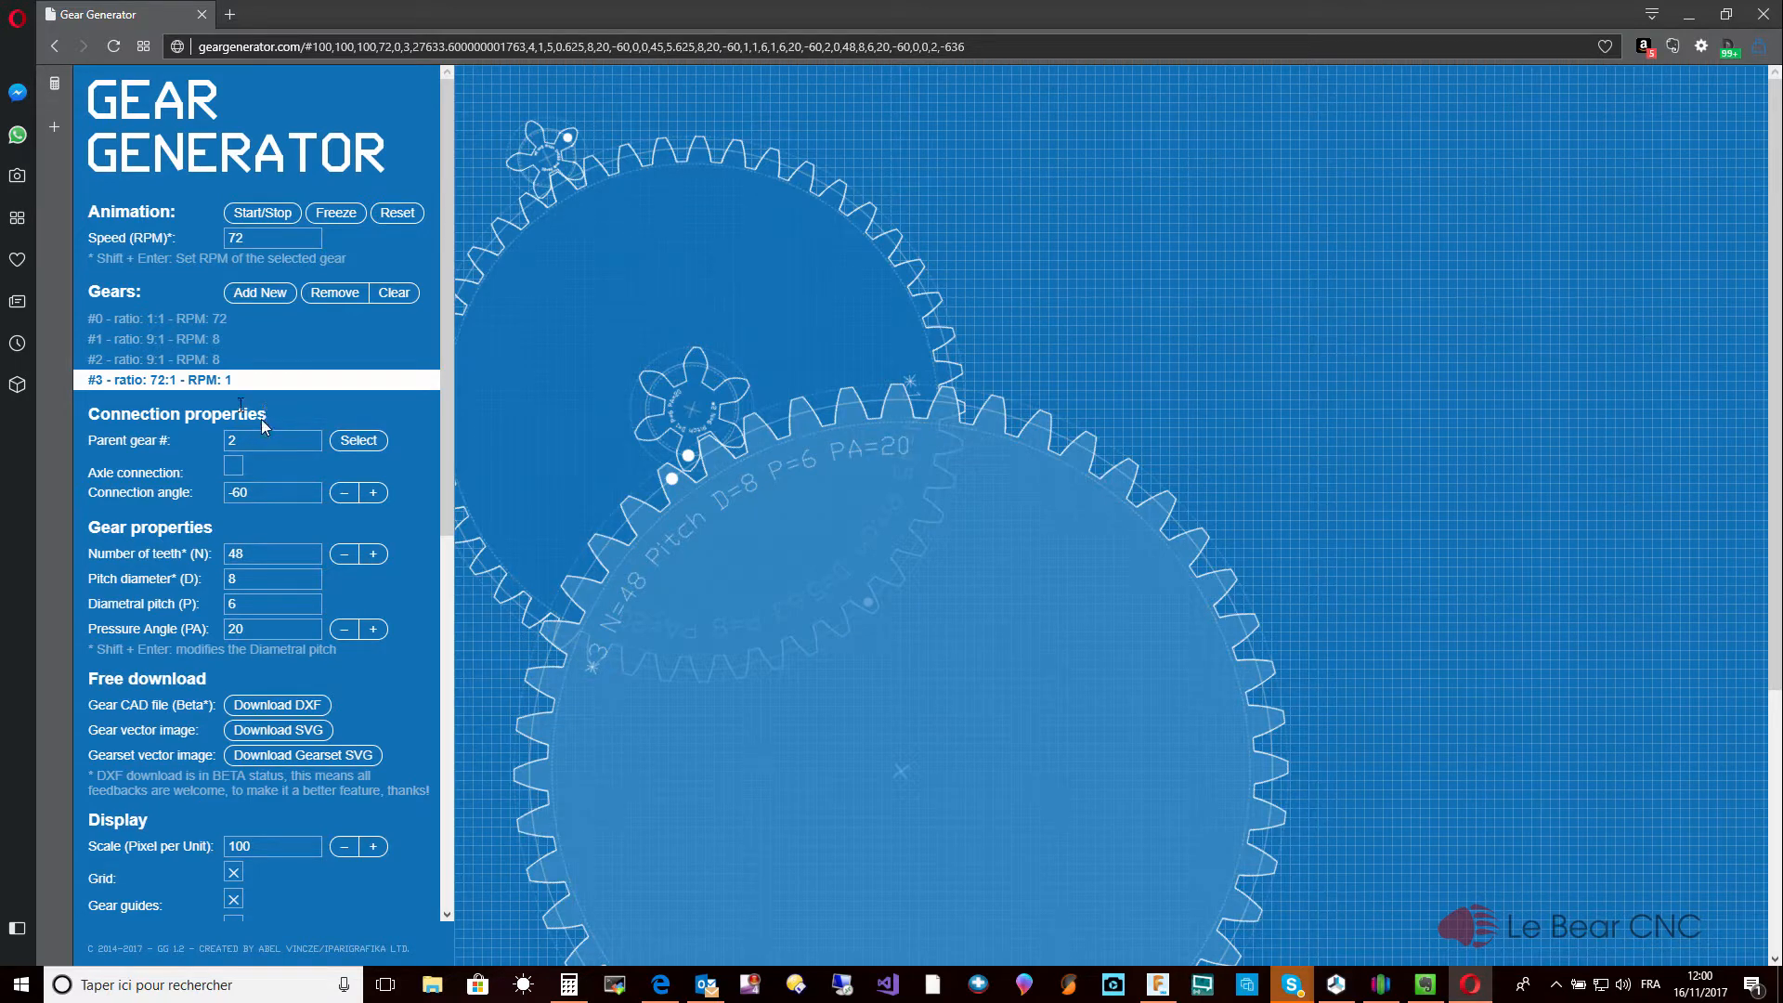
click(198, 342)
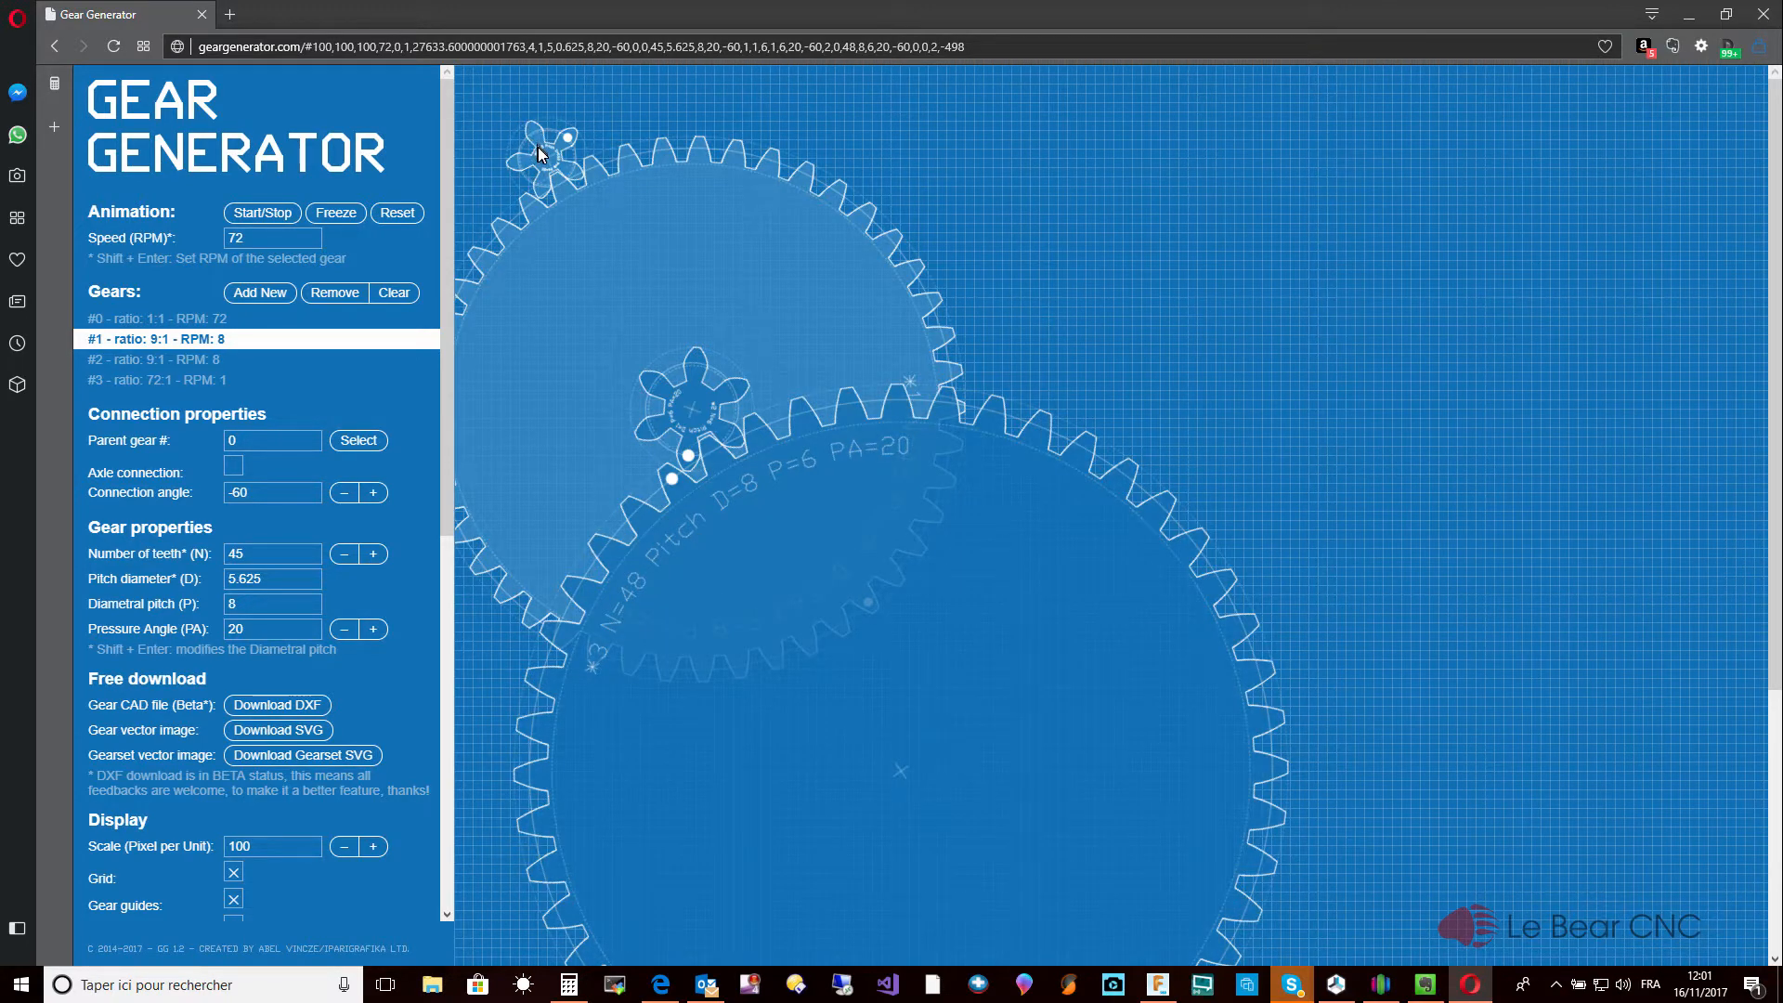
Download gear #0 as an SVG vector image using the free option.
click(540, 156)
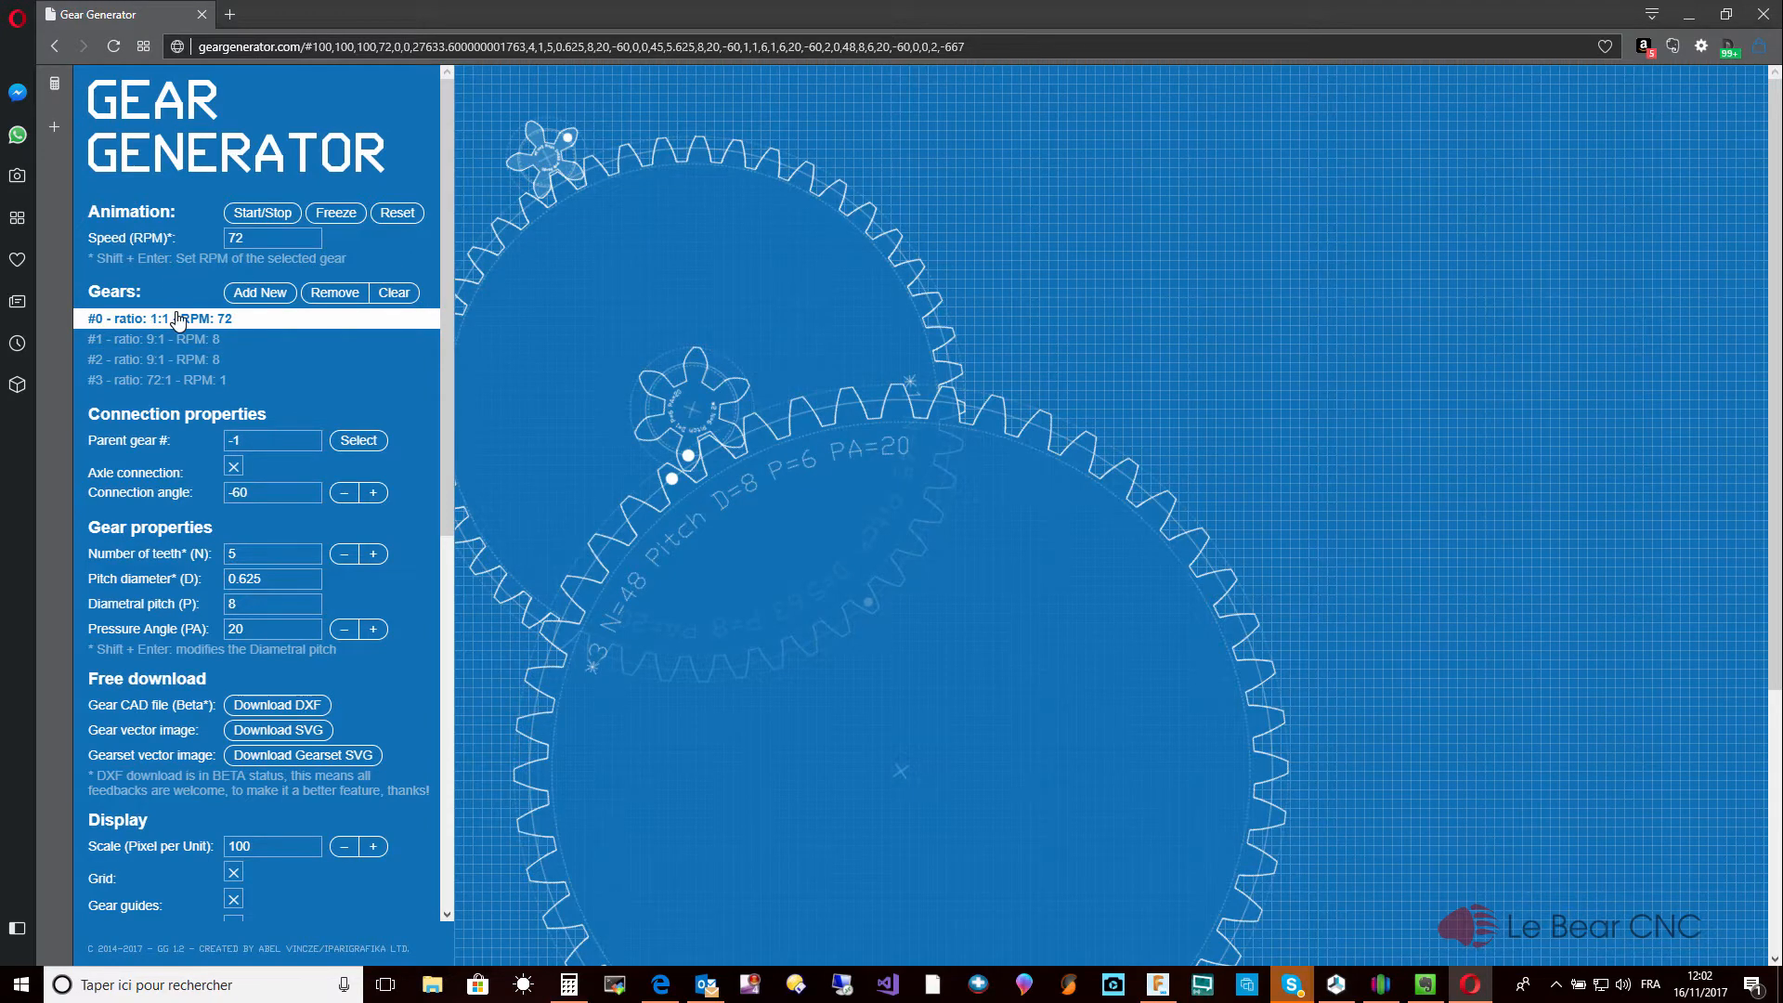
click(302, 736)
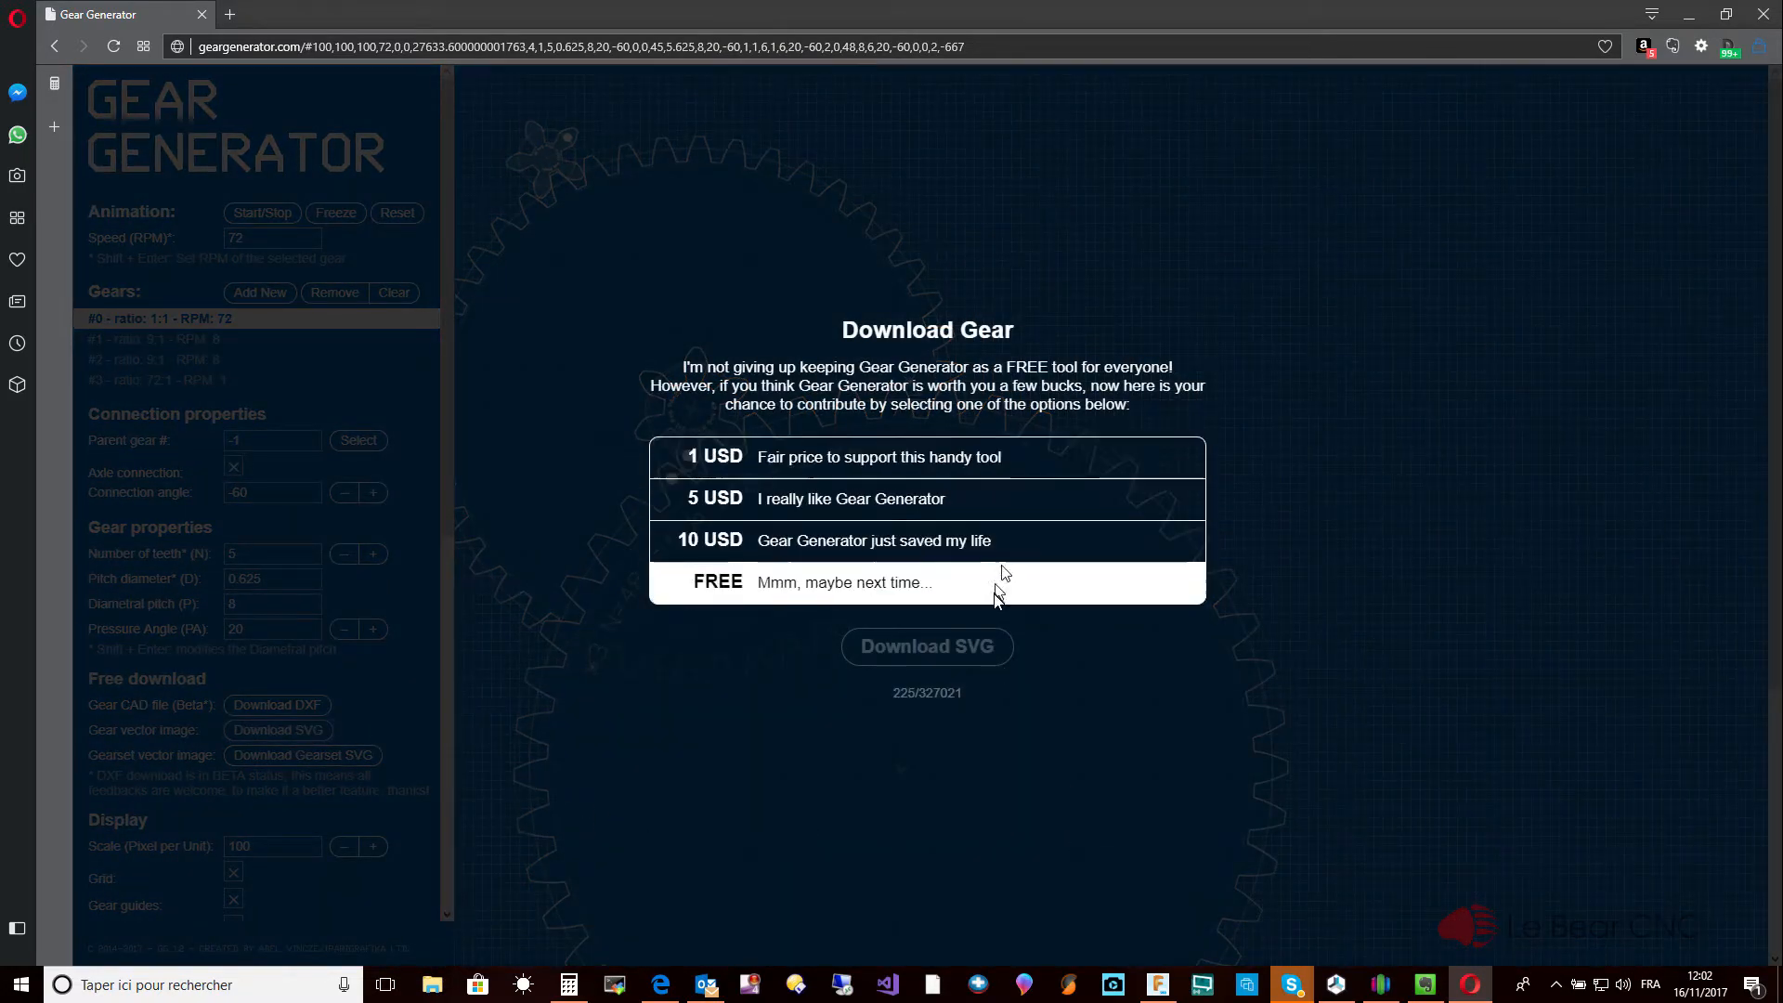
click(881, 594)
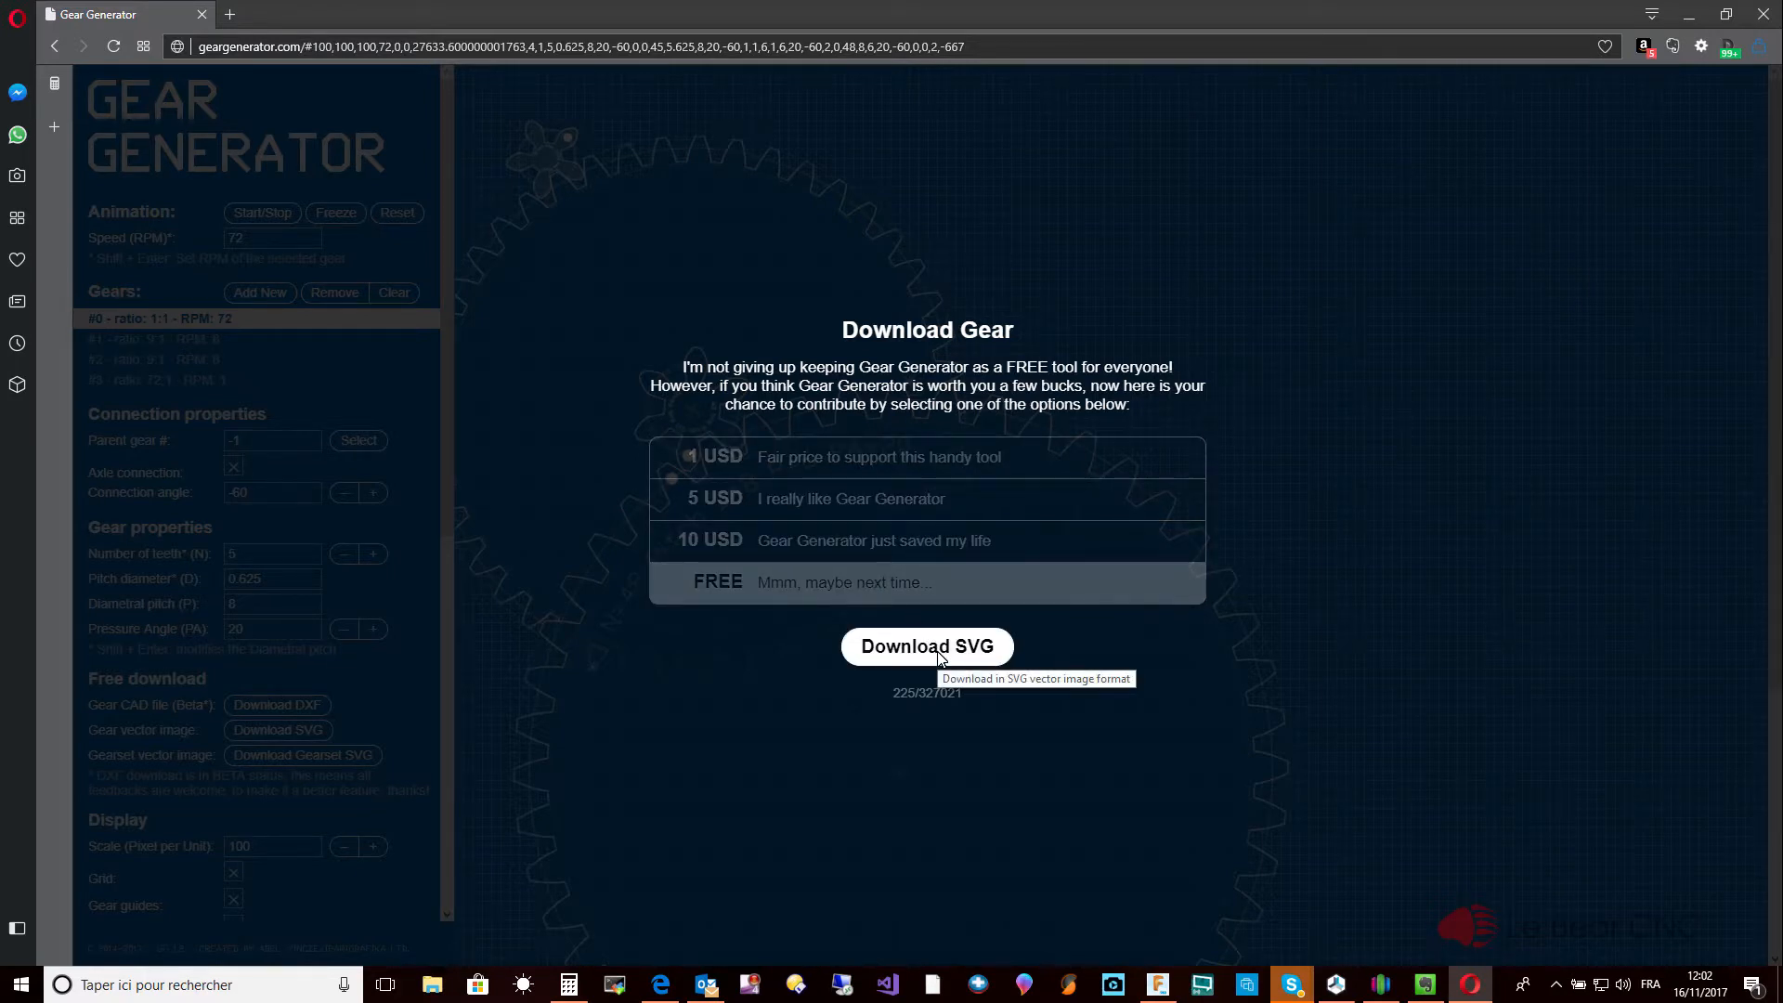
click(939, 655)
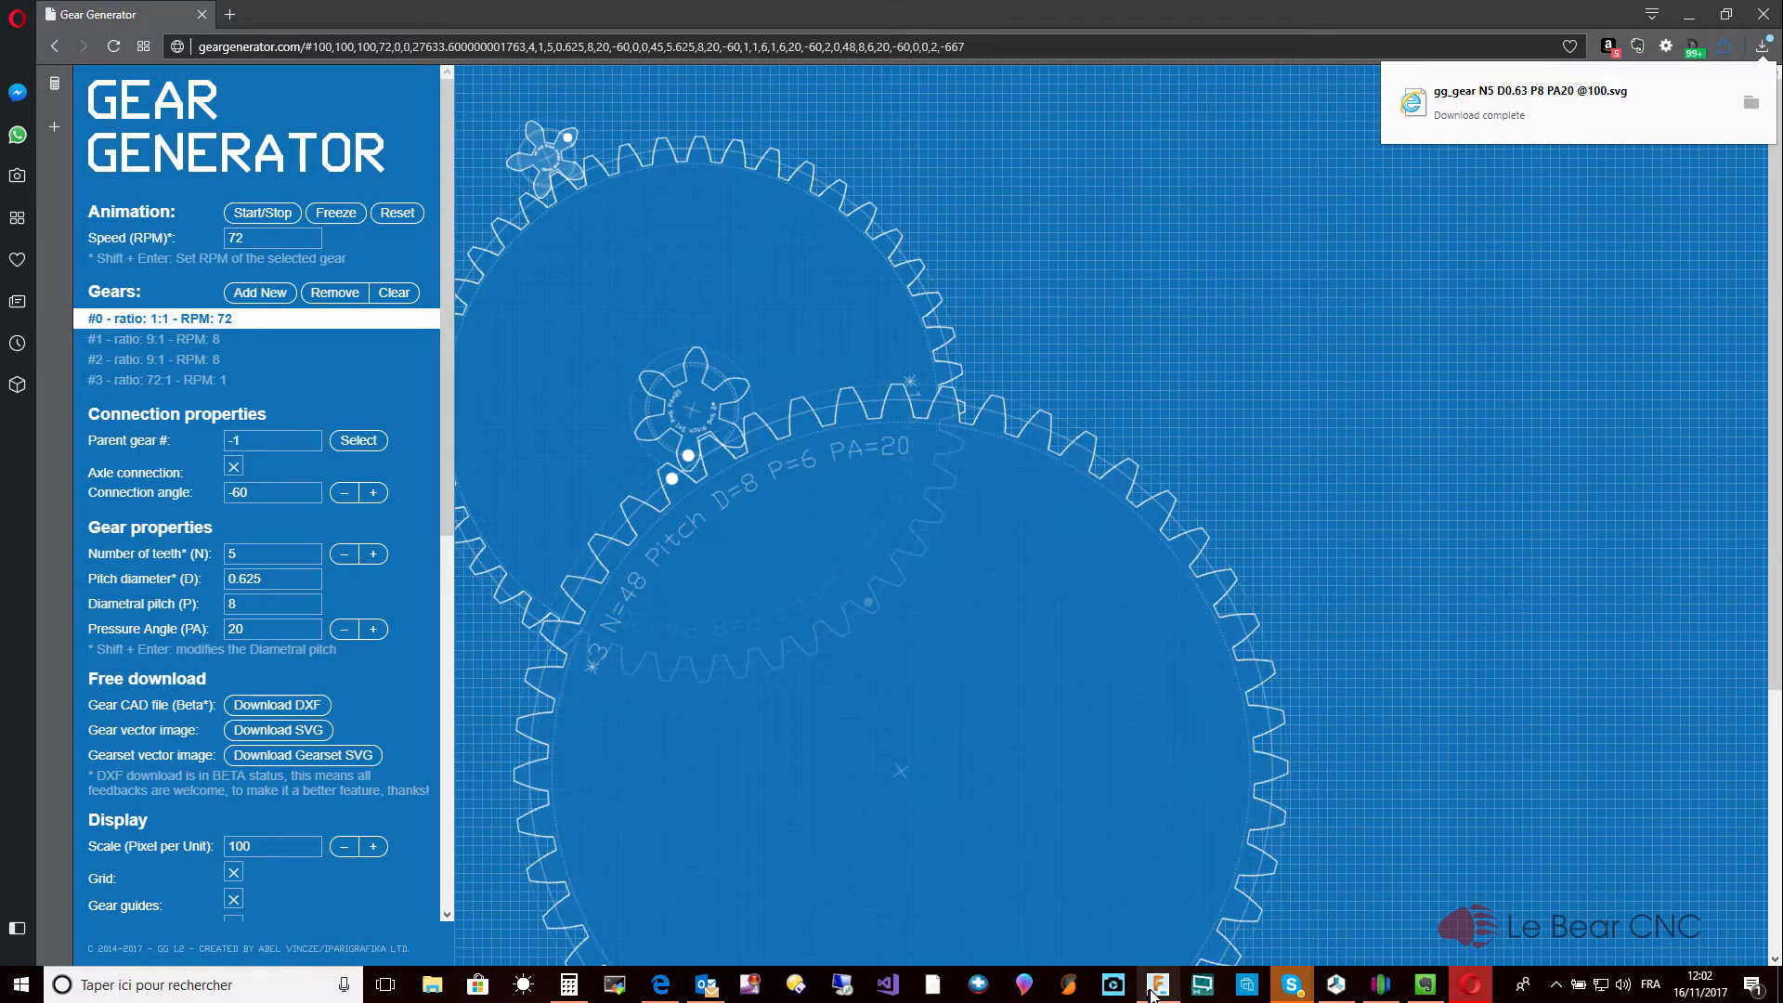
Switch to Autodesk Fusion 360 and start Insert SVG on the horizontal origin plane, confirming it without choosing a file.
mouse_move(1152, 994)
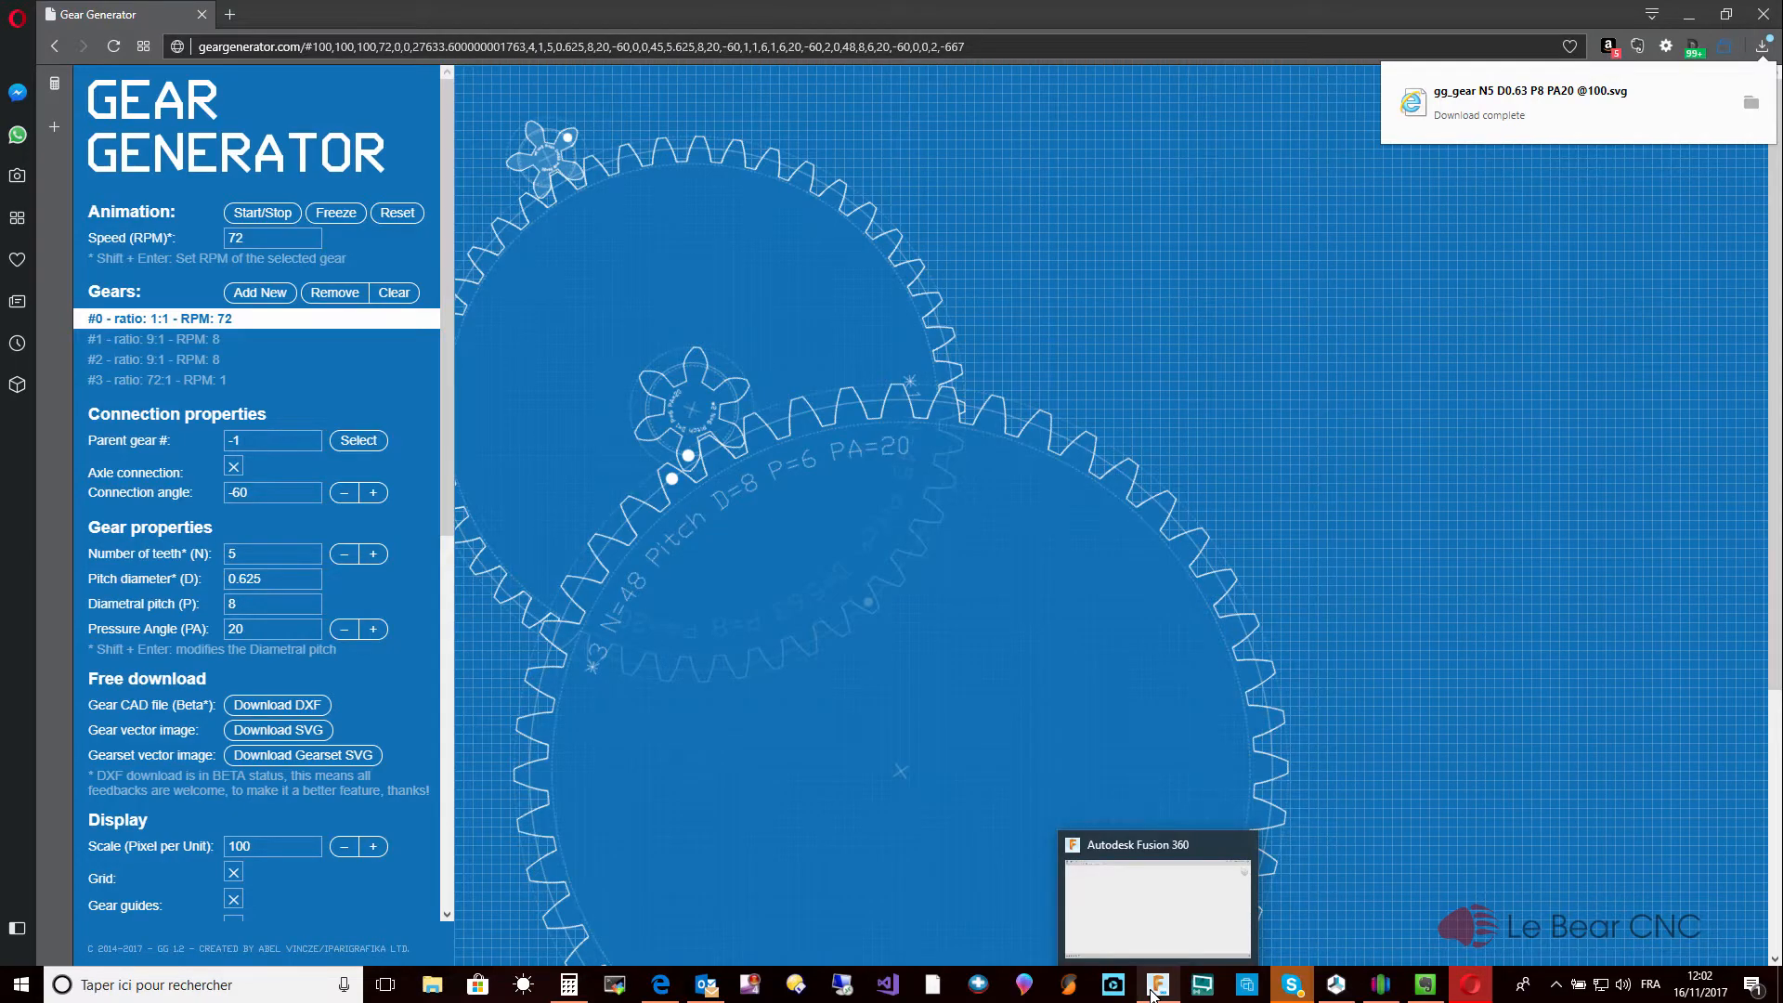
click(1152, 994)
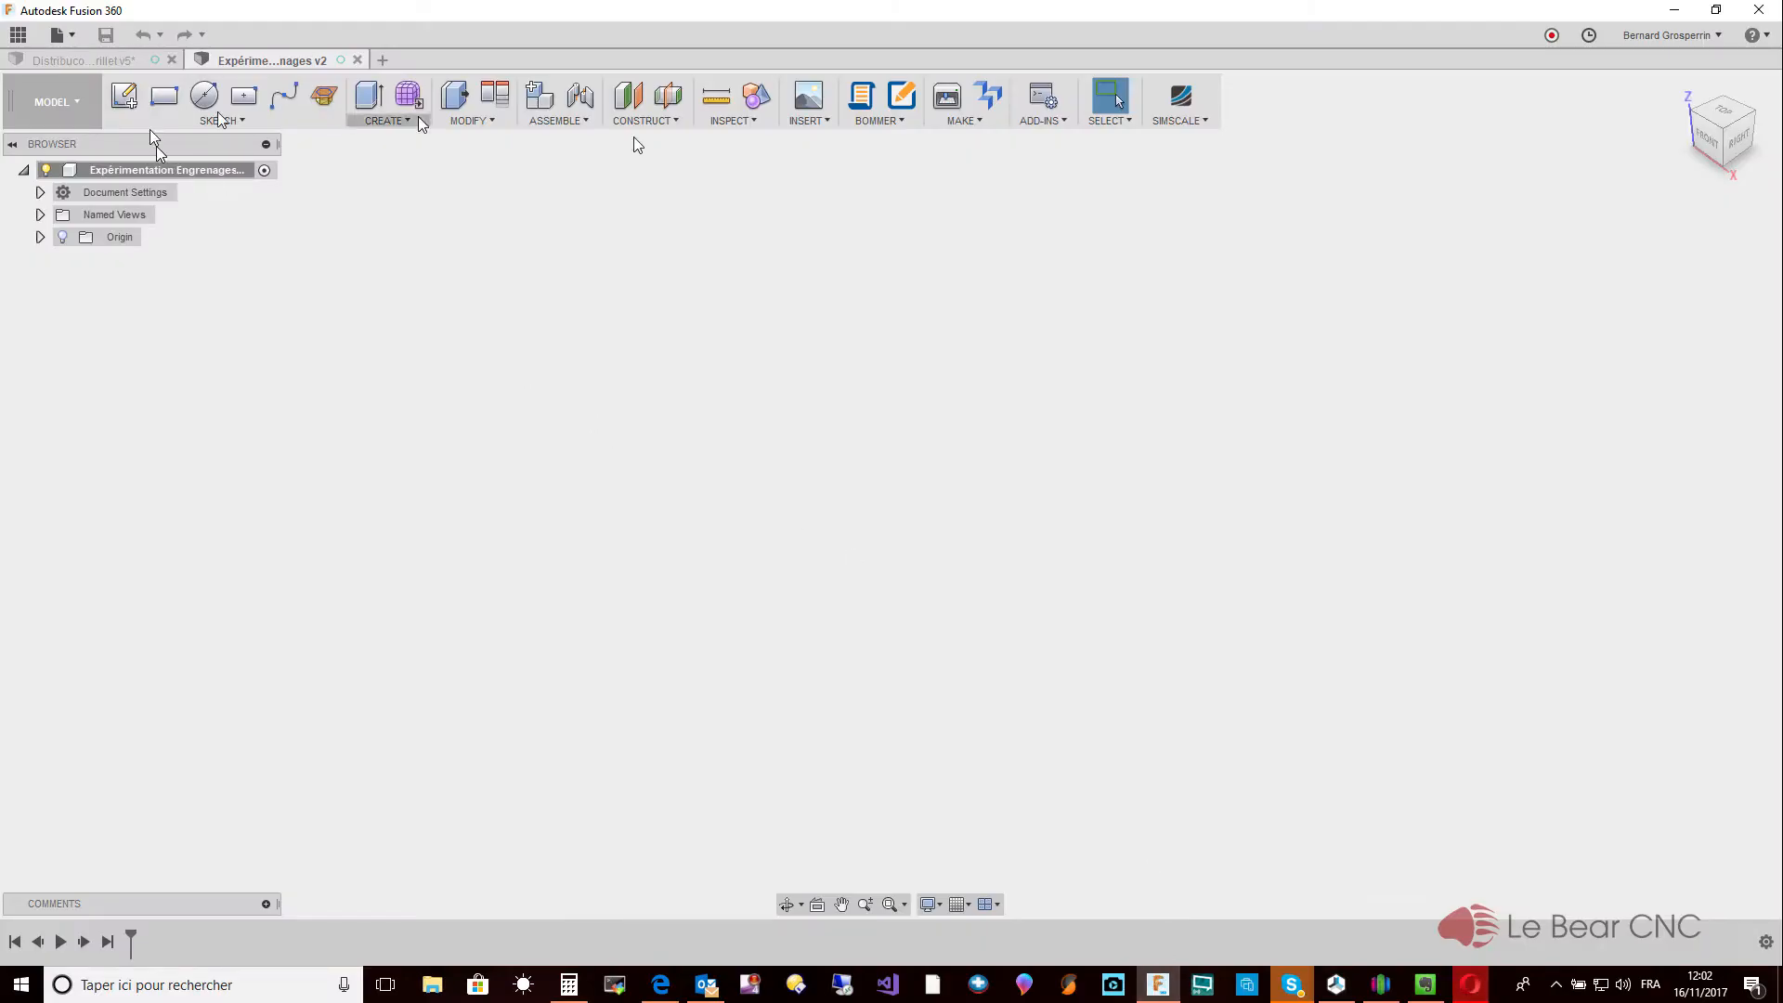
click(823, 124)
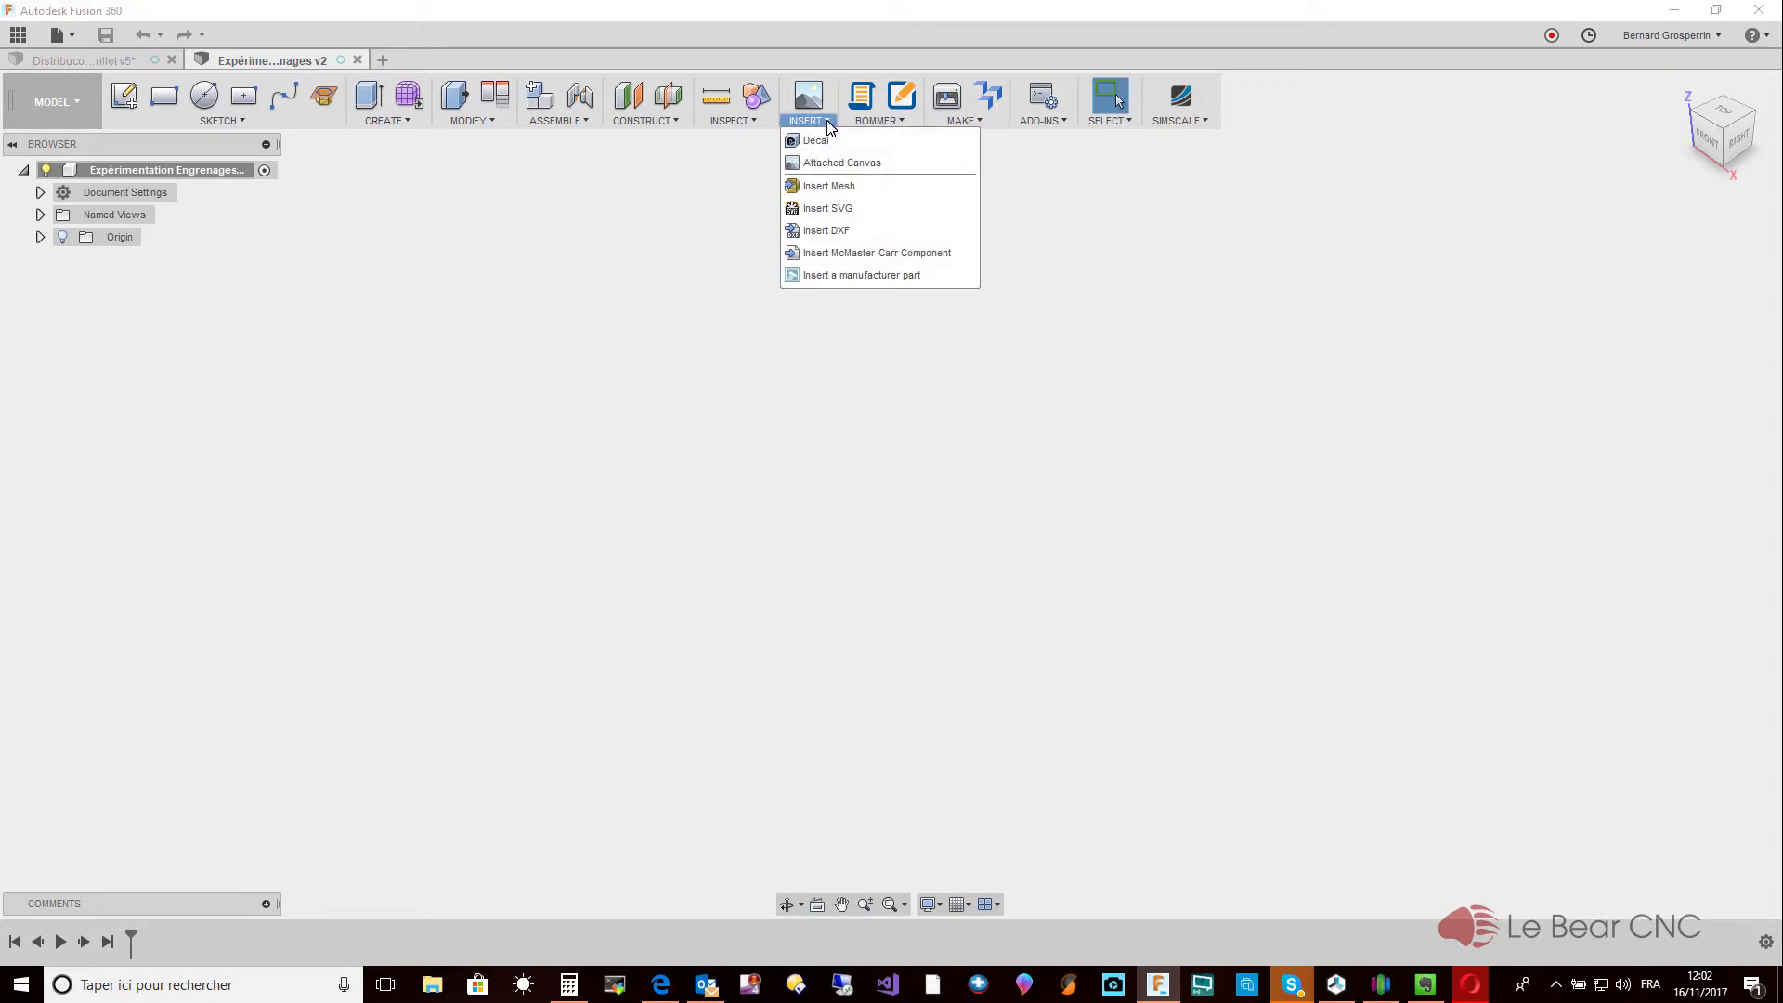
click(837, 210)
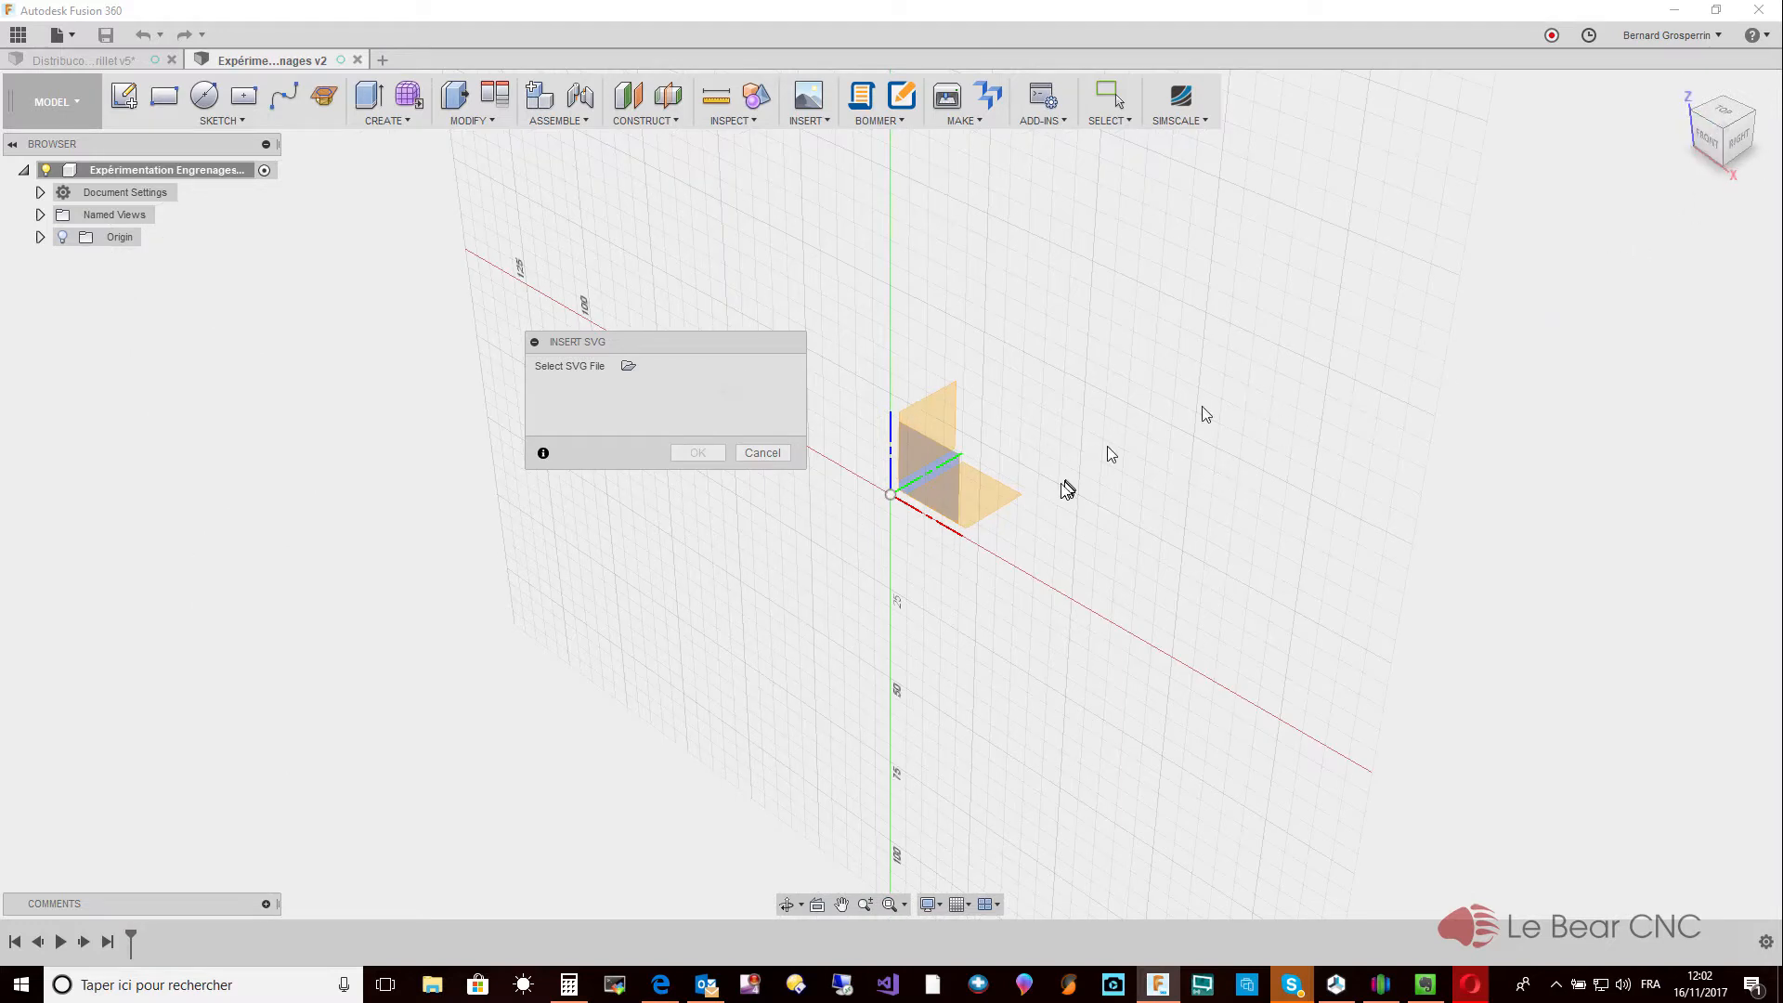
click(976, 506)
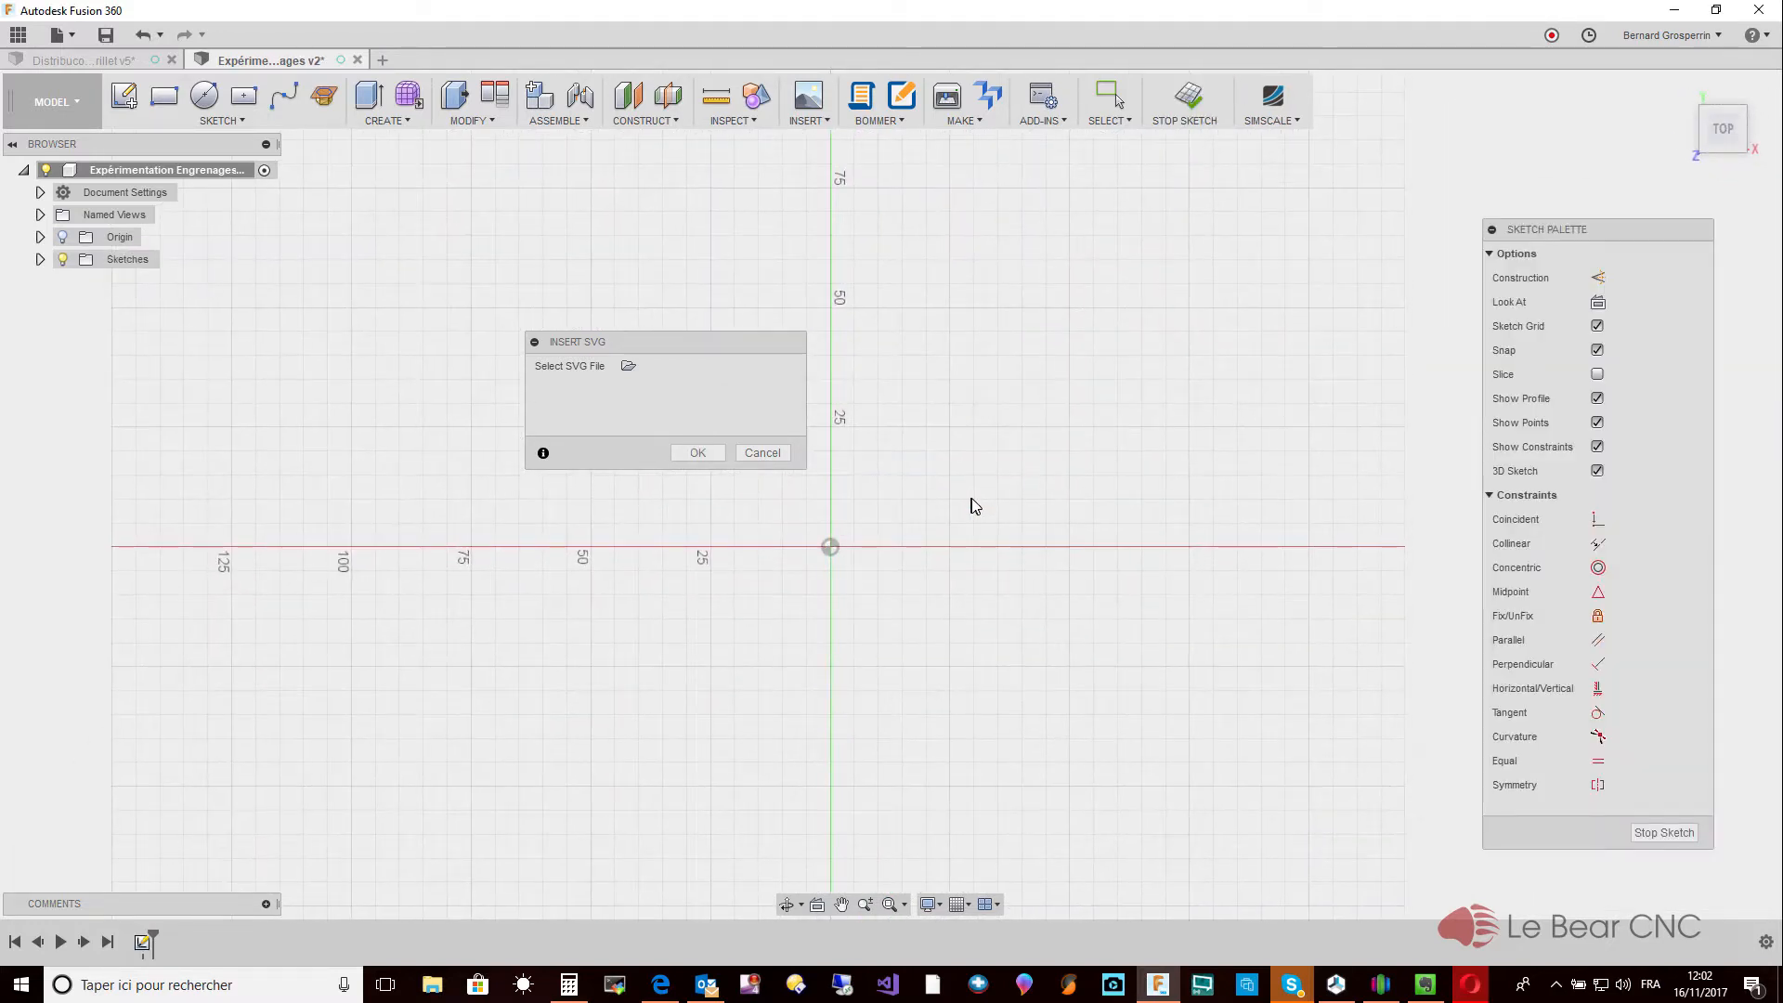
click(686, 451)
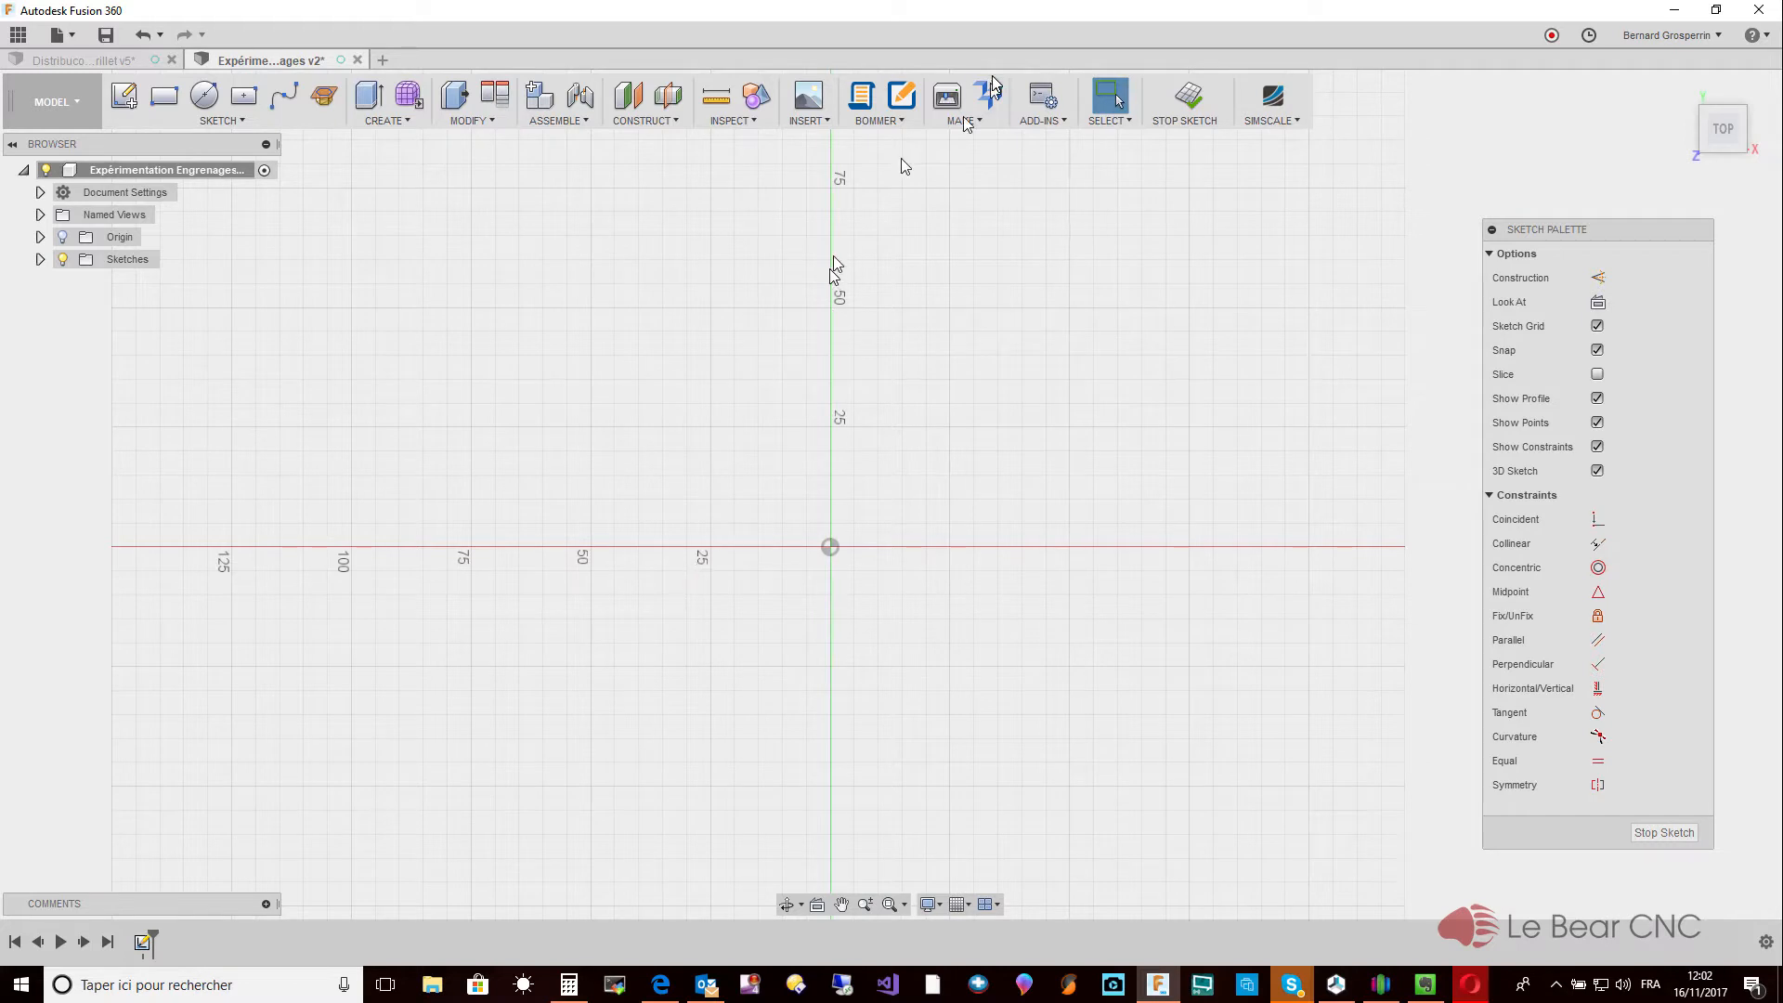
click(820, 121)
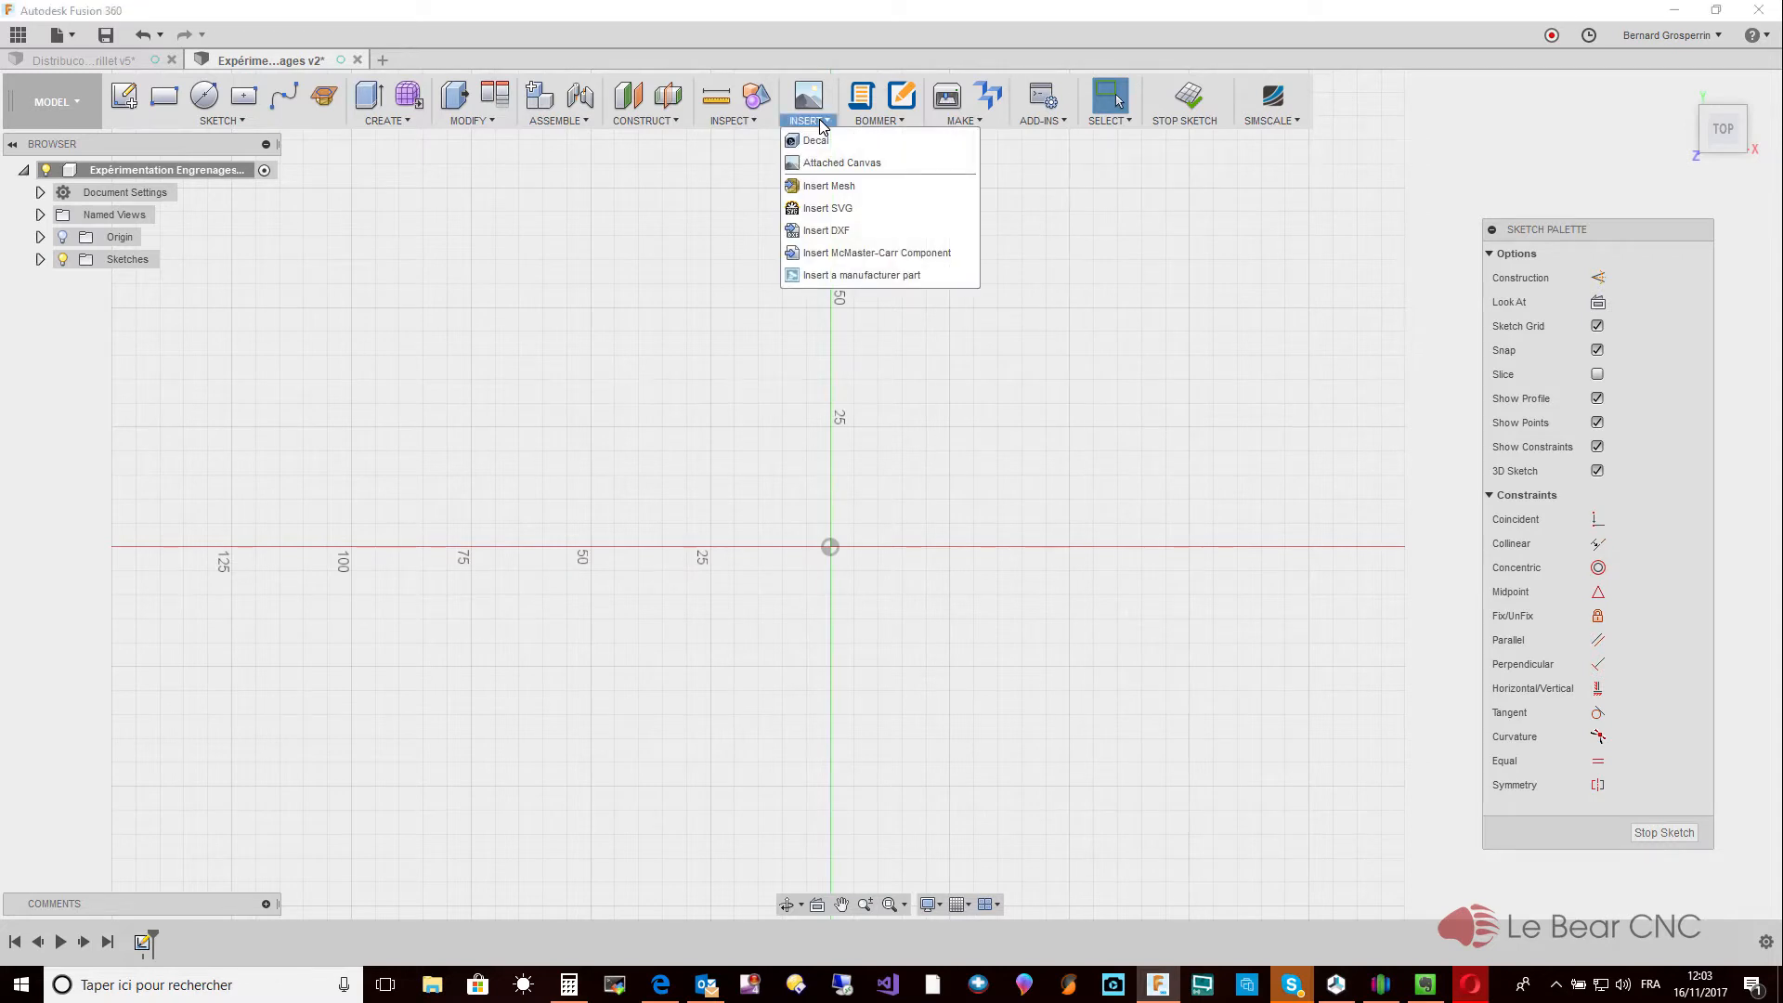
click(829, 209)
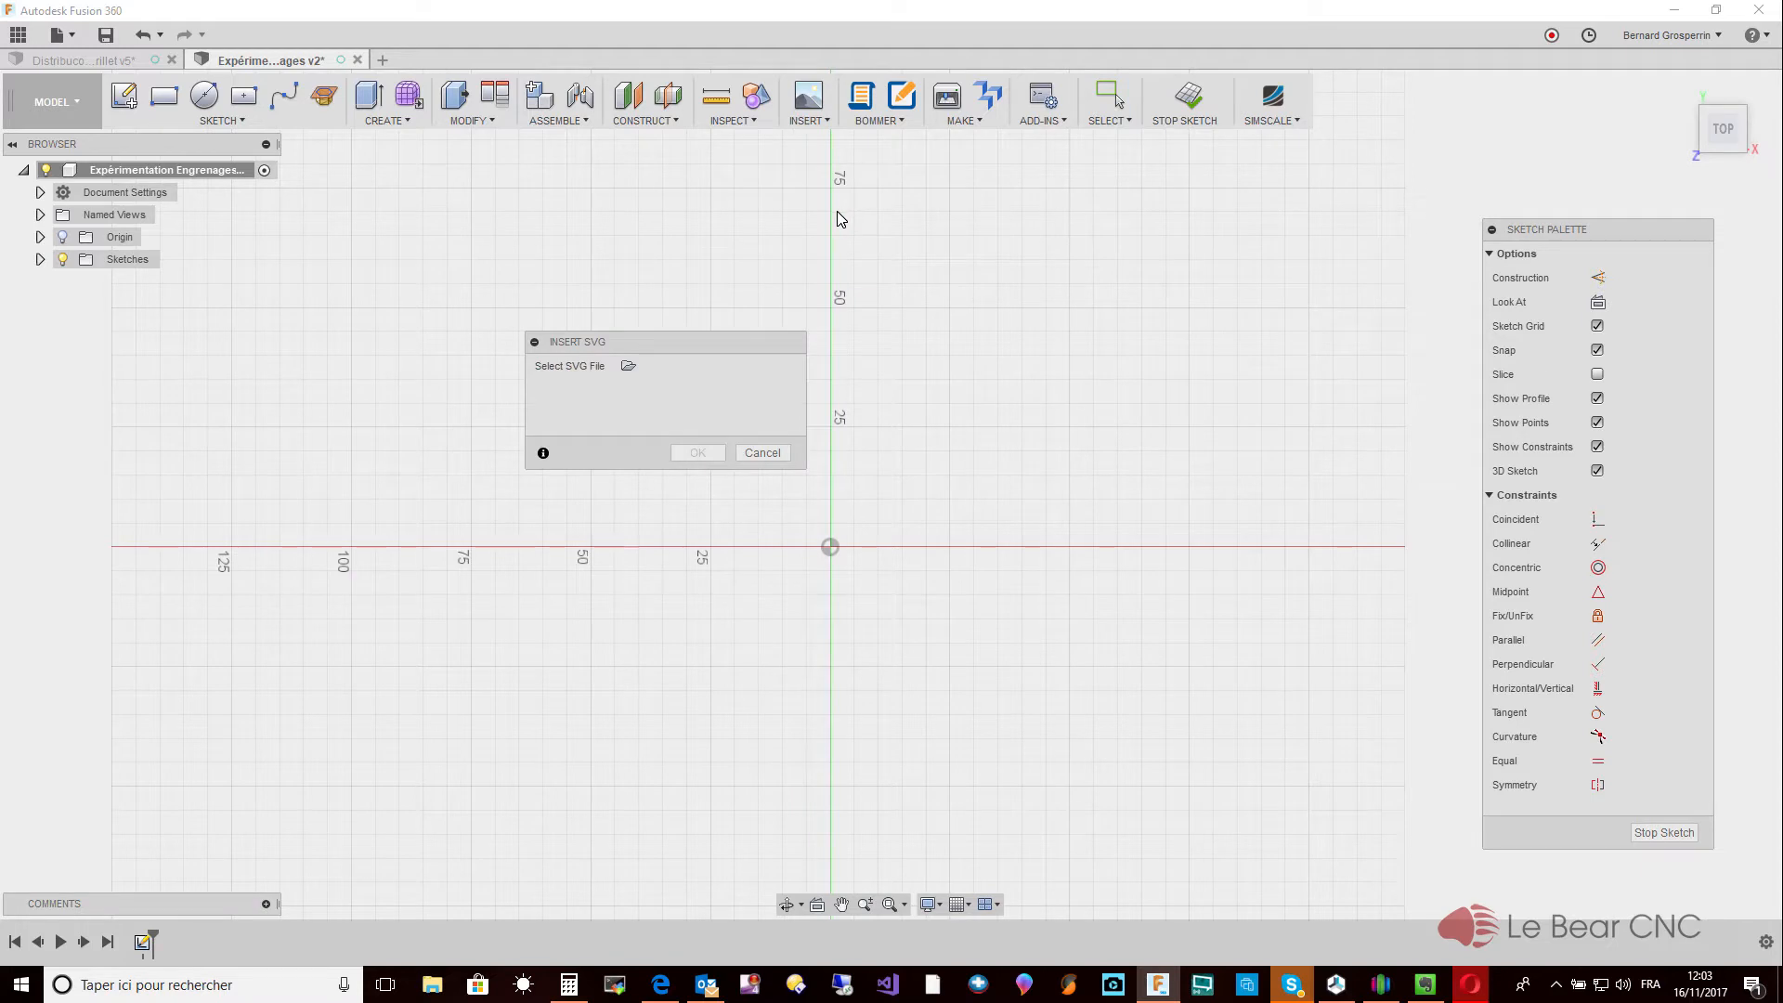
click(629, 367)
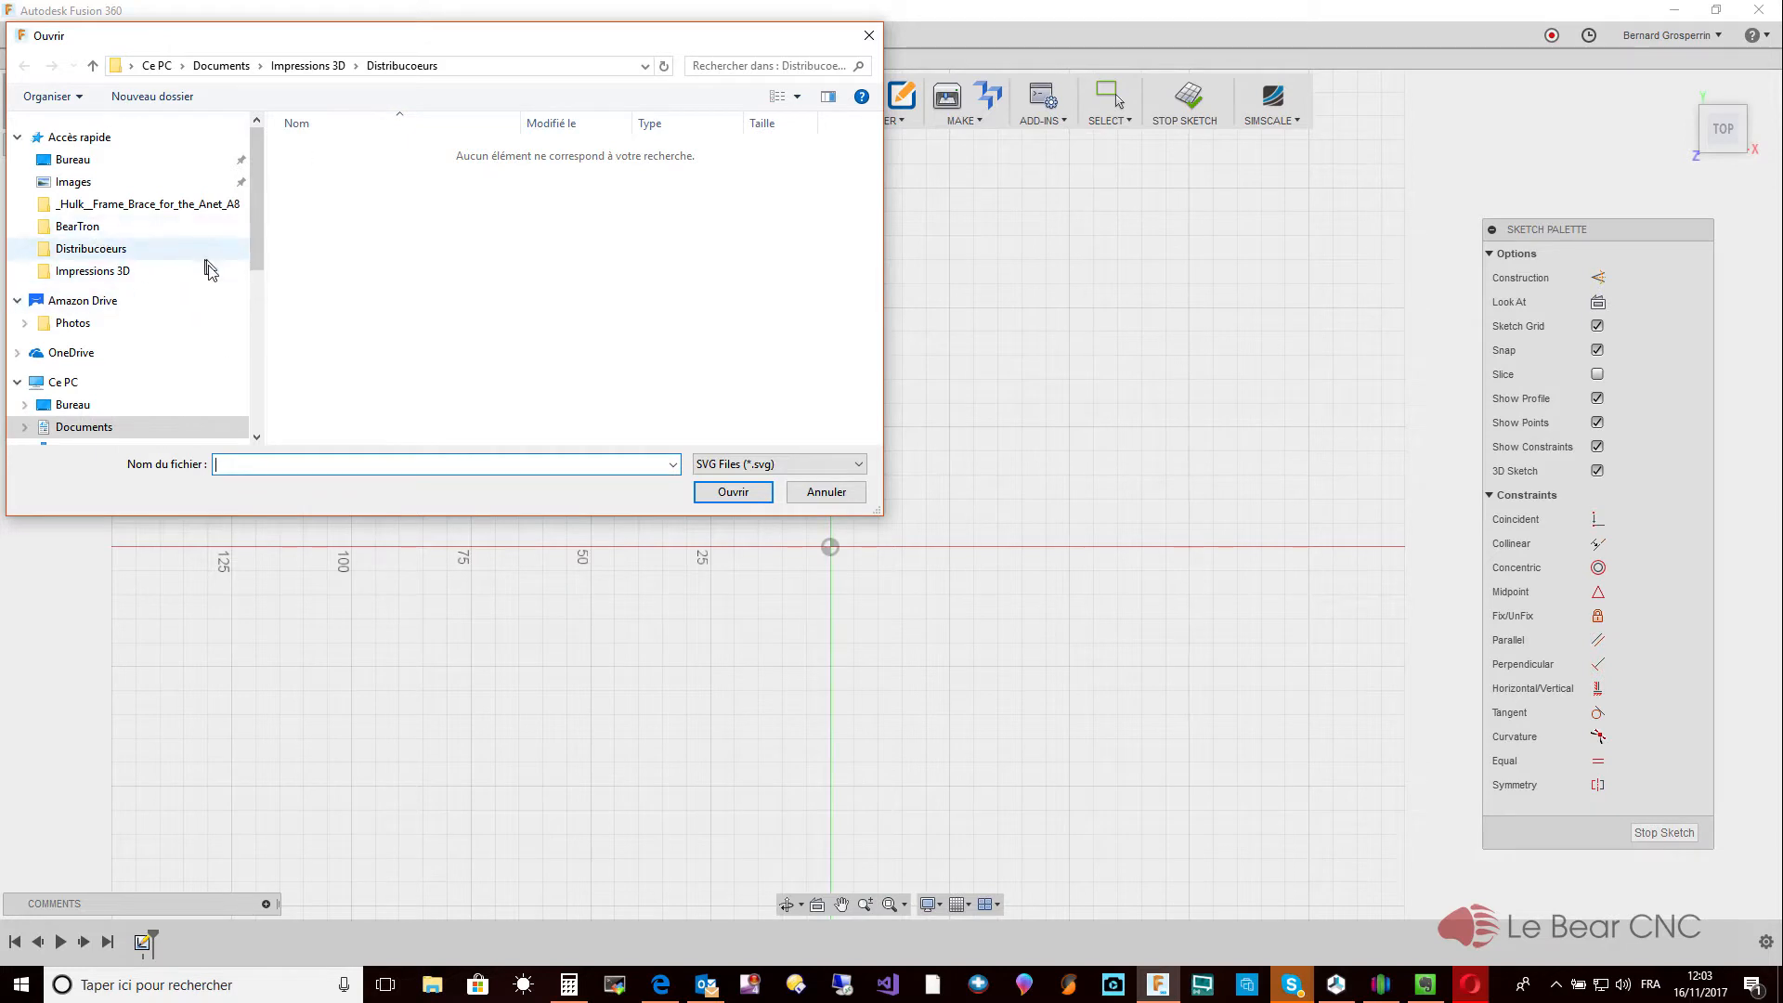
scroll(257, 246, down, 1)
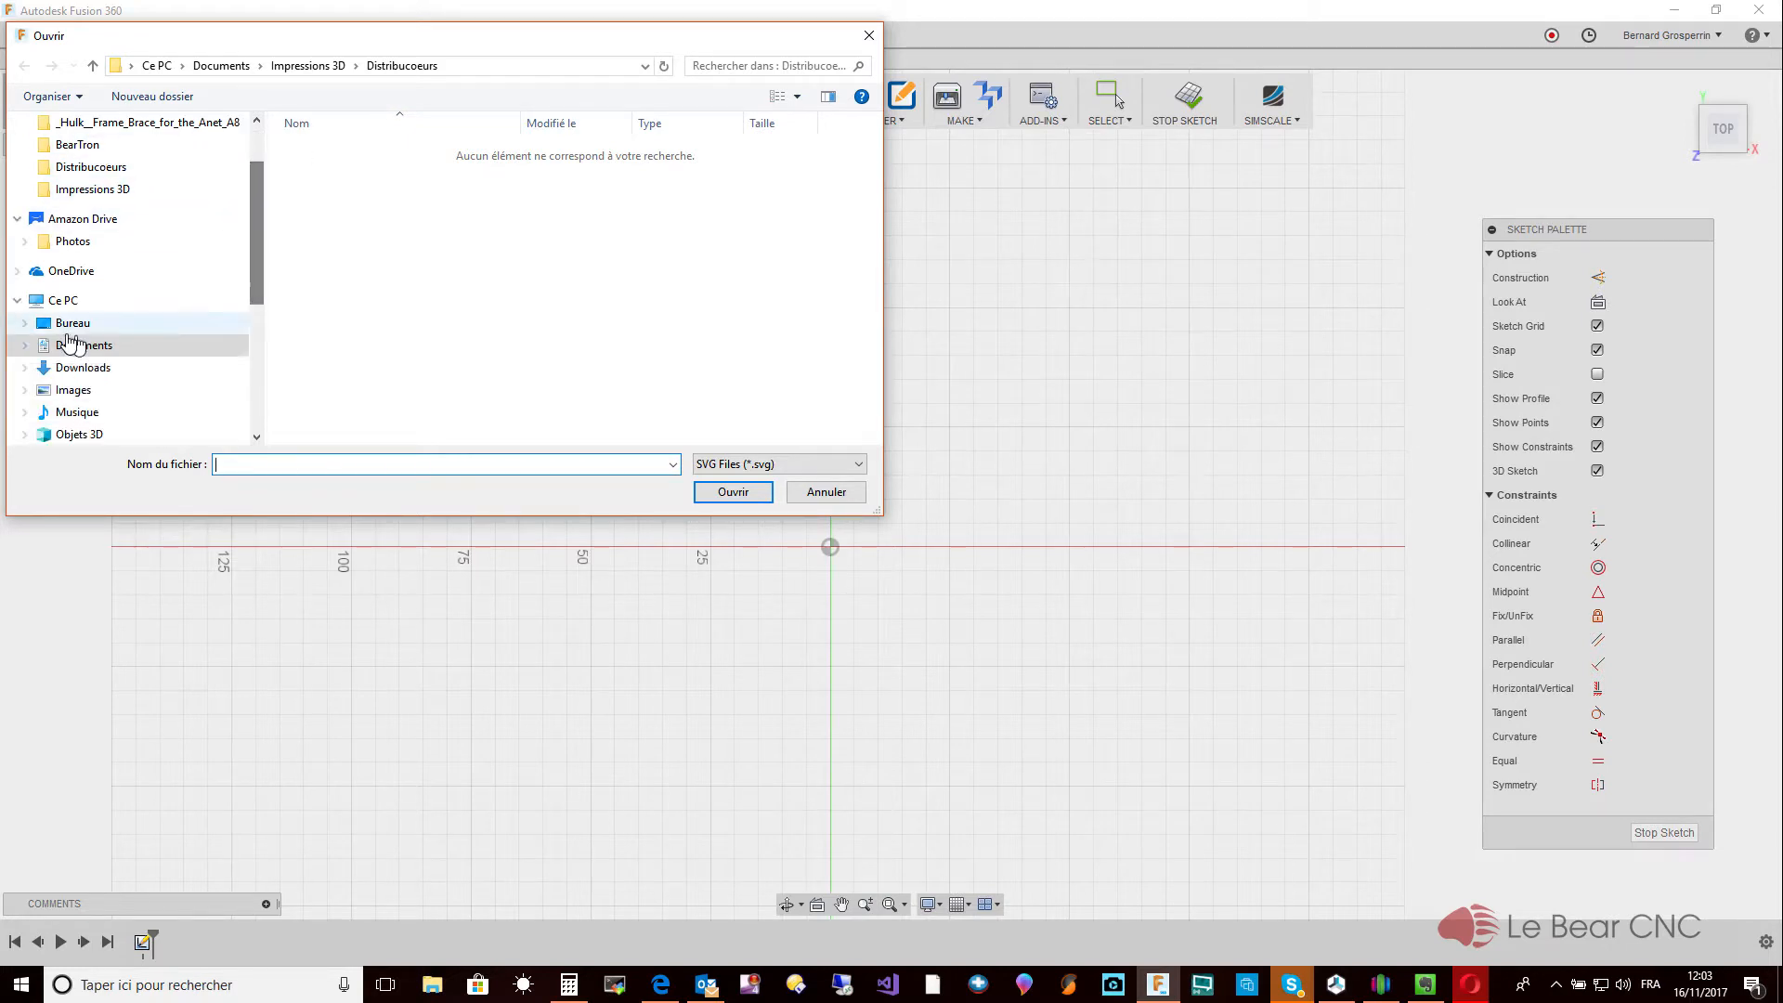
click(67, 371)
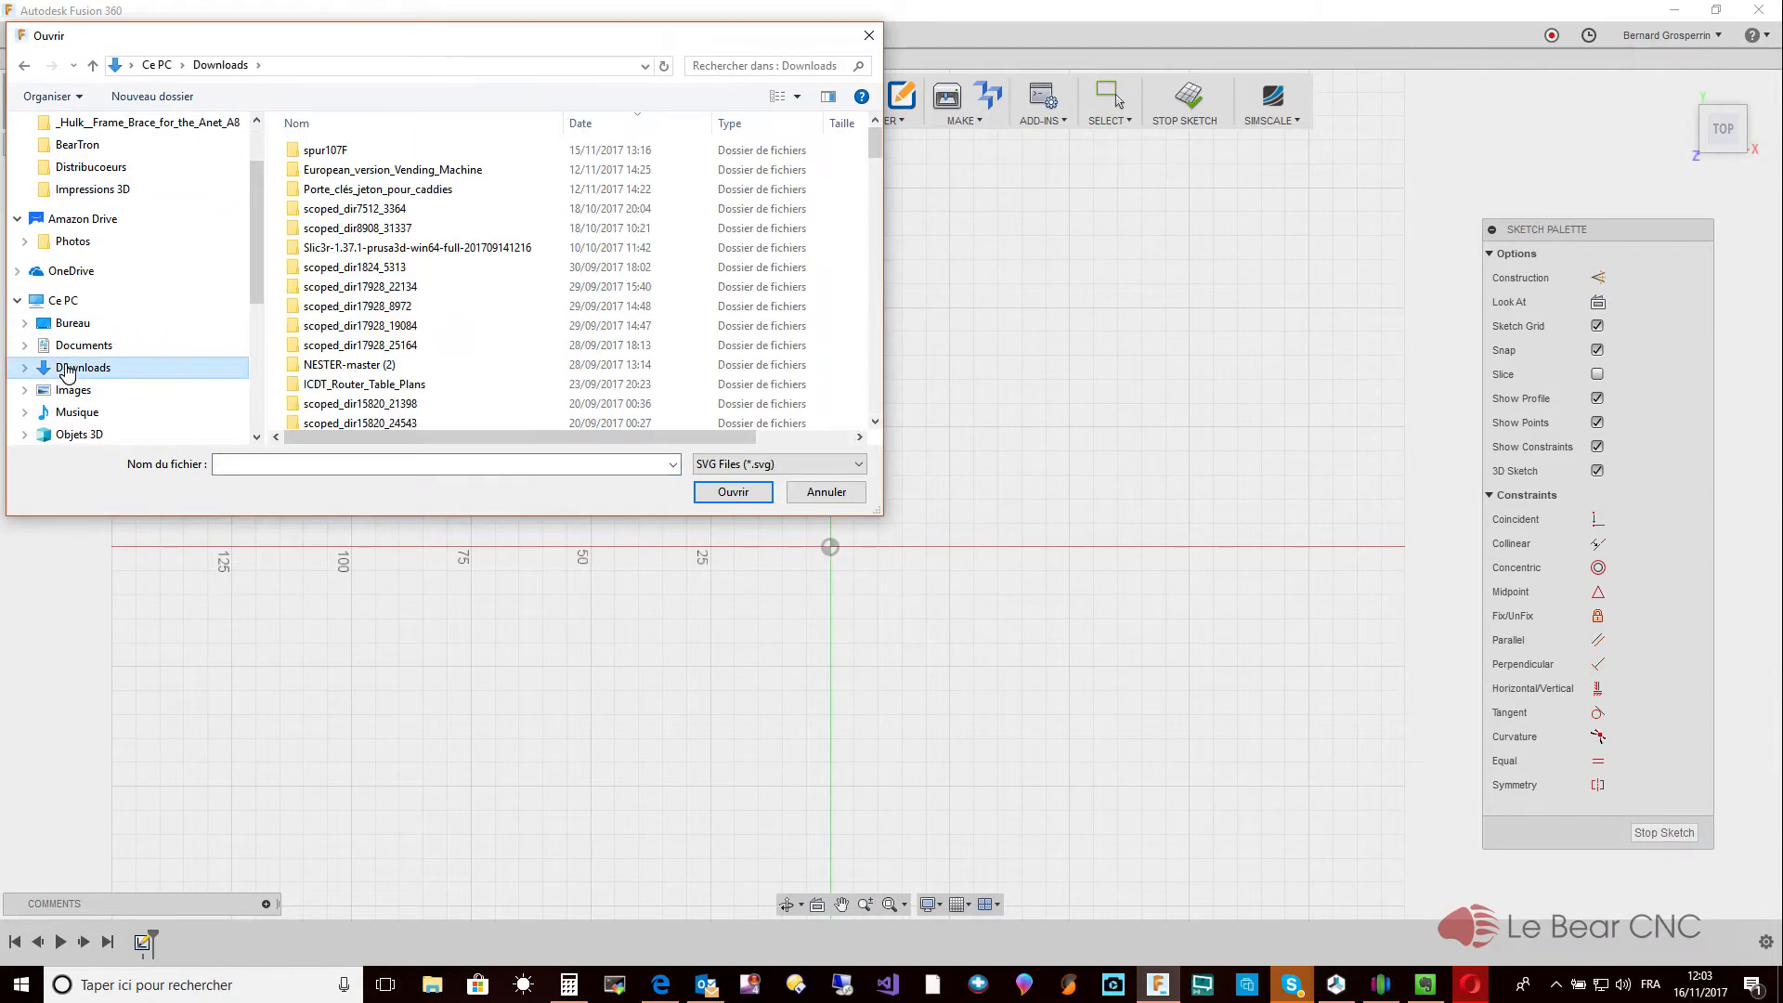
click(638, 130)
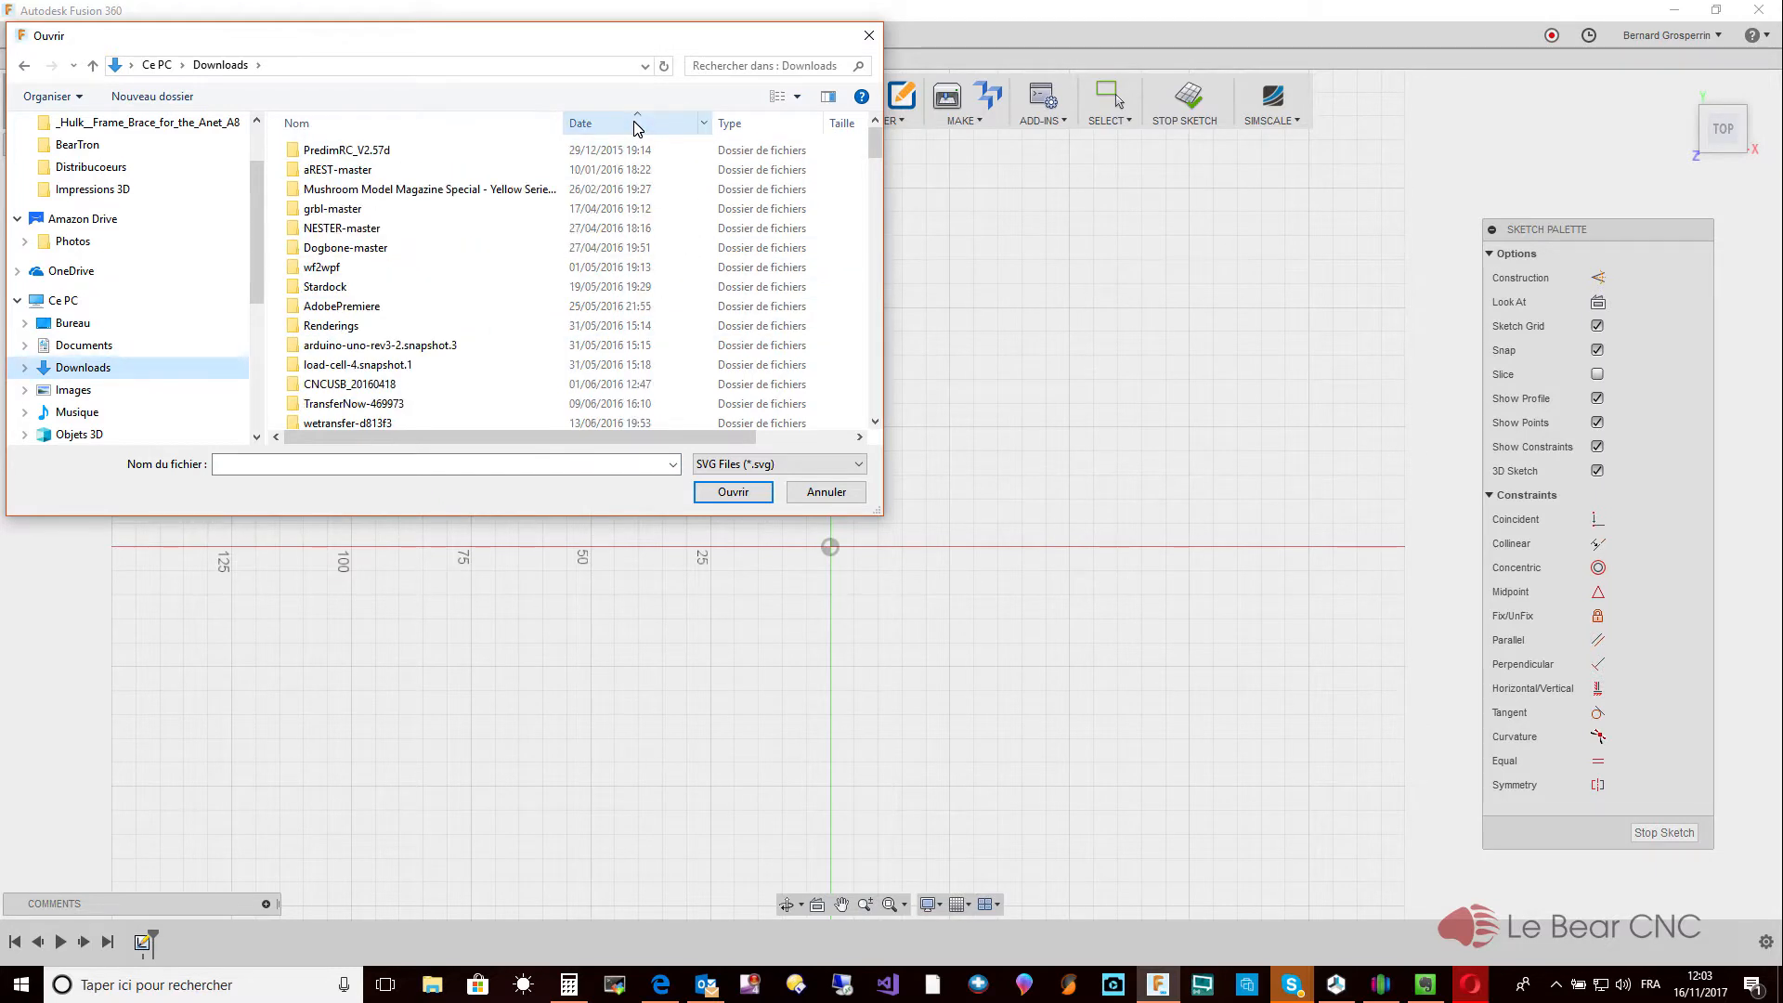
click(638, 129)
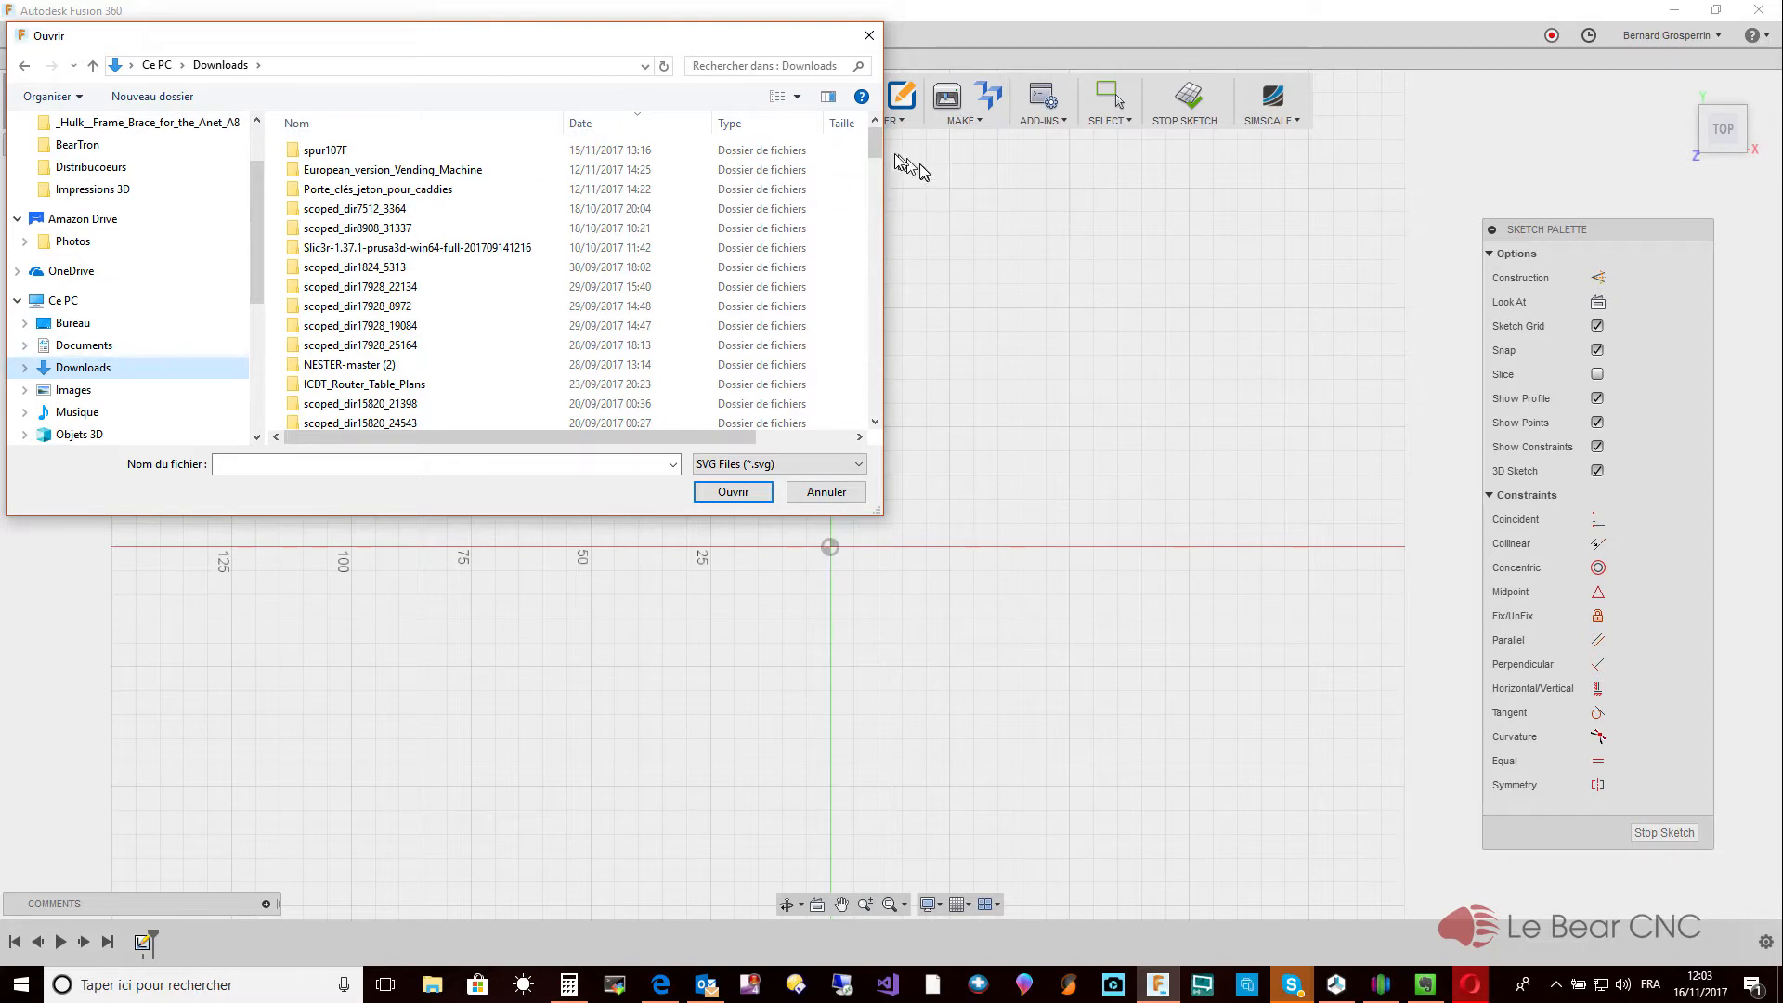
drag(874, 153, 874, 395)
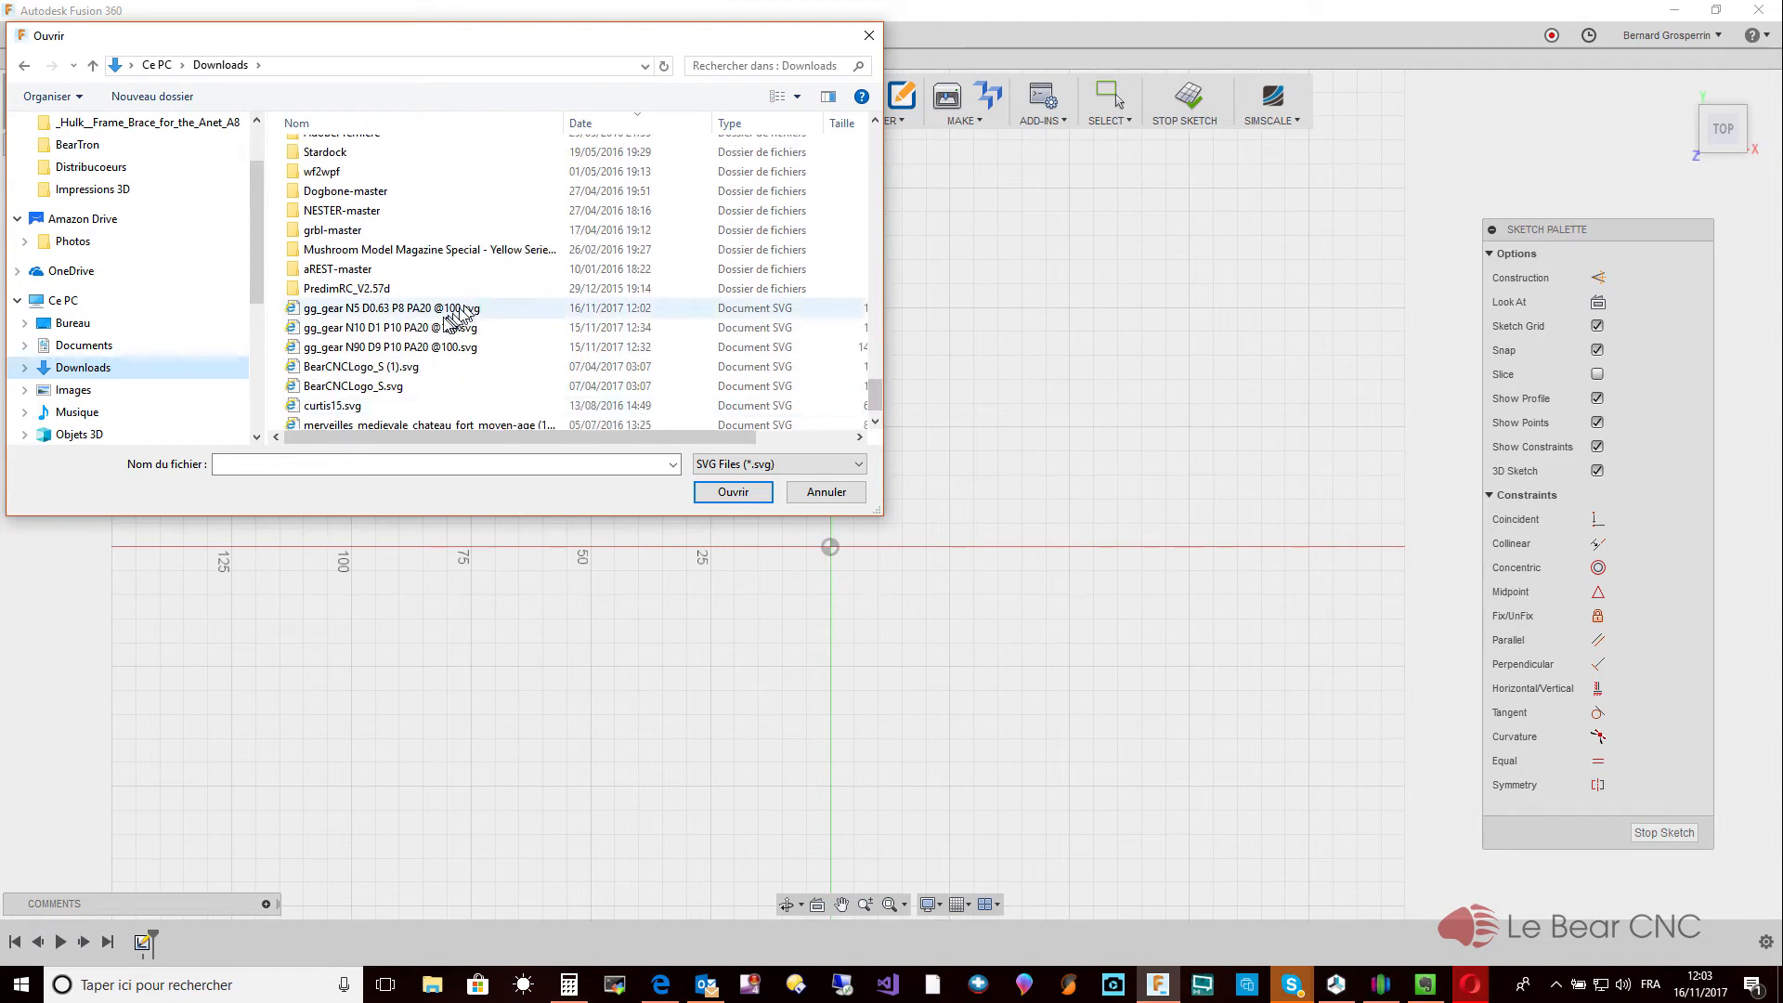
click(462, 314)
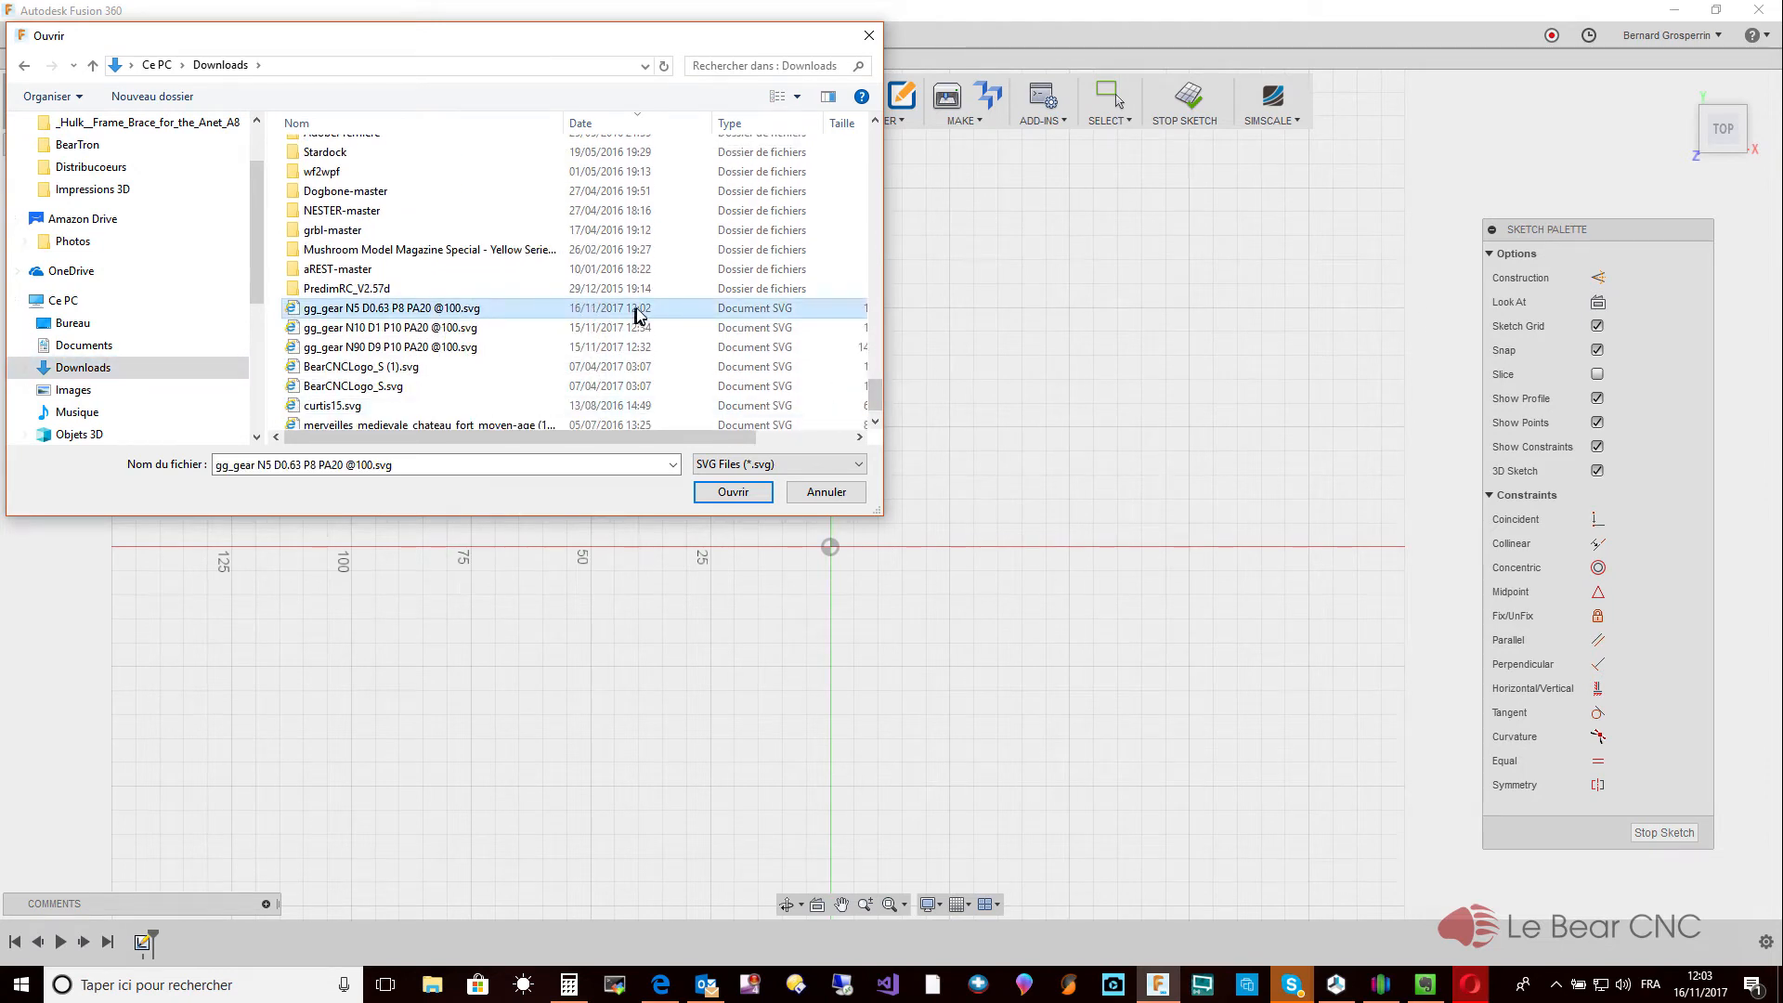
click(740, 494)
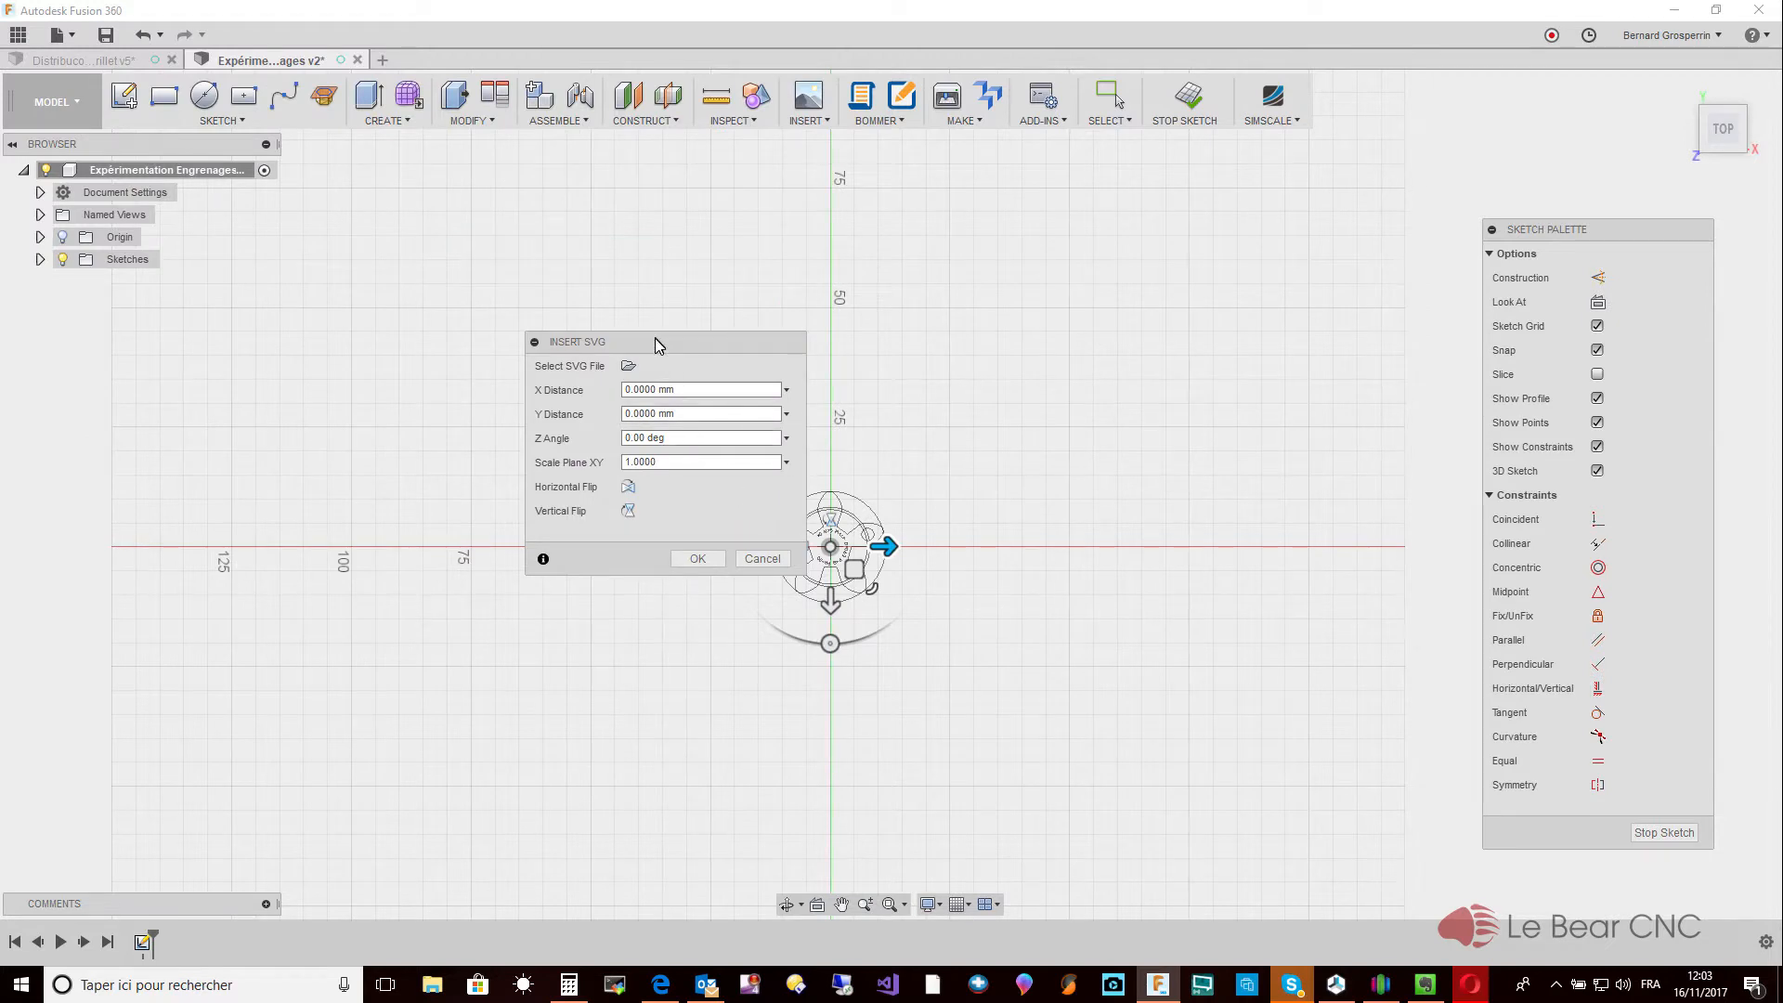
Place the inserted gear away from the origin at about X 64.4 mm and Y -63.4 mm, keeping its scale at 1.
drag(657, 344, 515, 313)
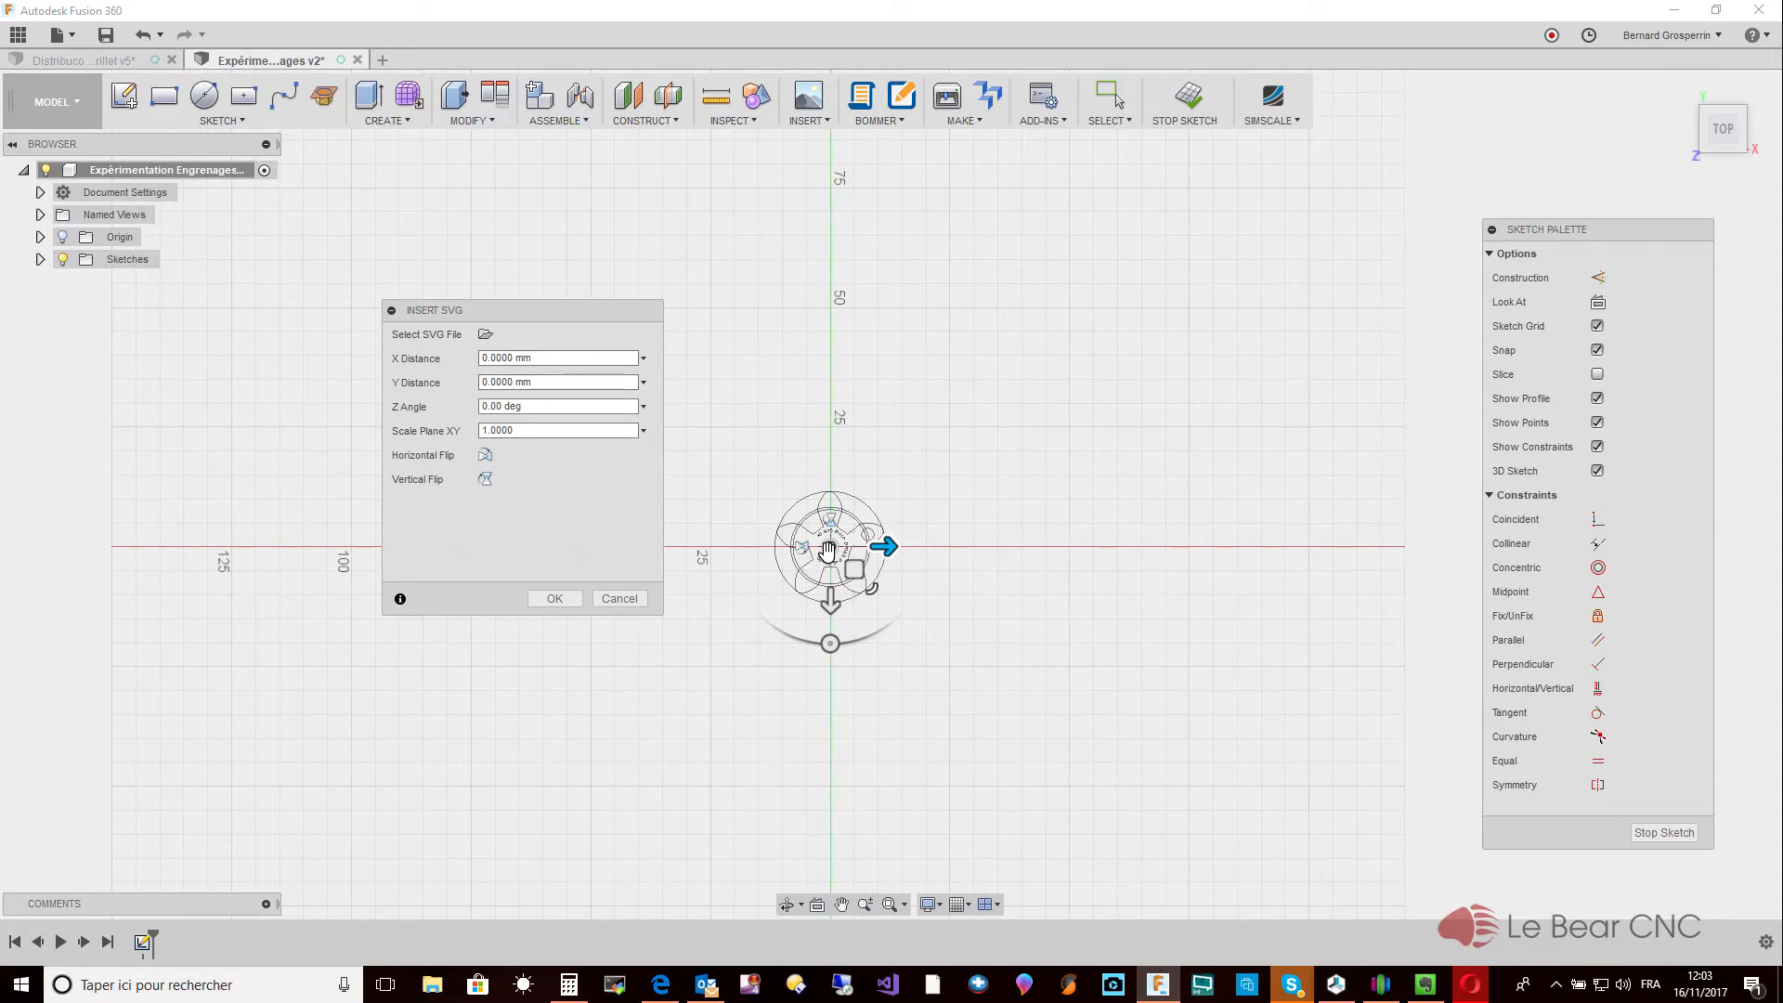
mouse_move(843, 564)
mouse_down()
mouse_move(1044, 318)
mouse_move(1141, 255)
mouse_up()
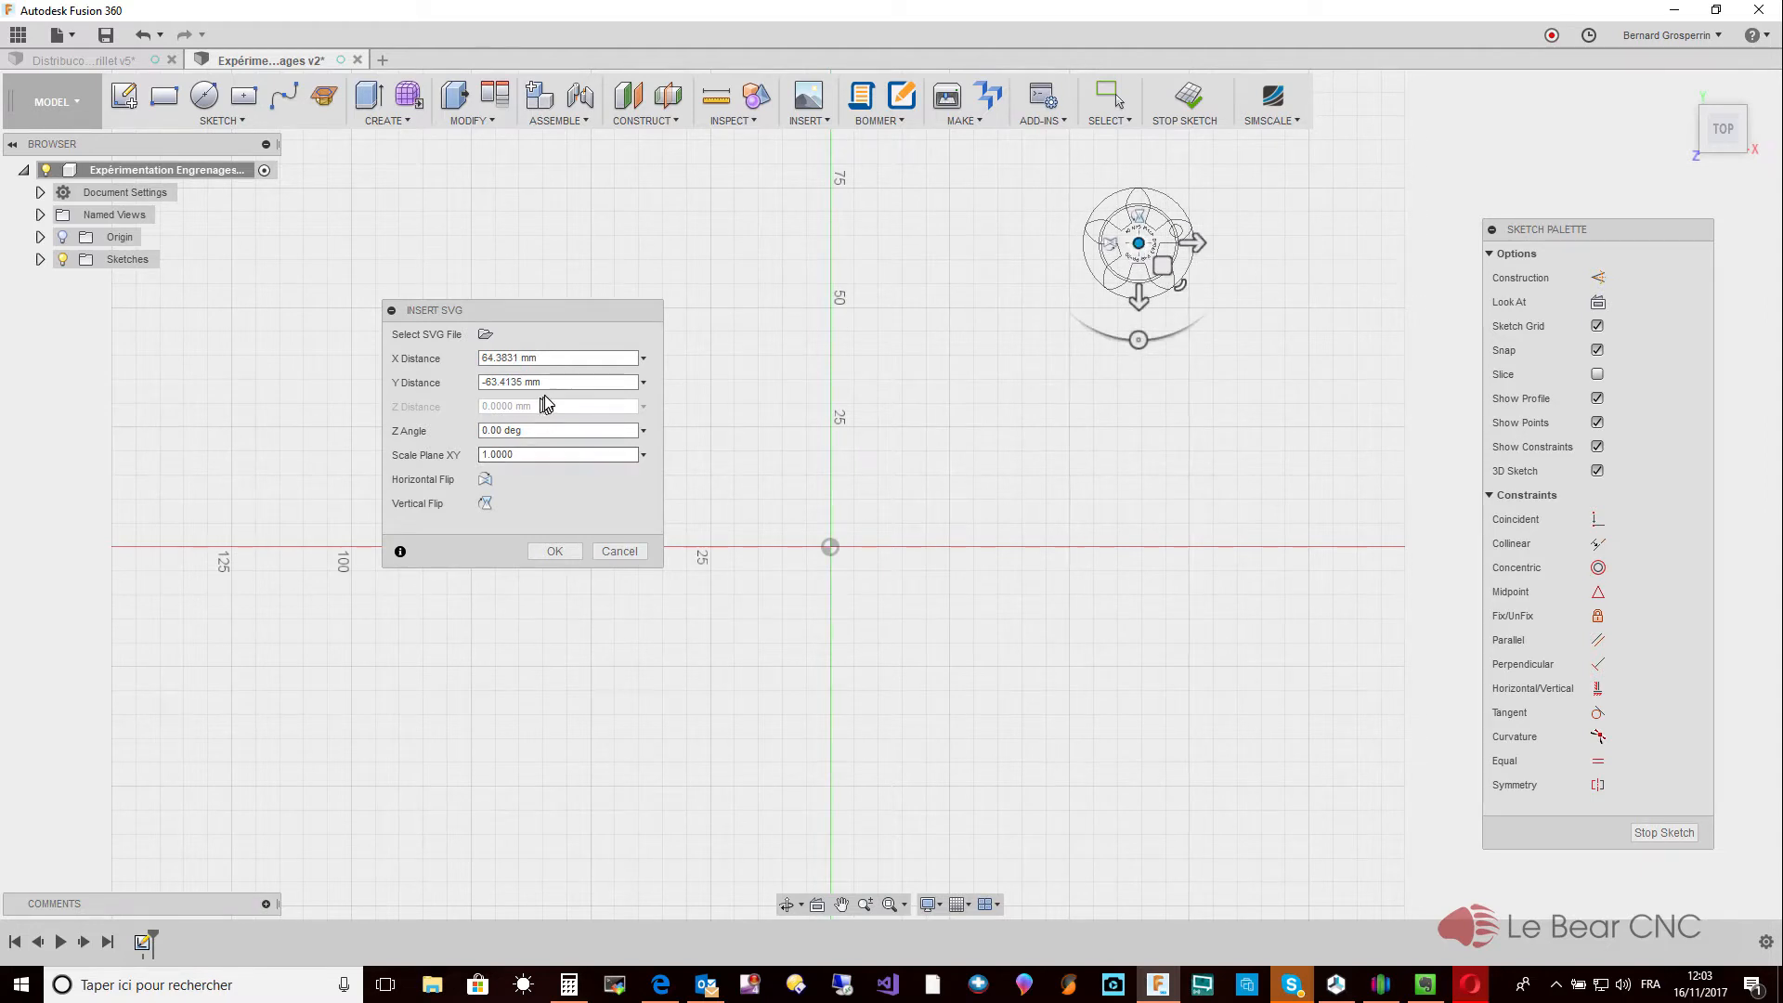
click(555, 552)
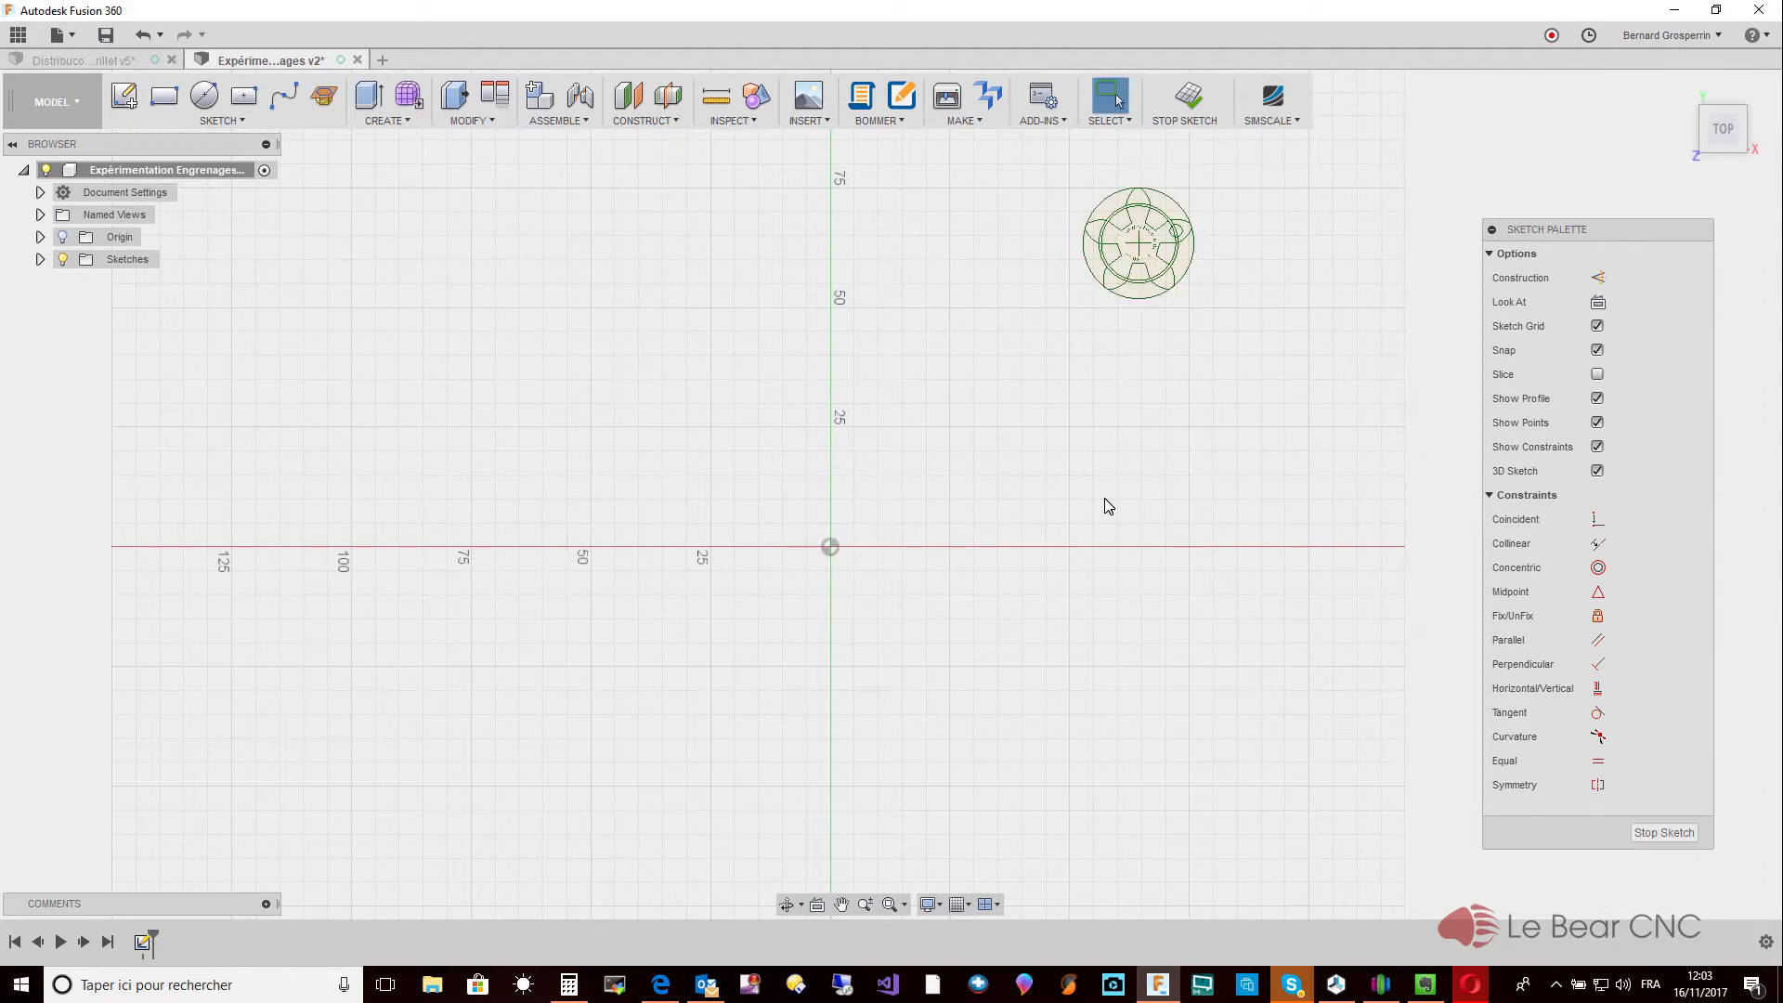
Add a driven diameter dimension to the gear's outermost circle.
scroll(1106, 506, up, 5)
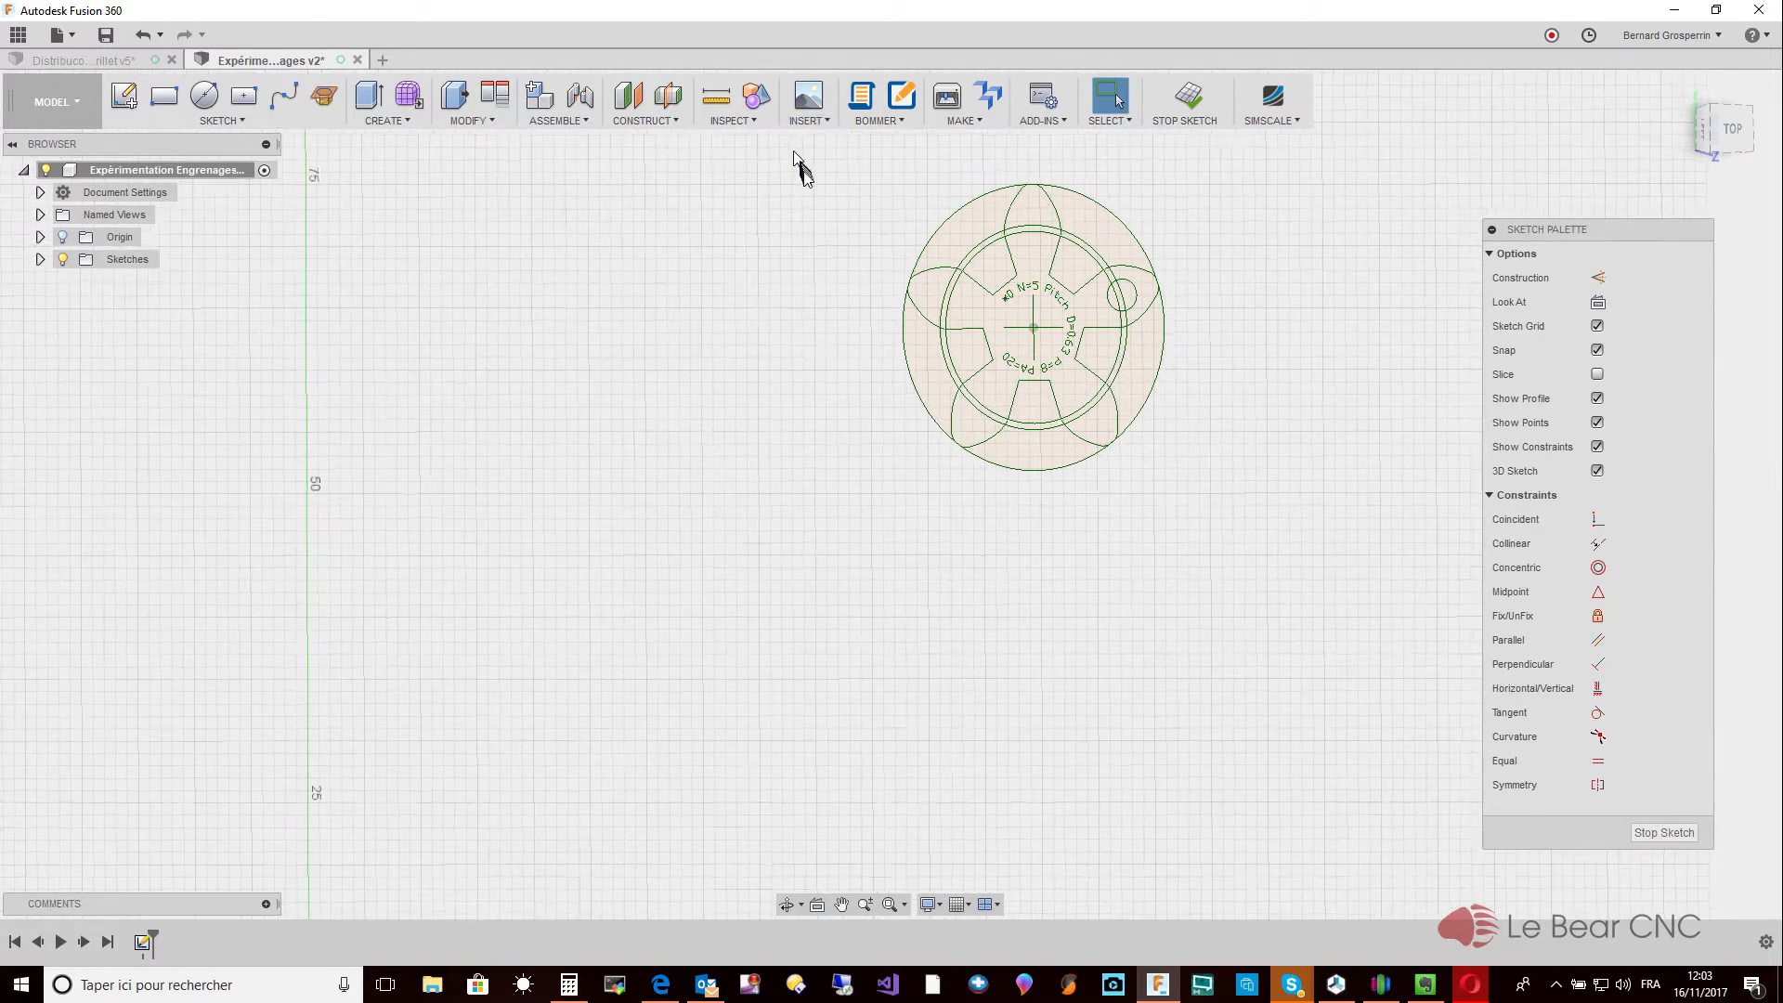
key(d)
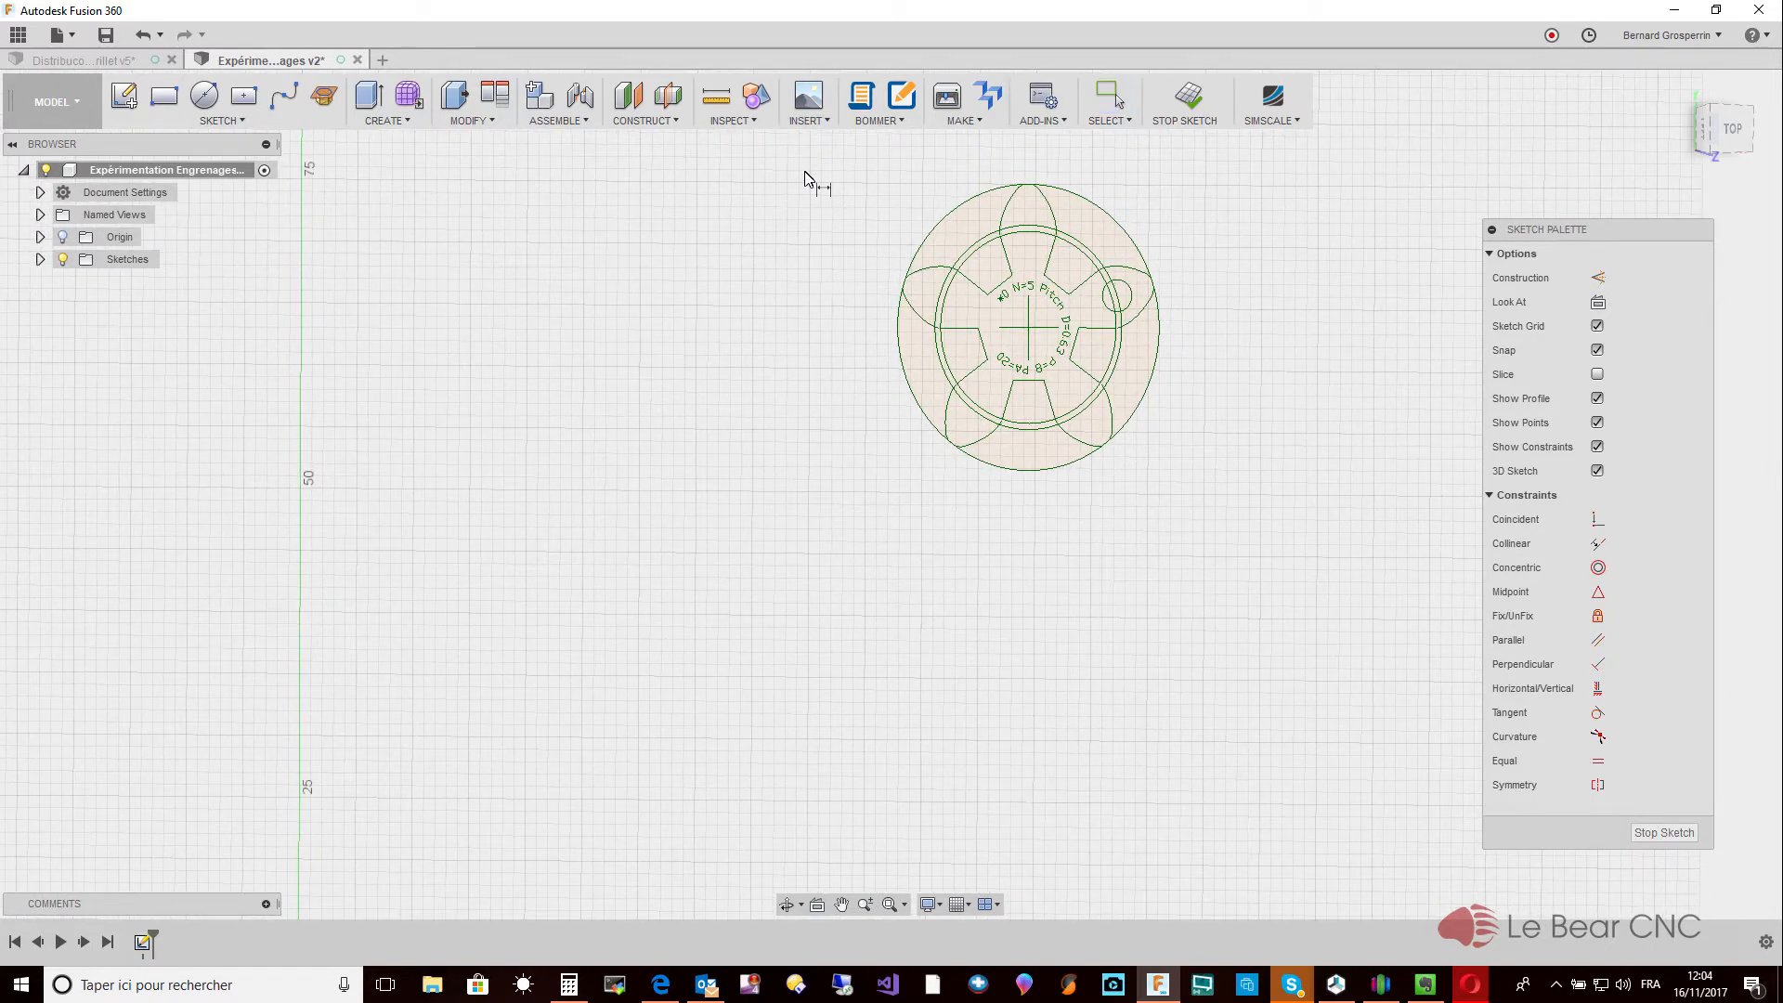
click(937, 225)
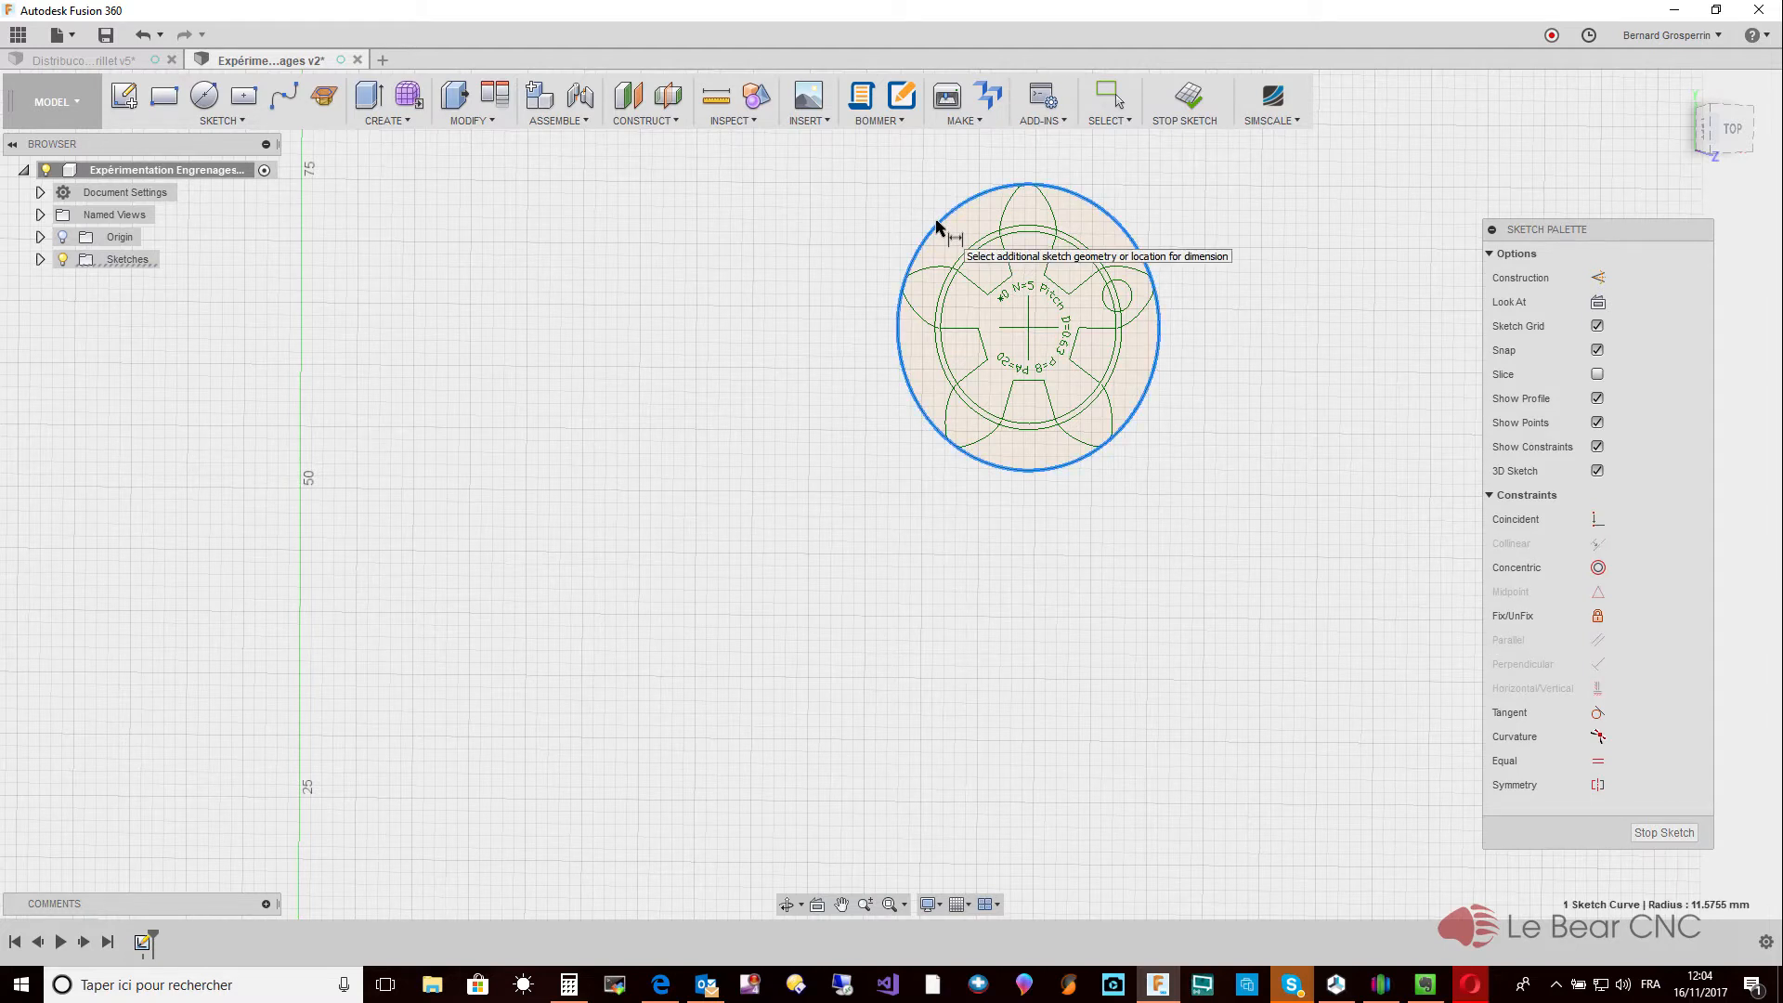
click(888, 213)
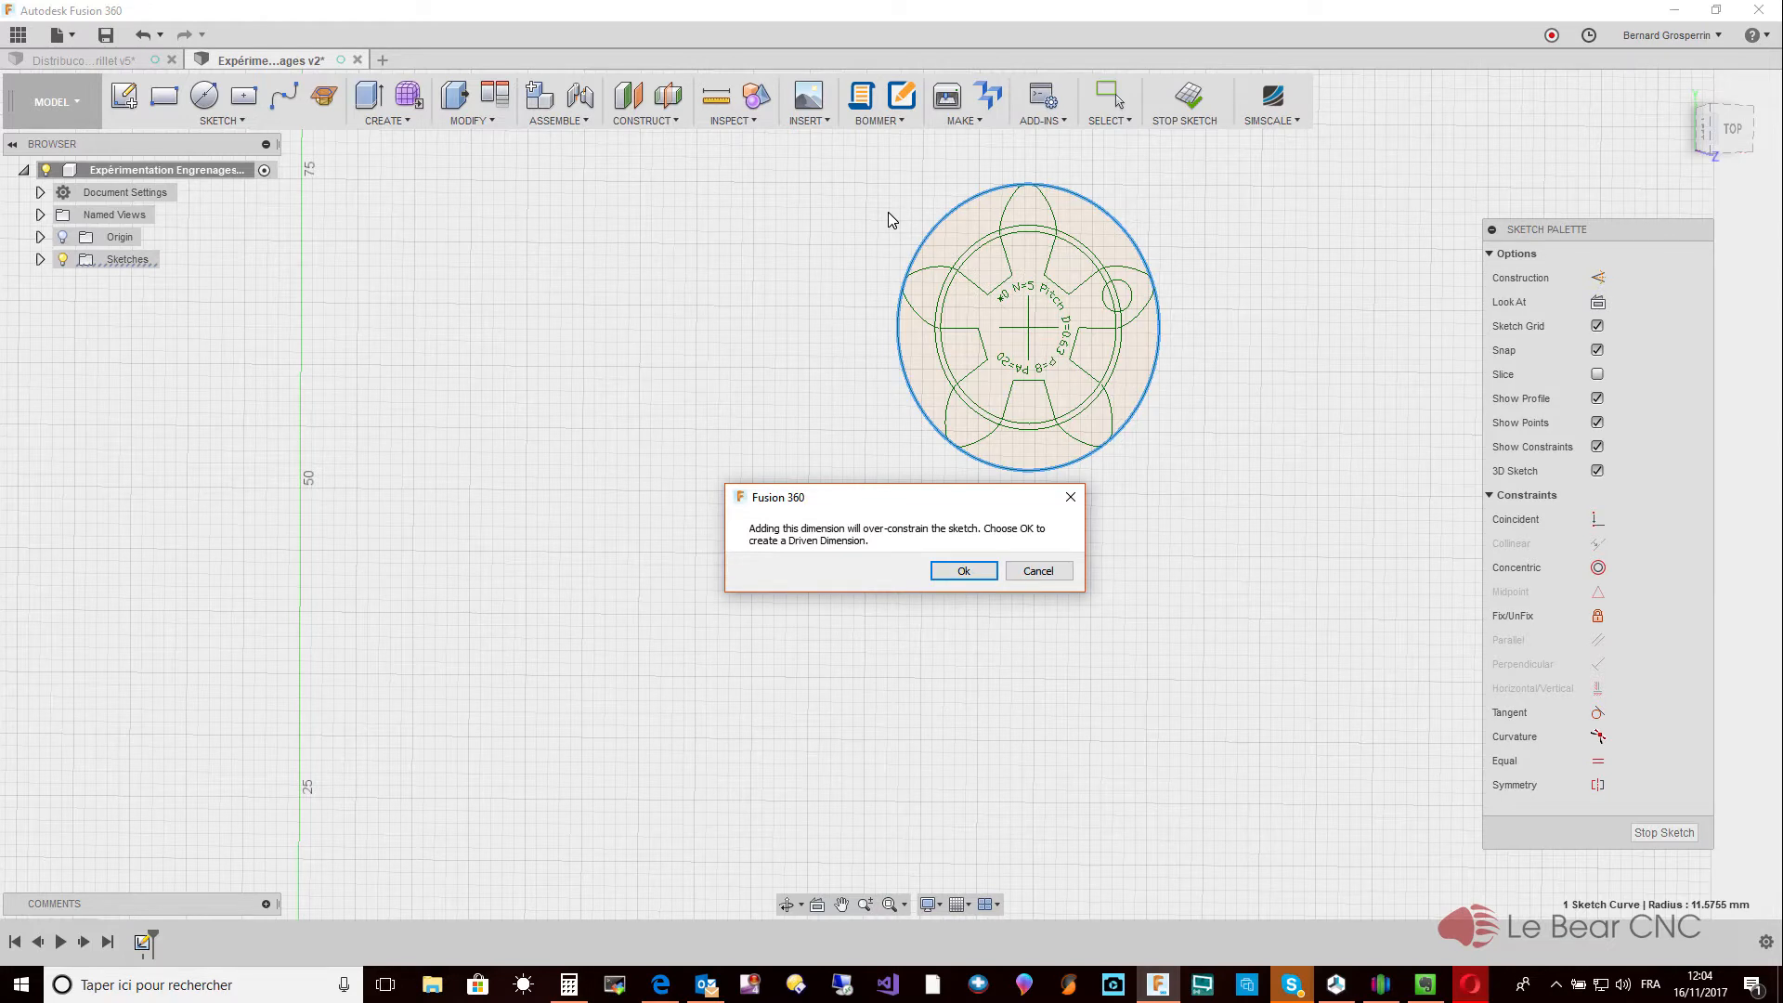
click(962, 573)
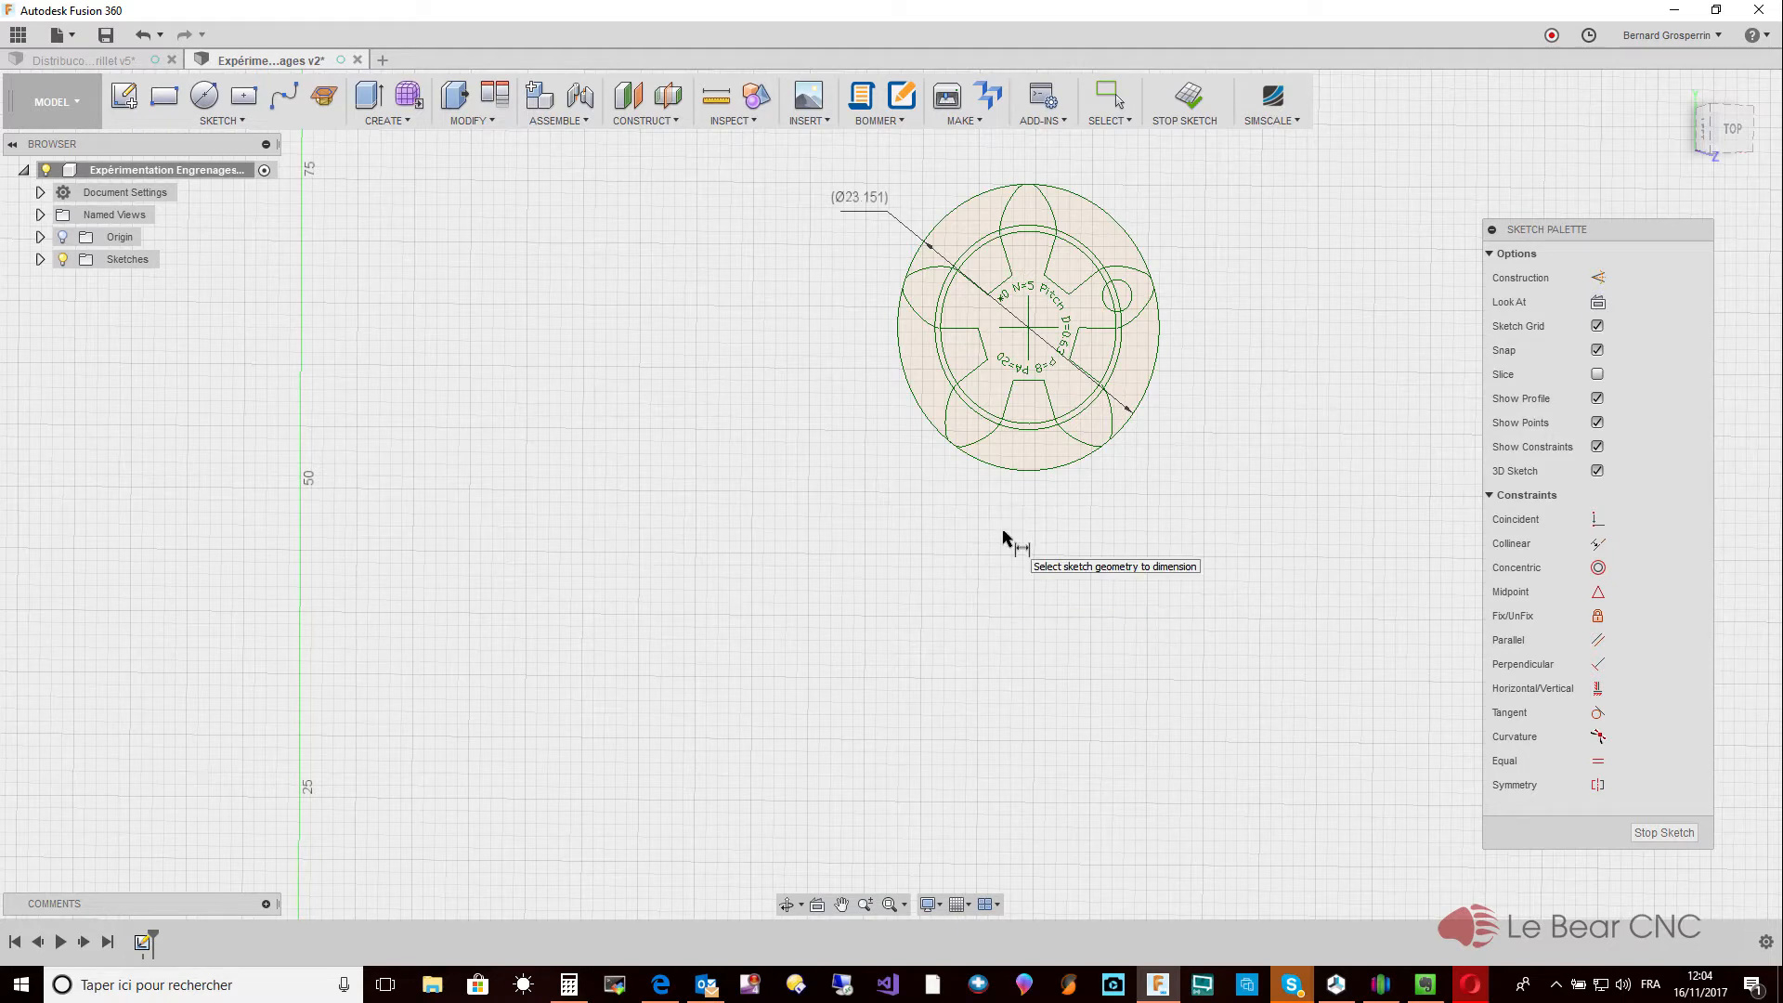
key(Escape)
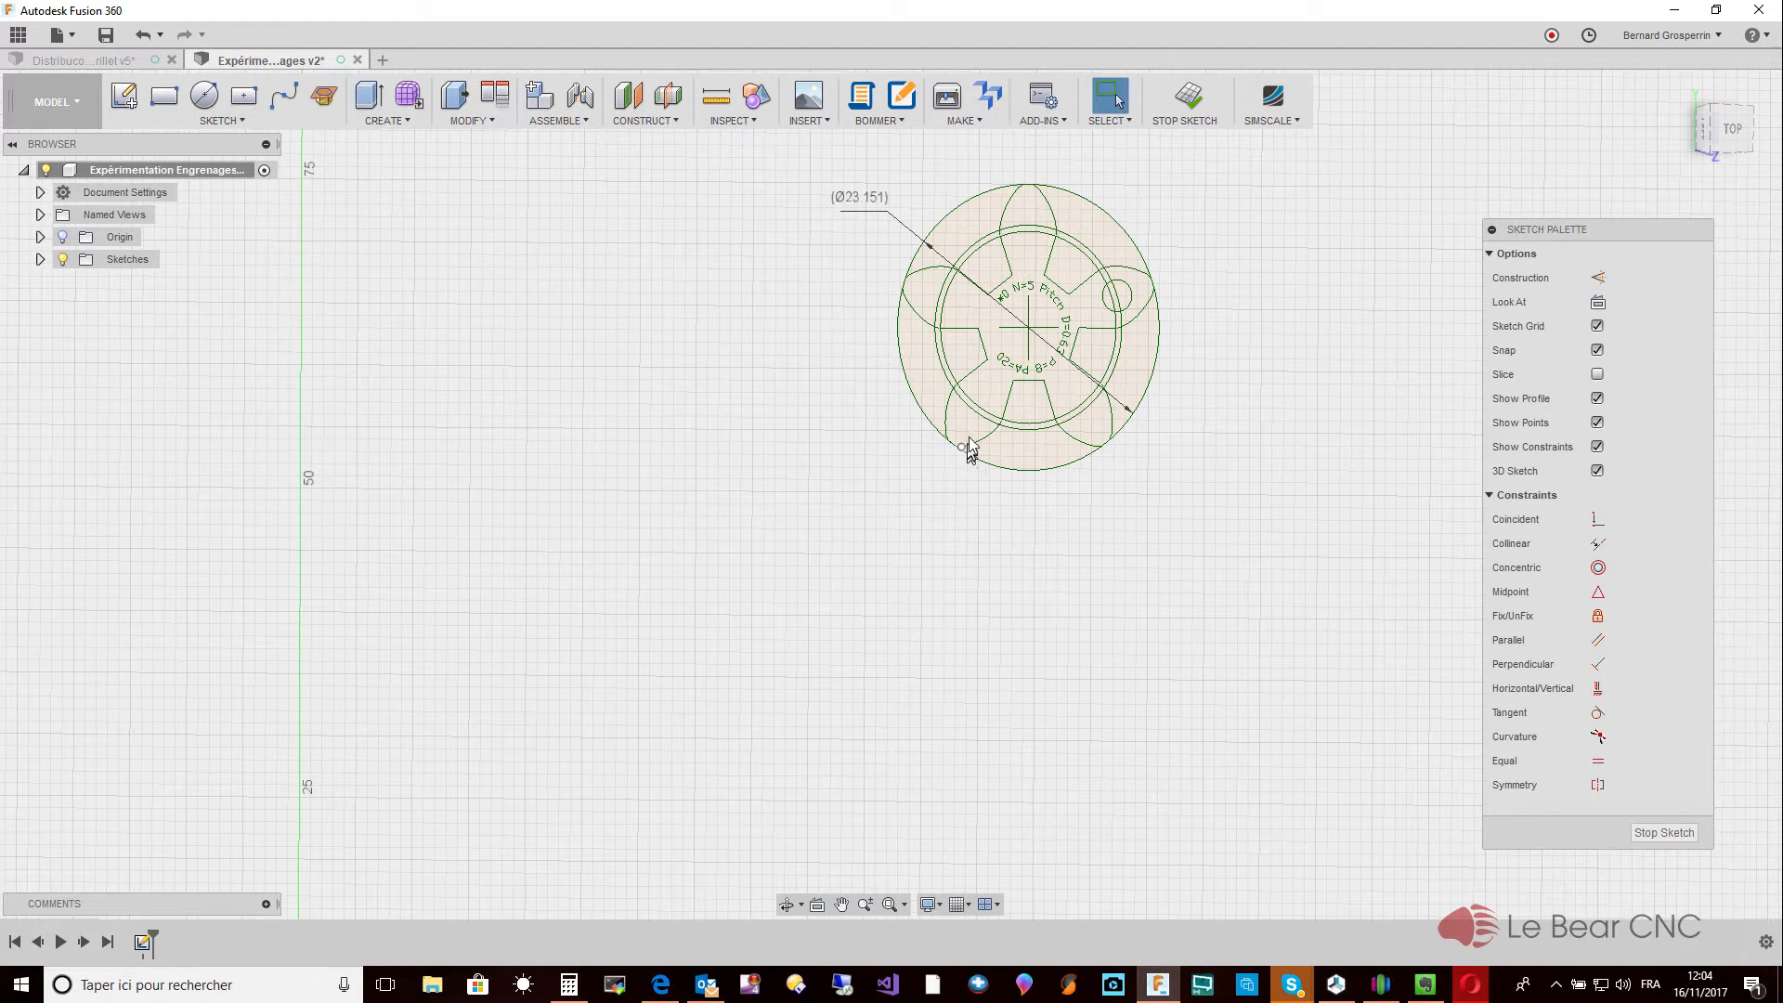
Convert the gear's two intermediate circles to construction geometry and delete the small circle on one tooth.
click(1018, 433)
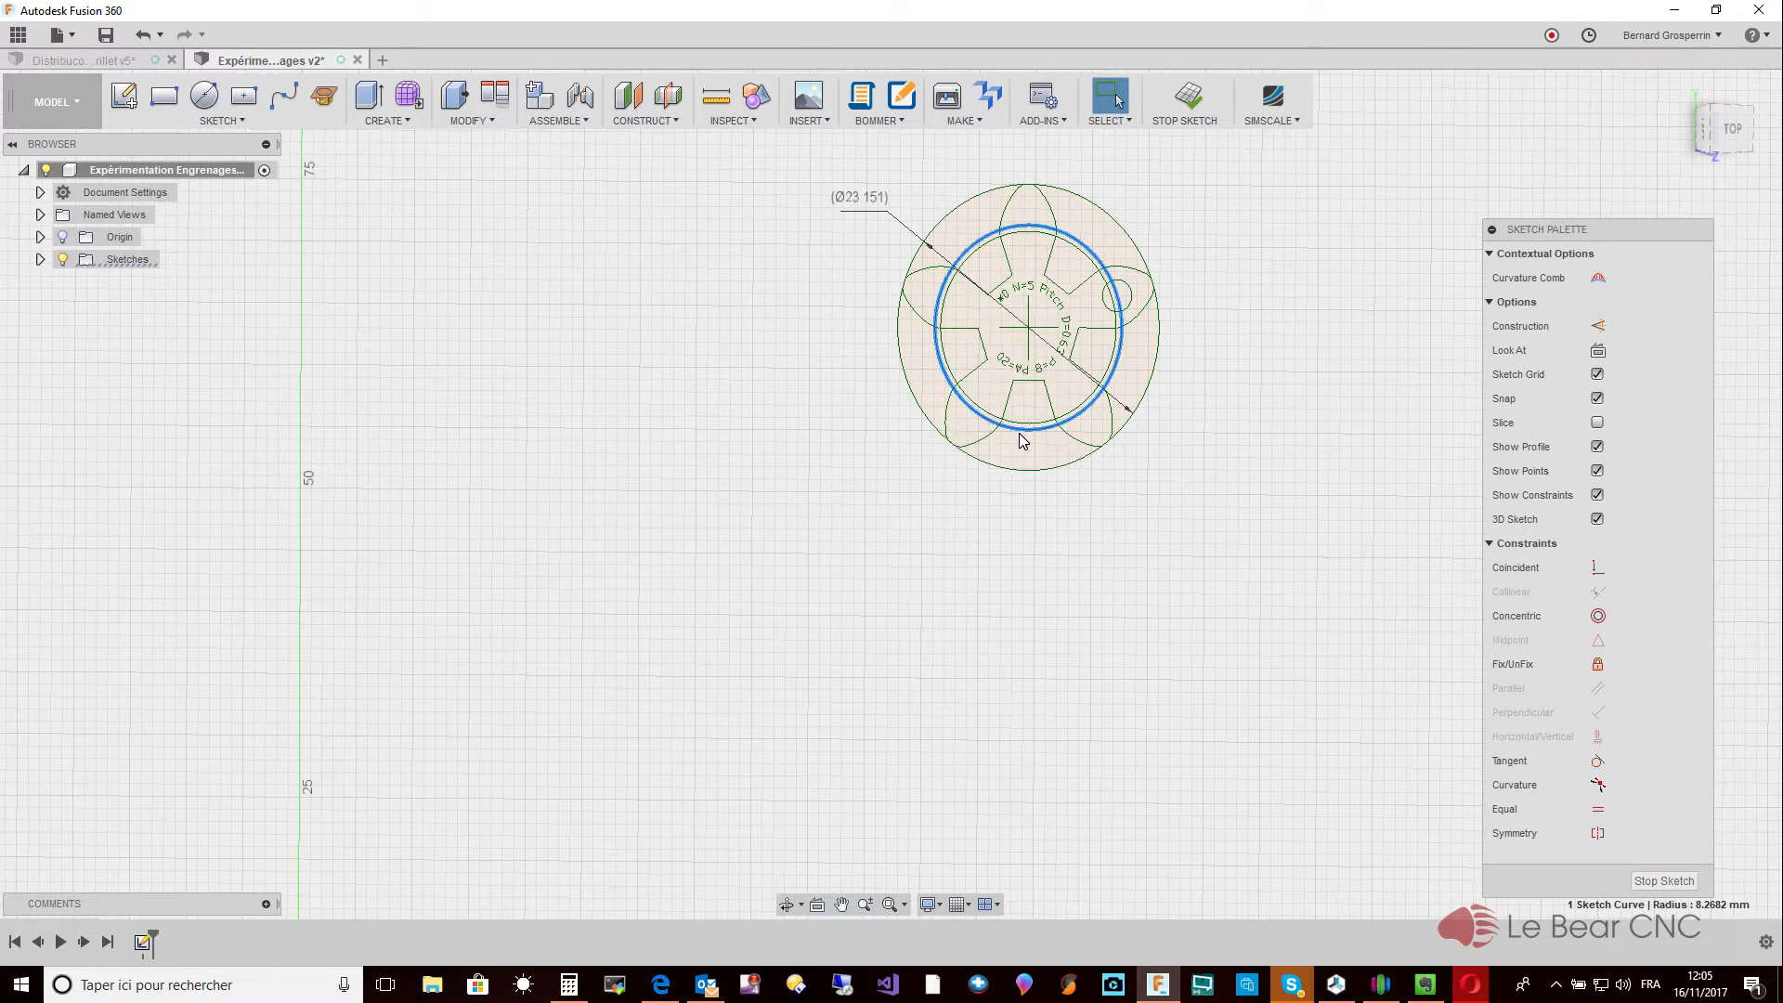
key(x)
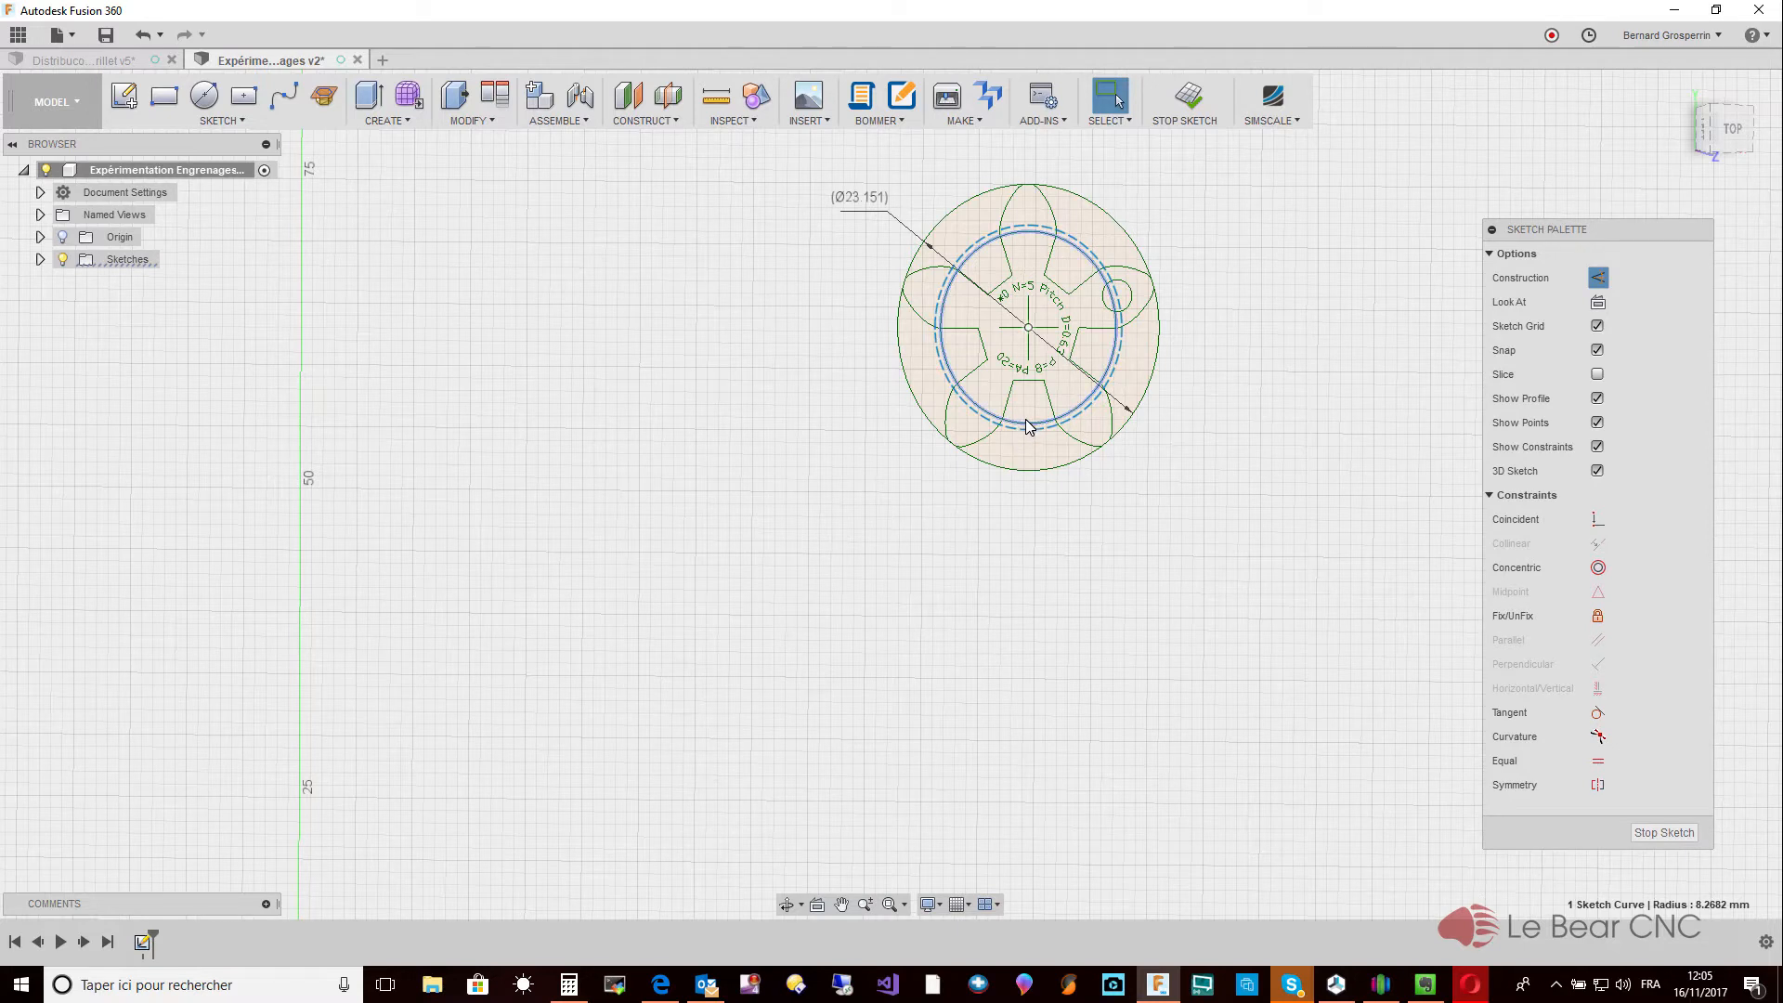
click(1028, 422)
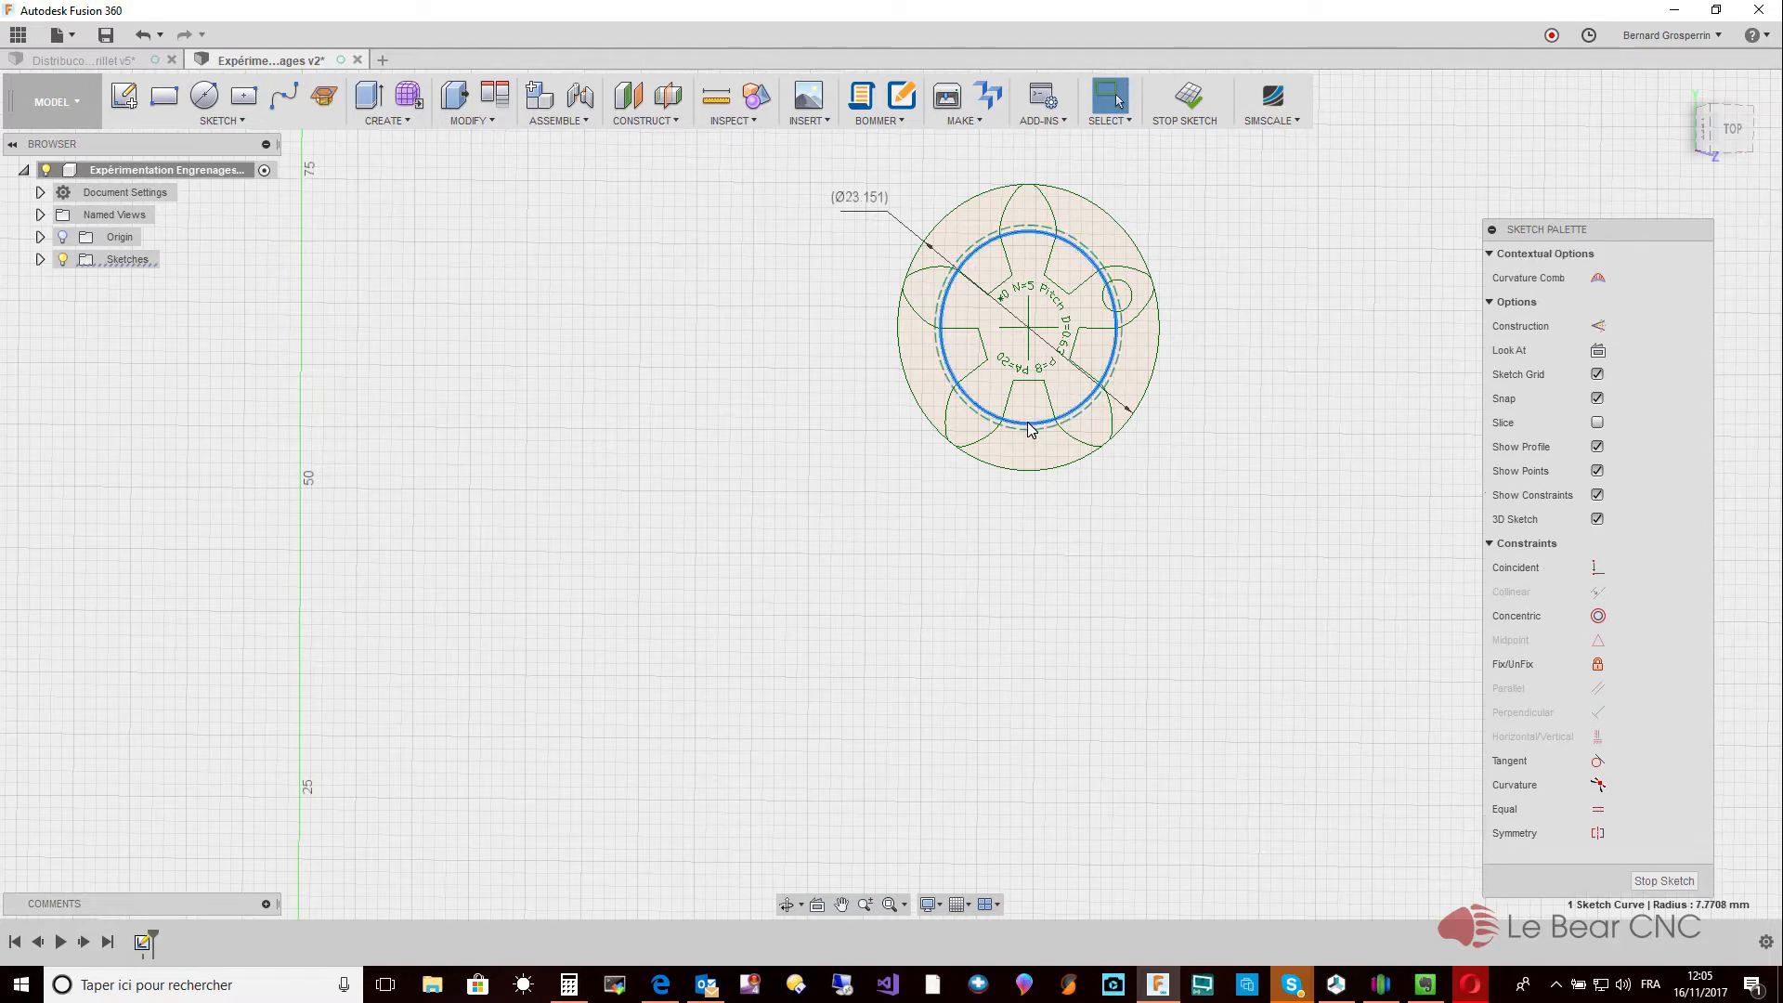
key(x)
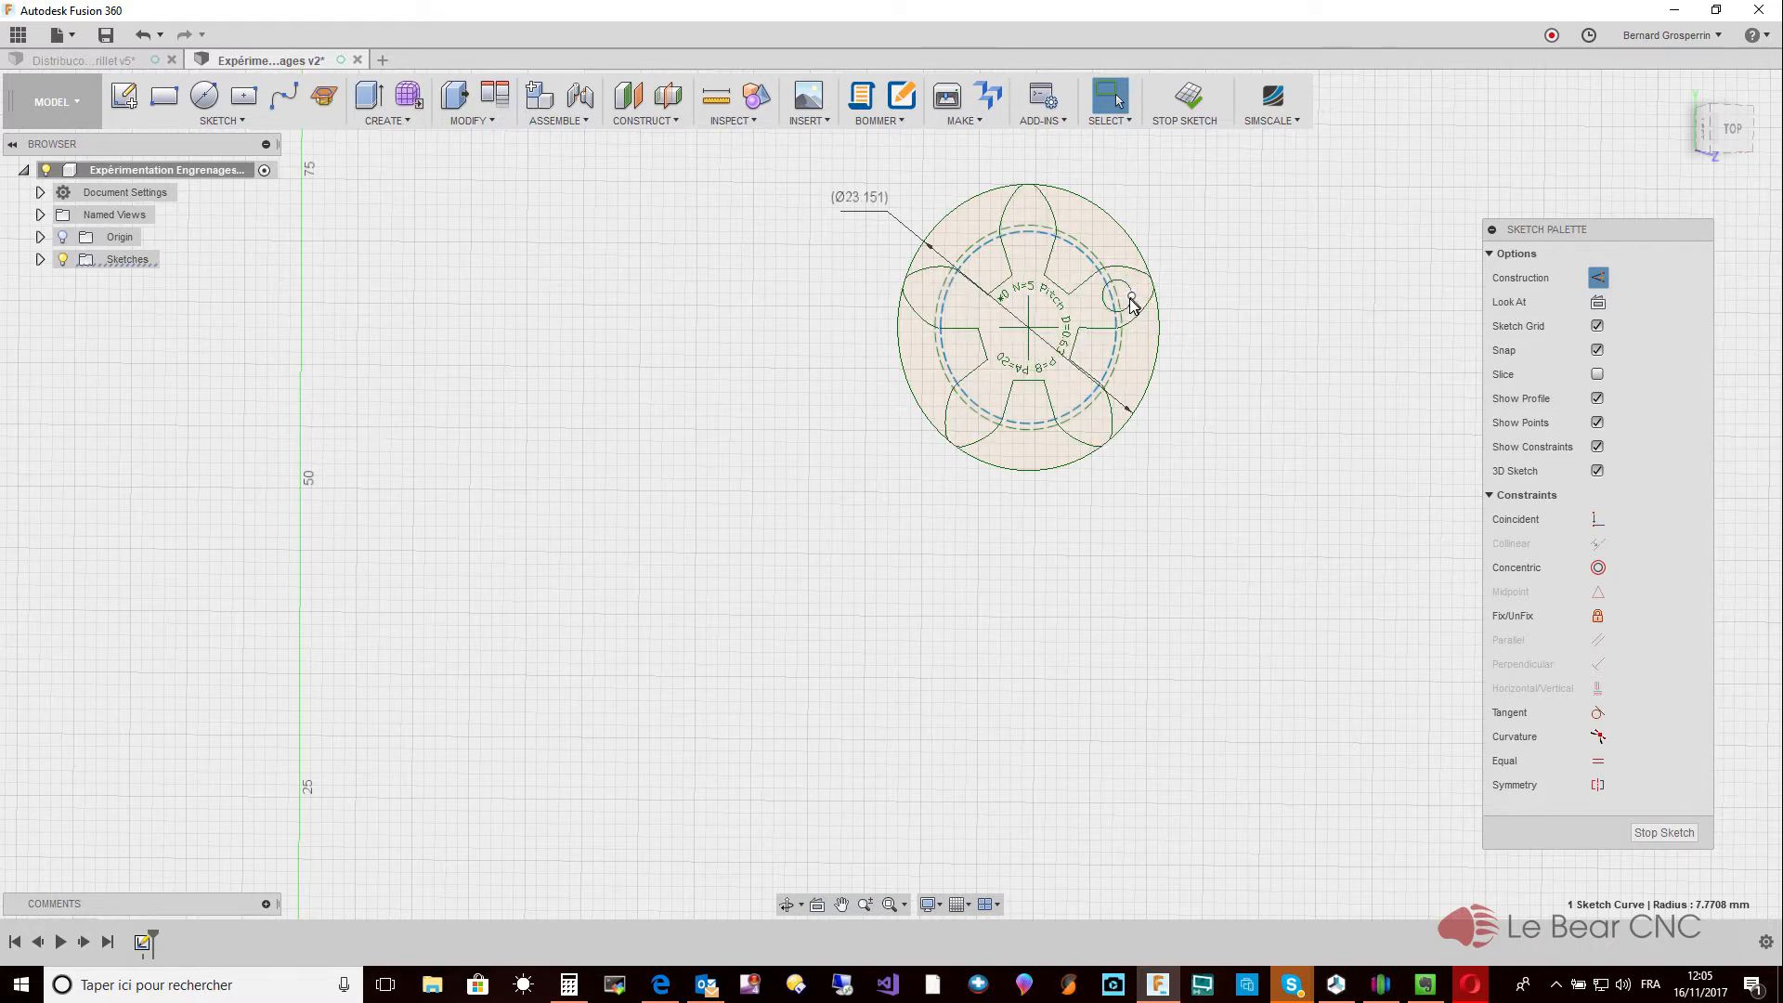
key(Escape)
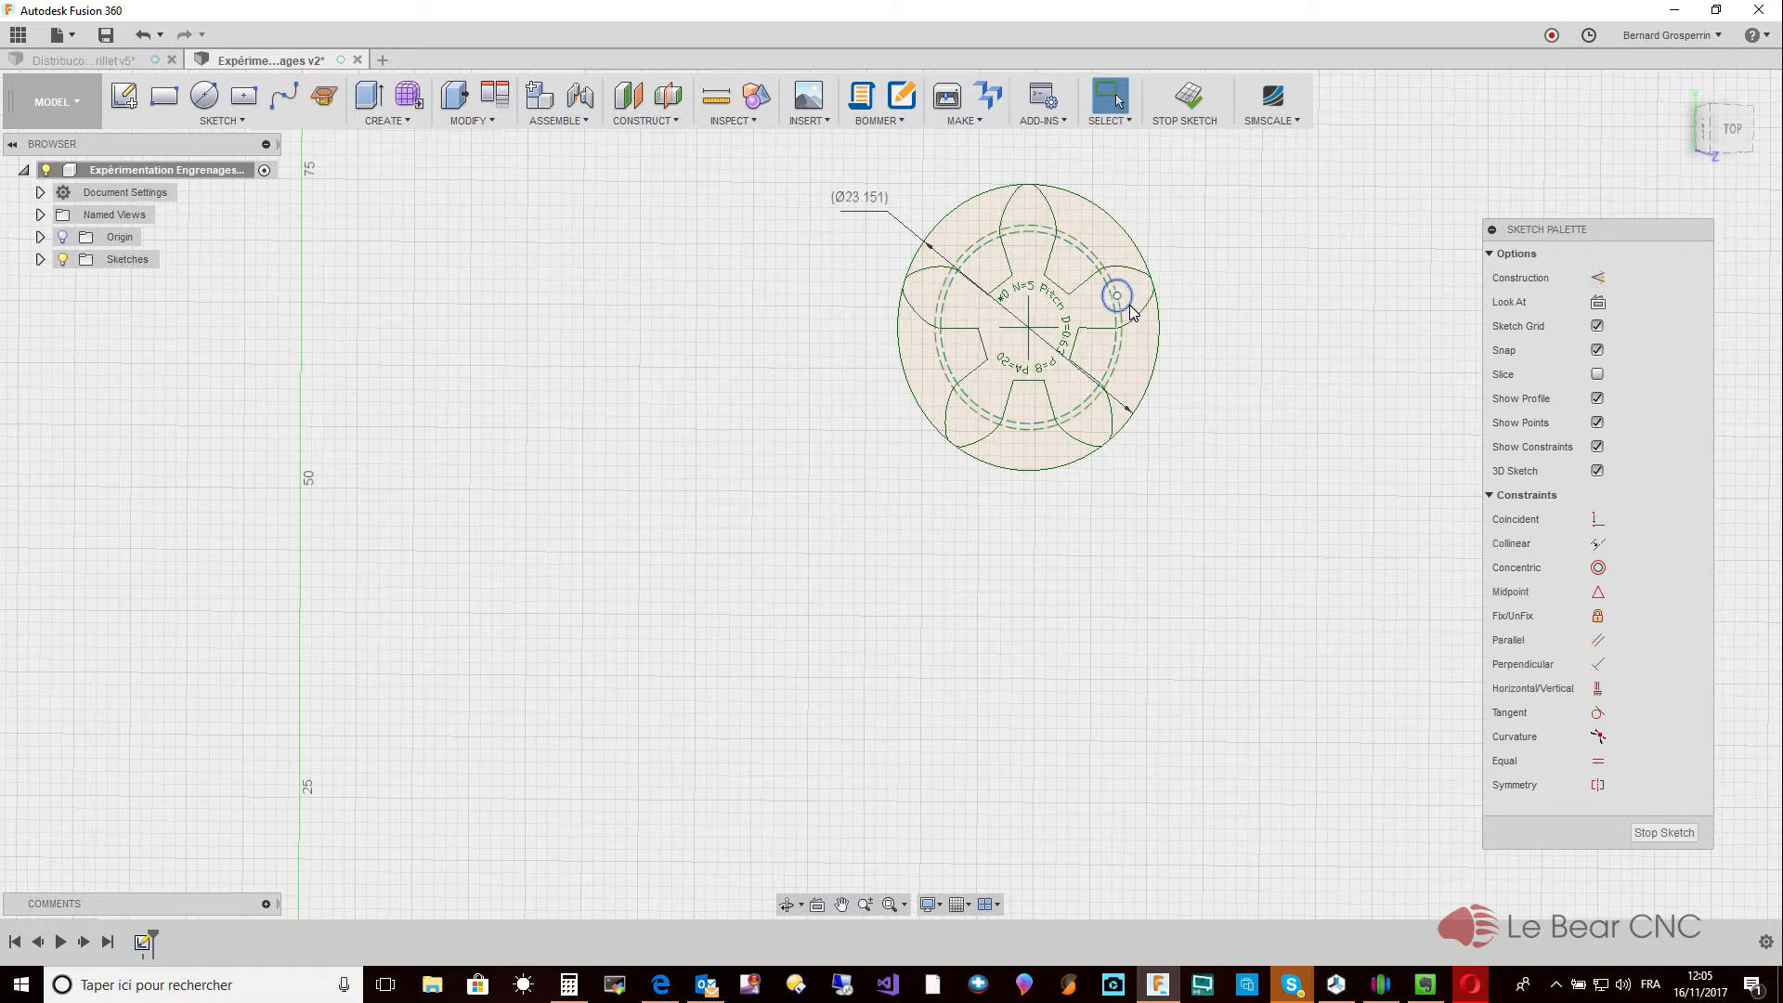
click(1131, 310)
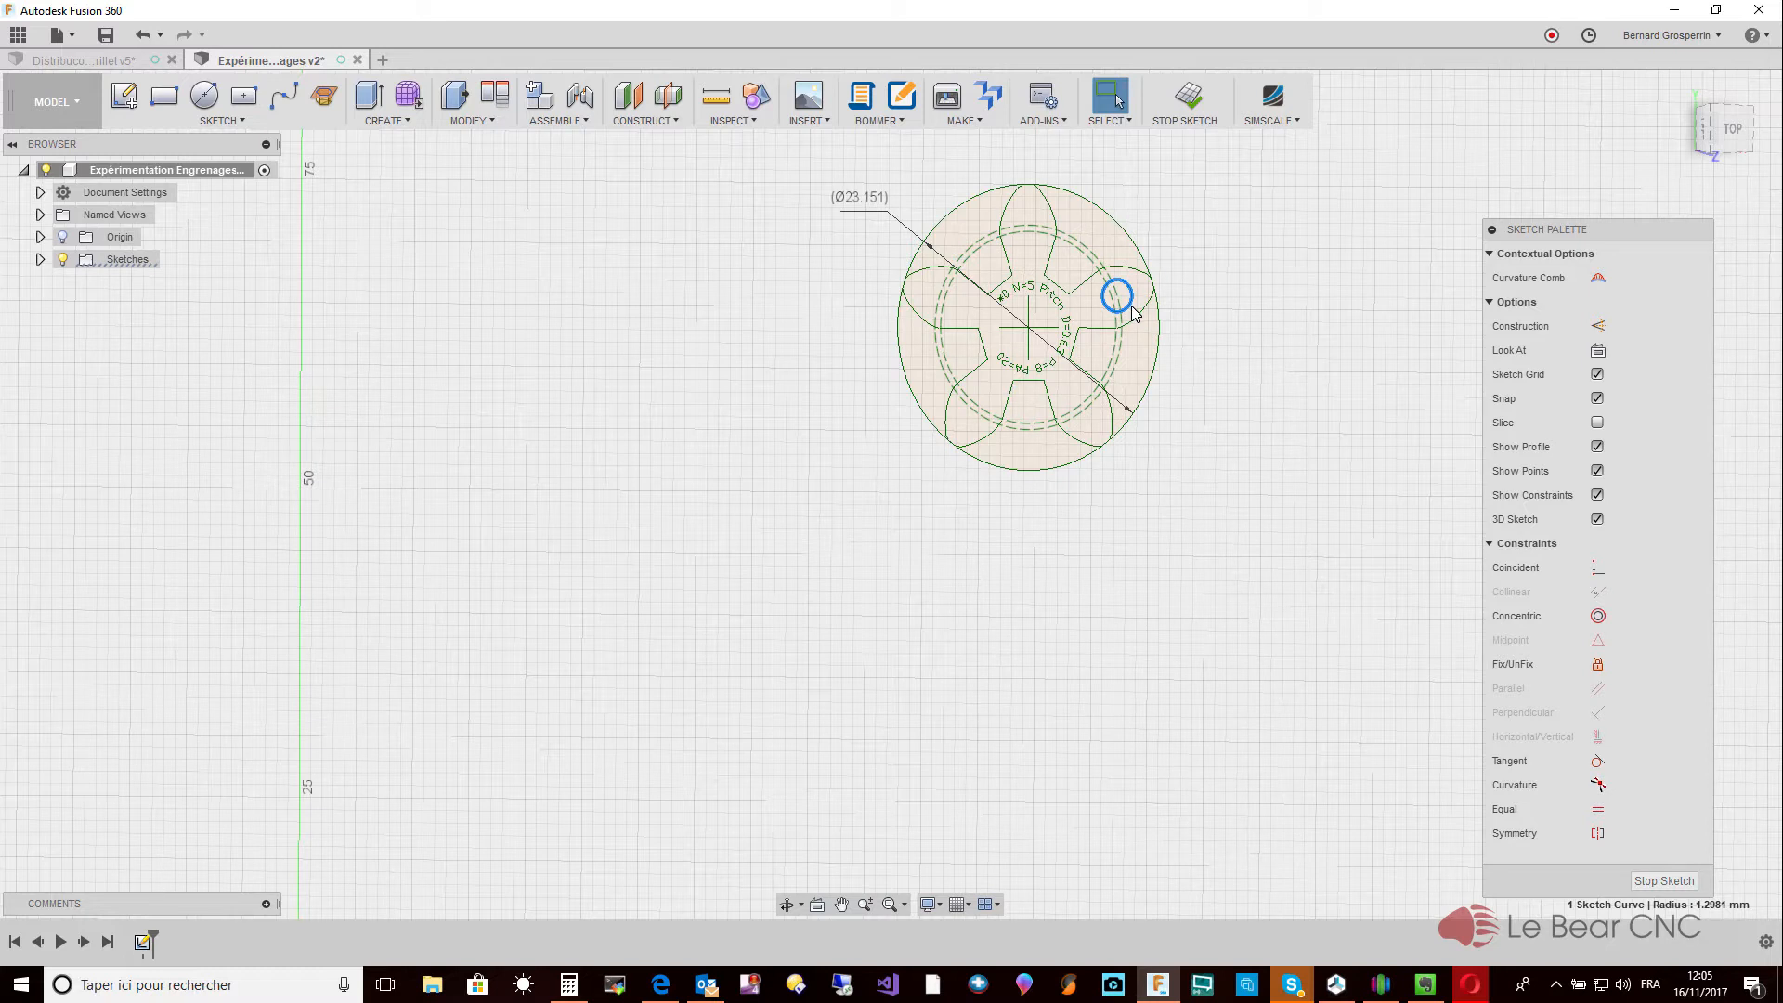
key(Delete)
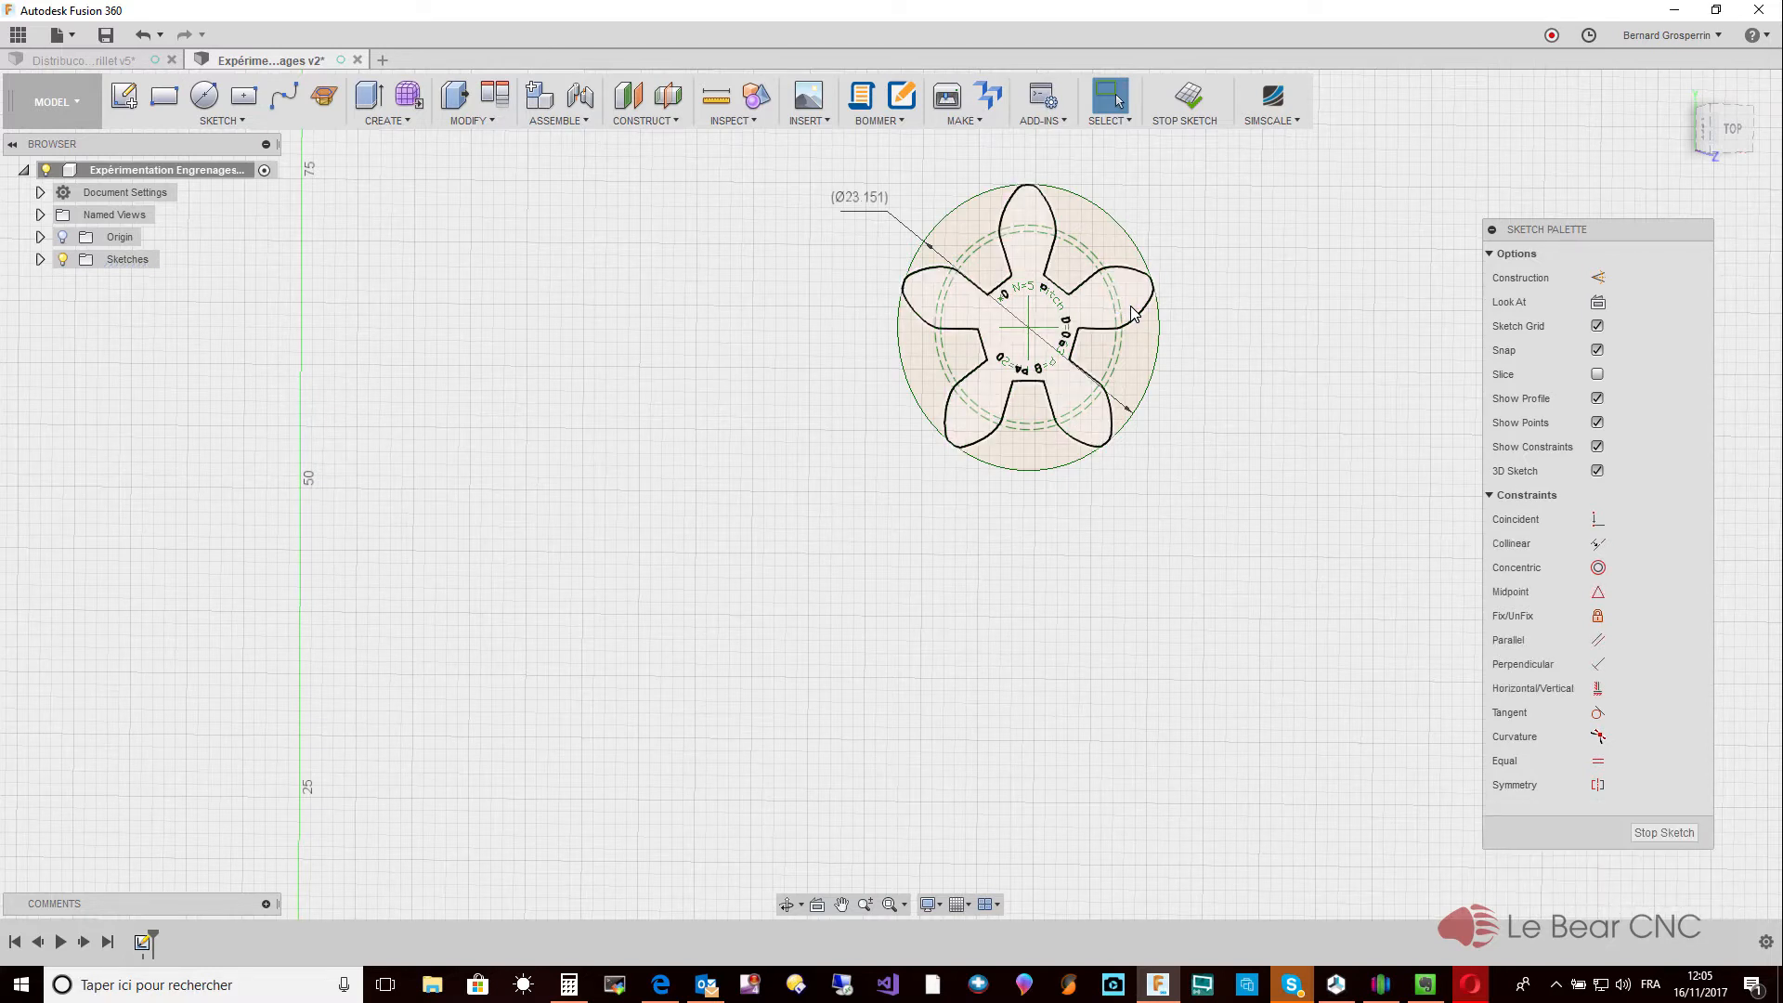
Extrude the five-tooth gear profile 6 mm as a new body.
click(1132, 313)
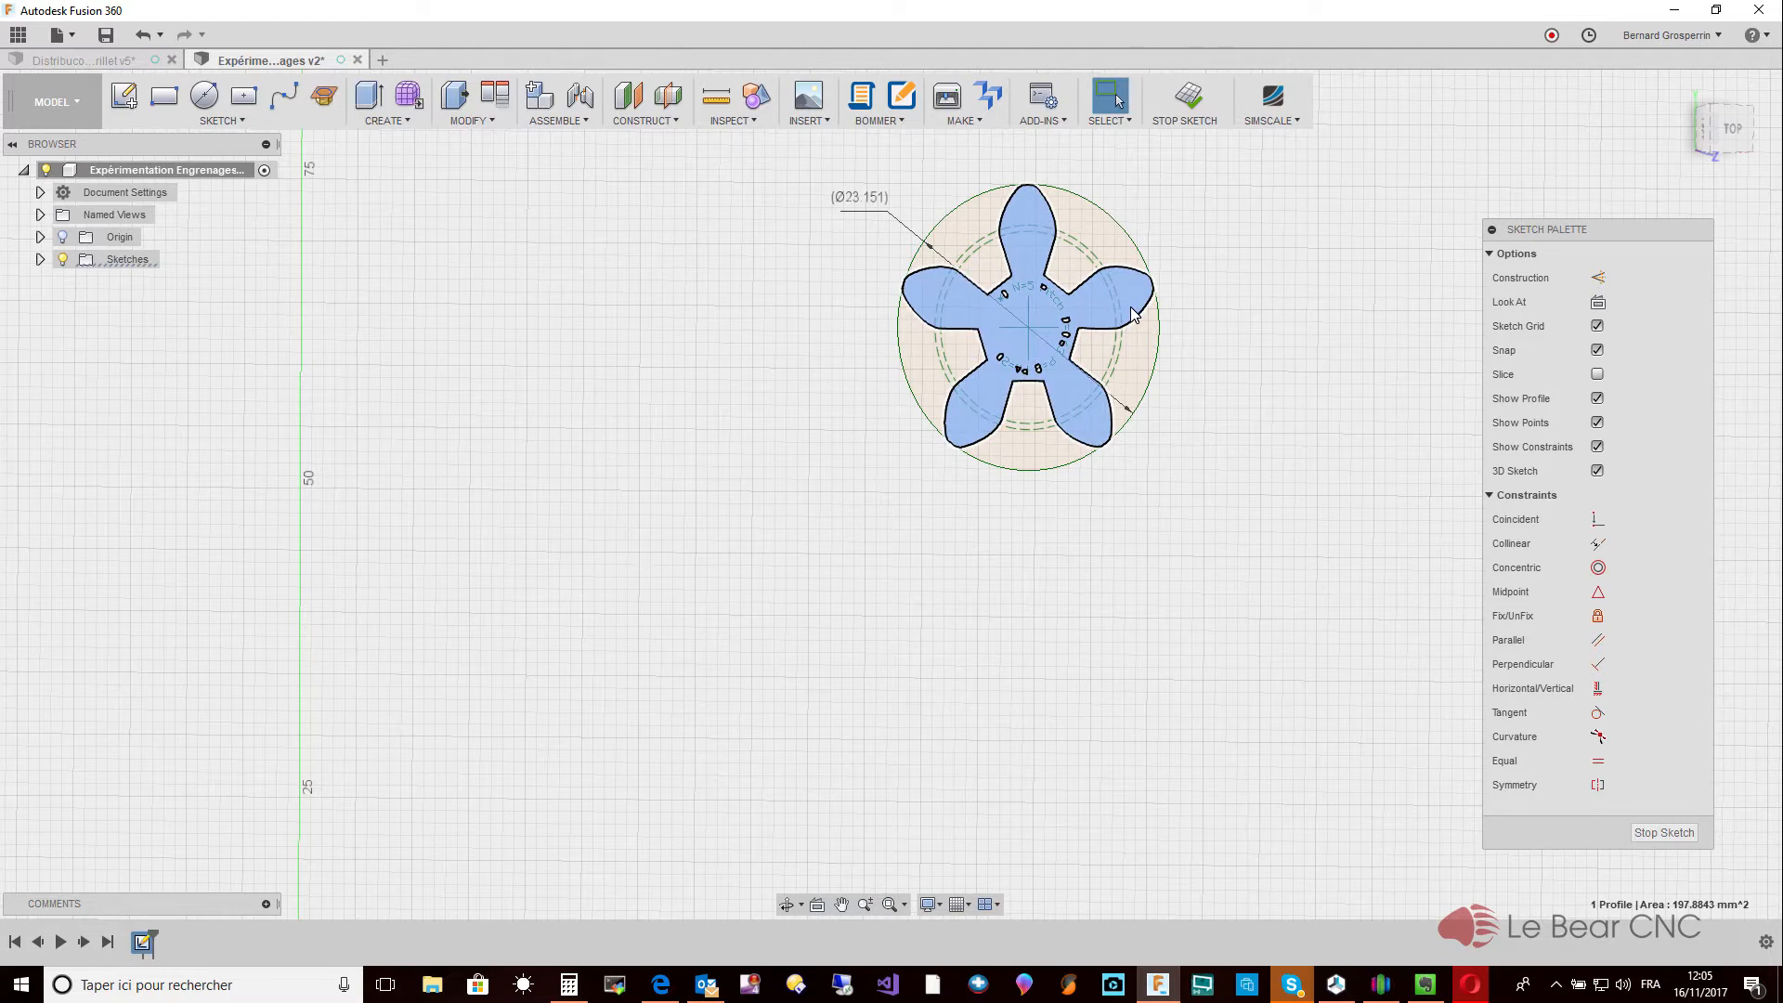
right_click(1133, 316)
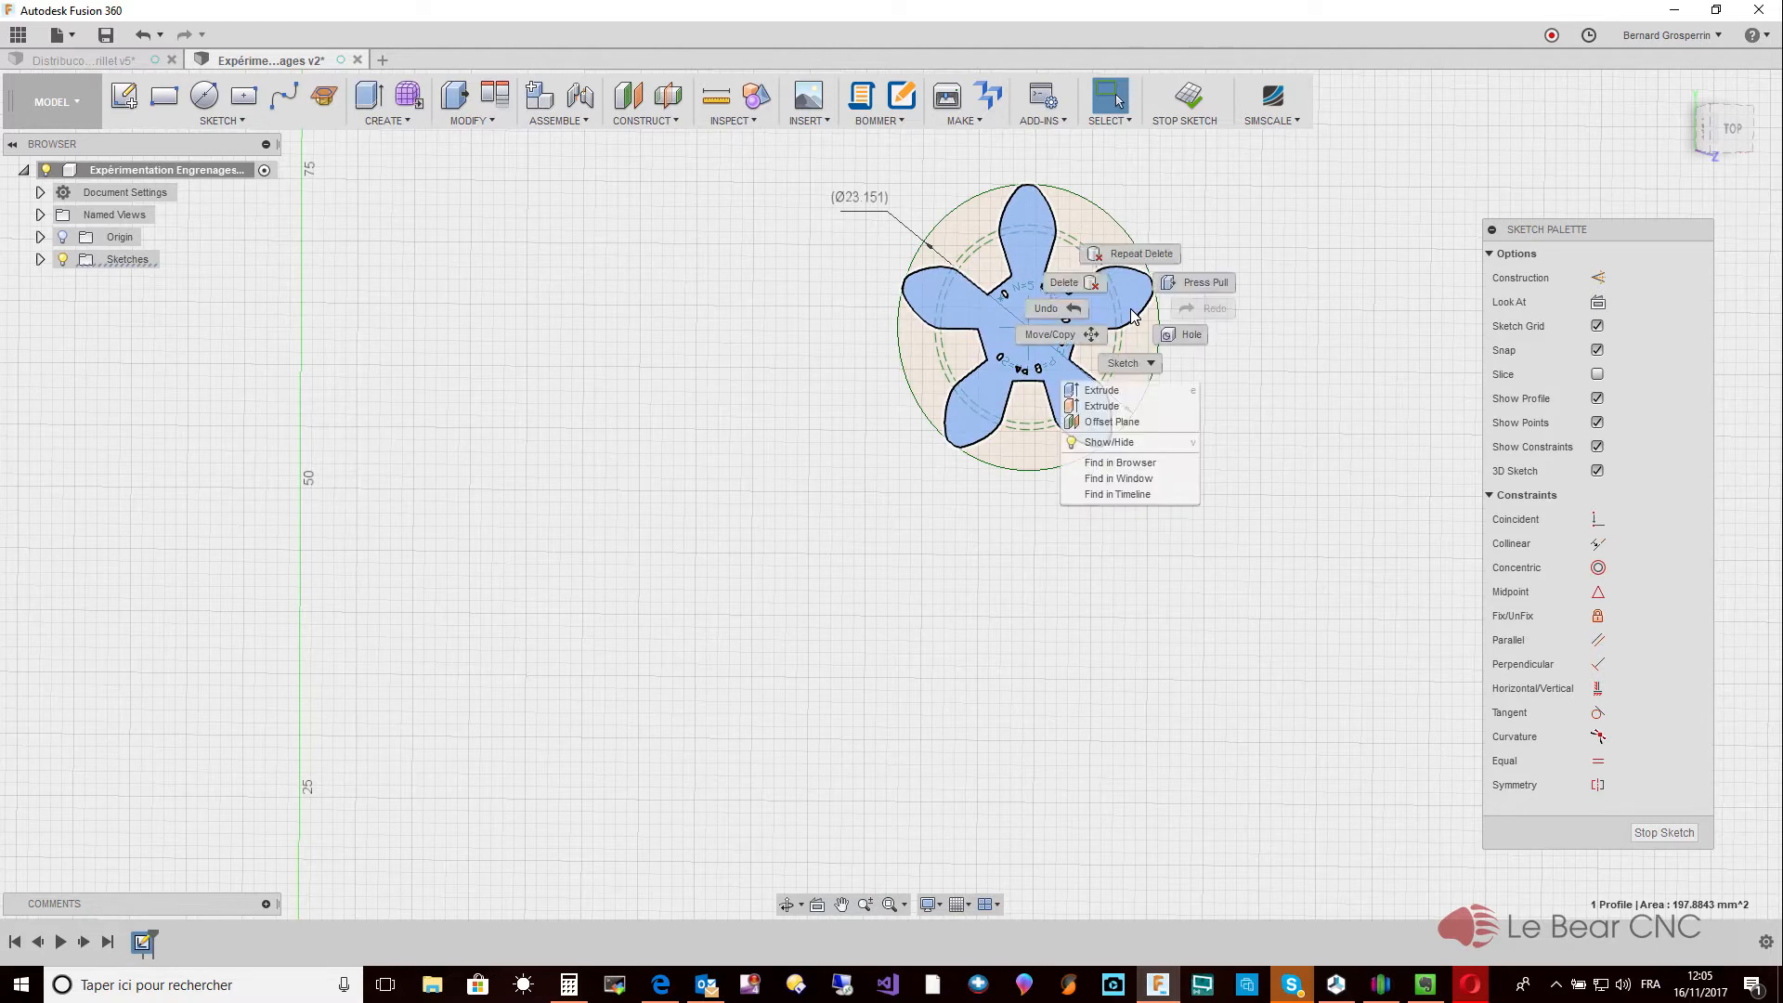
click(1186, 287)
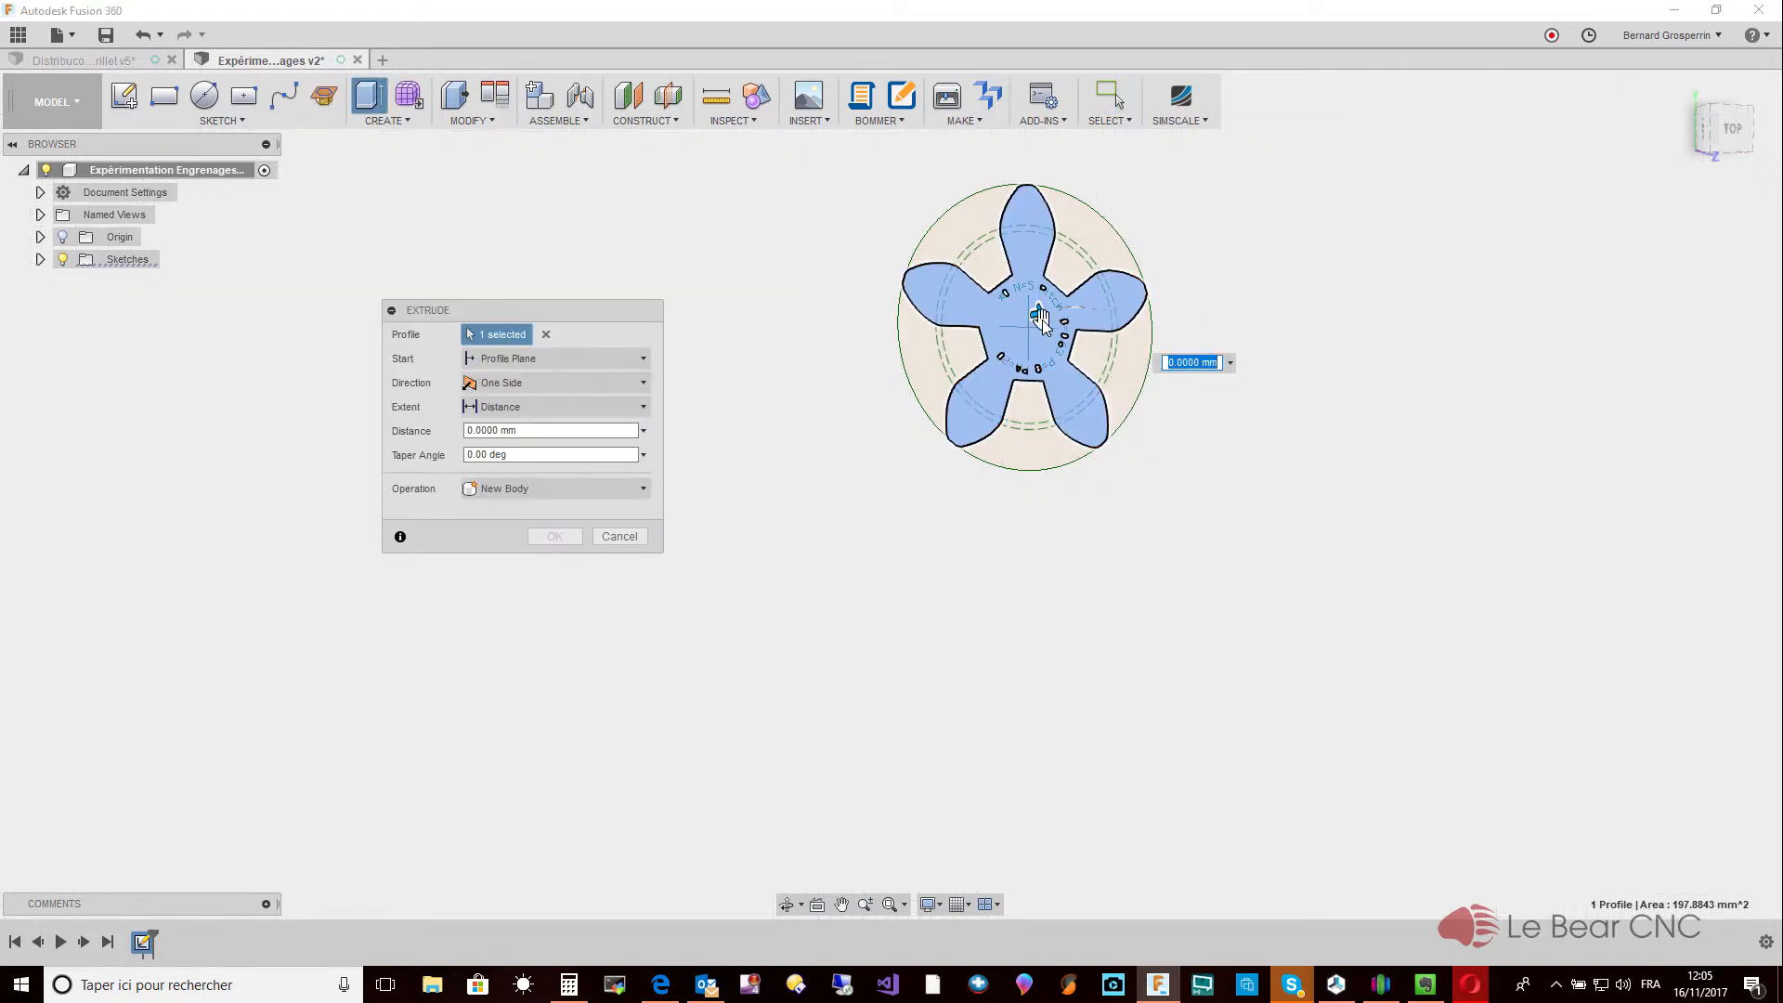
drag(1037, 315, 997, 335)
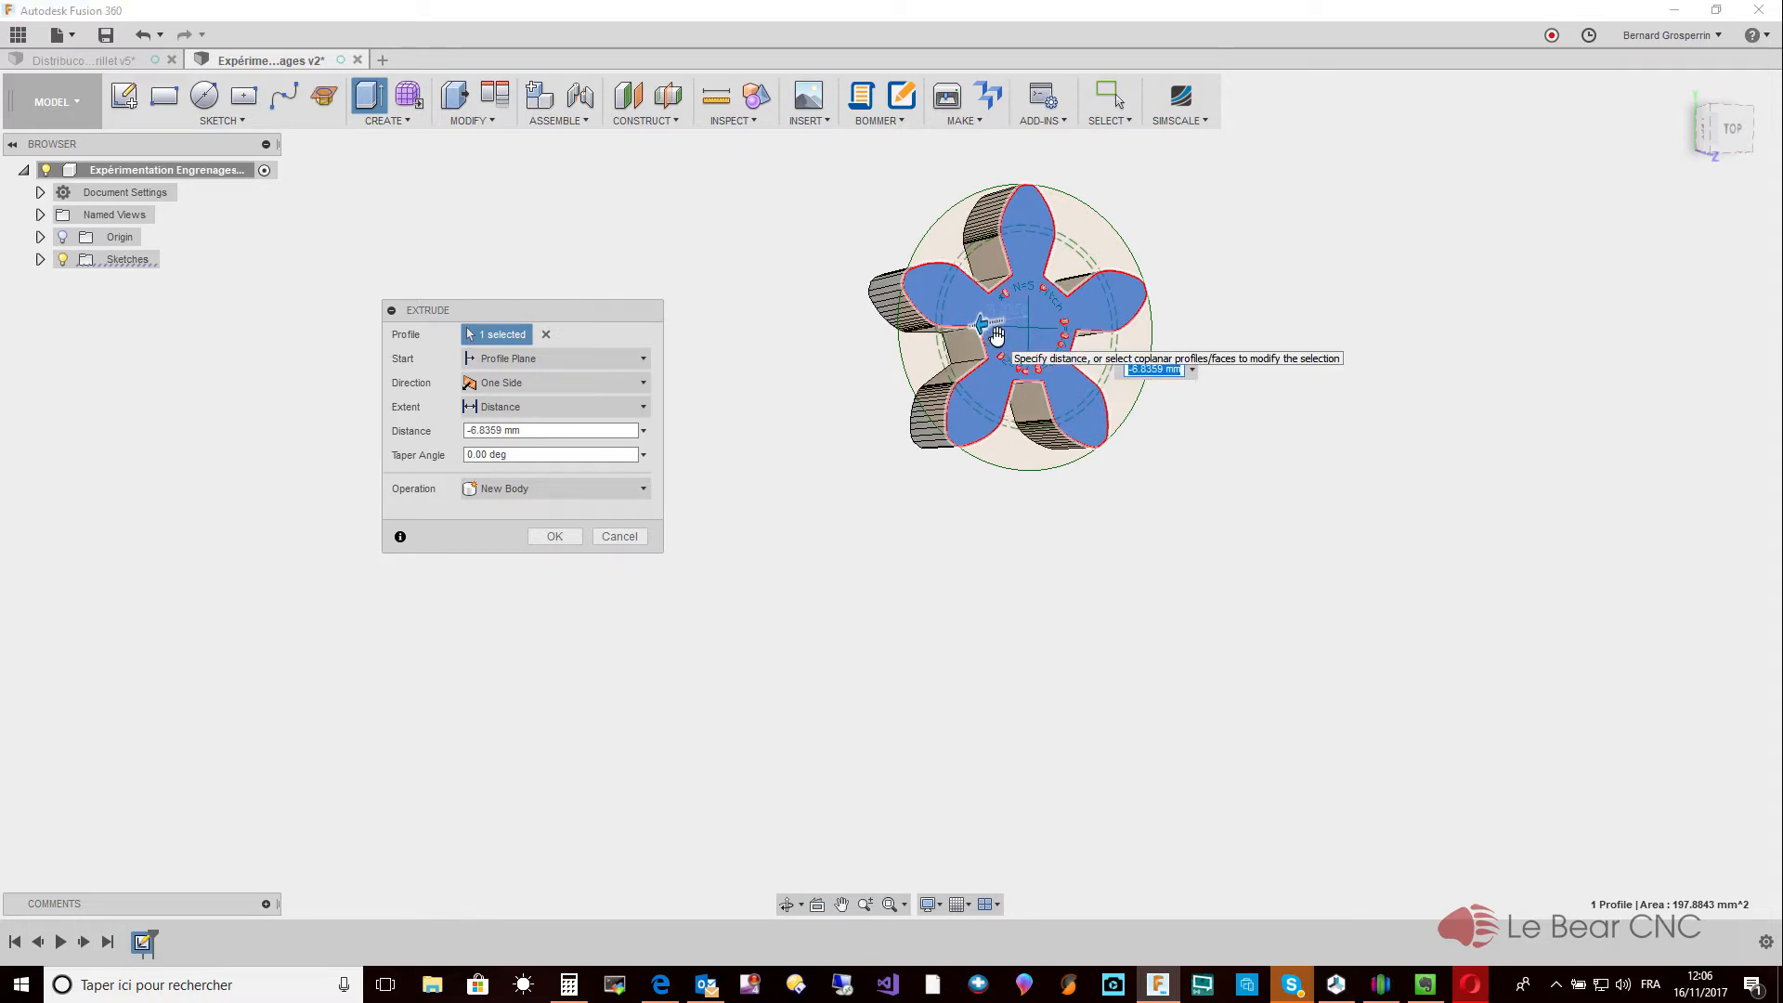
text(6)
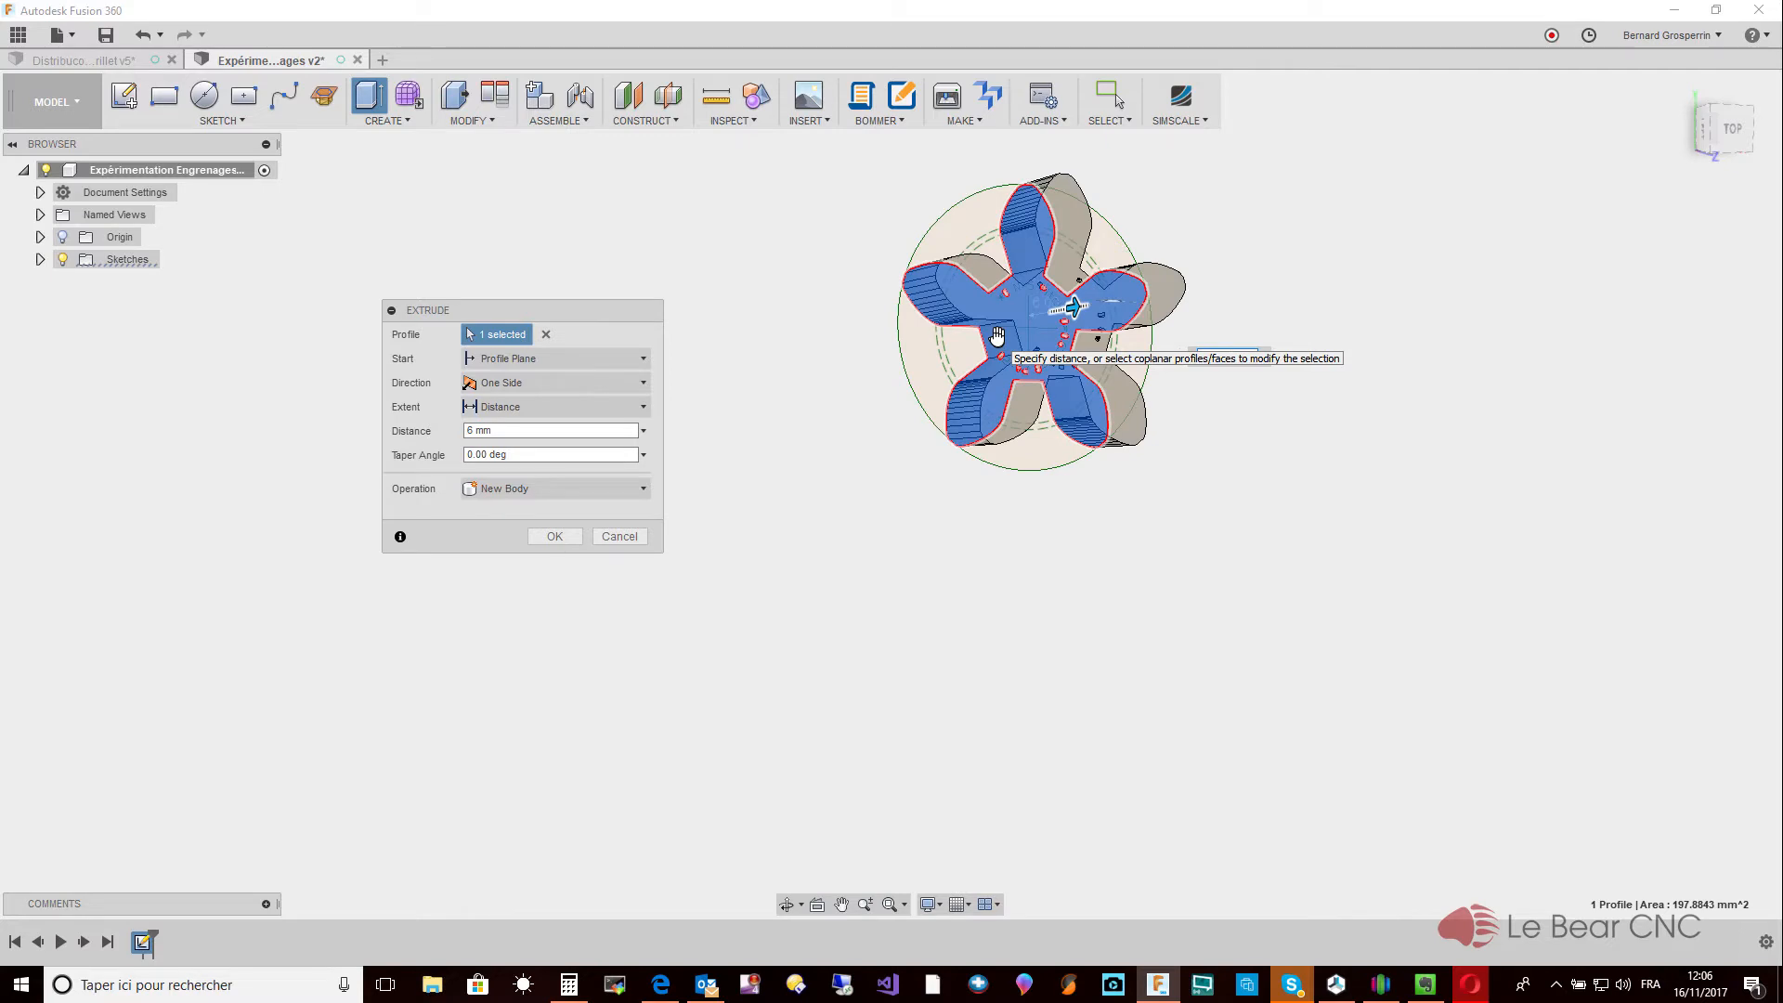
key(Return)
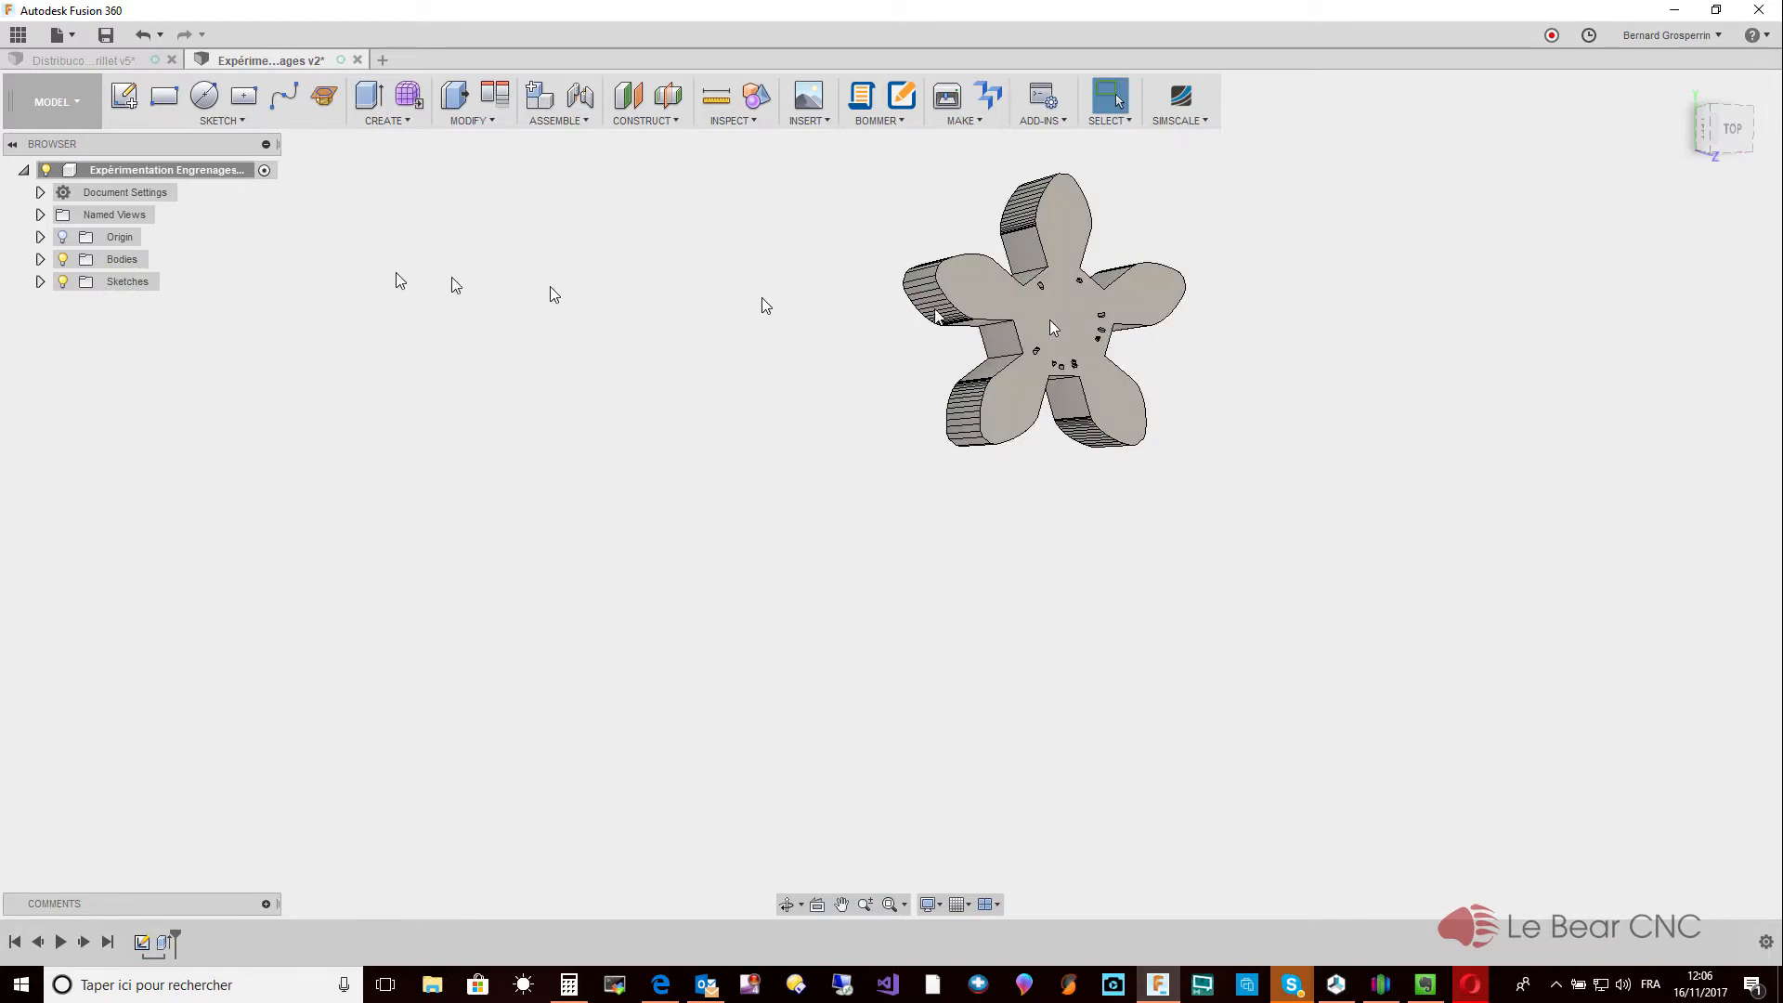
Show the gear sketch again and hide the bodies.
click(62, 282)
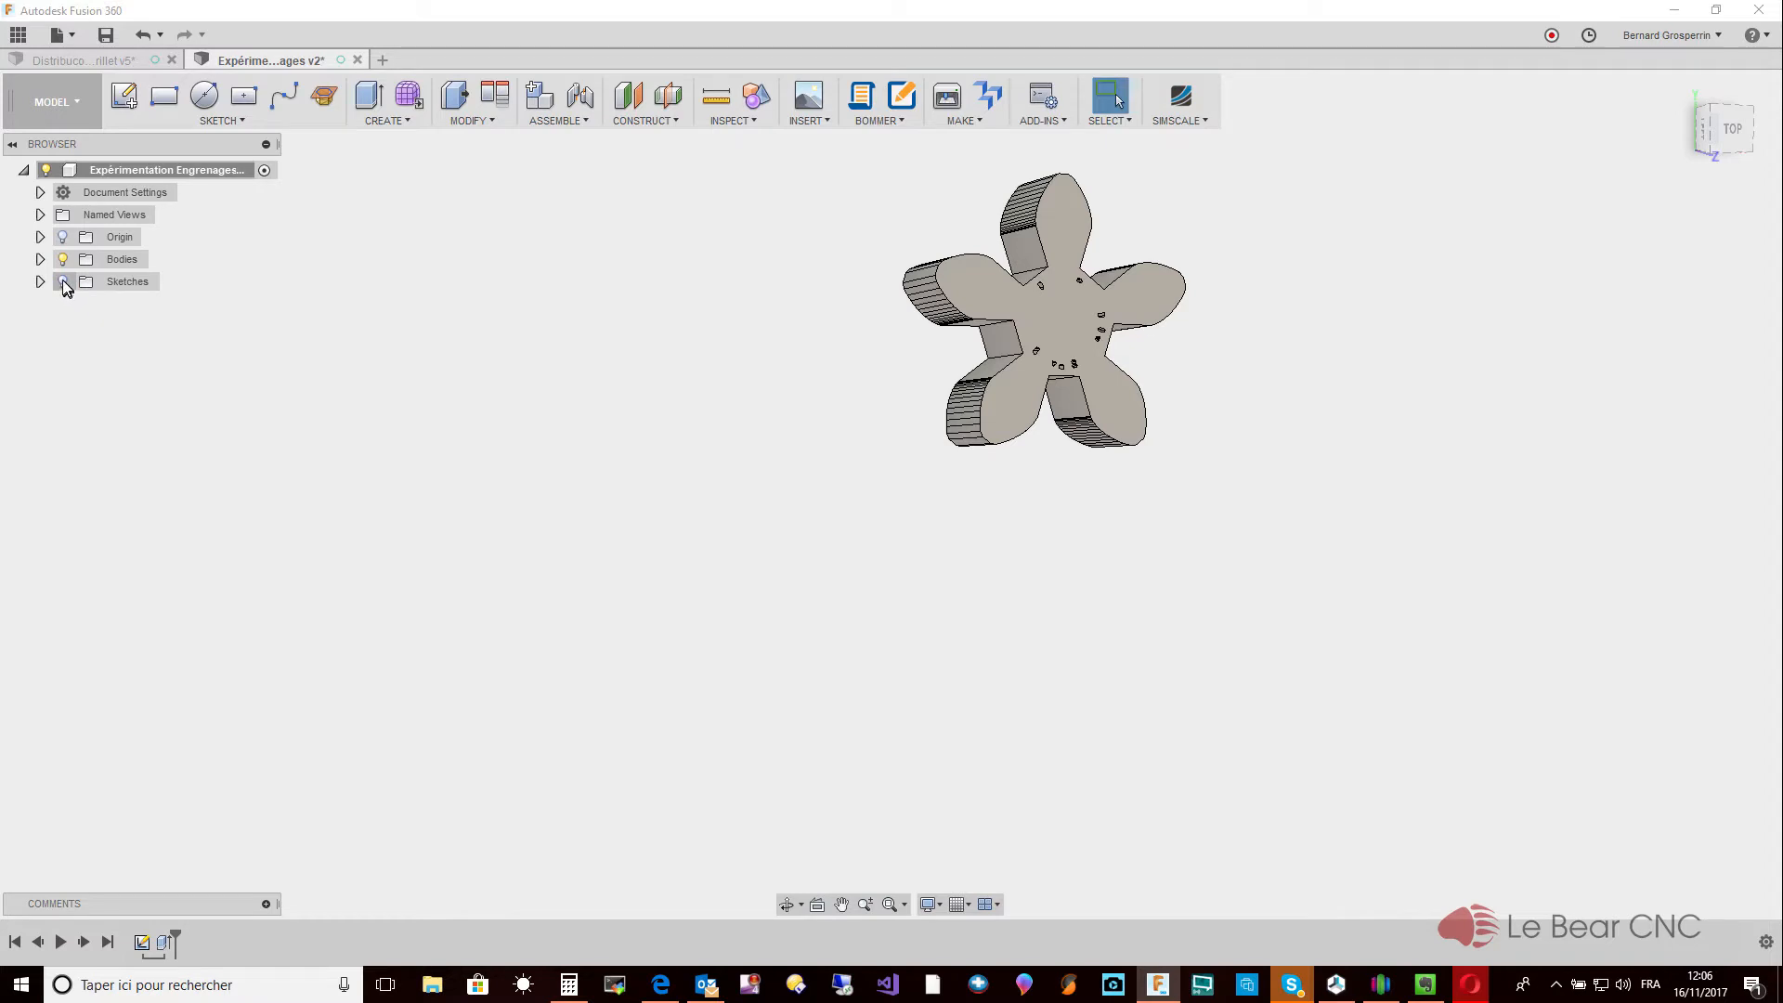
click(62, 283)
click(41, 282)
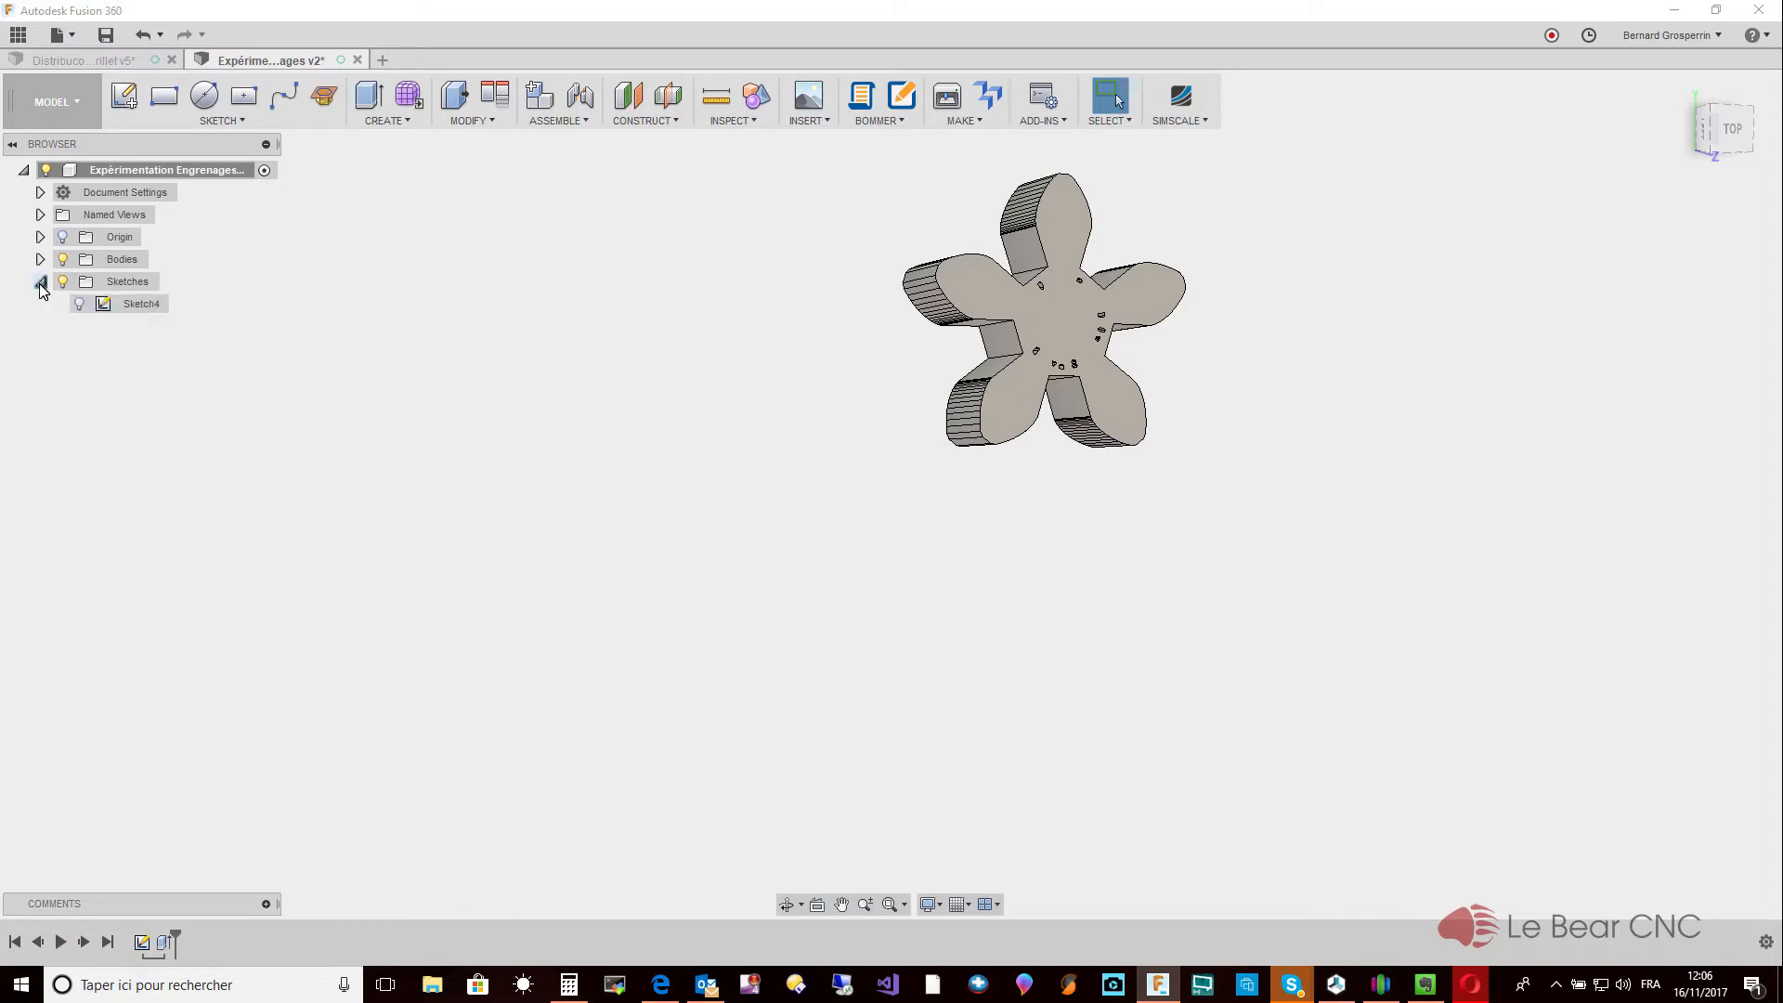
click(81, 305)
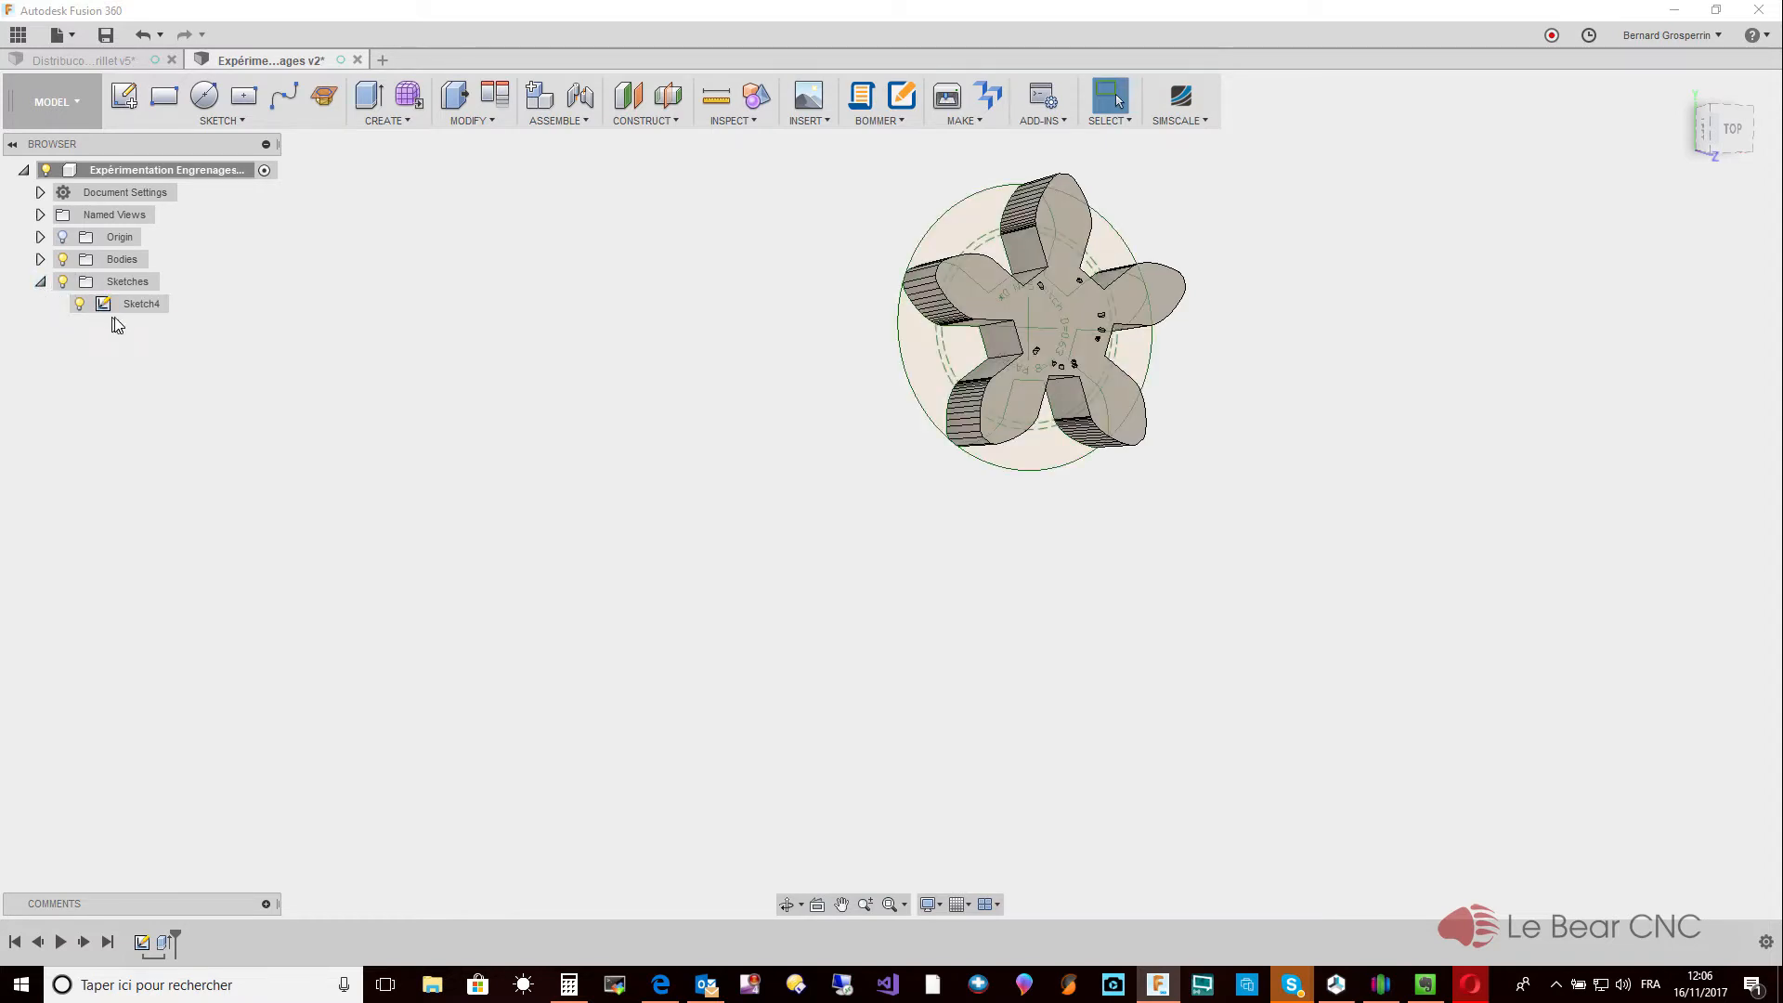
click(62, 259)
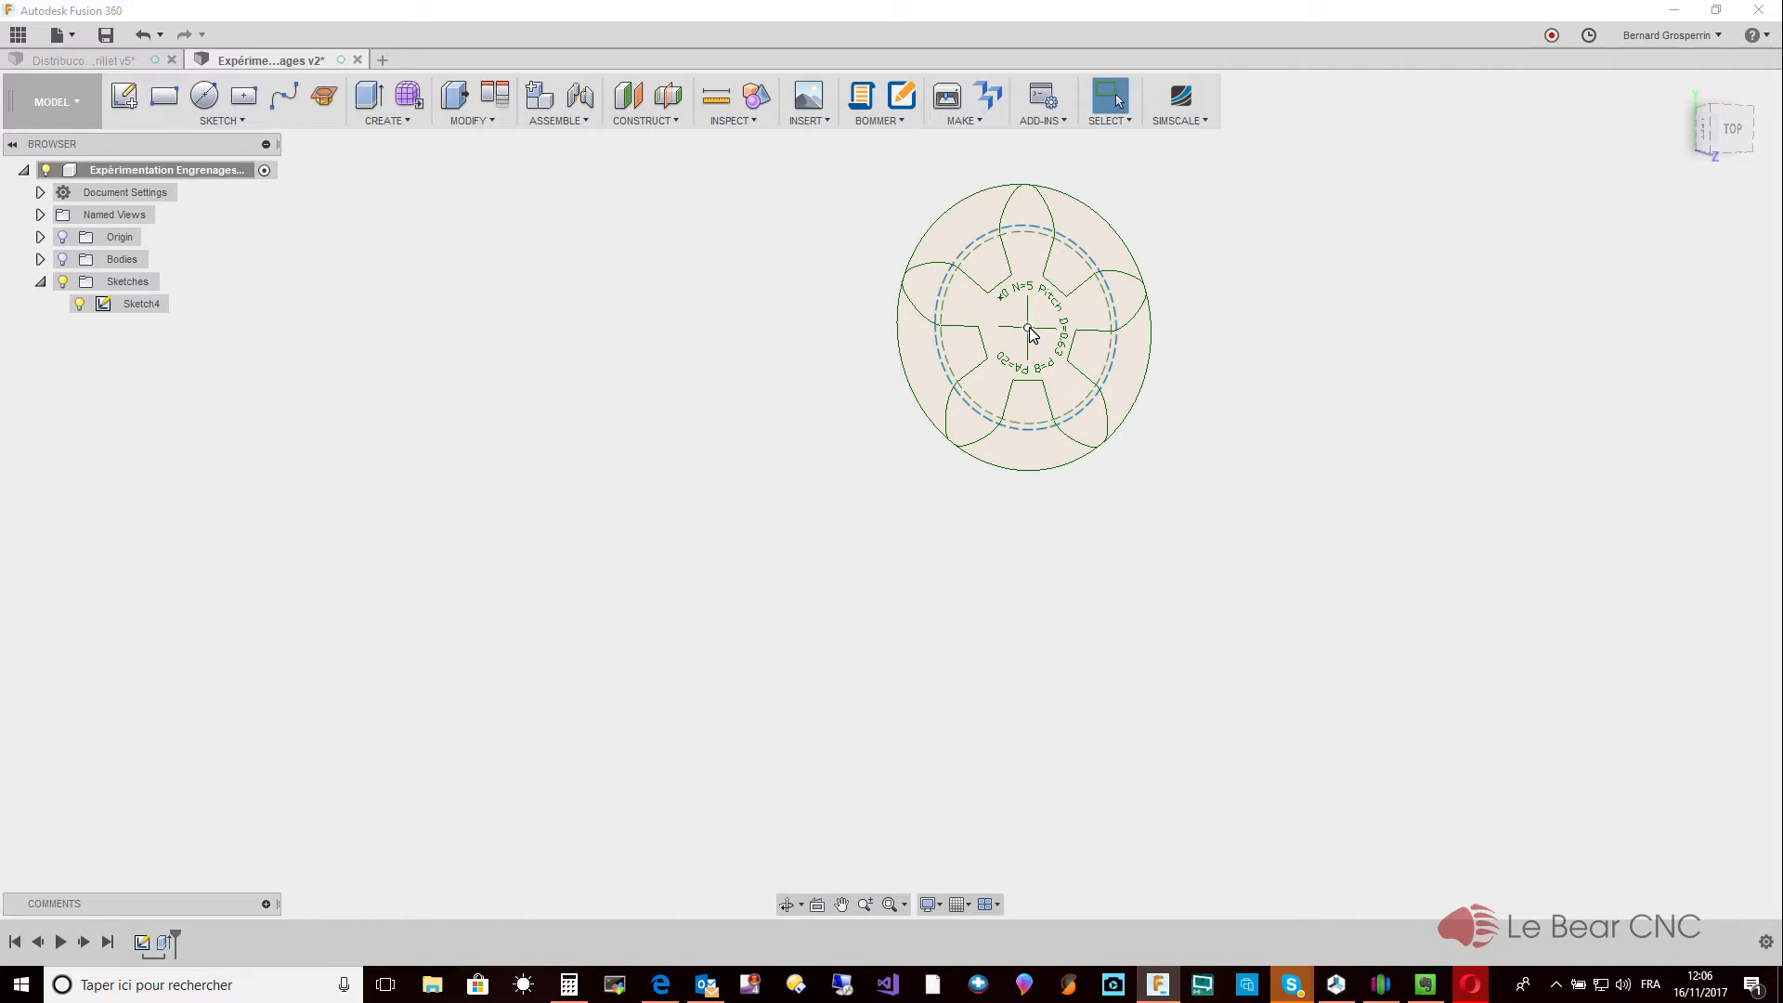
shift+middle_drag(1040, 336, 1067, 319)
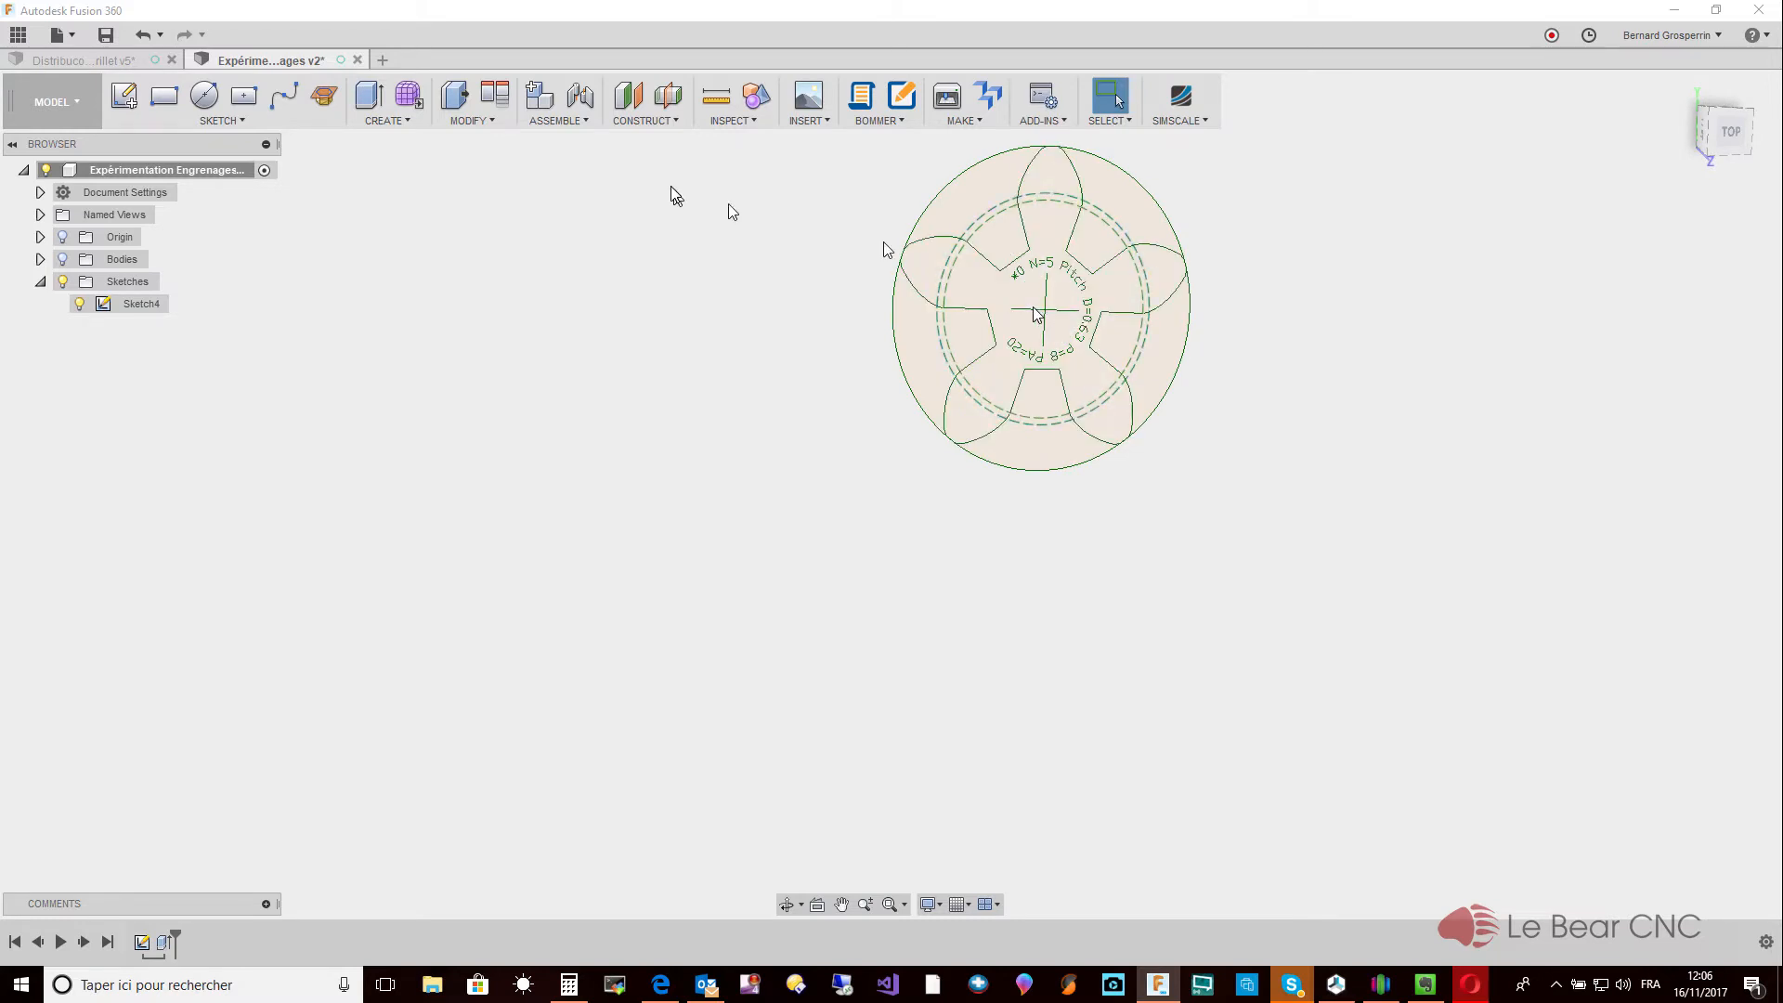
Draw an 8 mm diameter circle centred on the gear in its existing sketch, and finish the sketch.
click(205, 97)
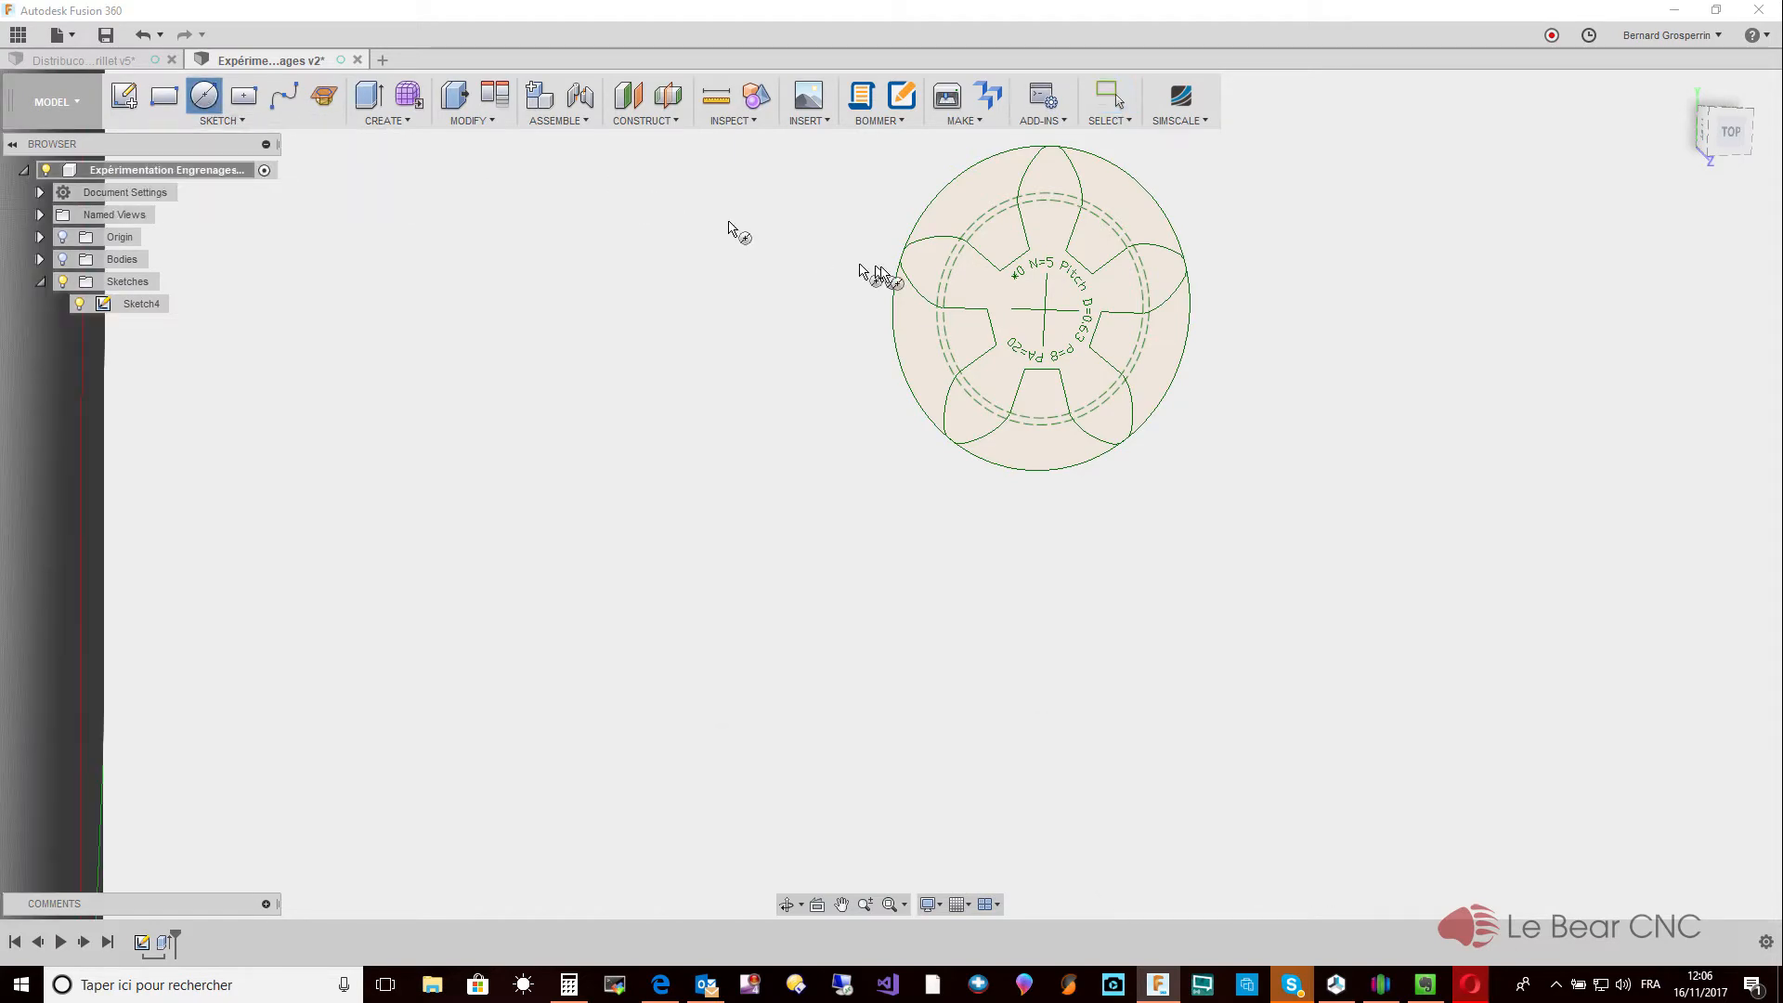
click(1052, 317)
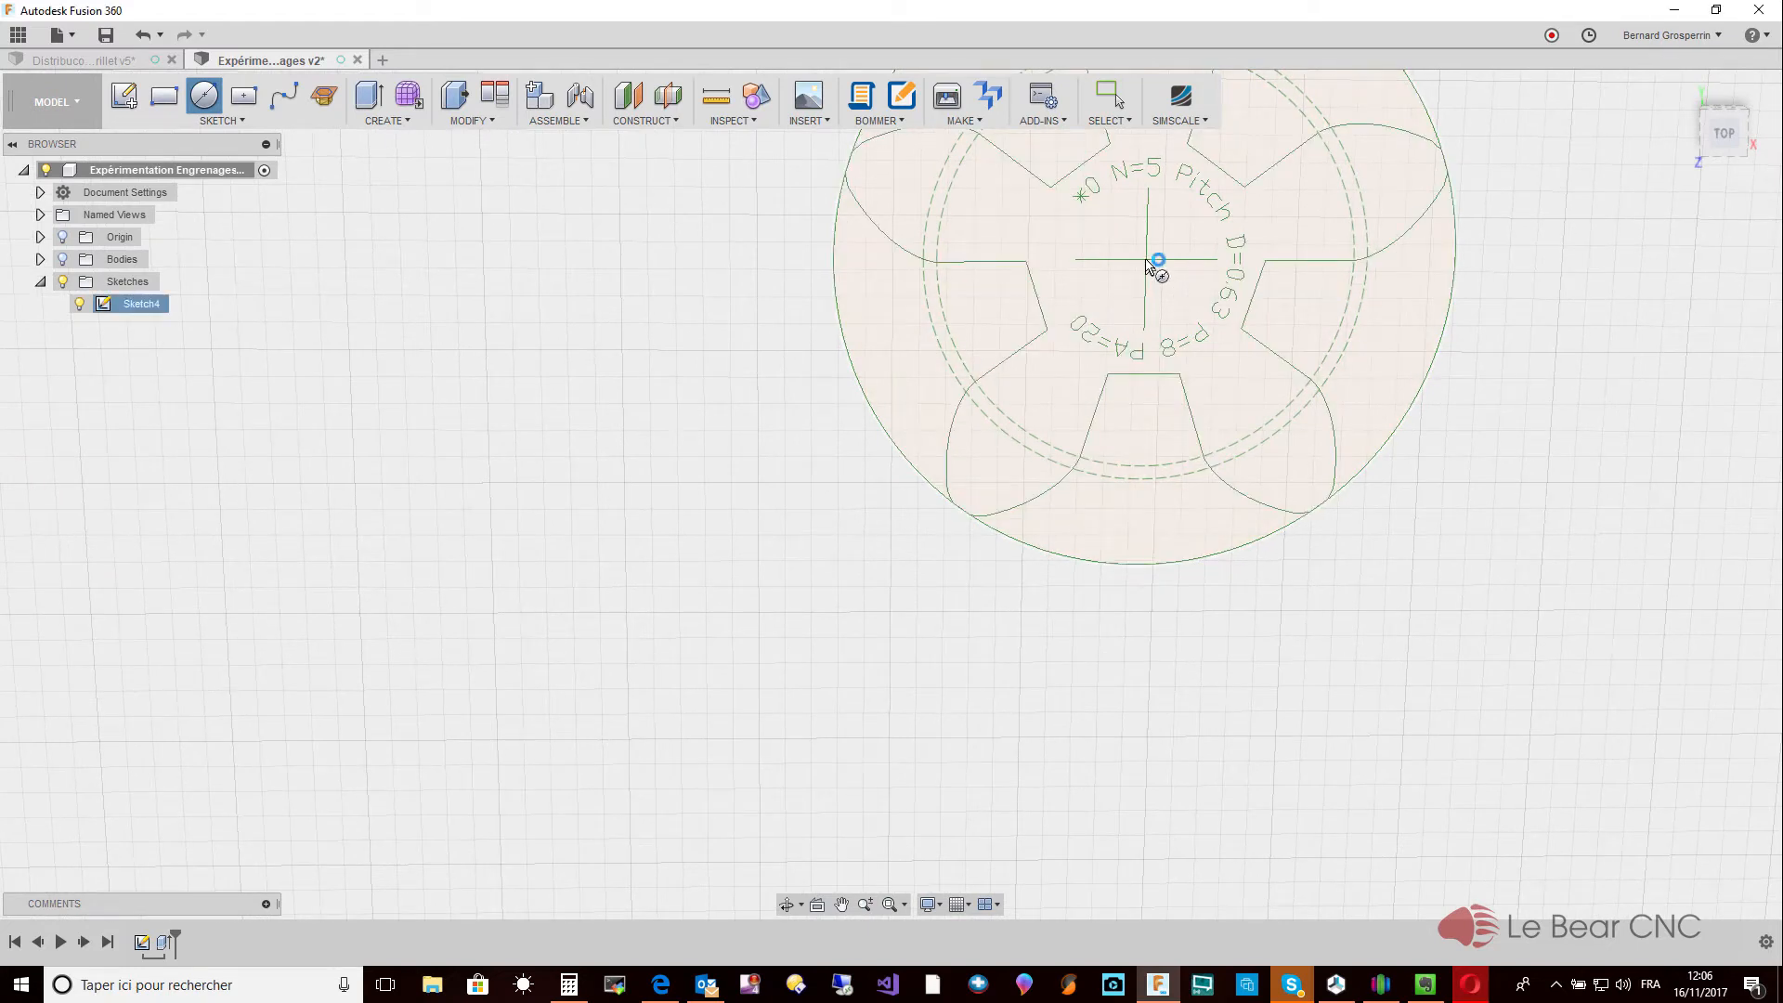
click(1147, 261)
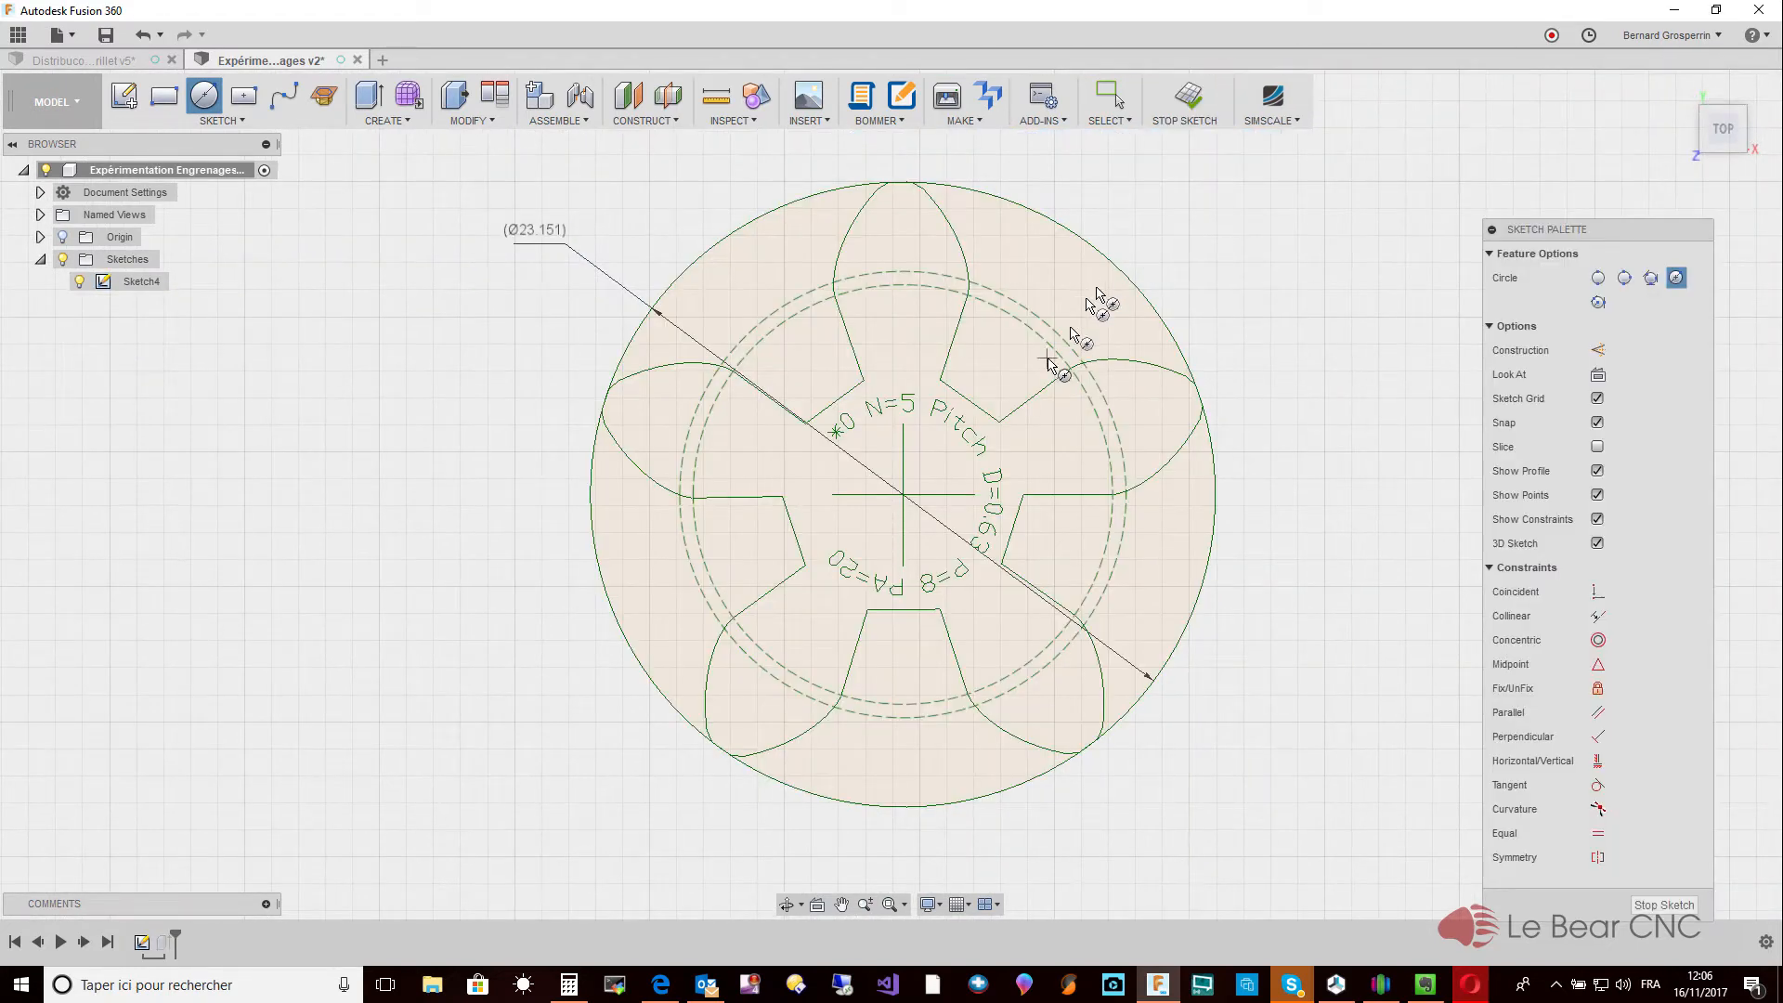
click(904, 495)
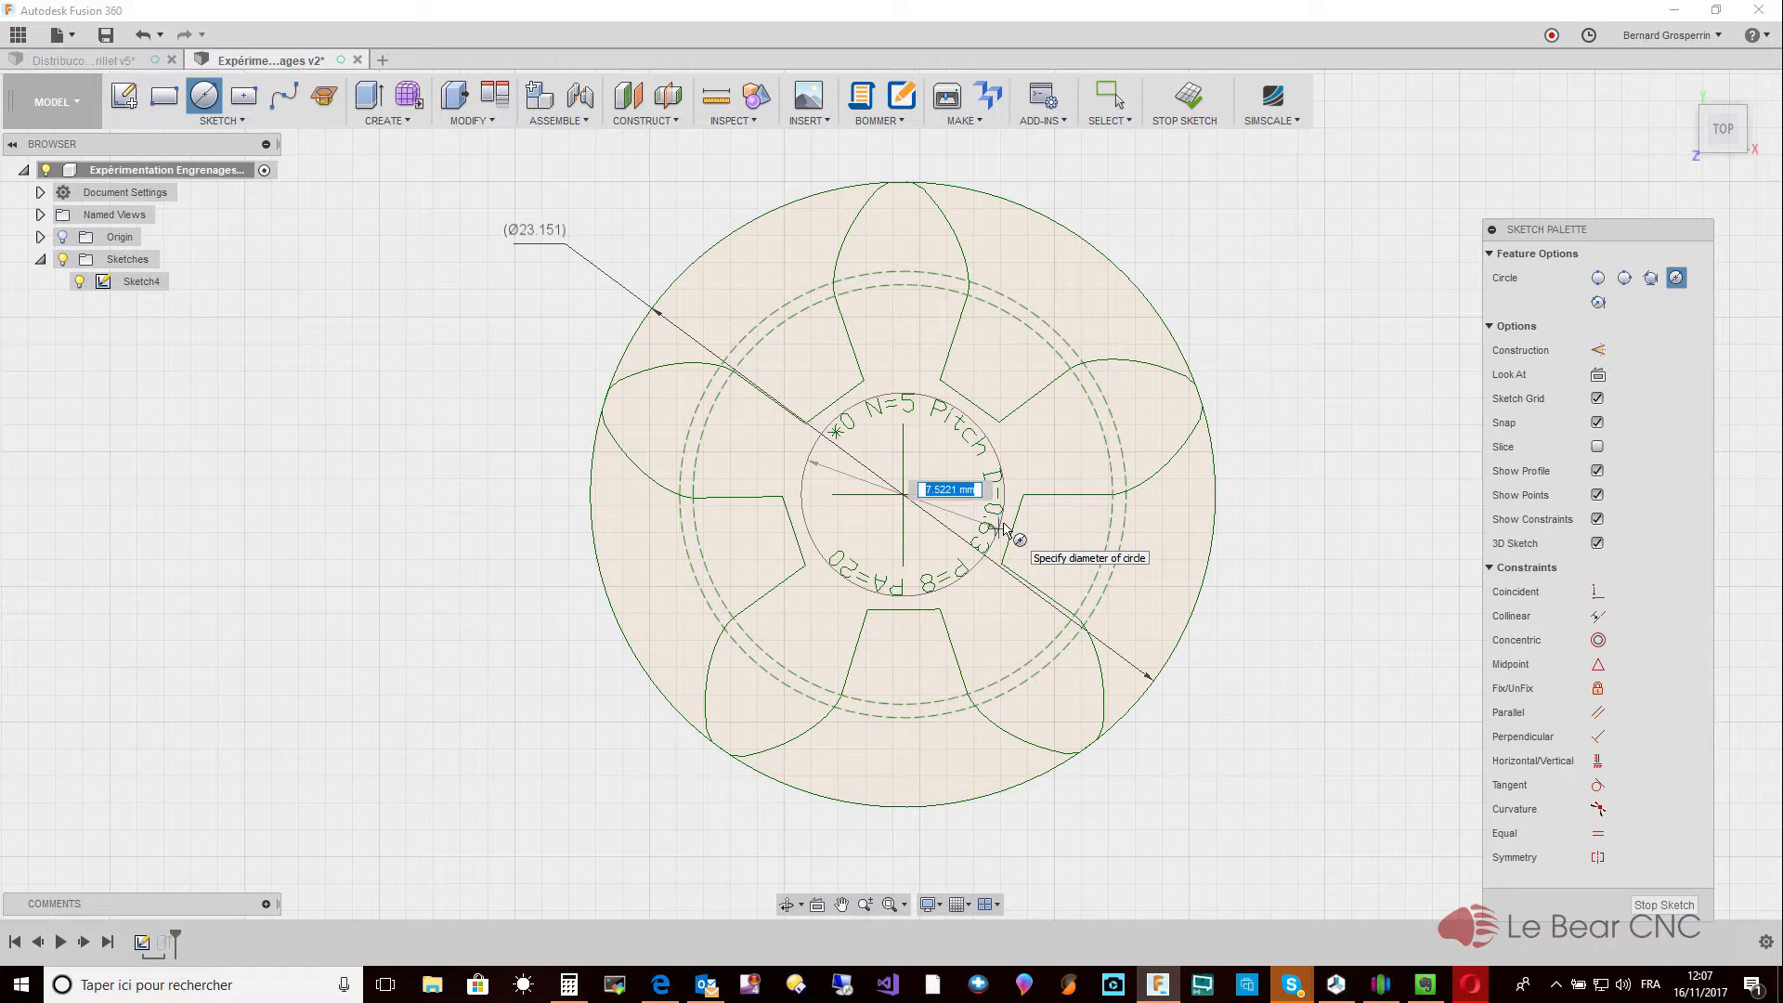
key(Tab)
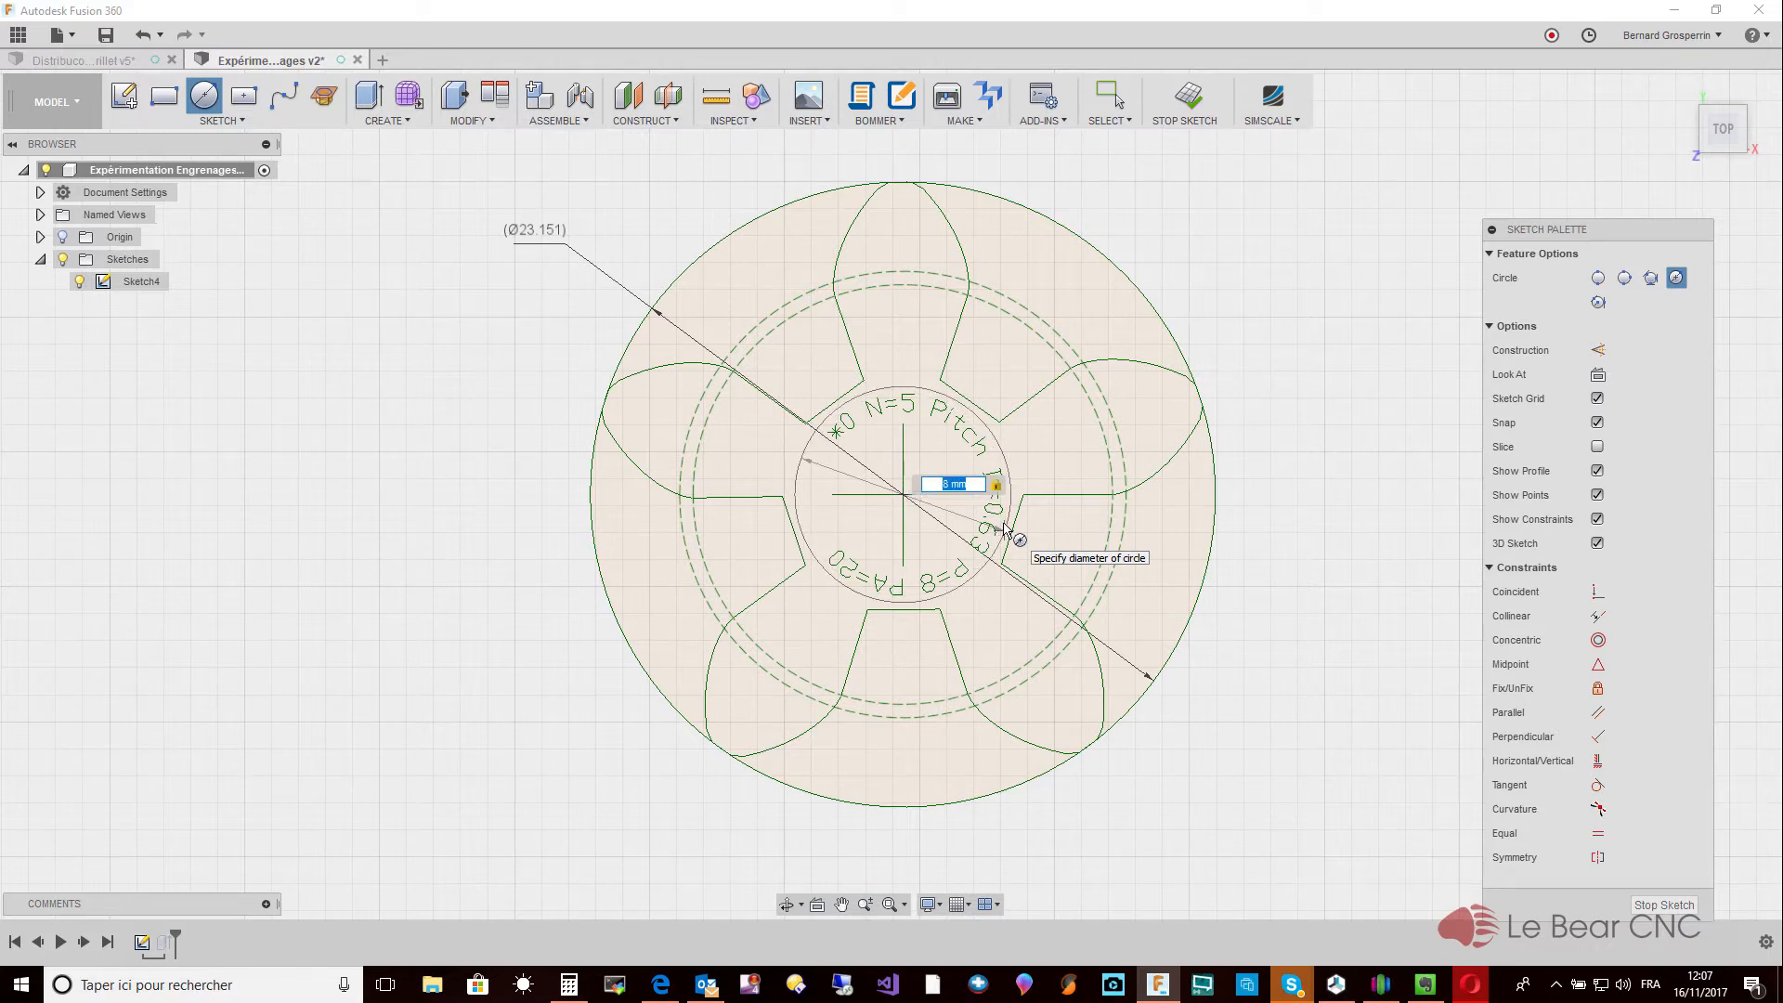
key(Return)
key(Escape)
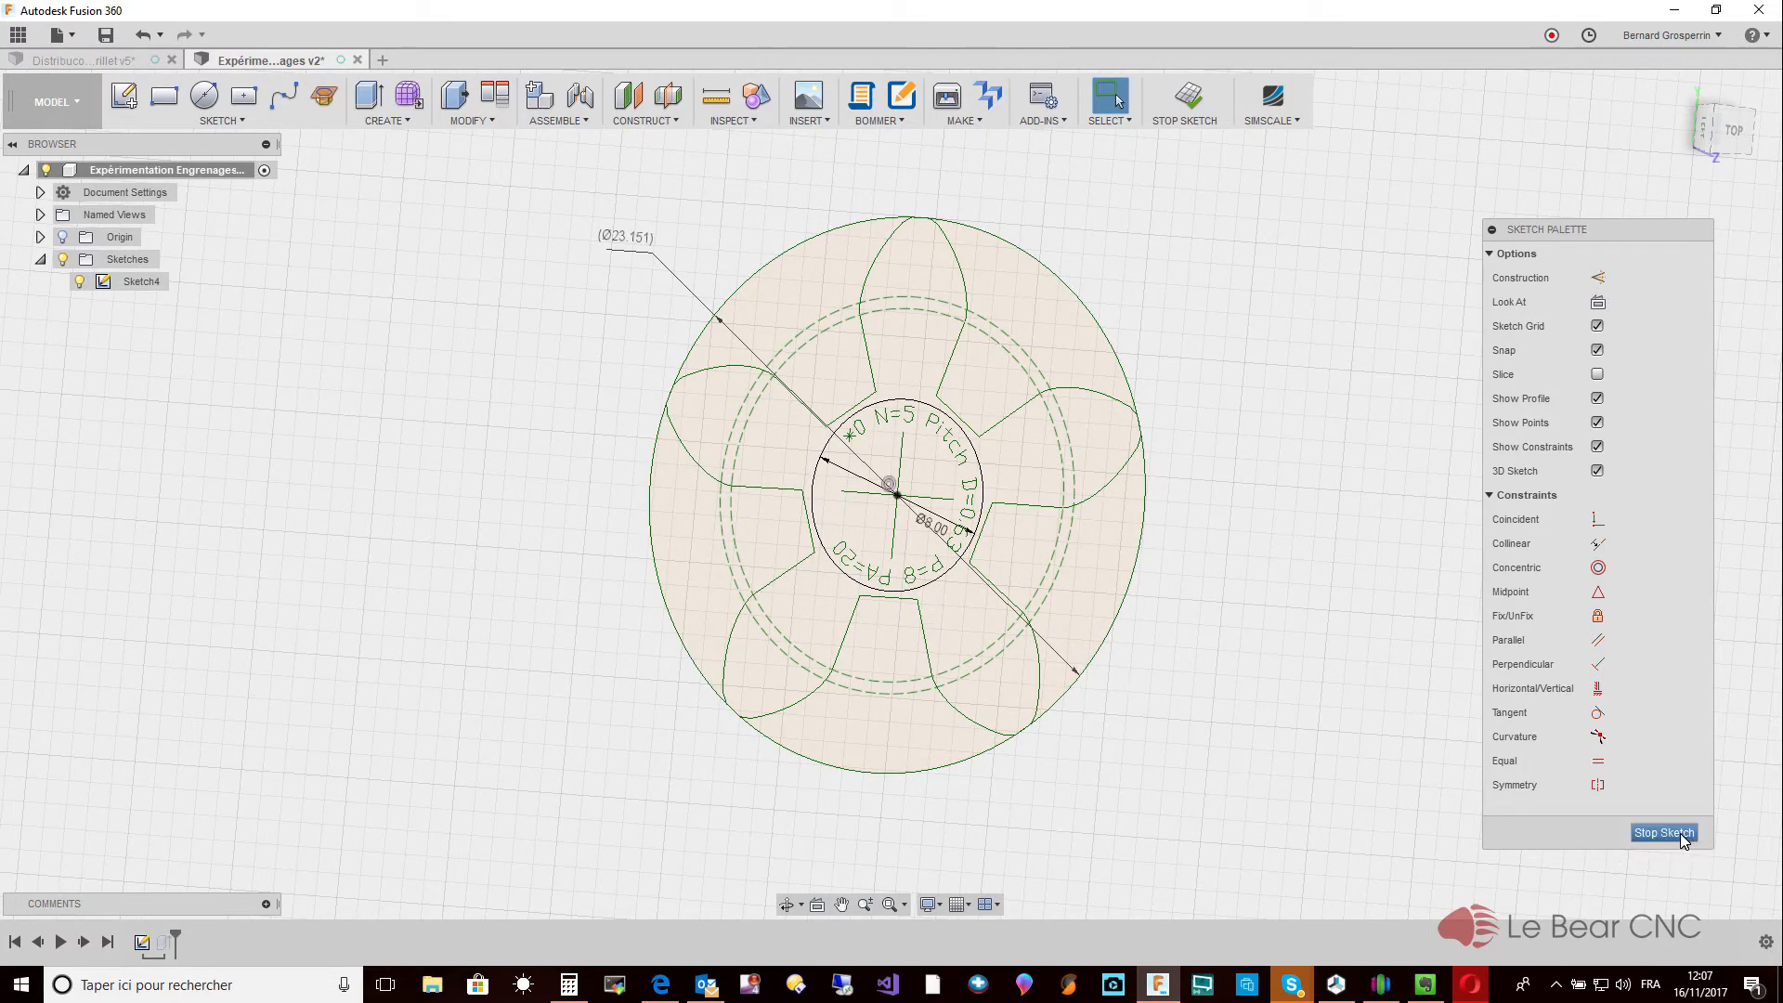
click(1649, 832)
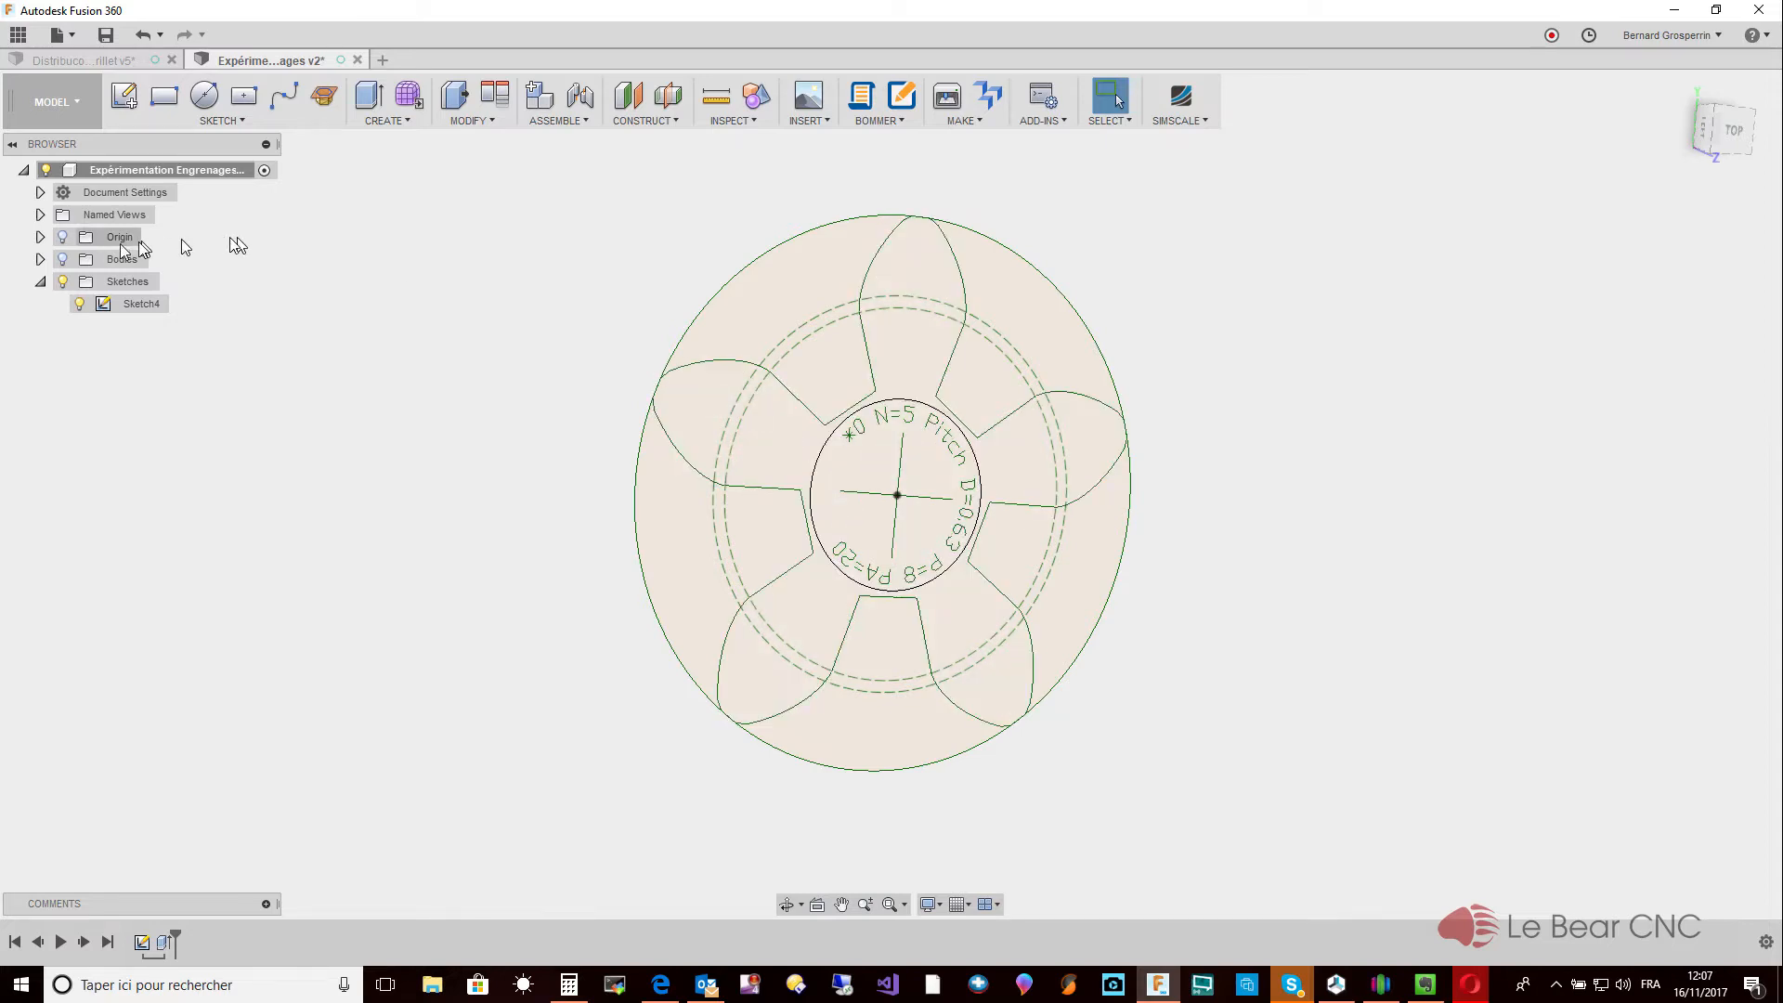
Show the bodies and extrude the central 8 mm circle about 17.5 mm, joining it to the gear as a shaft.
click(63, 259)
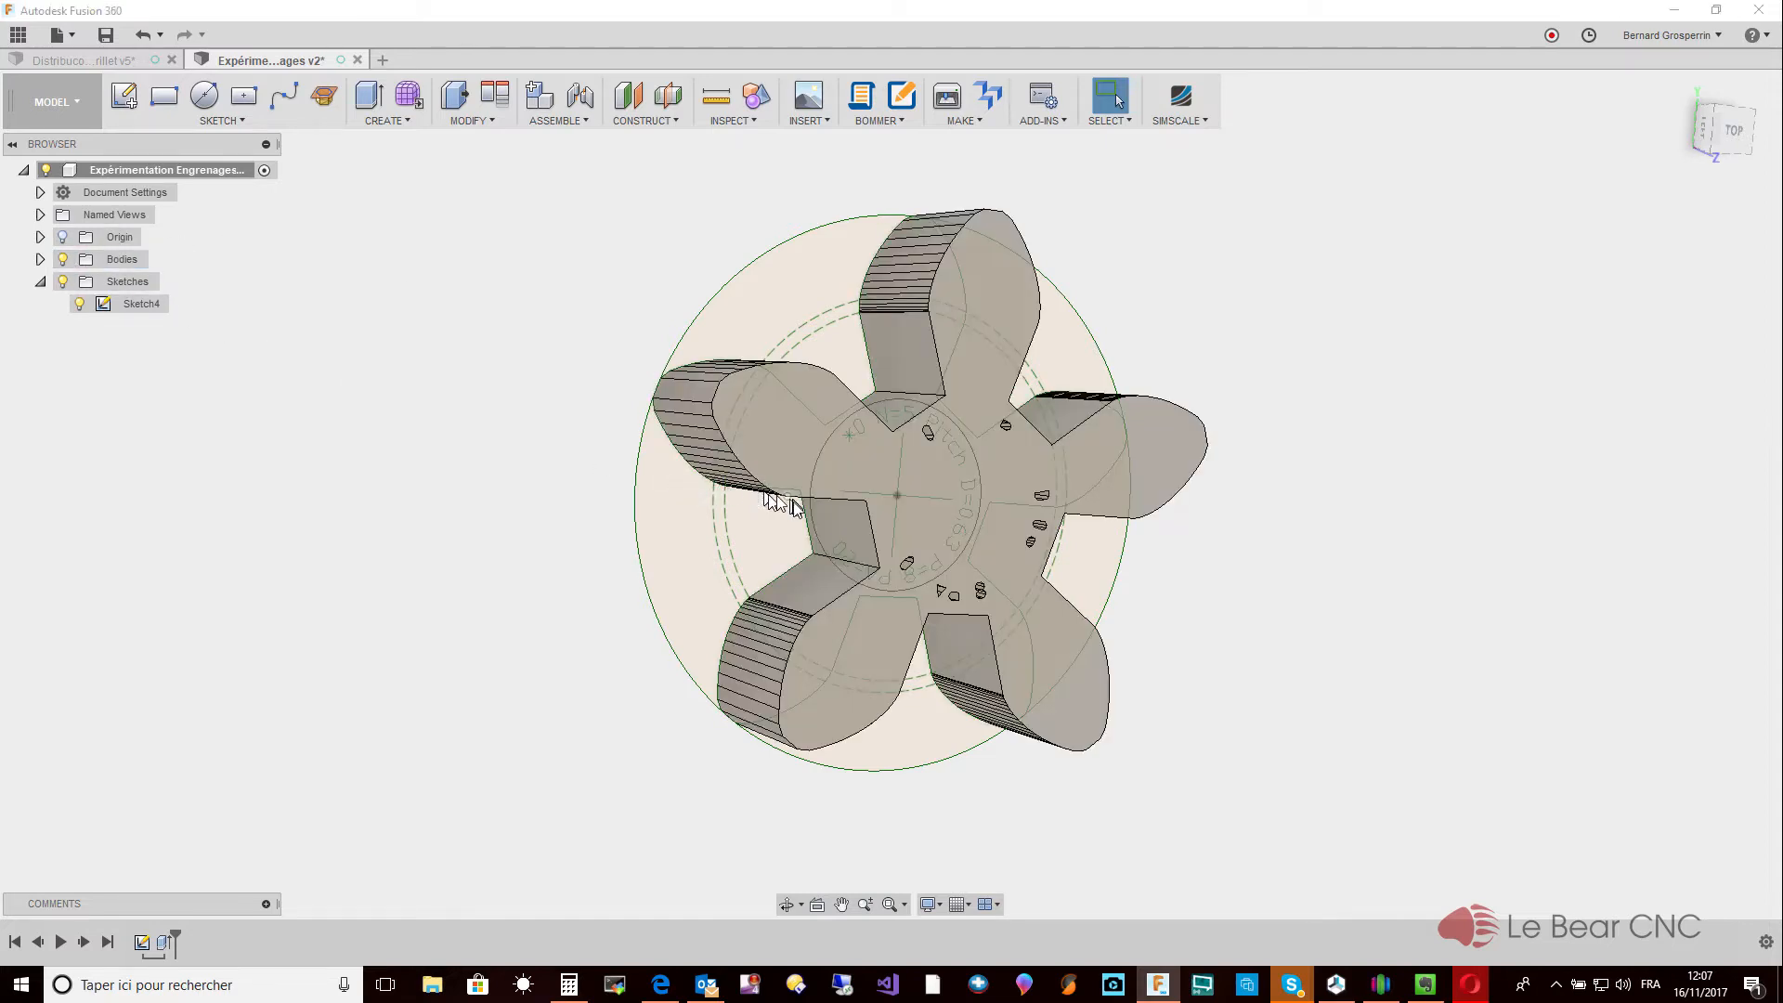
shift+middle_drag(627, 667, 649, 627)
click(868, 515)
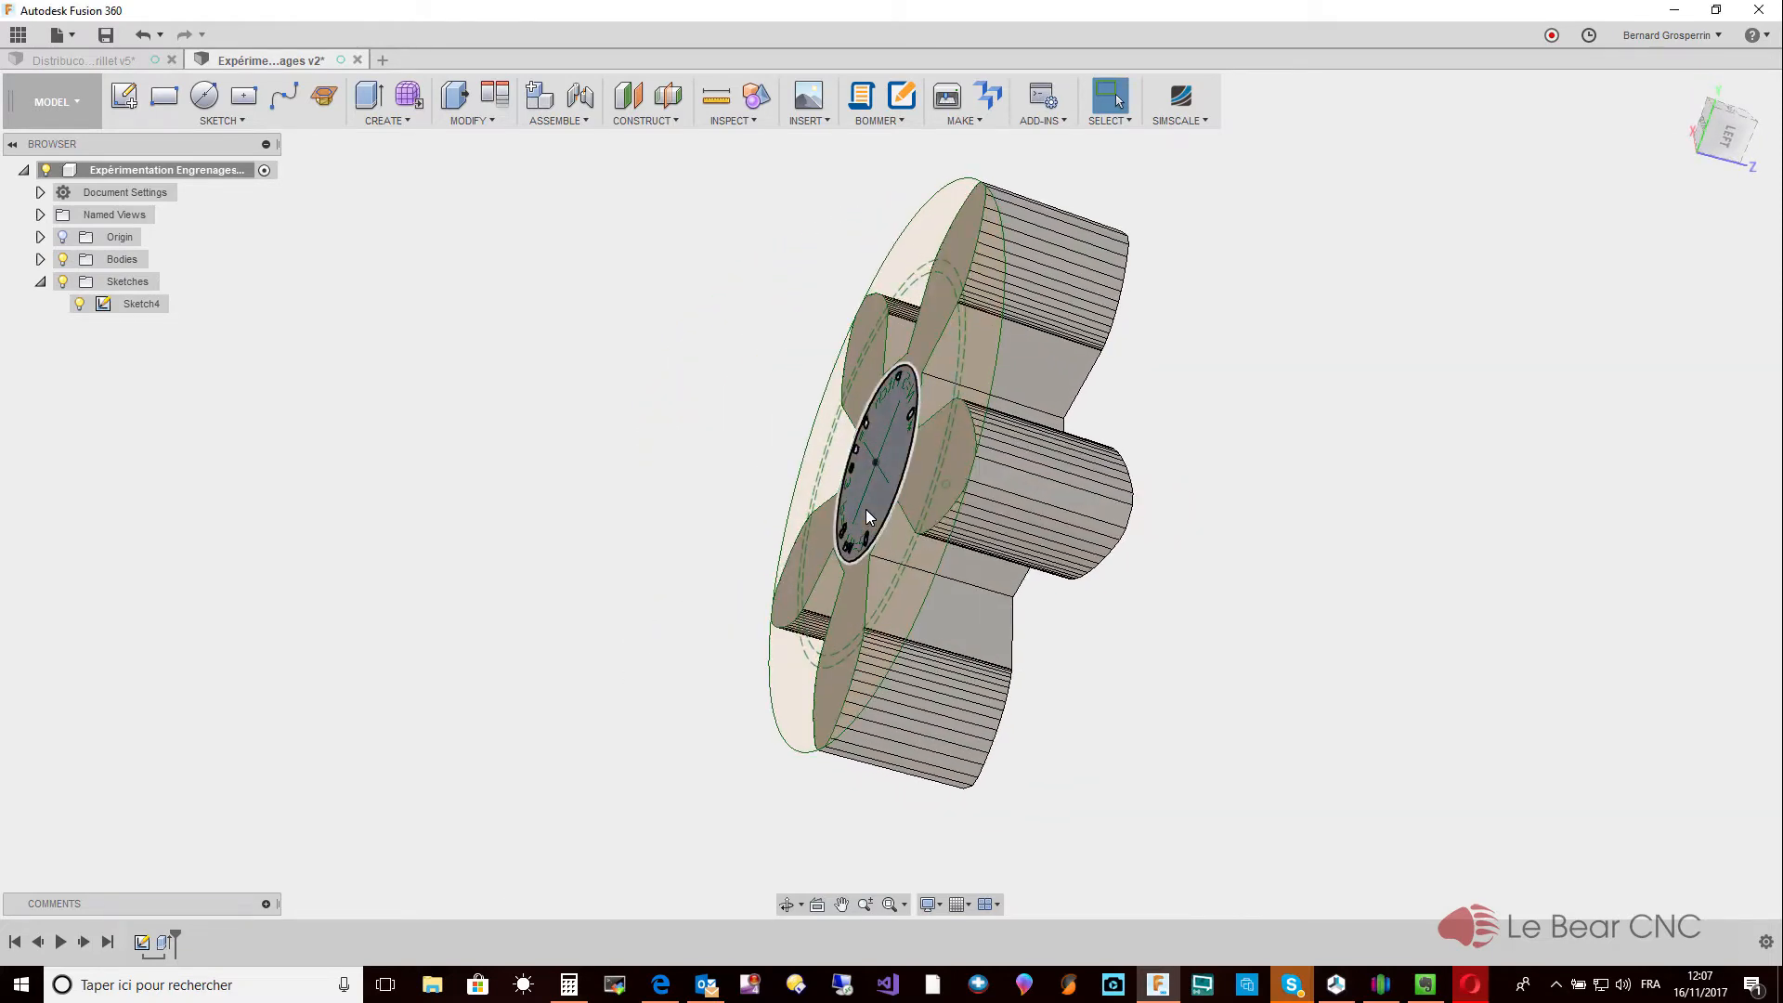
shift+middle_drag(868, 516, 866, 509)
right_click(866, 509)
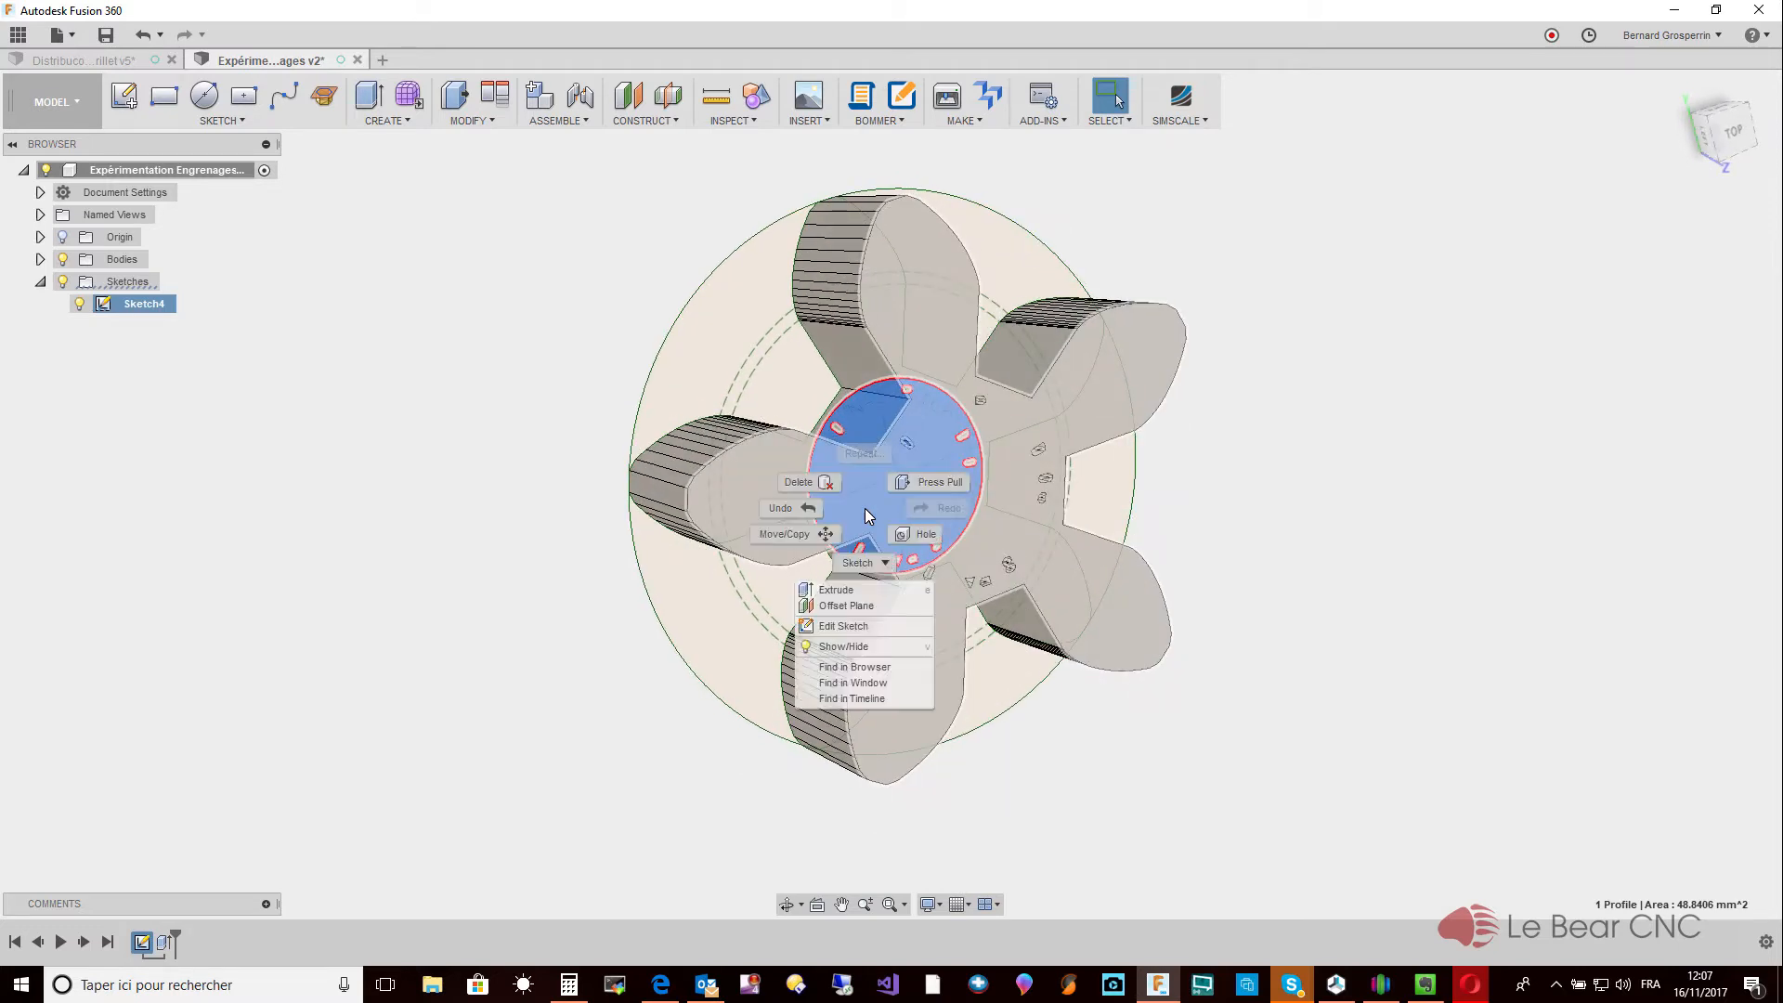
click(954, 490)
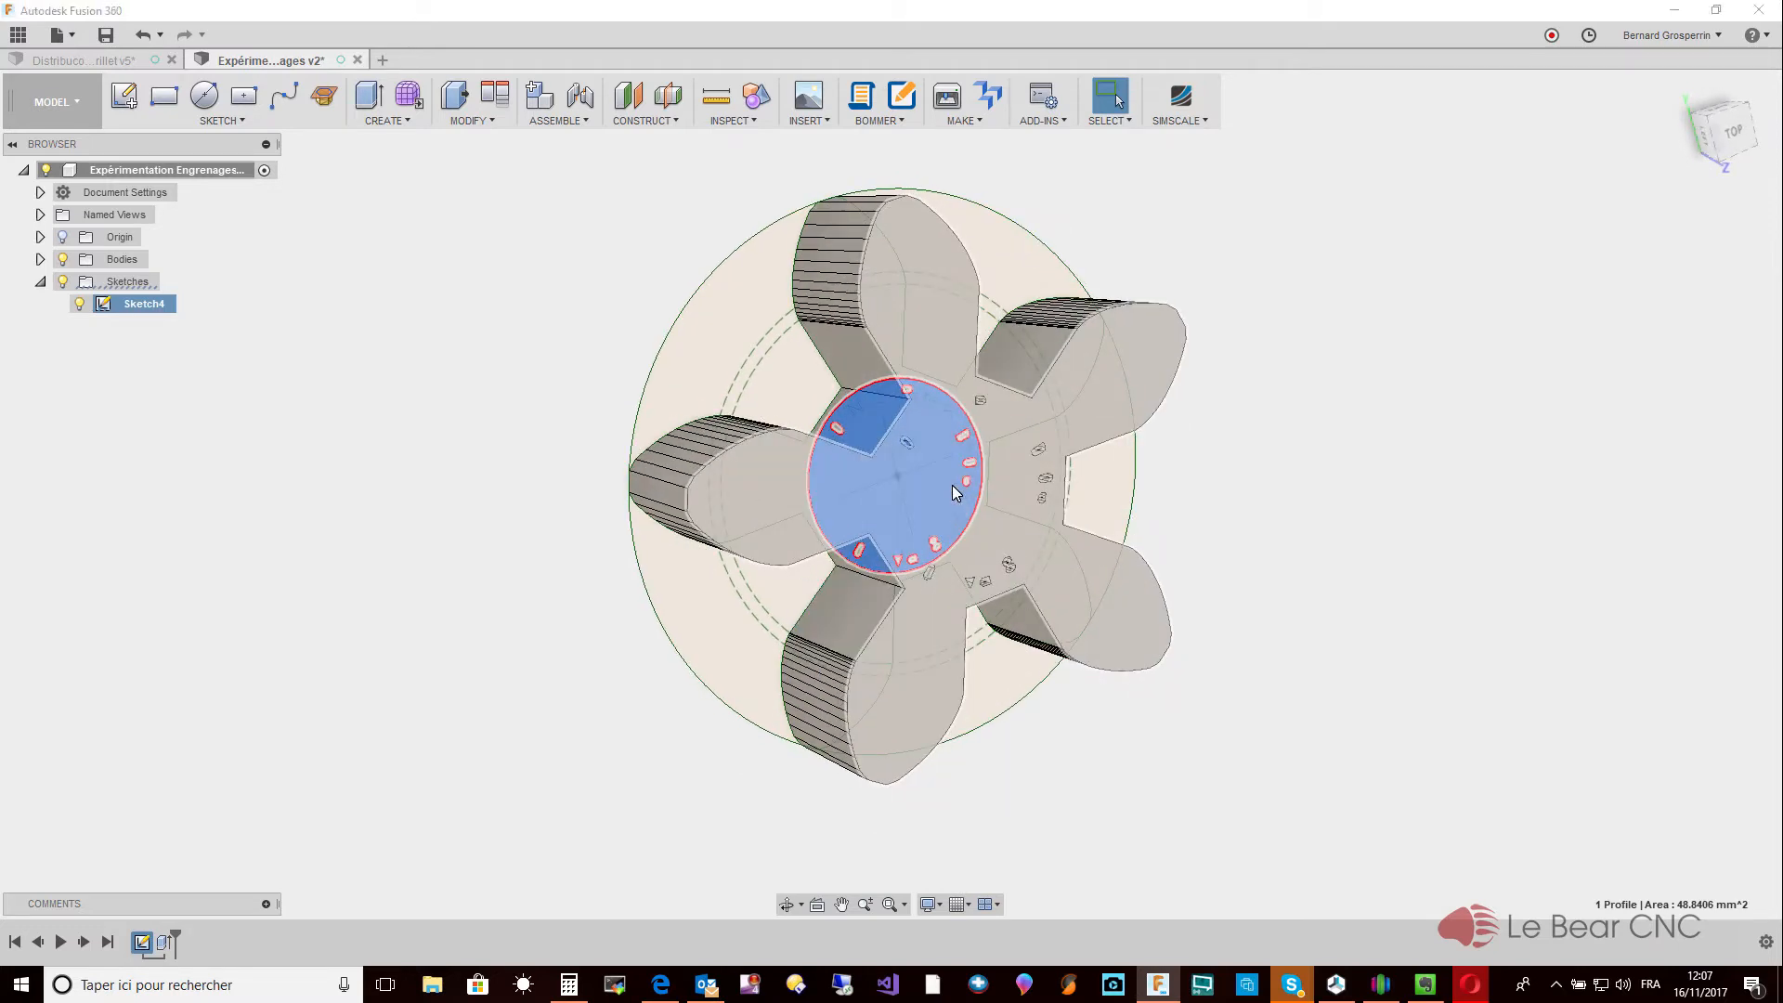
shift+middle_drag(952, 485, 952, 485)
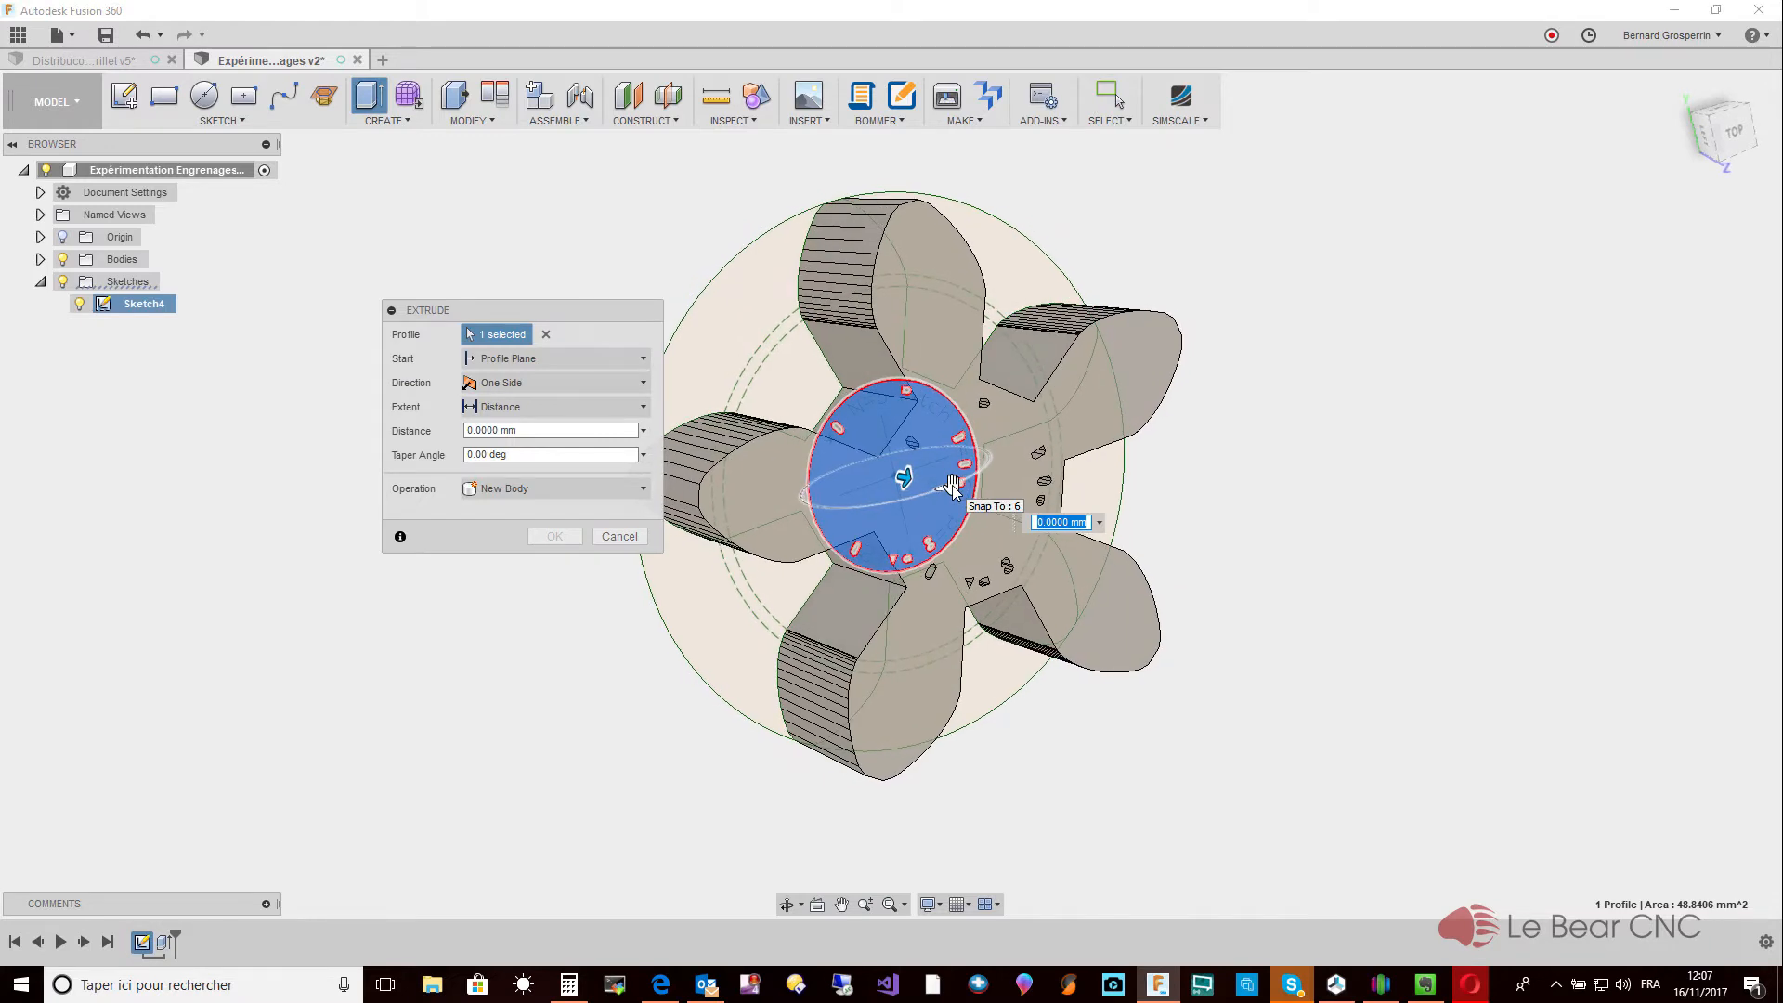
drag(905, 482, 971, 502)
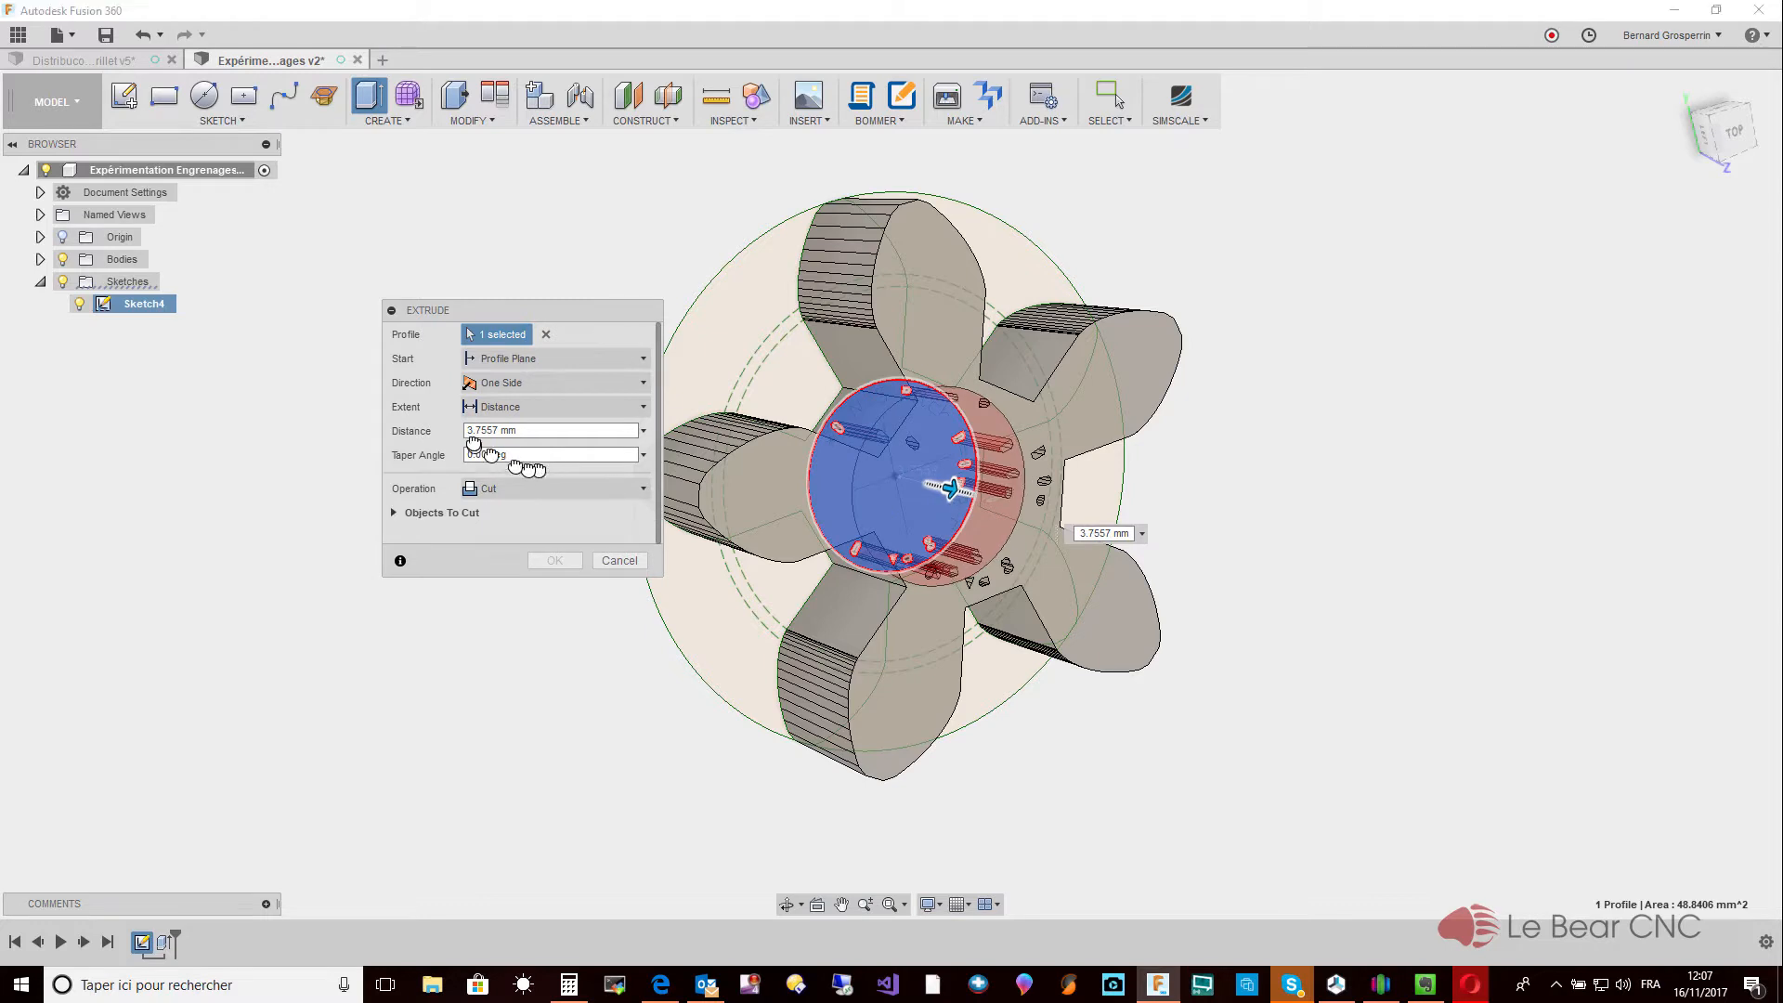
click(642, 488)
click(514, 523)
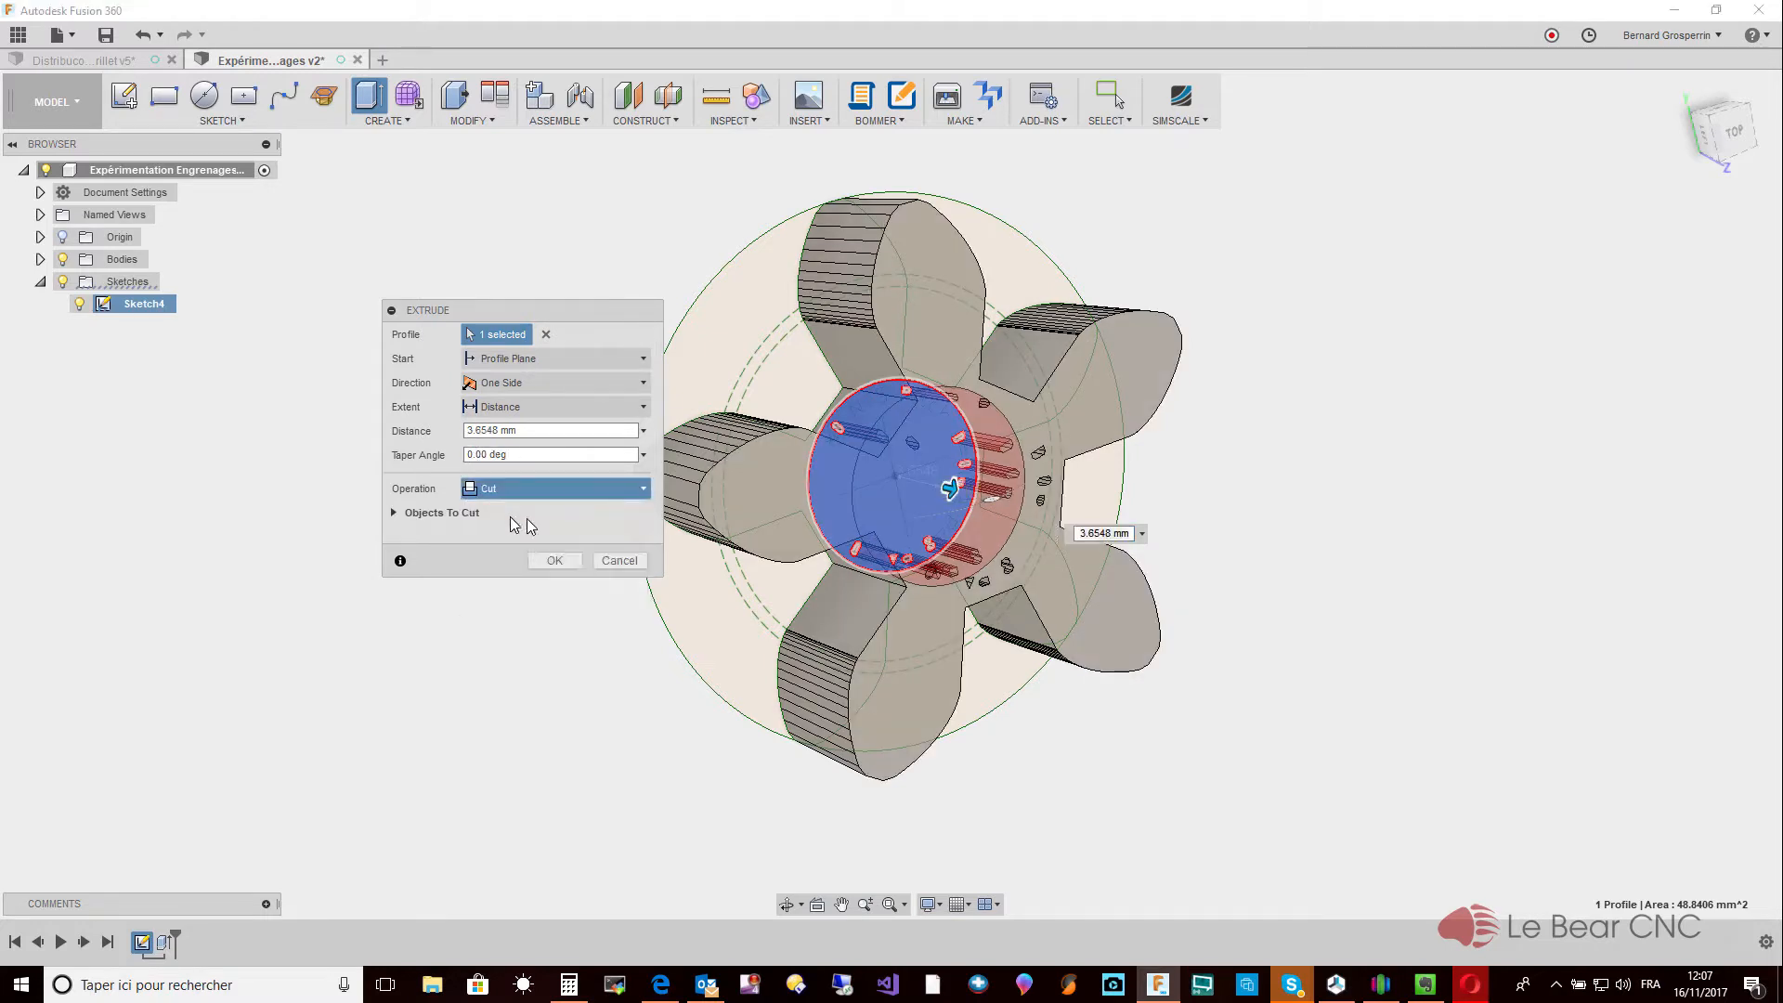
drag(957, 495, 1163, 558)
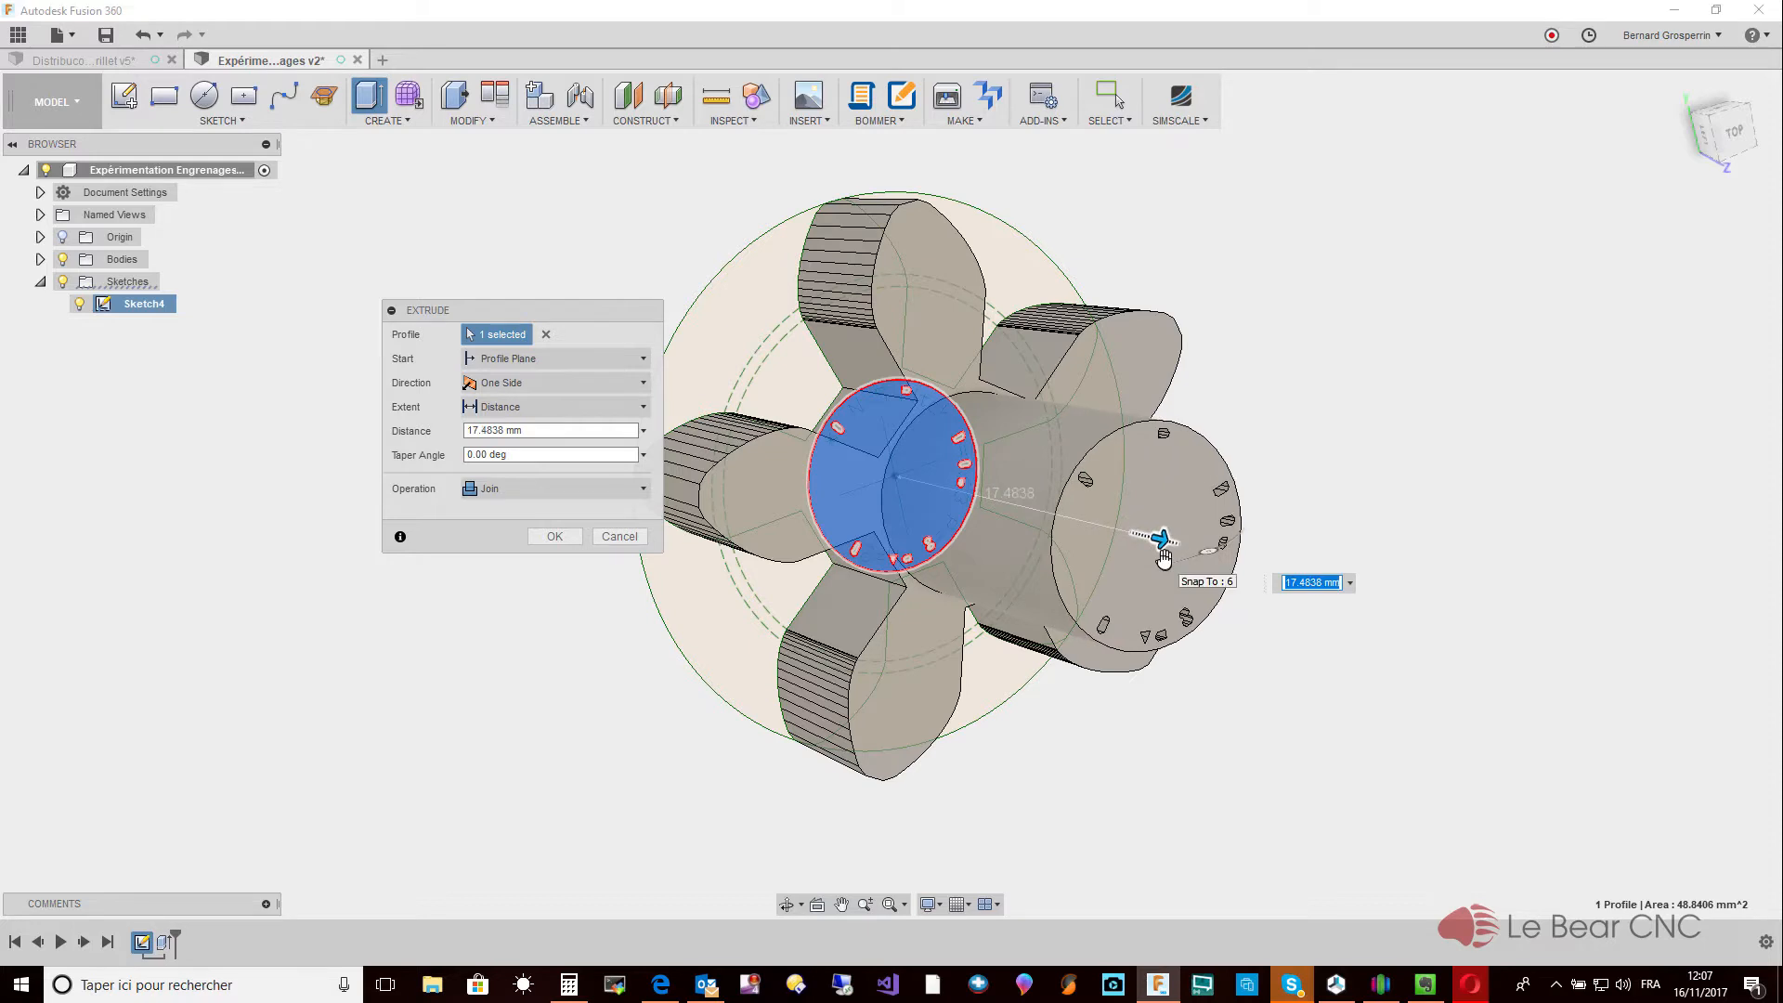
key(Return)
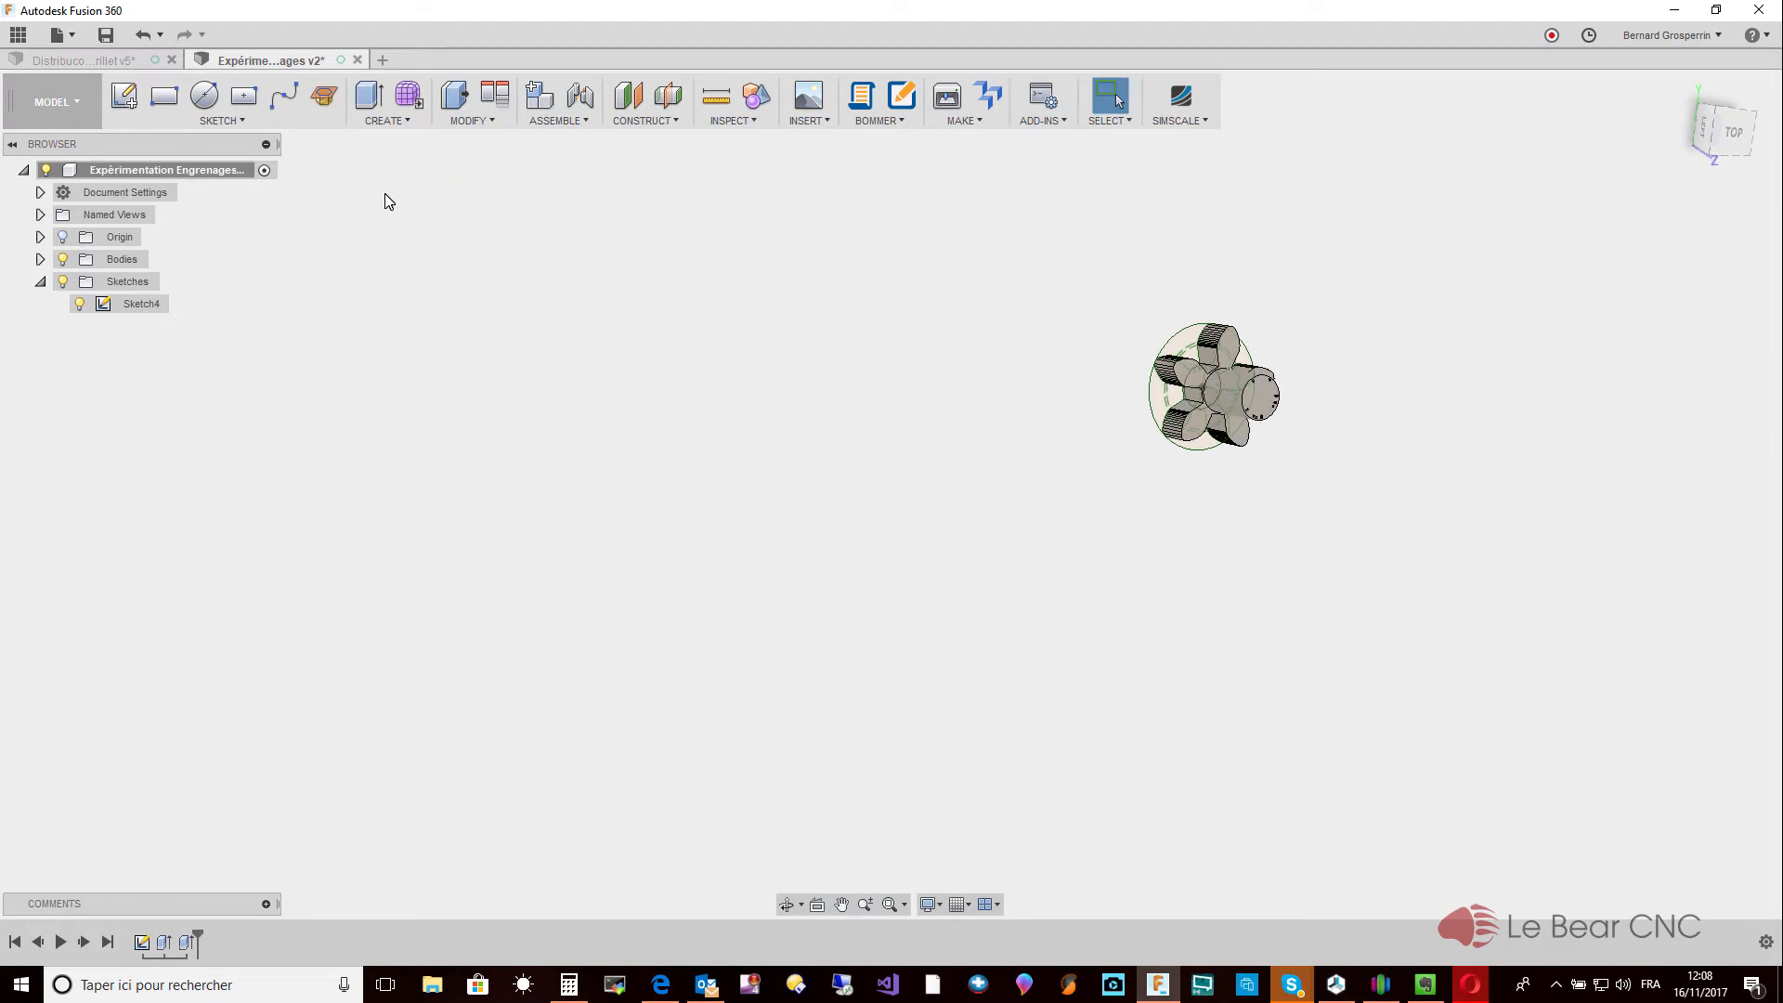
Switch to Gear Generator and download the 45-tooth gear #1 as an SVG with the free option.
click(1467, 986)
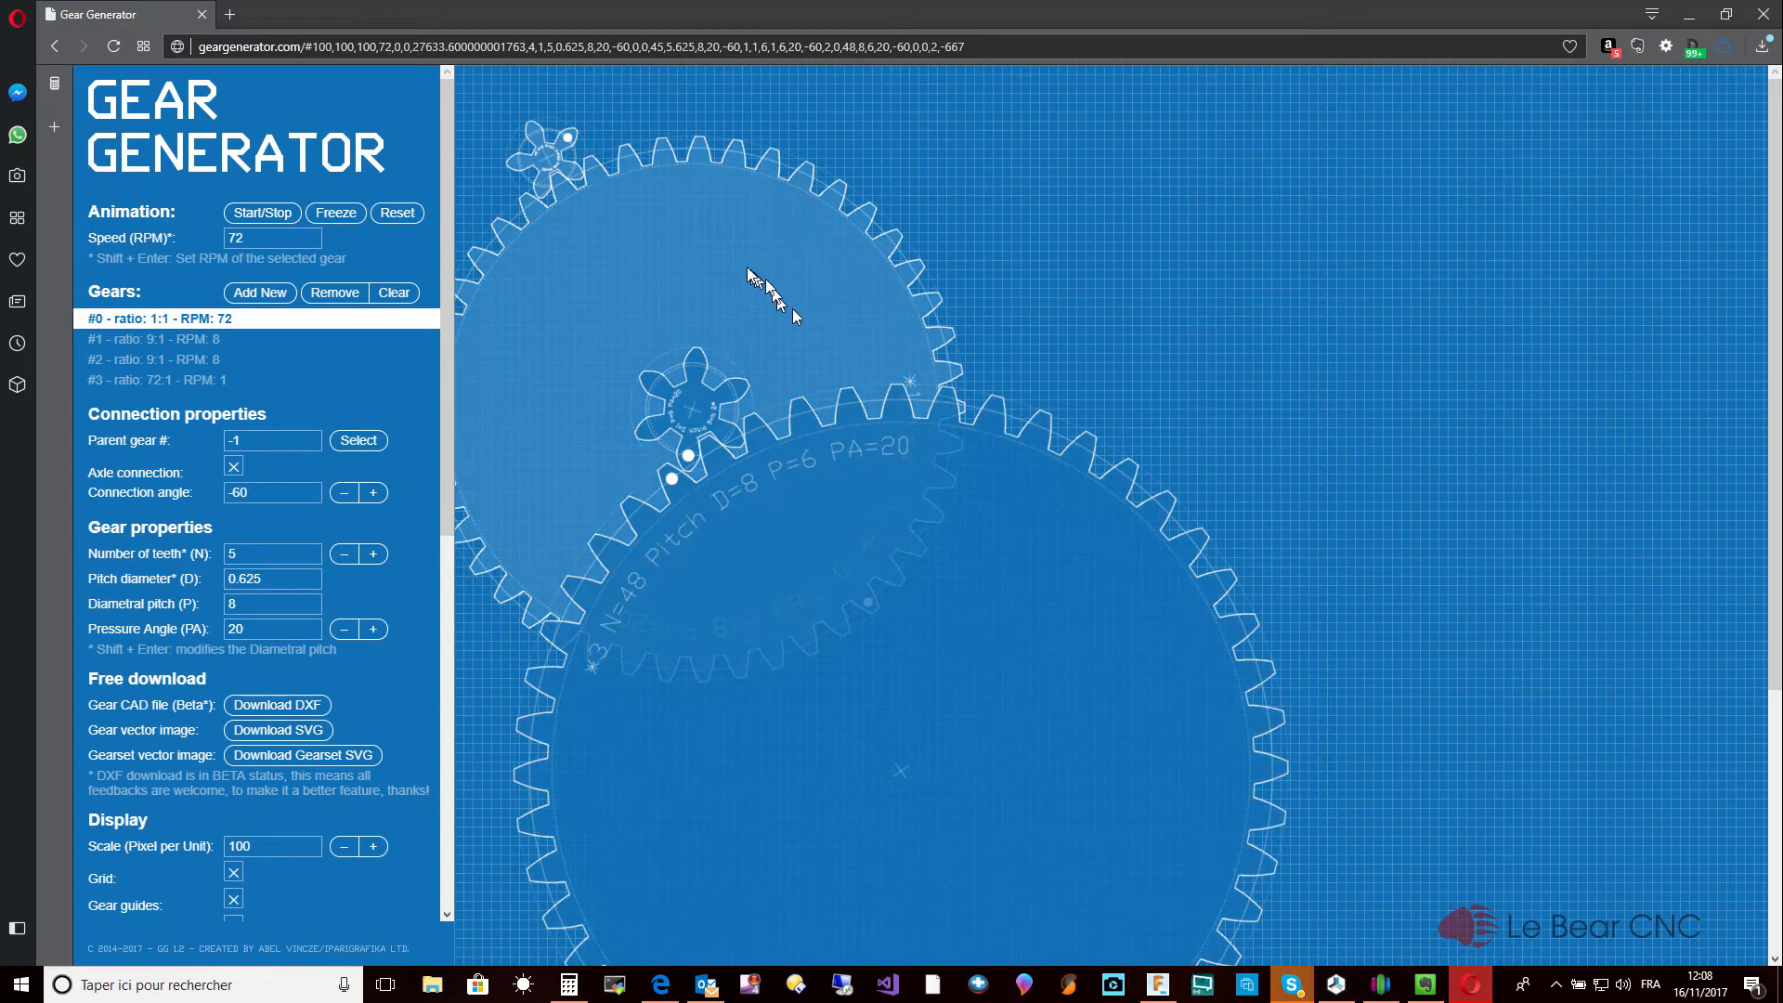
click(746, 265)
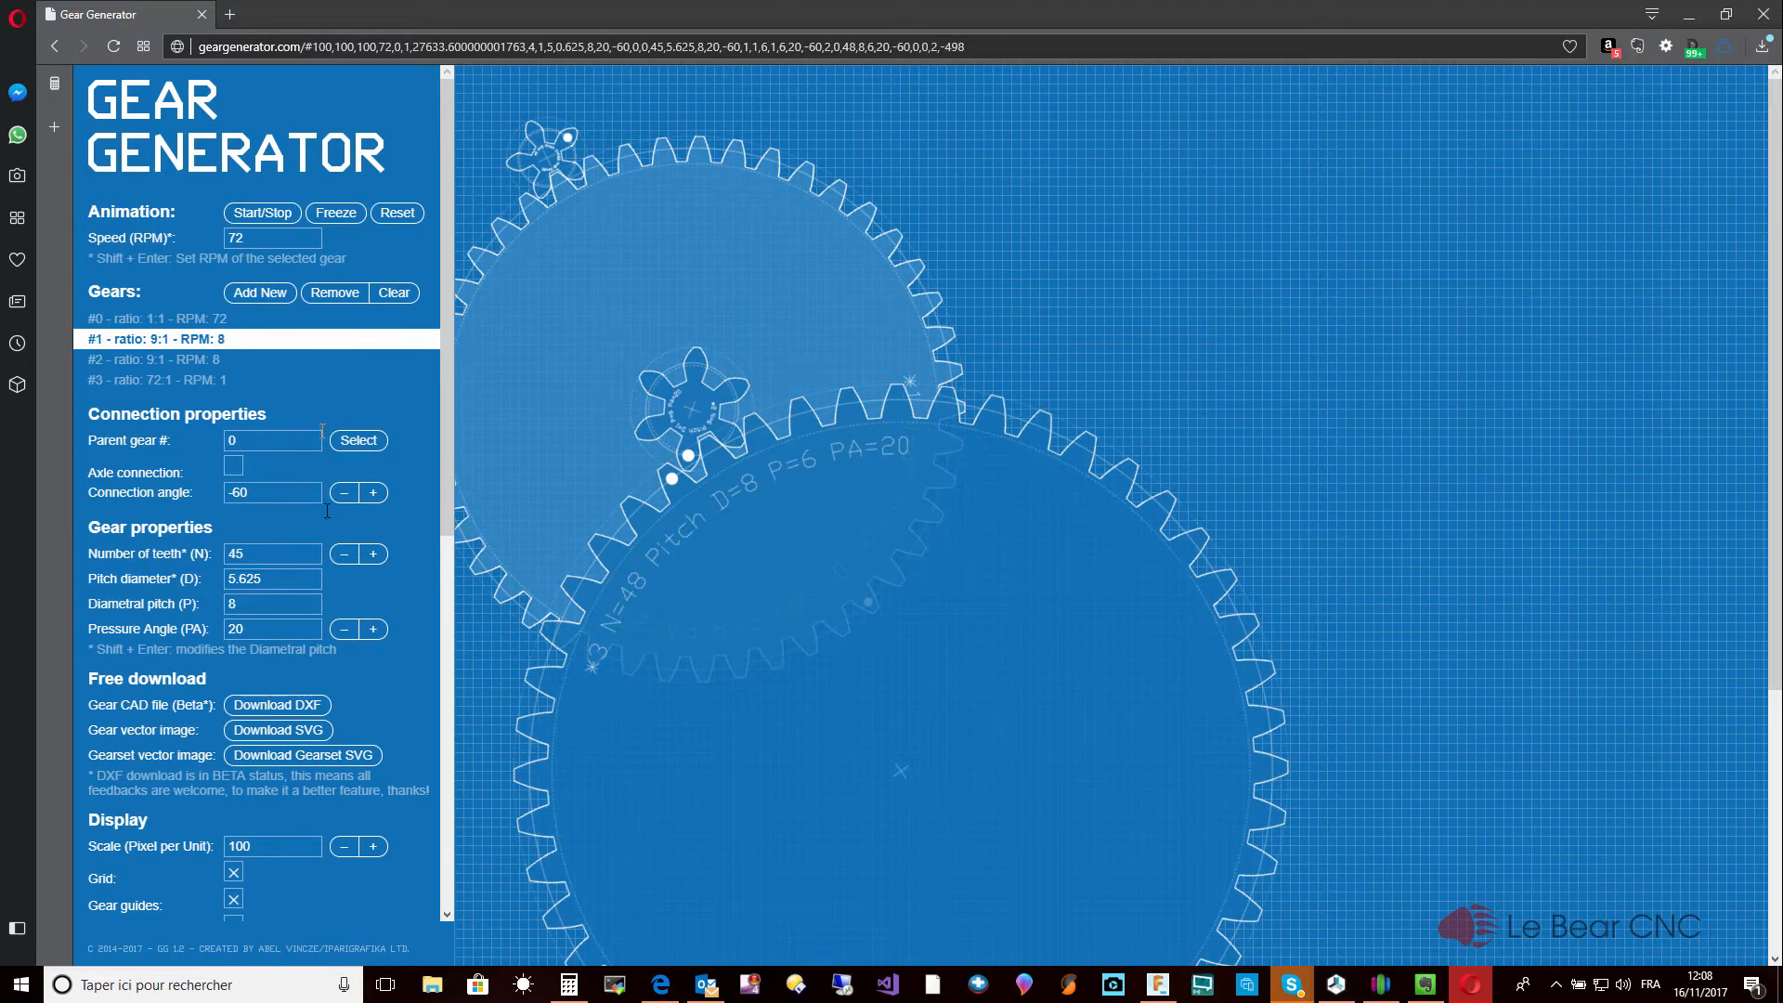
click(295, 730)
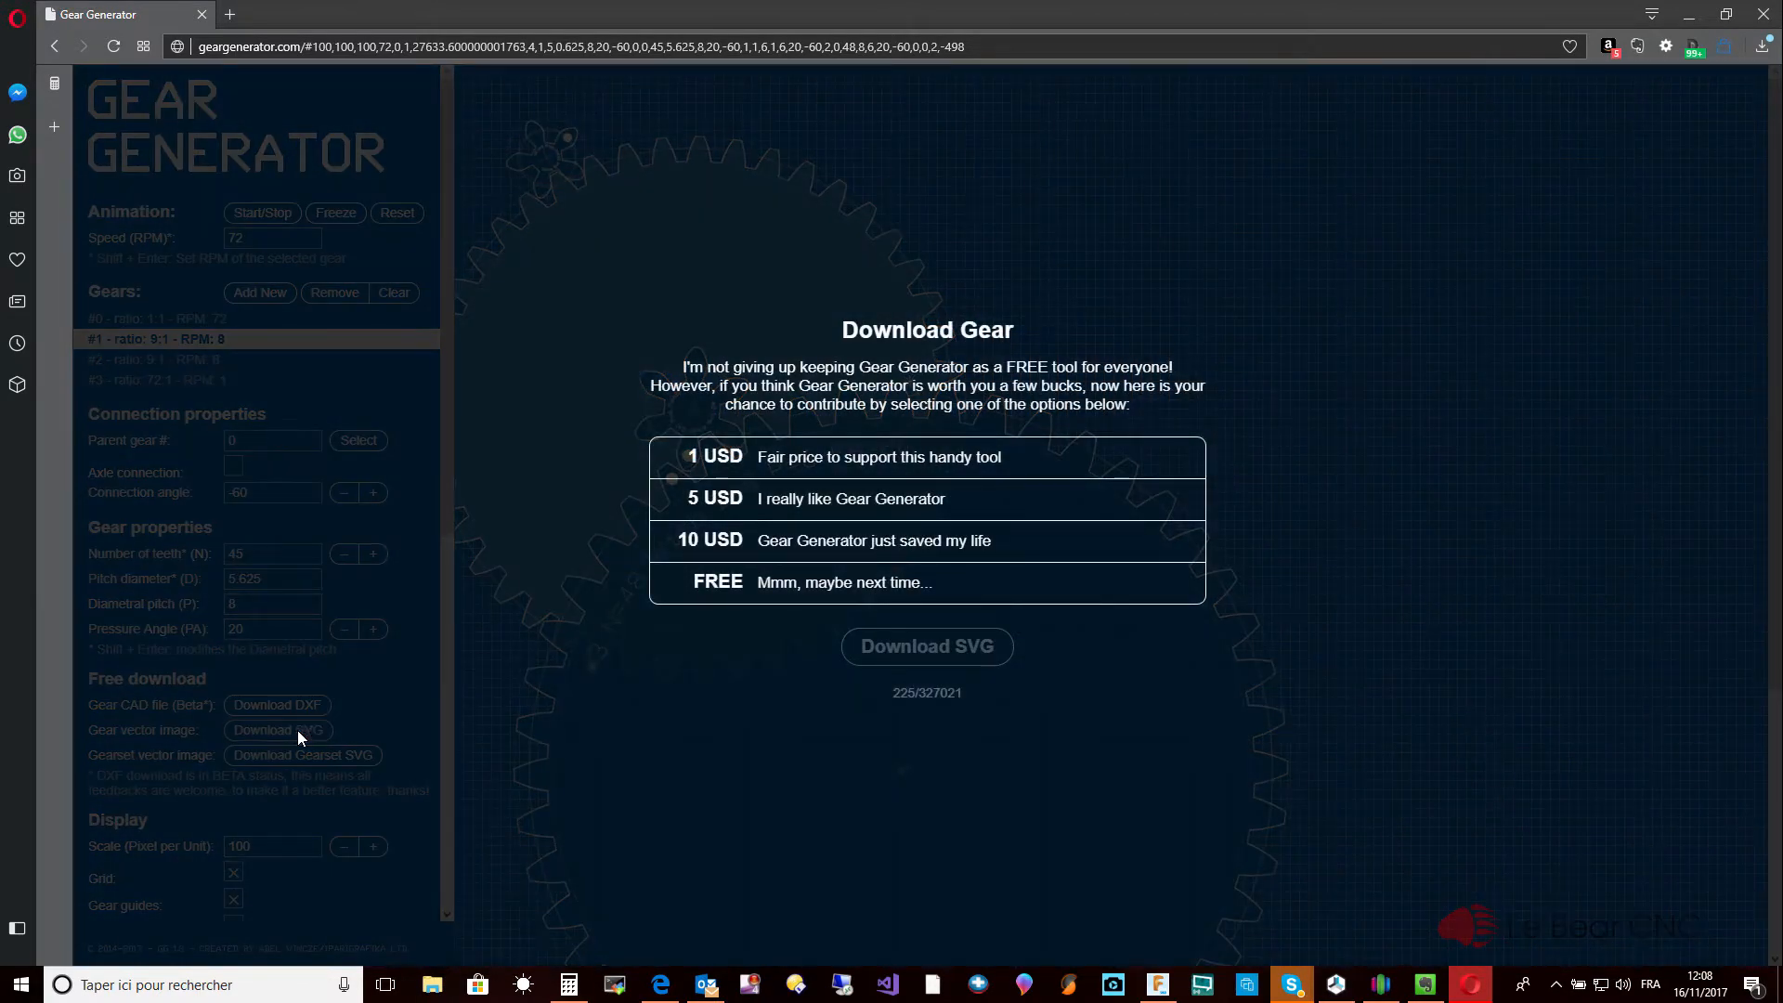
click(801, 586)
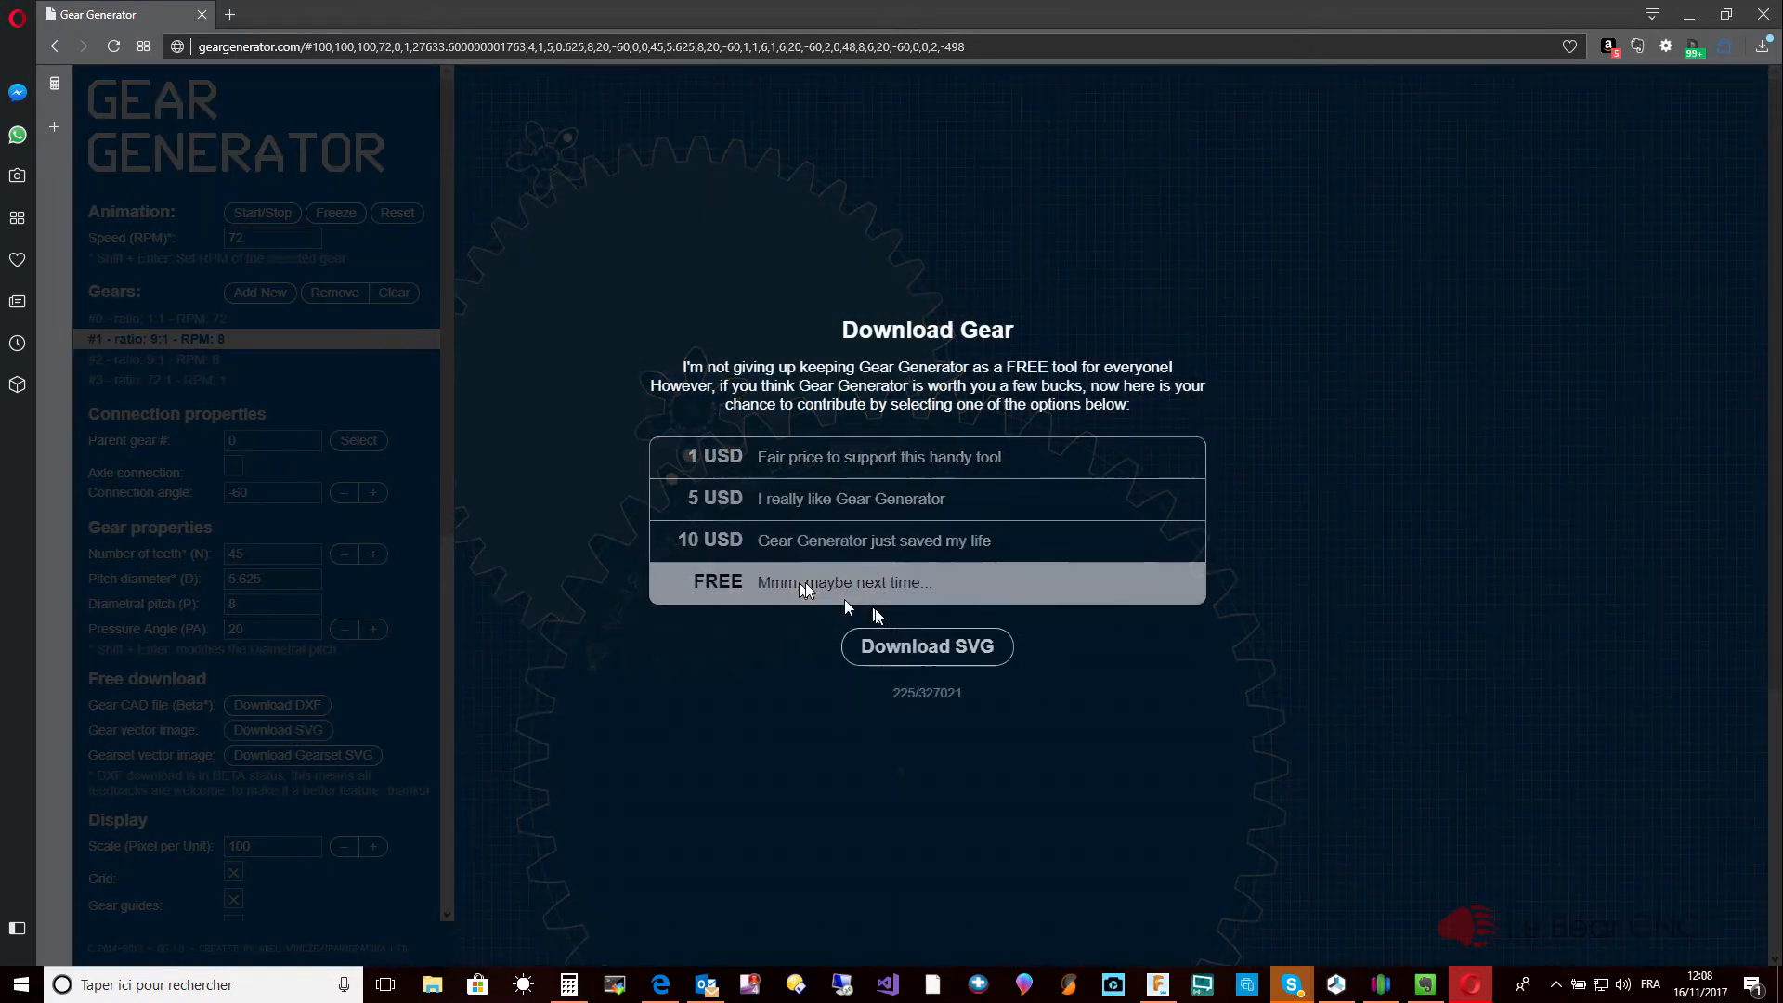
click(915, 646)
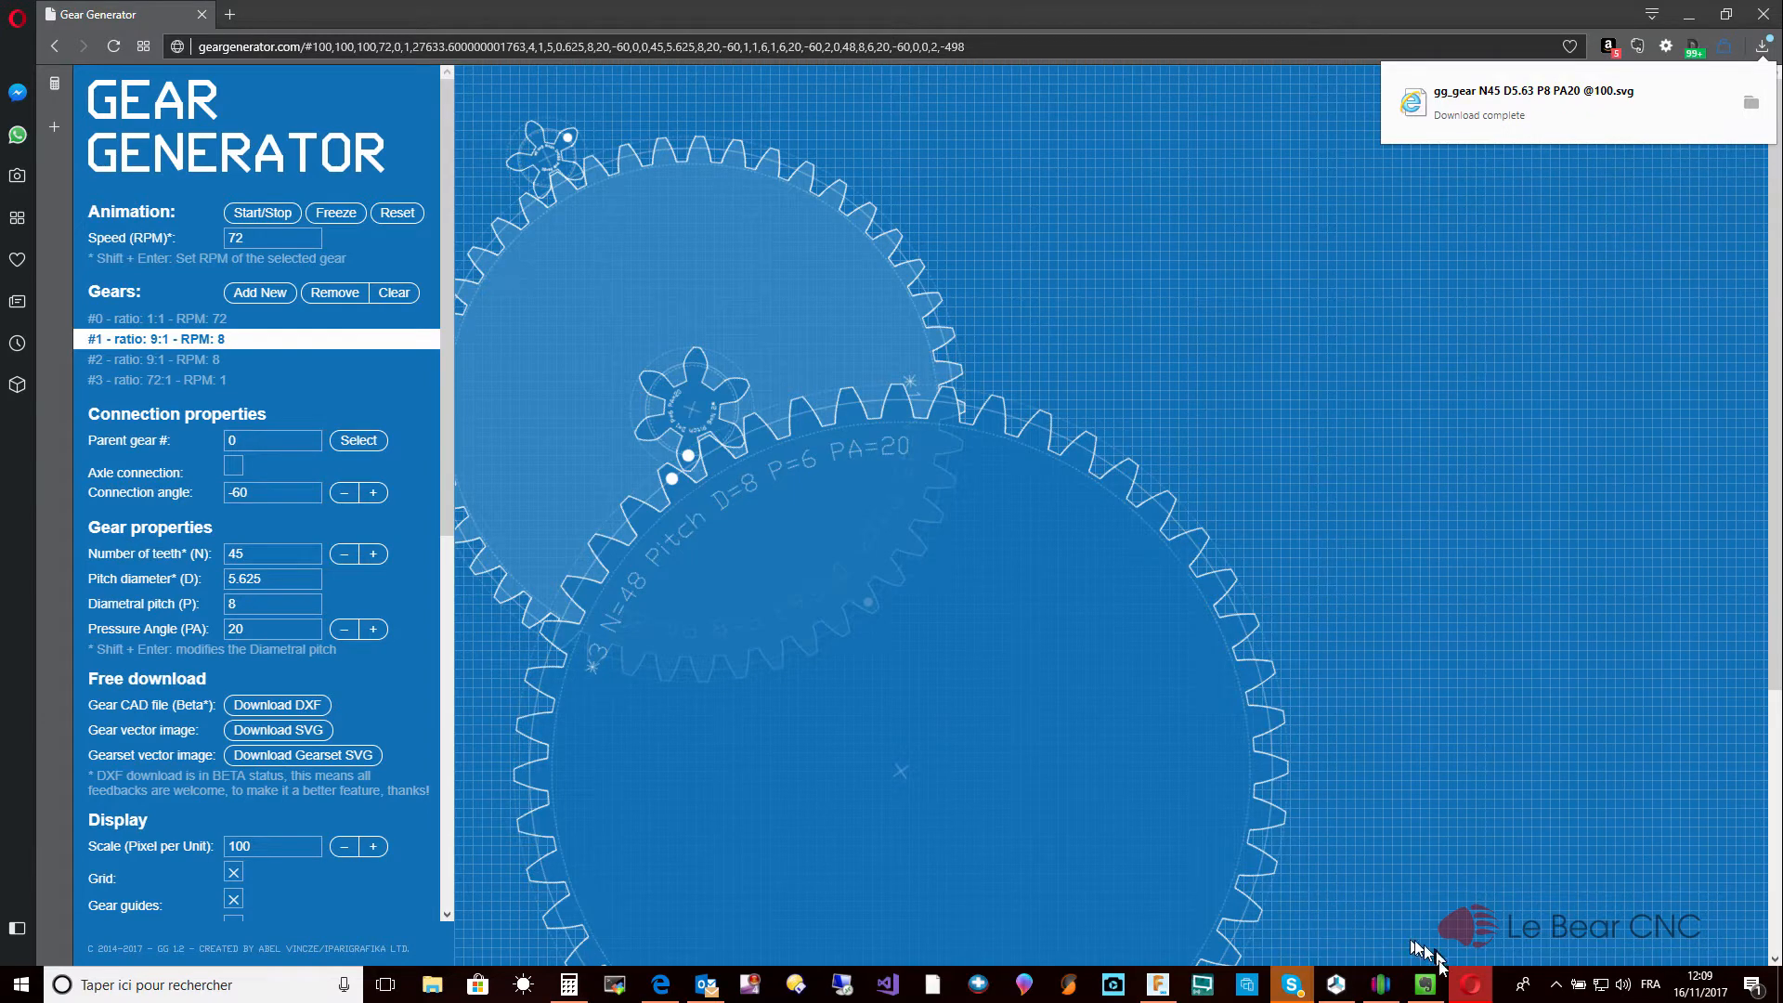
click(1158, 987)
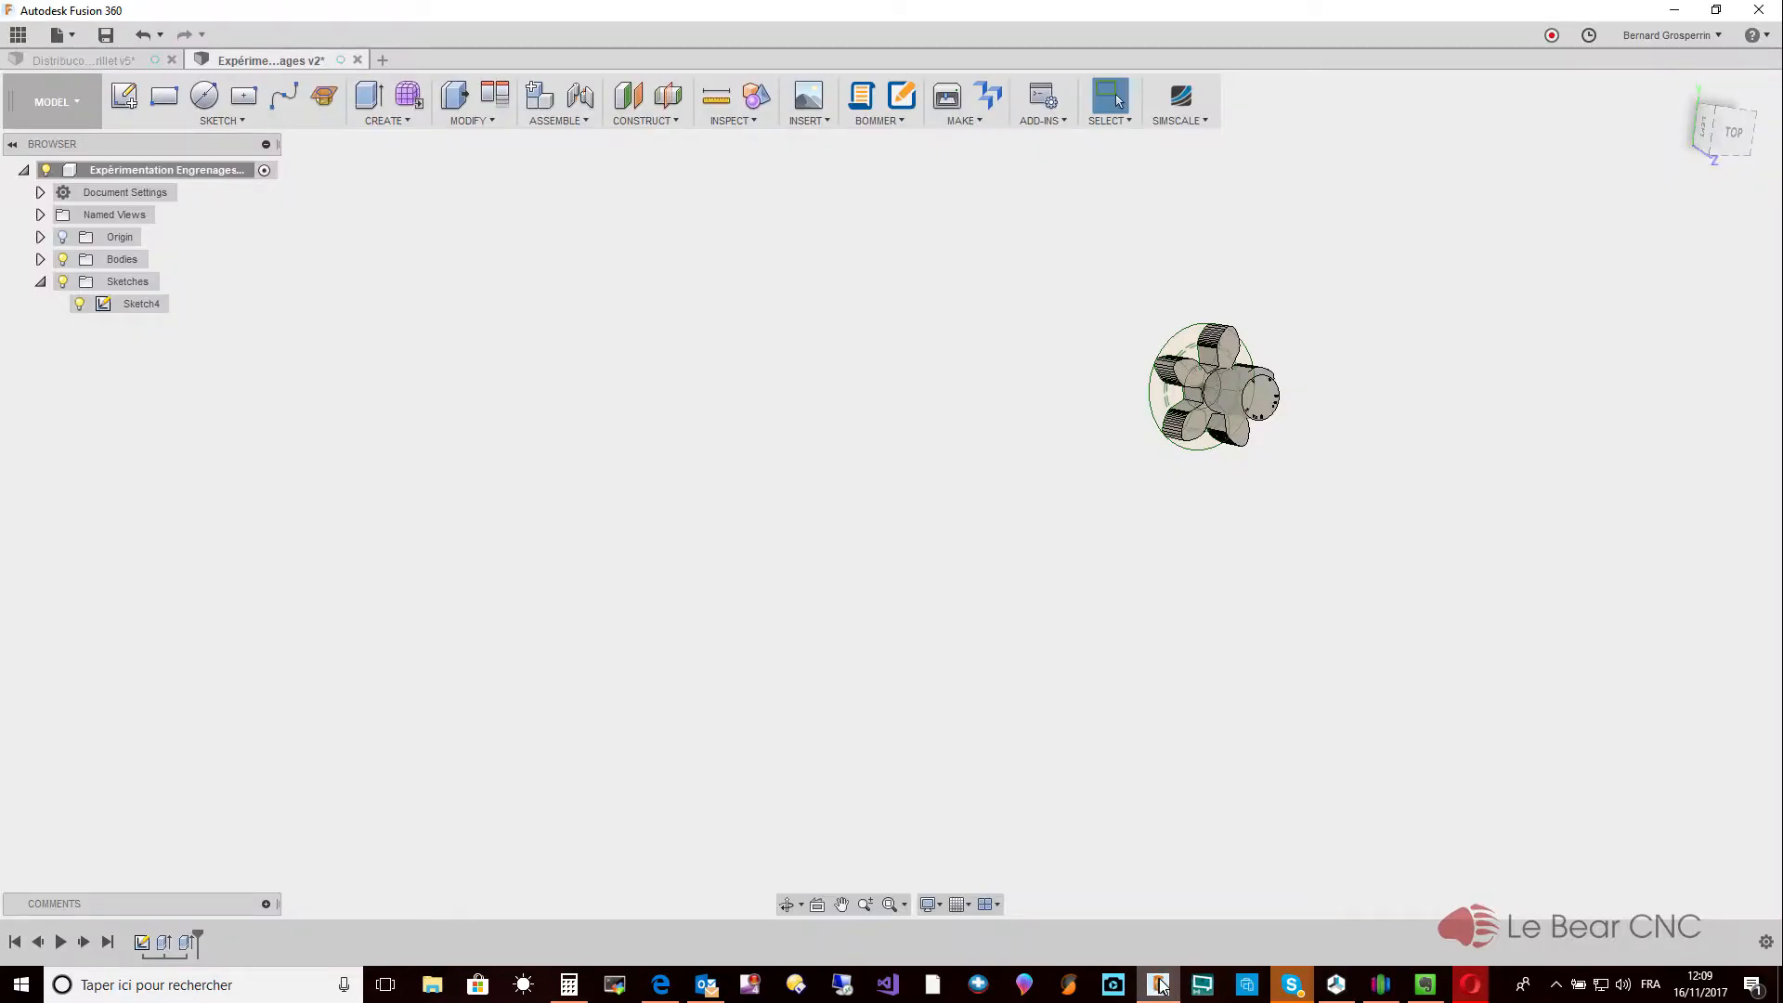
click(833, 128)
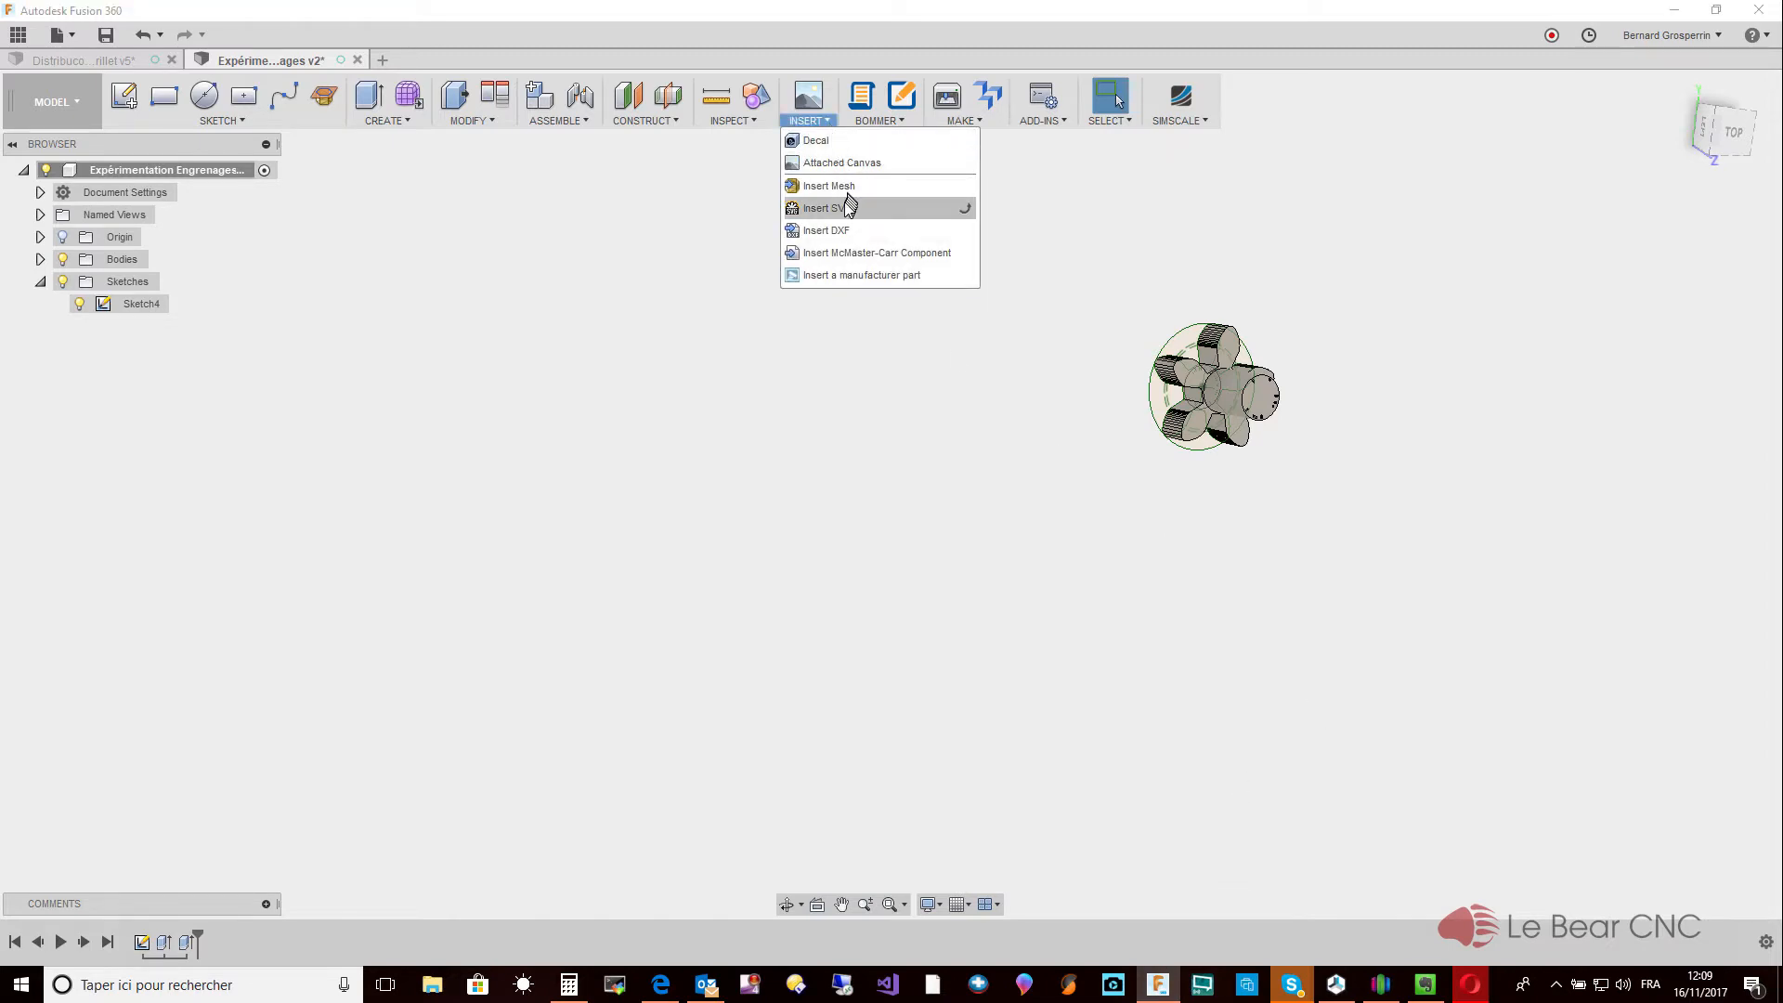
click(843, 210)
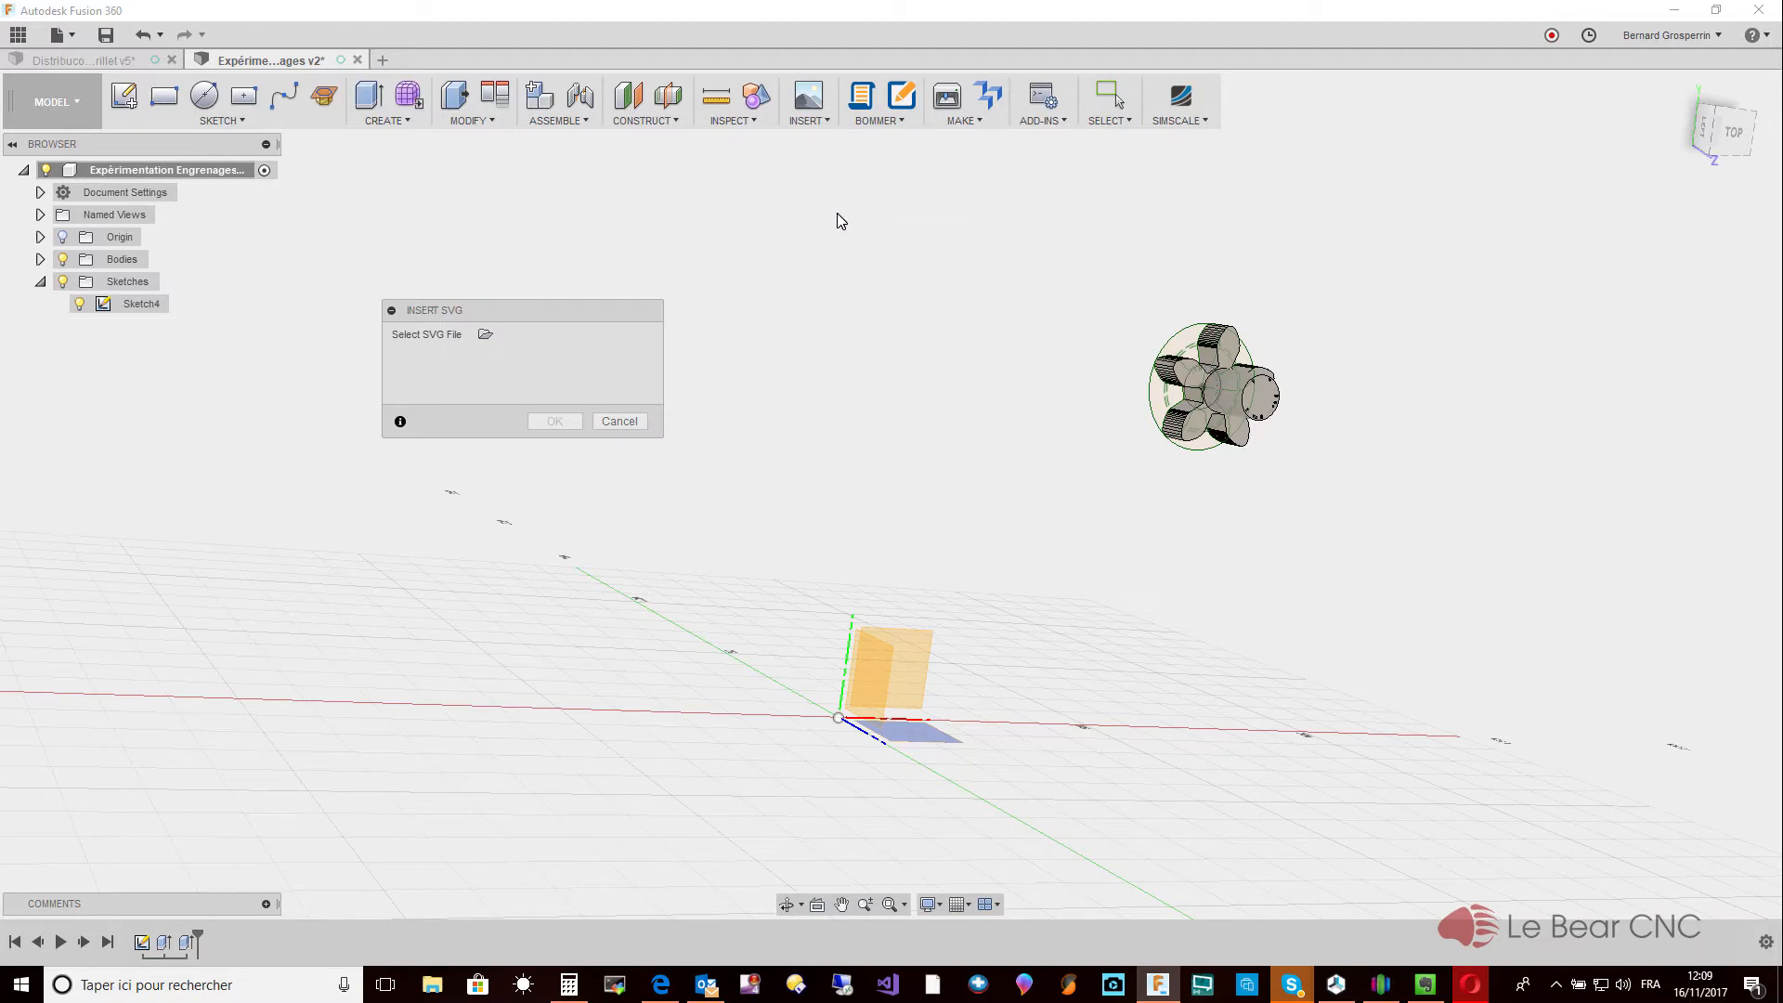
click(485, 336)
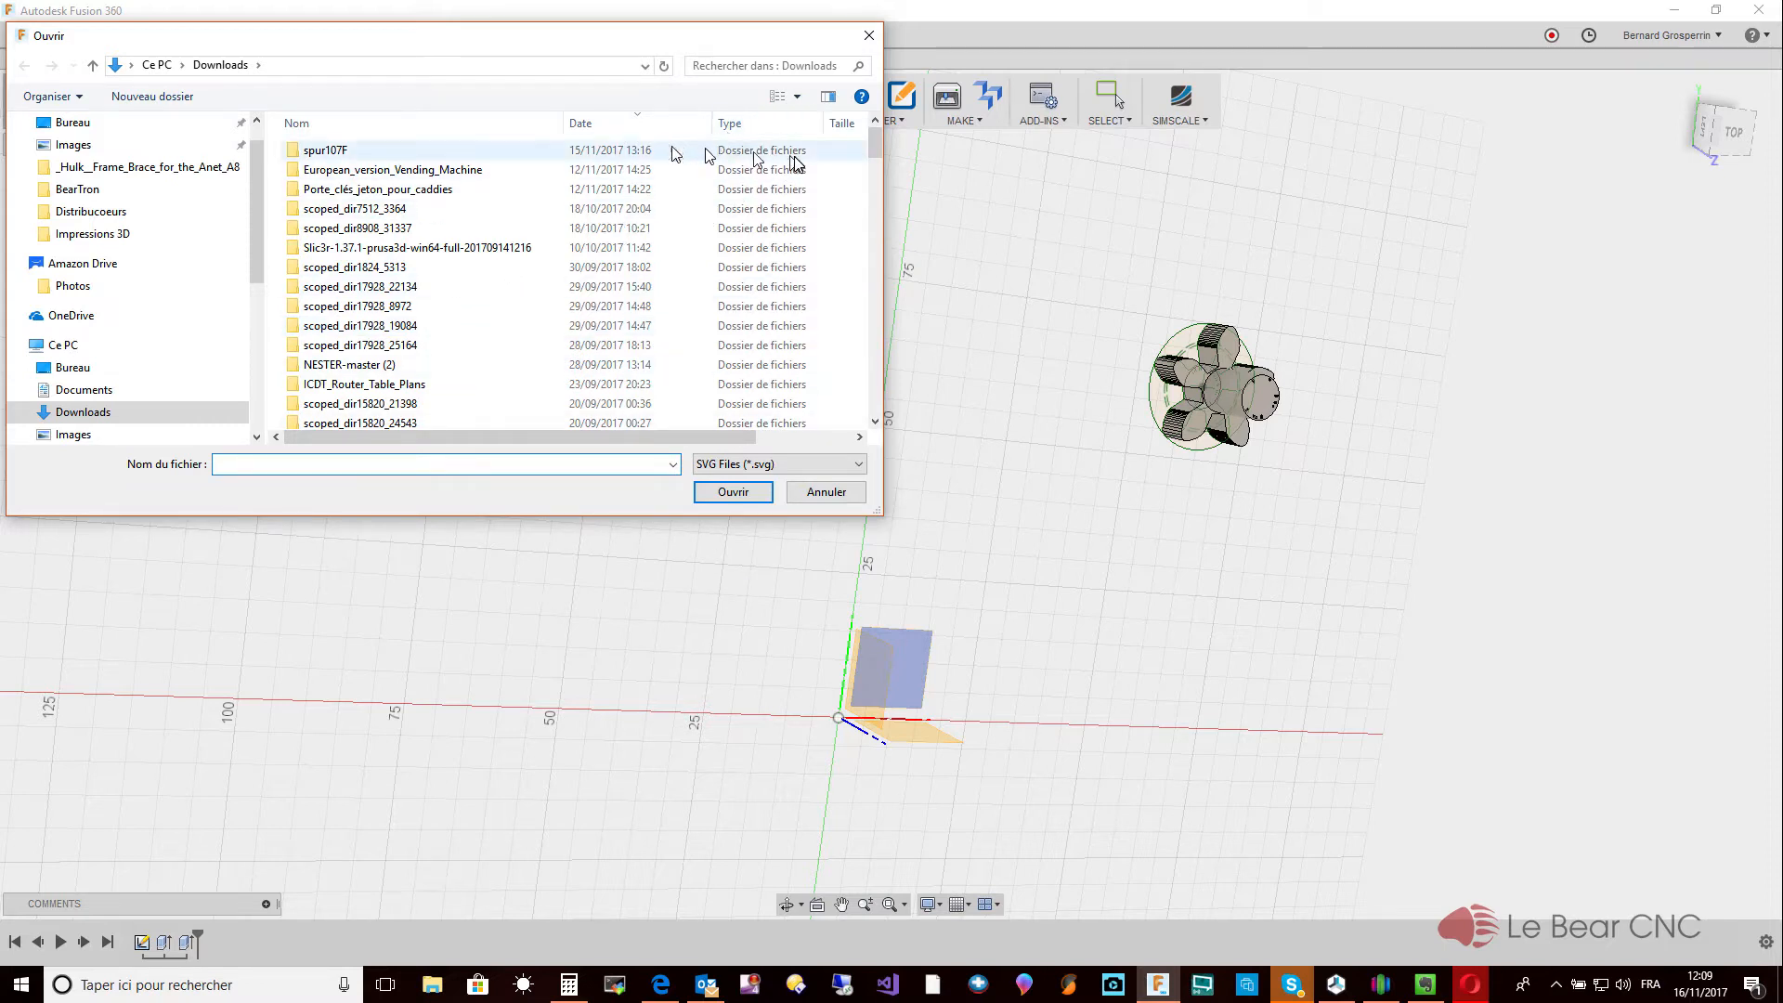
drag(871, 138, 841, 401)
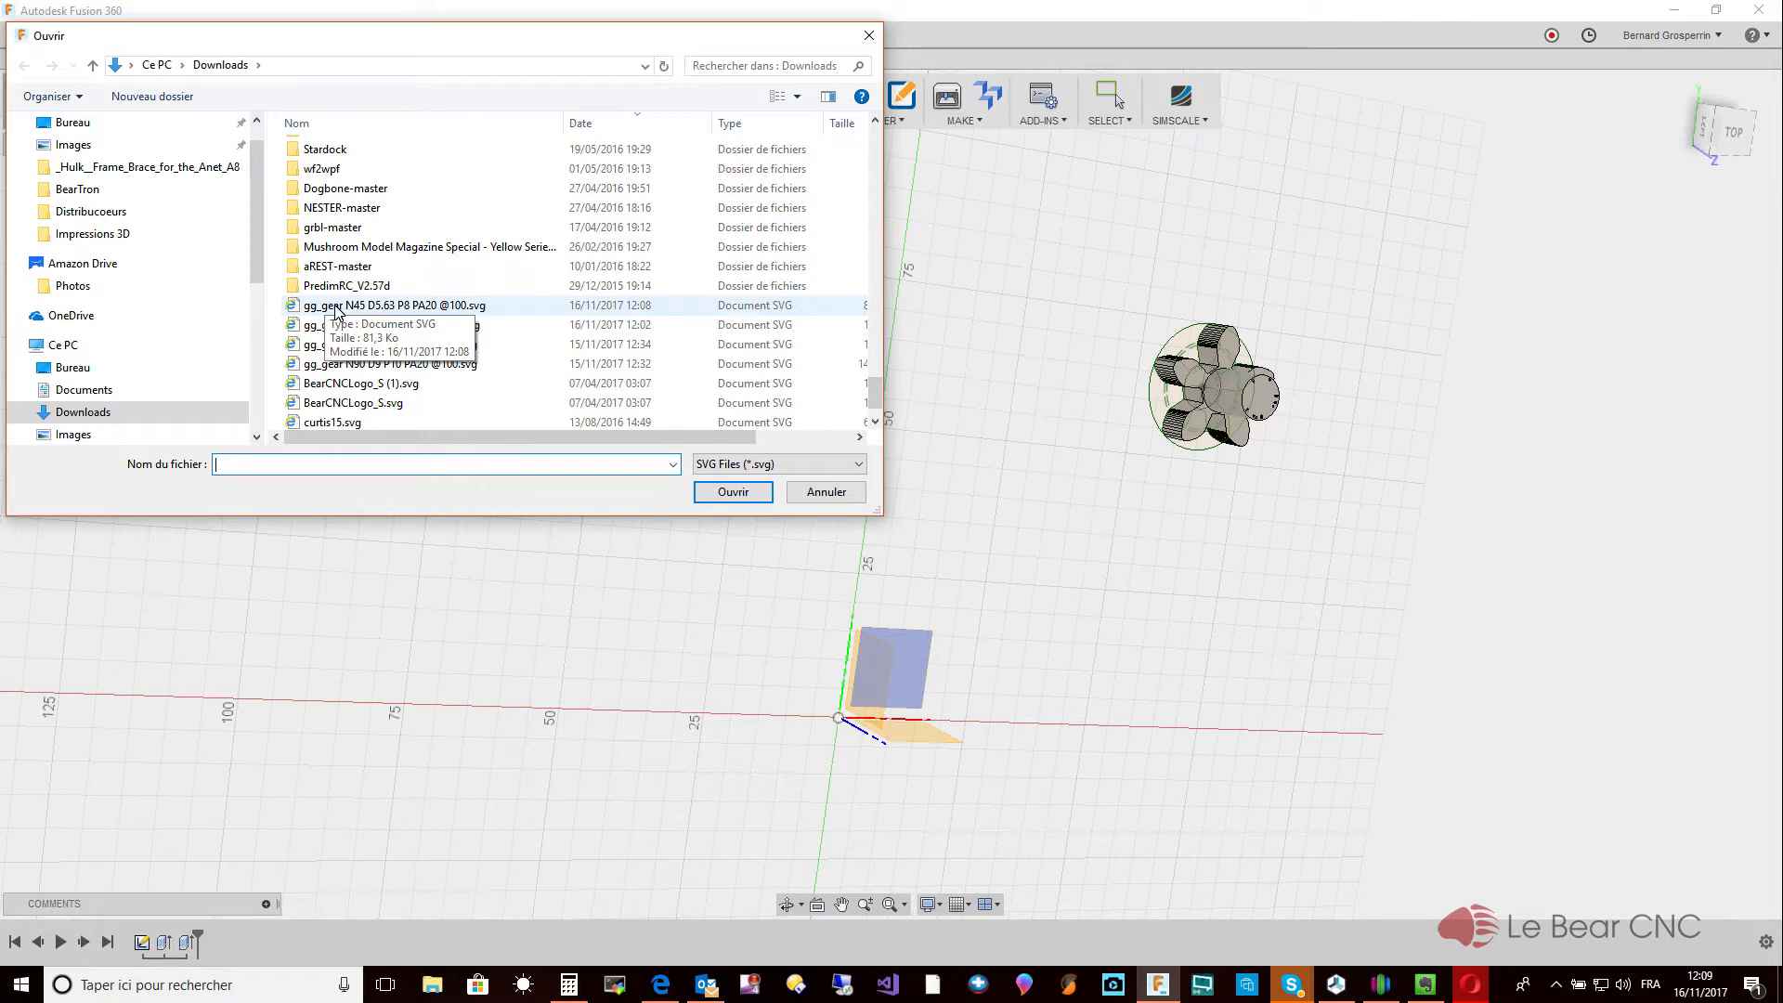
click(336, 307)
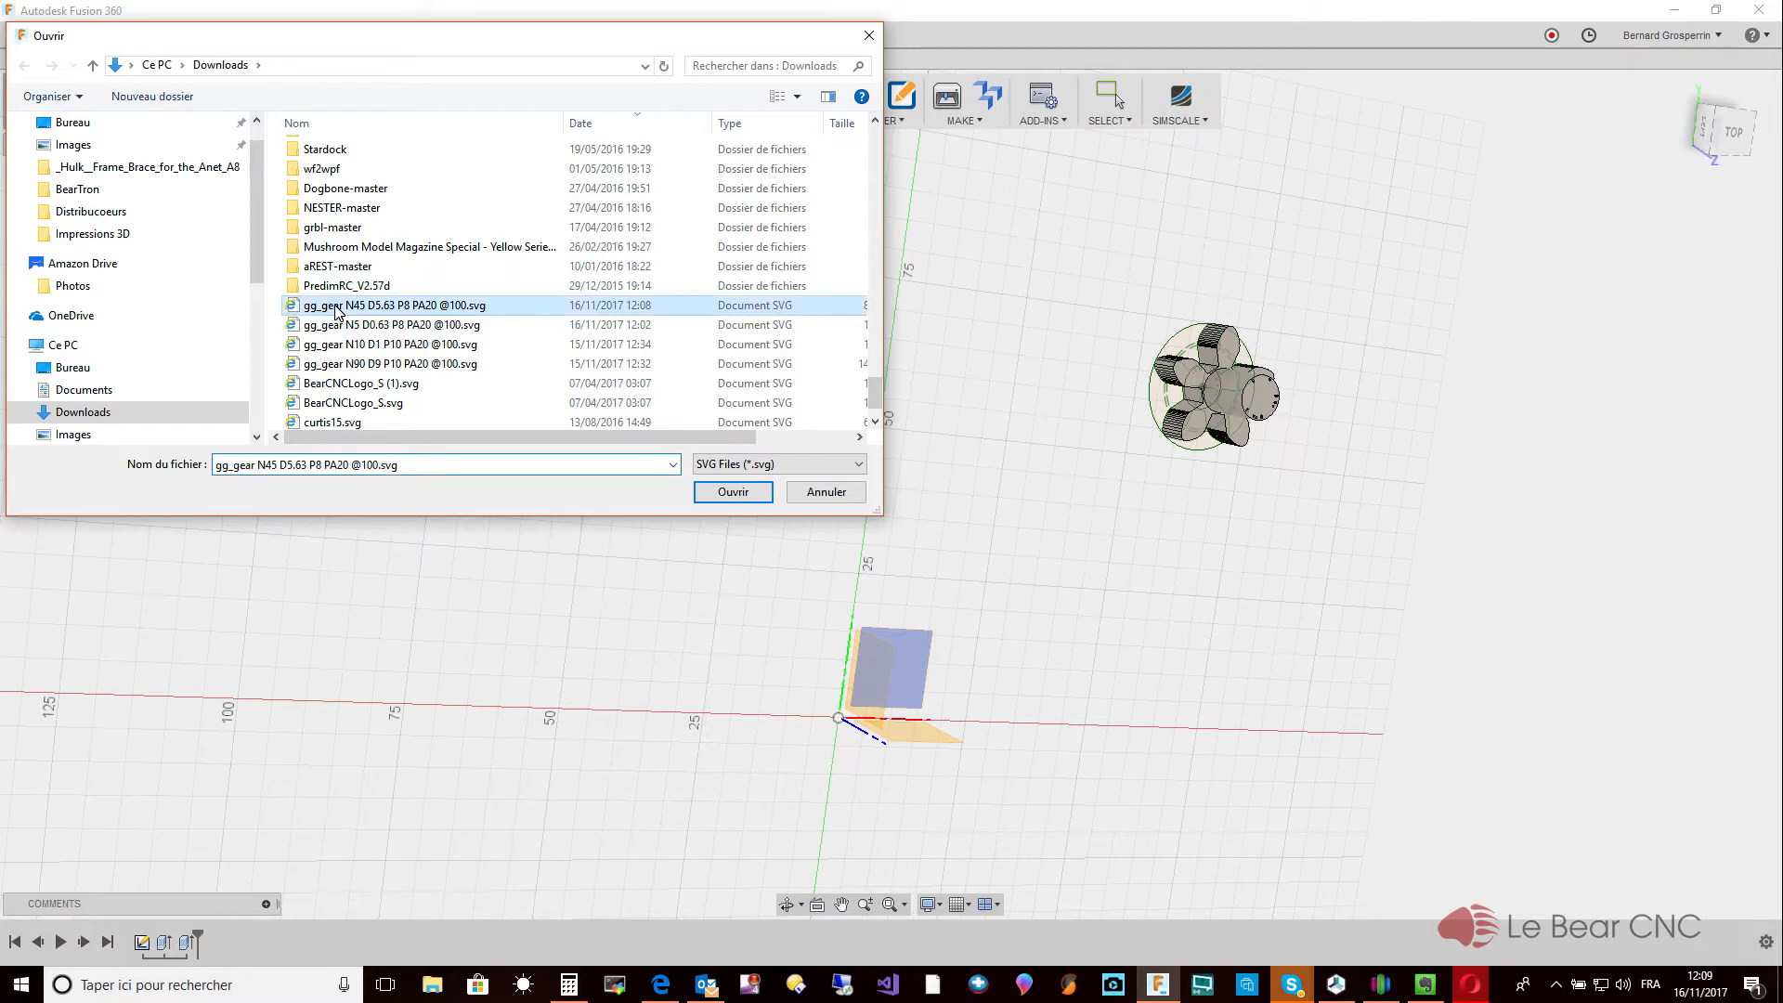
click(733, 492)
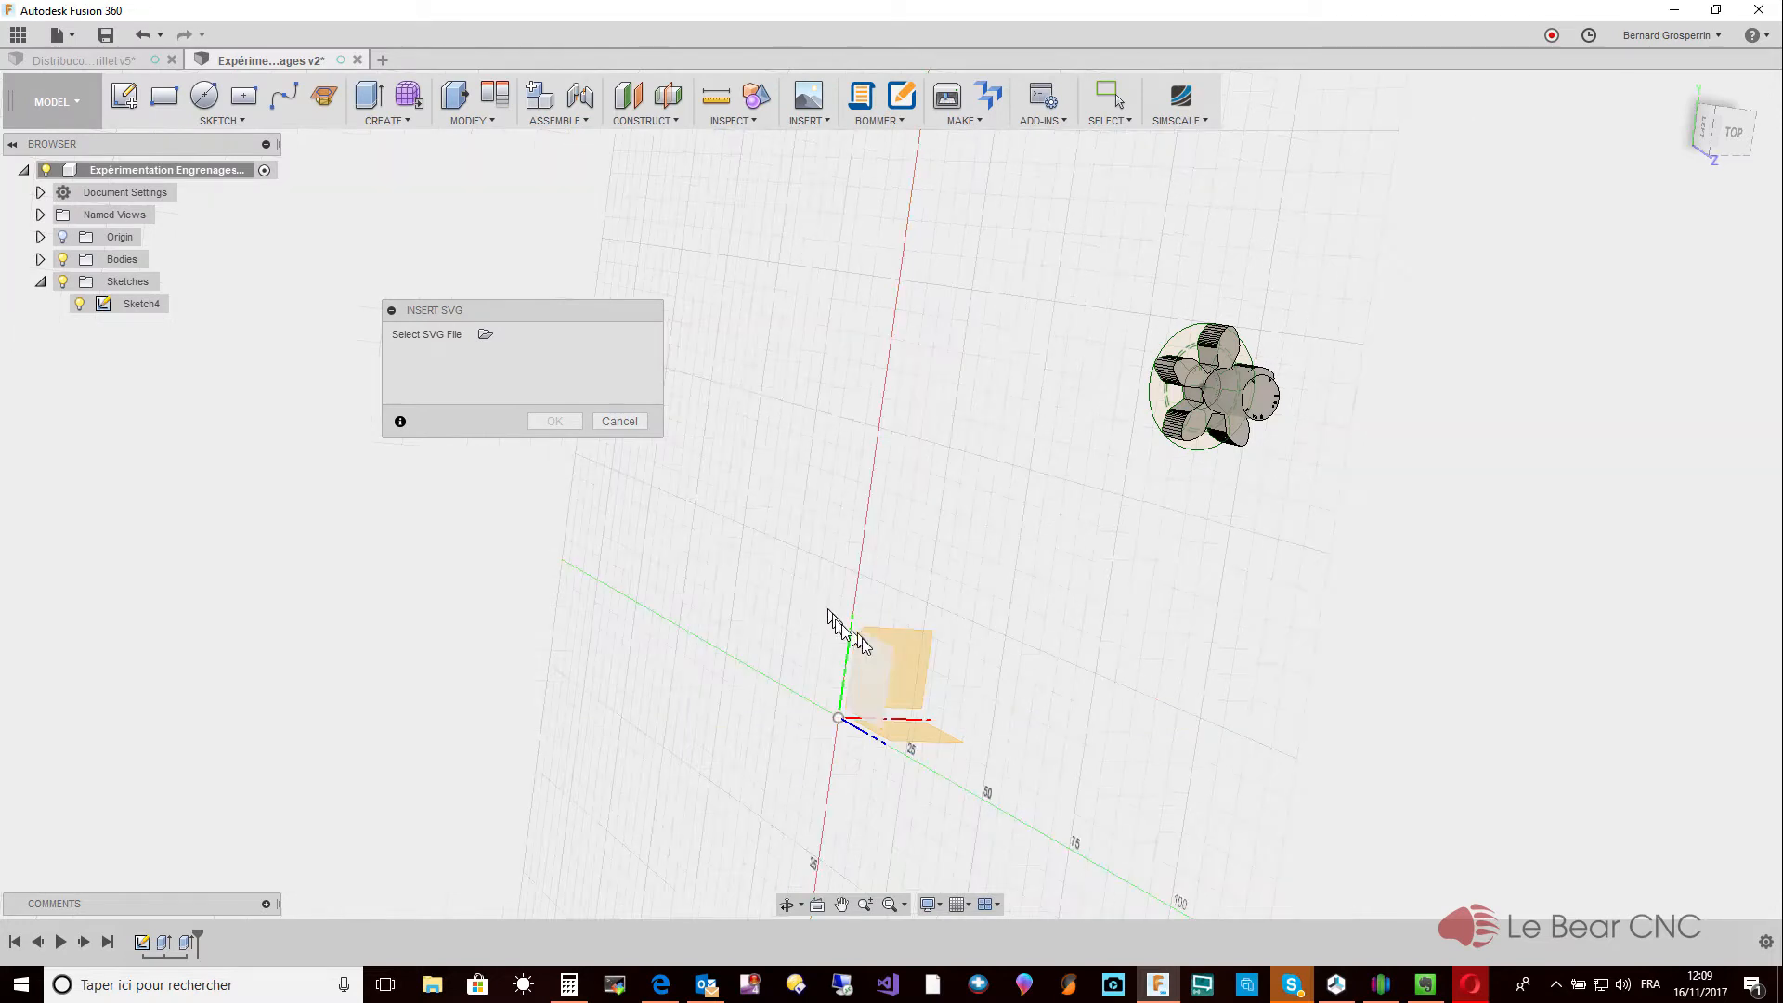
click(895, 679)
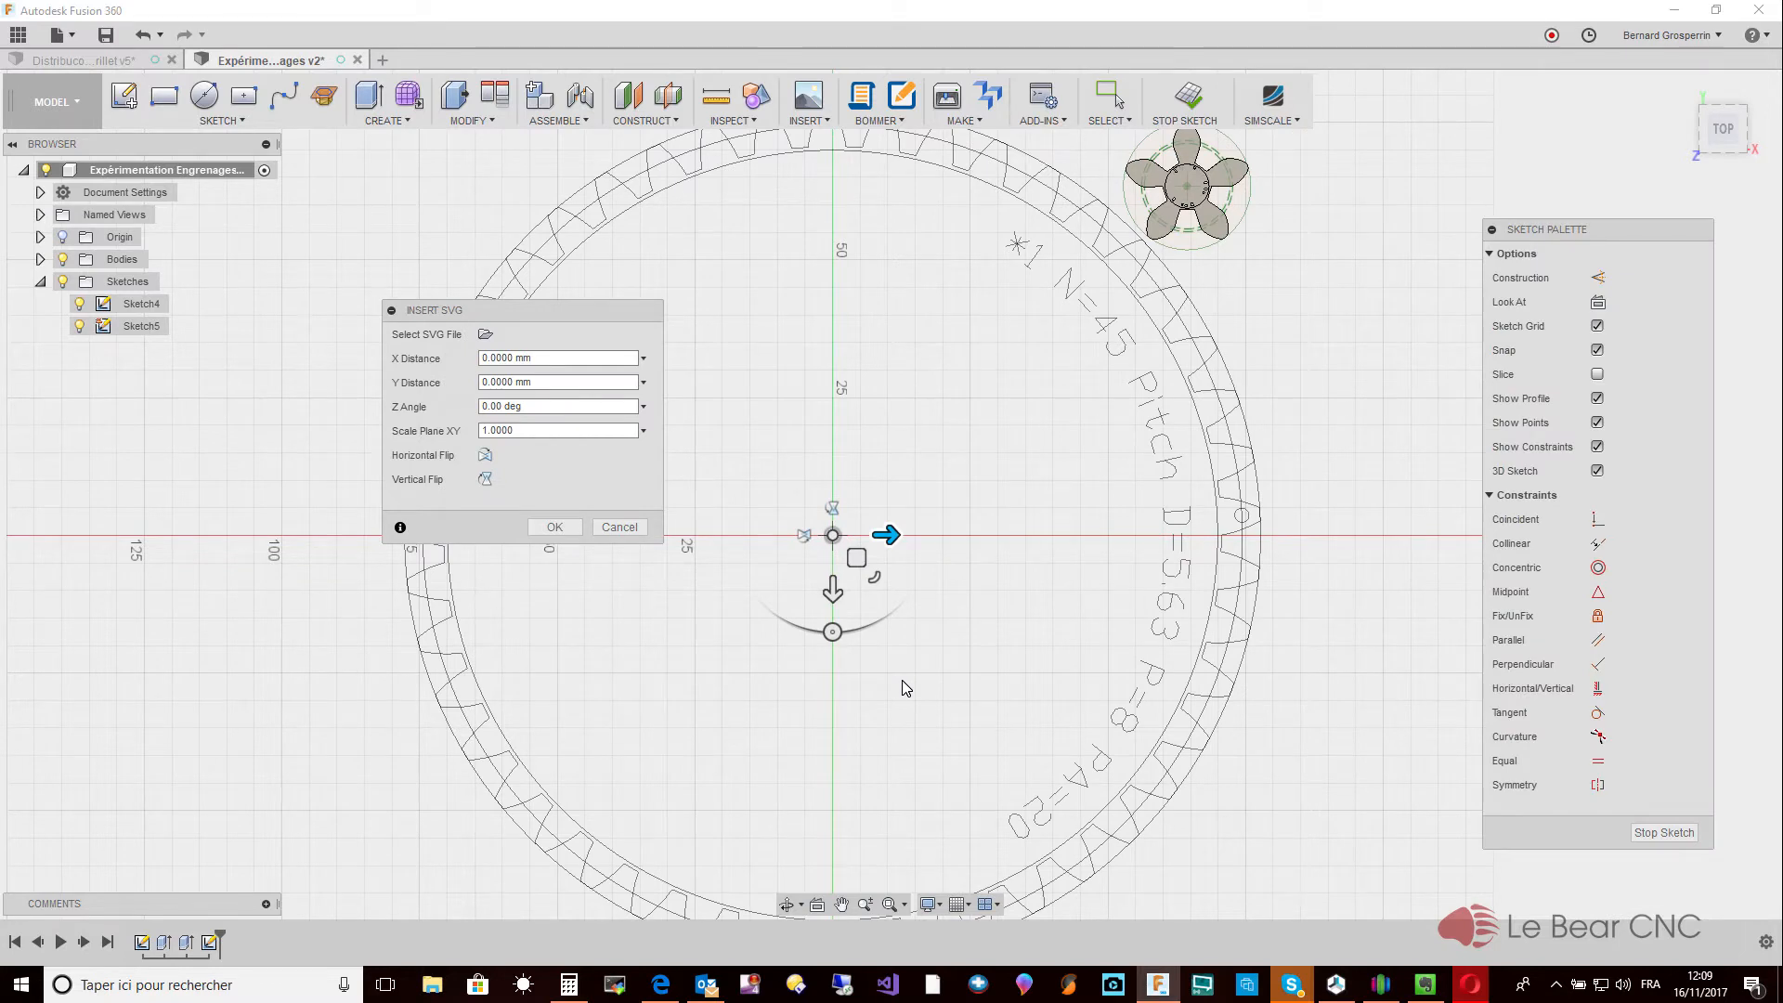
click(557, 528)
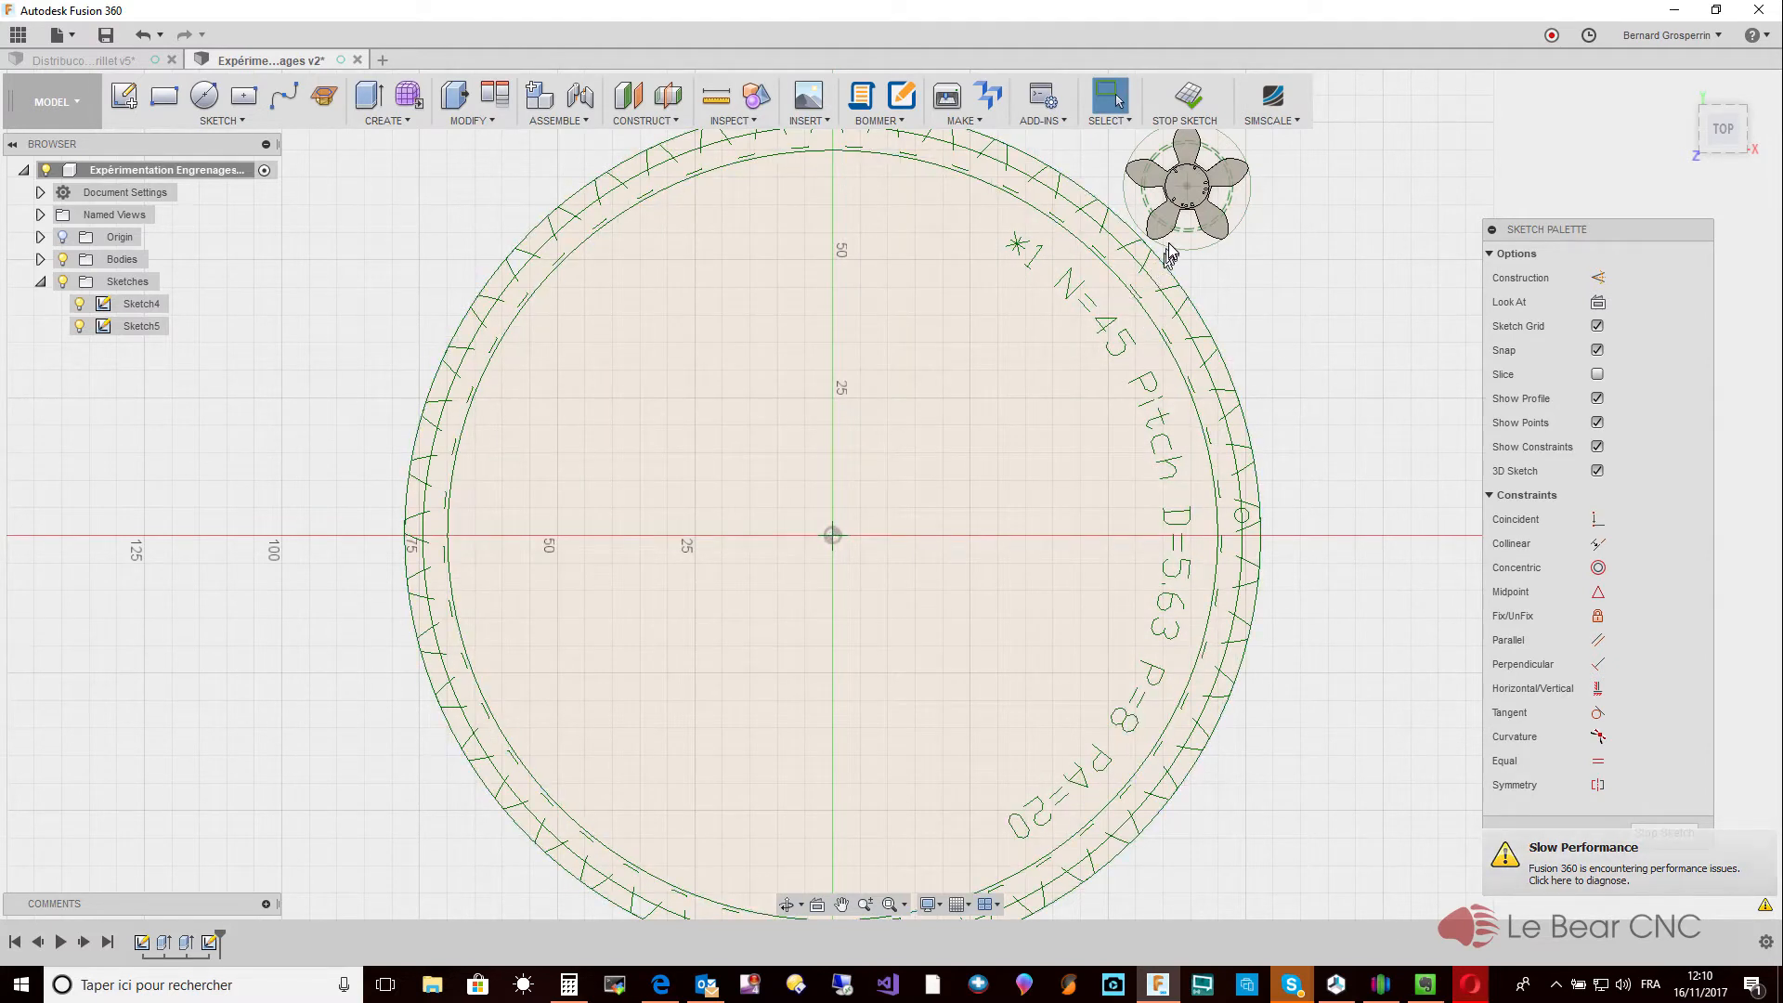
Inspect the 45-tooth gear's sketch circles where they meet the five-tooth gear.
click(1126, 267)
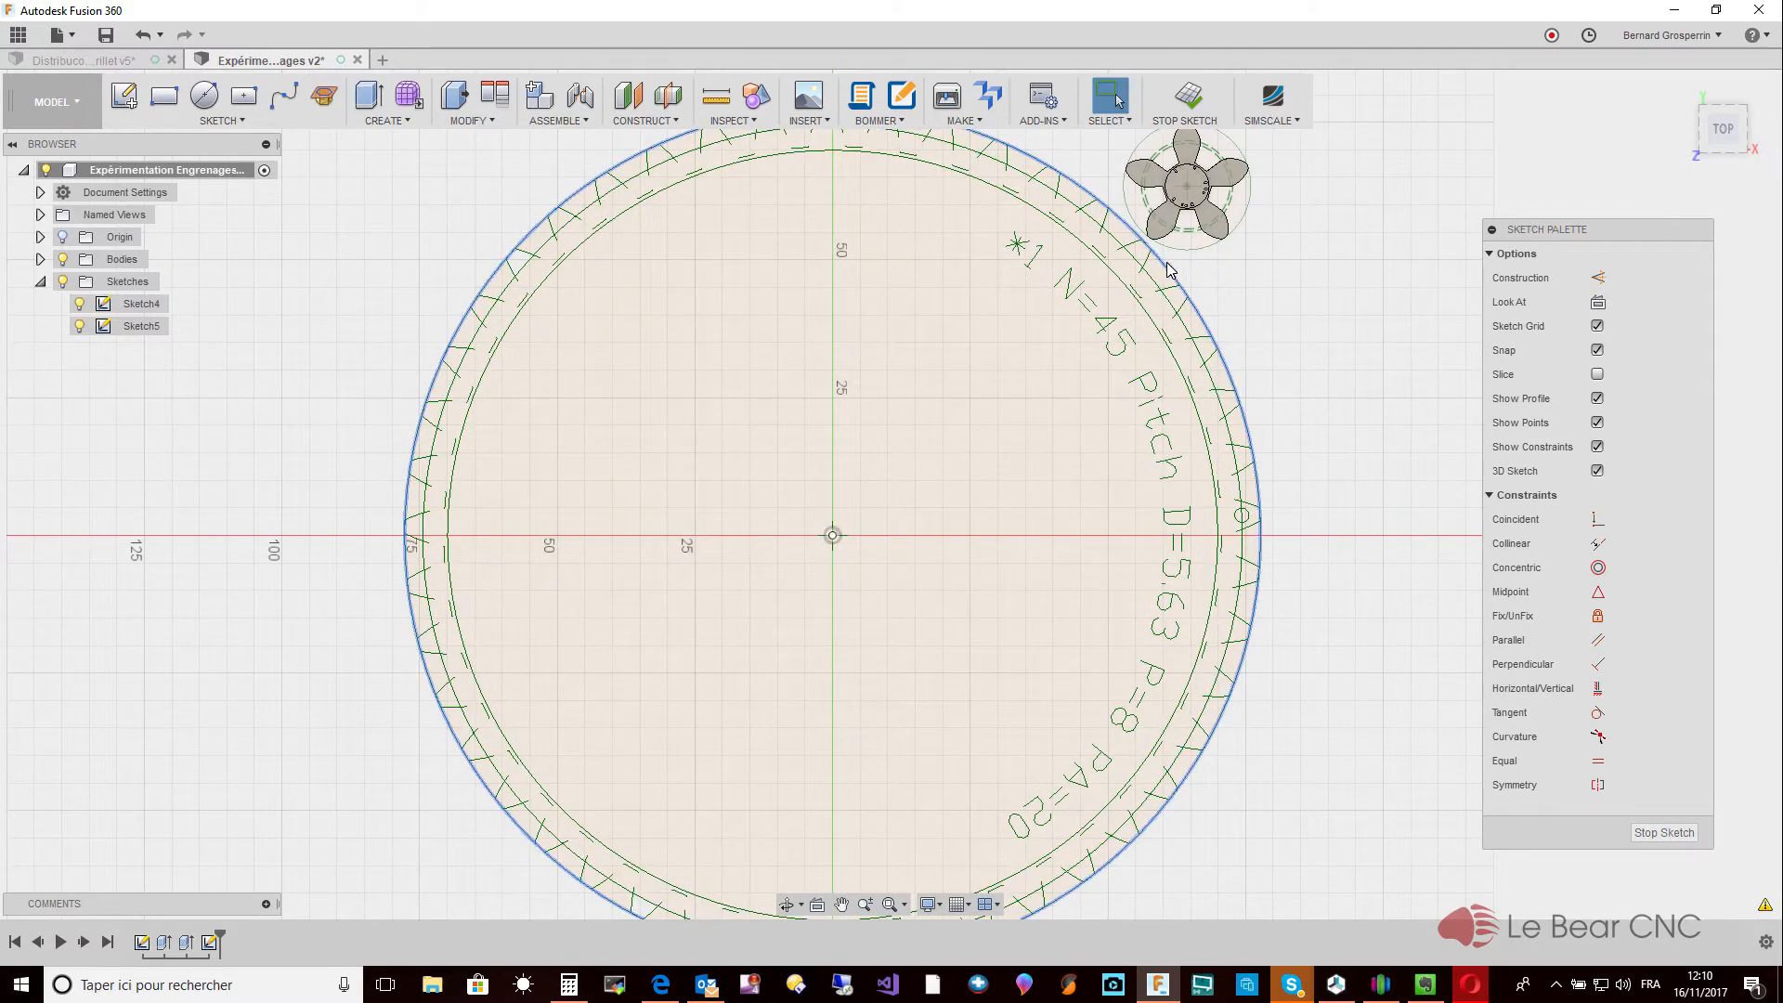
click(1115, 243)
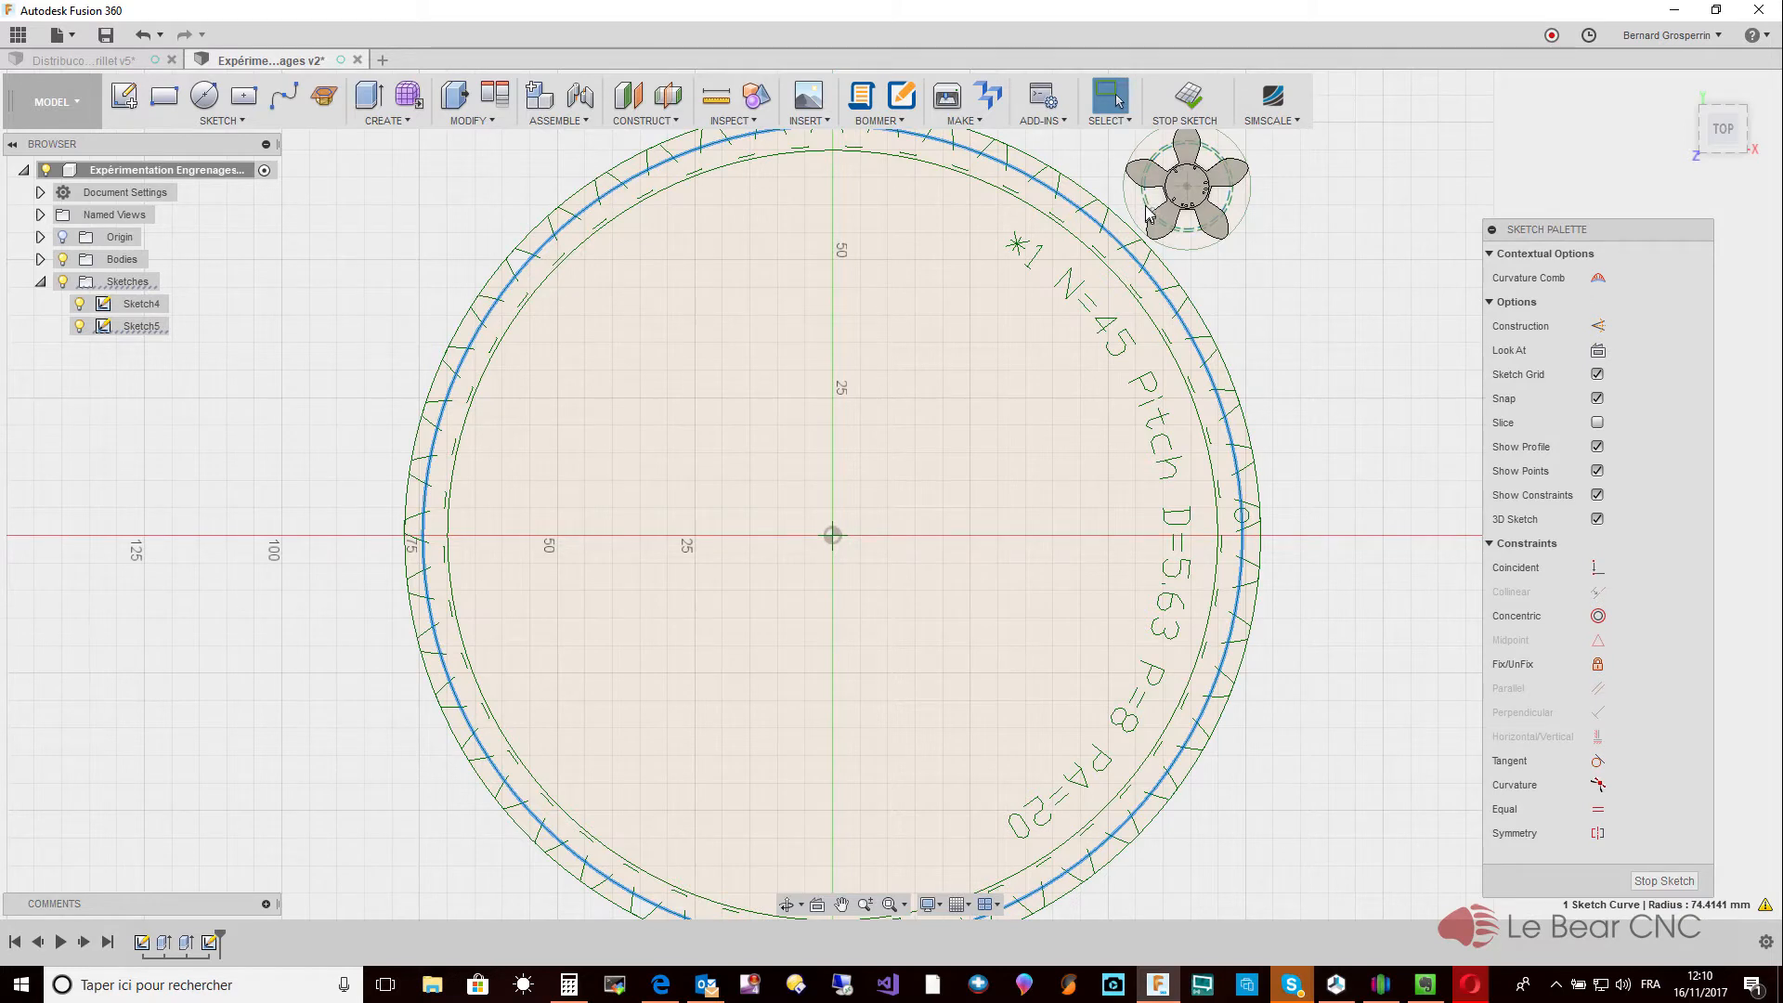
click(1149, 212)
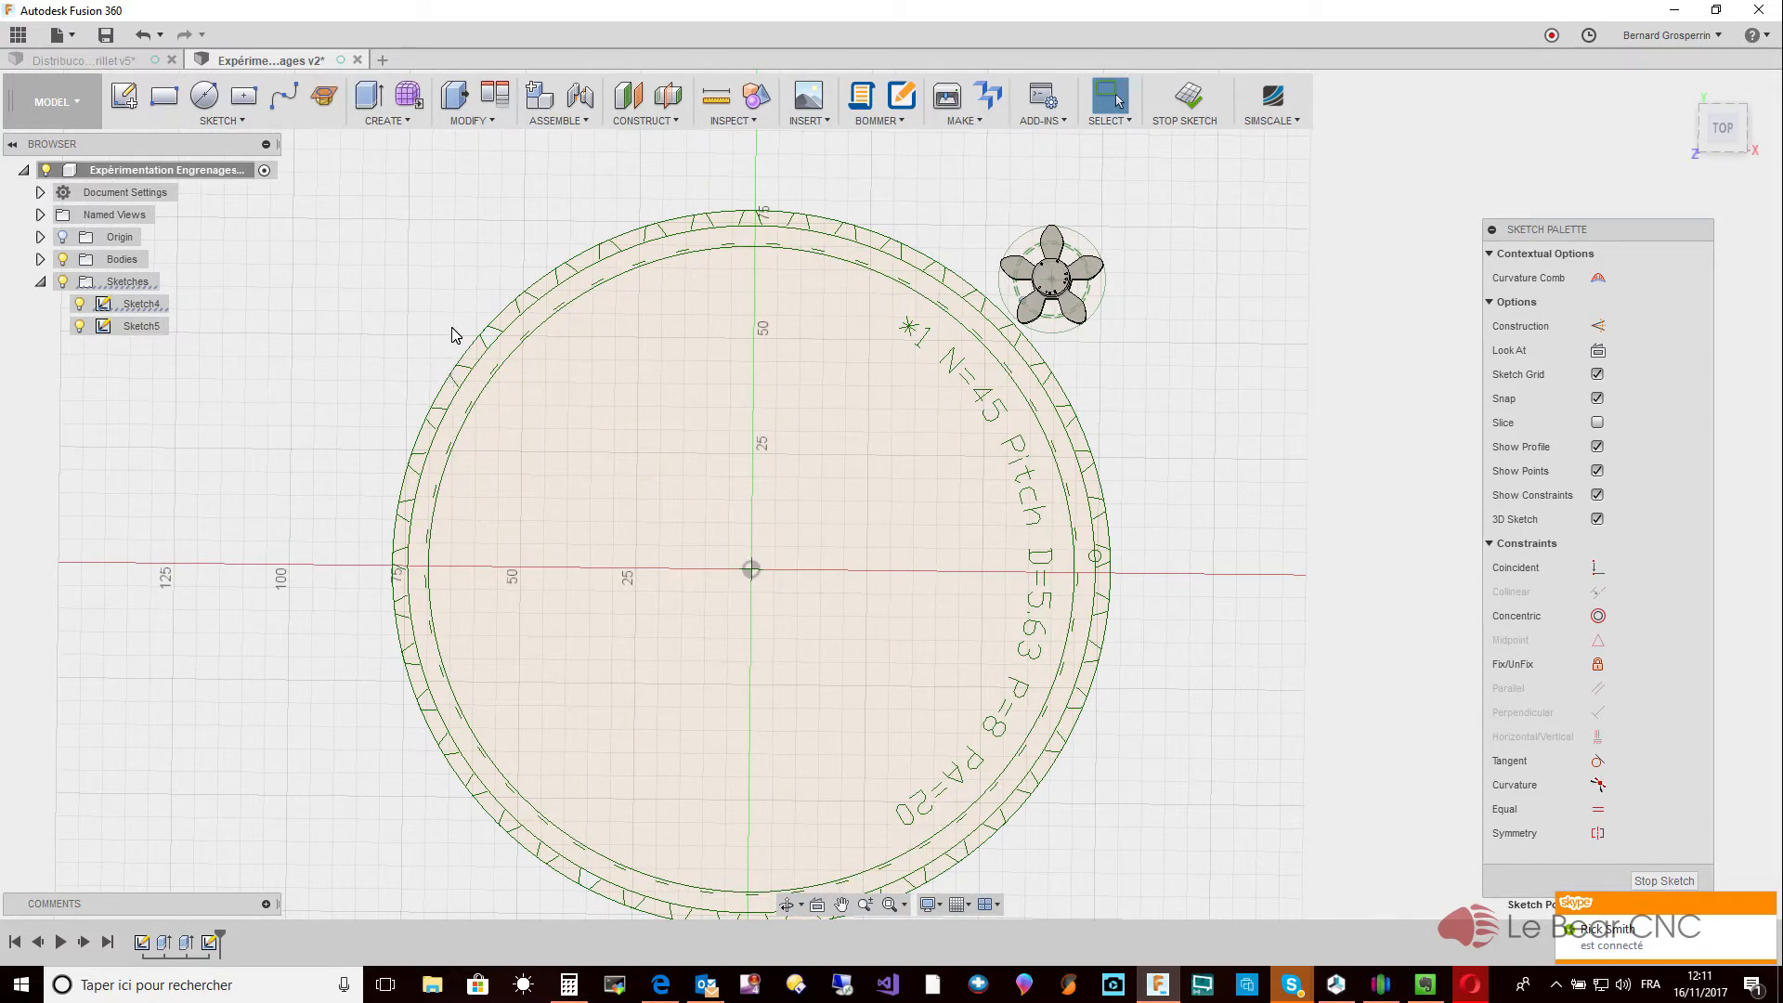
Try to dimension the outer circle of the 45-tooth gear sketch.
key(d)
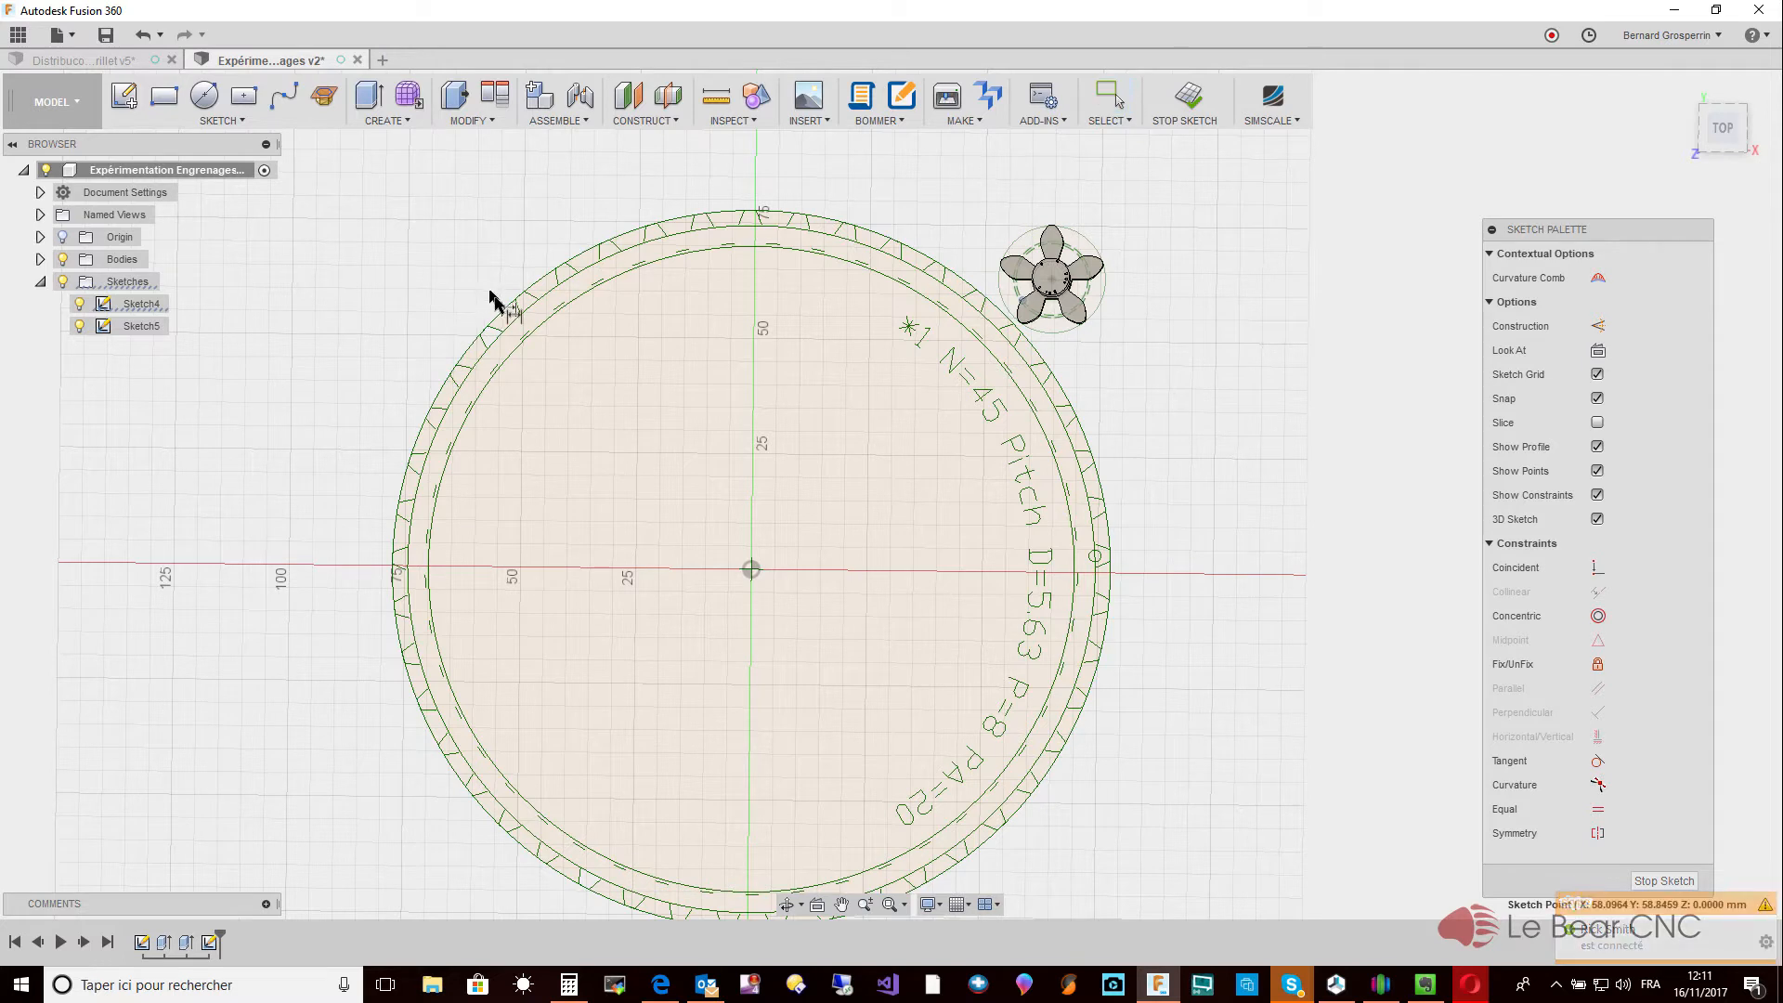
click(506, 312)
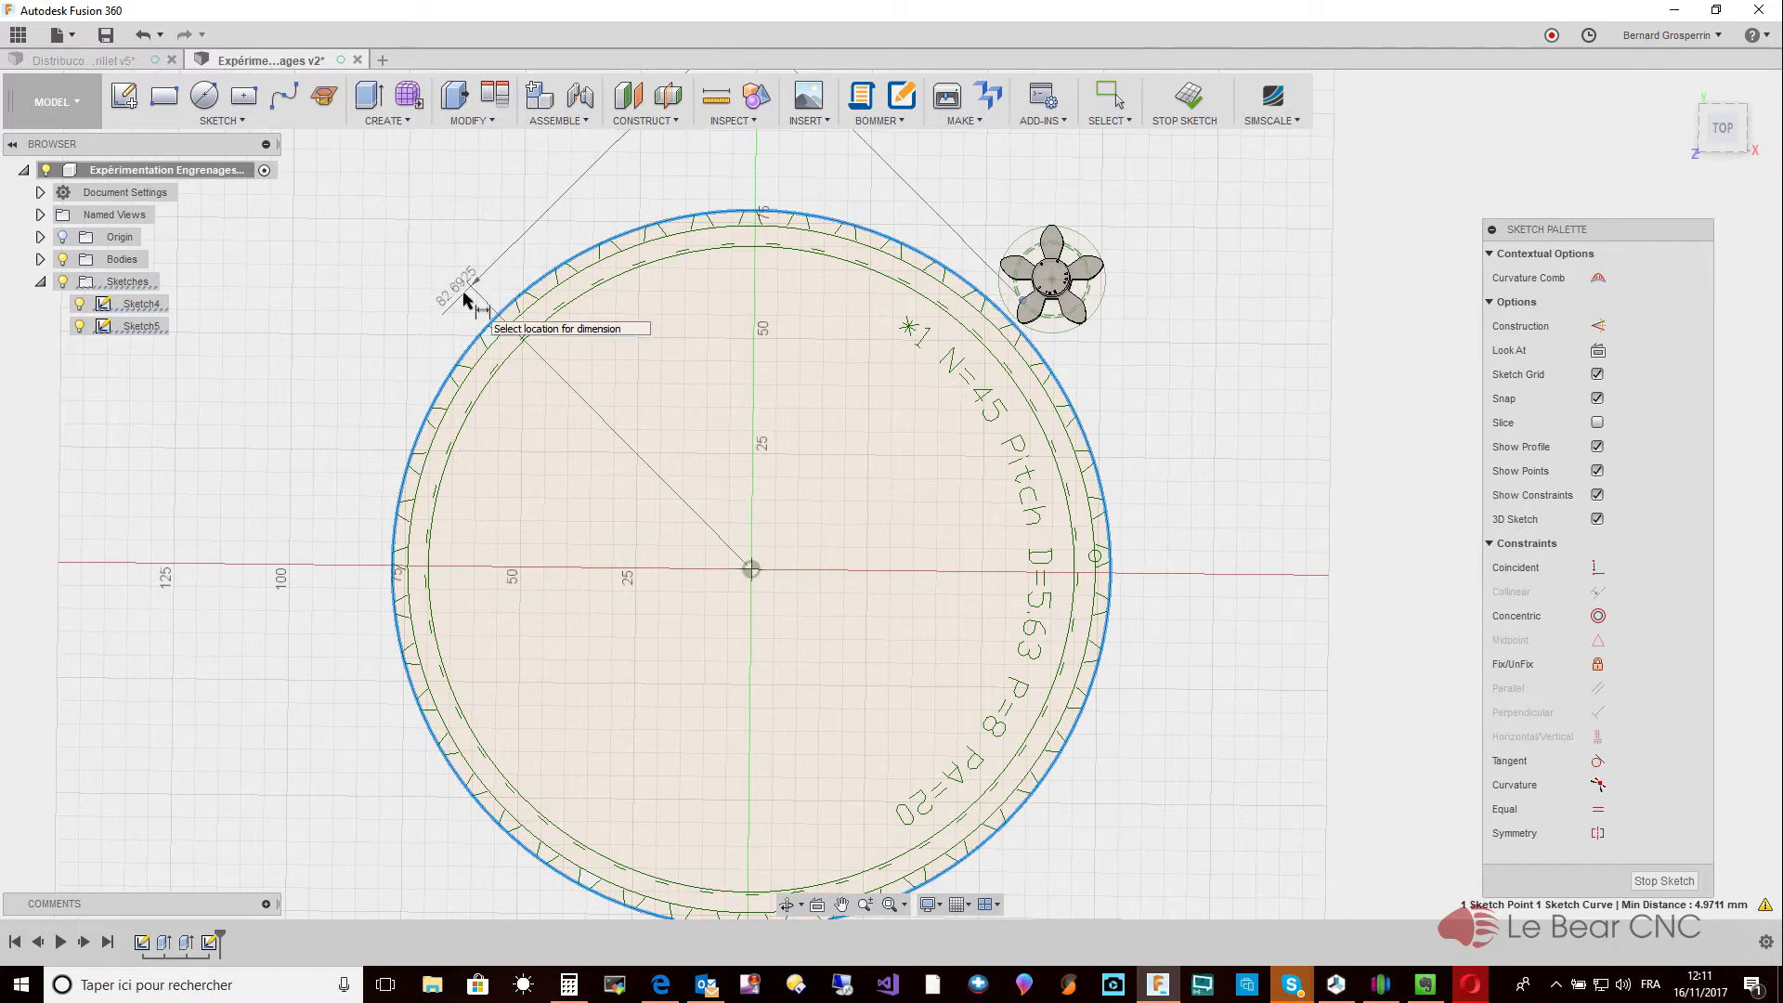
key(Escape)
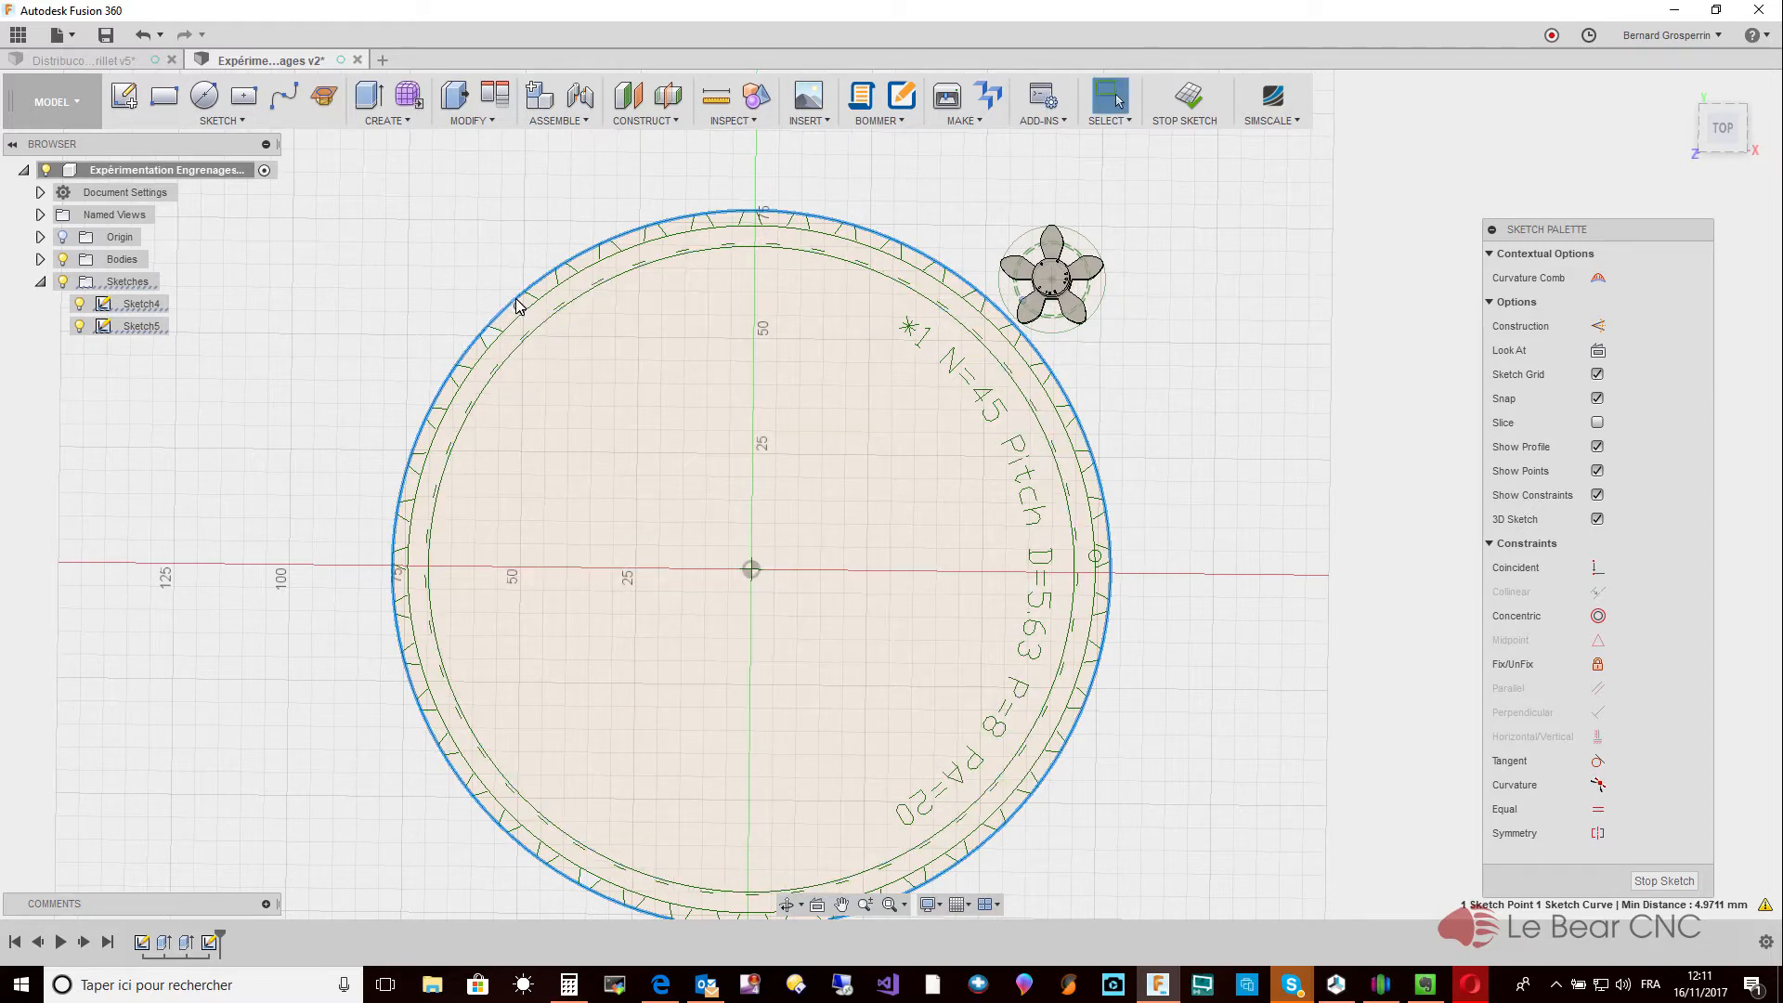
click(517, 306)
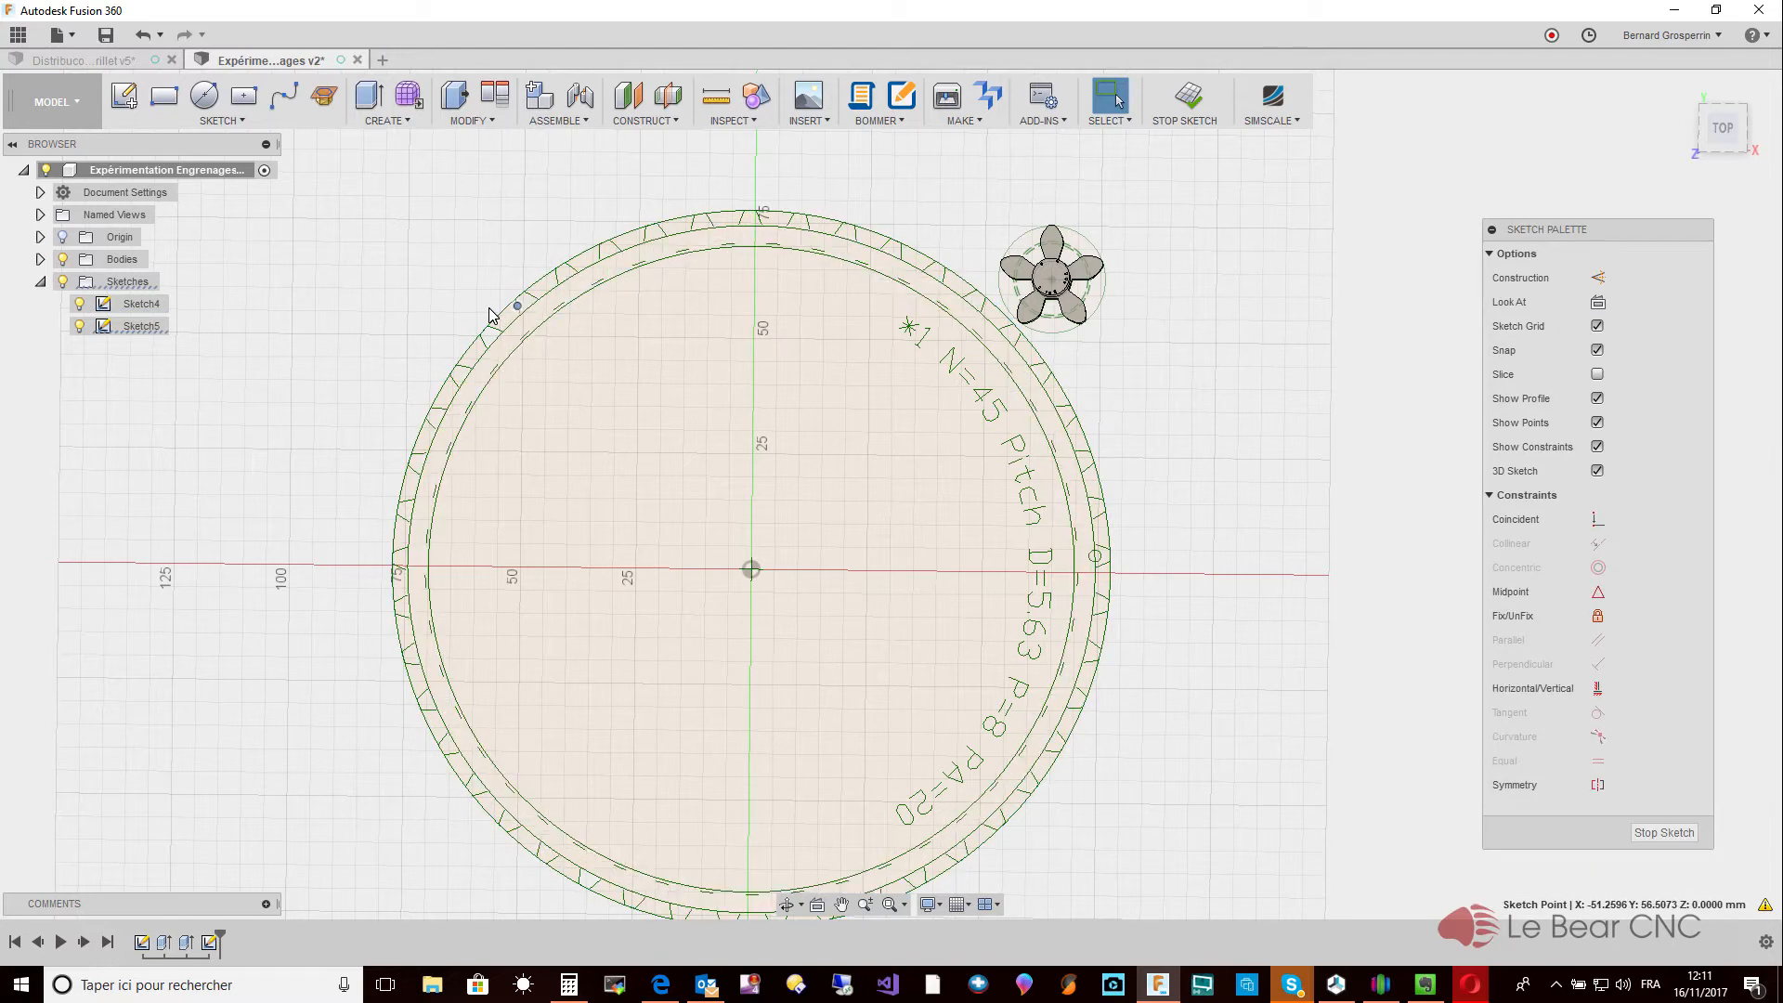
click(489, 308)
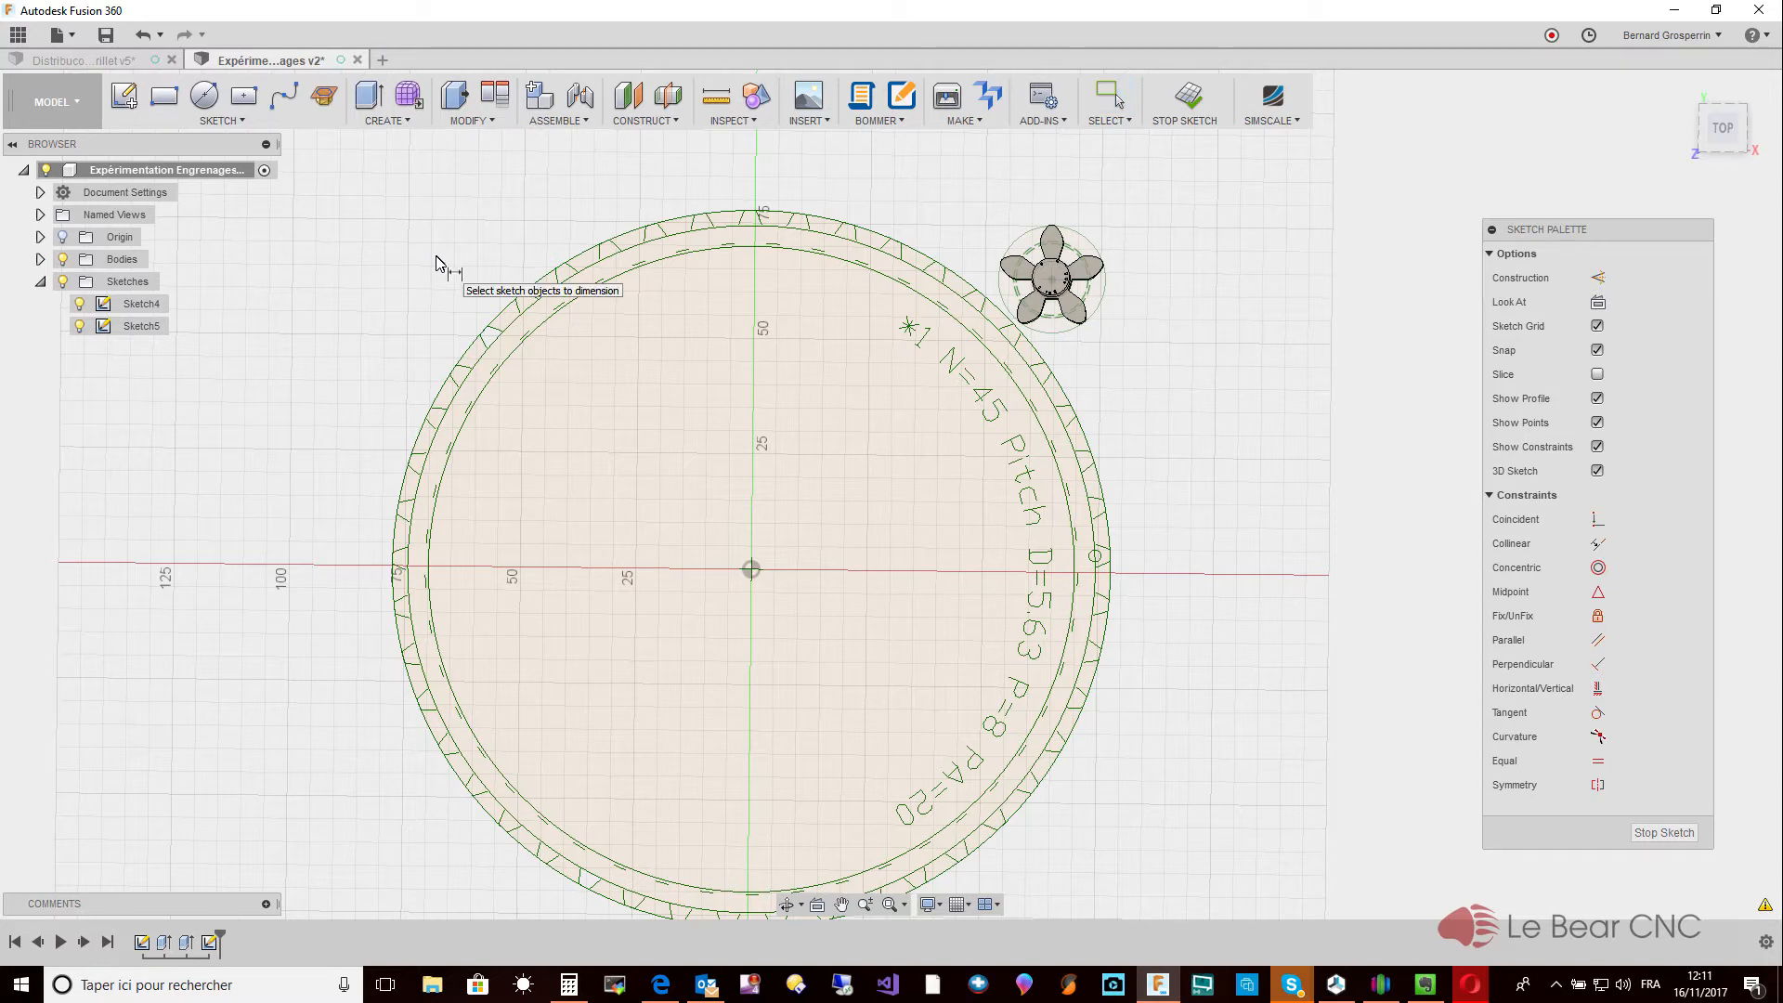
click(493, 316)
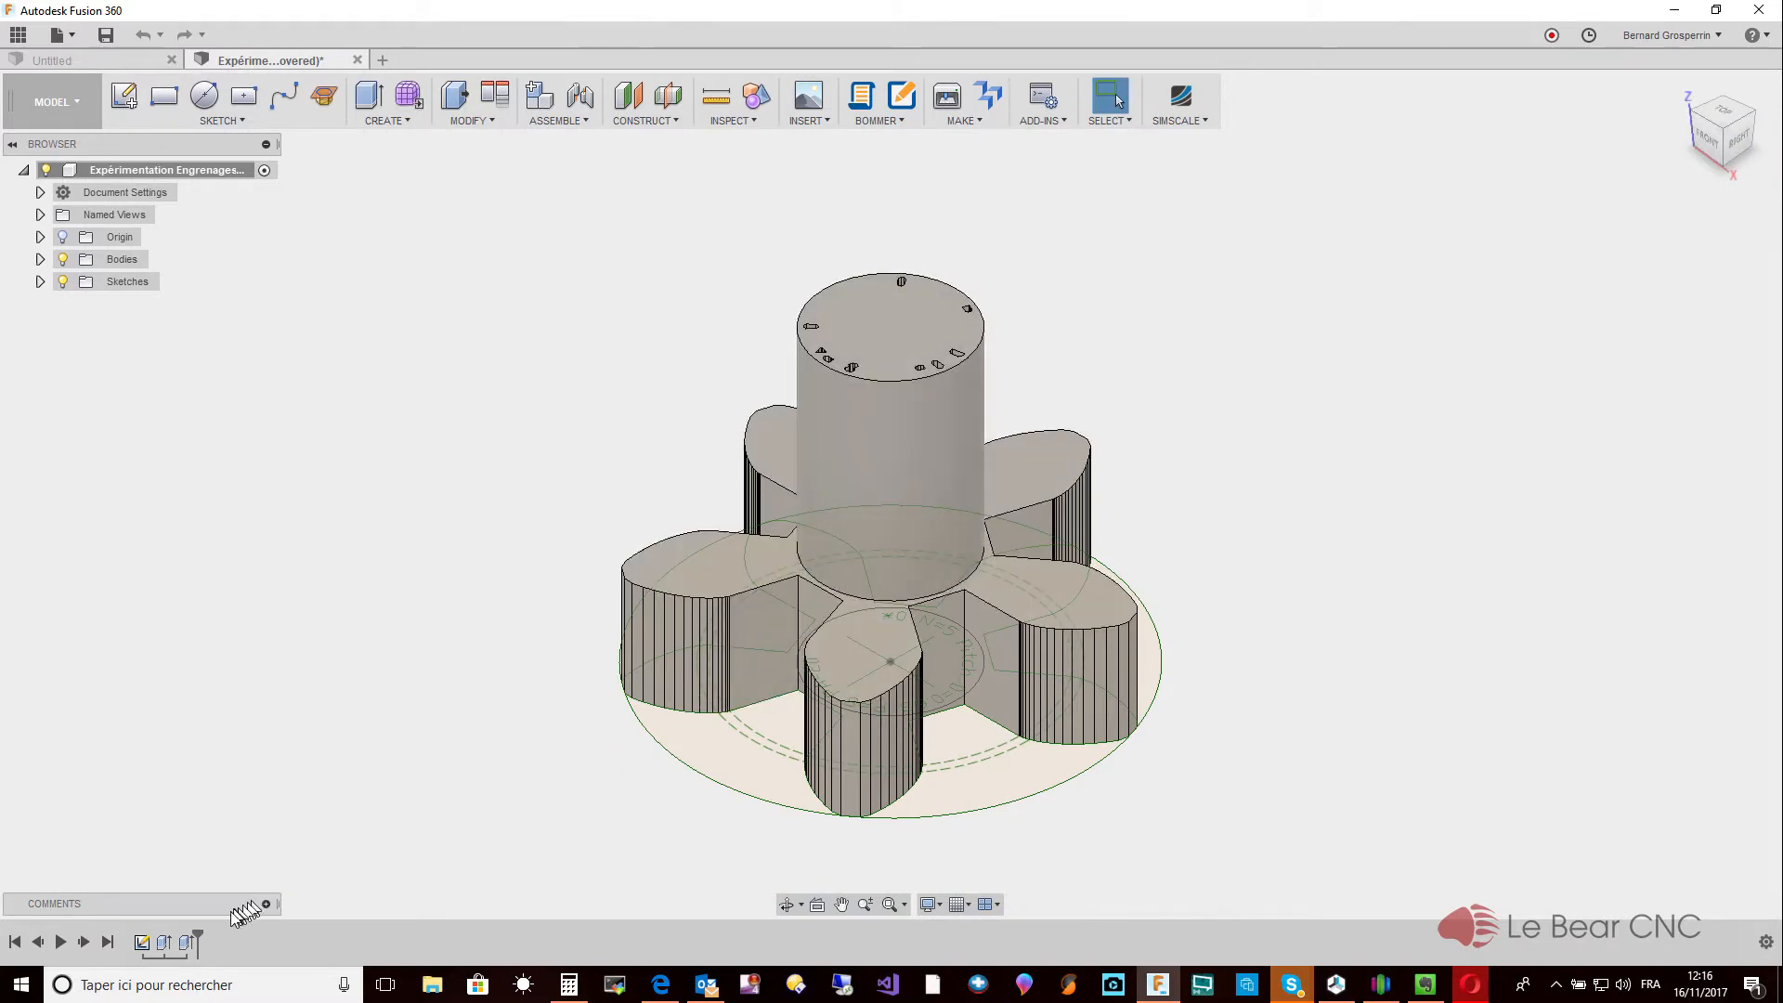
Review the settings of the five-tooth gear's extrusion in the recovered design and accept them.
right_click(163, 944)
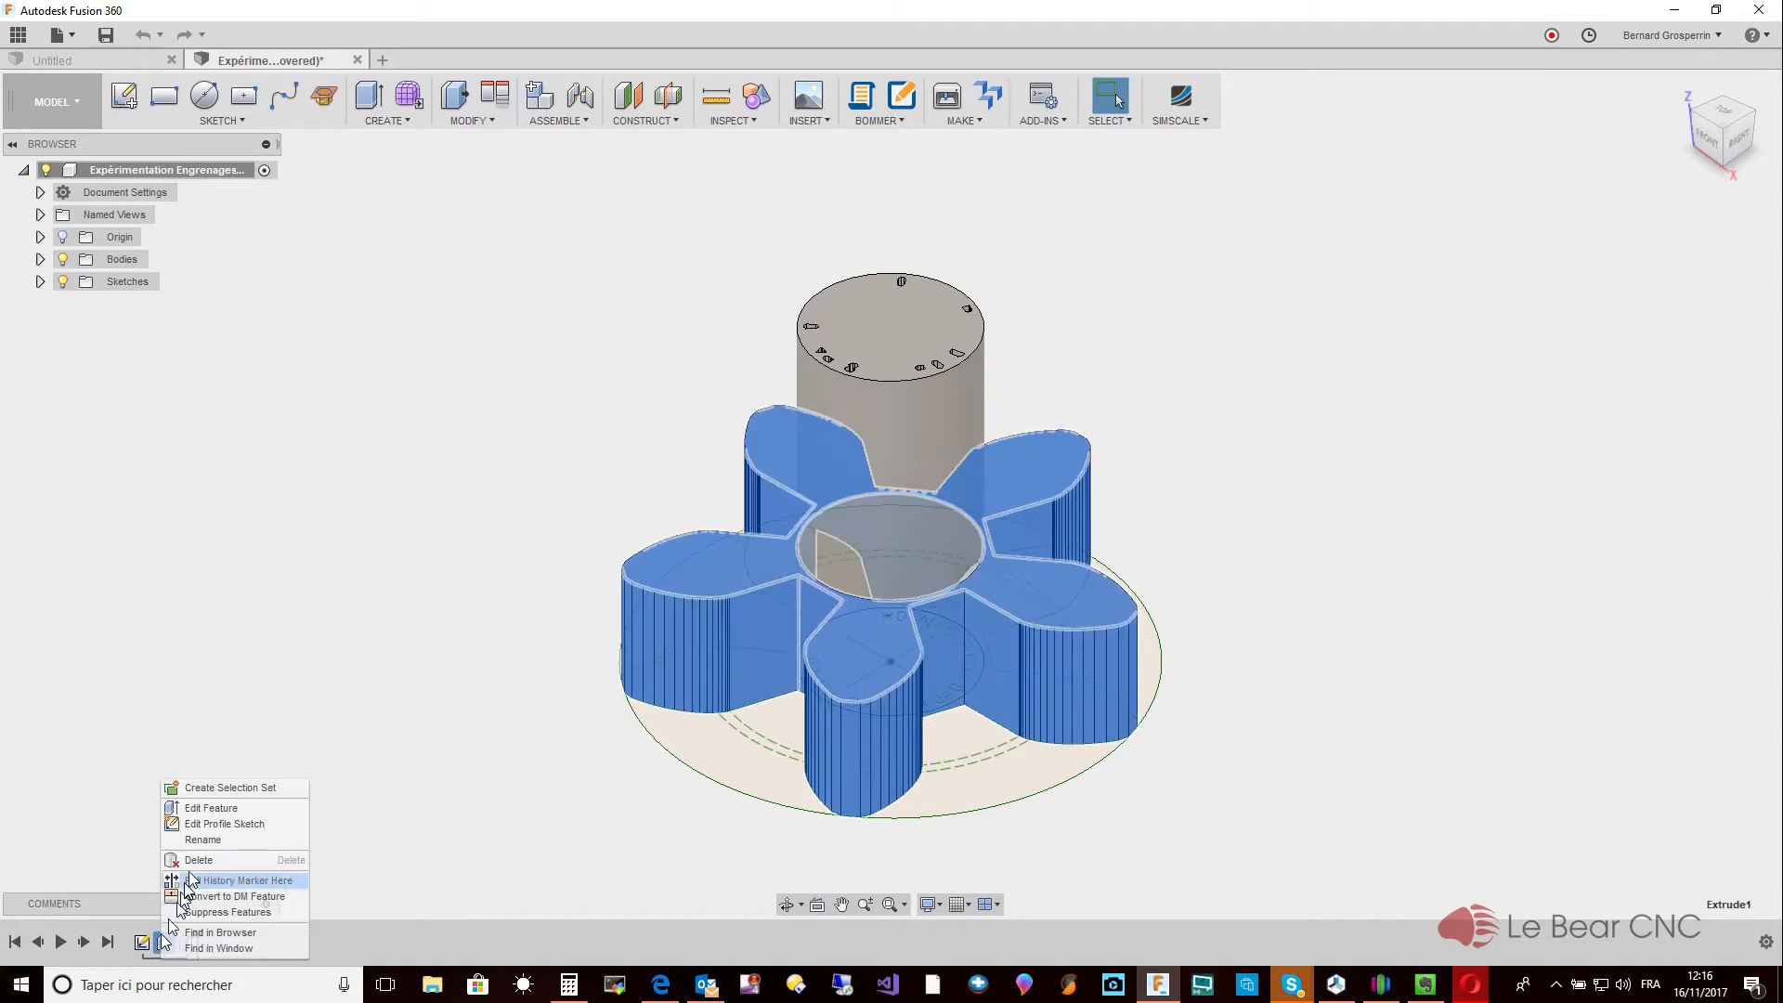
click(210, 810)
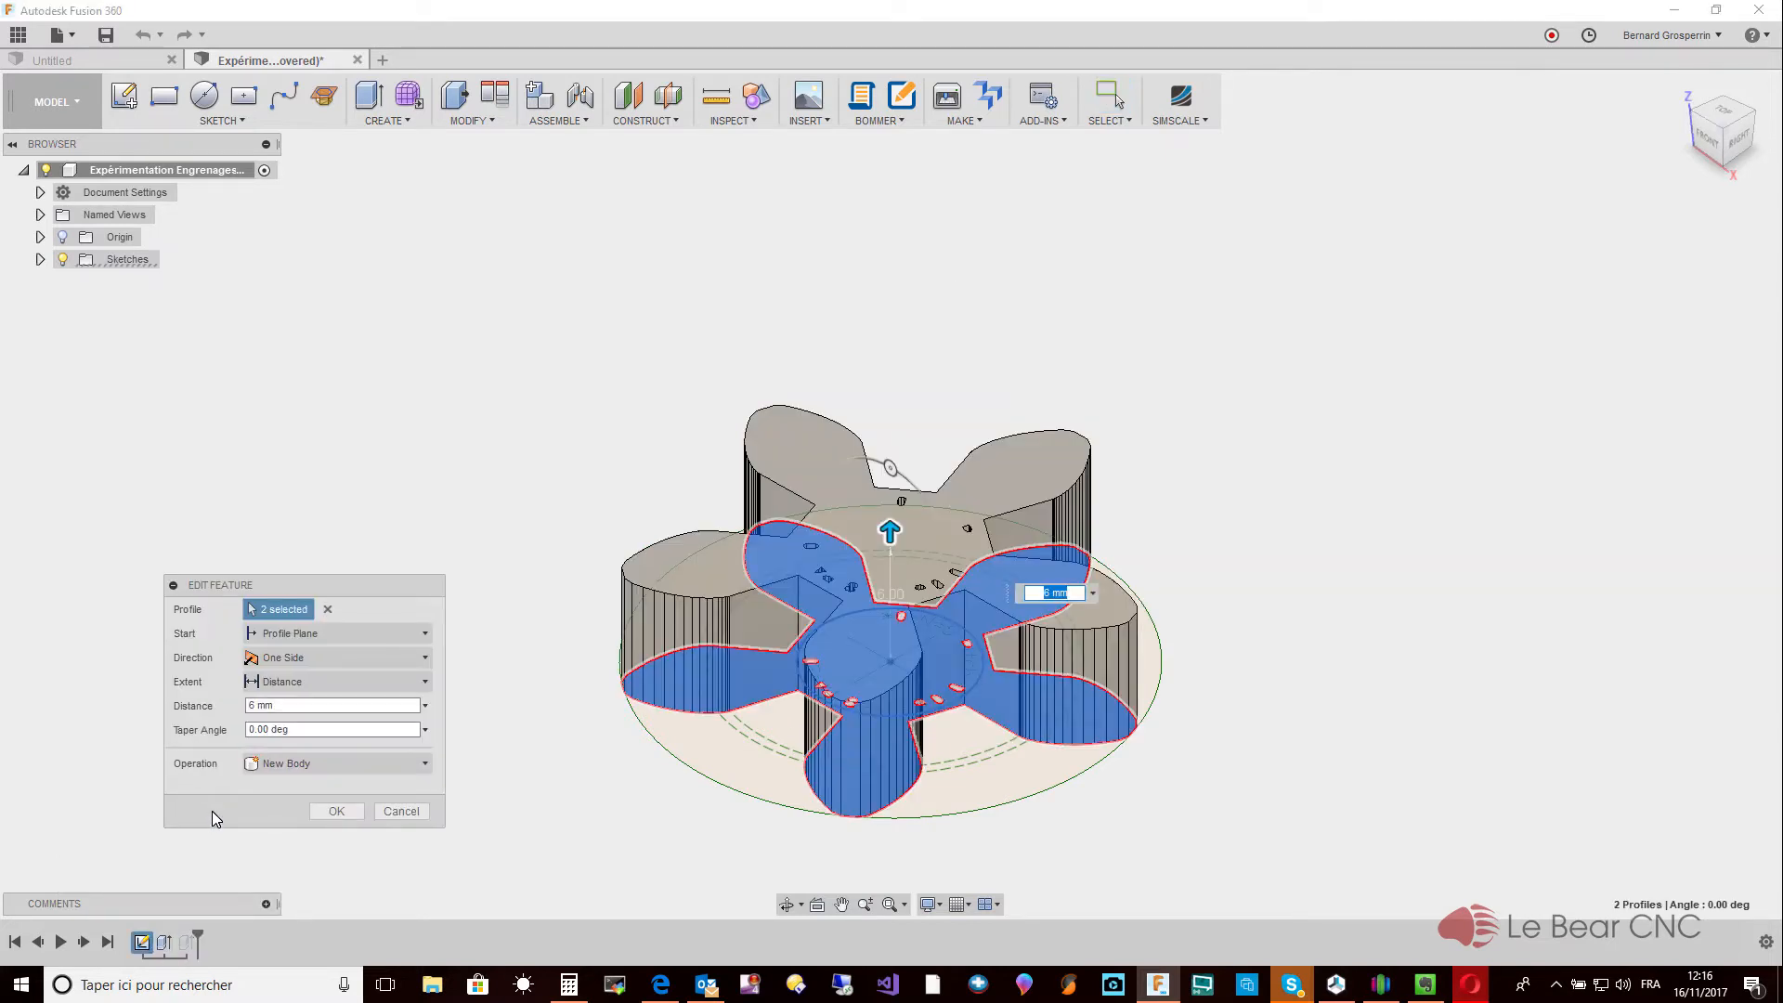
click(332, 813)
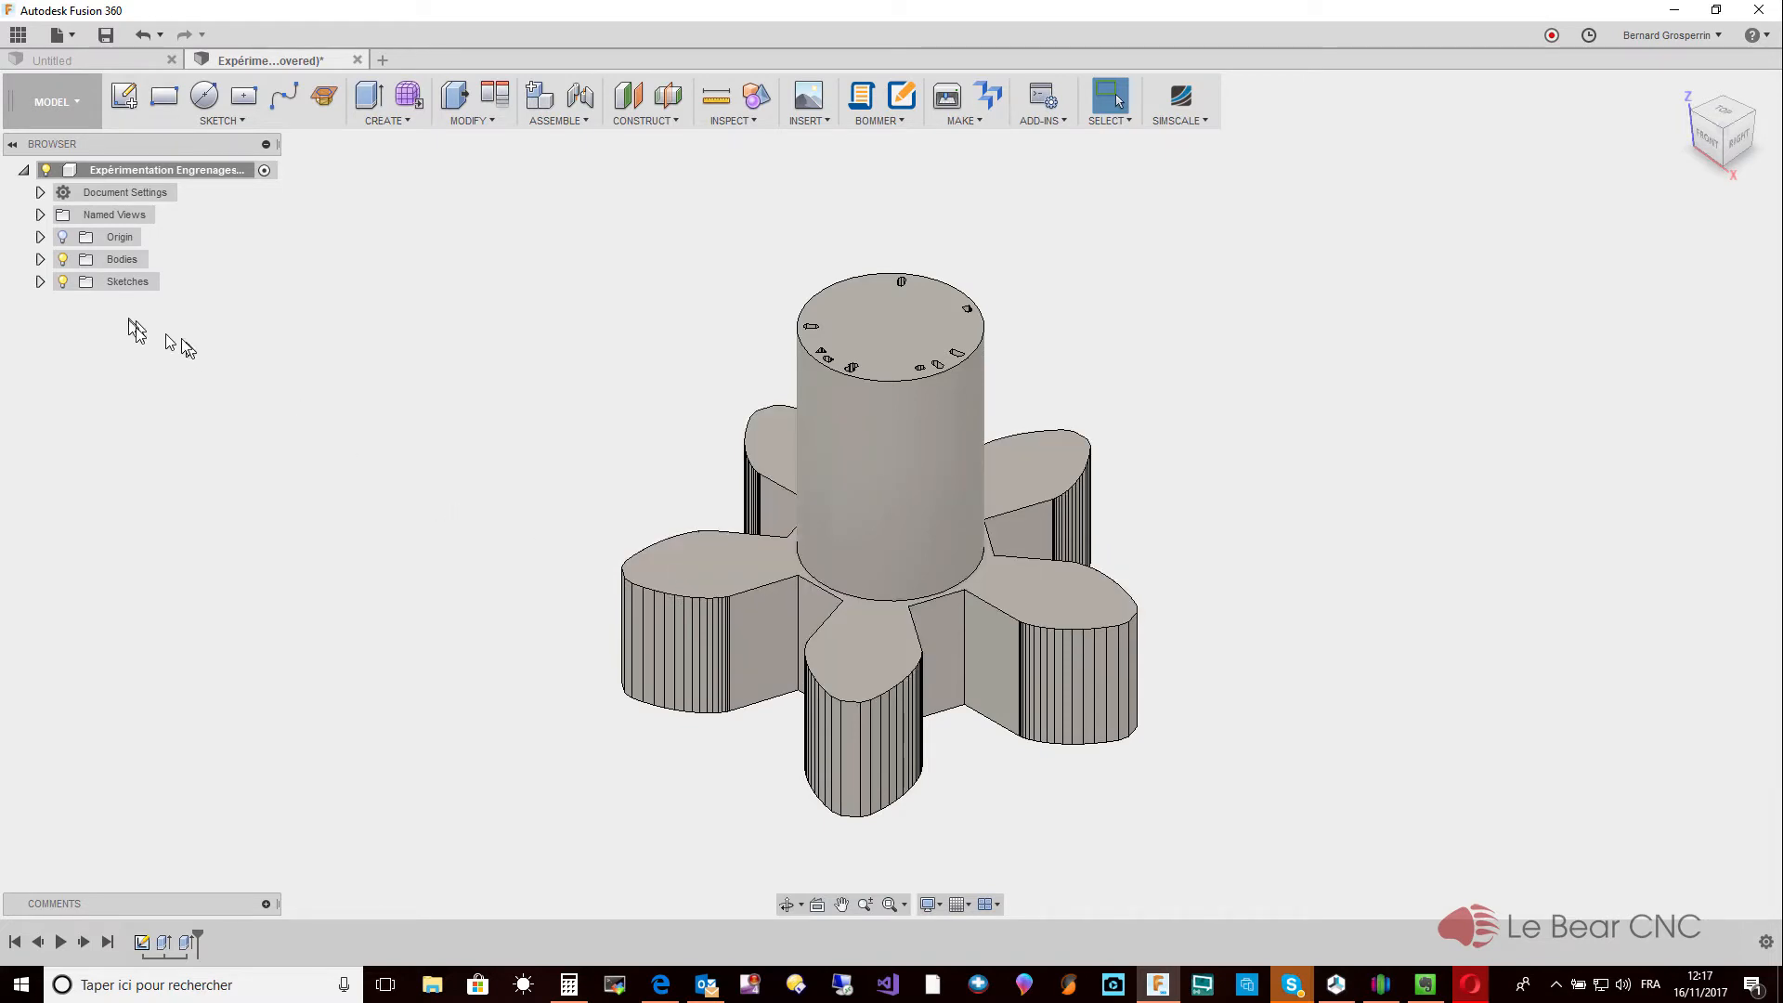
Show the gear sketch again and check its profiles from below with the bodies hidden, restoring the bodies.
click(41, 283)
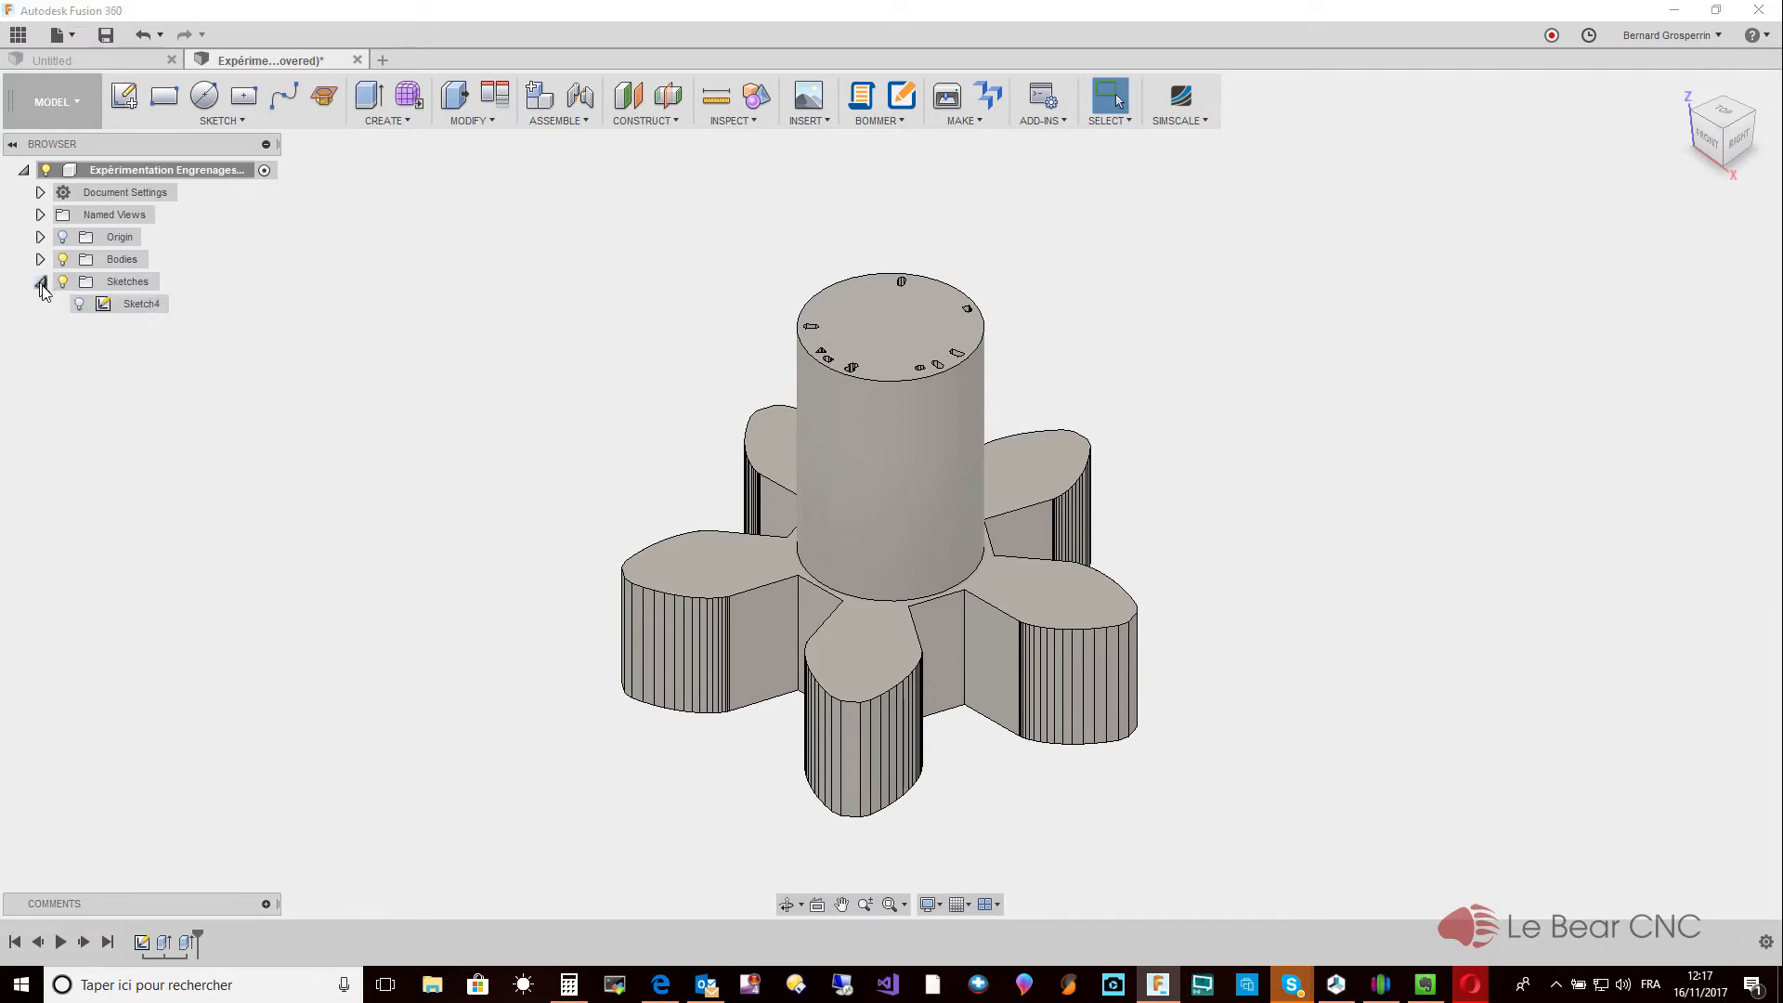
click(82, 305)
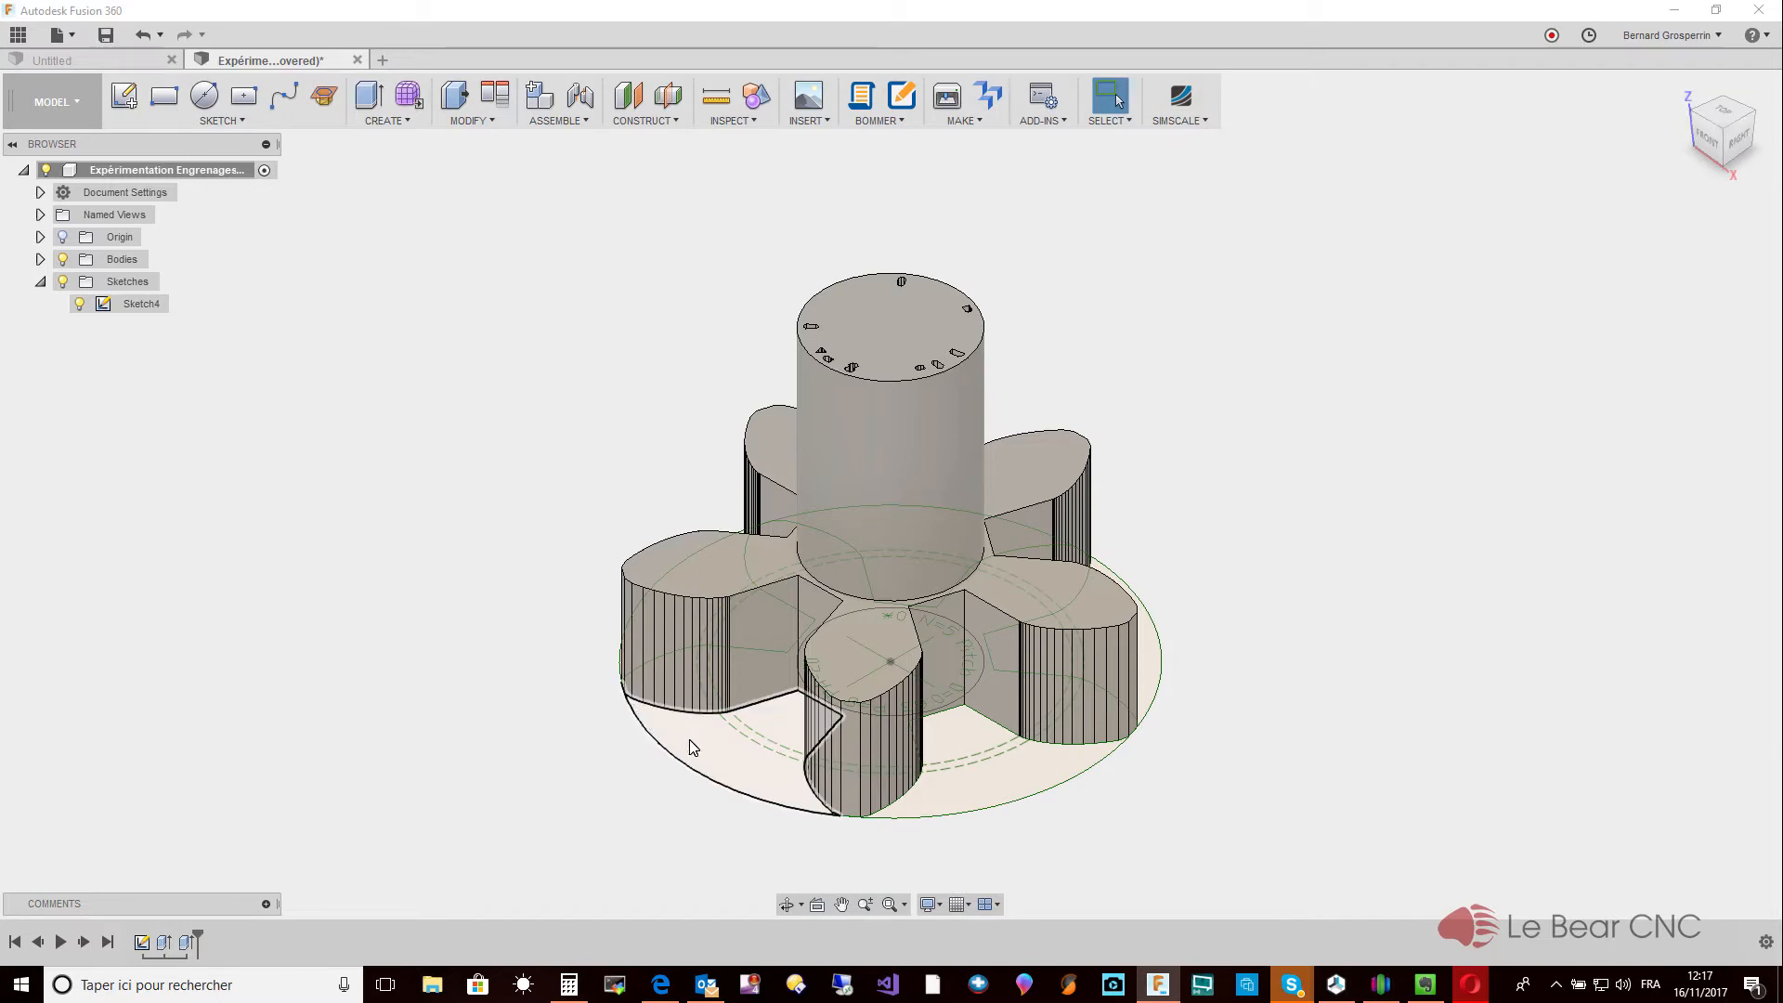
shift+middle_drag(689, 740, 865, 409)
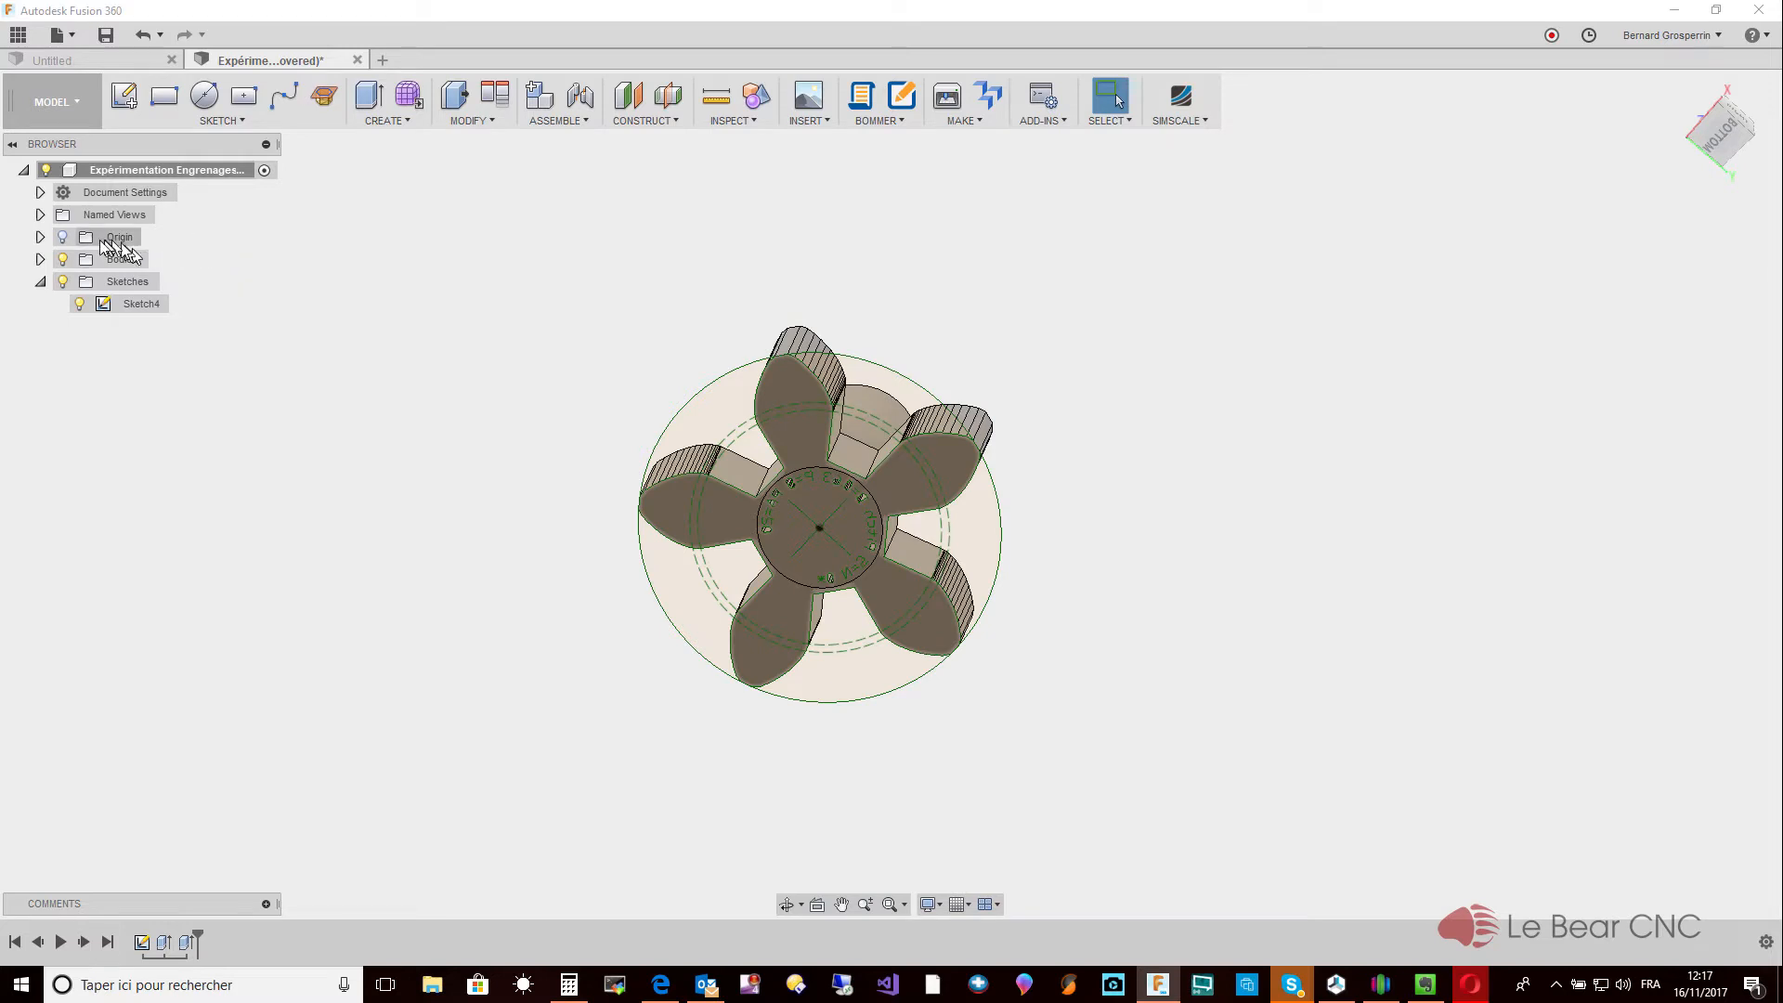
click(64, 259)
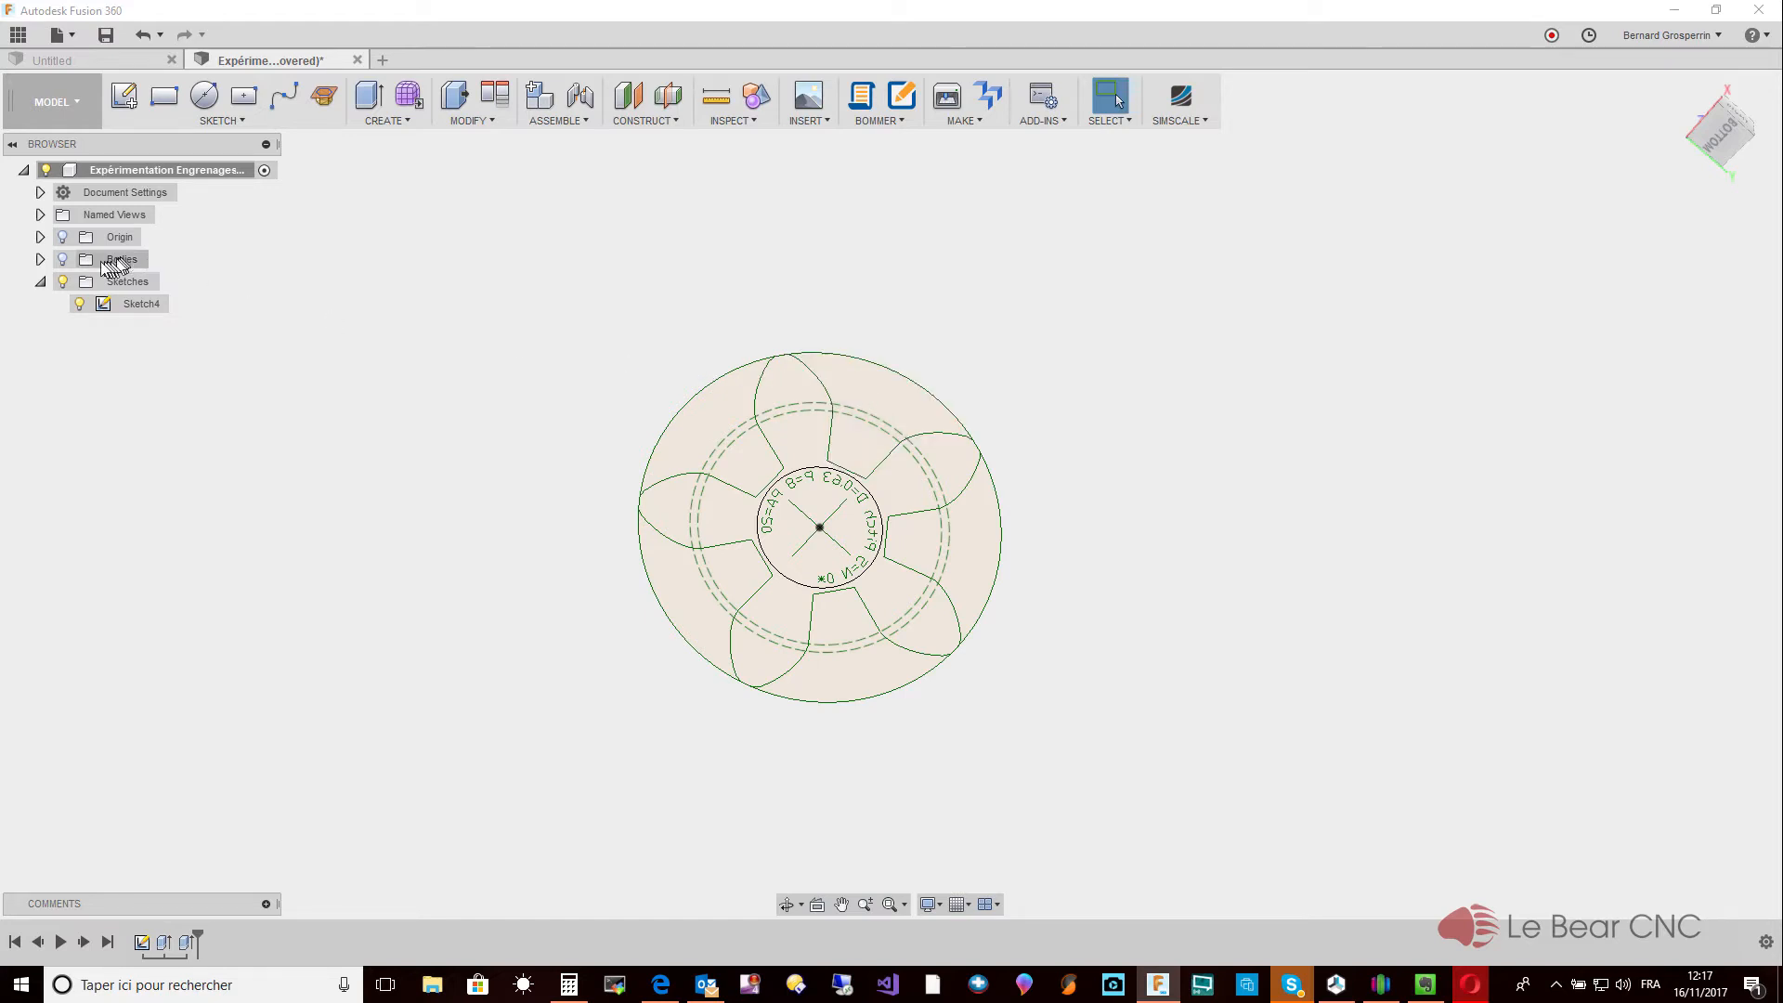
click(63, 259)
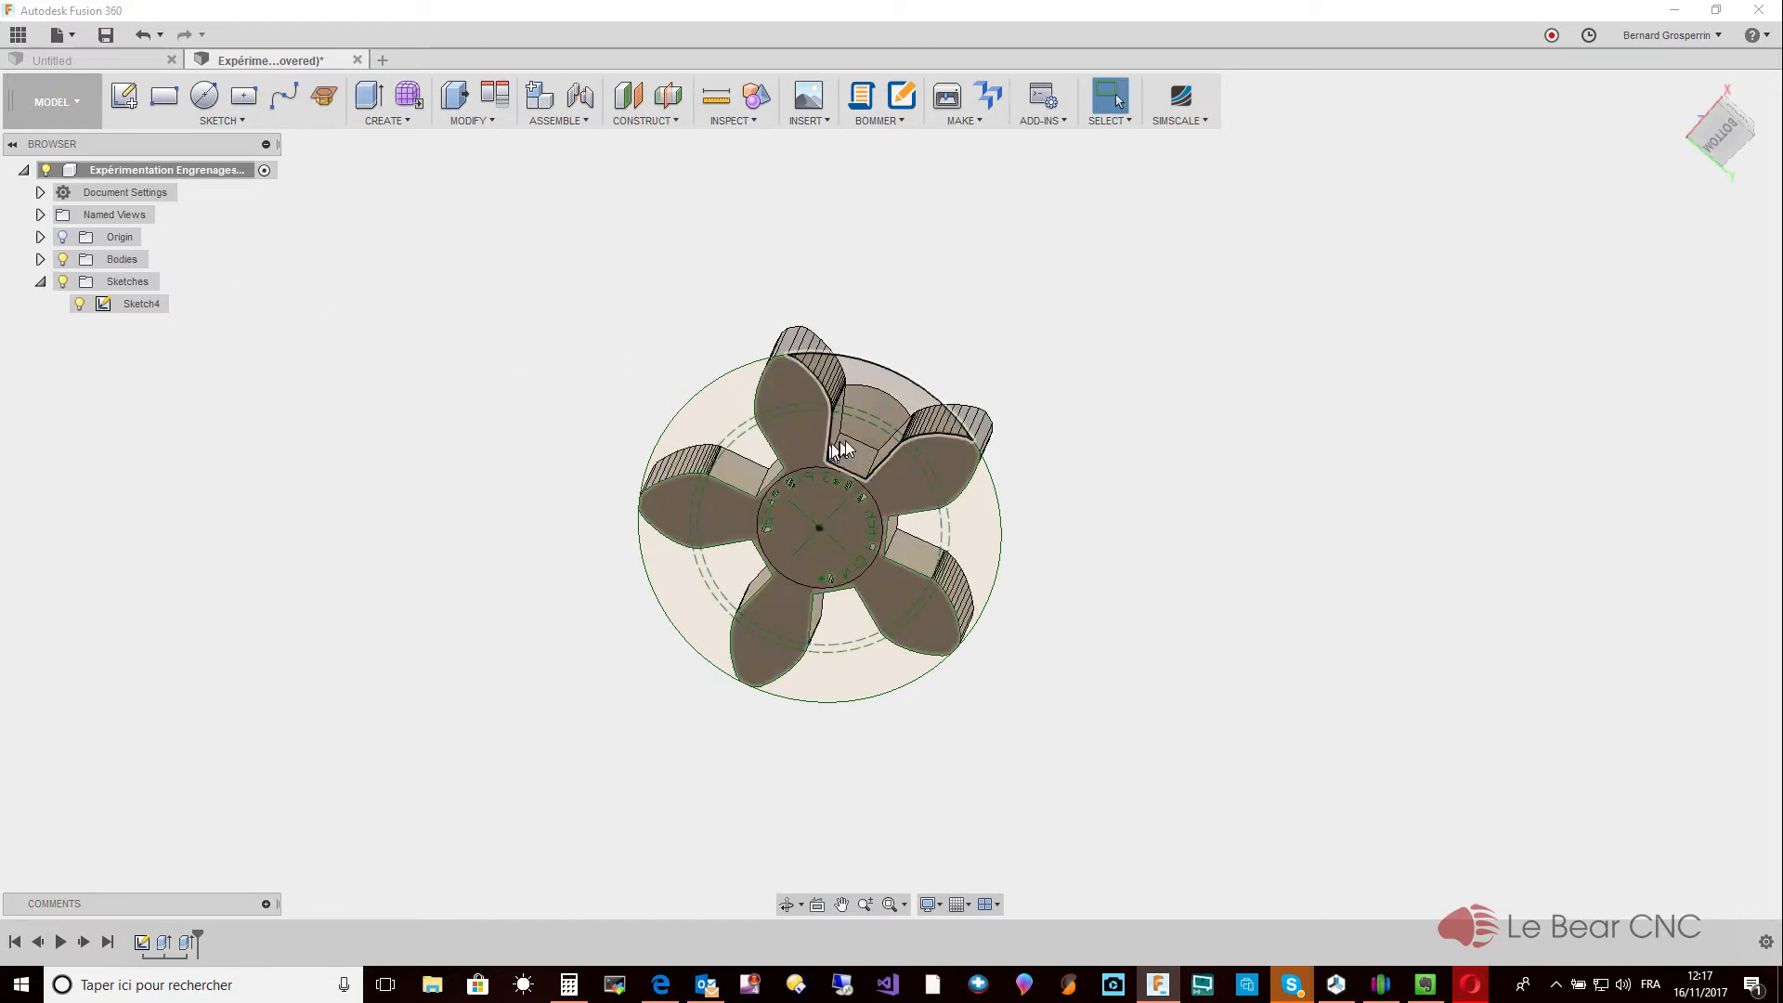
Extrude the five-tooth gear's tooth, gap and hub sketch profiles together by -2 mm, joined to the gear as a full disc.
click(866, 440)
ctrl+click(809, 431)
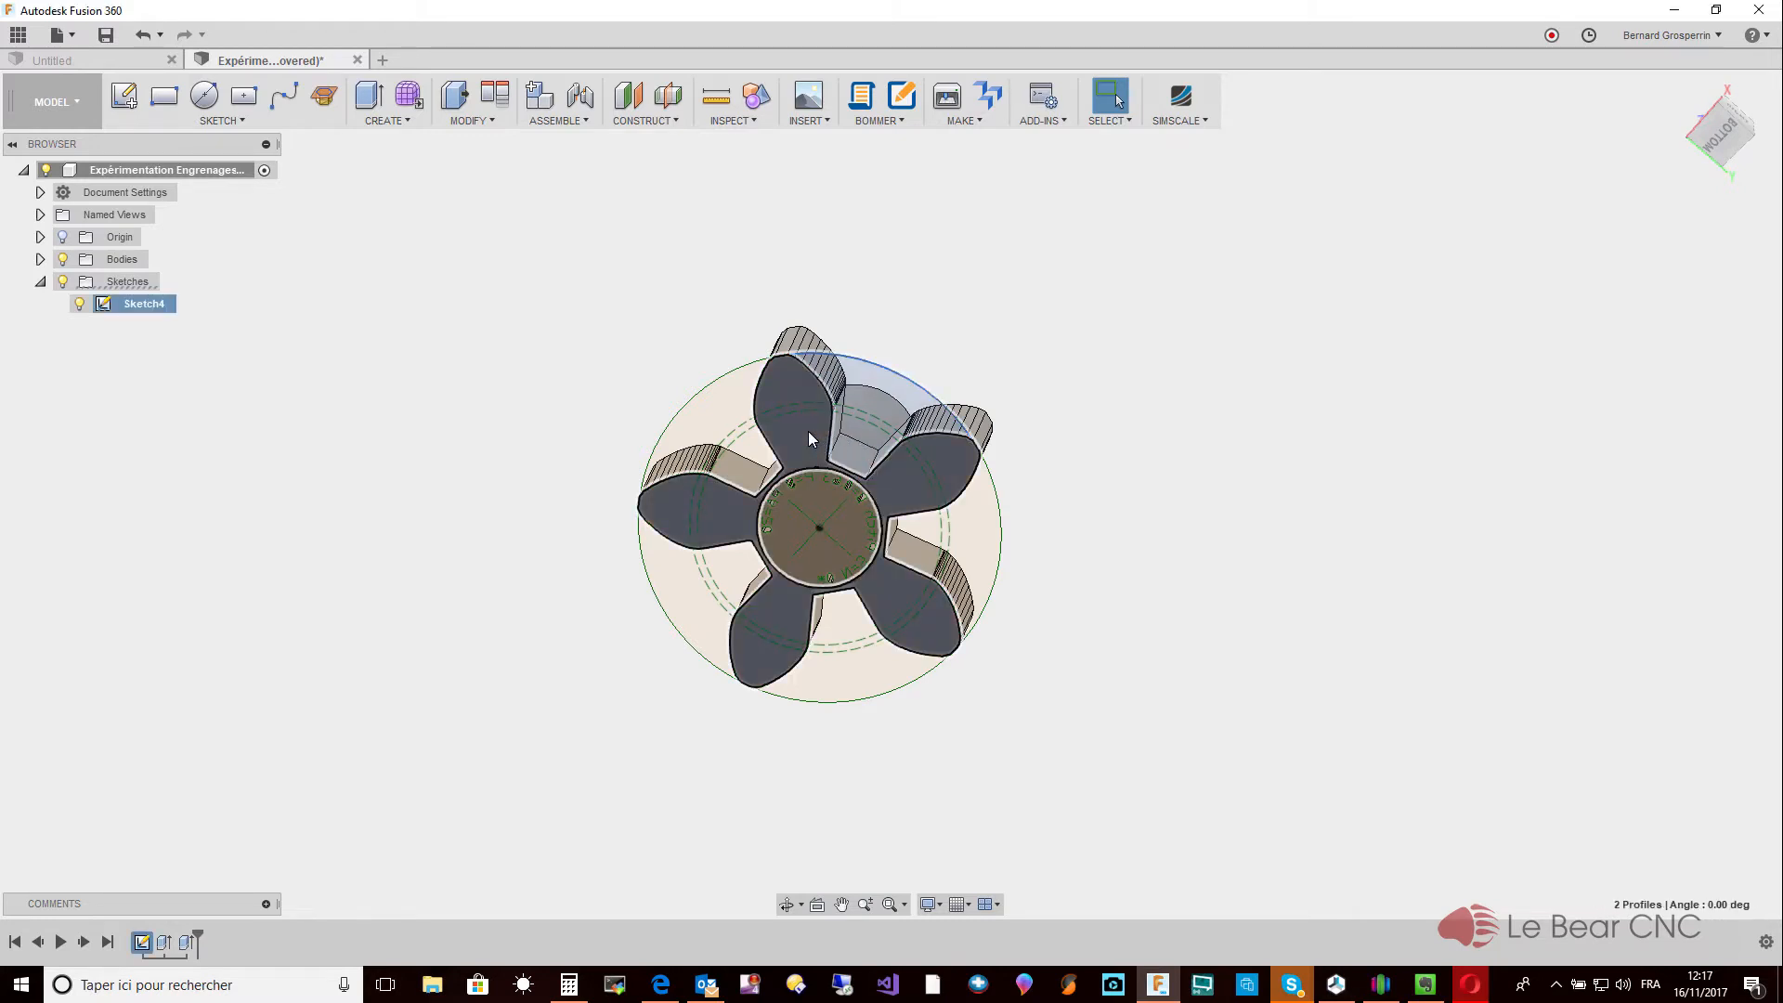
ctrl+click(710, 426)
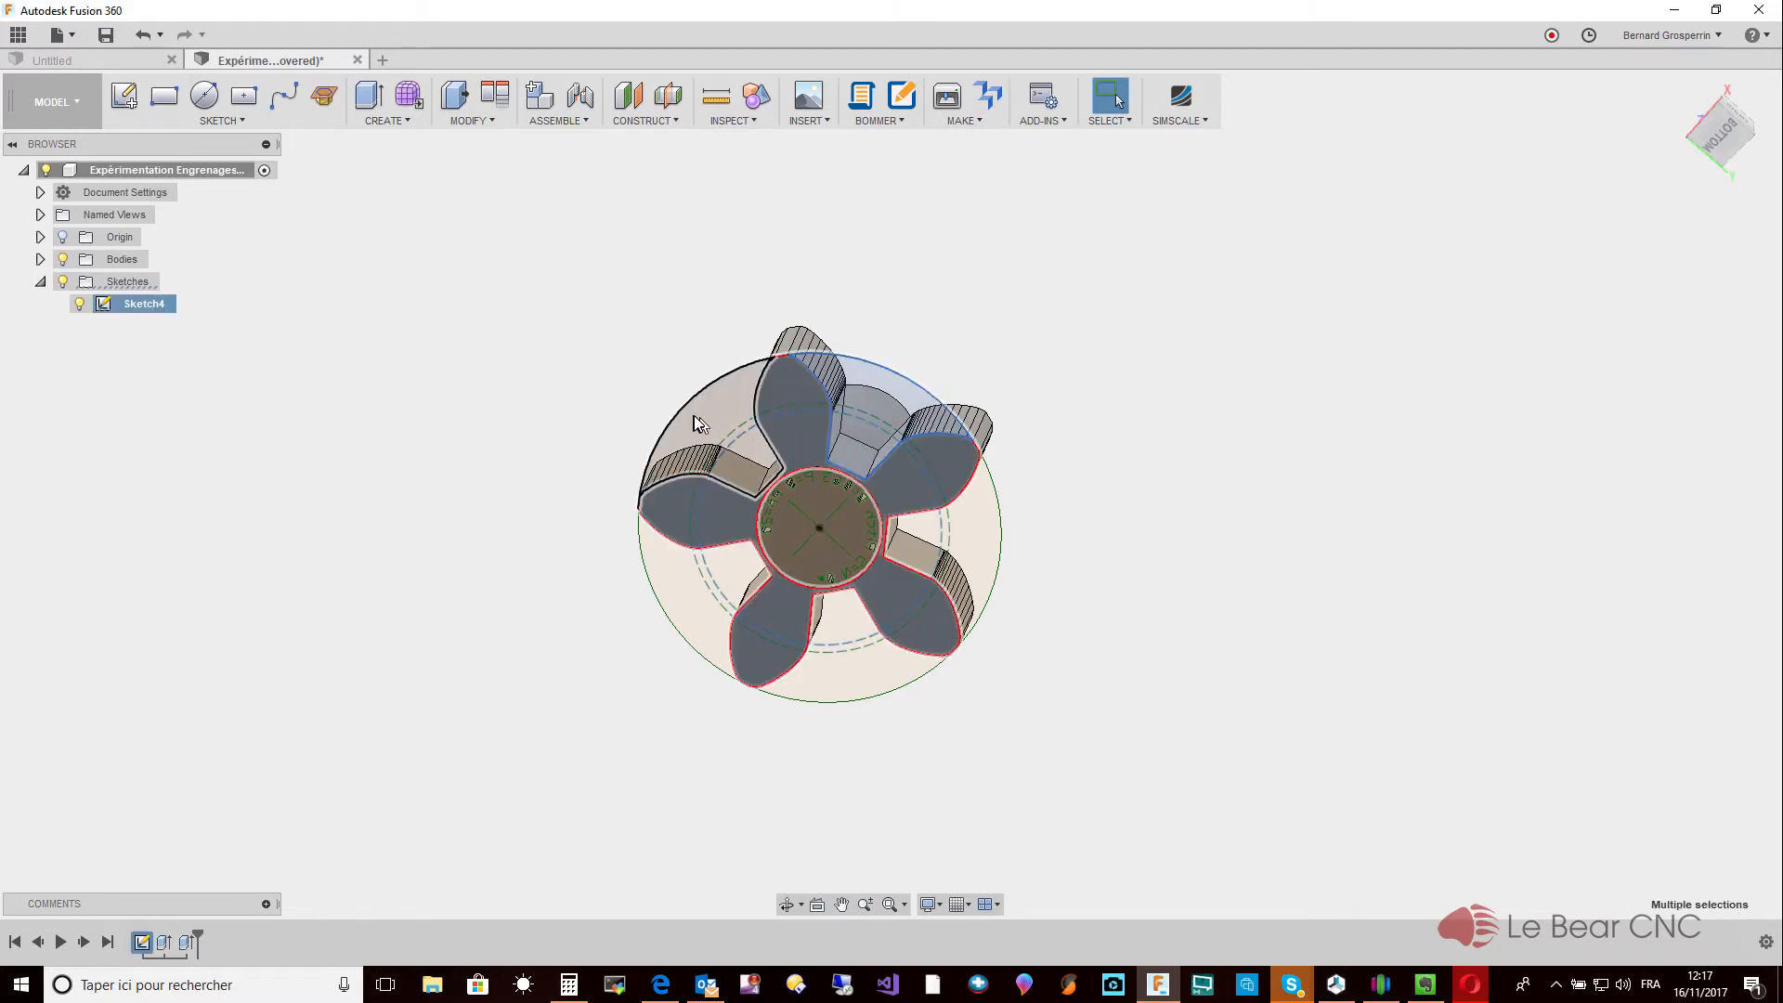
ctrl+click(680, 557)
ctrl+click(748, 645)
ctrl+click(840, 683)
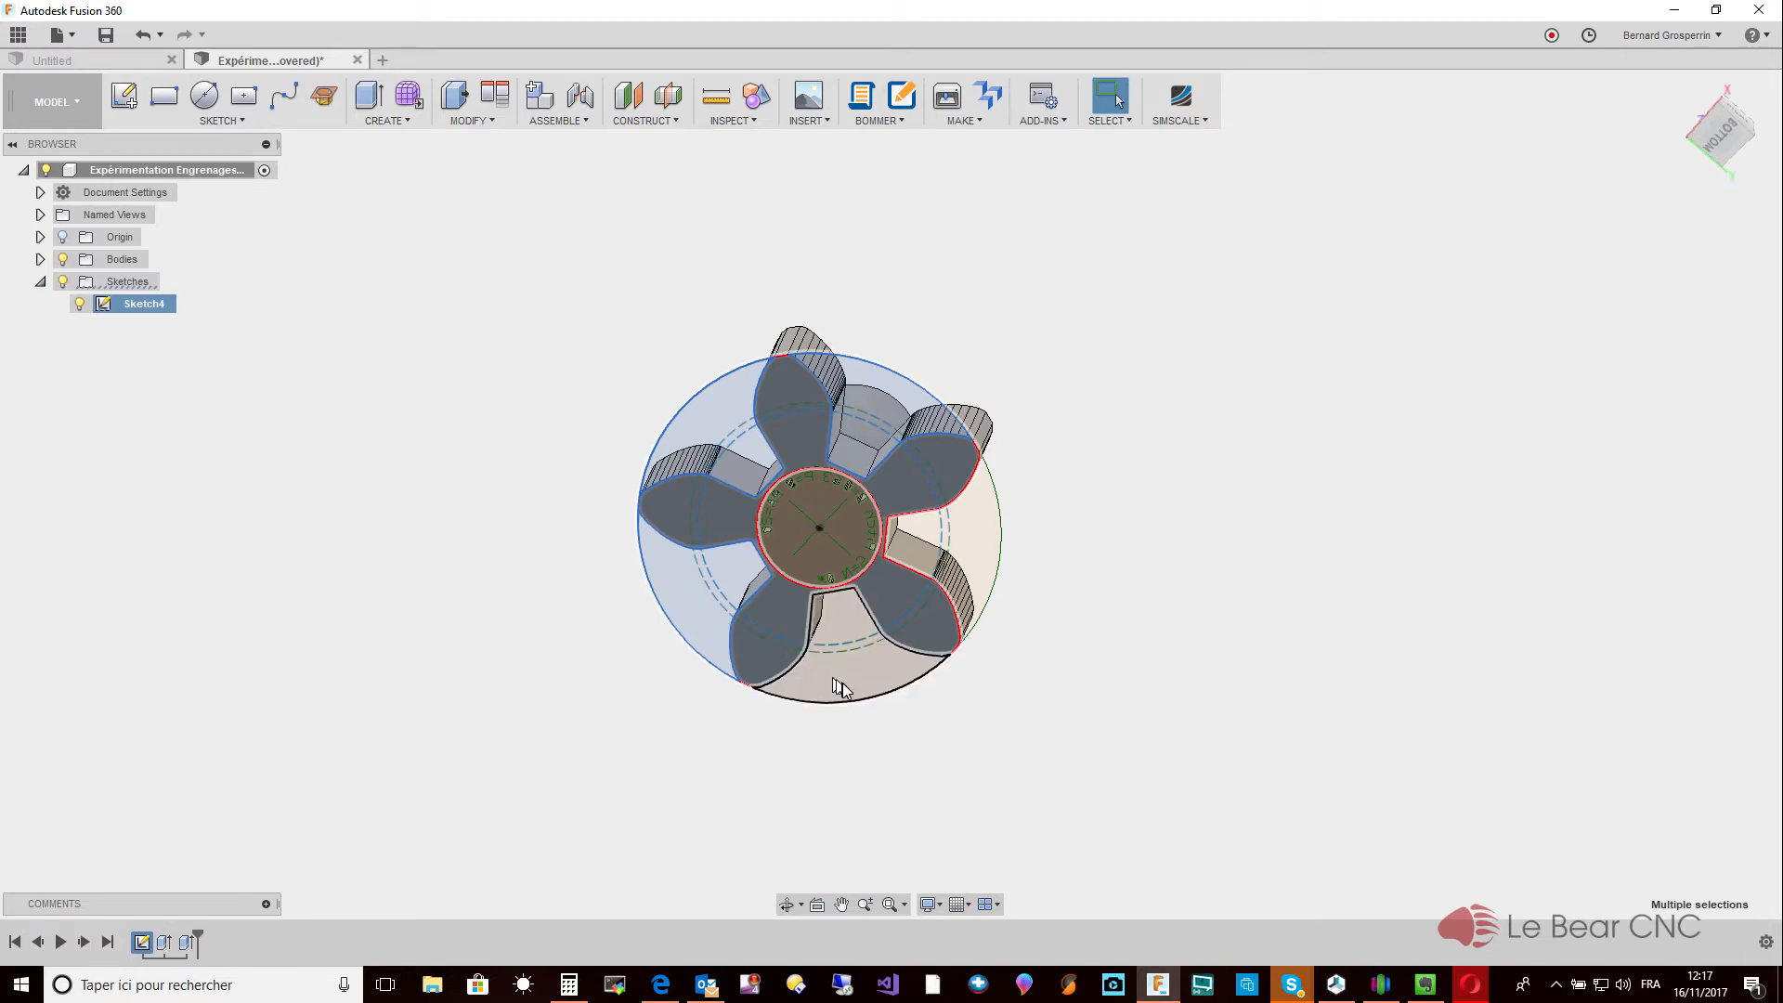
ctrl+click(920, 686)
ctrl+click(936, 652)
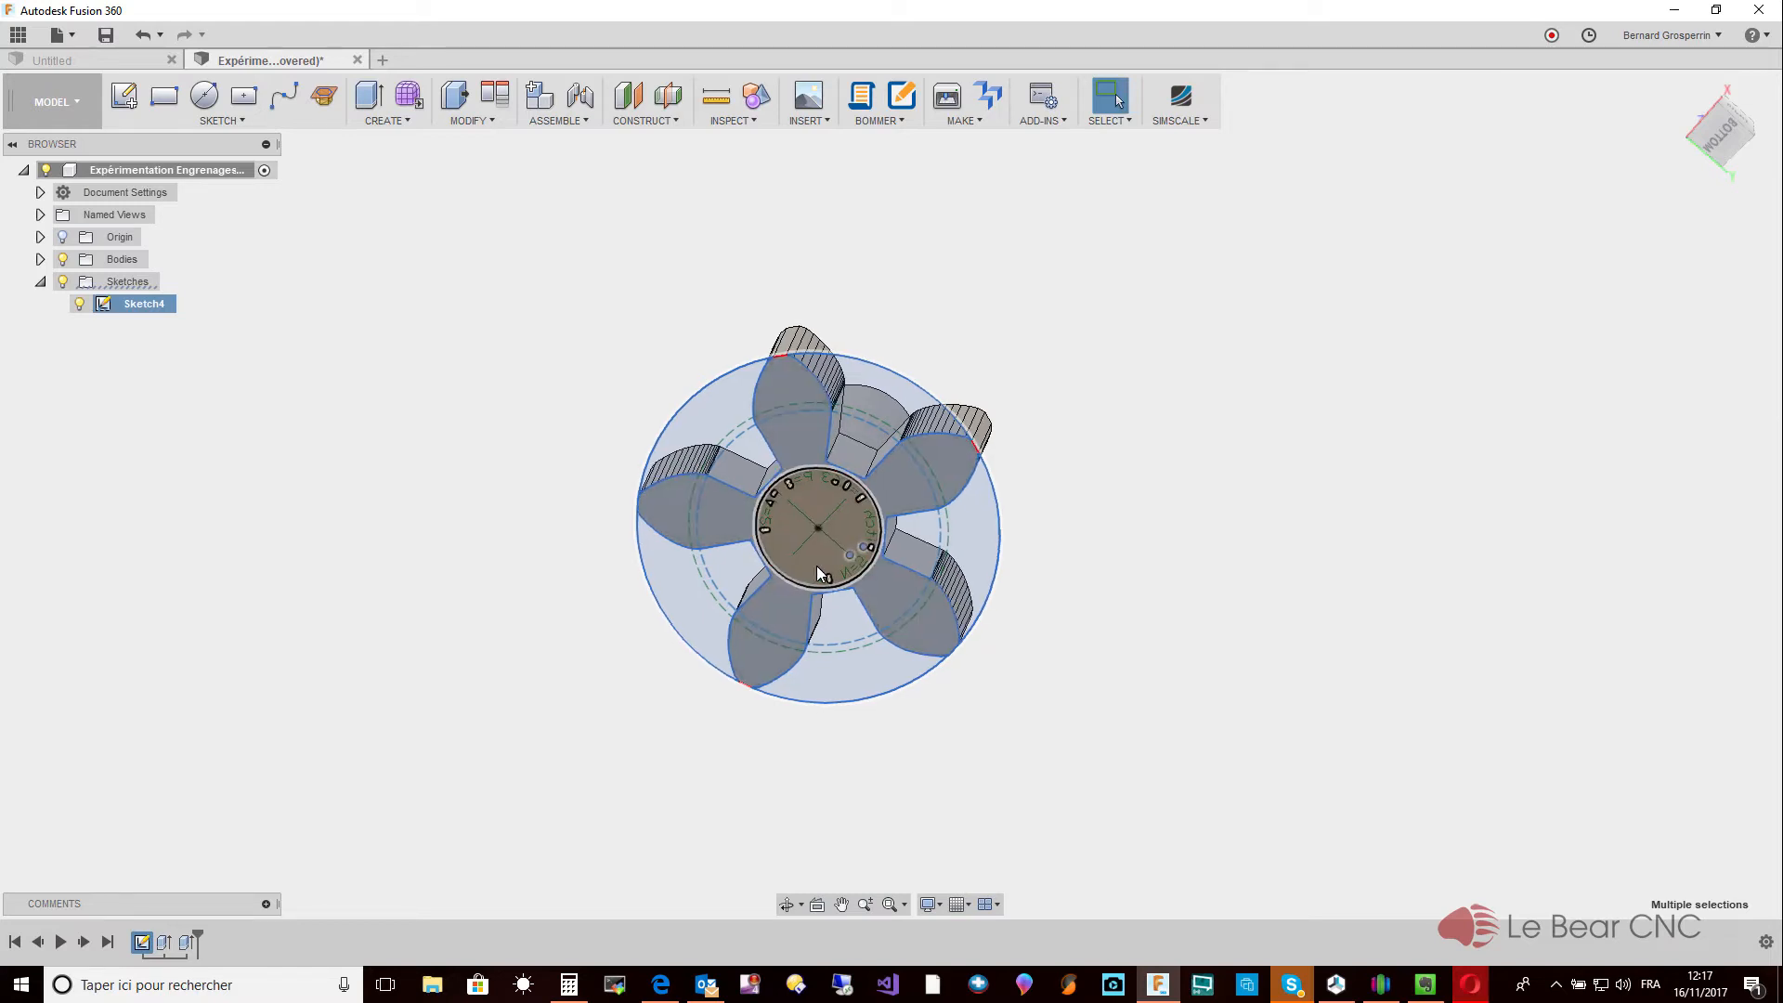
right_click(765, 555)
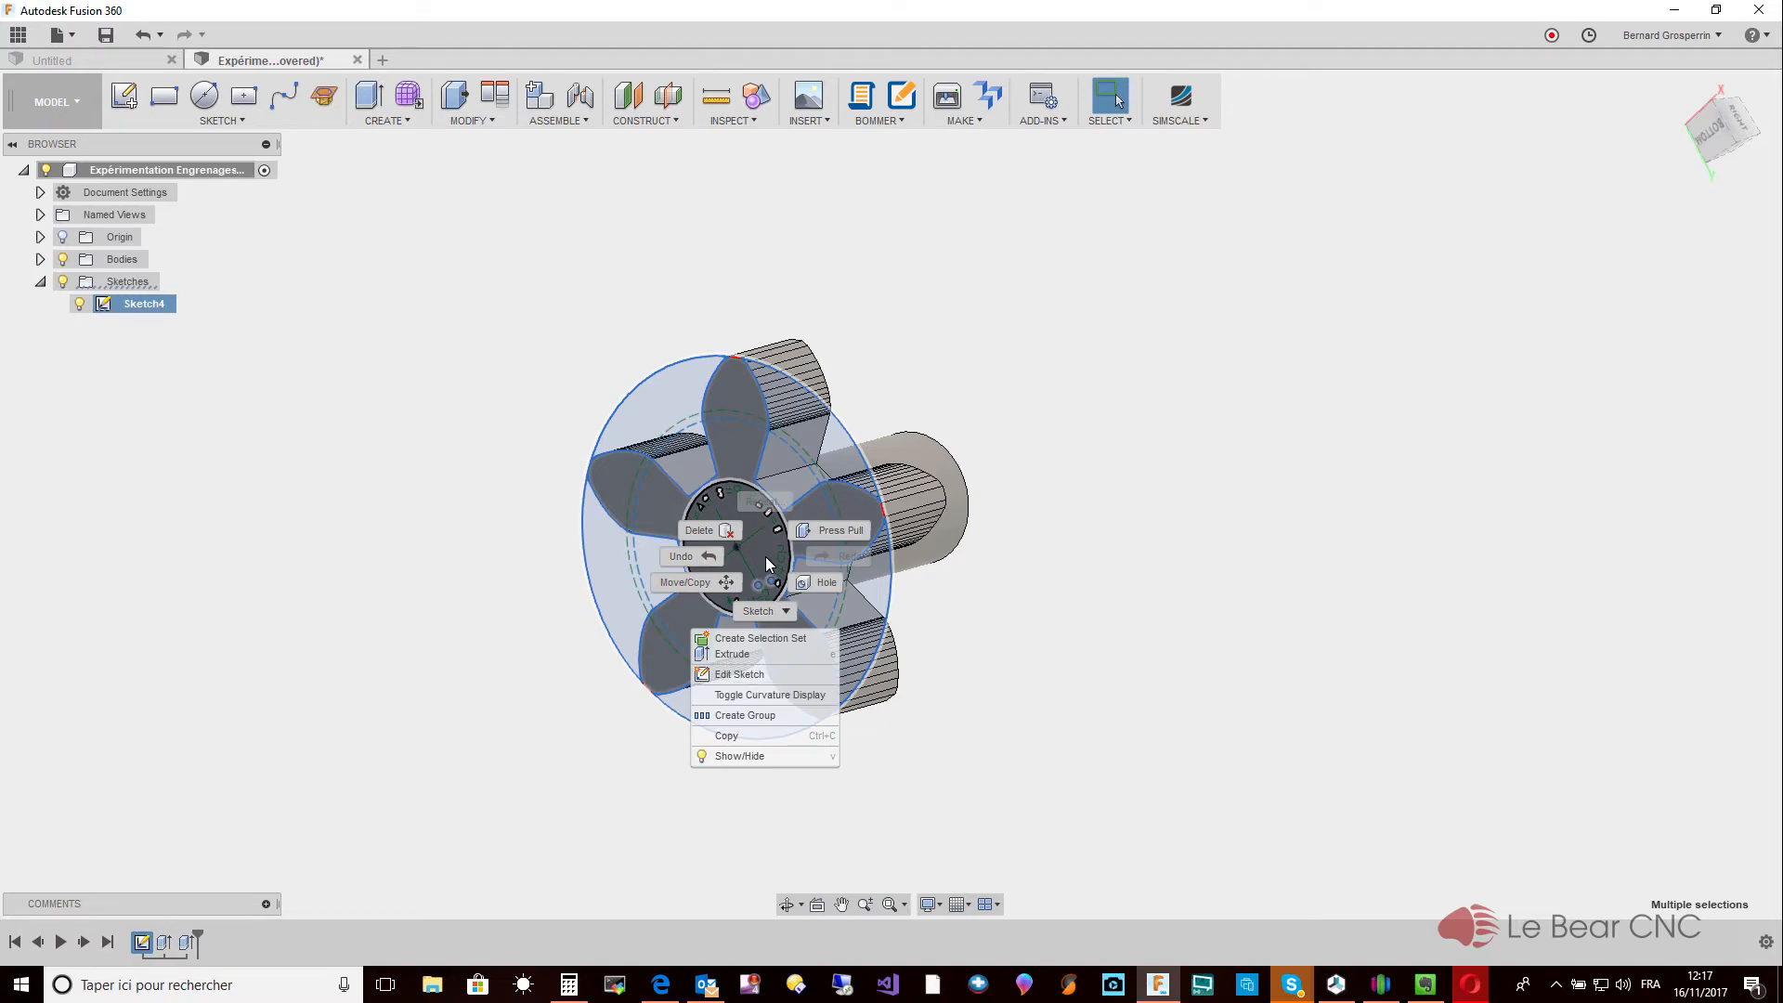
click(827, 532)
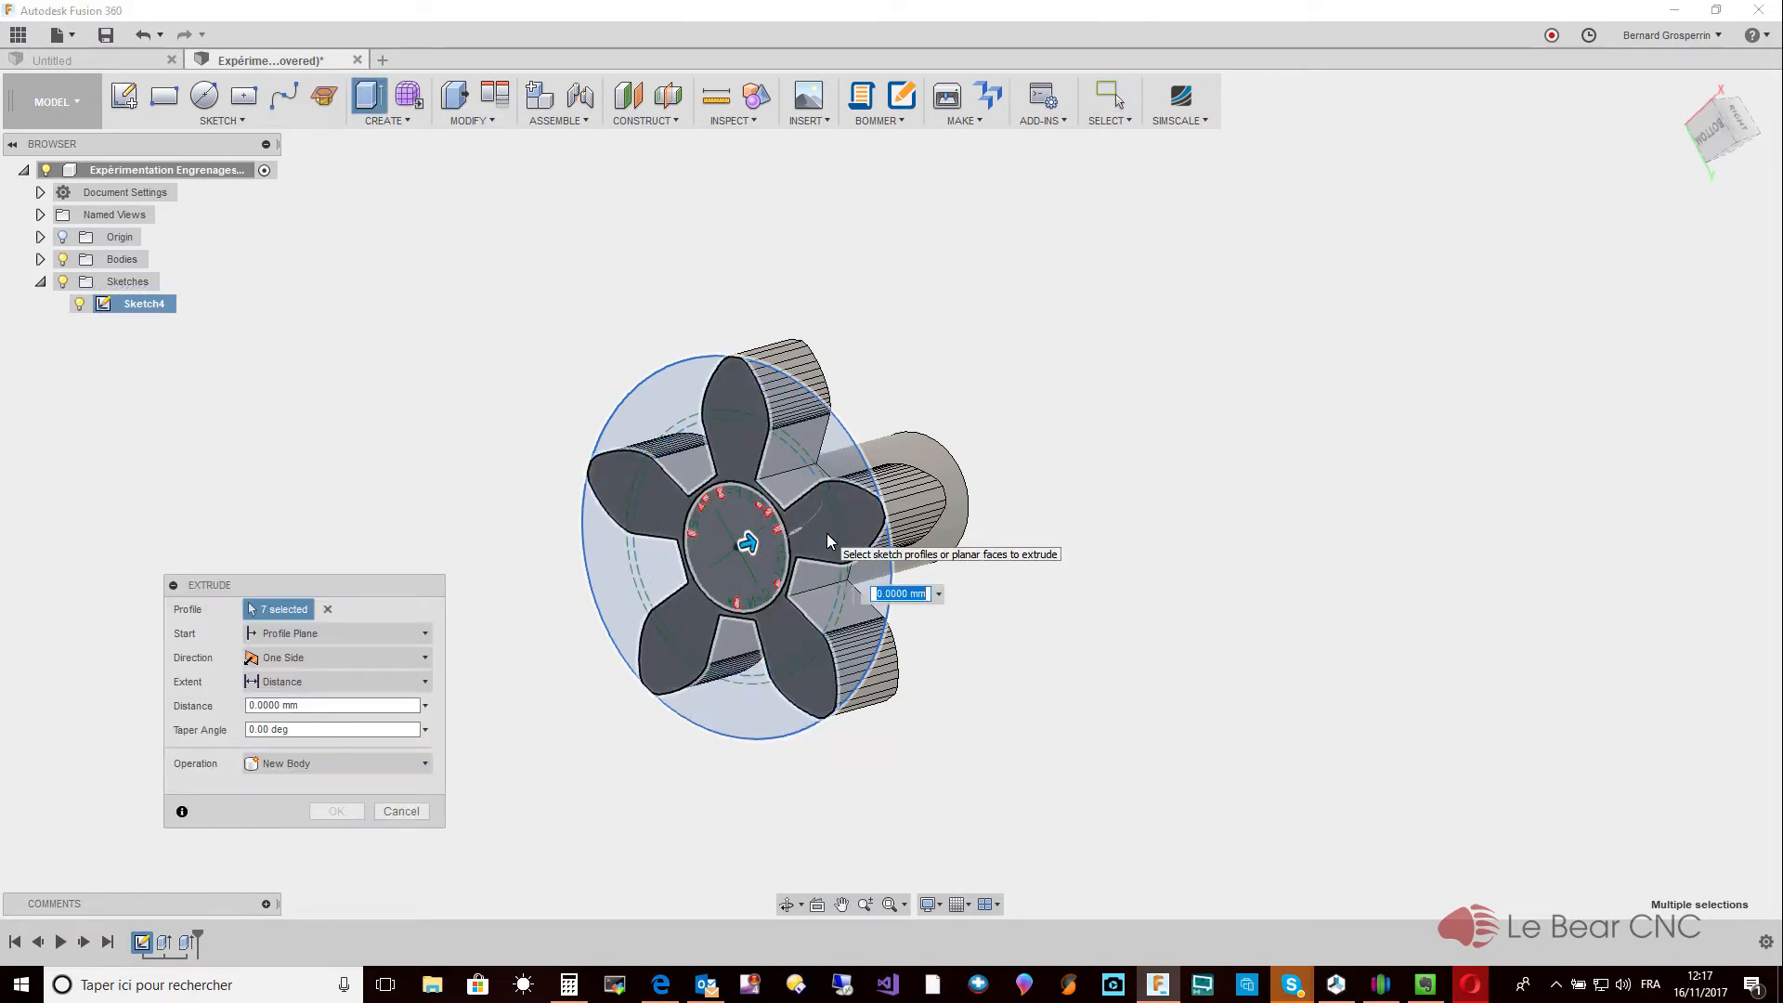
text(-)
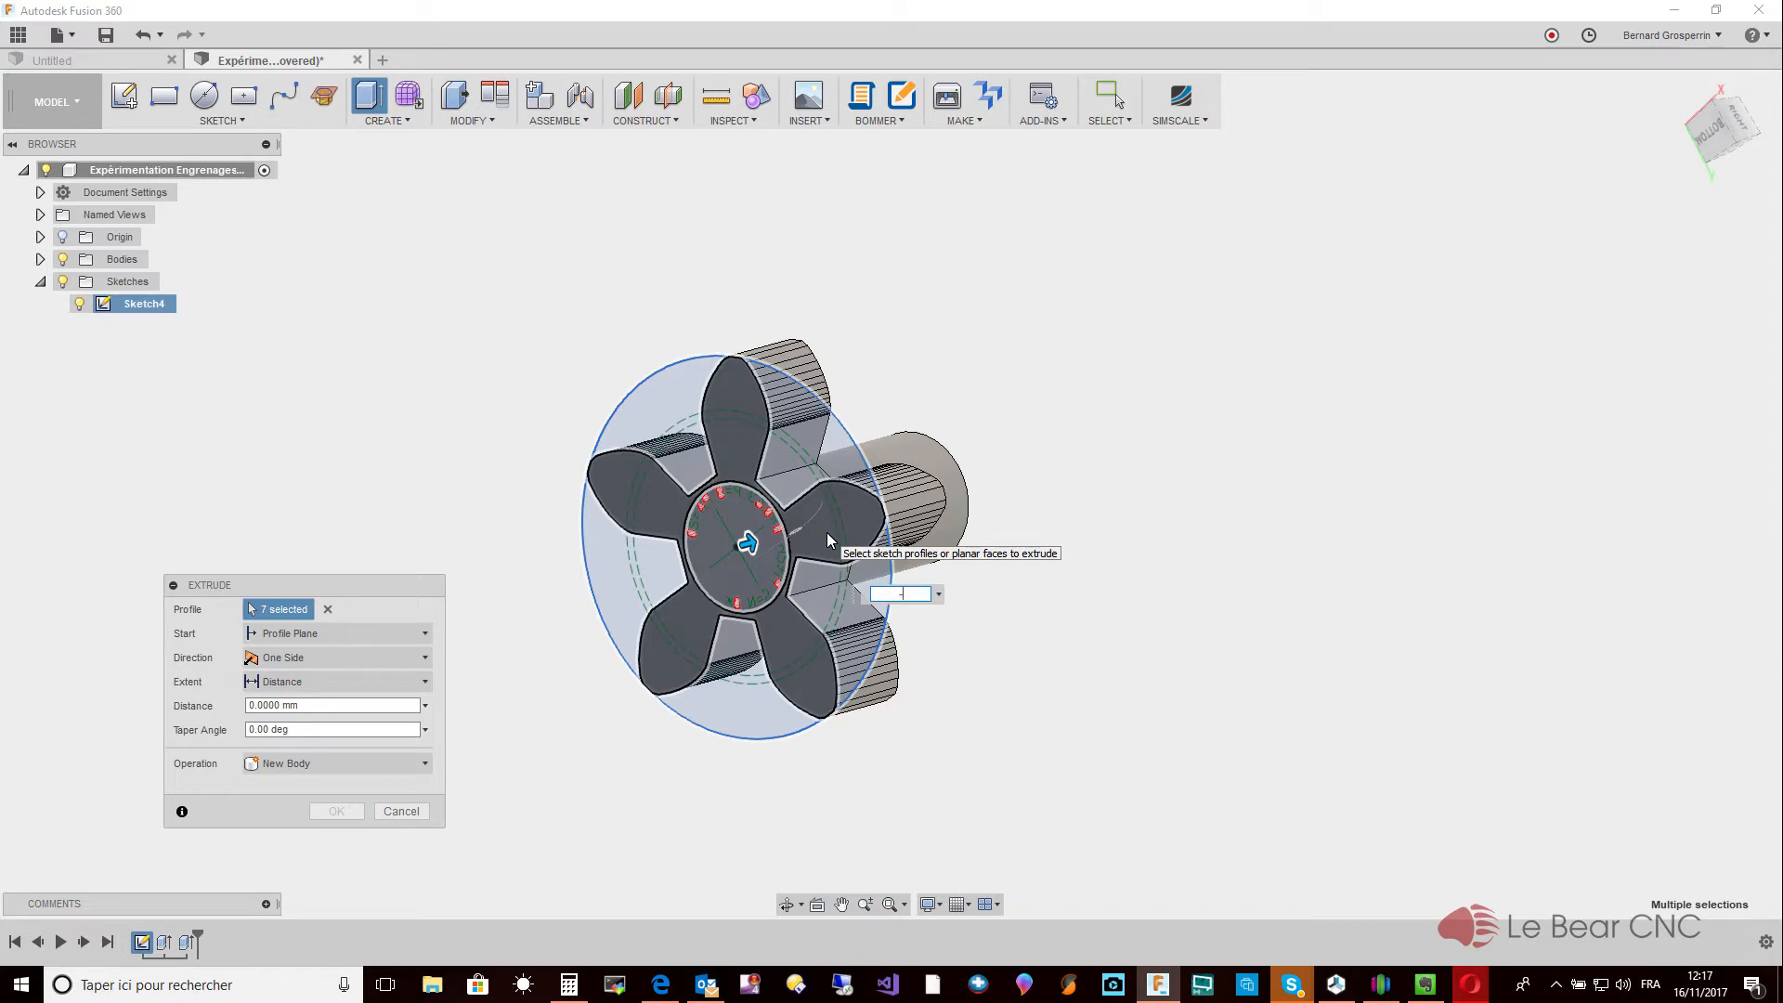
text(2)
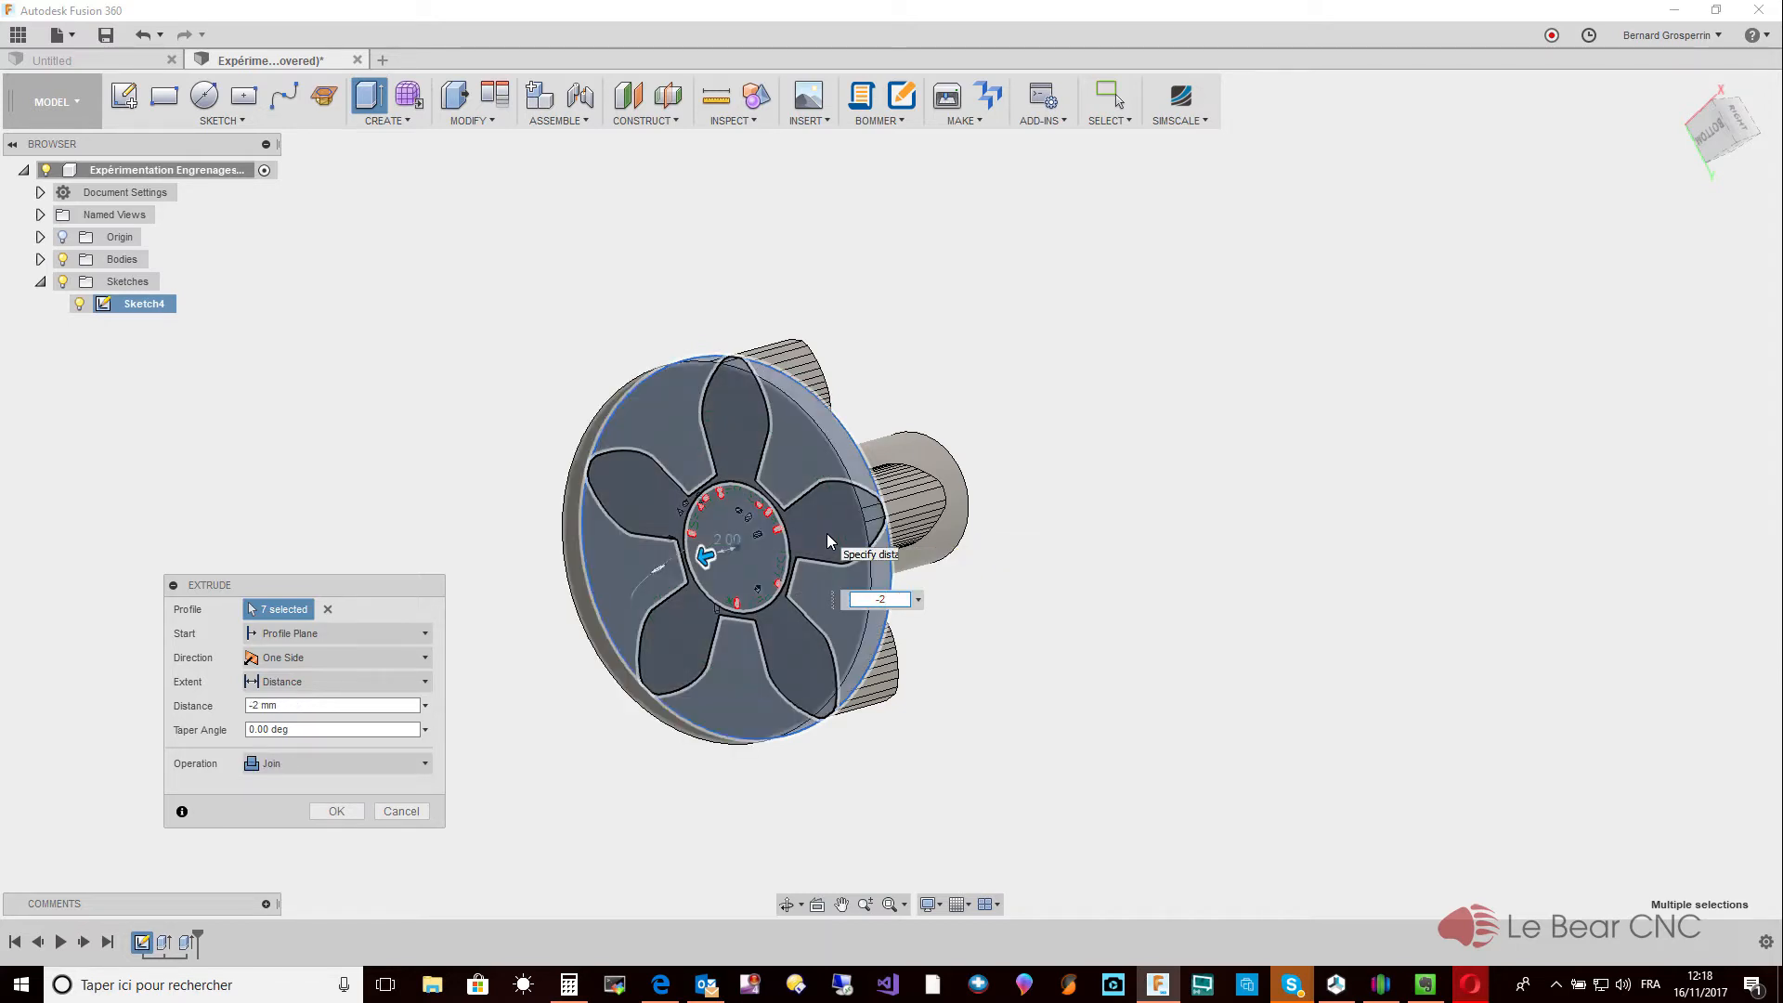
key(Return)
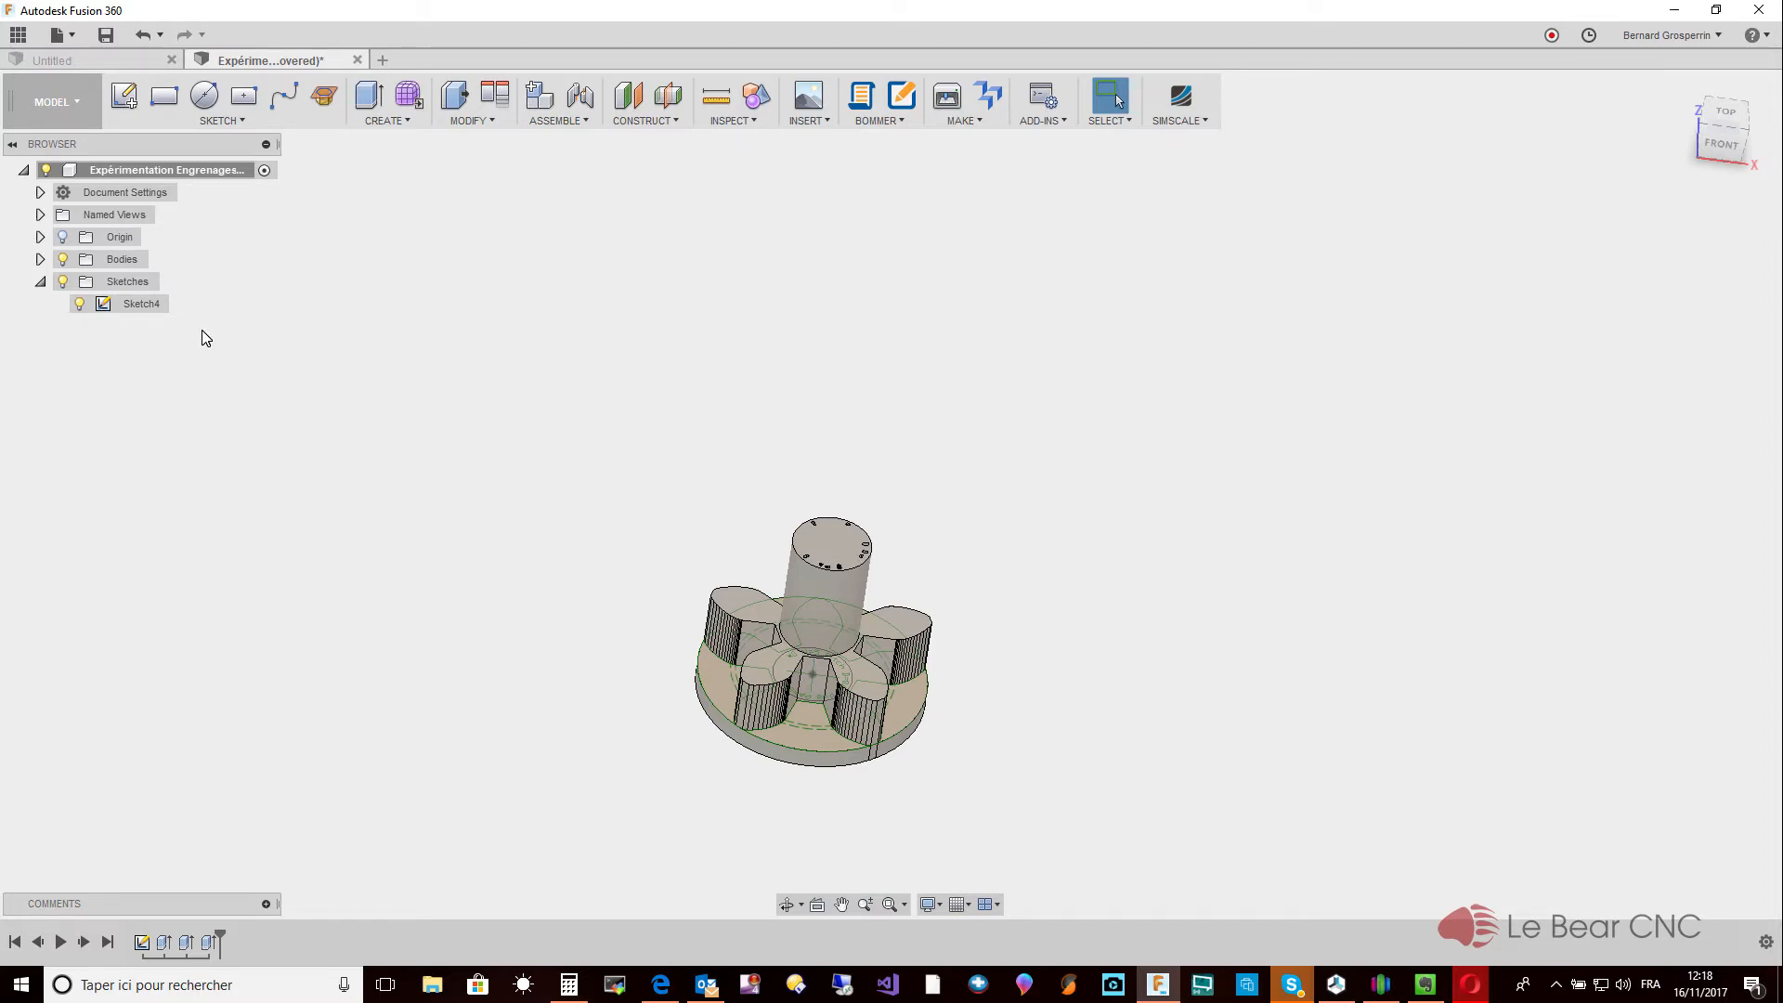
Review the settings of the first extrusion, which forms the gear teeth, and accept them unchanged.
right_click(163, 943)
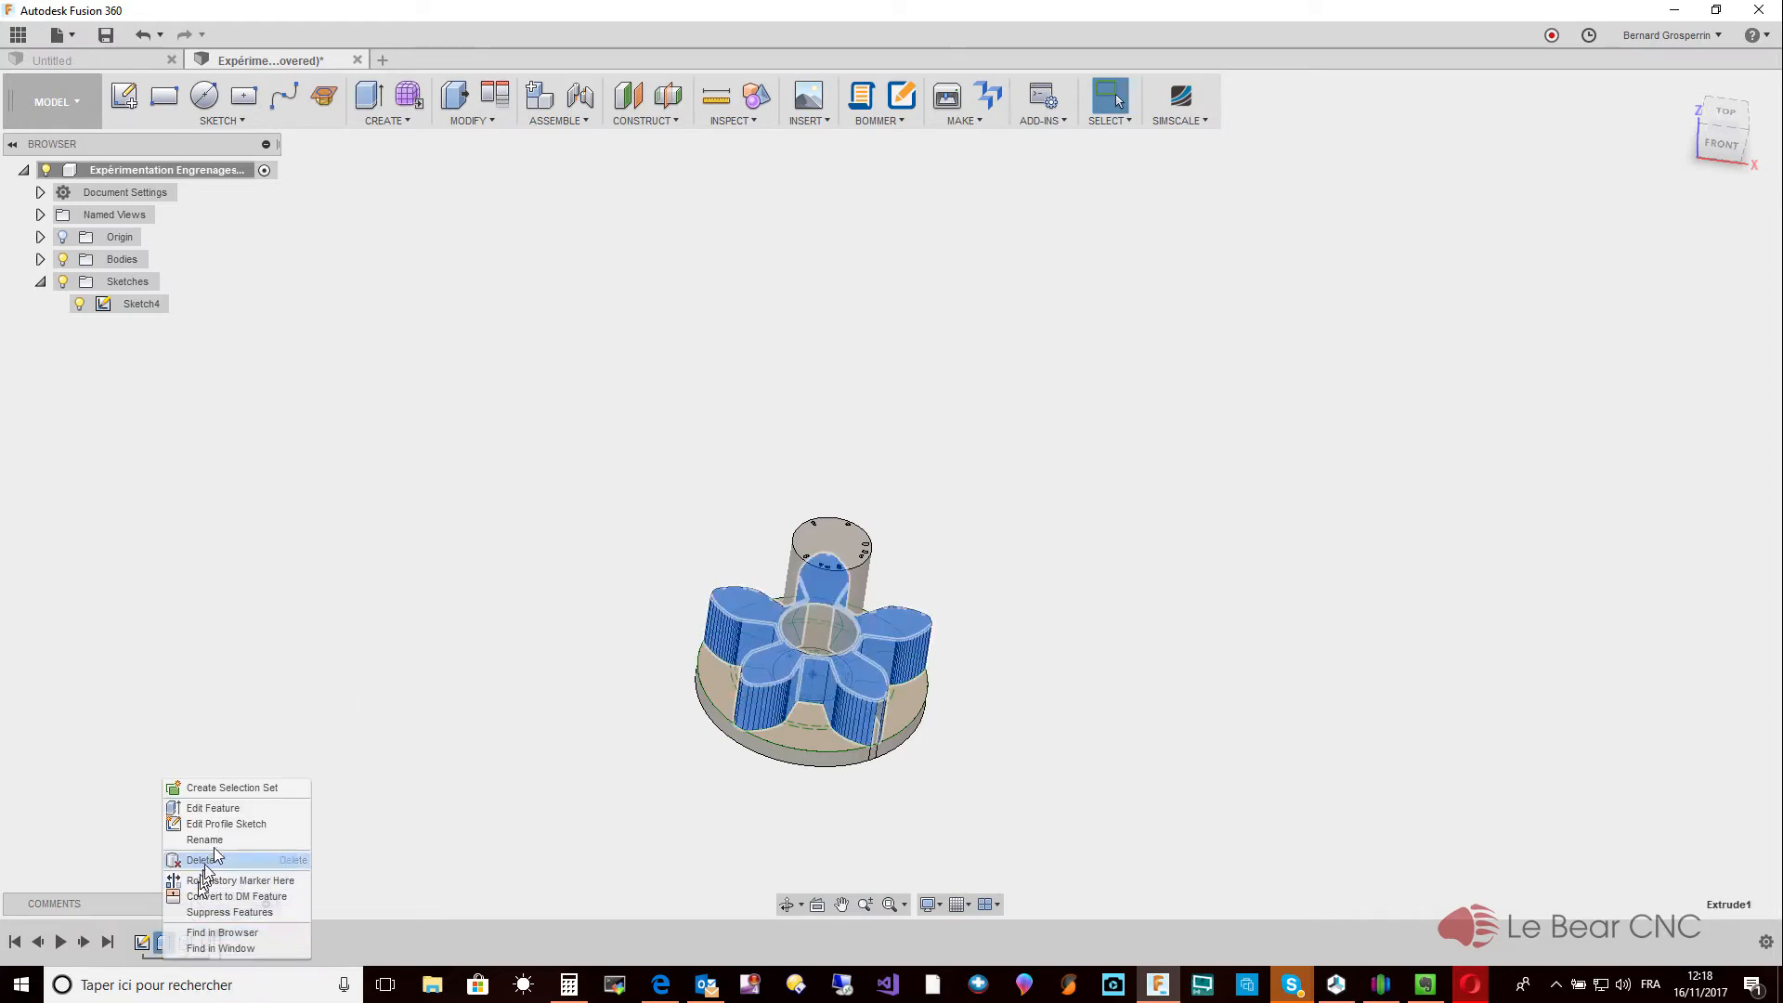
click(216, 810)
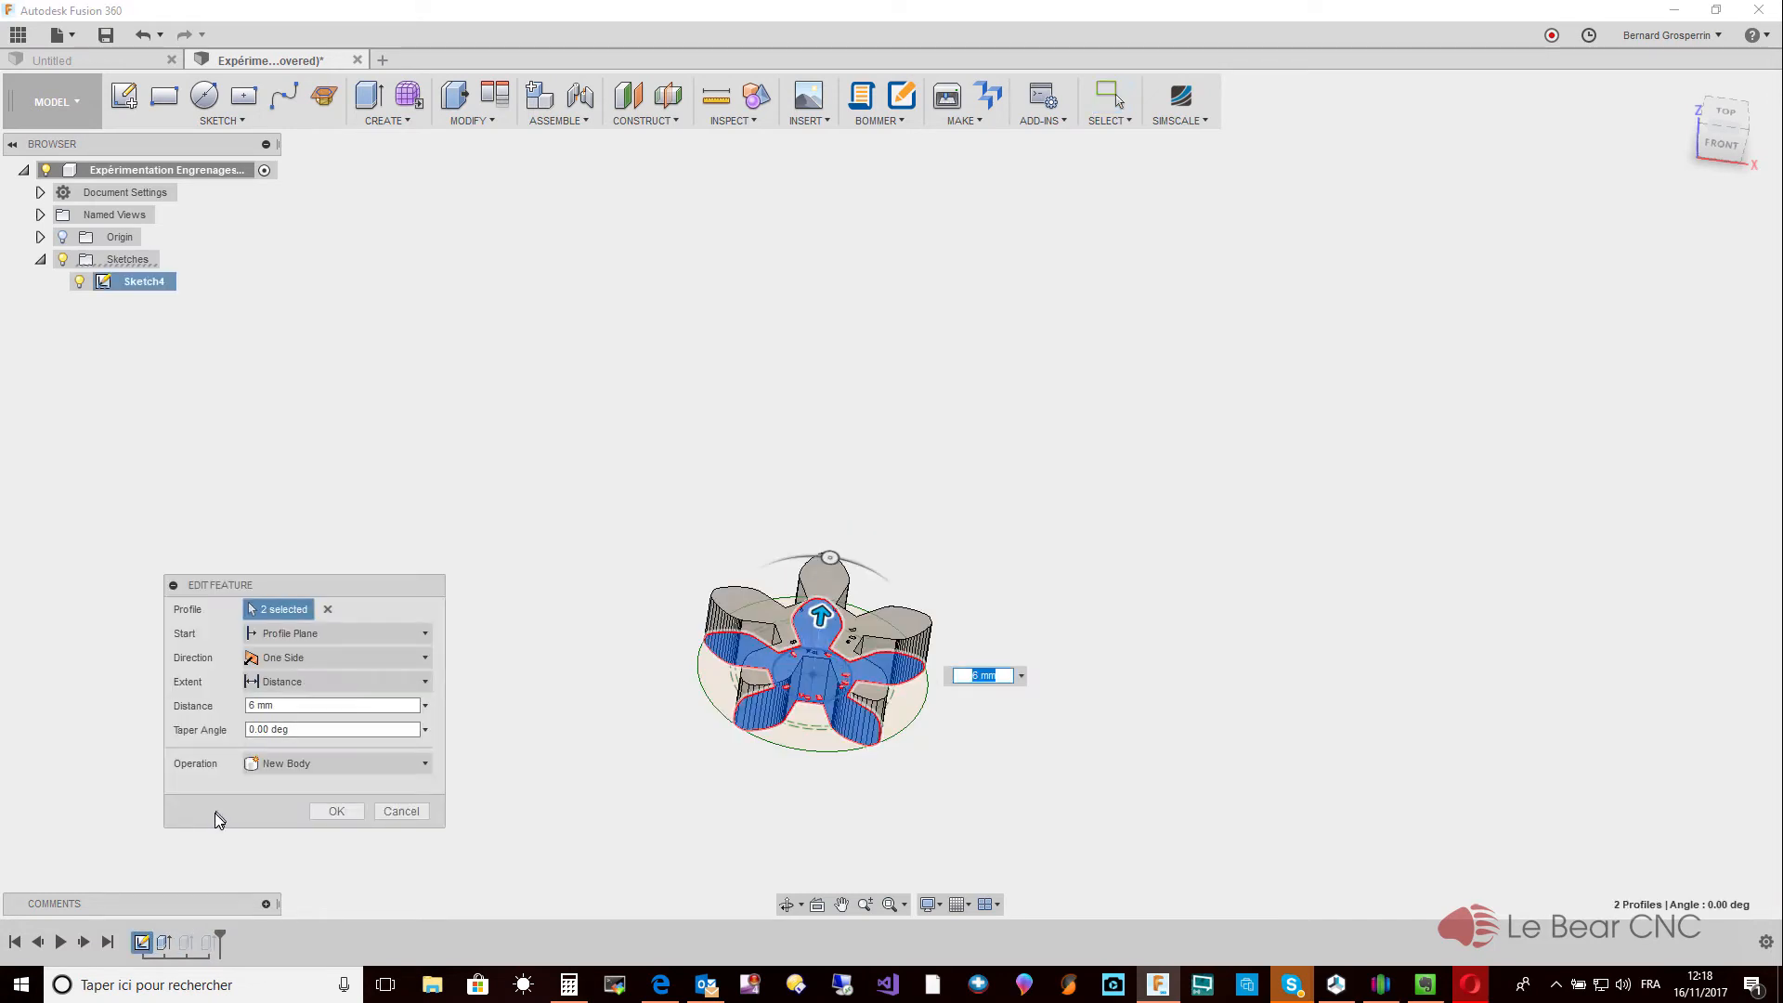
click(339, 812)
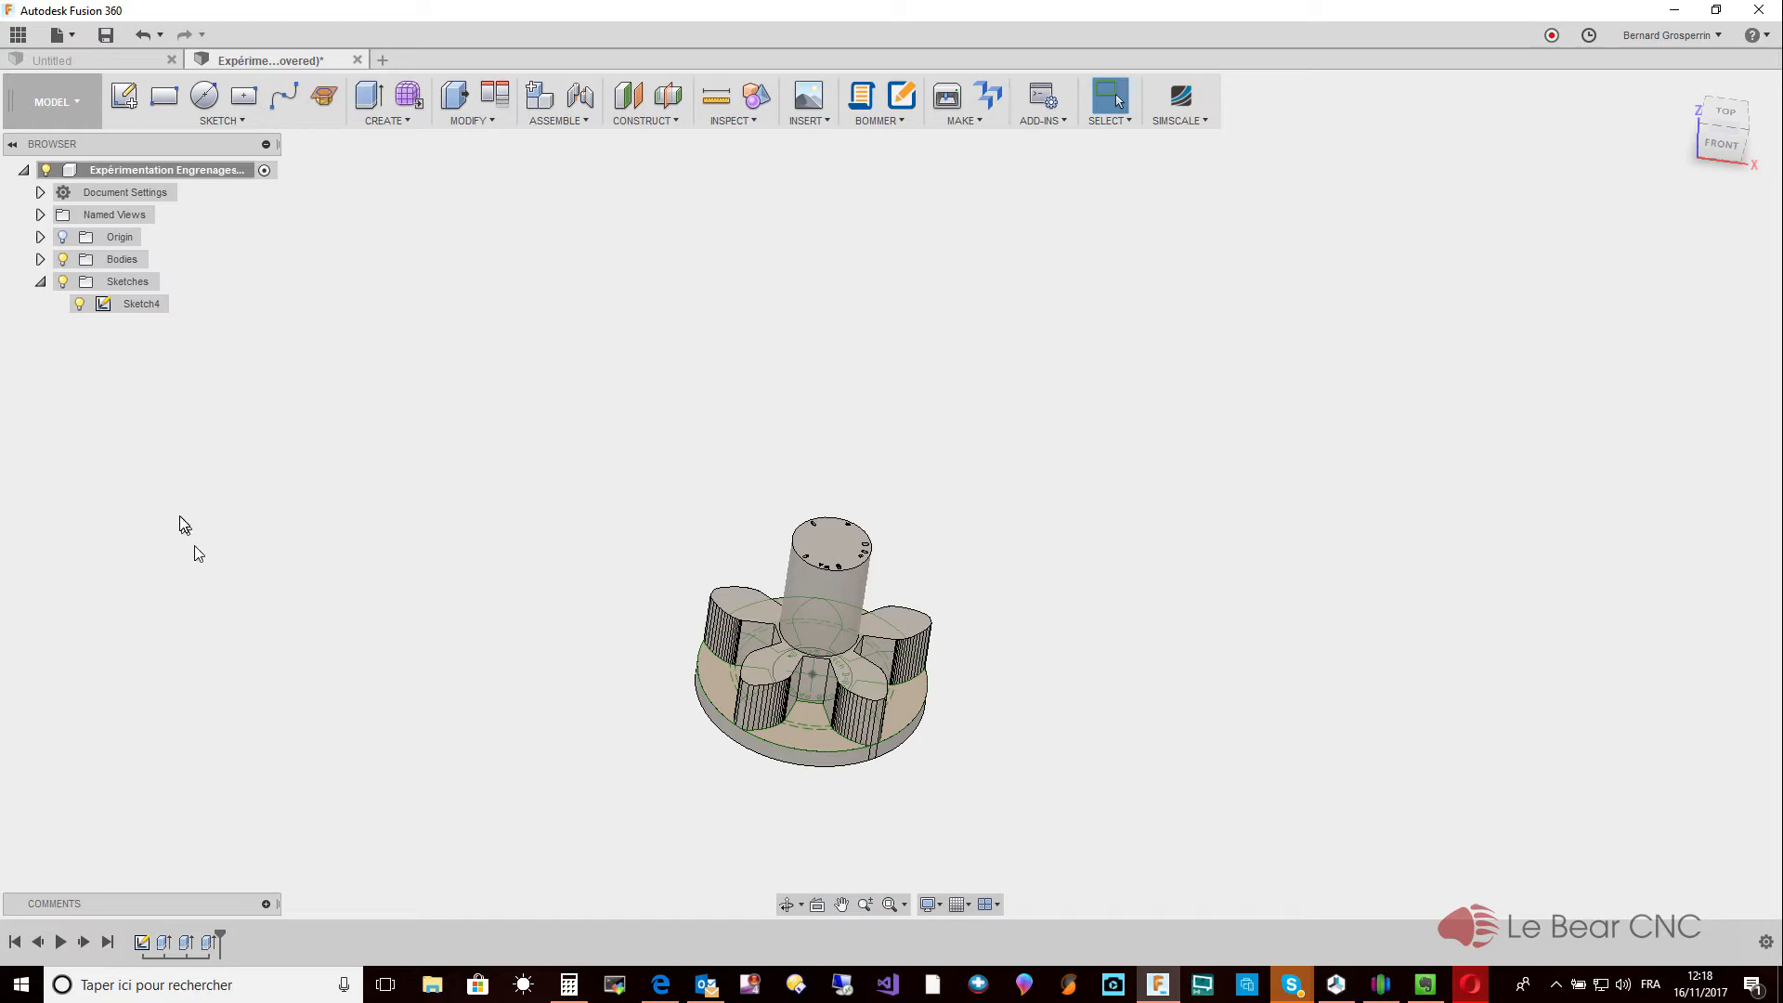
click(177, 170)
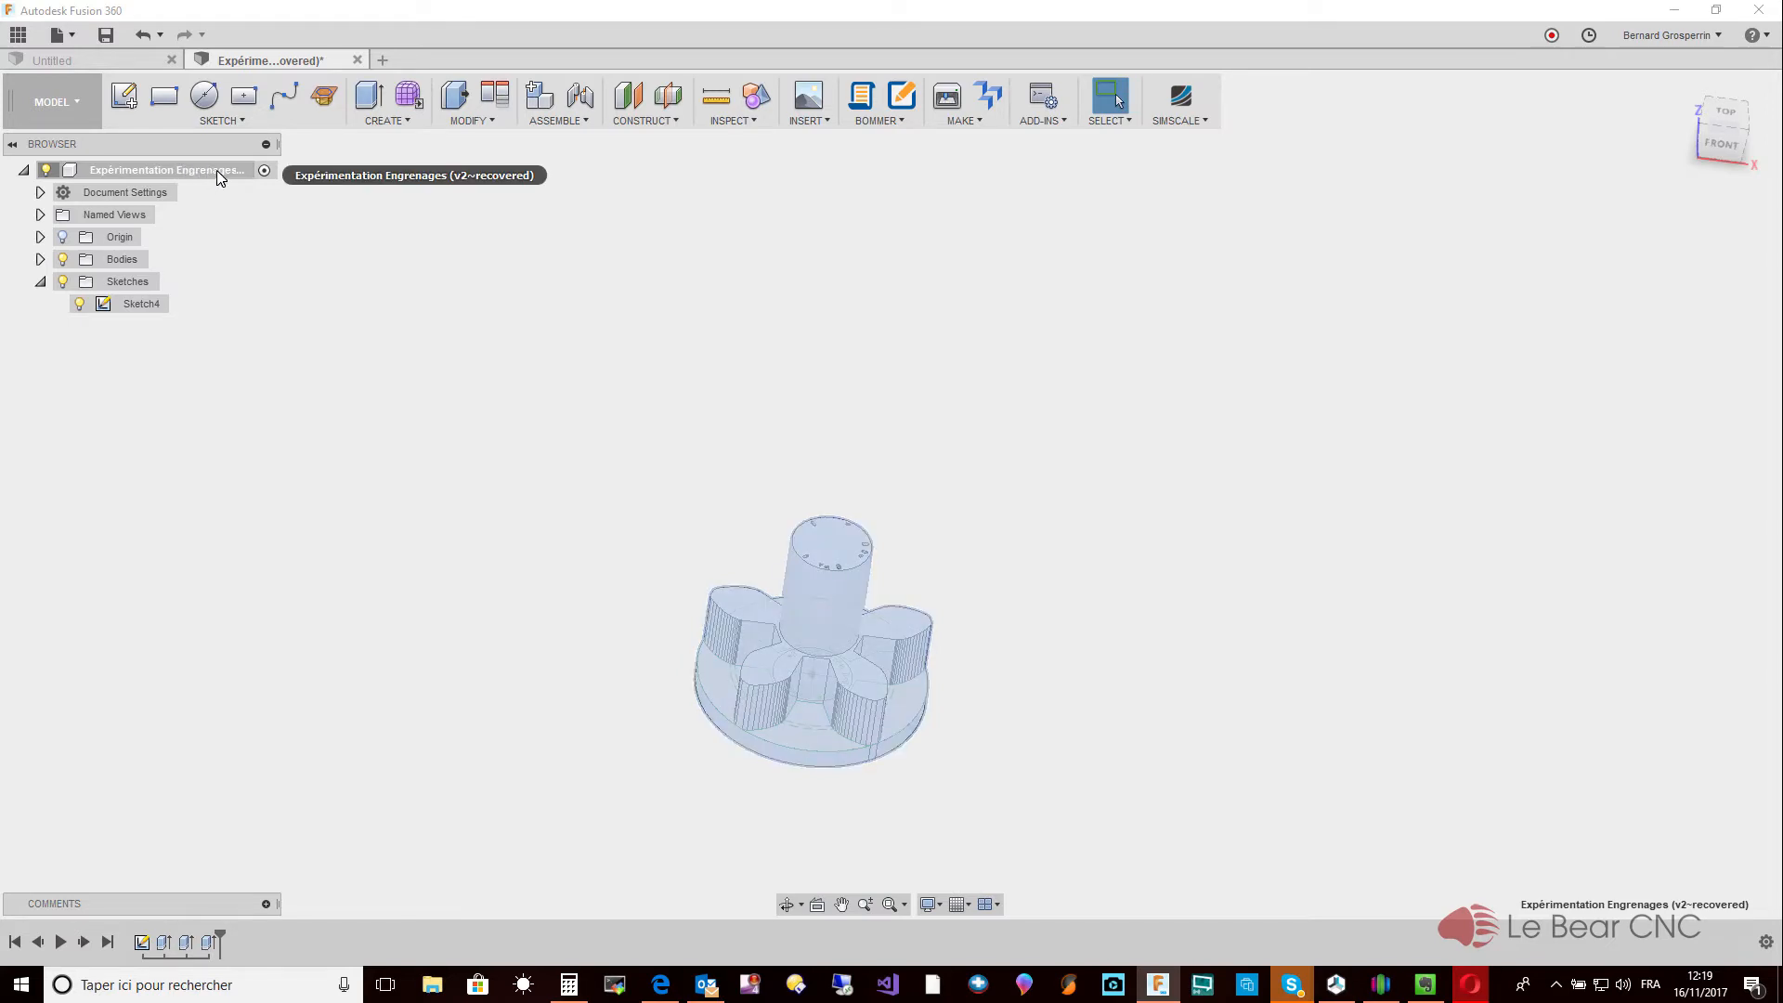
click(105, 37)
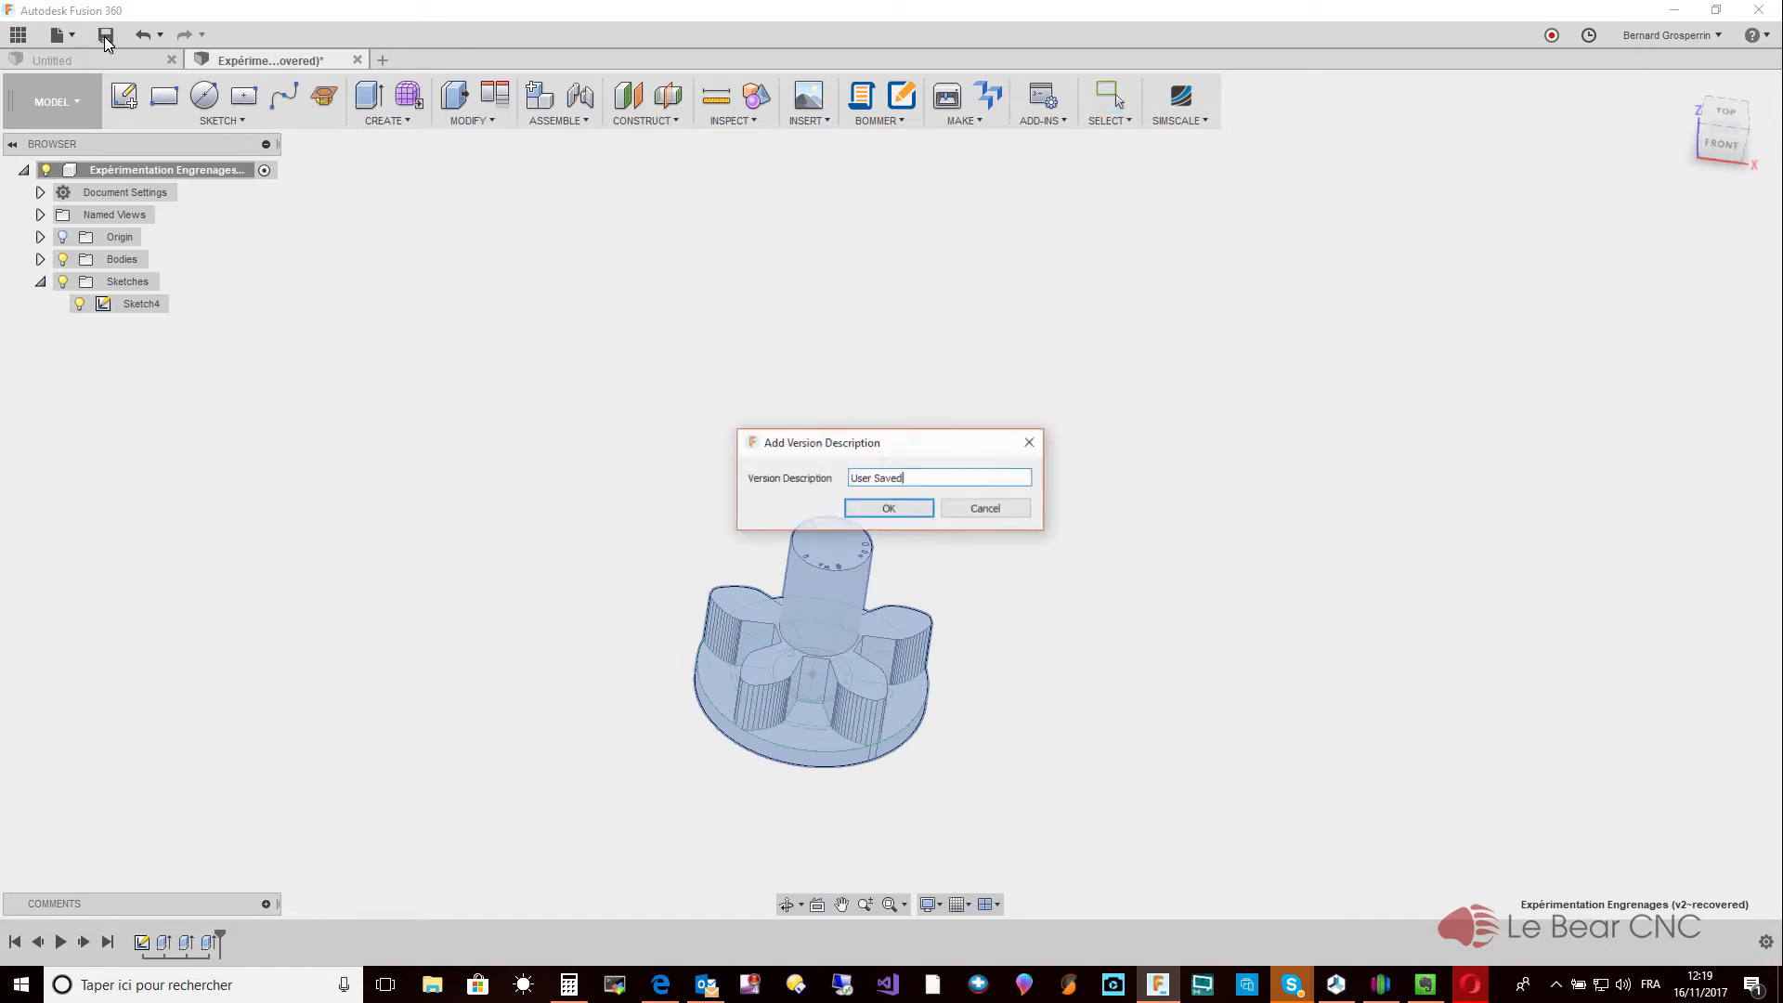
click(1004, 516)
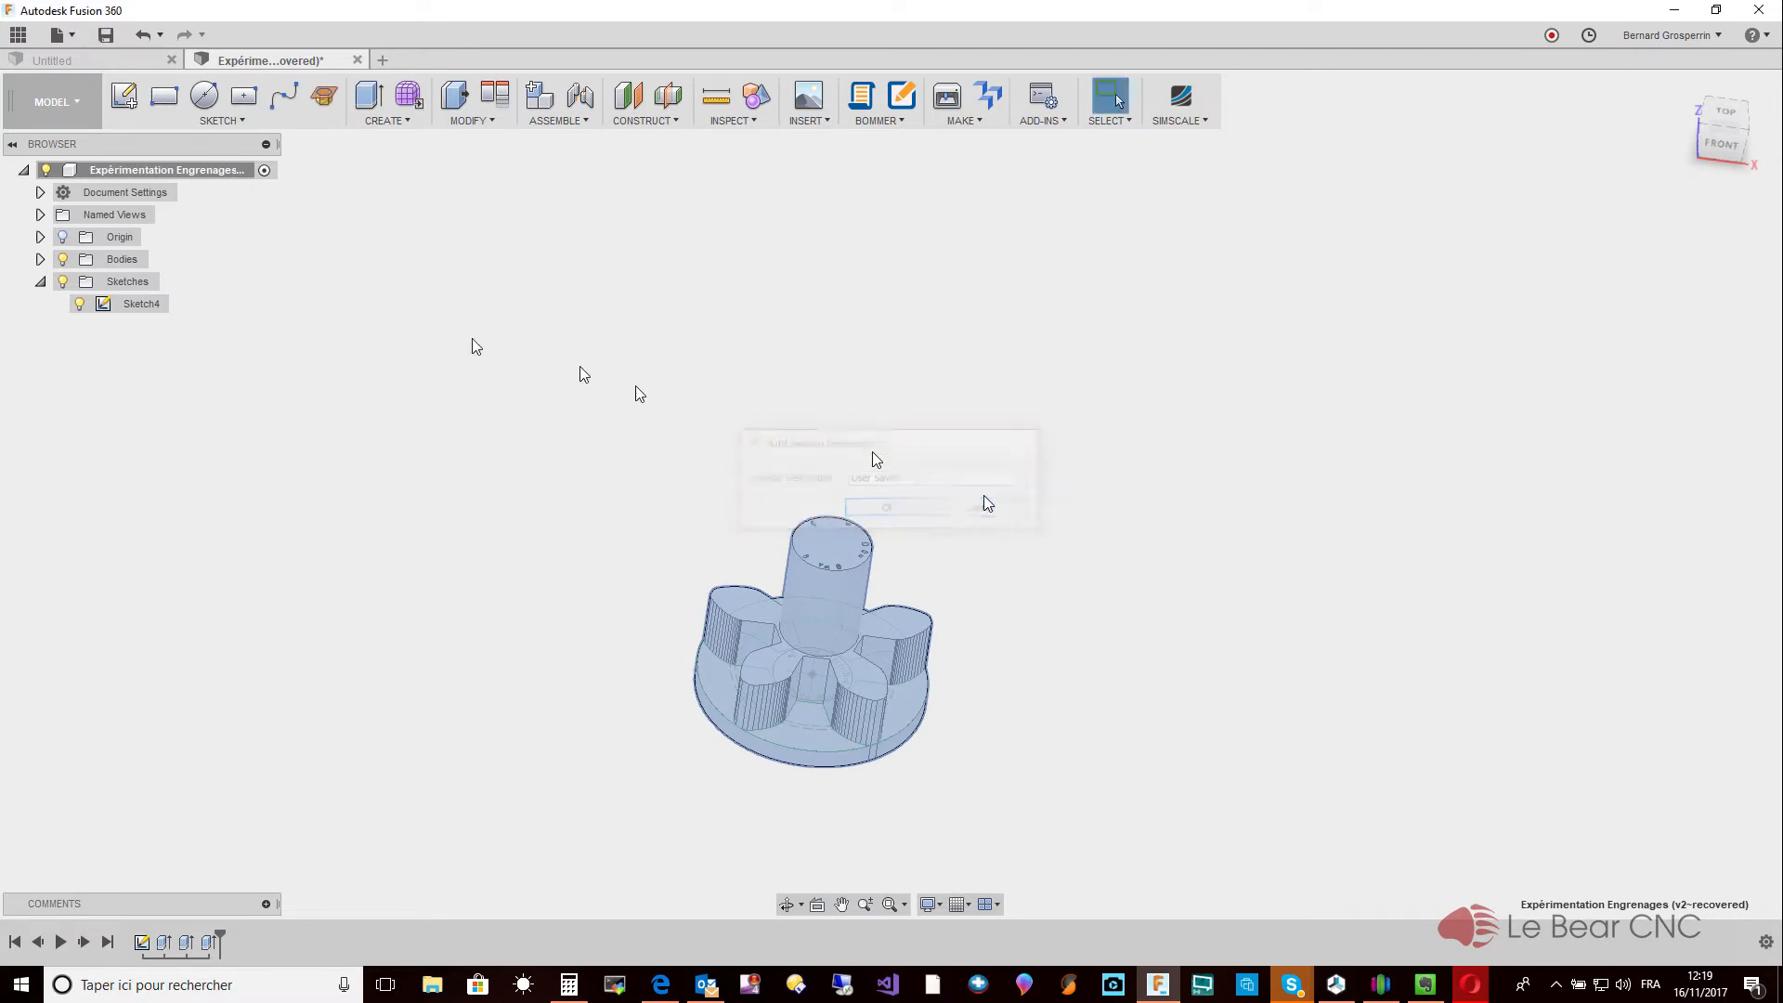
Save the gear design as a new file named "Pignon 1 - 5 dents -ep 6 mm" and close the document.
click(75, 35)
click(104, 211)
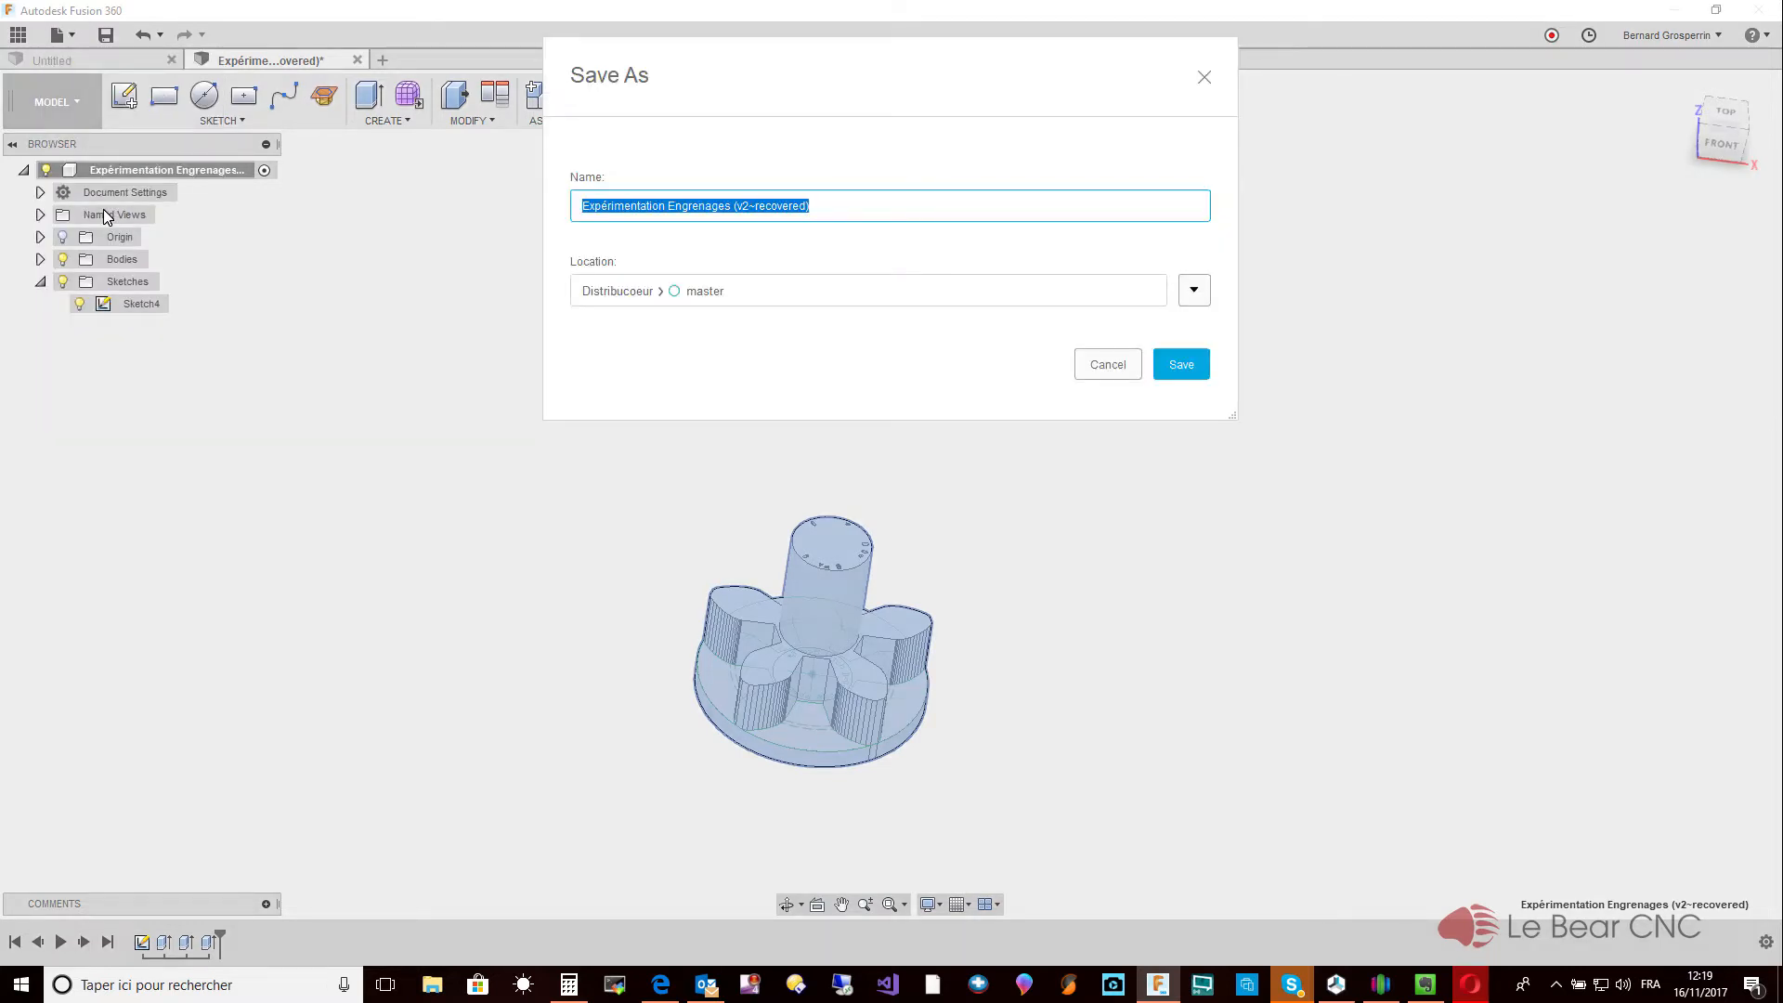
text(Pignon)
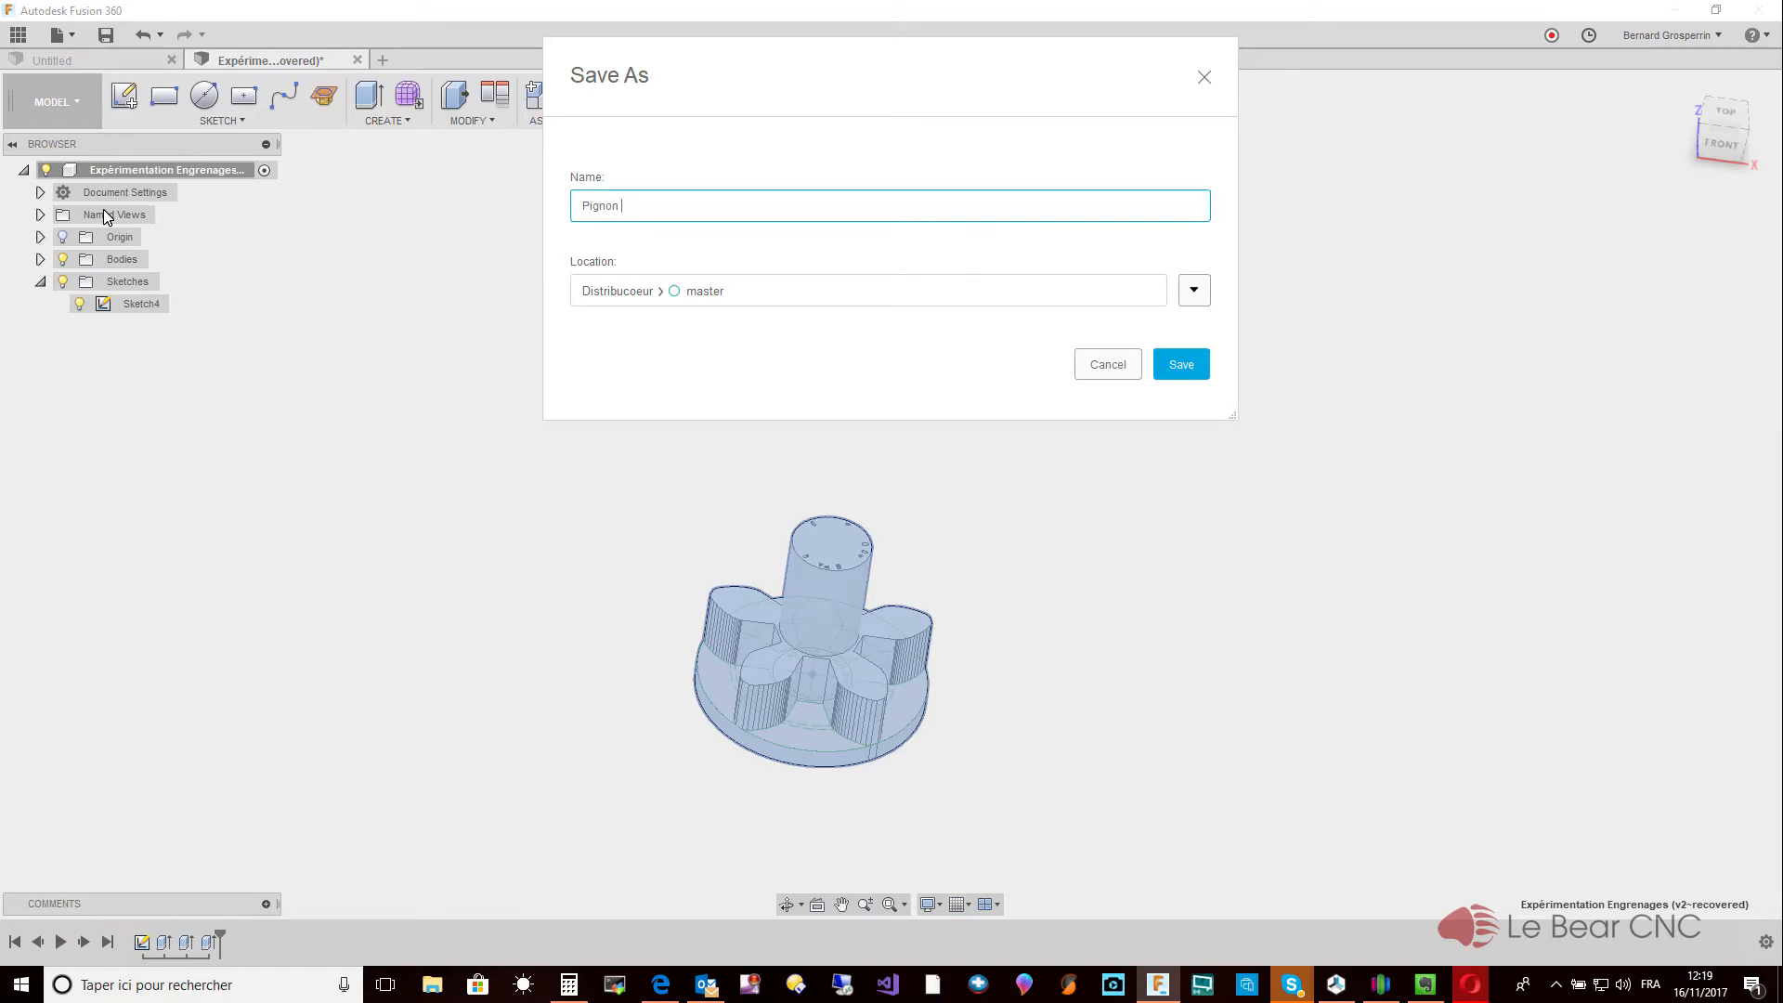
text( 1 -)
mouse_move(1355, 990)
text(5 dents -ep 6 mm)
click(1188, 362)
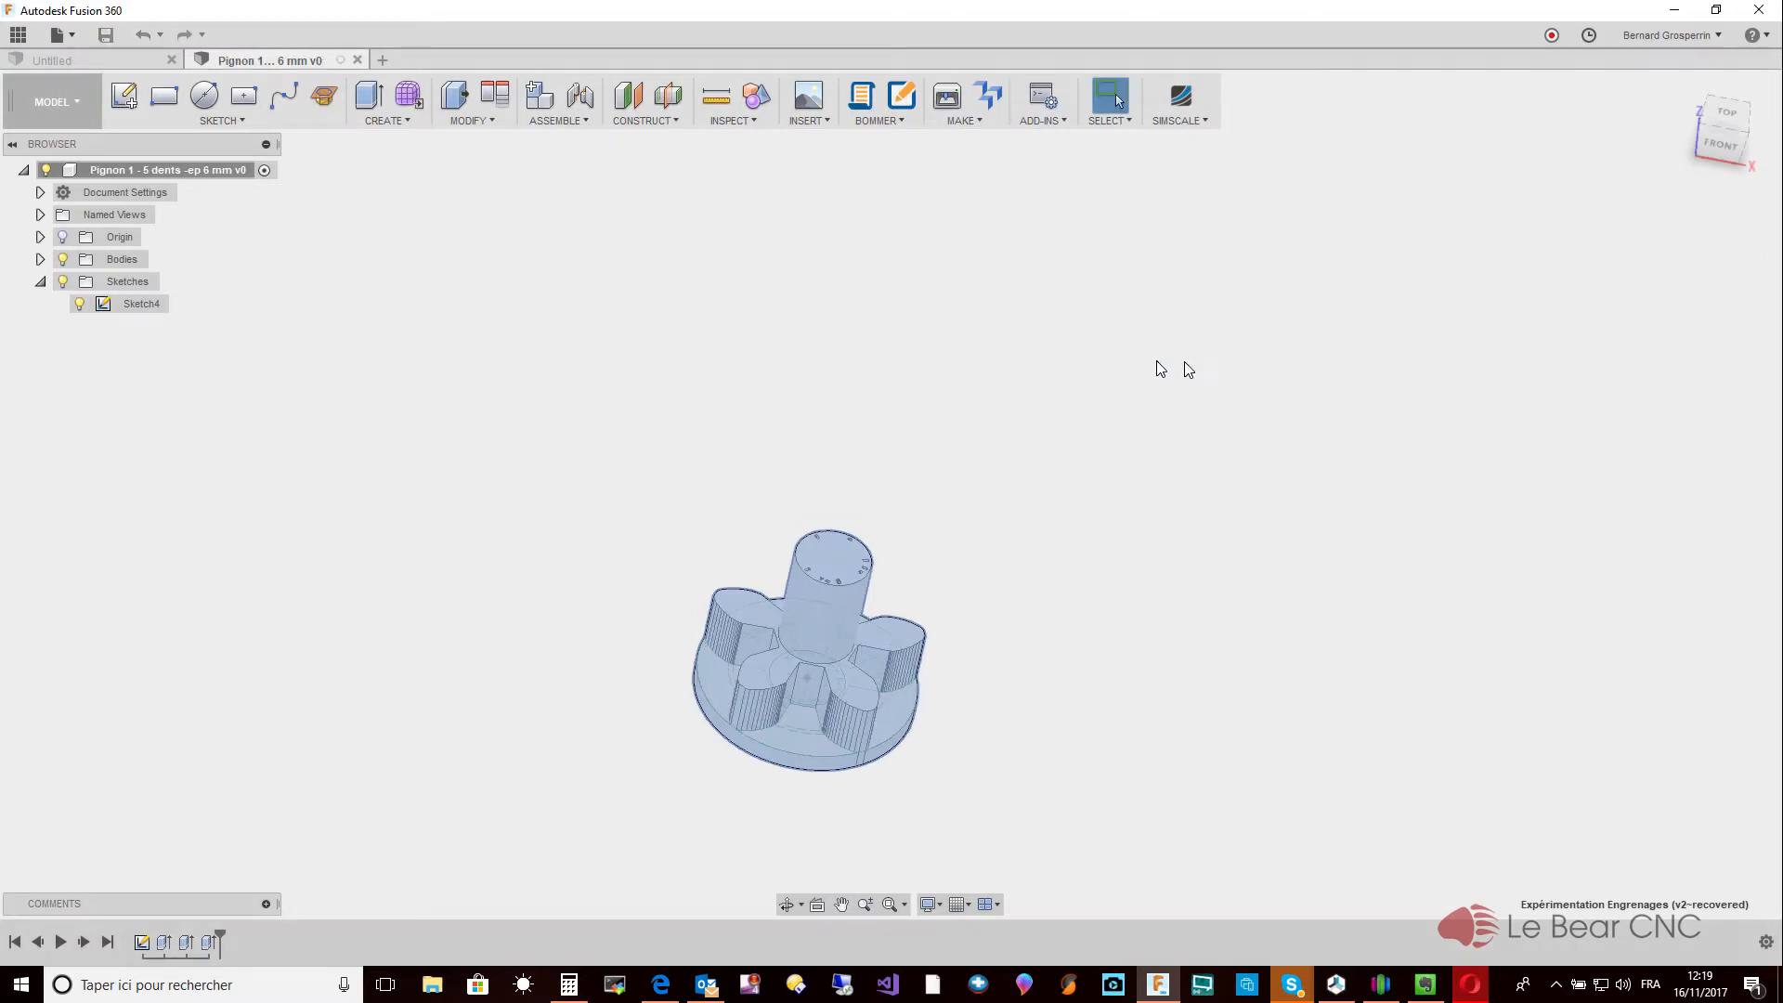
click(359, 60)
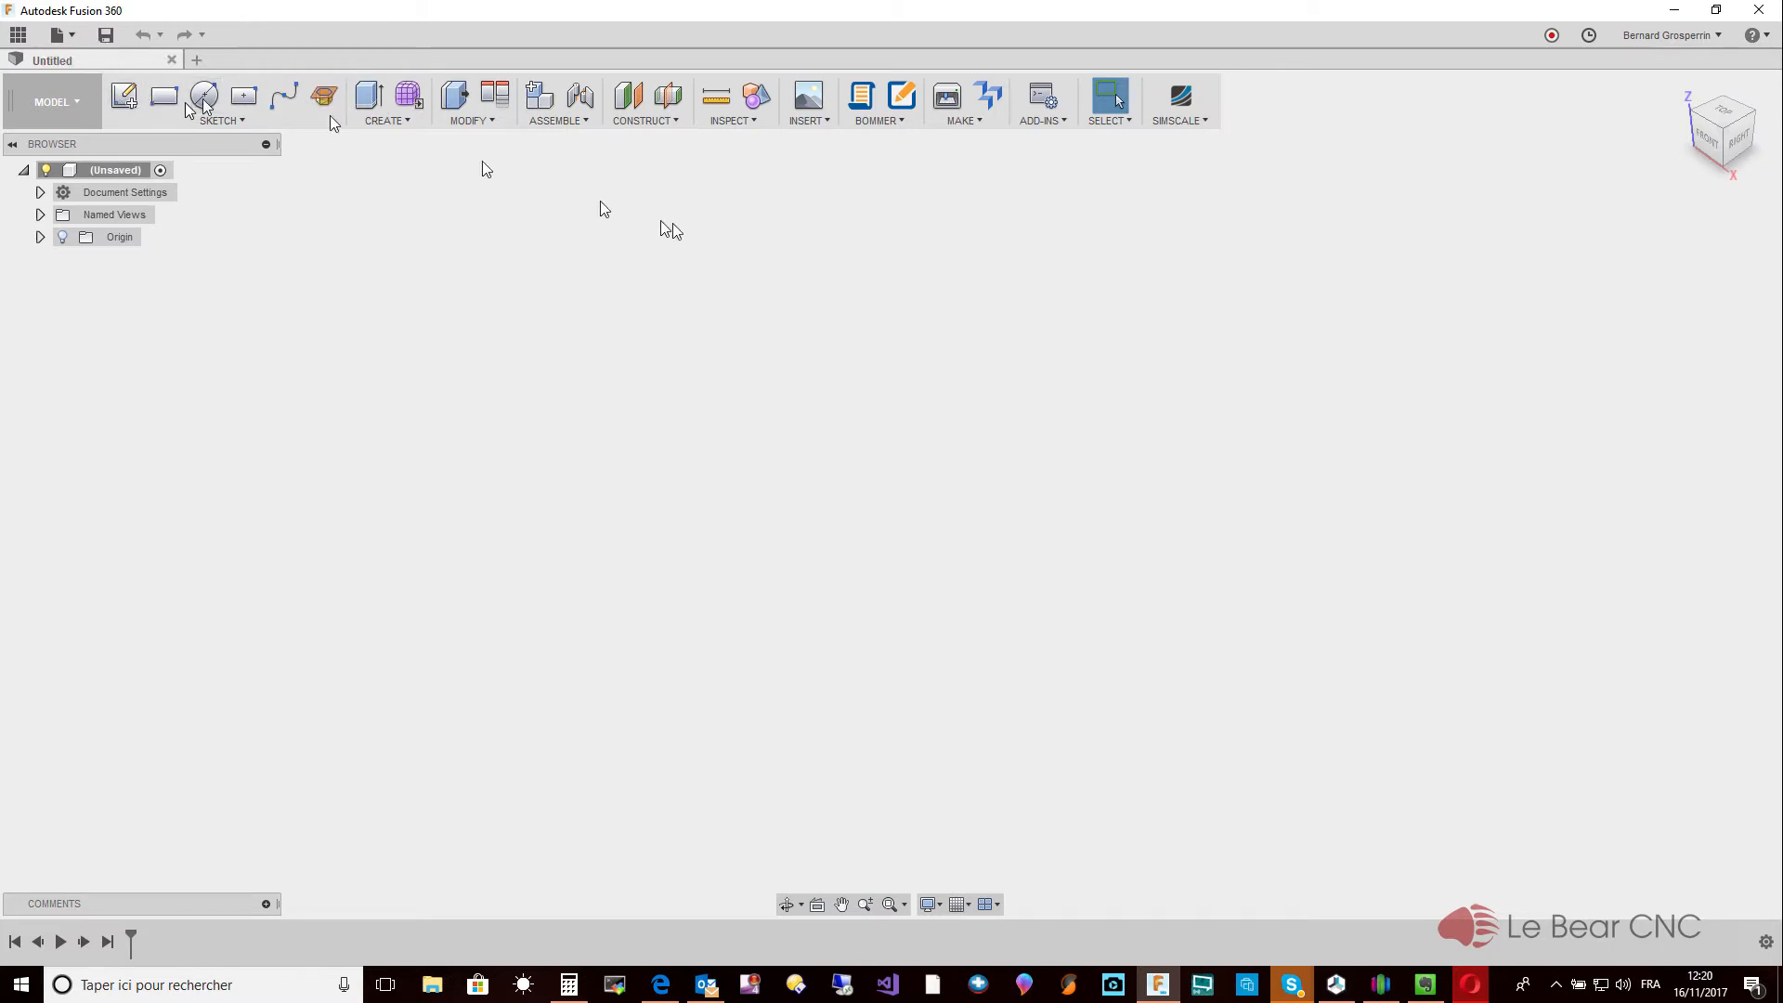
click(825, 121)
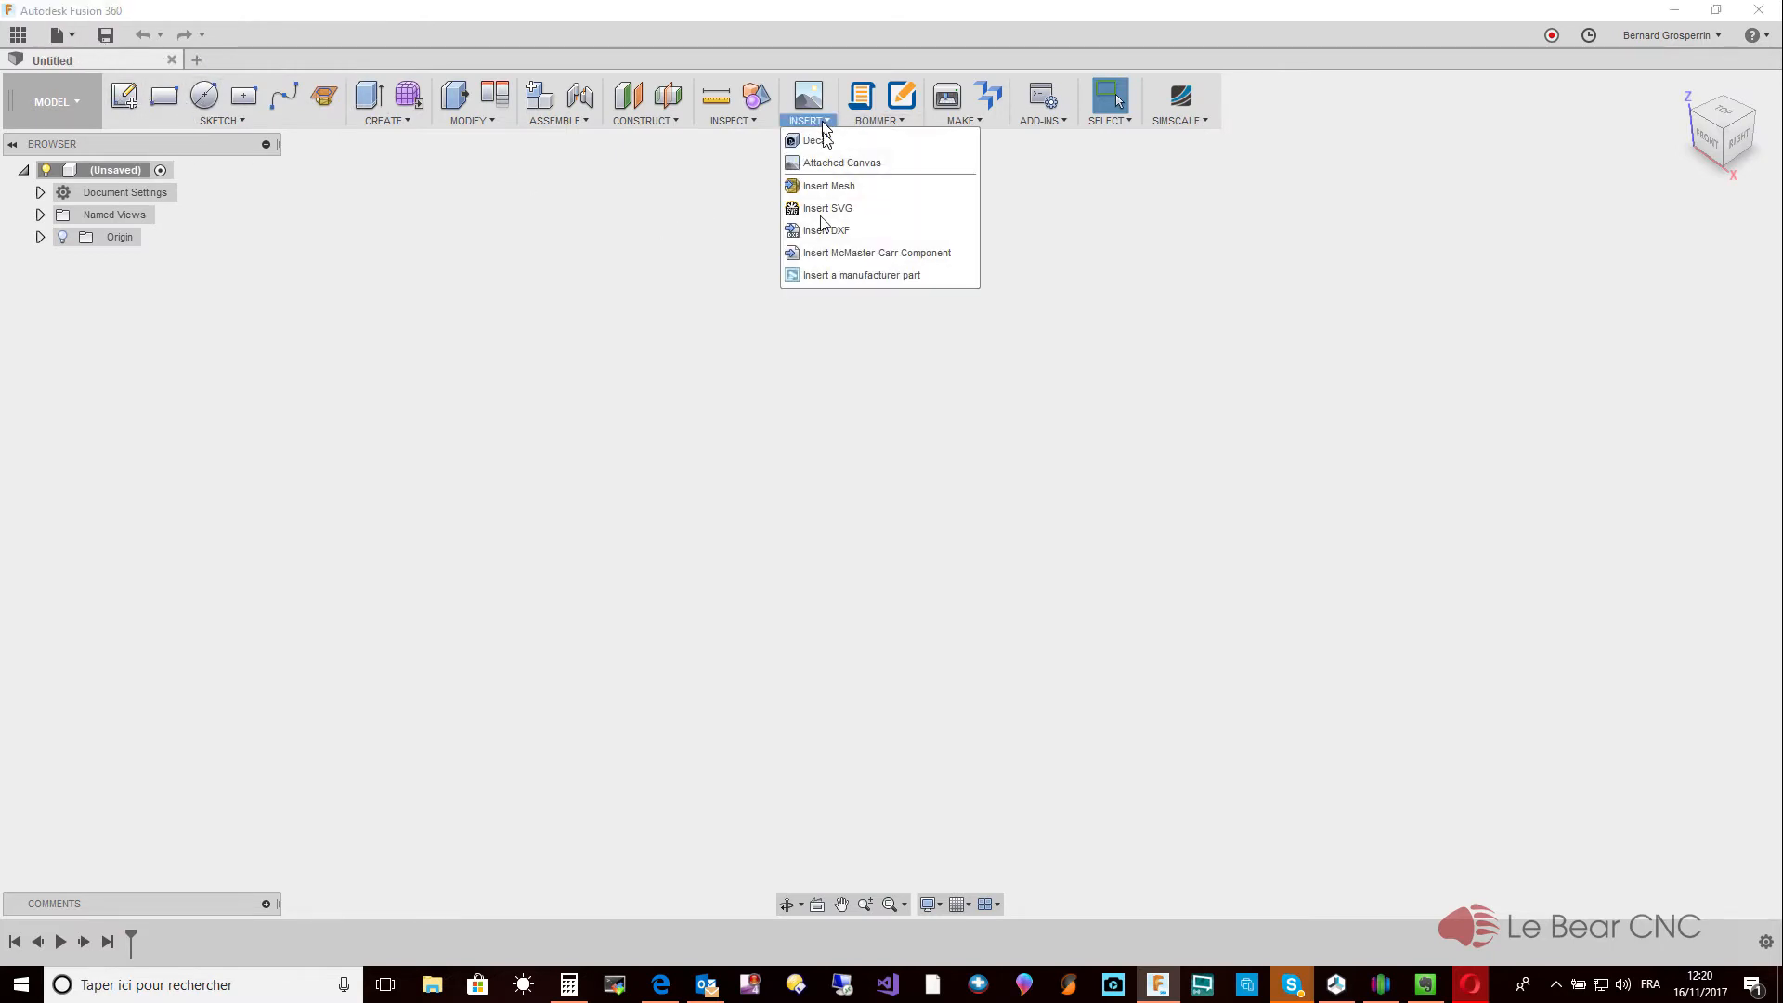
click(825, 209)
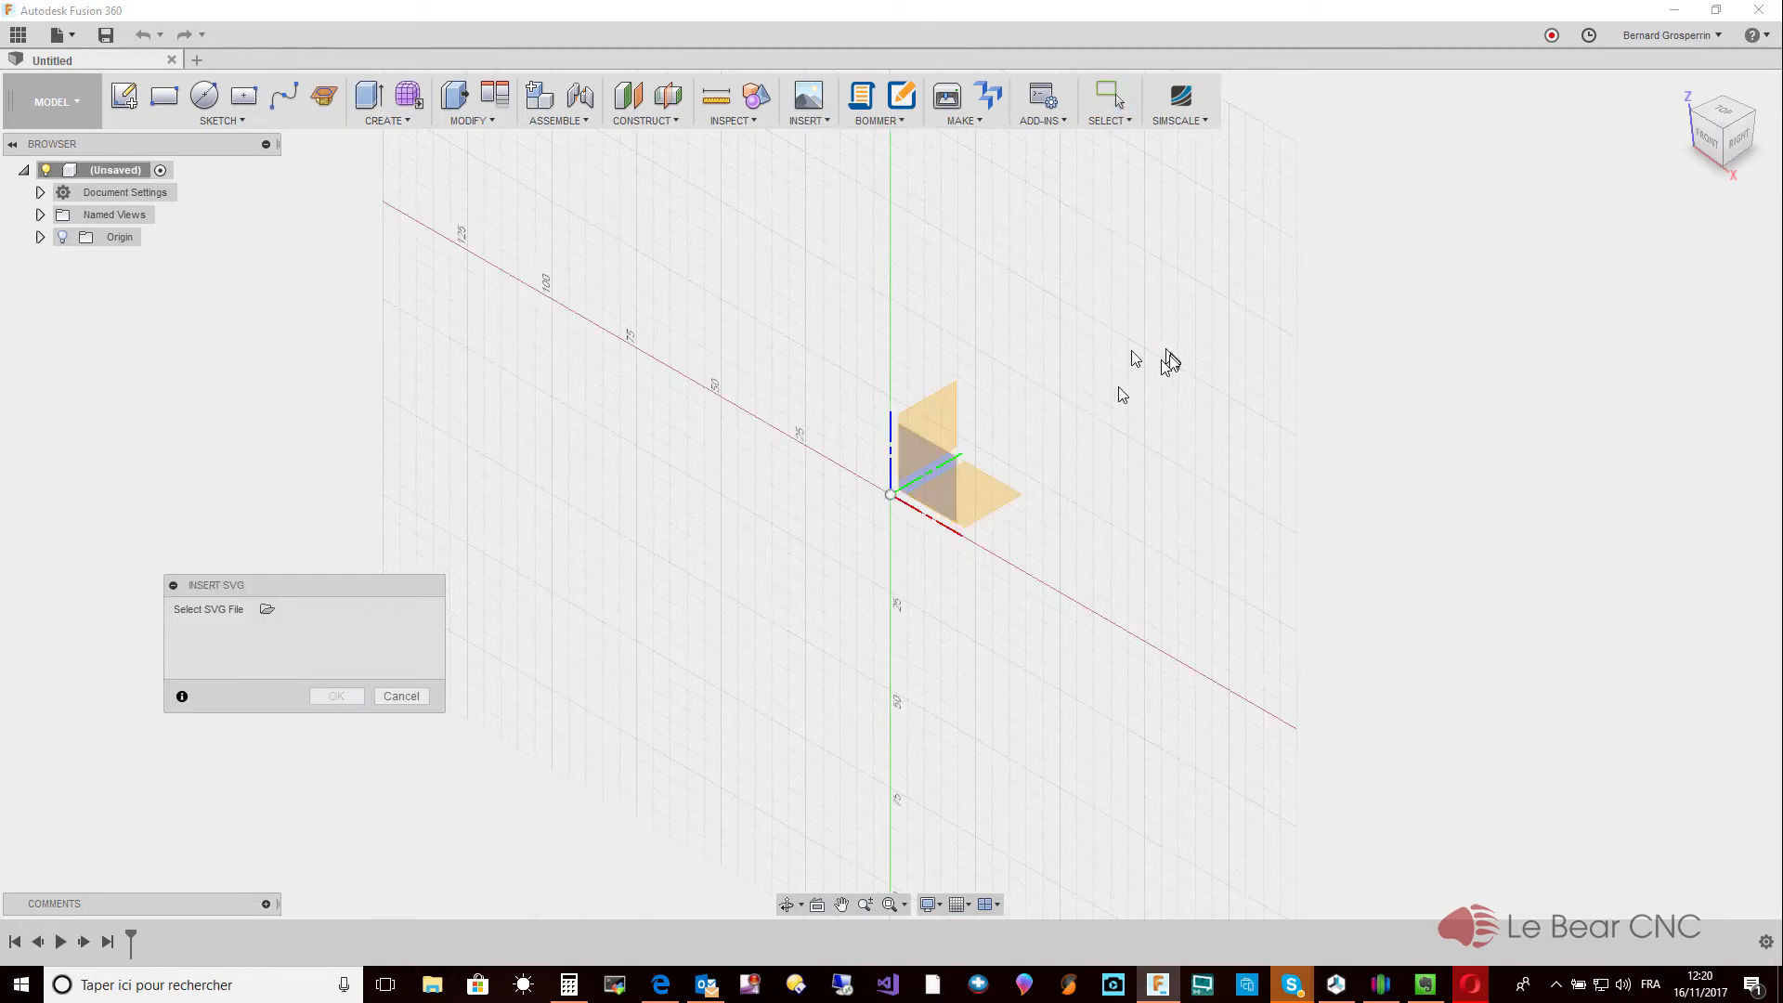
click(982, 498)
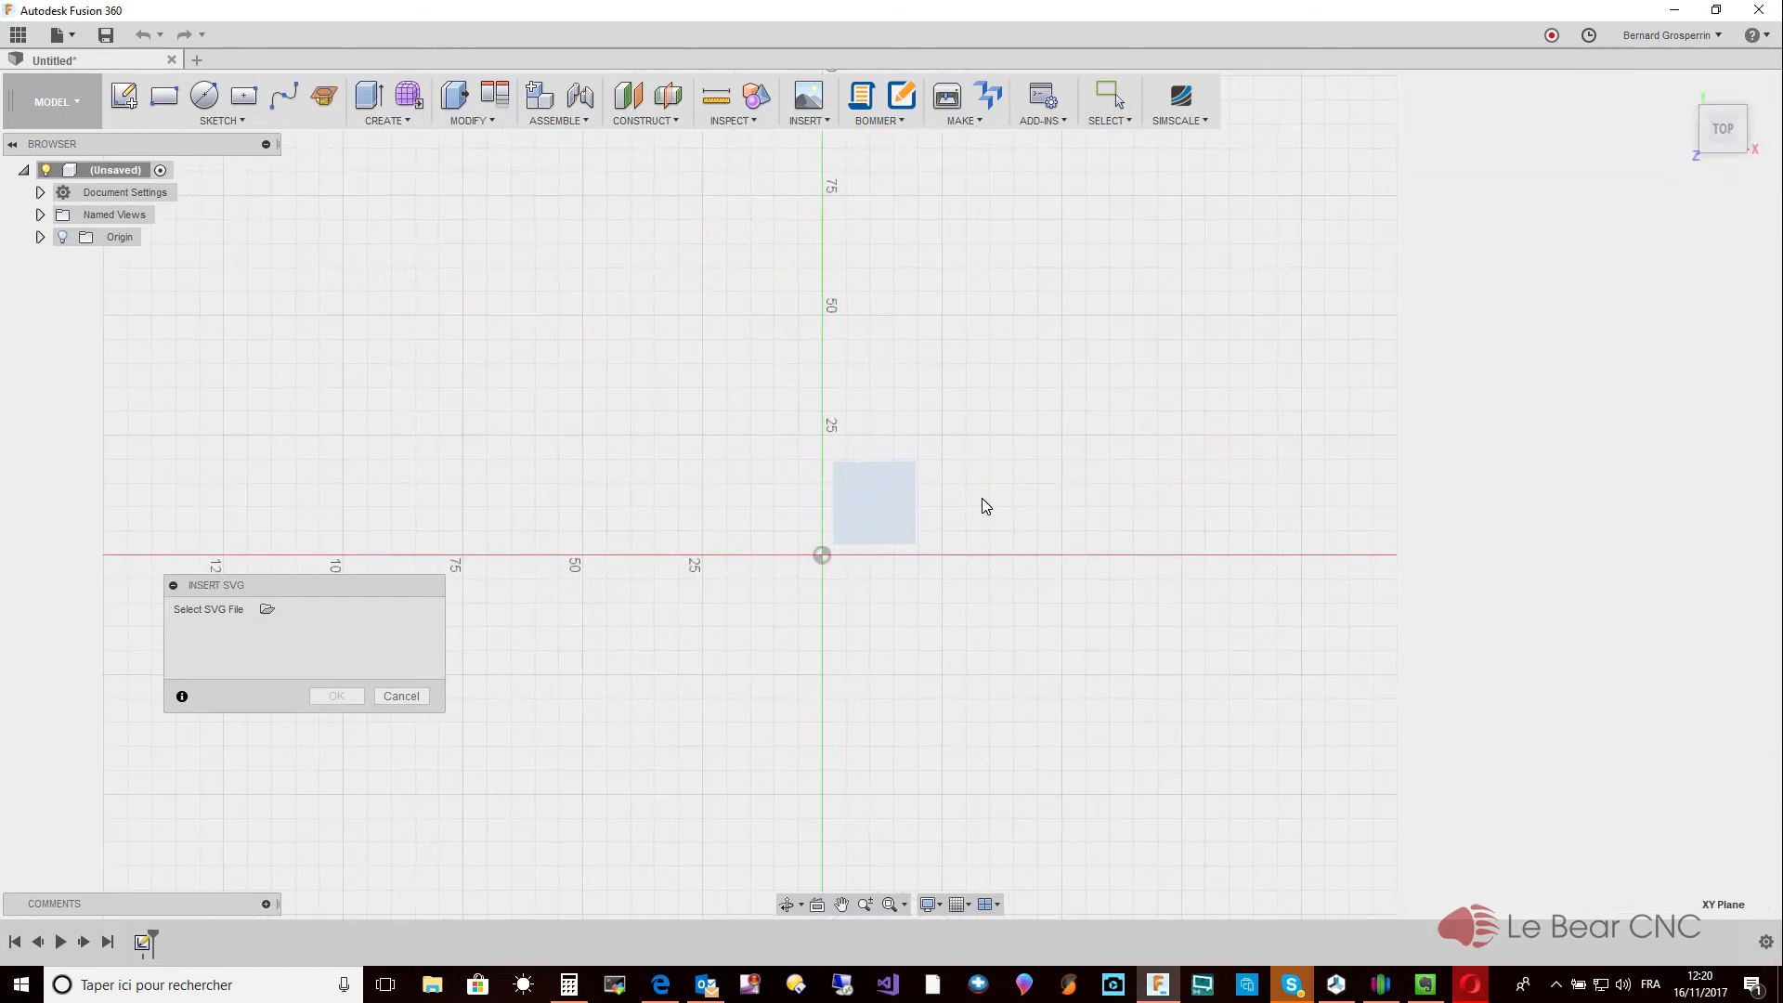
click(267, 610)
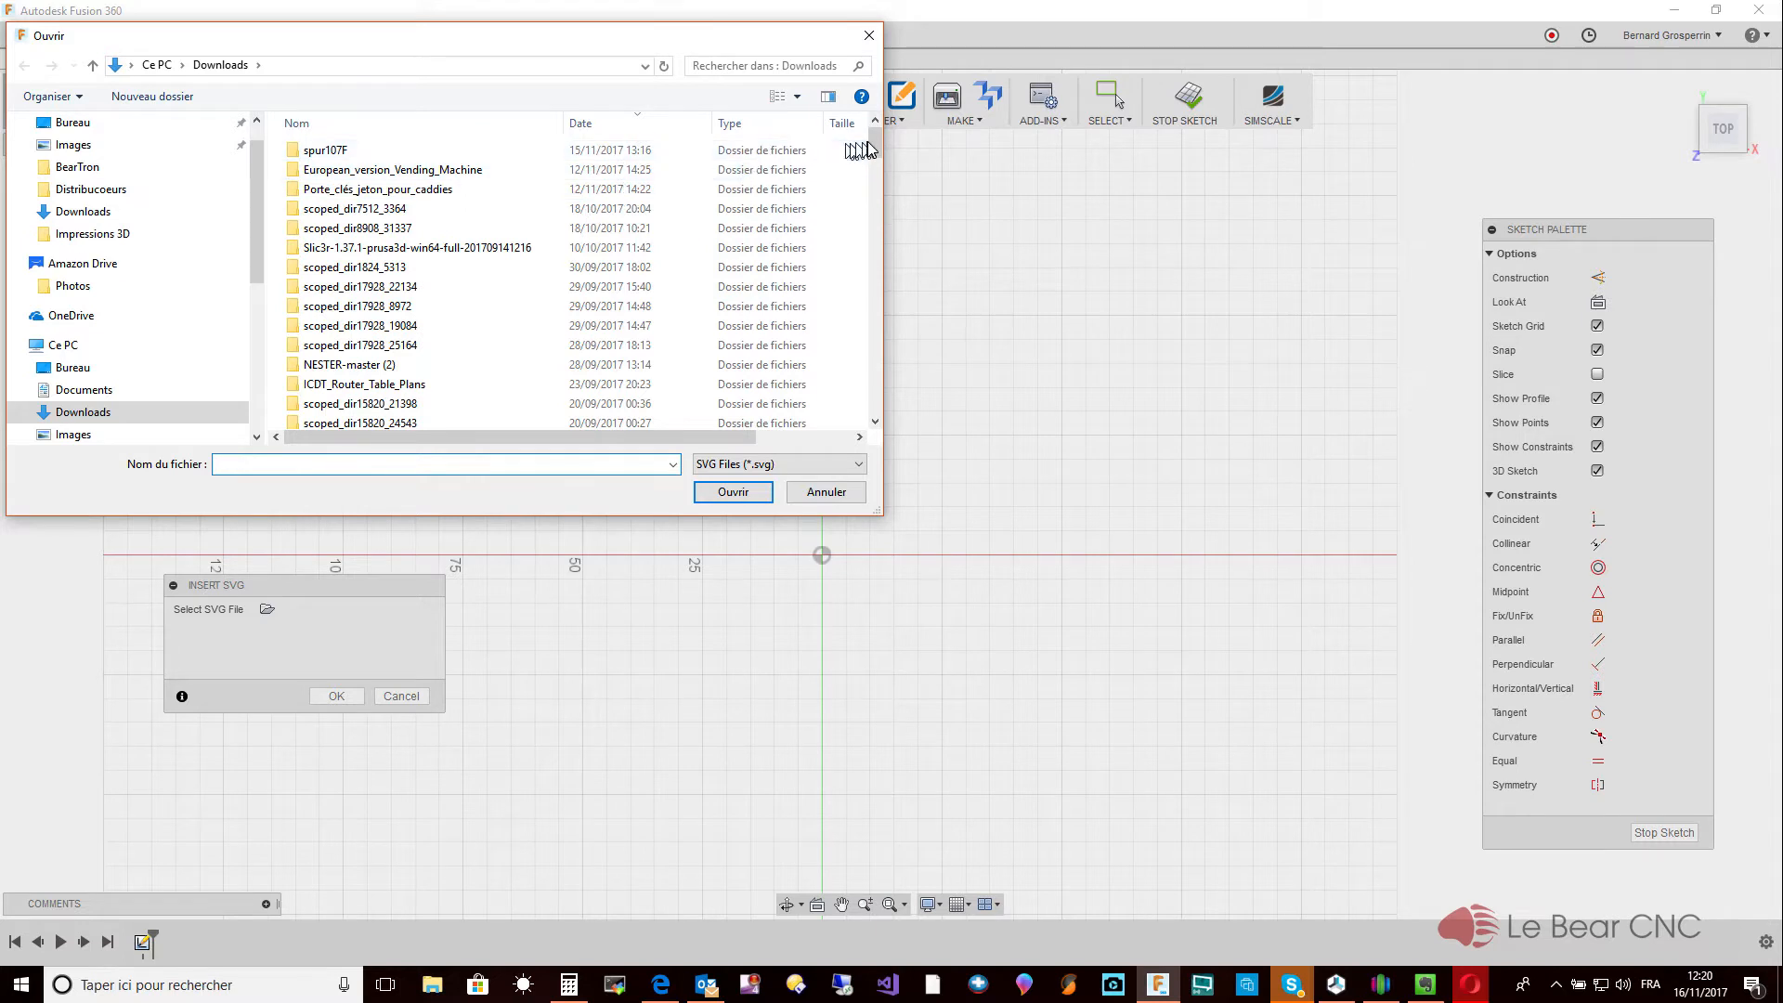
drag(876, 149, 897, 401)
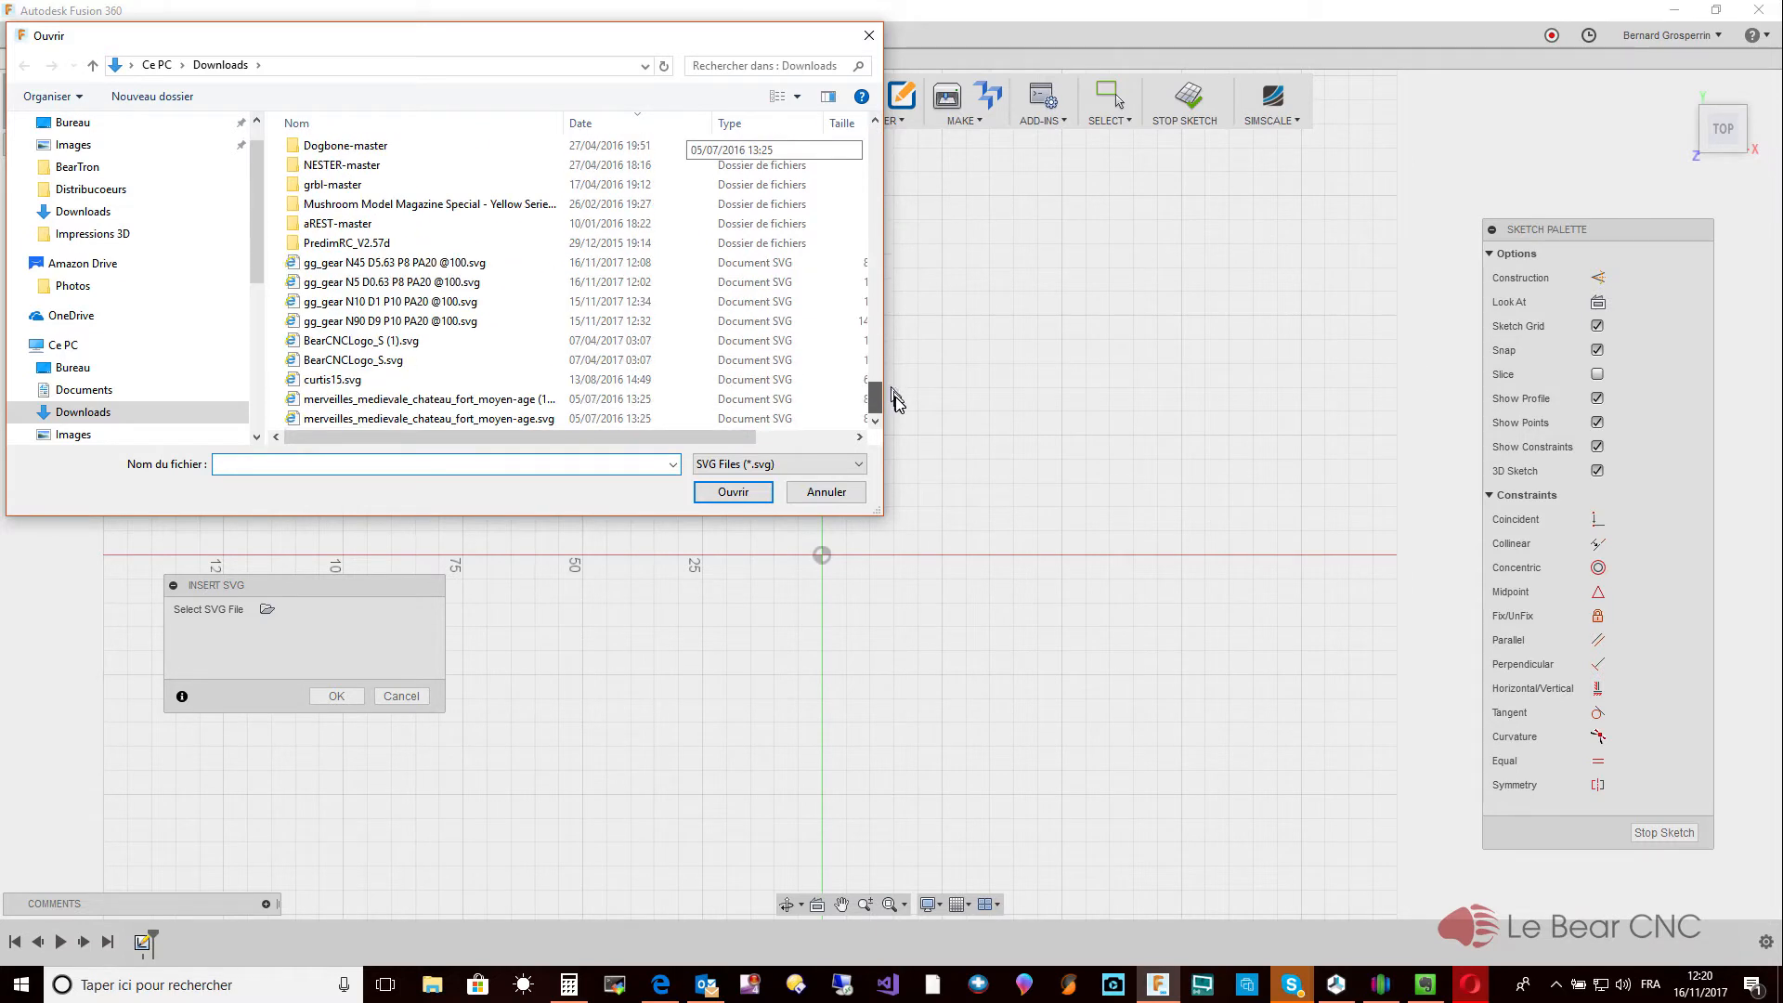
click(358, 263)
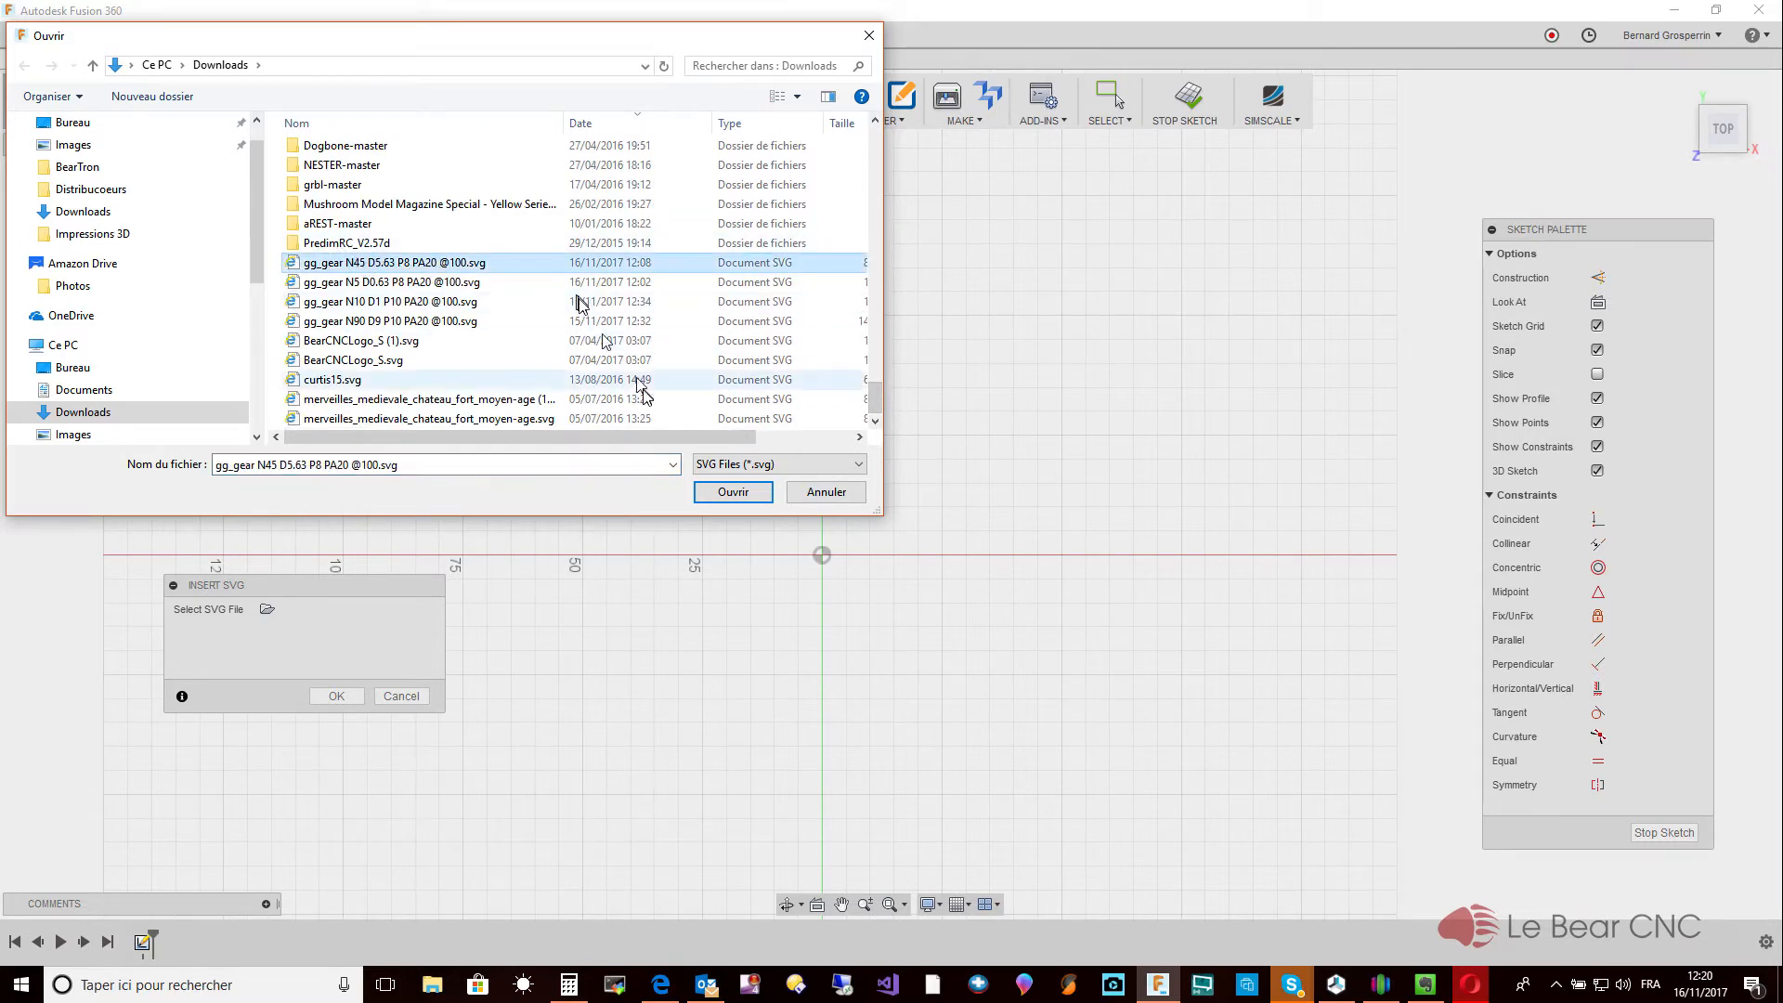
click(734, 490)
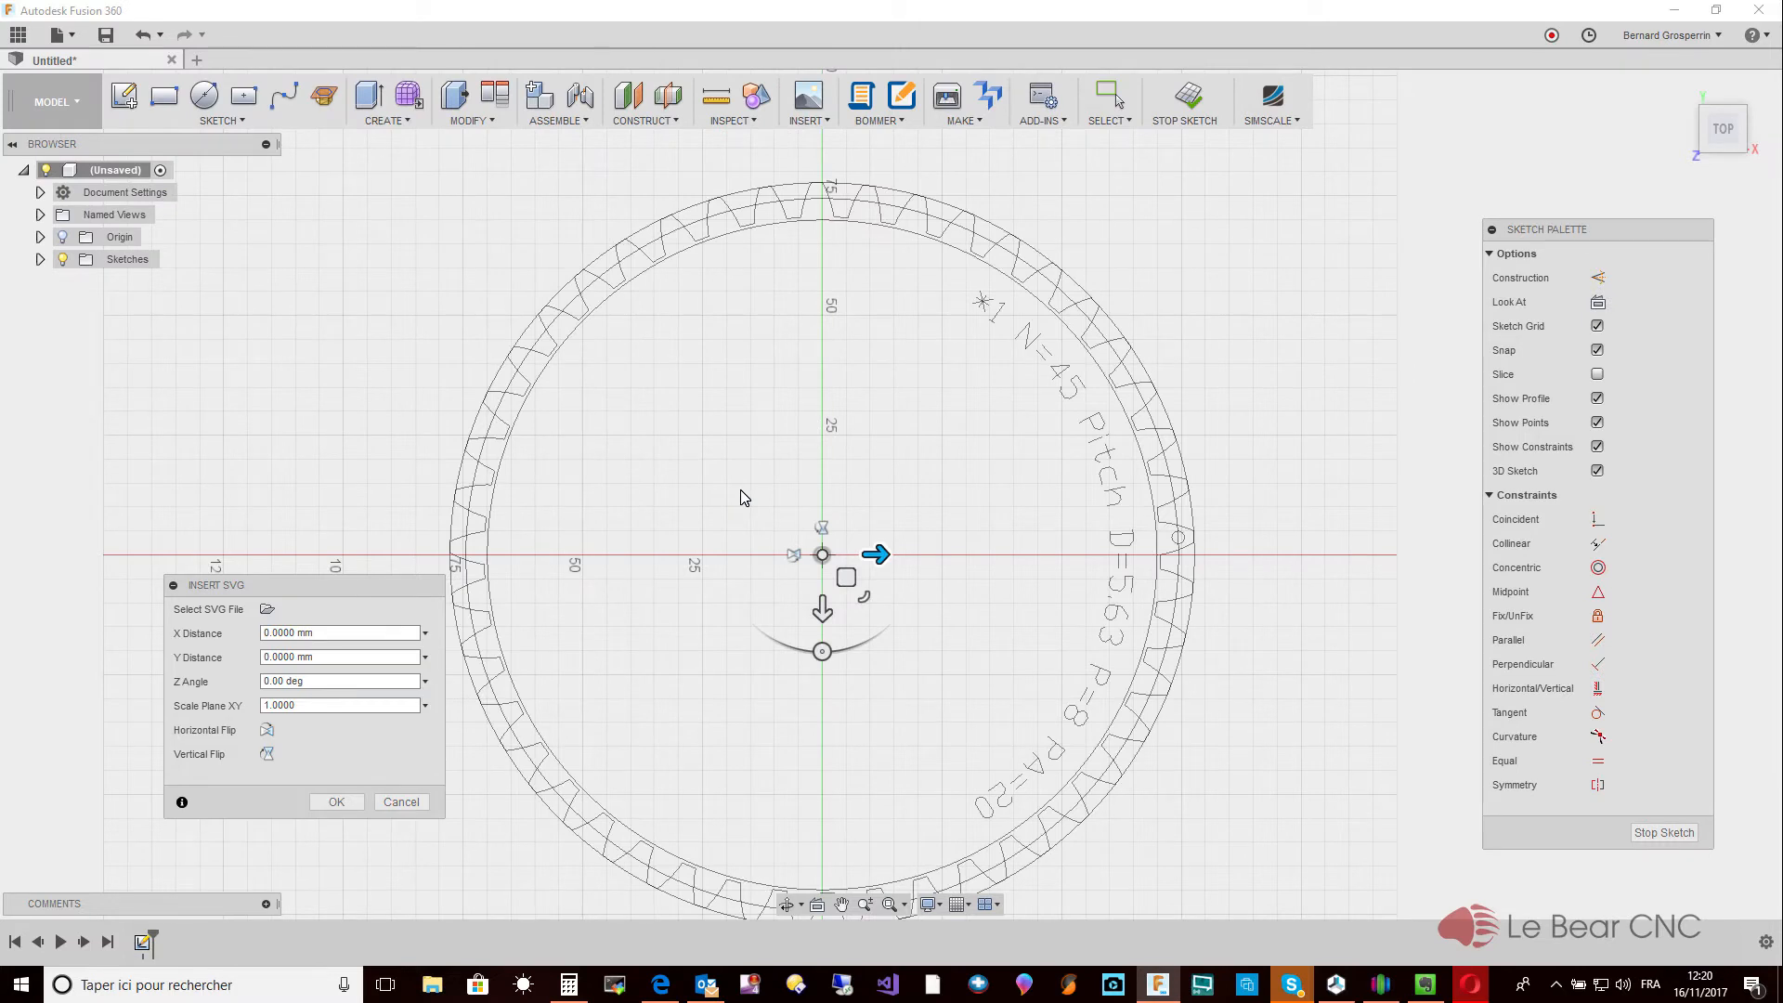
click(337, 801)
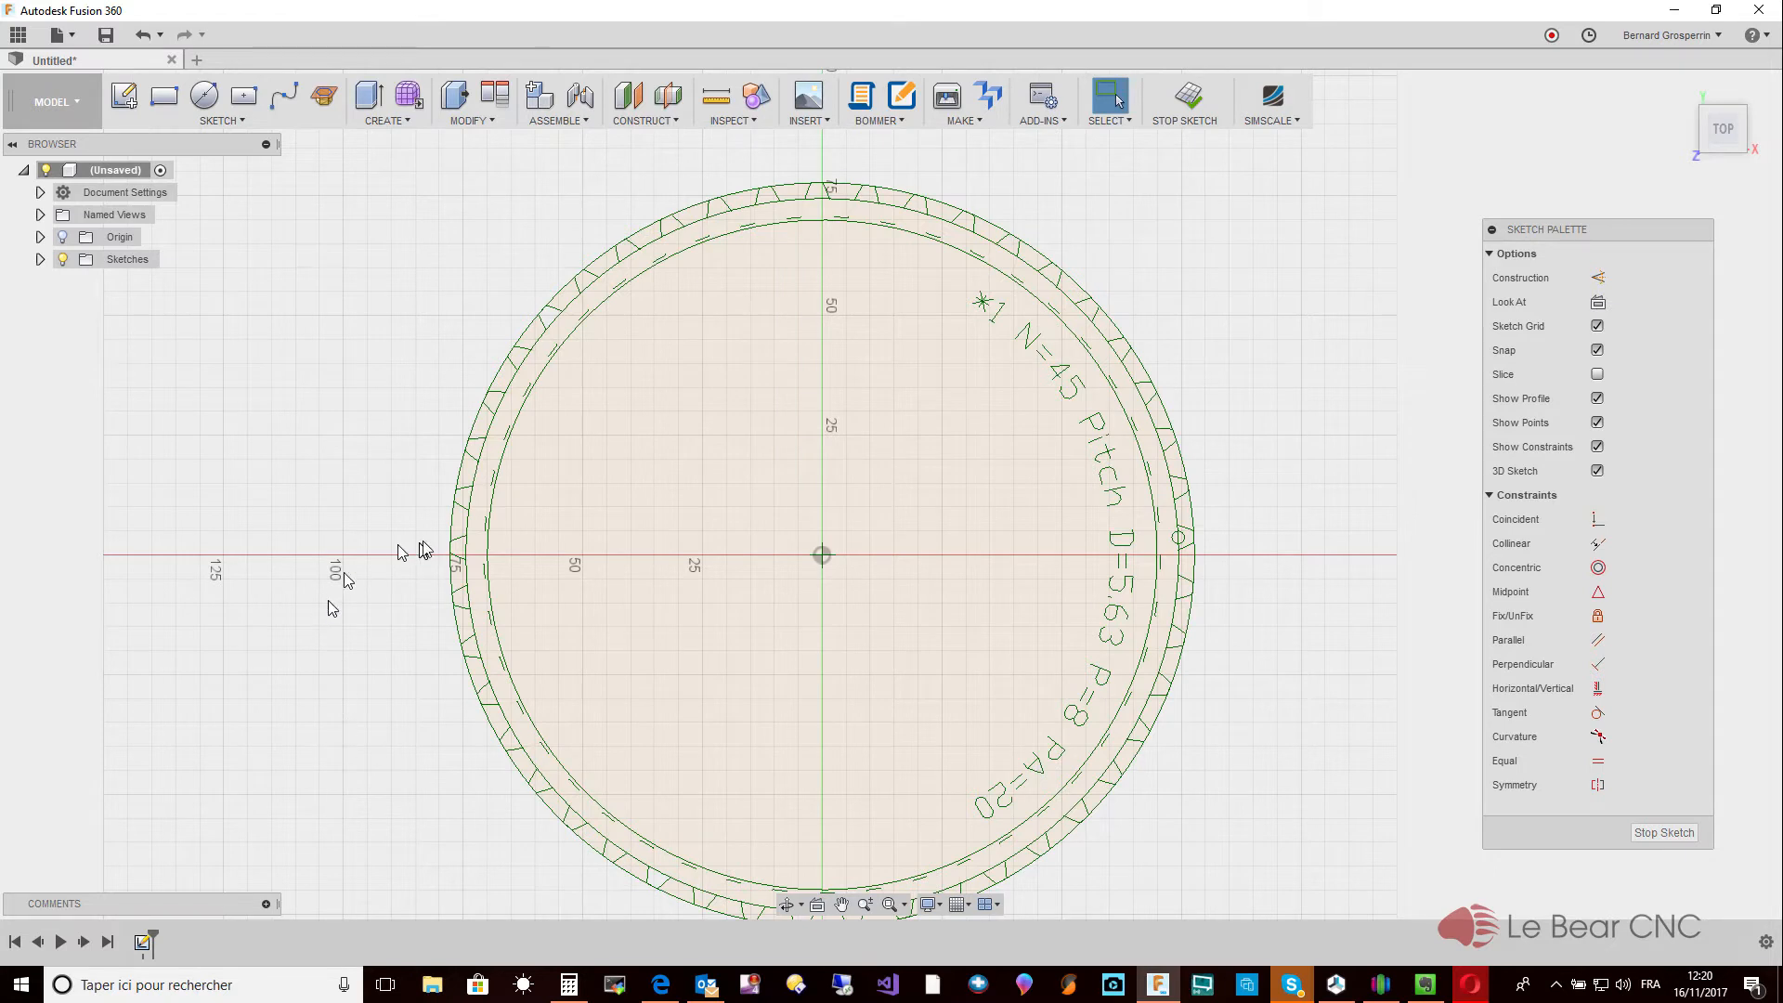
Convert the 45-tooth gear's innermost solid circle and the circle crossing the middle of its teeth to construction geometry.
click(505, 457)
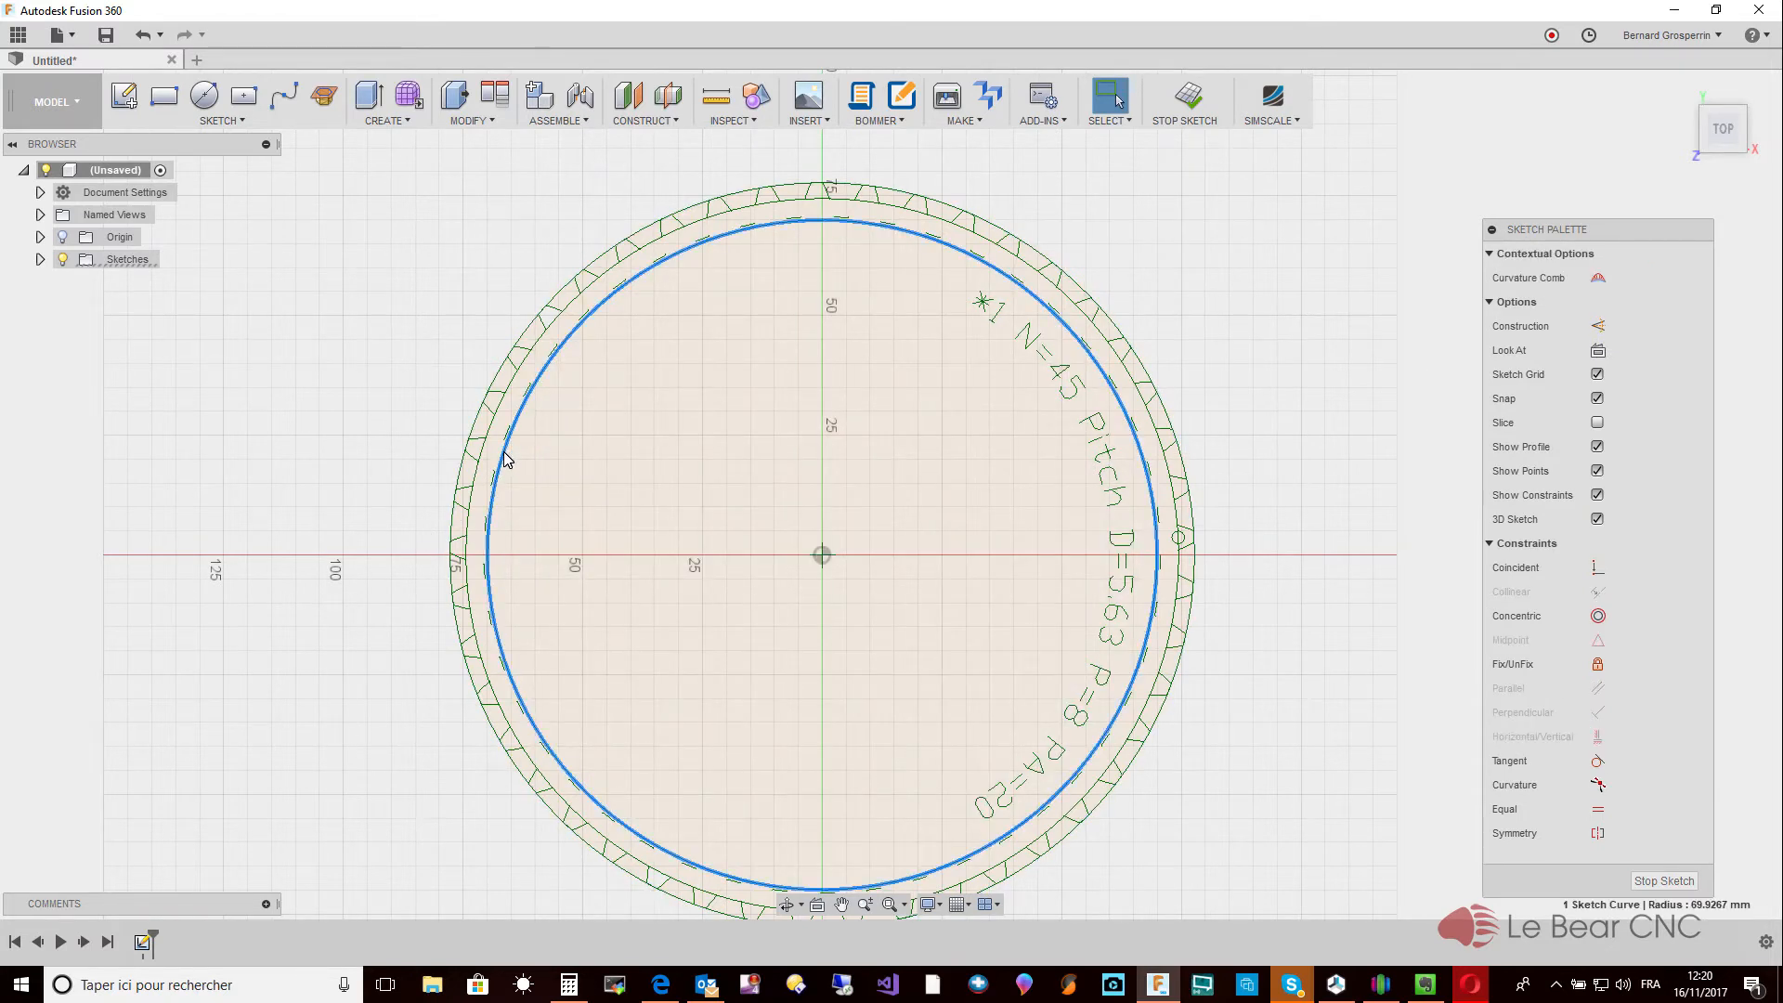
right_click(505, 458)
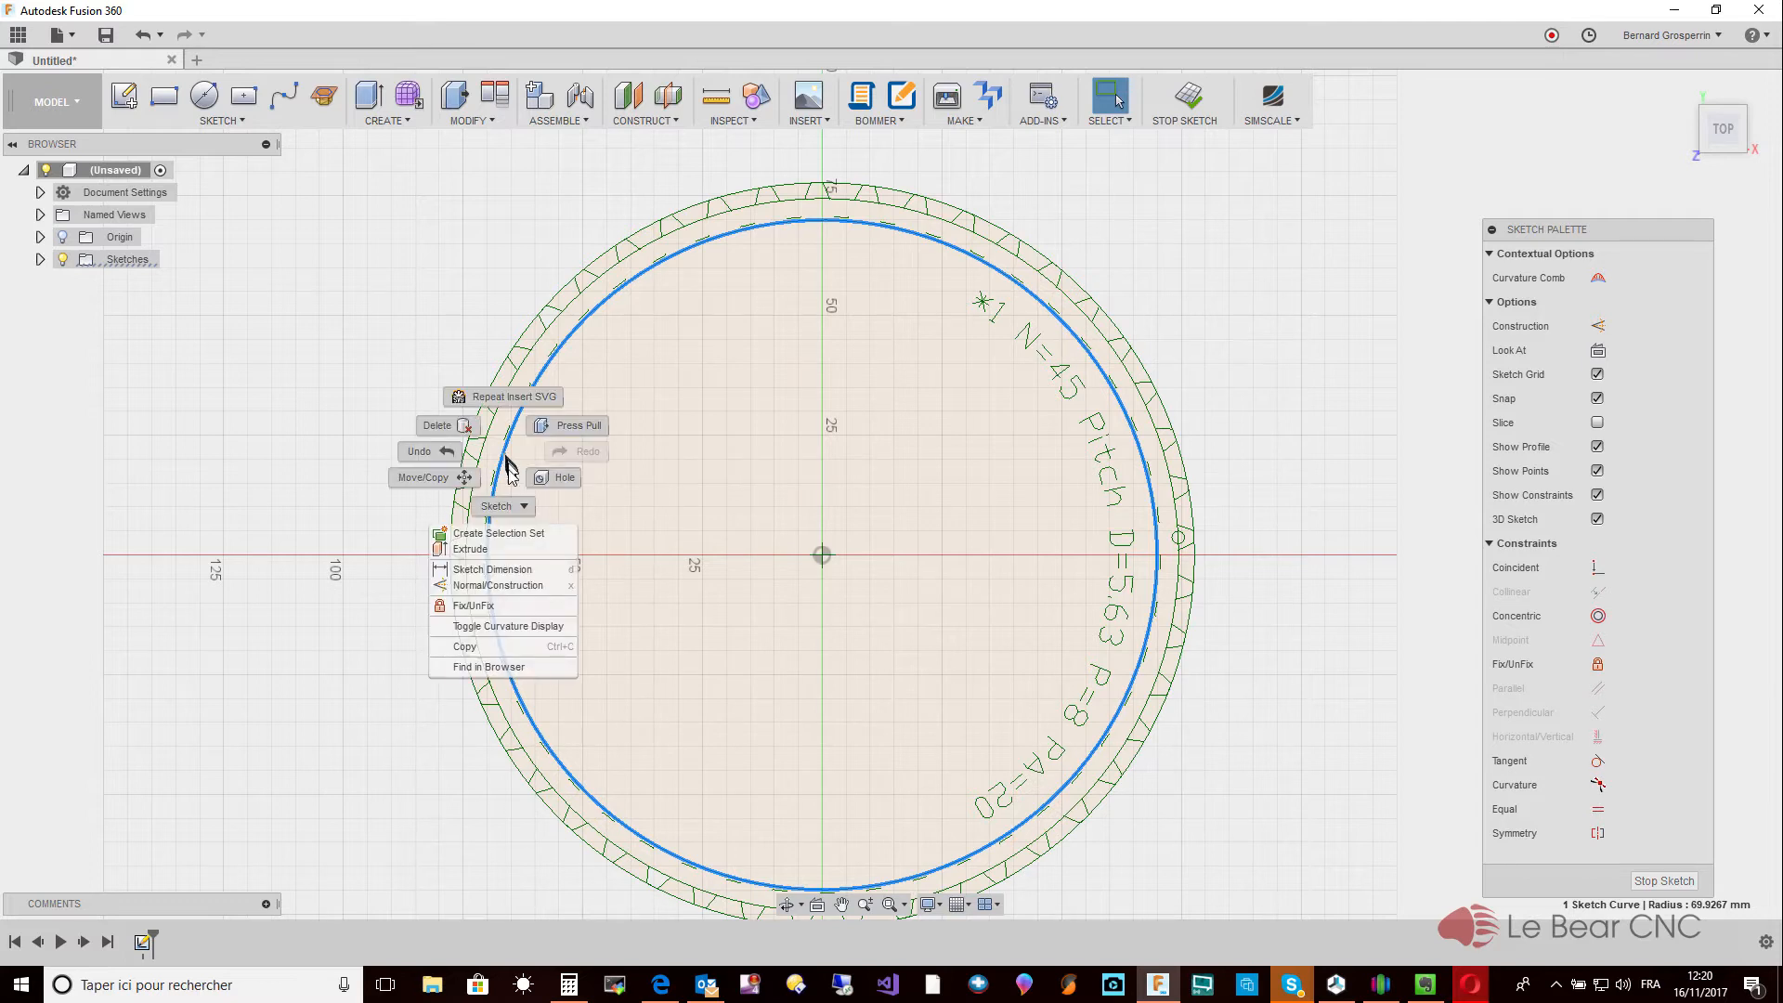
click(511, 586)
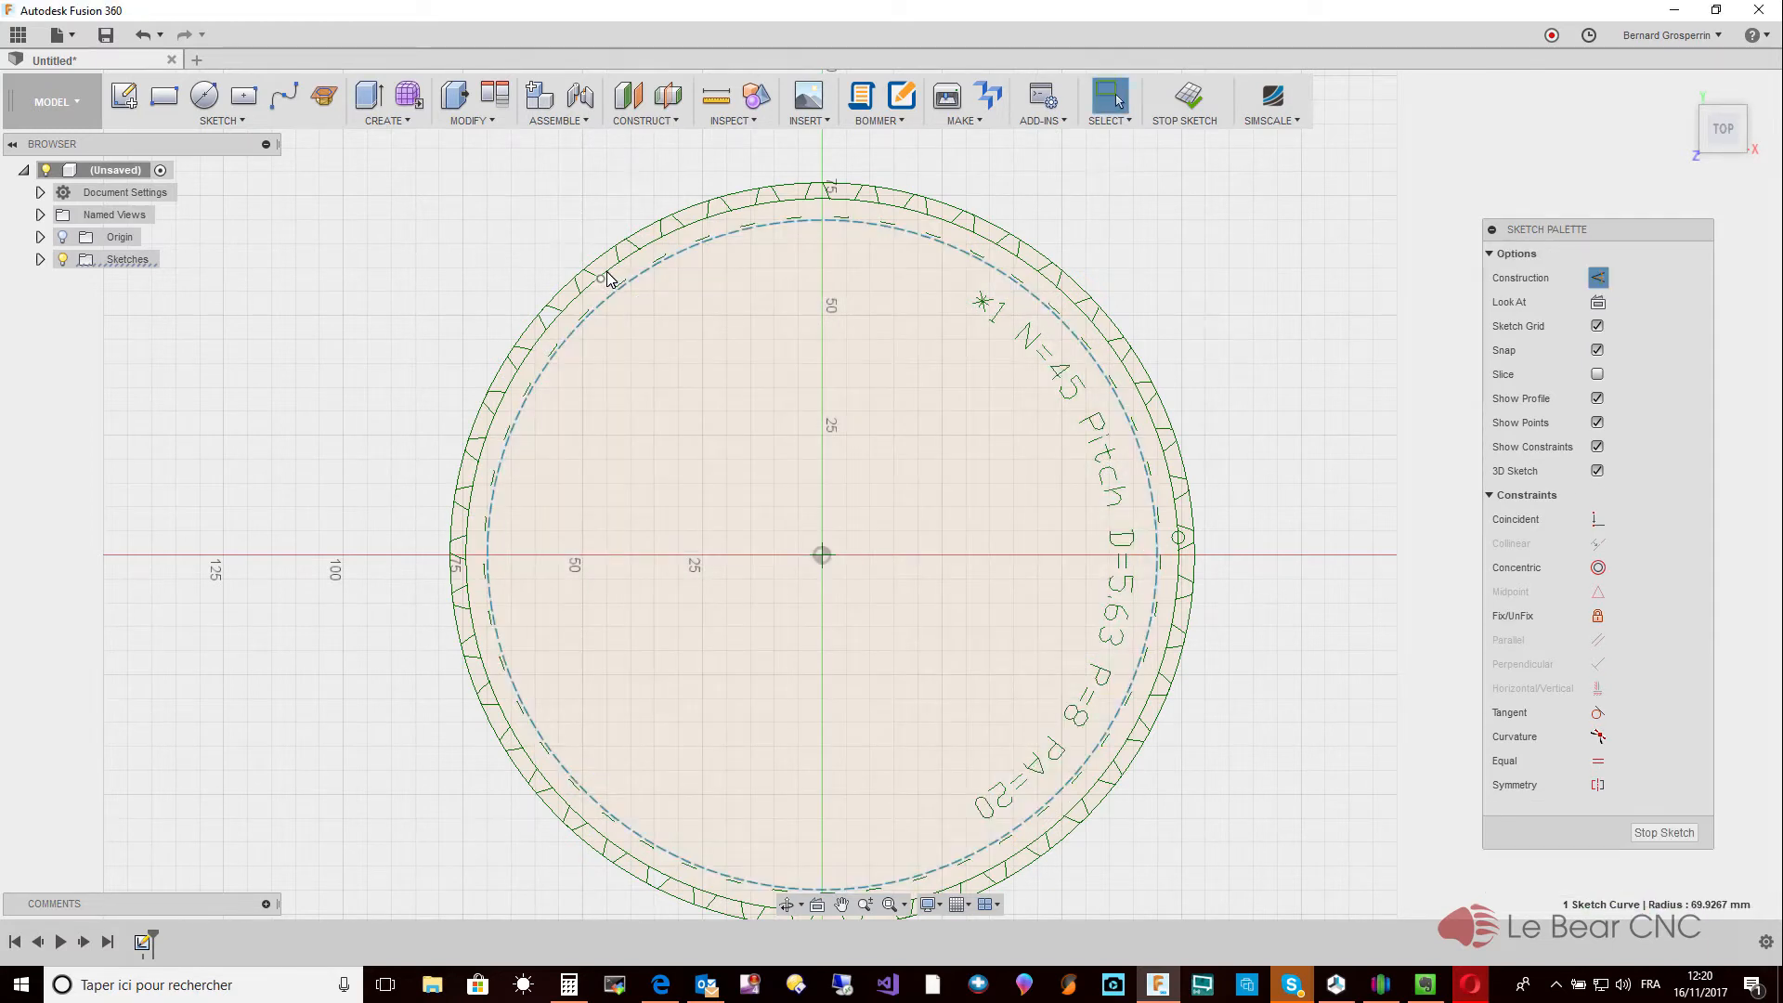
scroll(608, 279, down, 3)
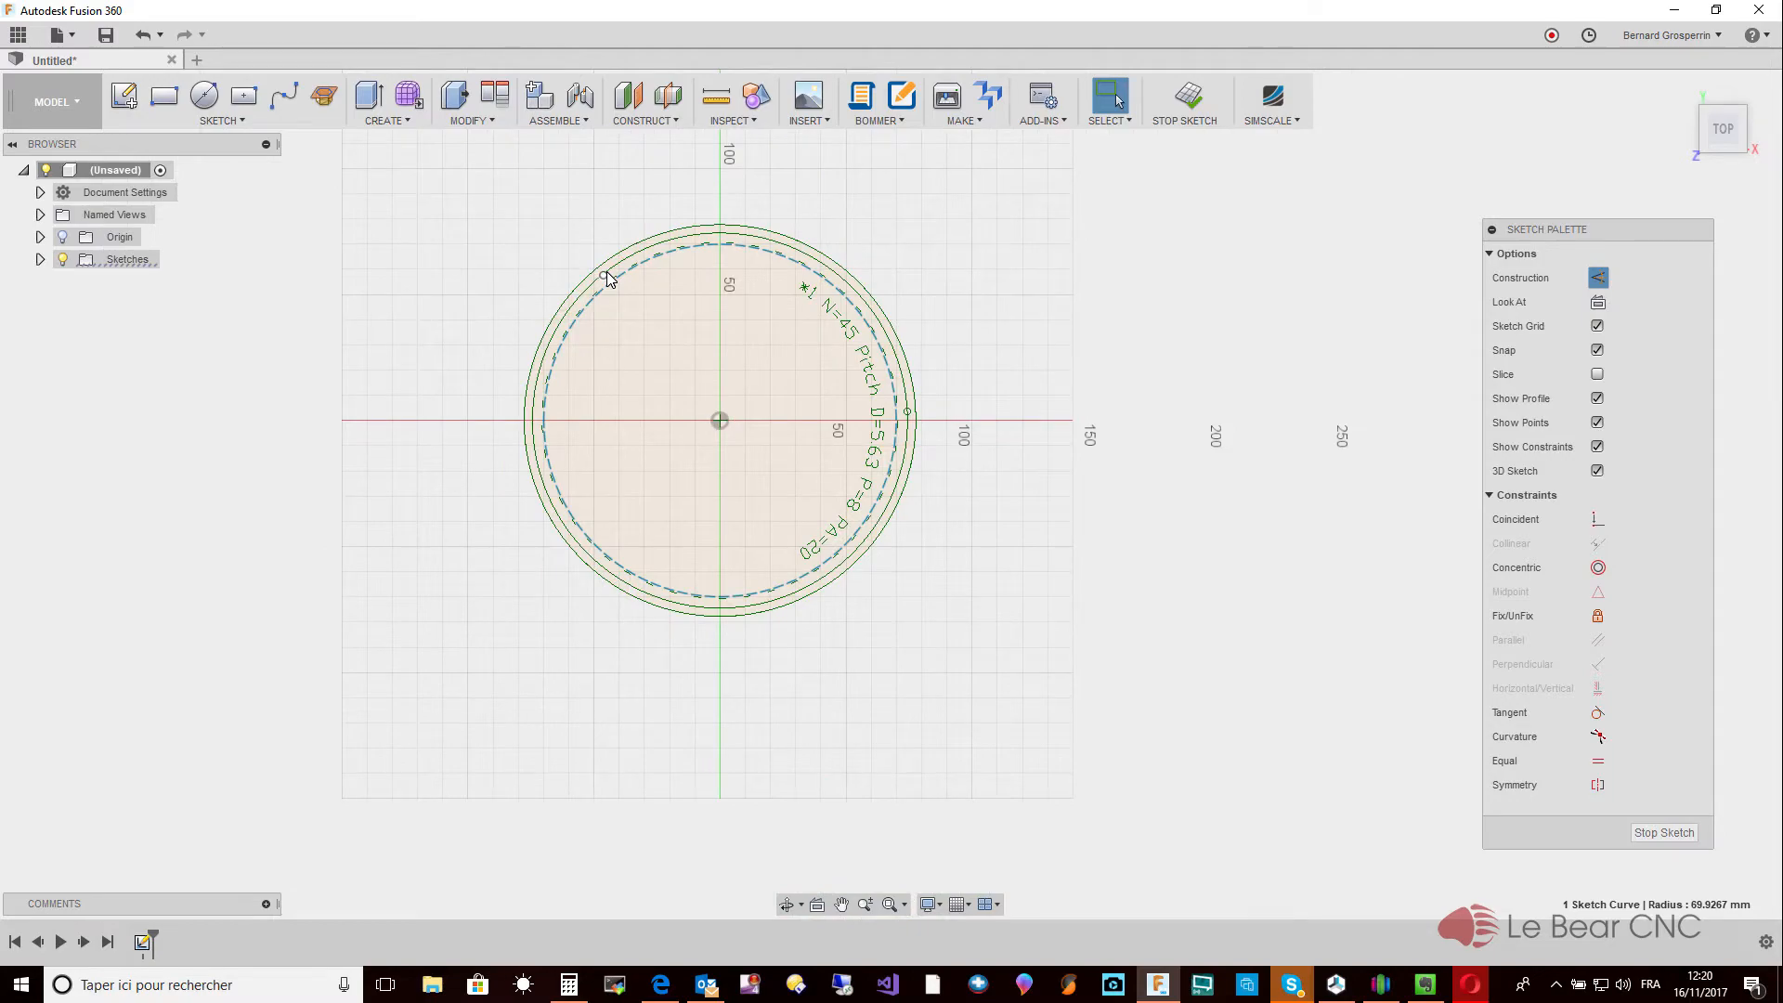
scroll(609, 278, up, 5)
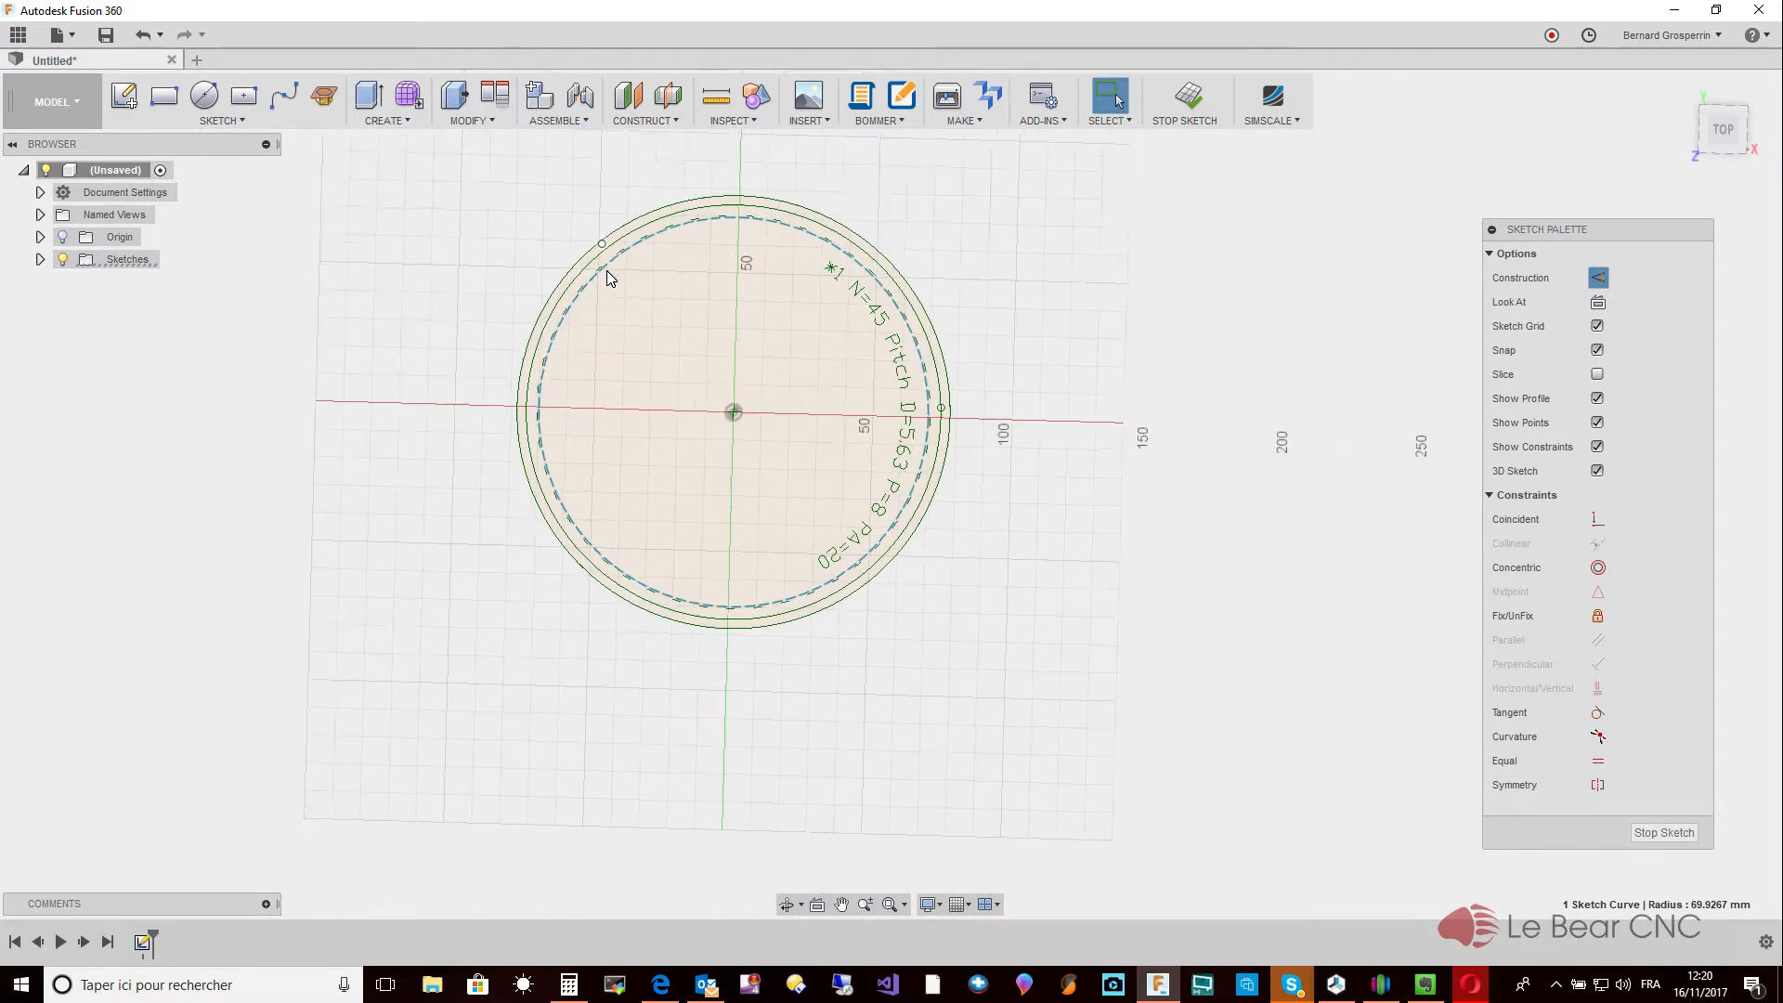
scroll(605, 270, up, 3)
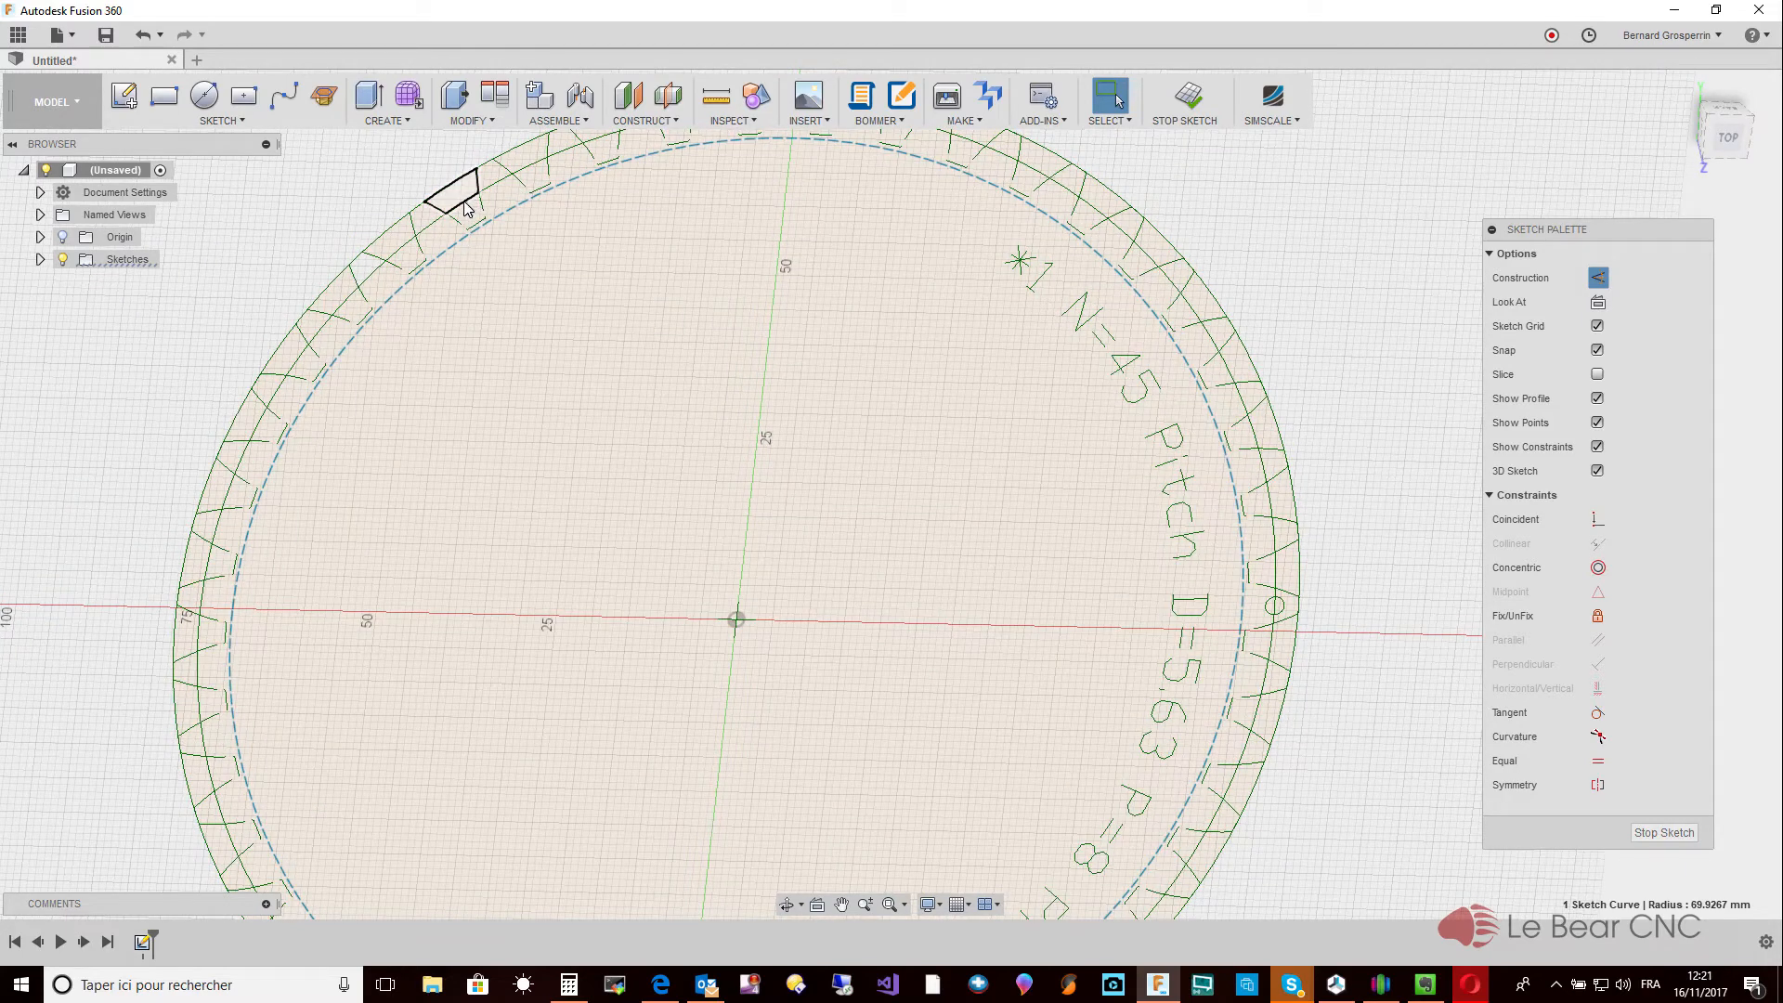
click(462, 211)
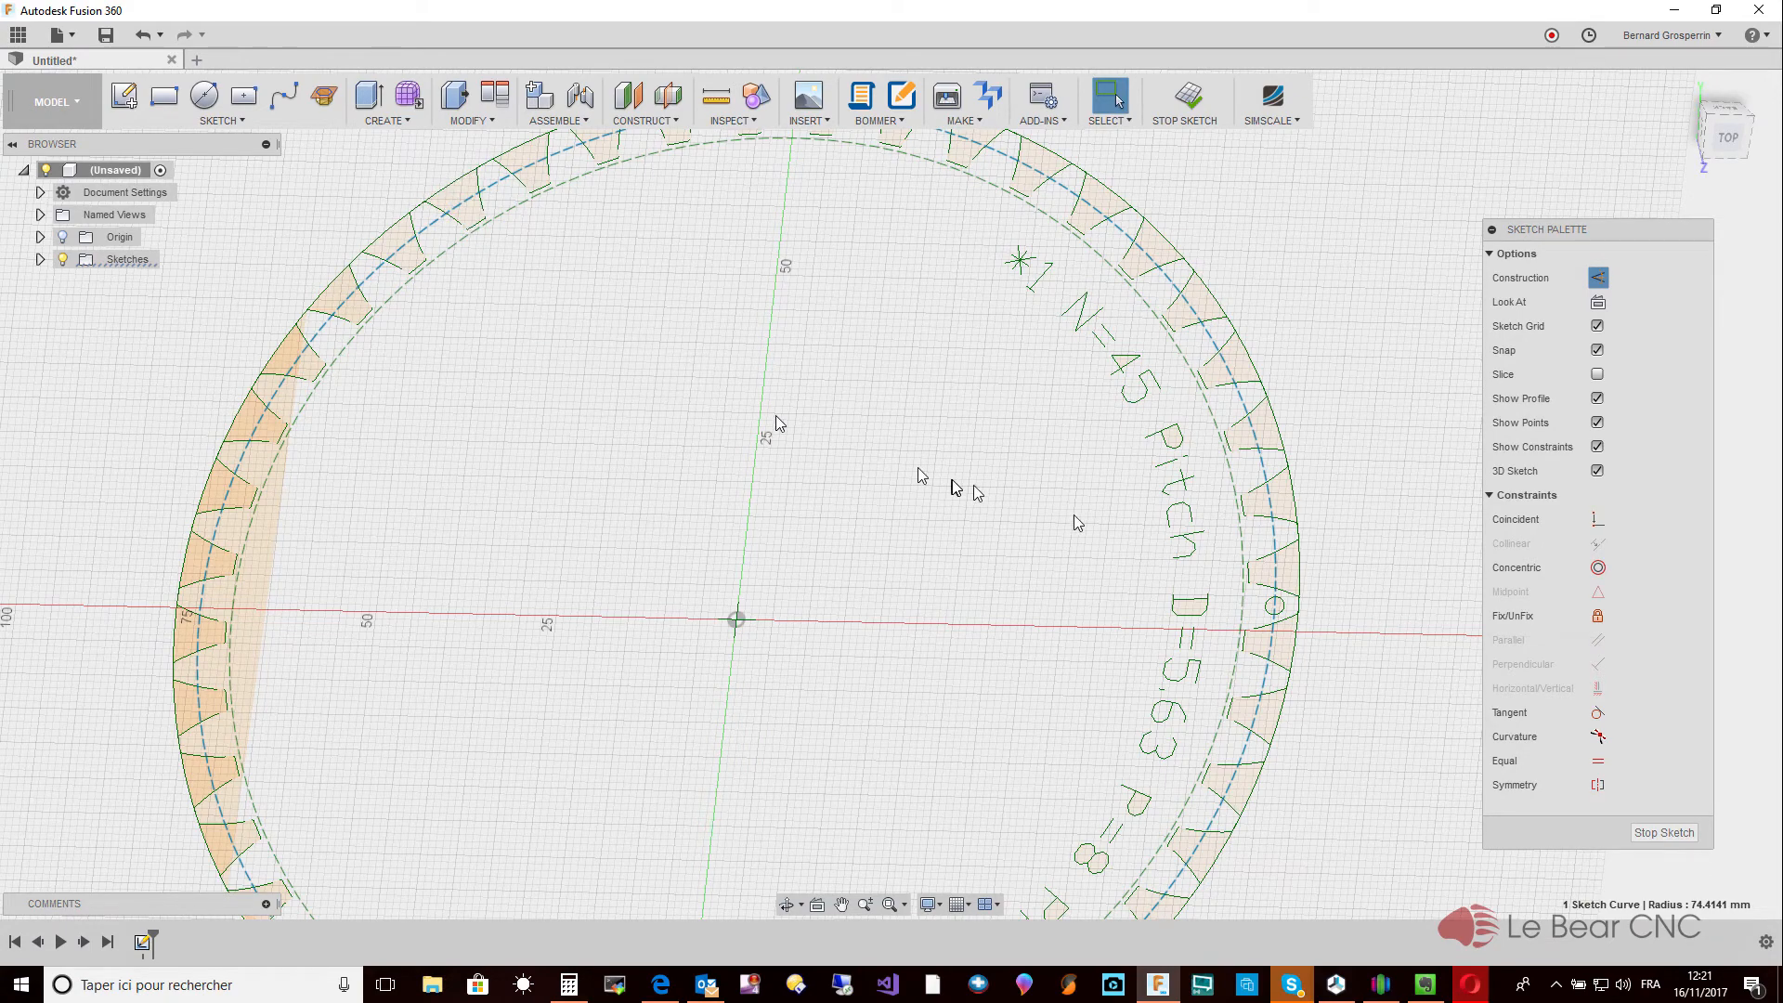
shift+middle_drag(1152, 554, 1028, 548)
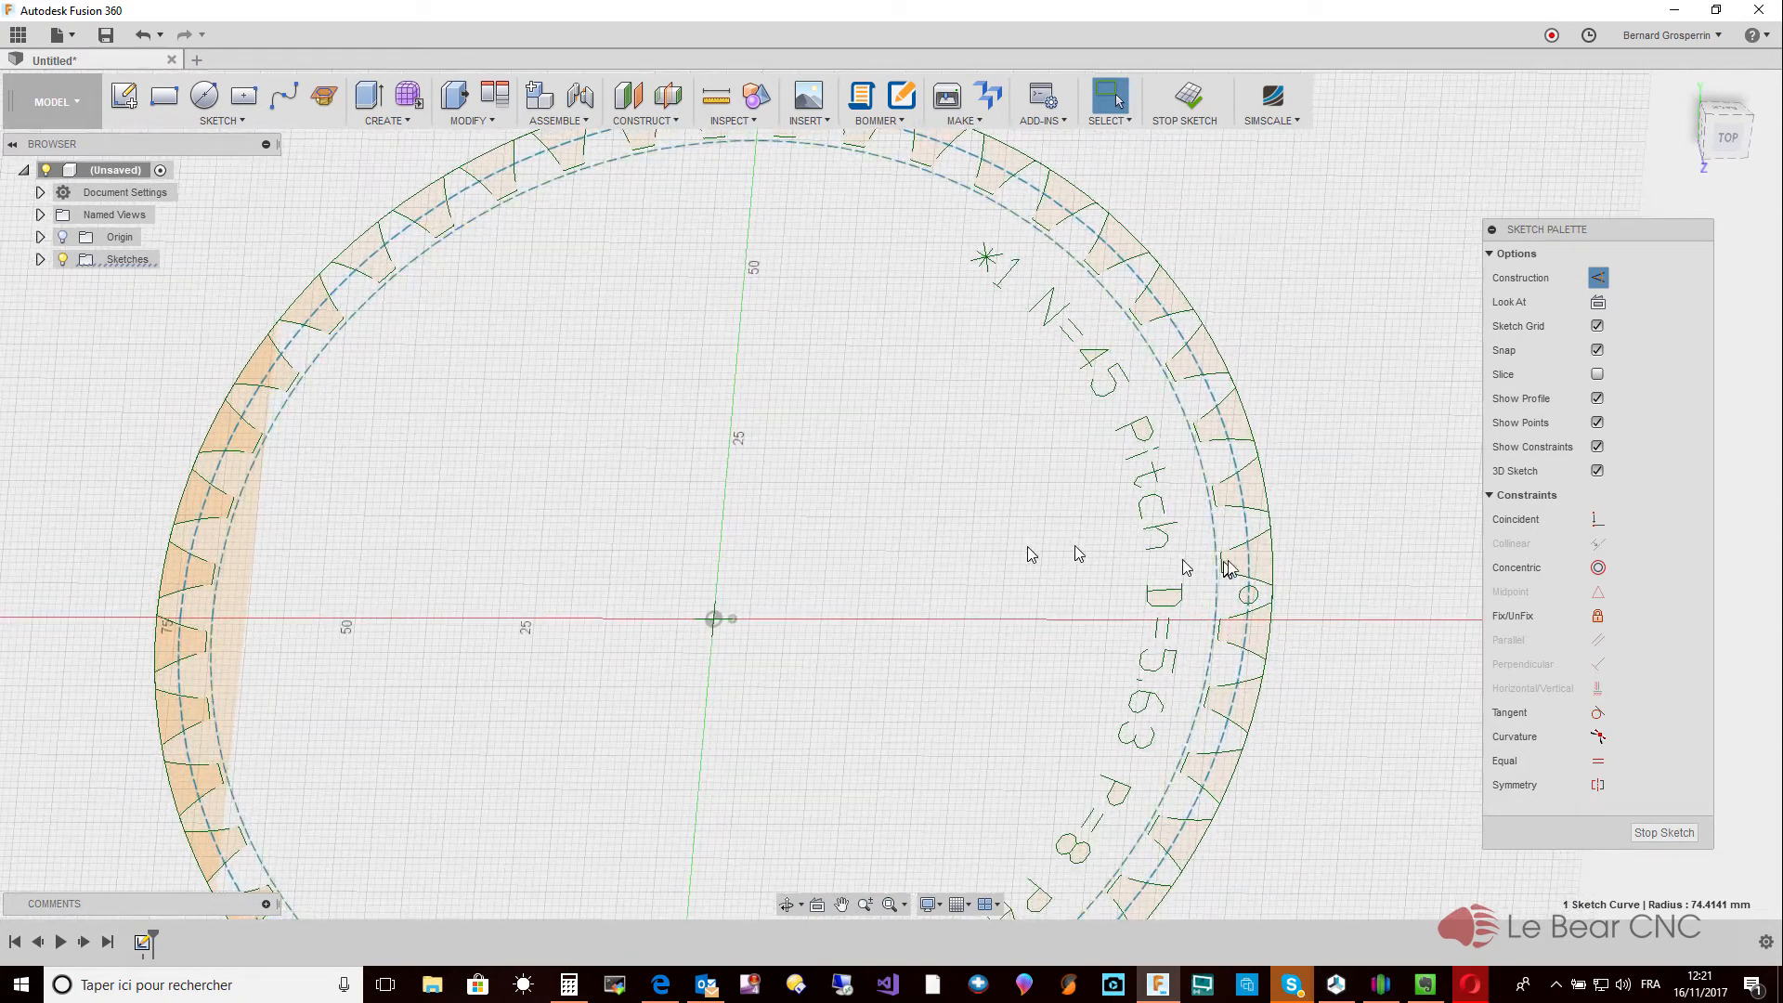
Delete the small circle sitting between two teeth near the horizontal axis and finish the 45-tooth gear's sketch.
click(1254, 599)
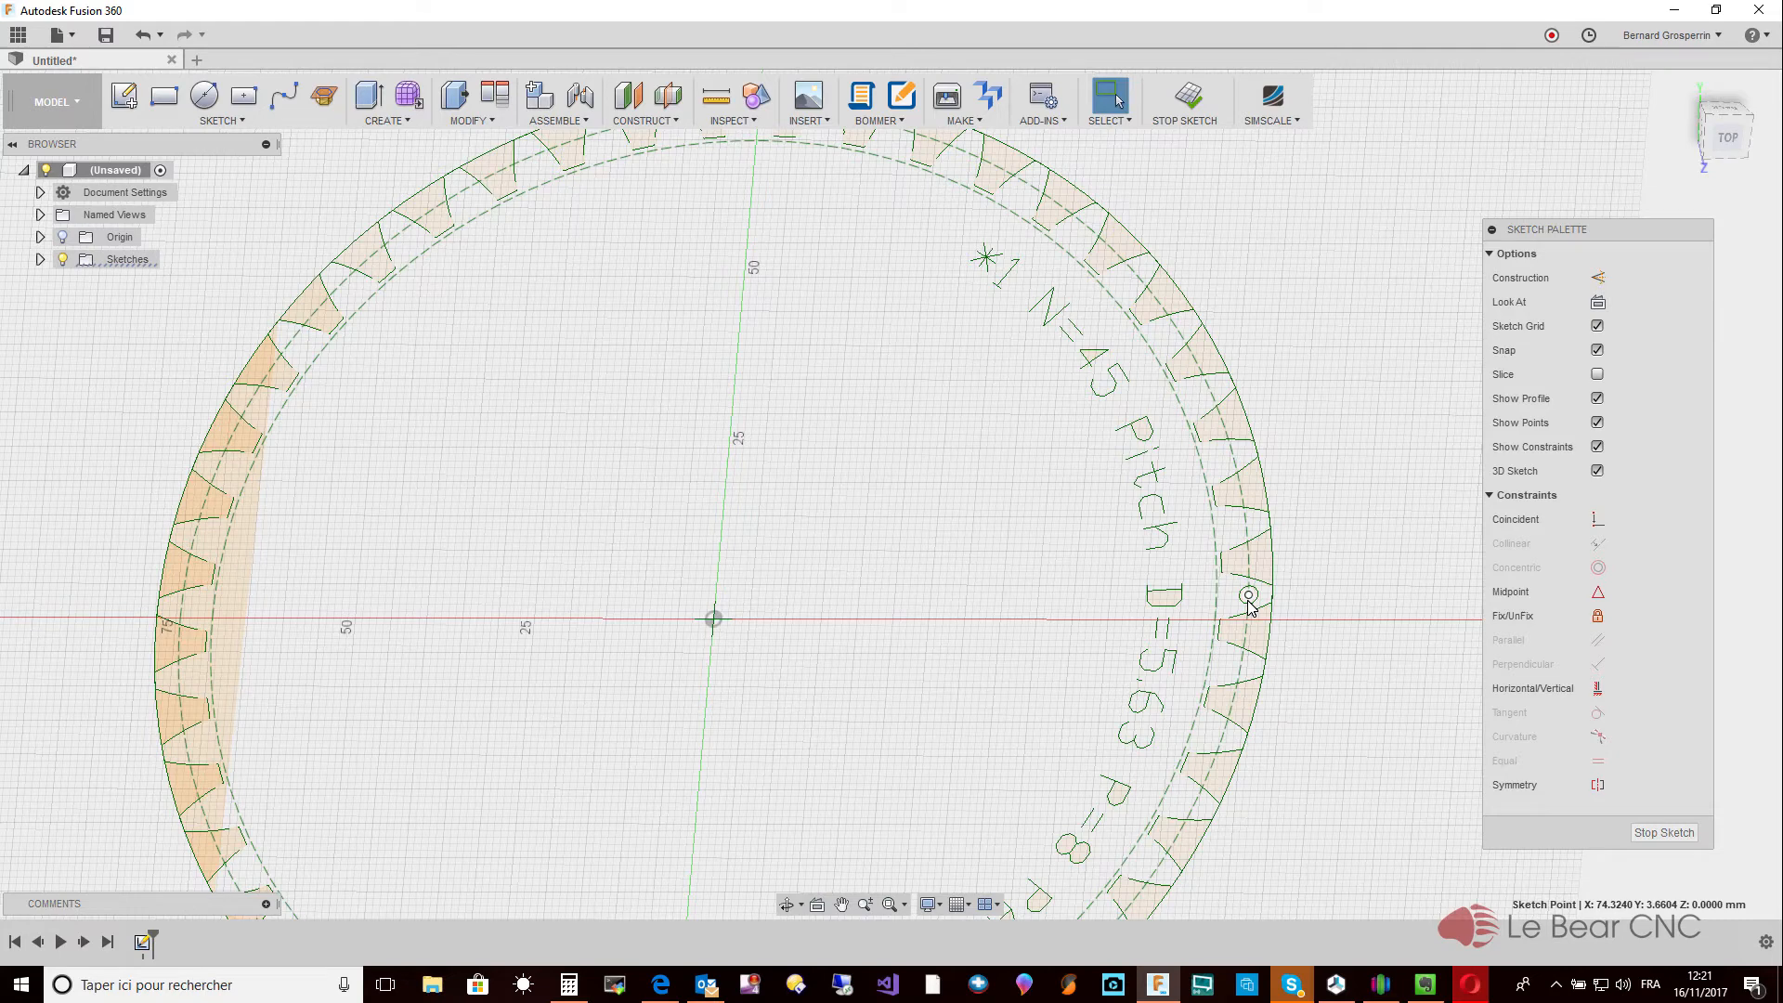
key(Escape)
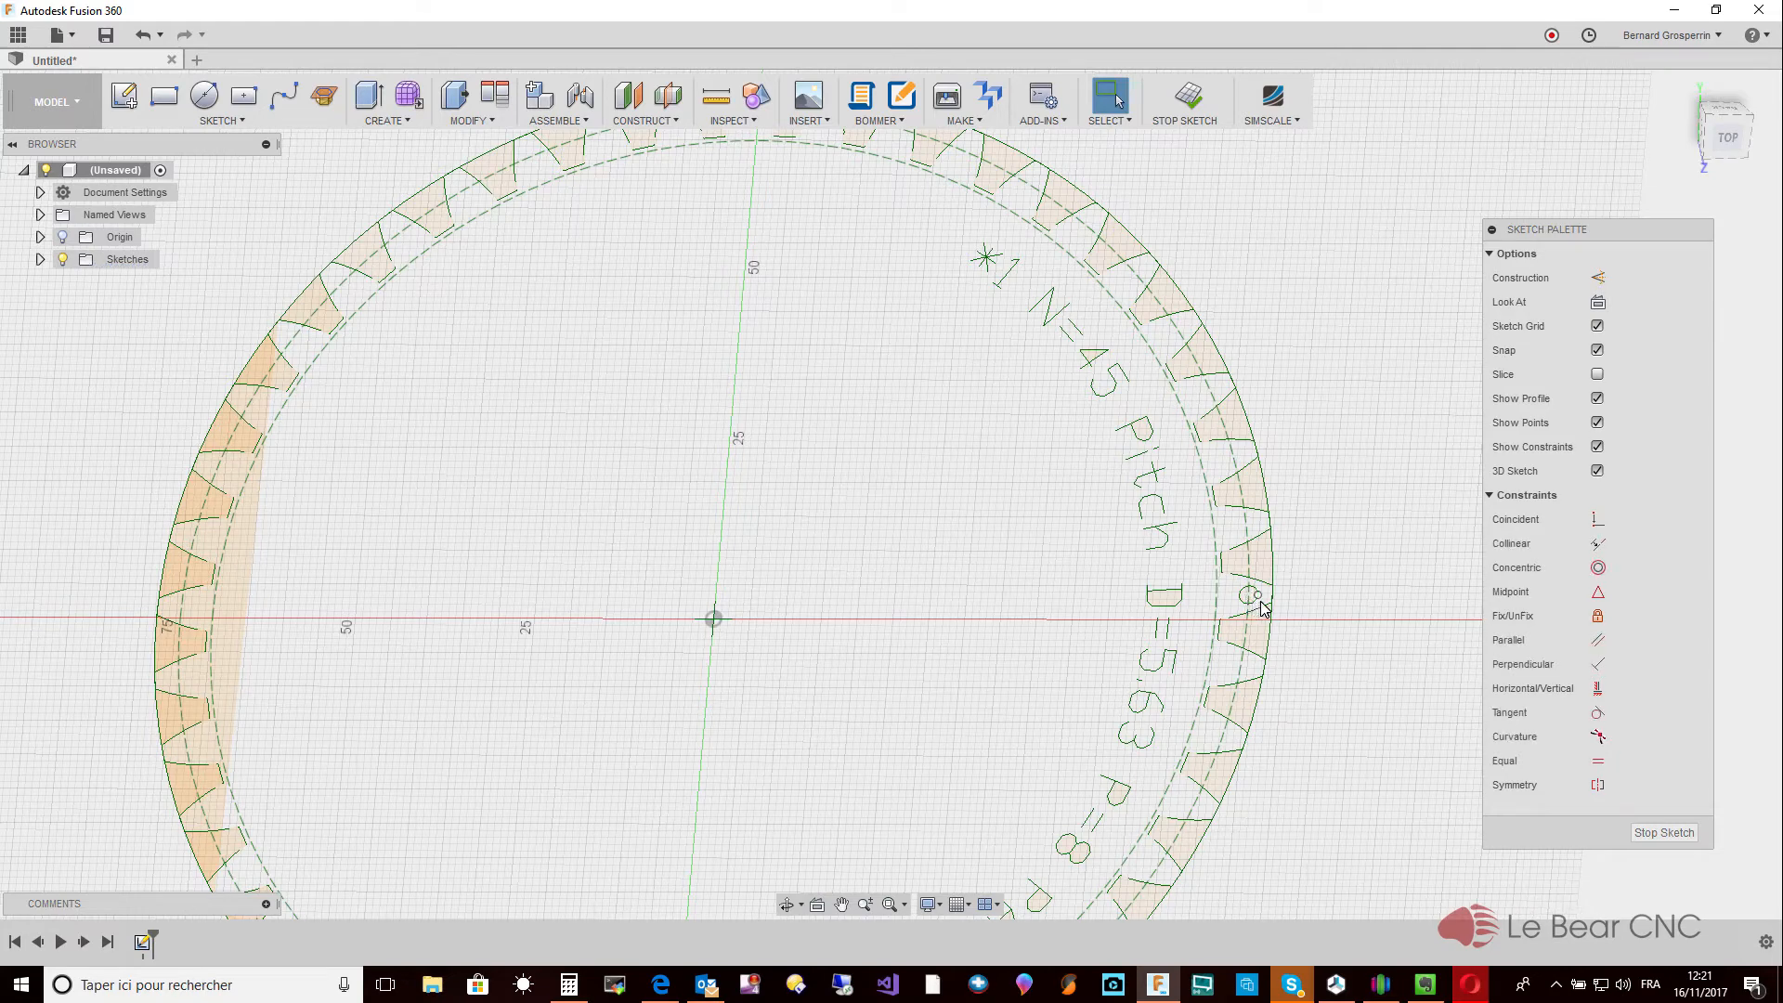
click(1250, 599)
key(Escape)
scroll(1270, 607, up, 10)
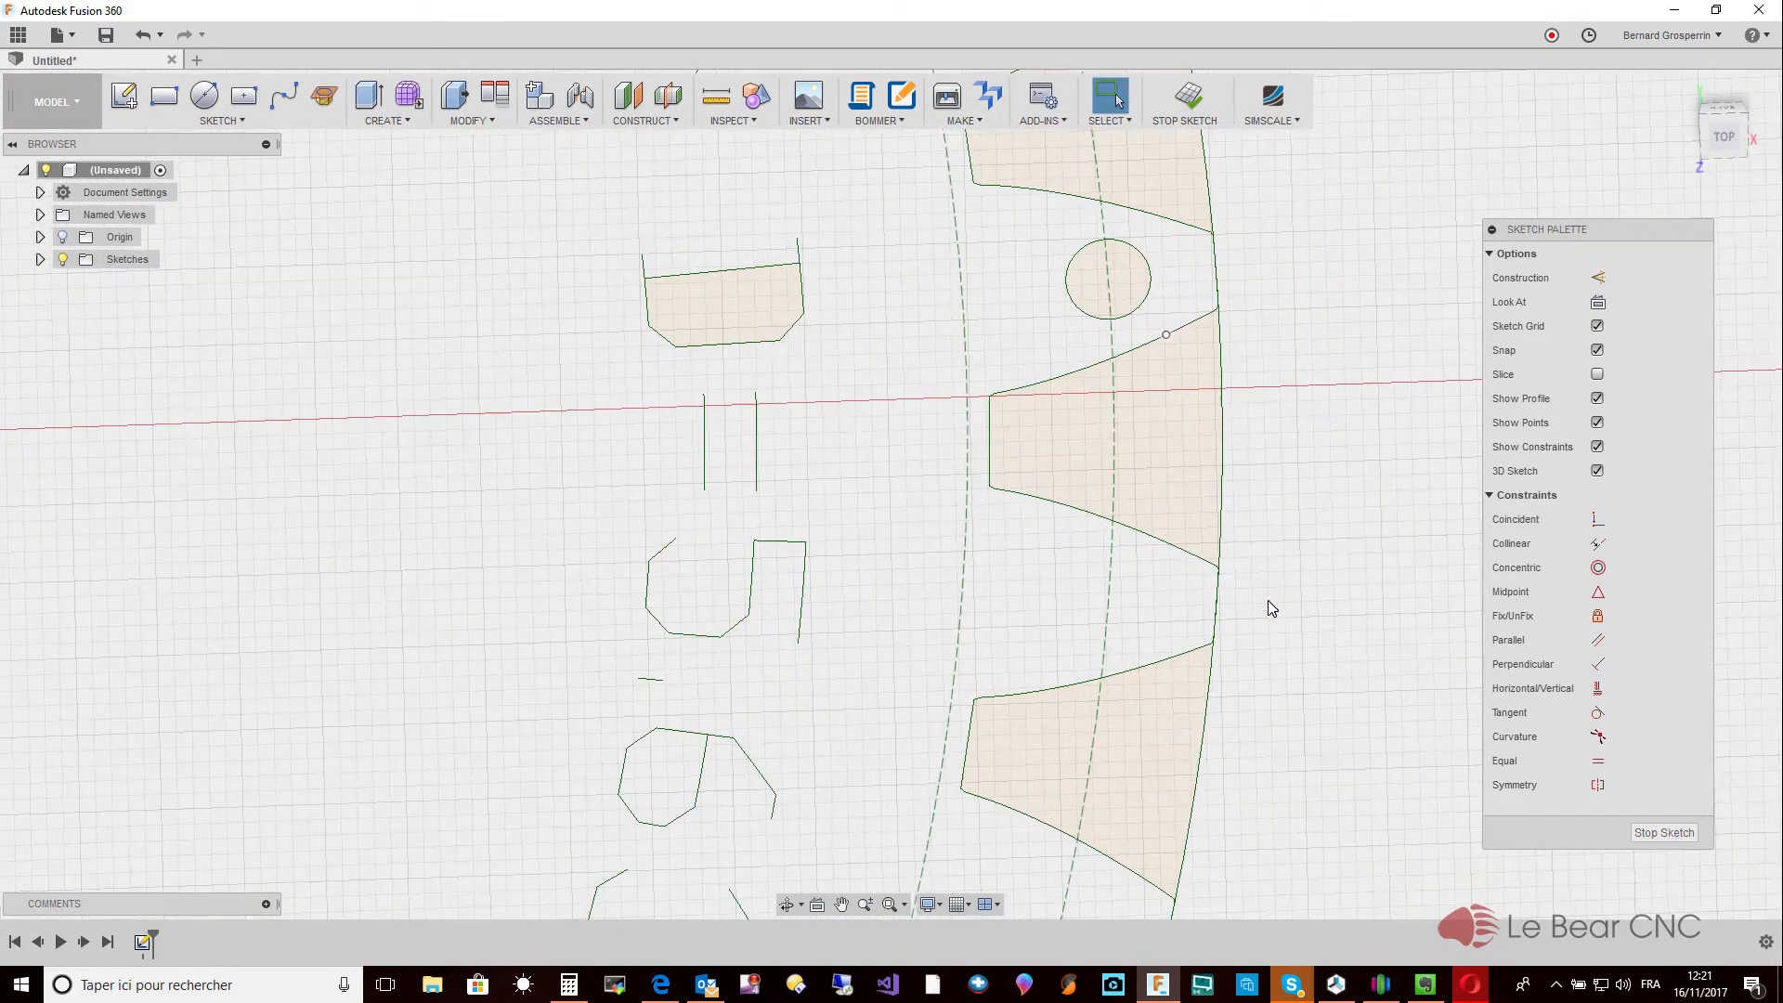
click(1143, 311)
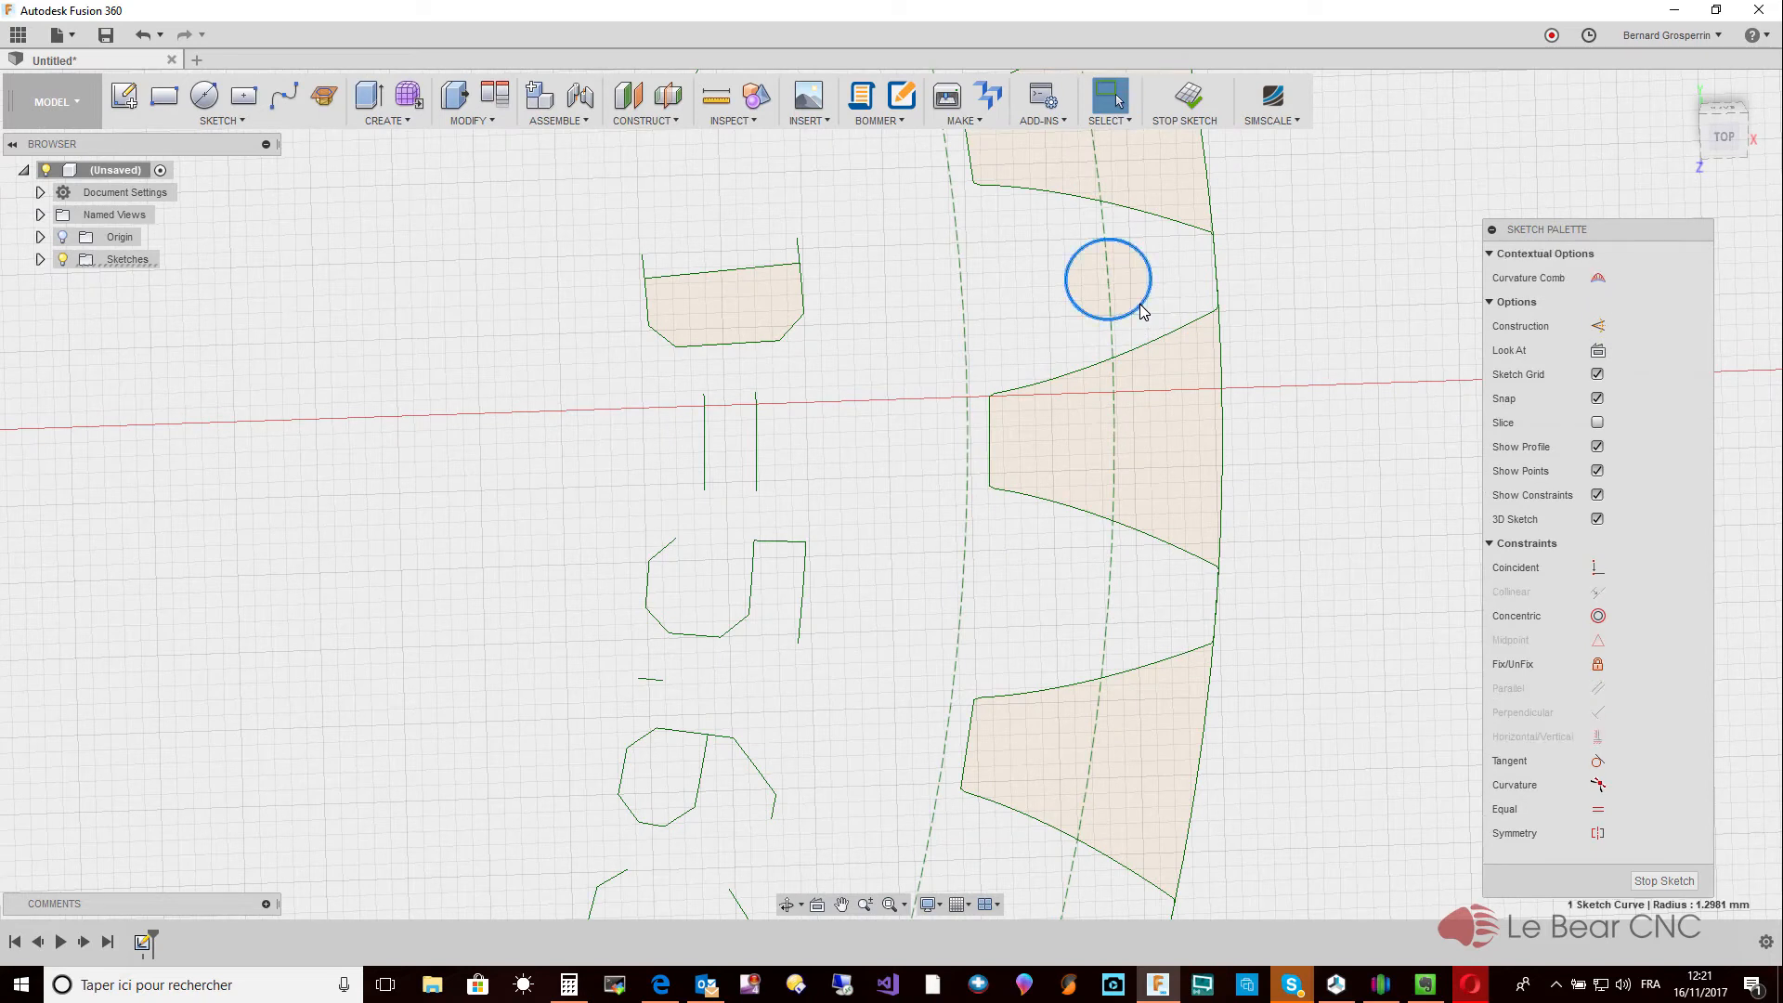
key(Delete)
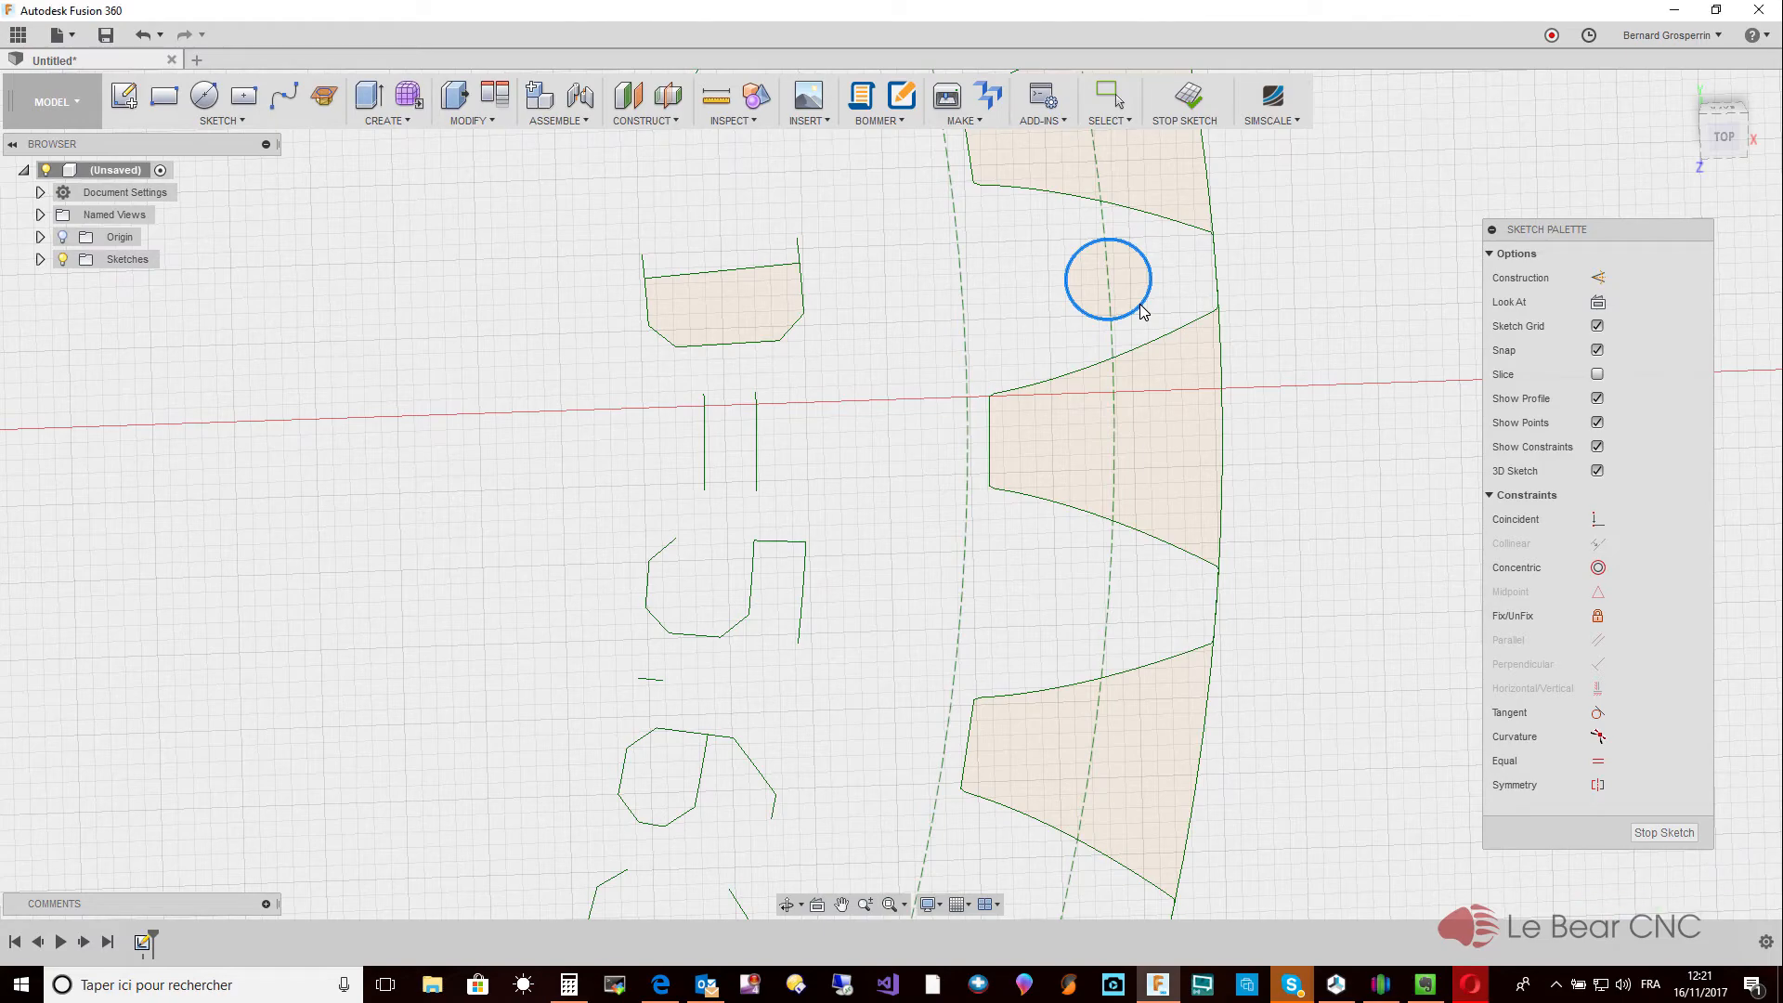
scroll(1140, 303, down, 10)
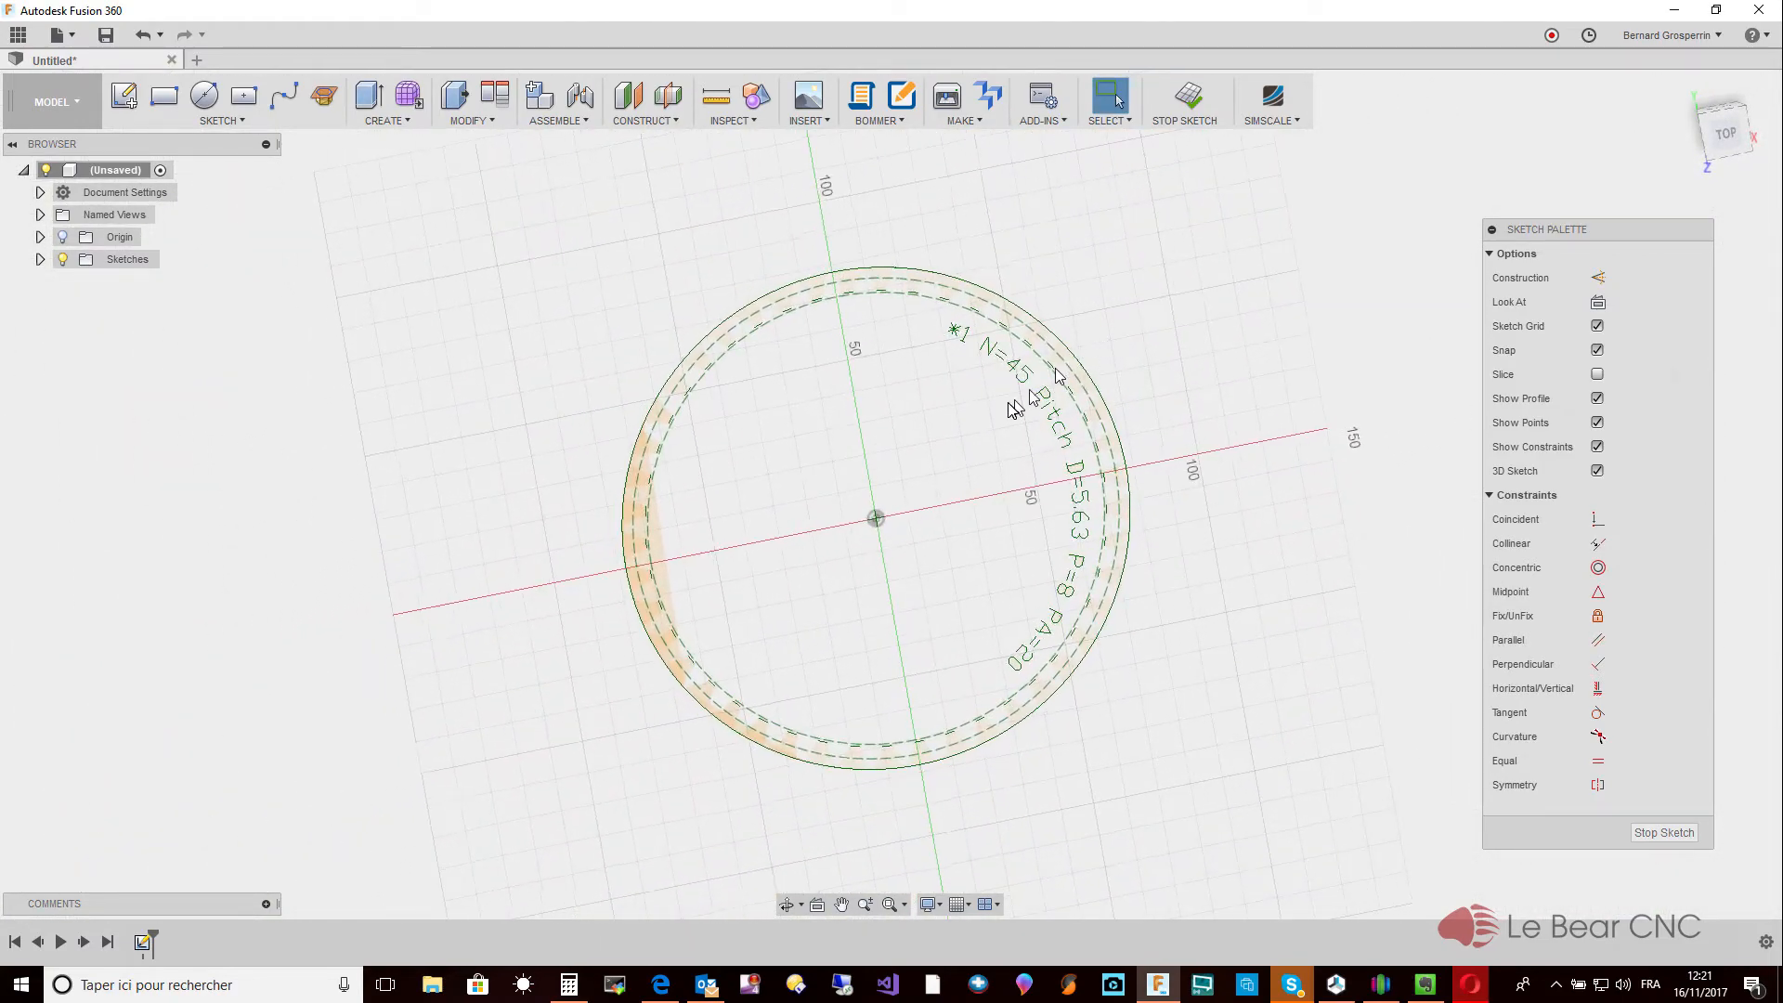
scroll(966, 430, up, 5)
scroll(966, 433, up, 2)
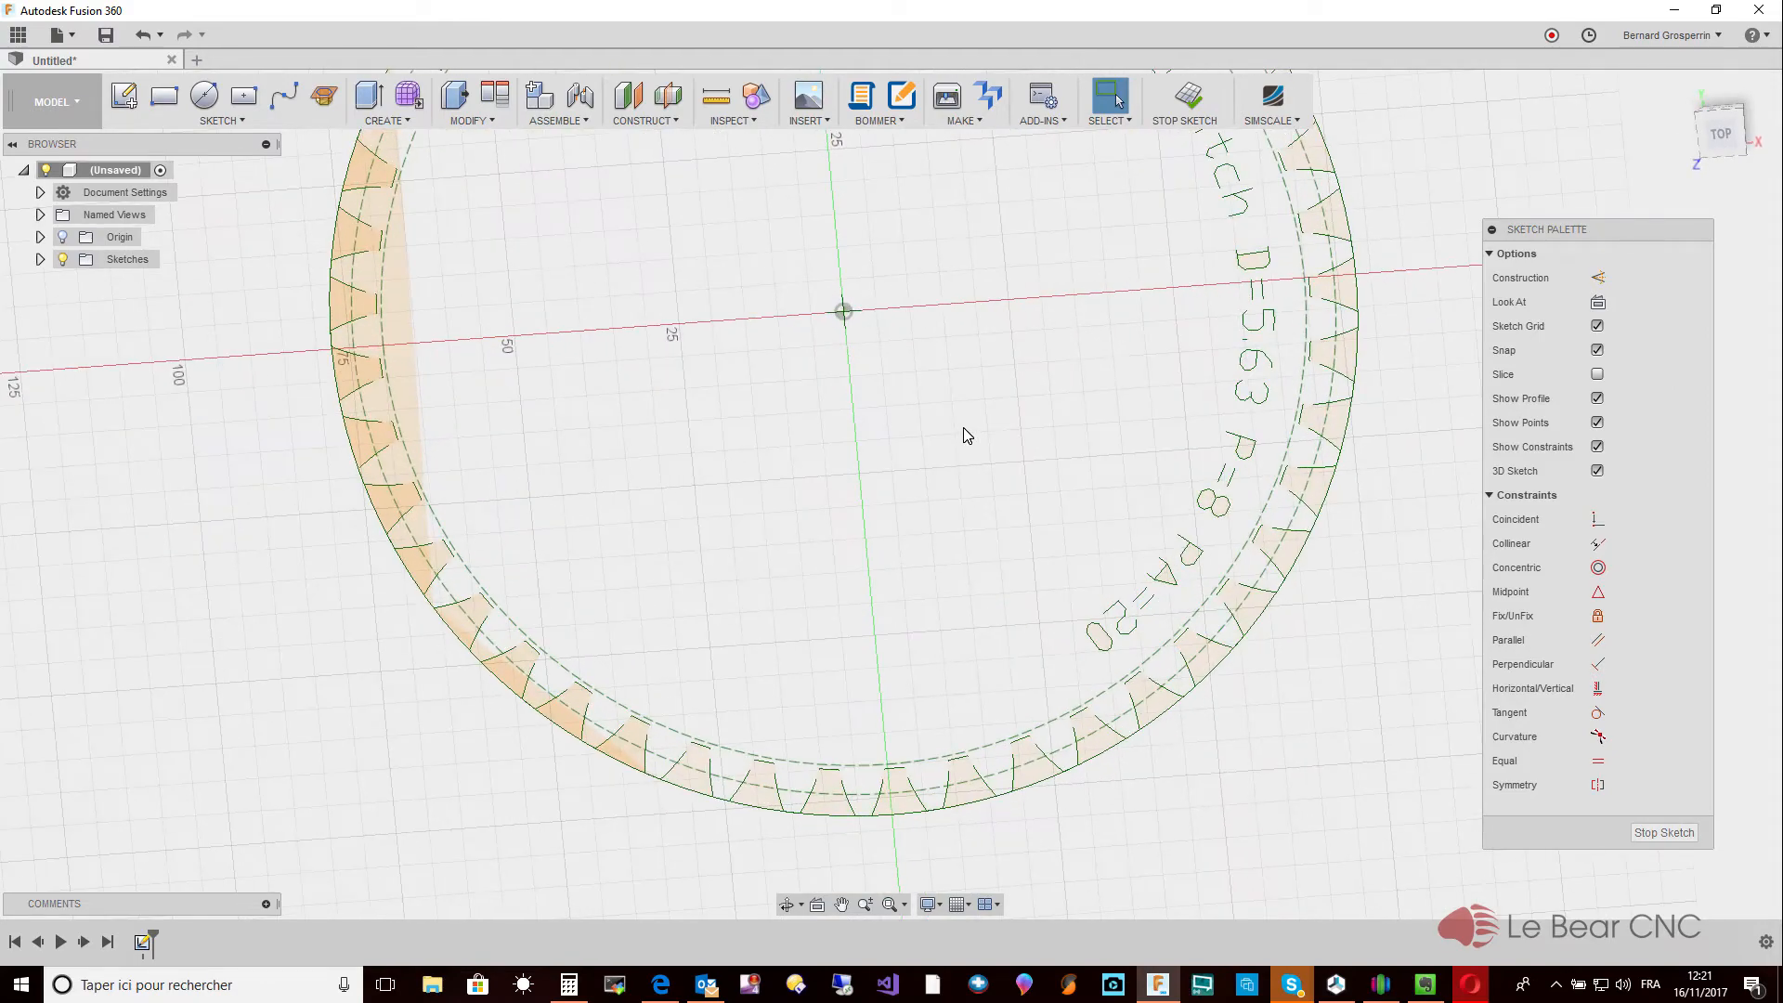
scroll(962, 428, down, 2)
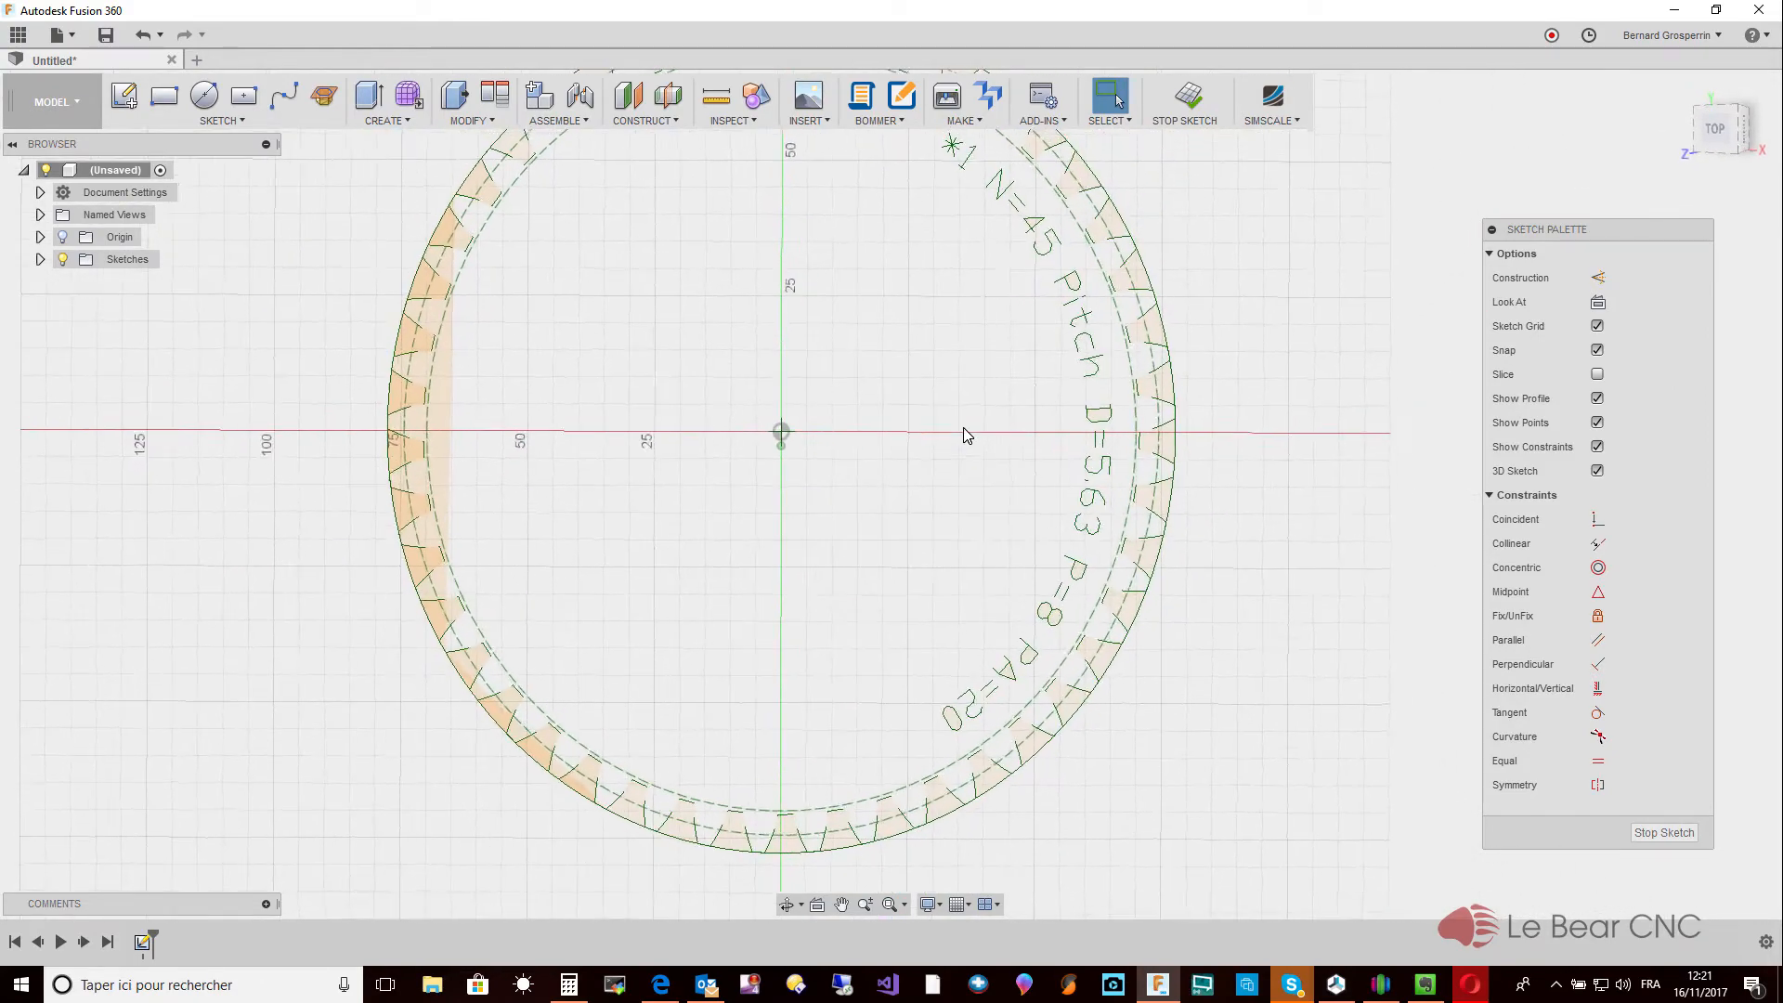
shift+middle_drag(960, 433, 685, 353)
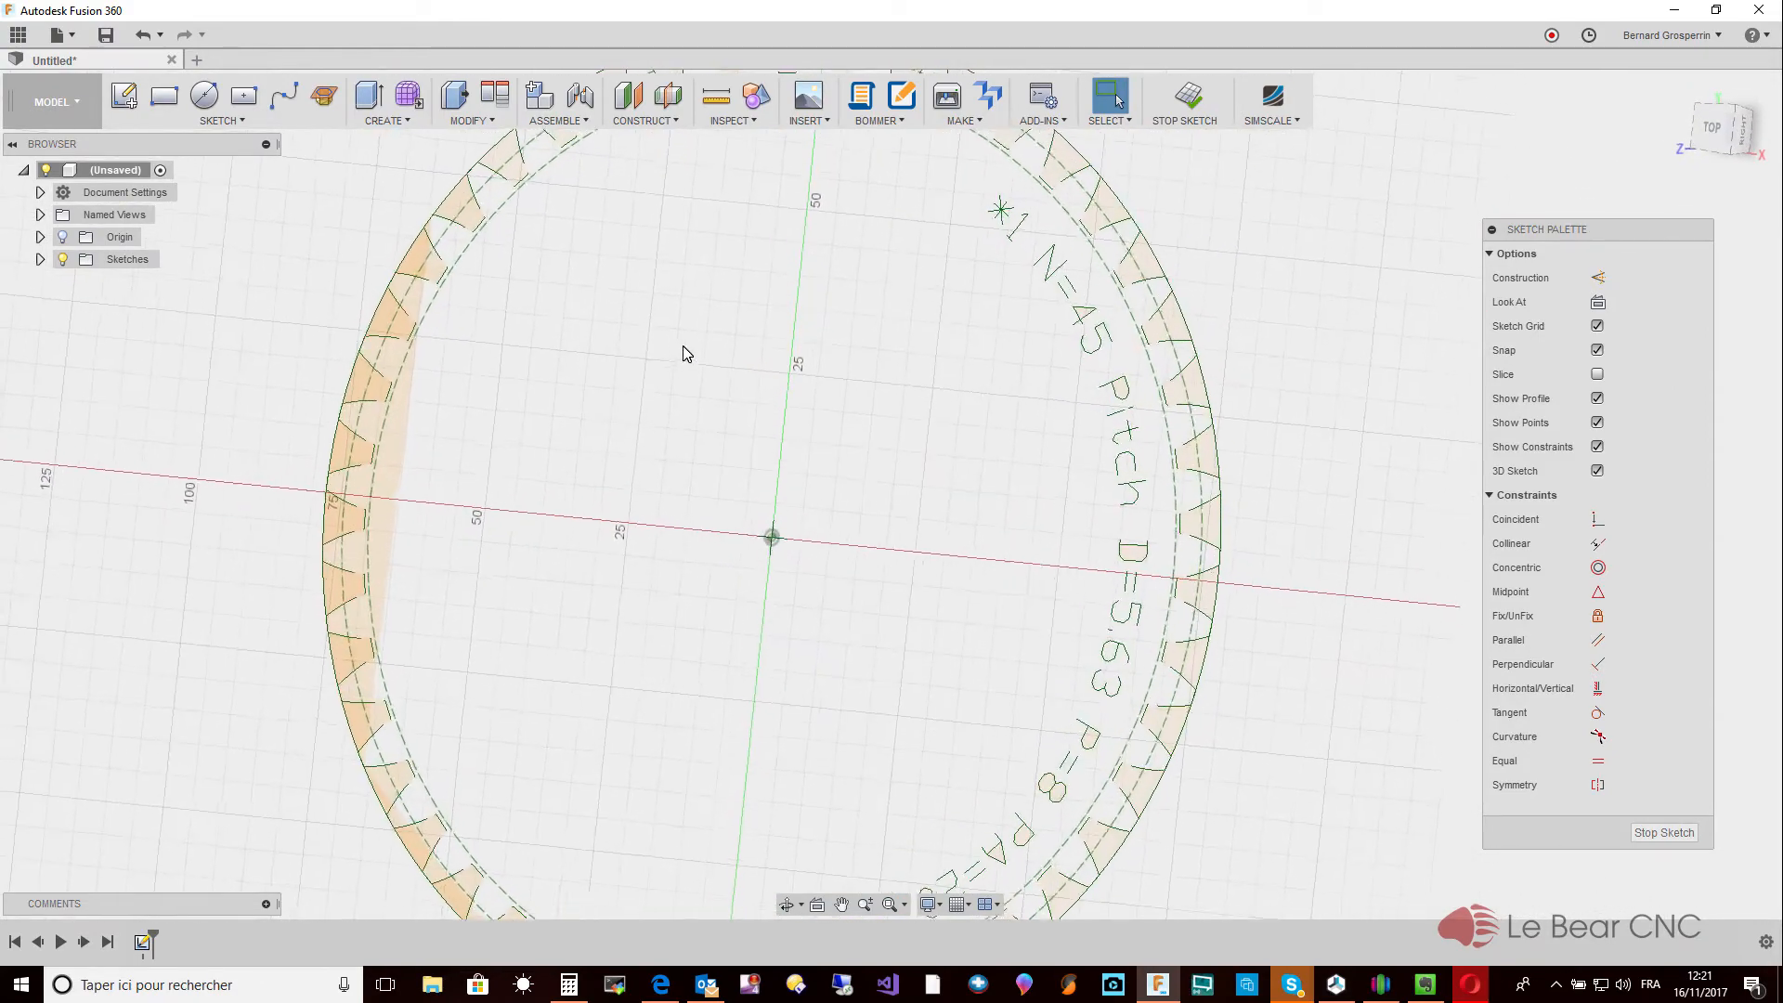
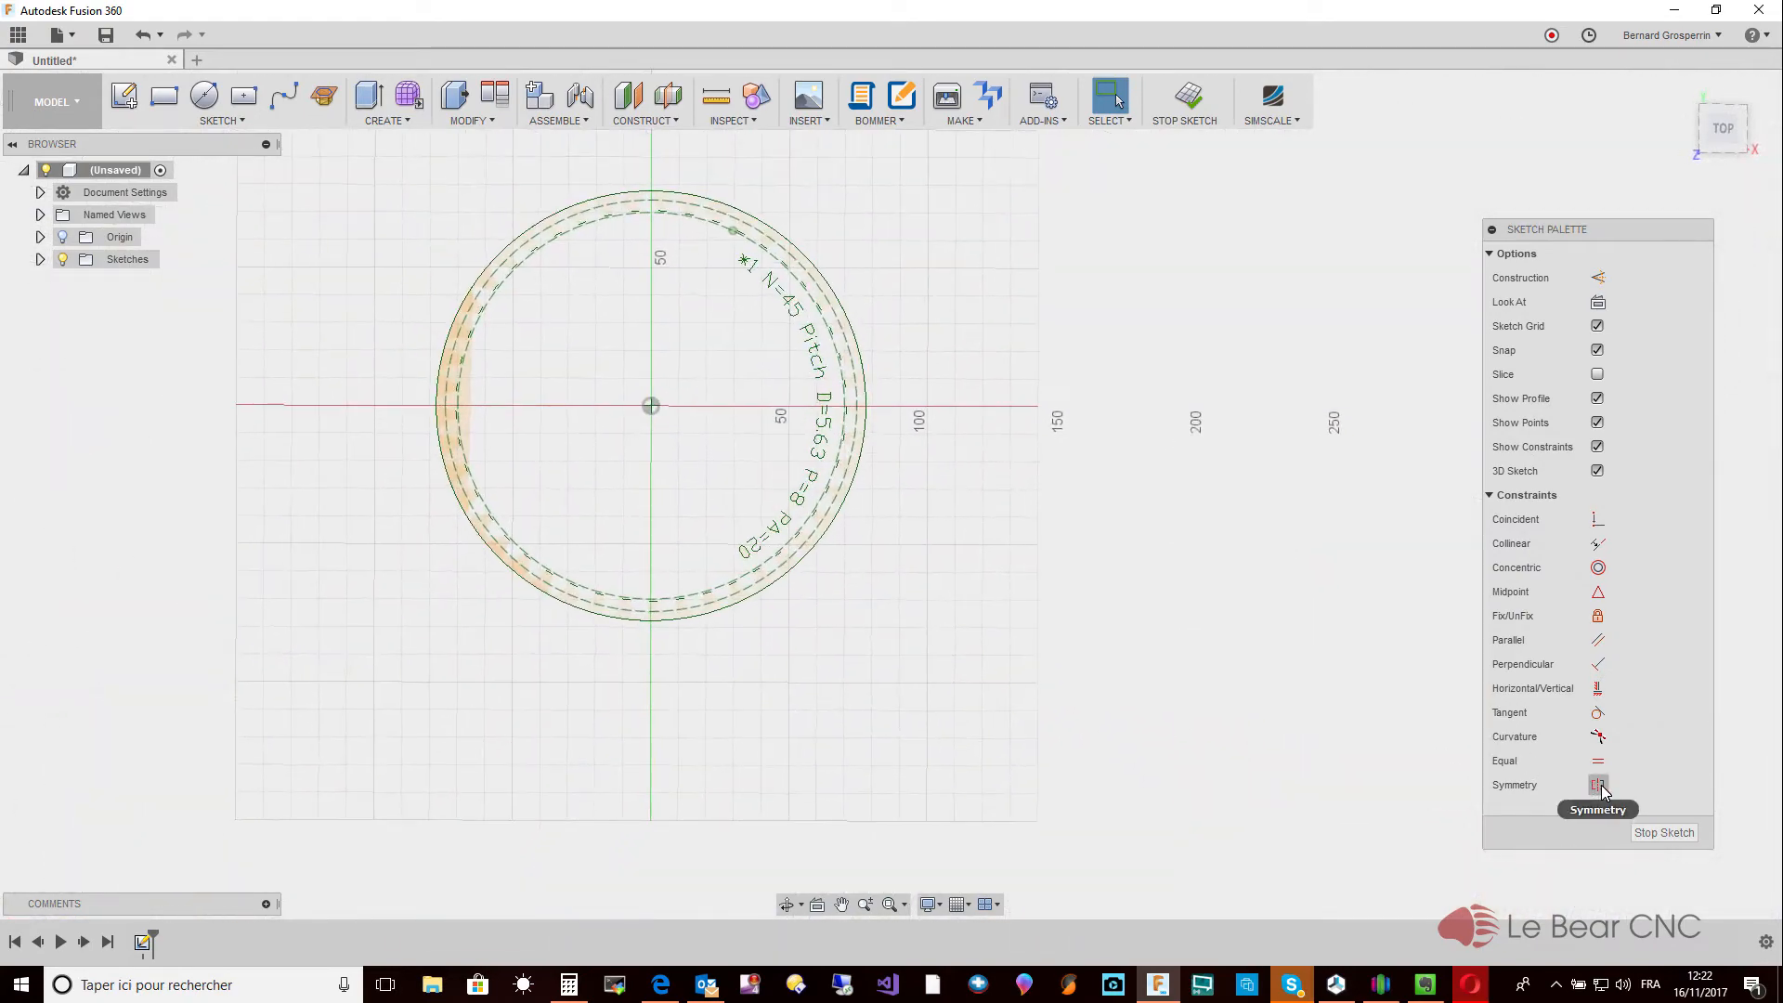
click(1658, 833)
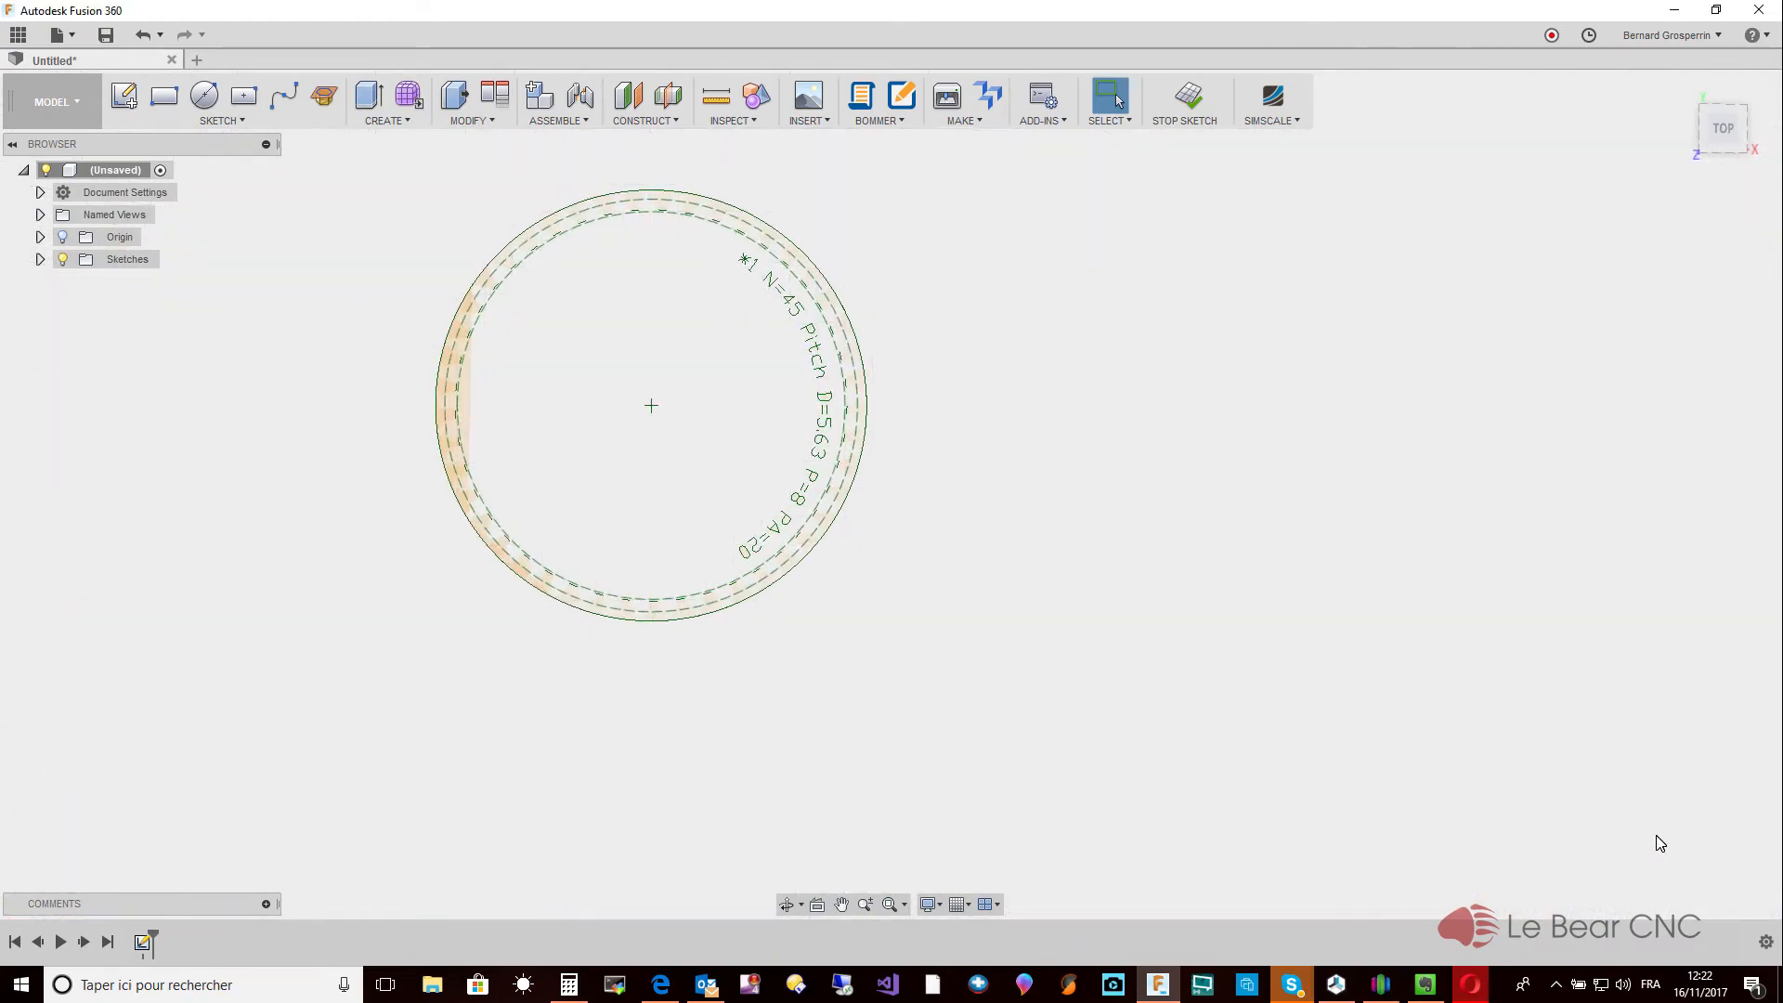
right_click(709, 422)
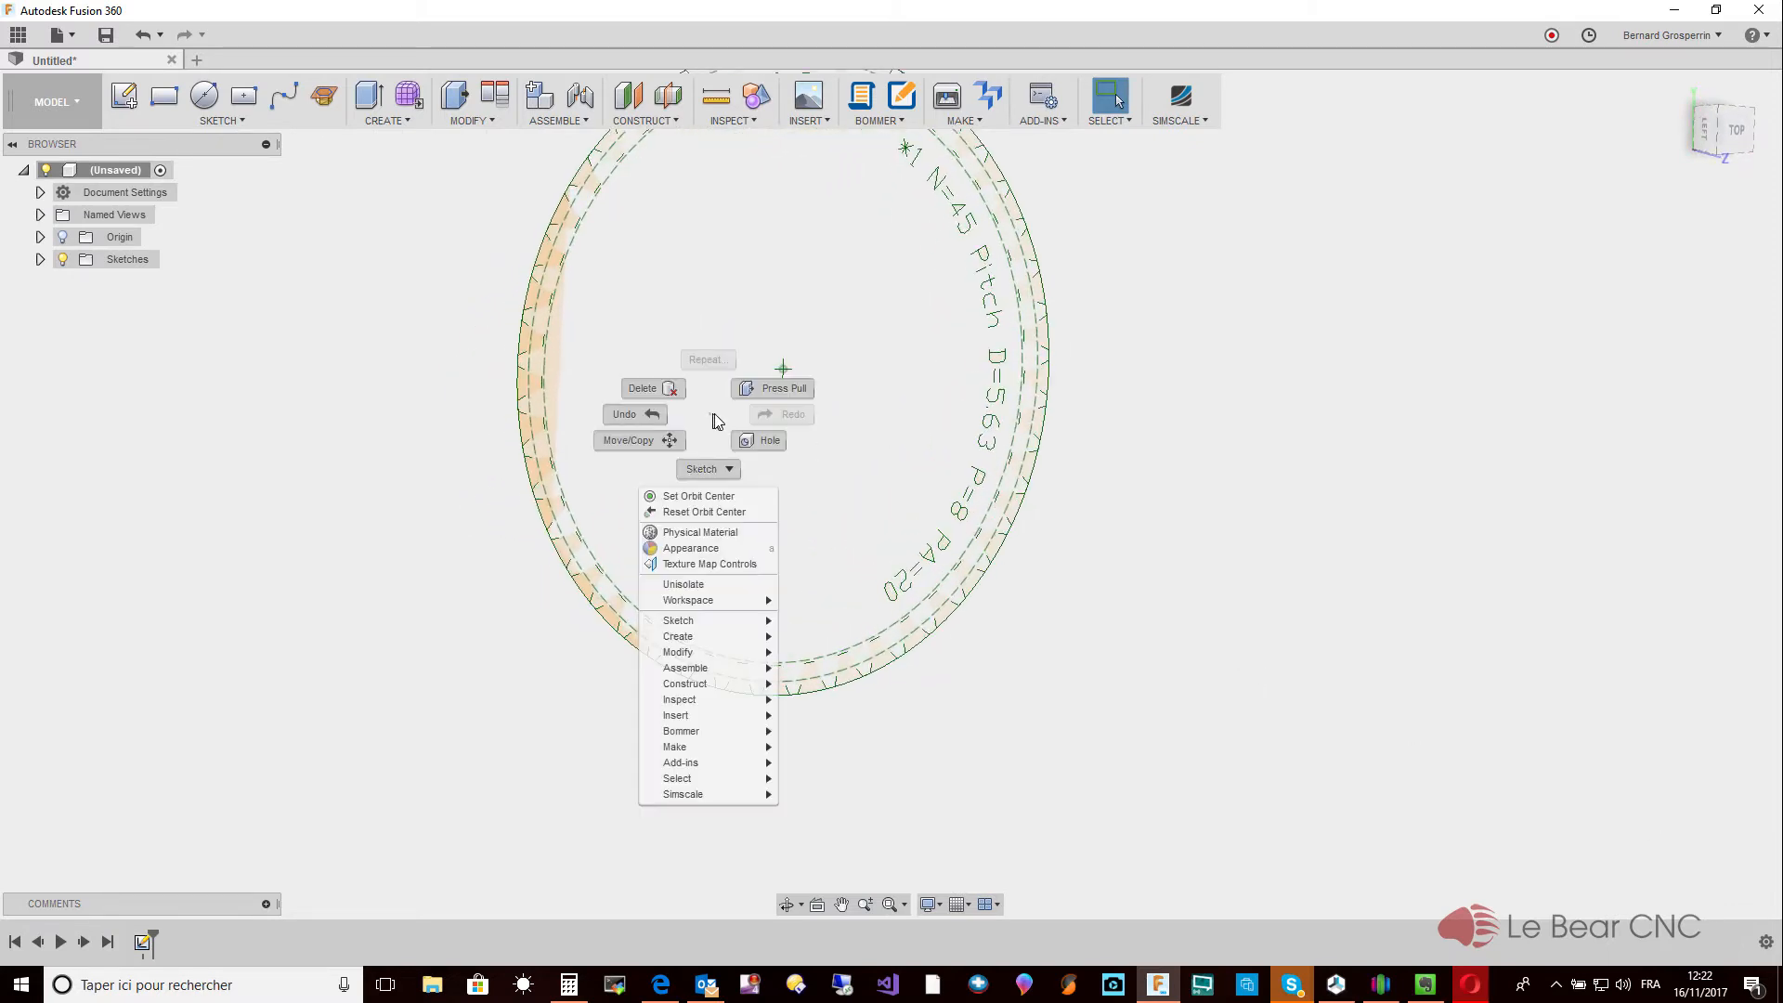
click(802, 390)
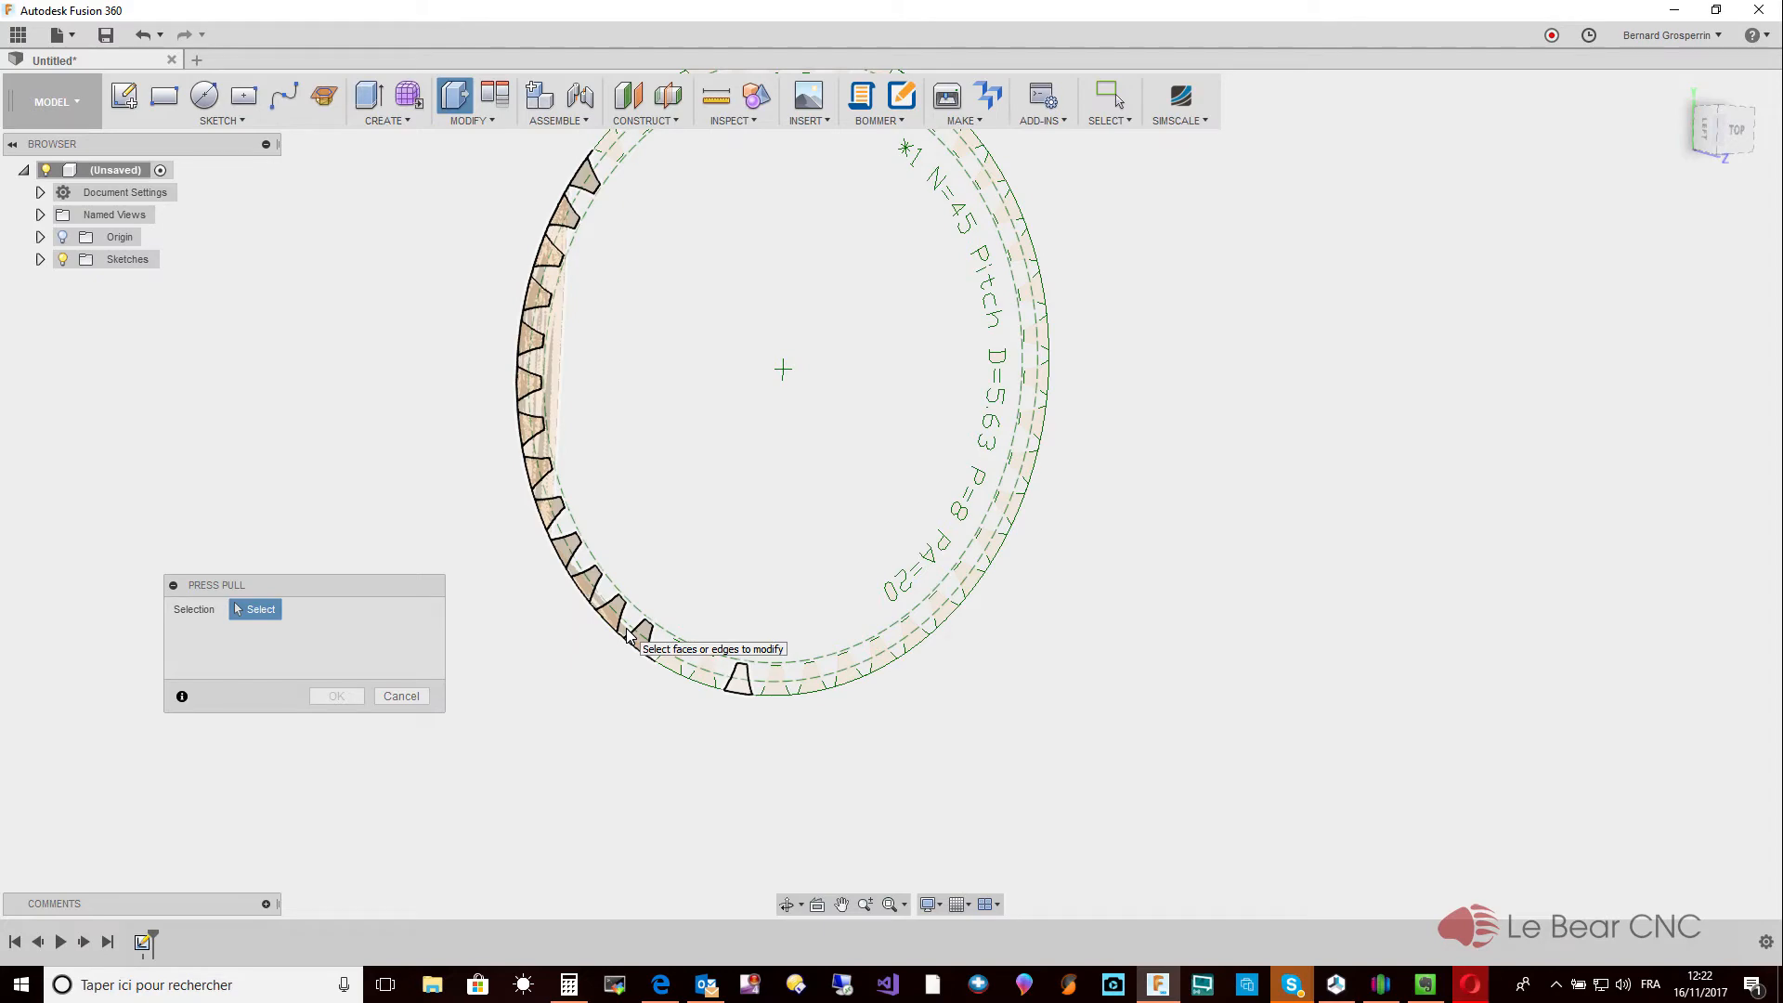
click(399, 697)
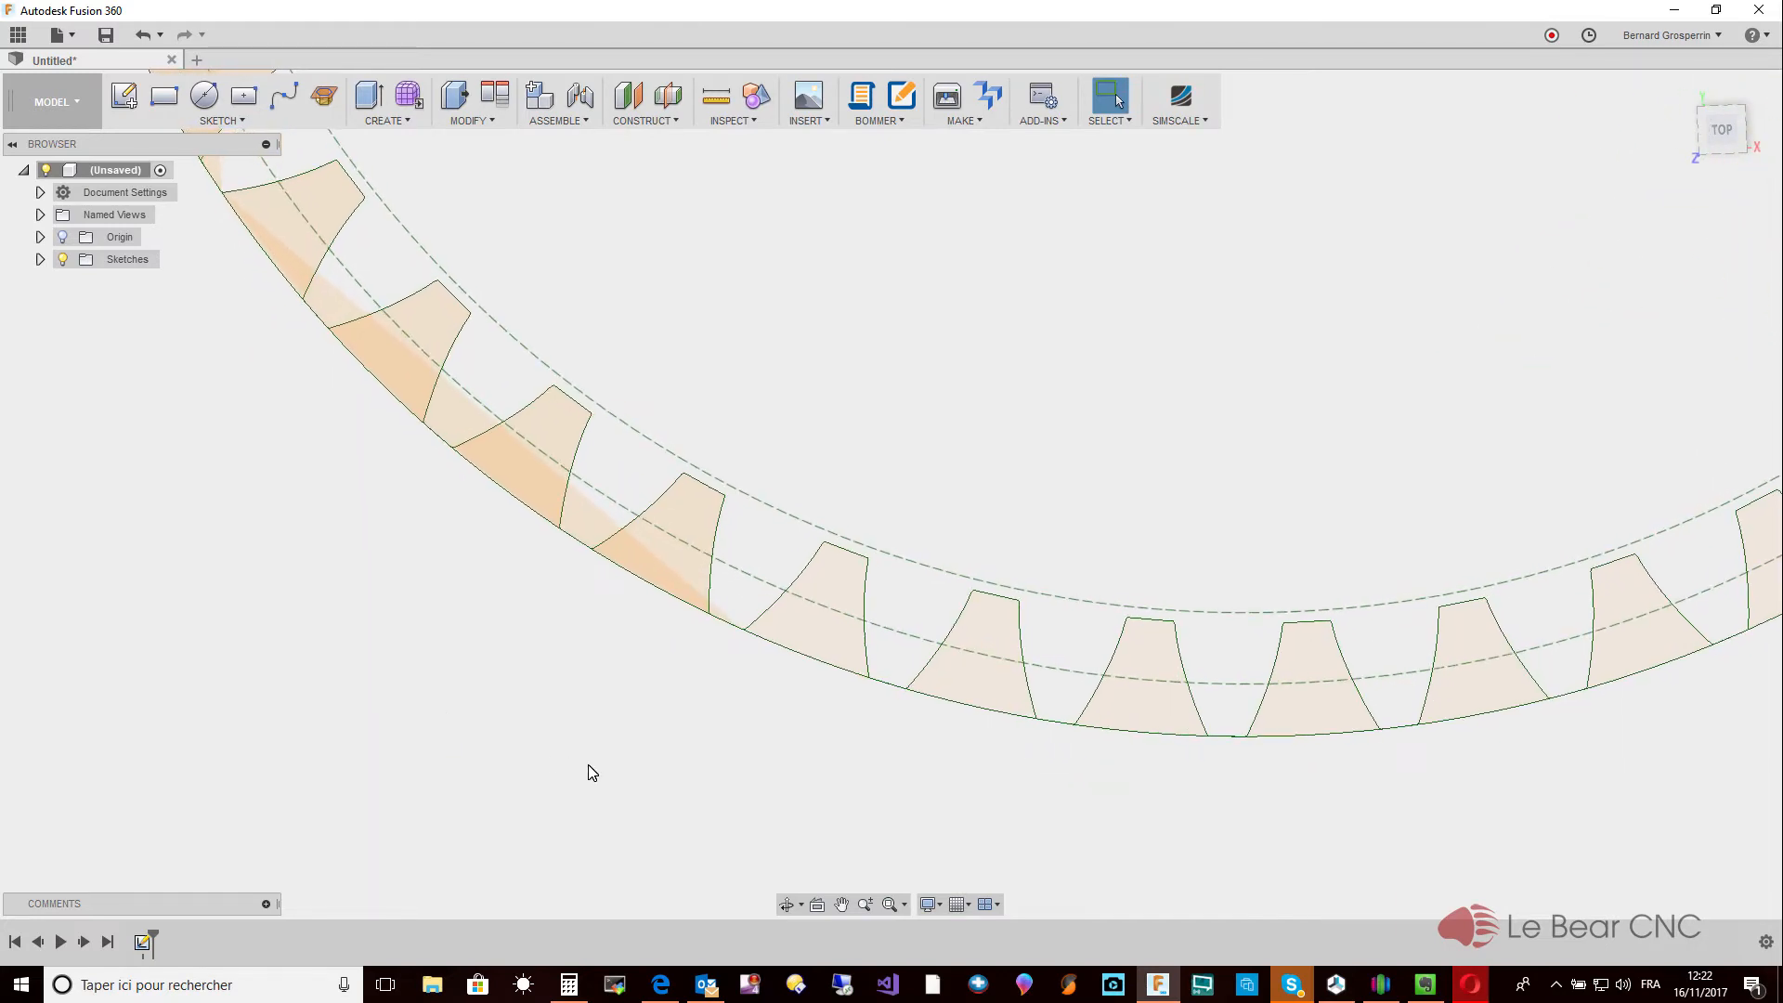
Examine the solid outer circle running along the tooth tips of the 45-tooth gear and the options available for it.
scroll(592, 773, down, 2)
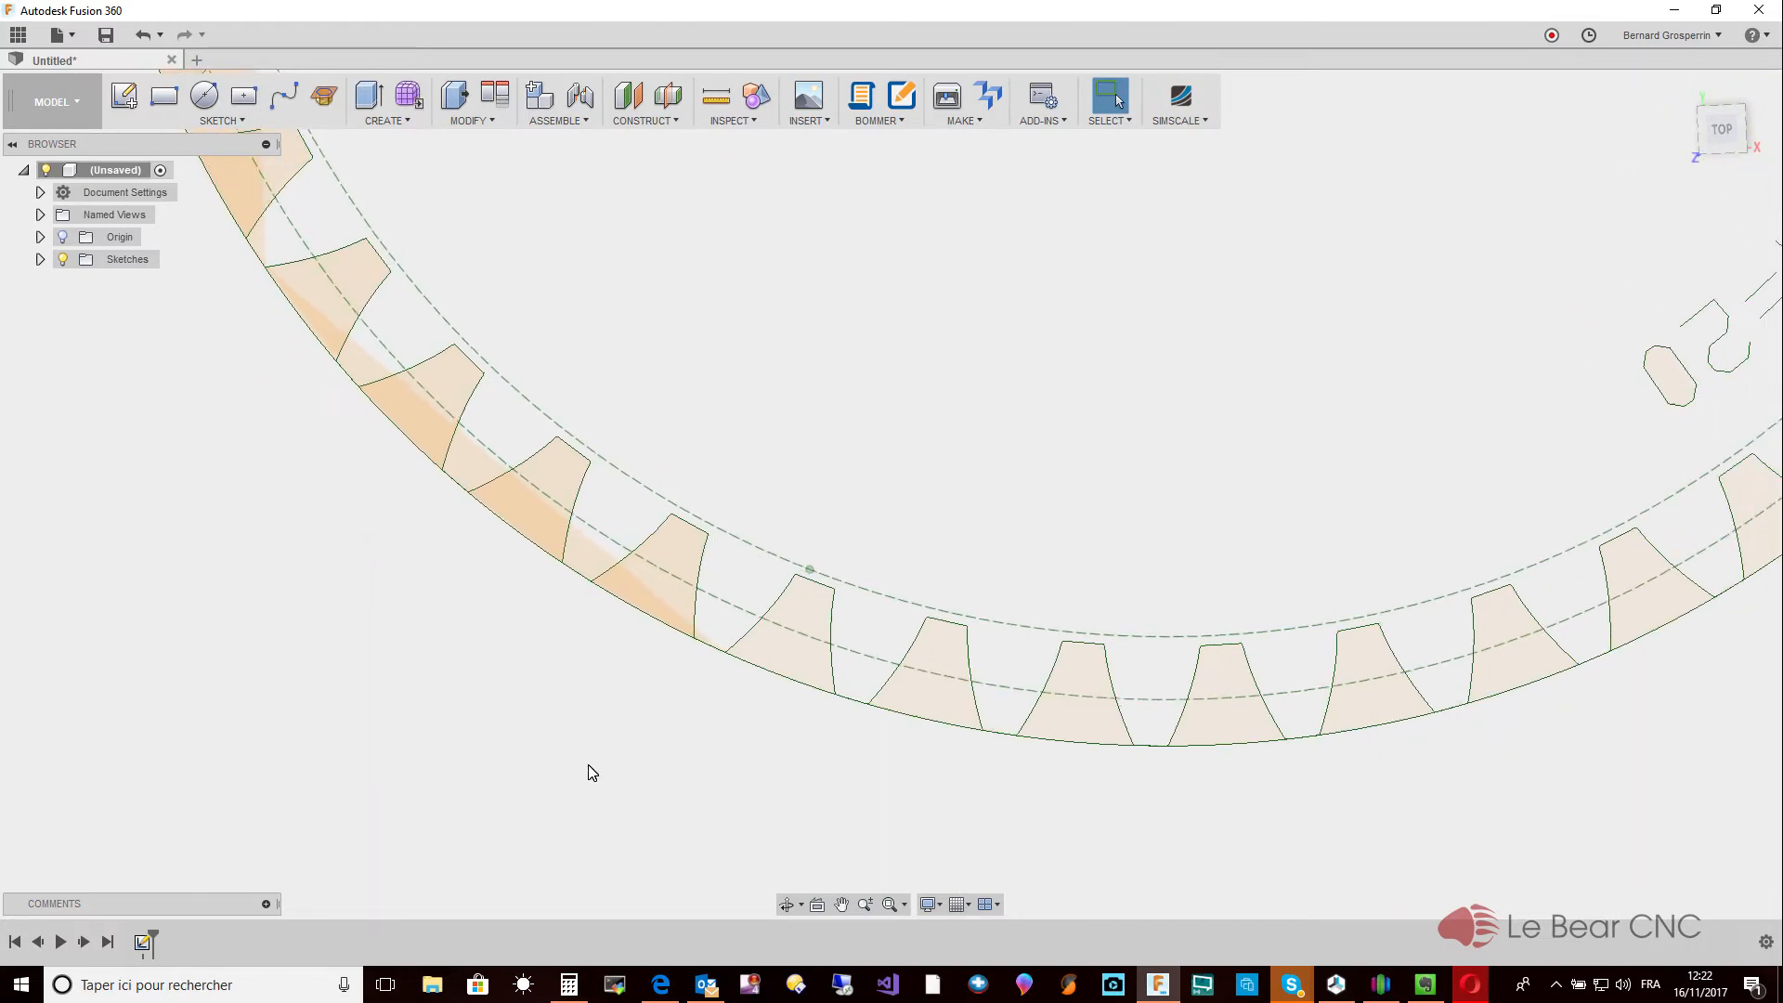
click(773, 681)
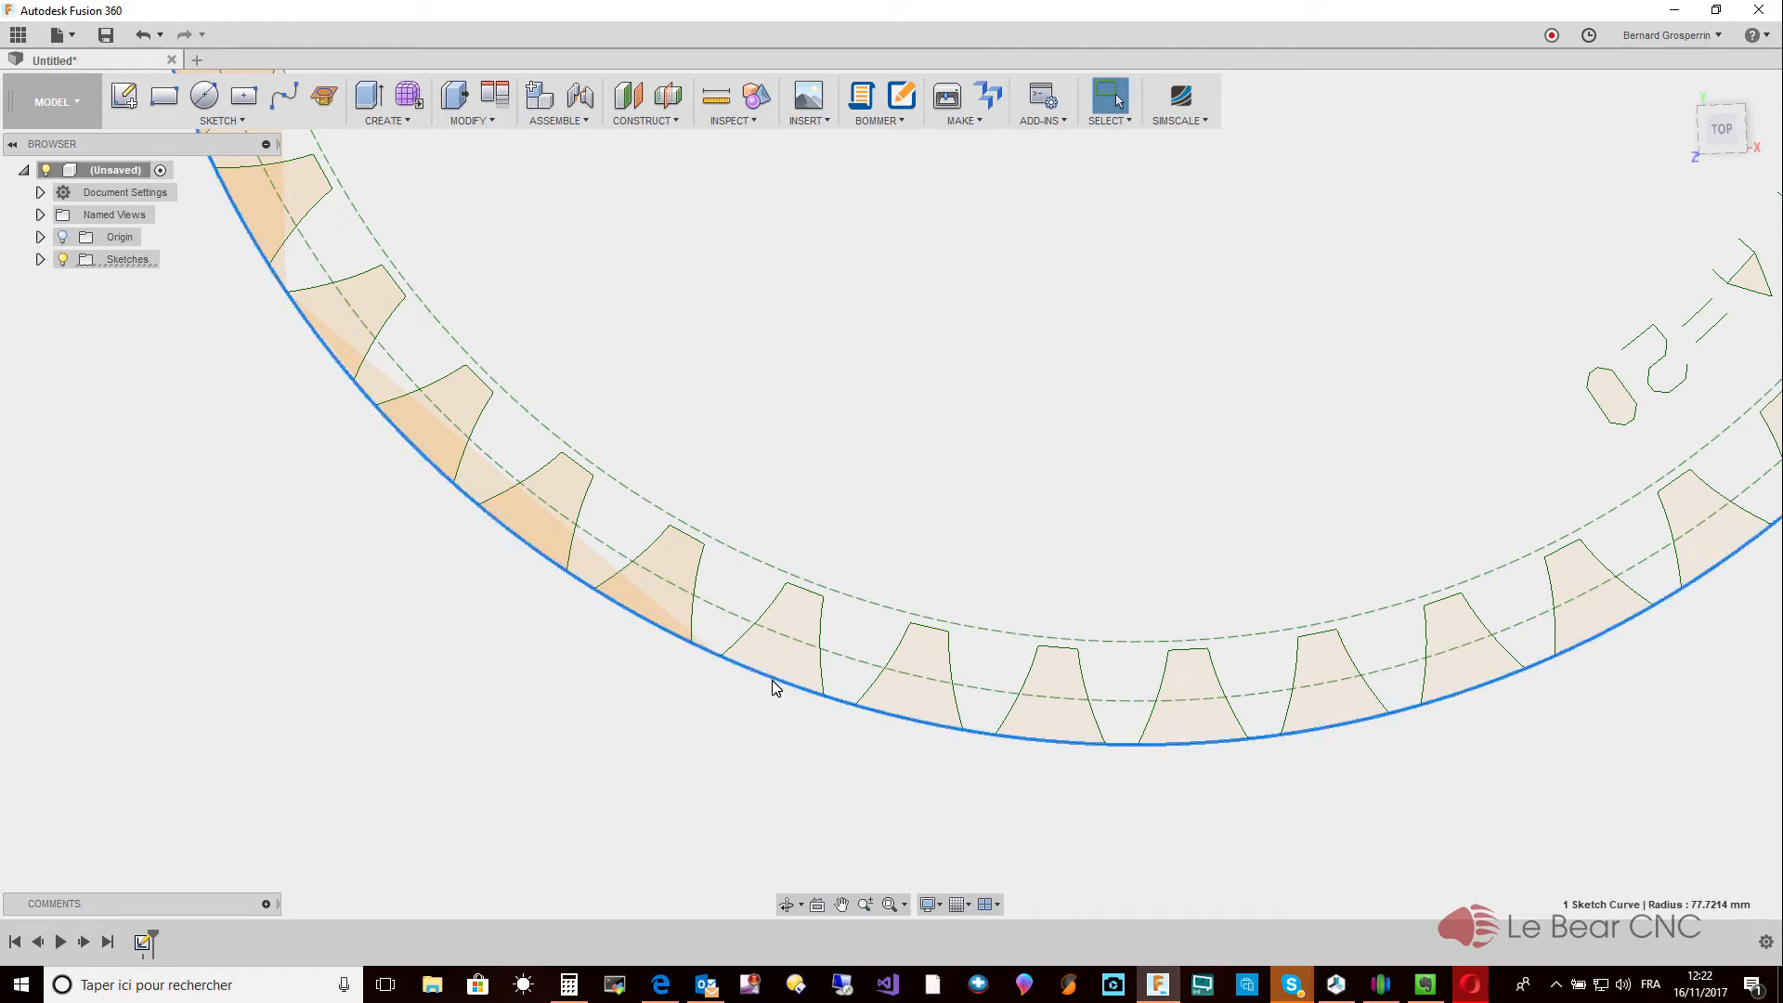
scroll(775, 684, down, 1)
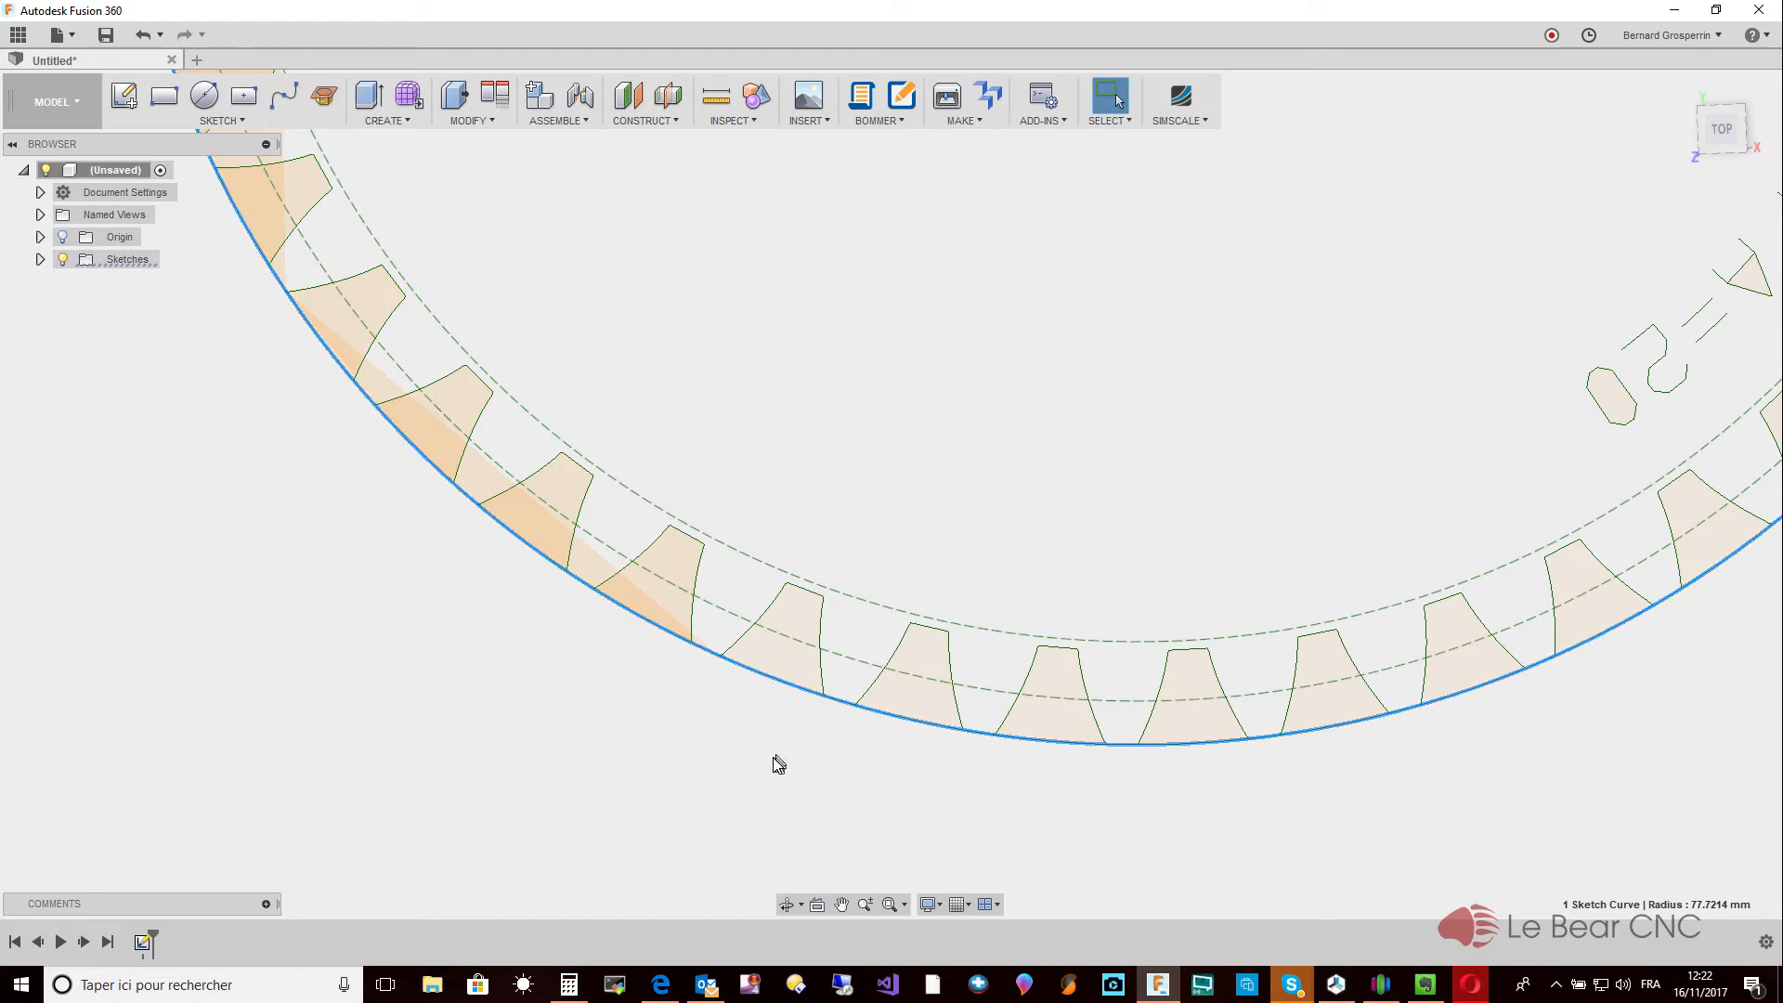
scroll(801, 734, down, 2)
scroll(804, 730, down, 5)
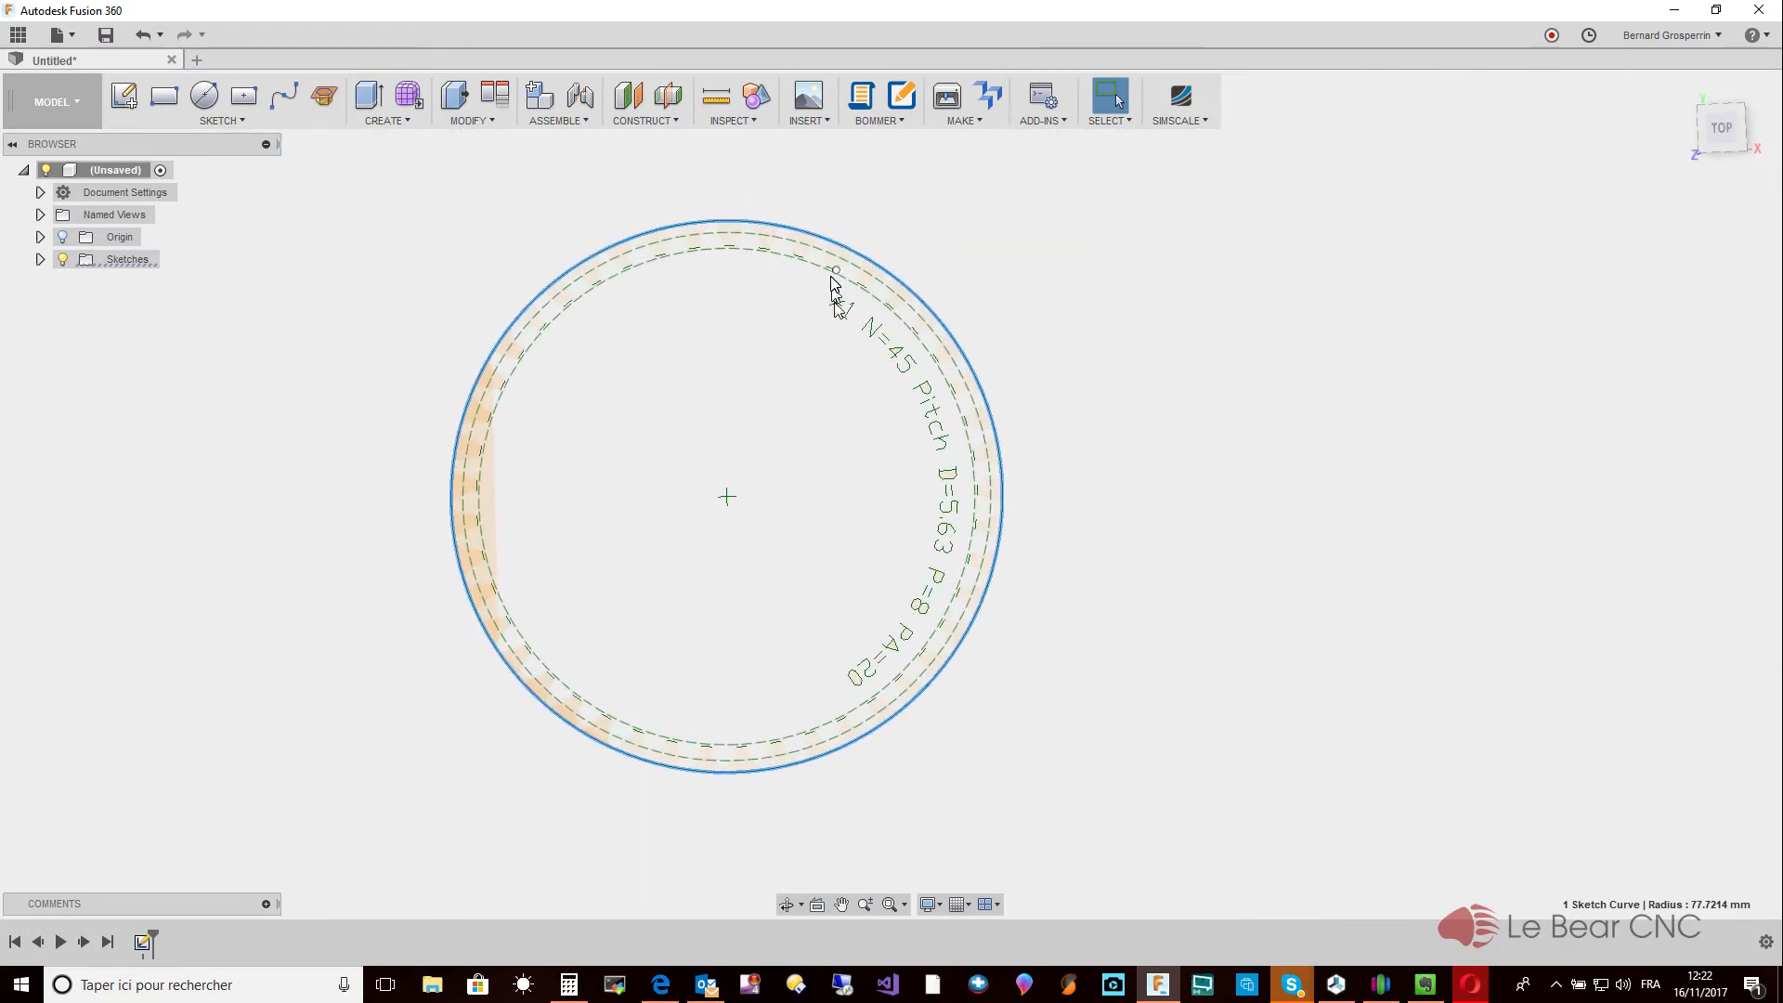
scroll(667, 836, up, 4)
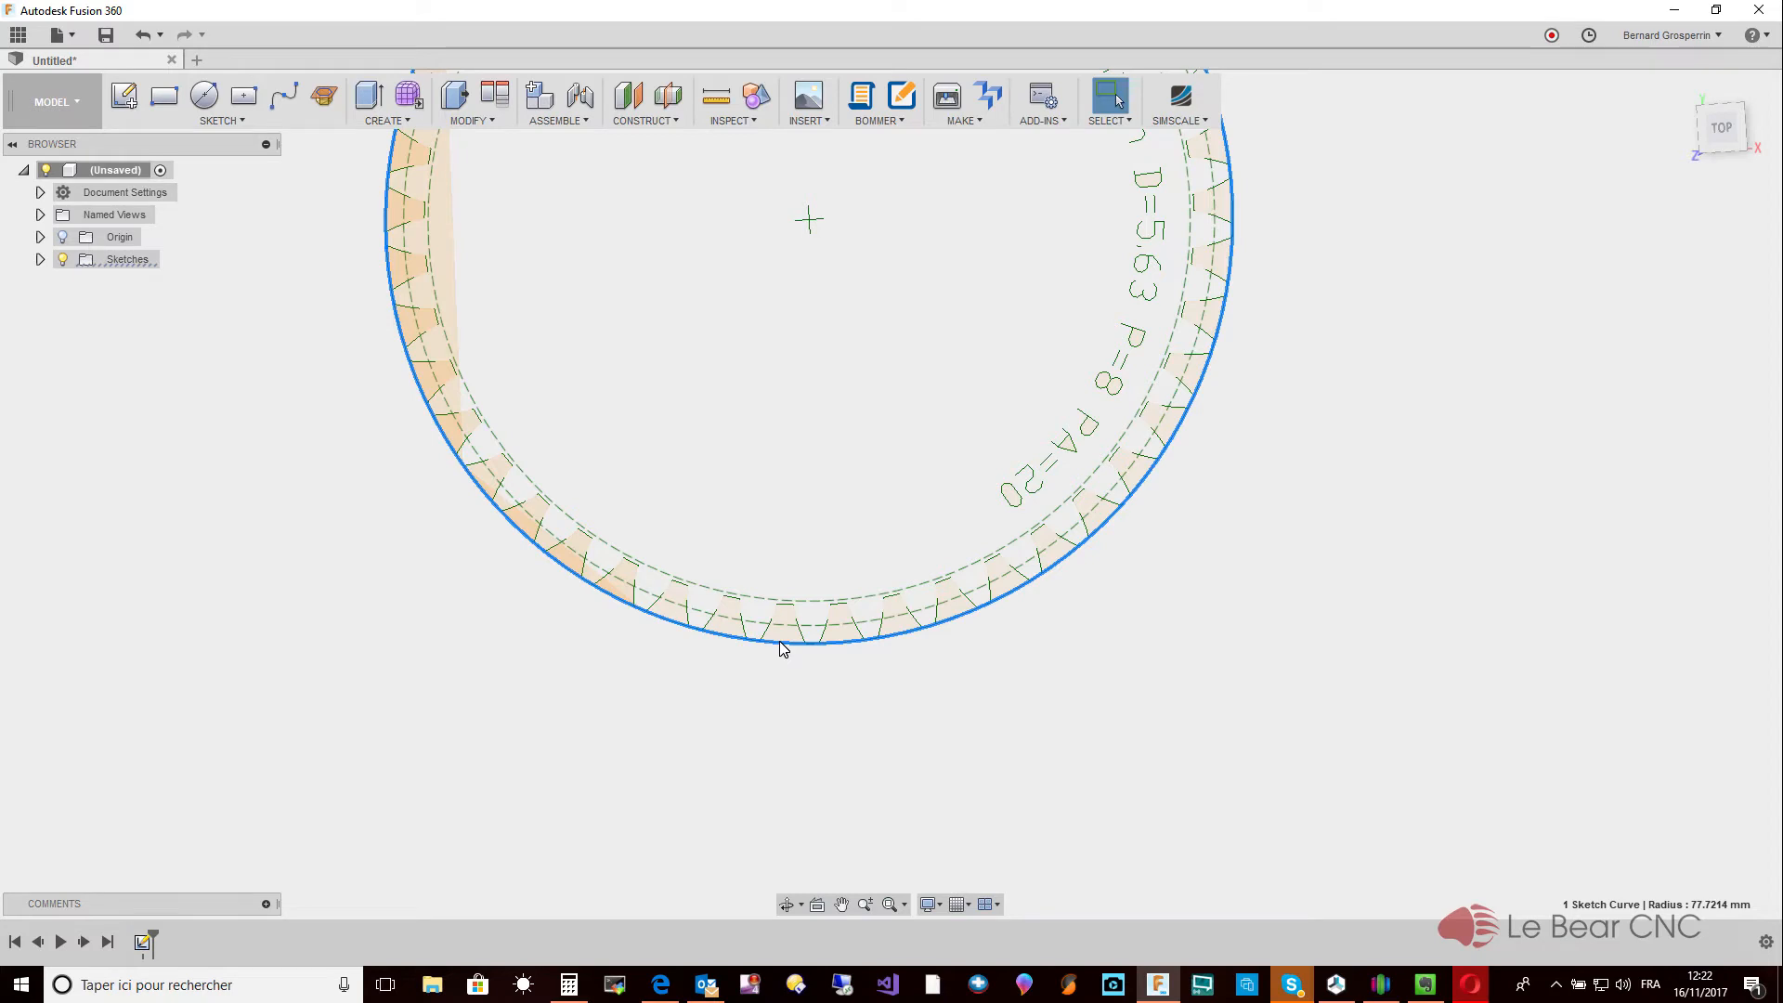
click(807, 701)
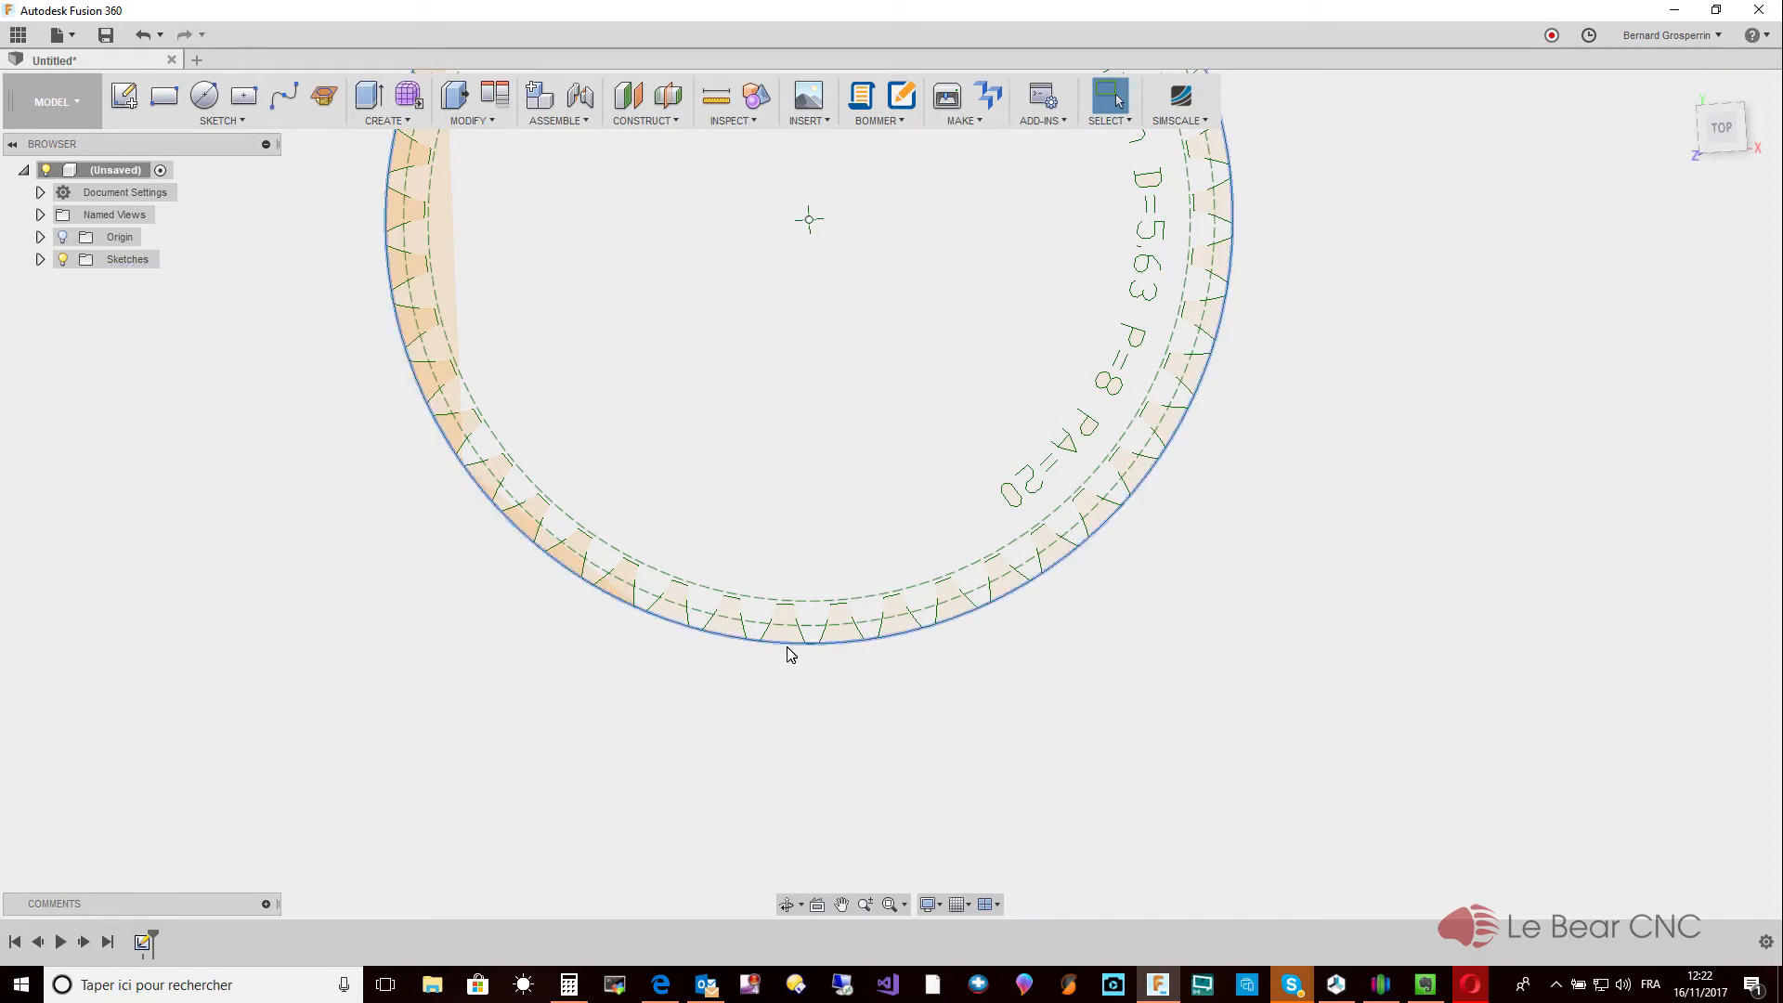
click(787, 651)
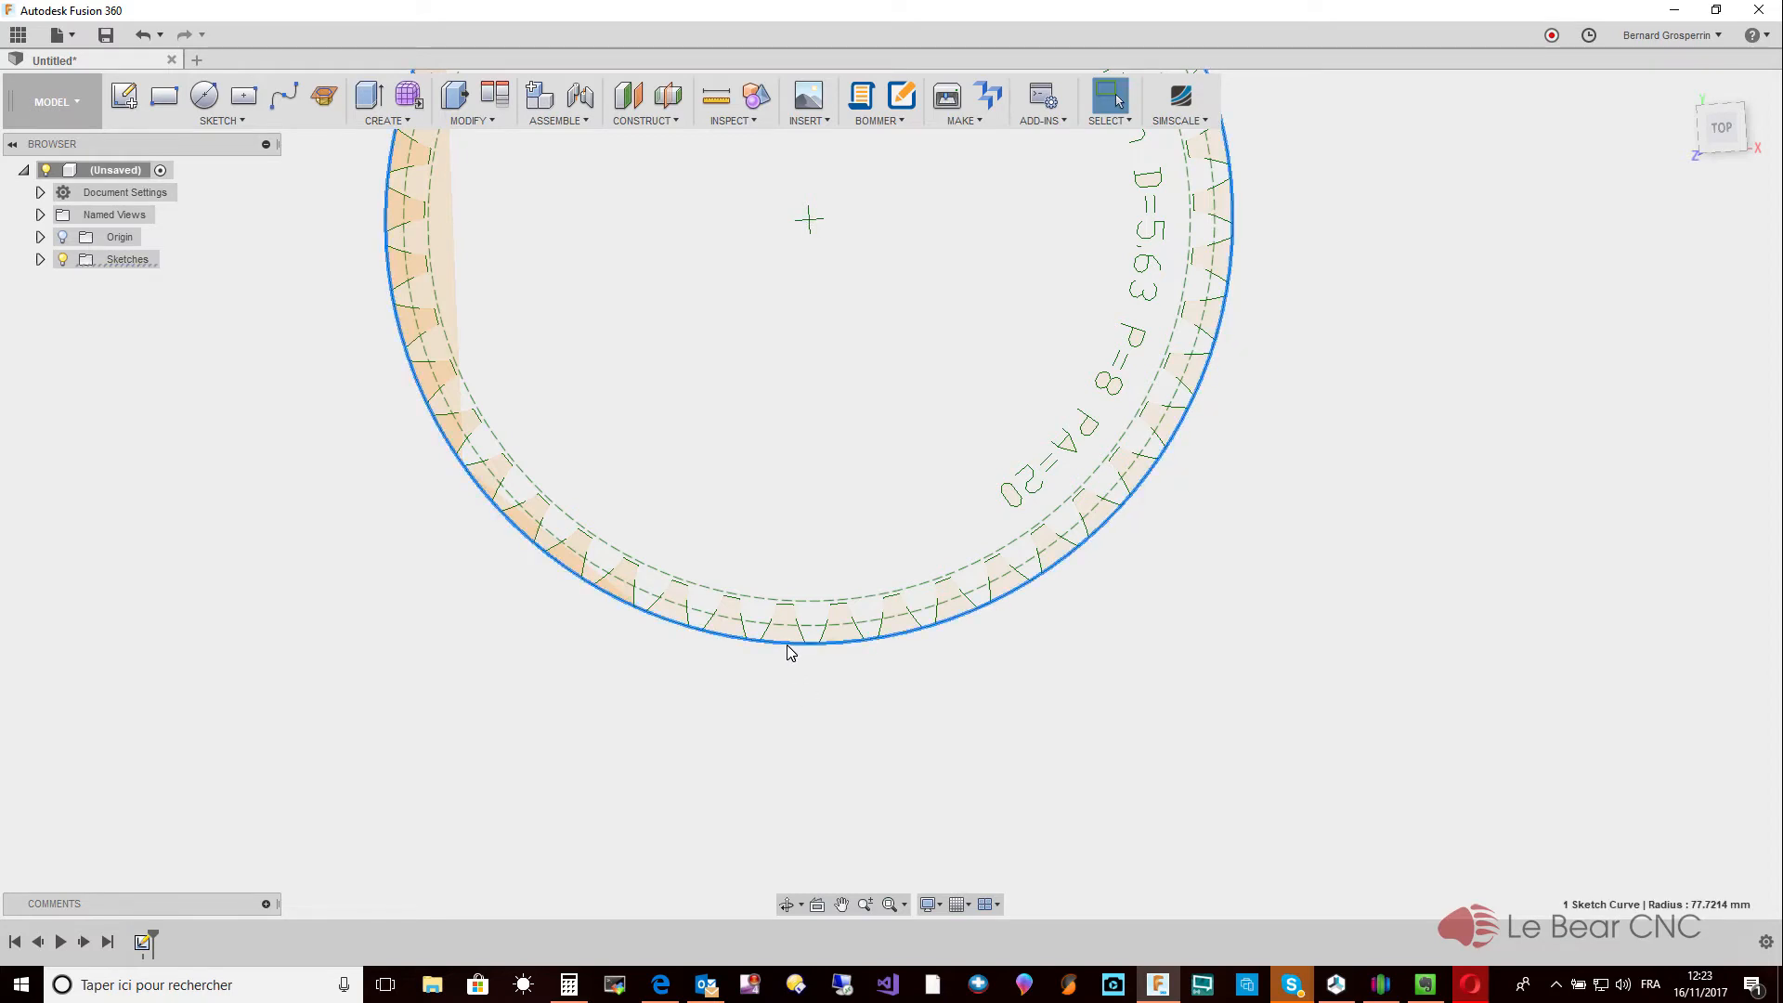
right_click(791, 652)
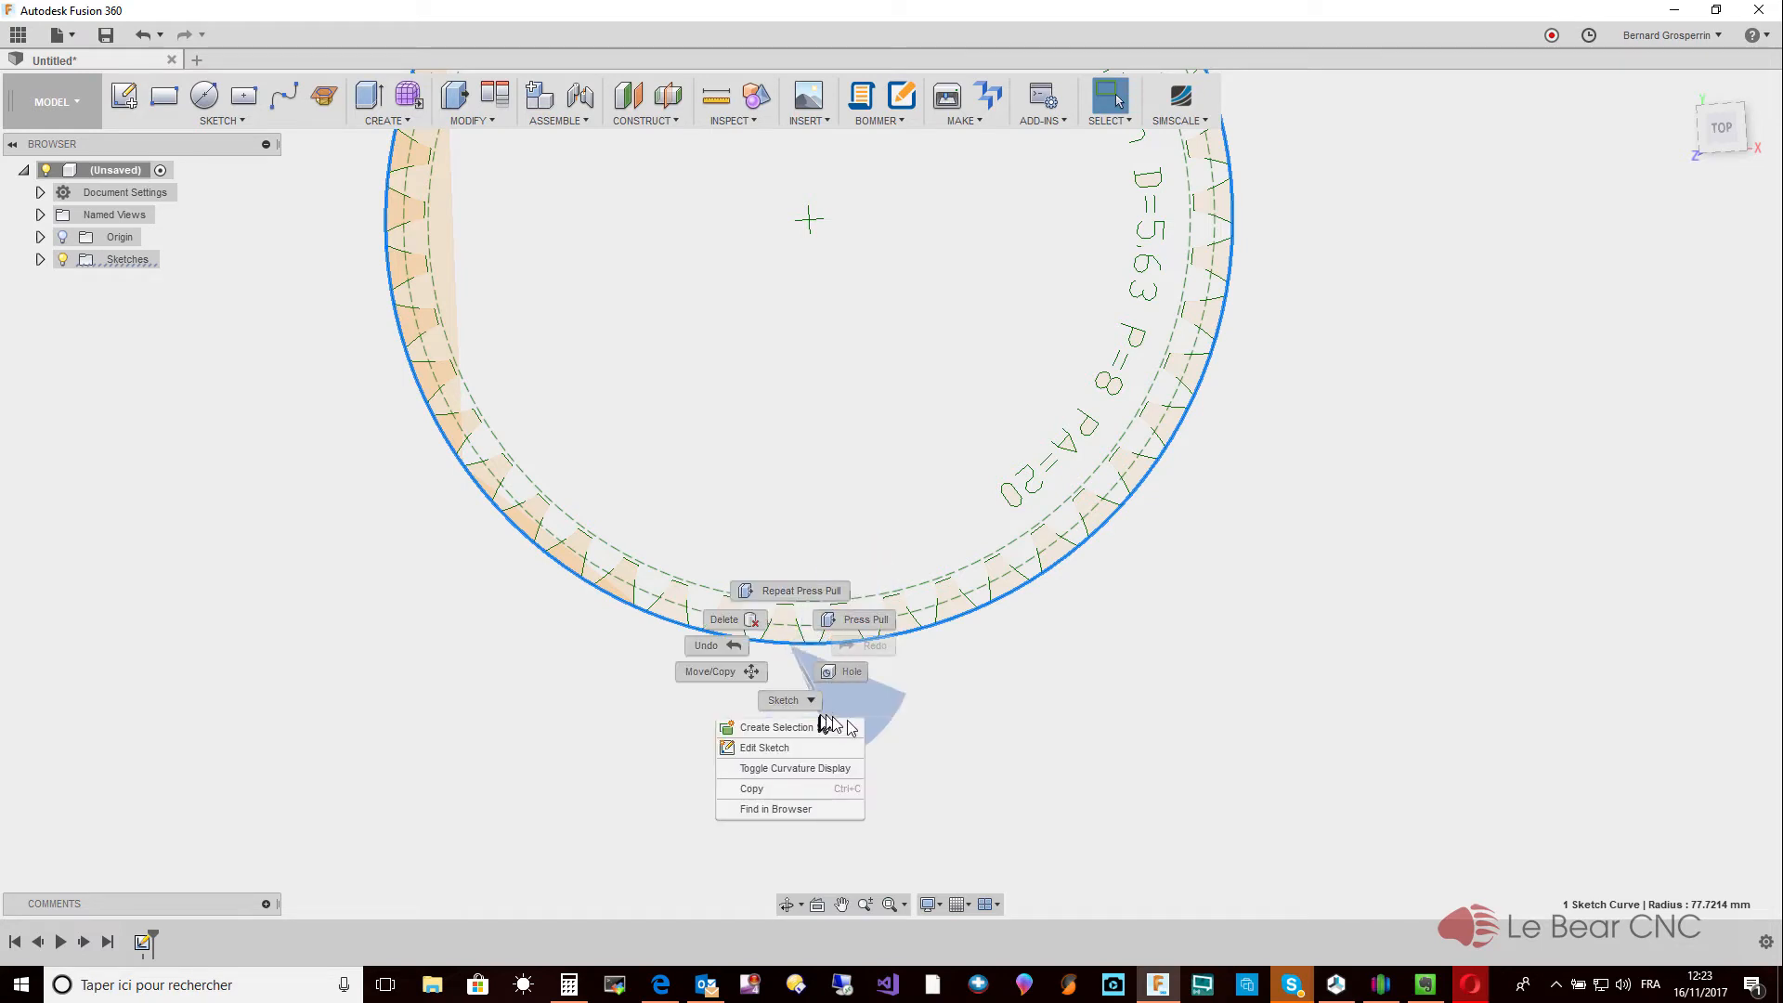
click(1040, 767)
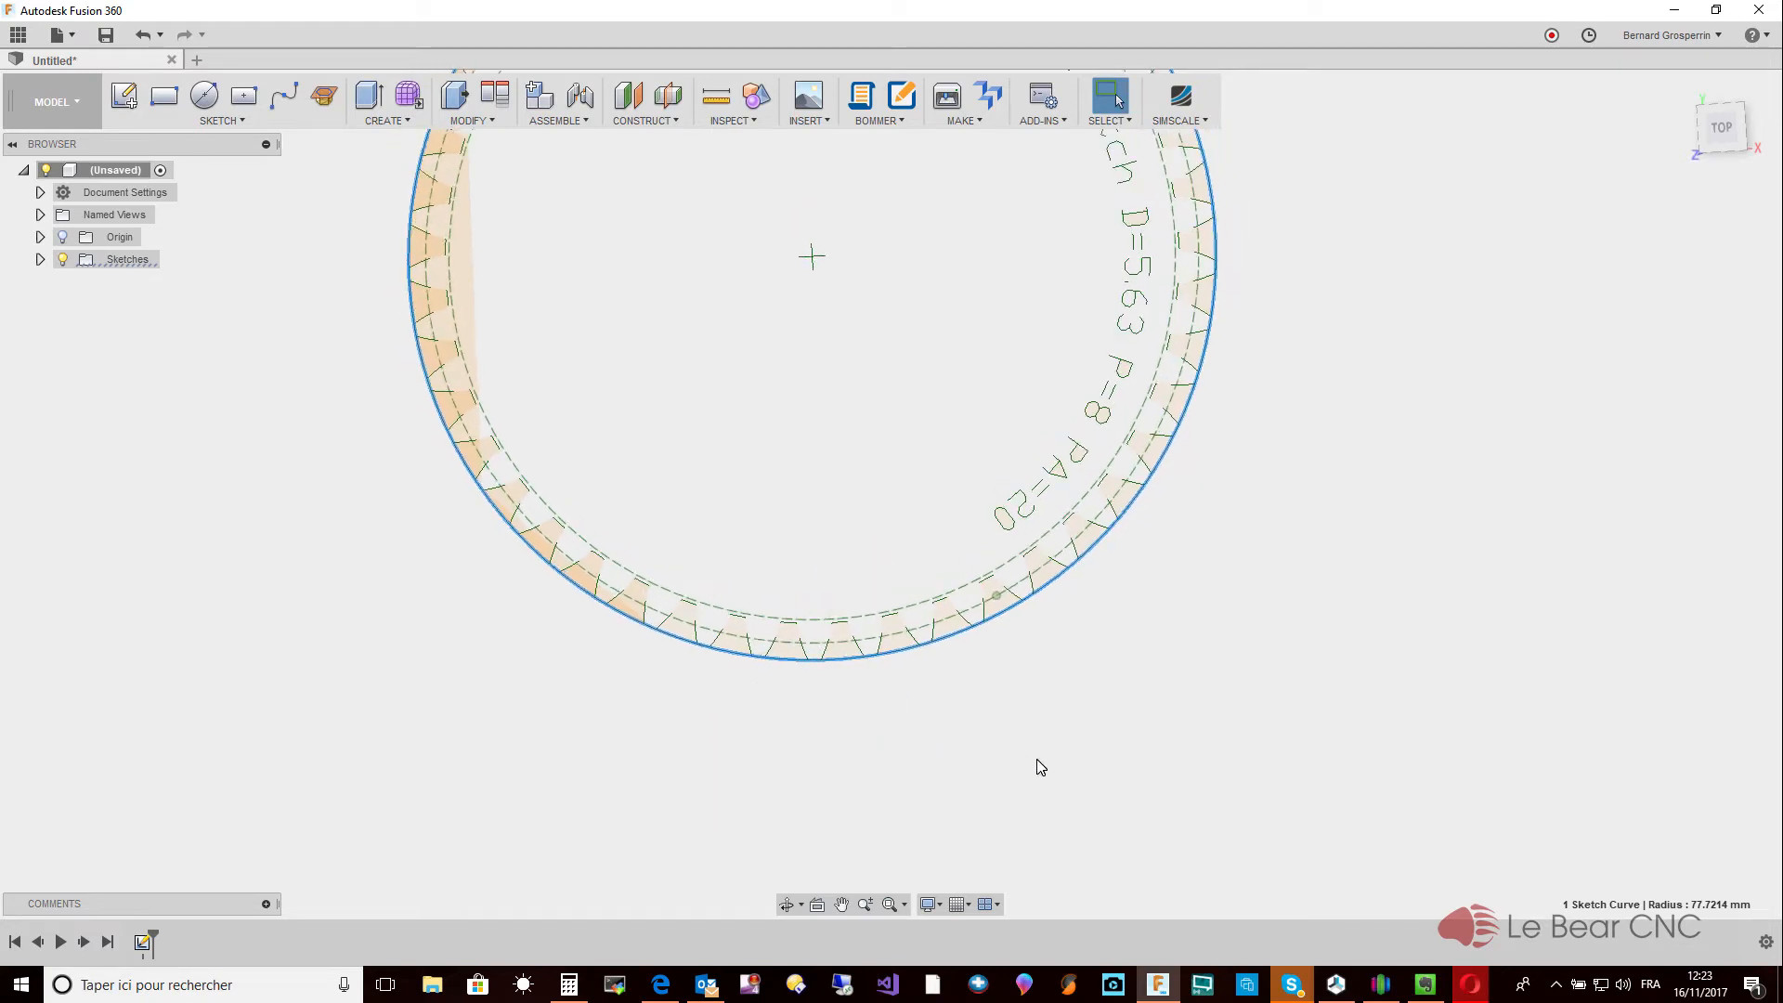
Reopen Sketch1 and convert the gear's solid outer circle to construction geometry.
click(41, 260)
click(119, 284)
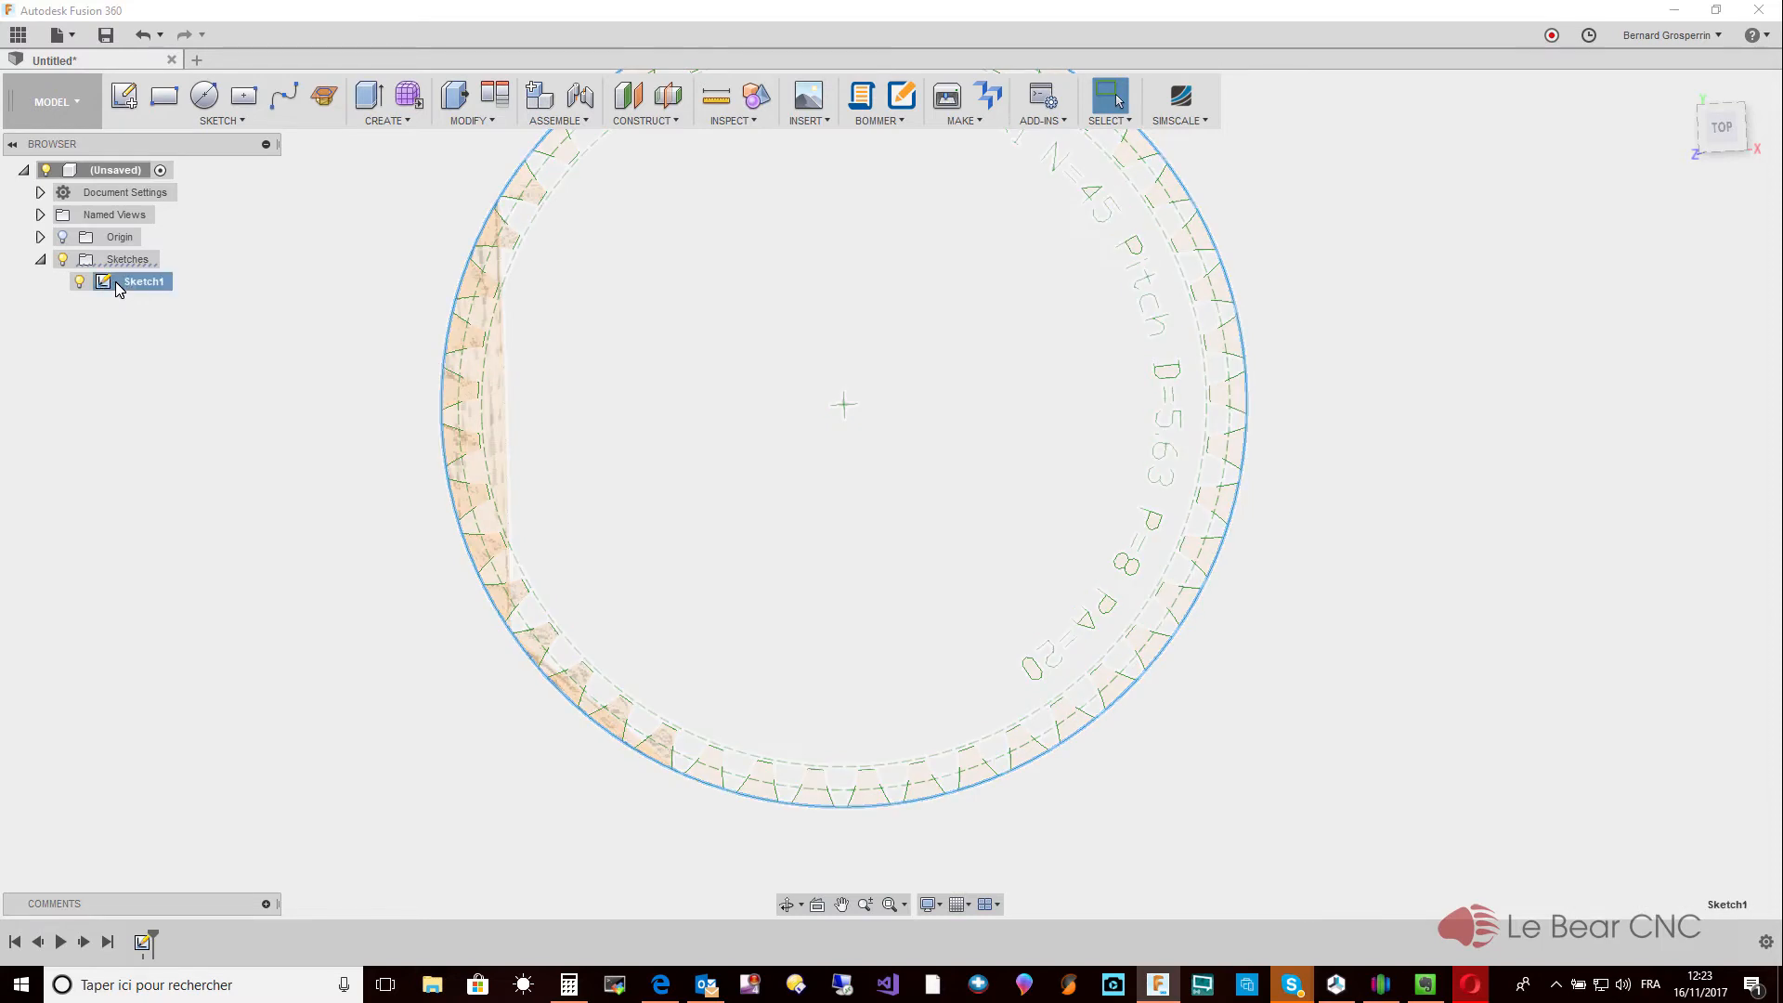
right_click(119, 284)
click(144, 332)
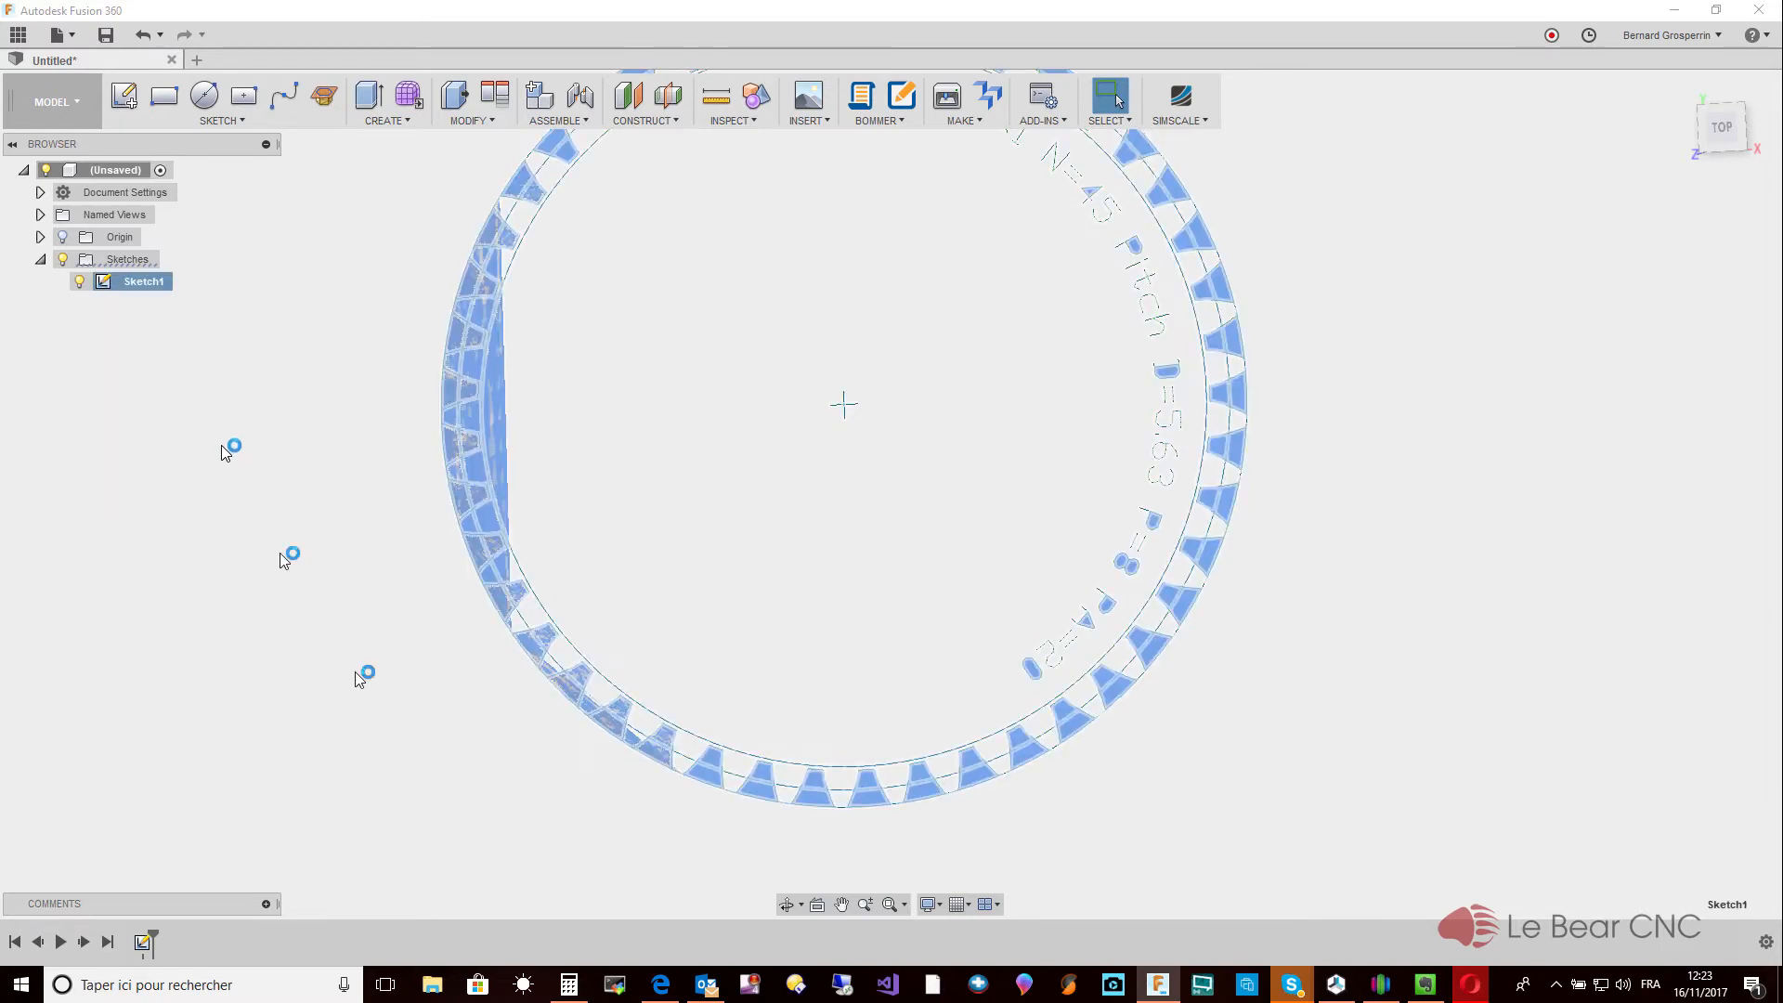
click(744, 796)
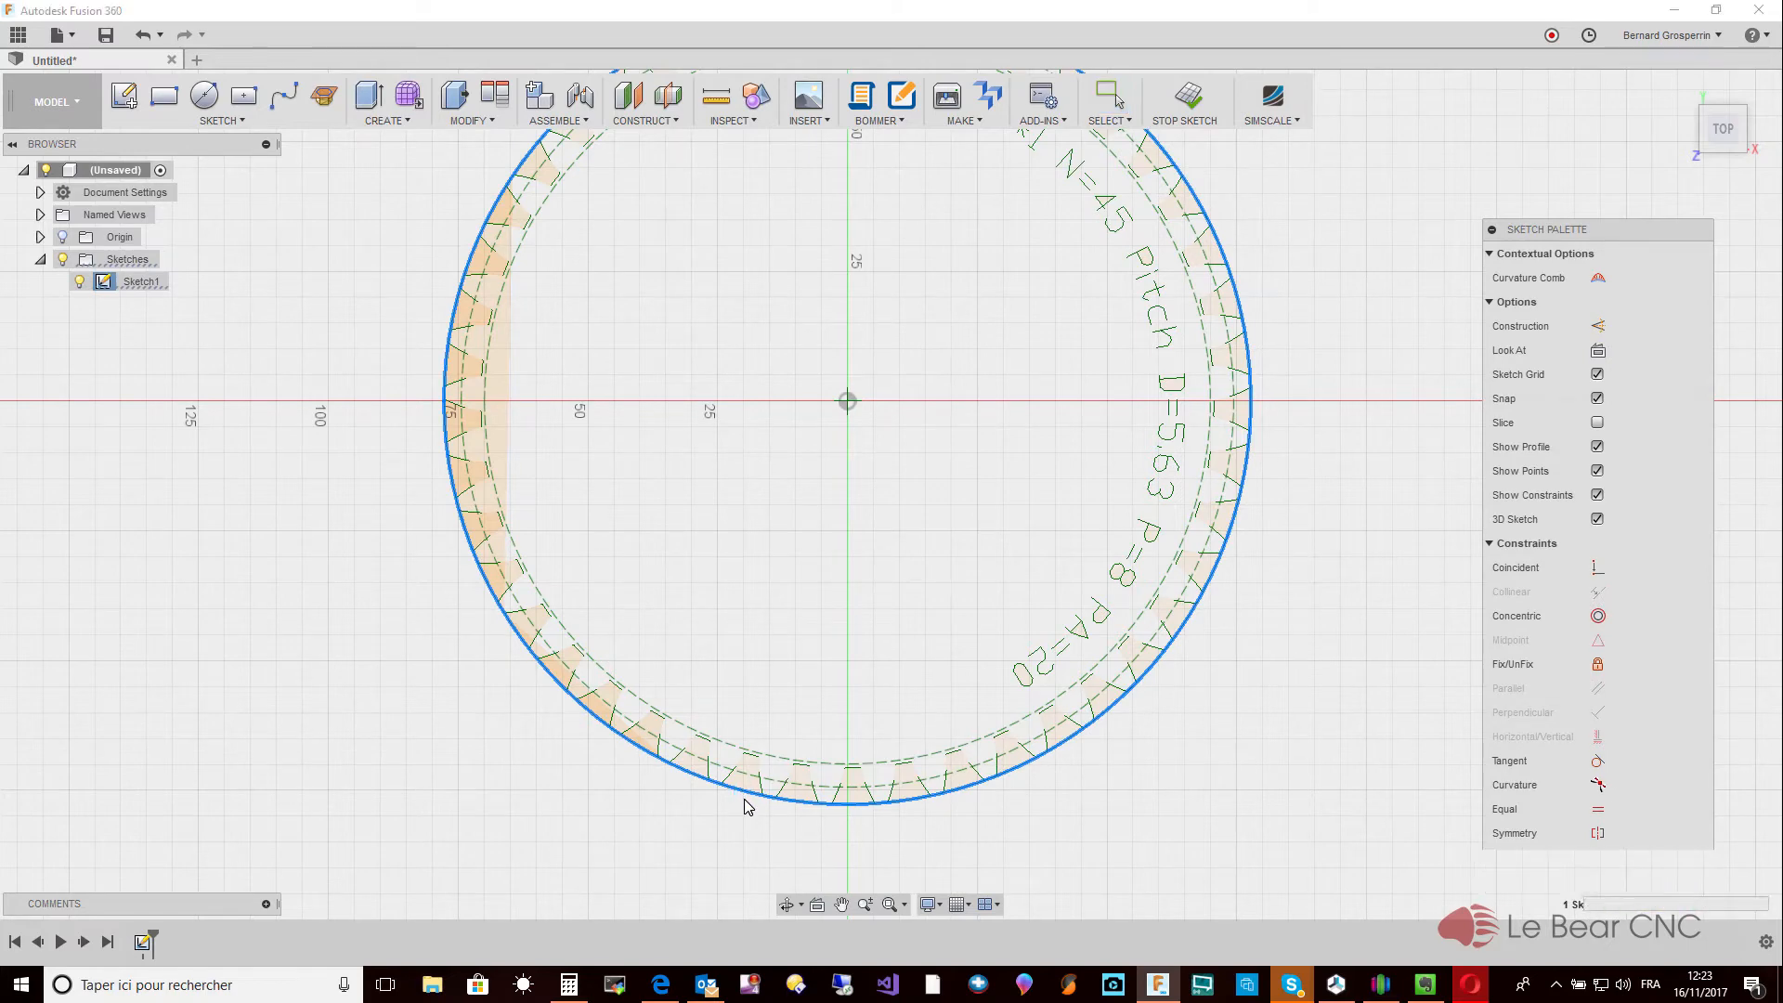
key(x)
scroll(741, 831, down, 1)
scroll(739, 856, down, 2)
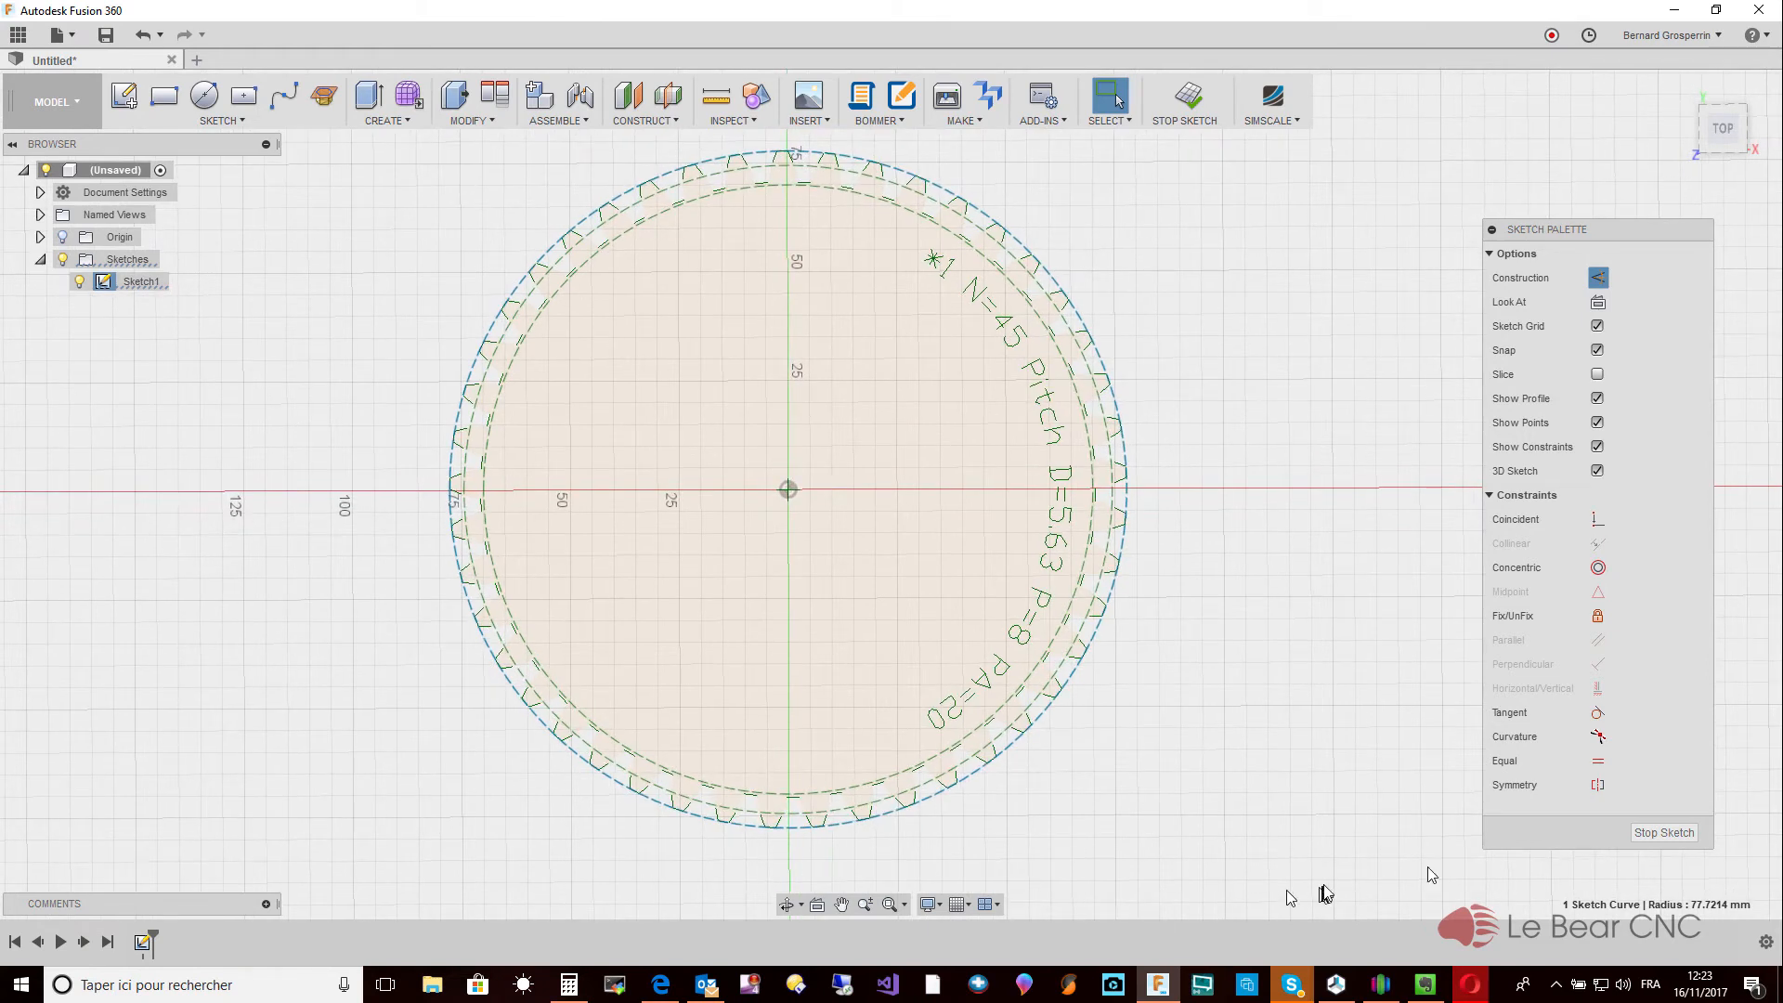
click(1663, 834)
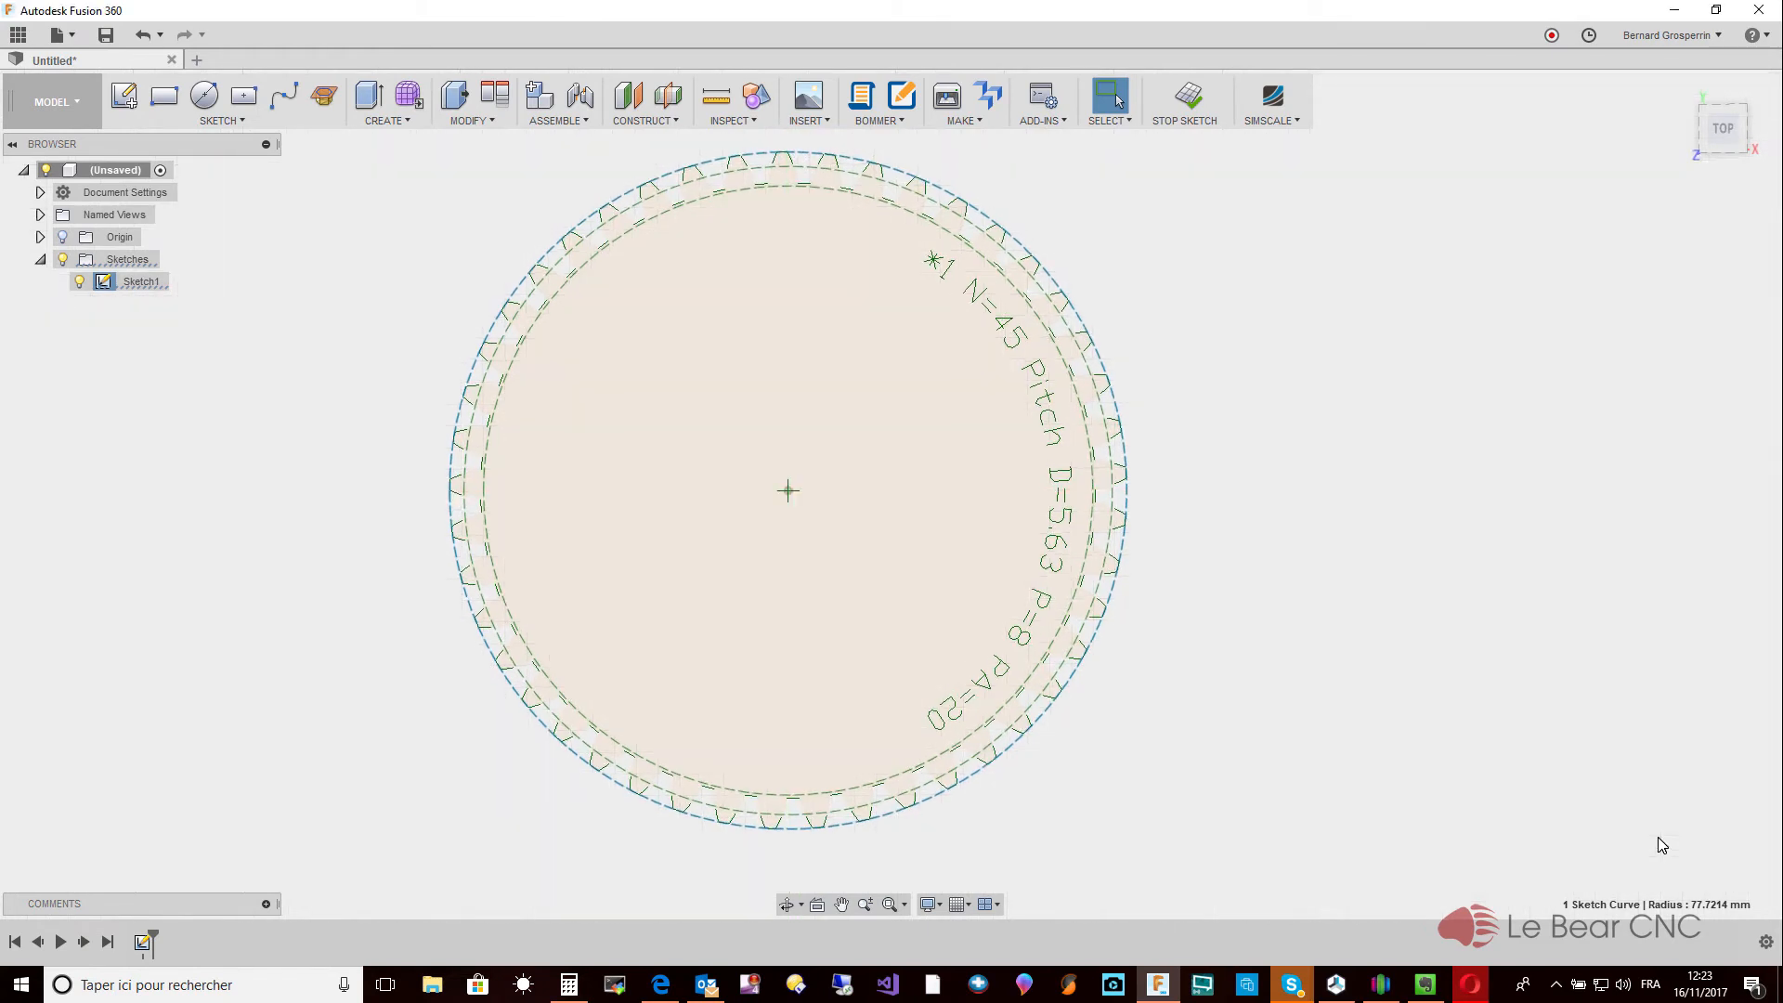
Extrude the 45-tooth gear profile into a solid body.
click(847, 647)
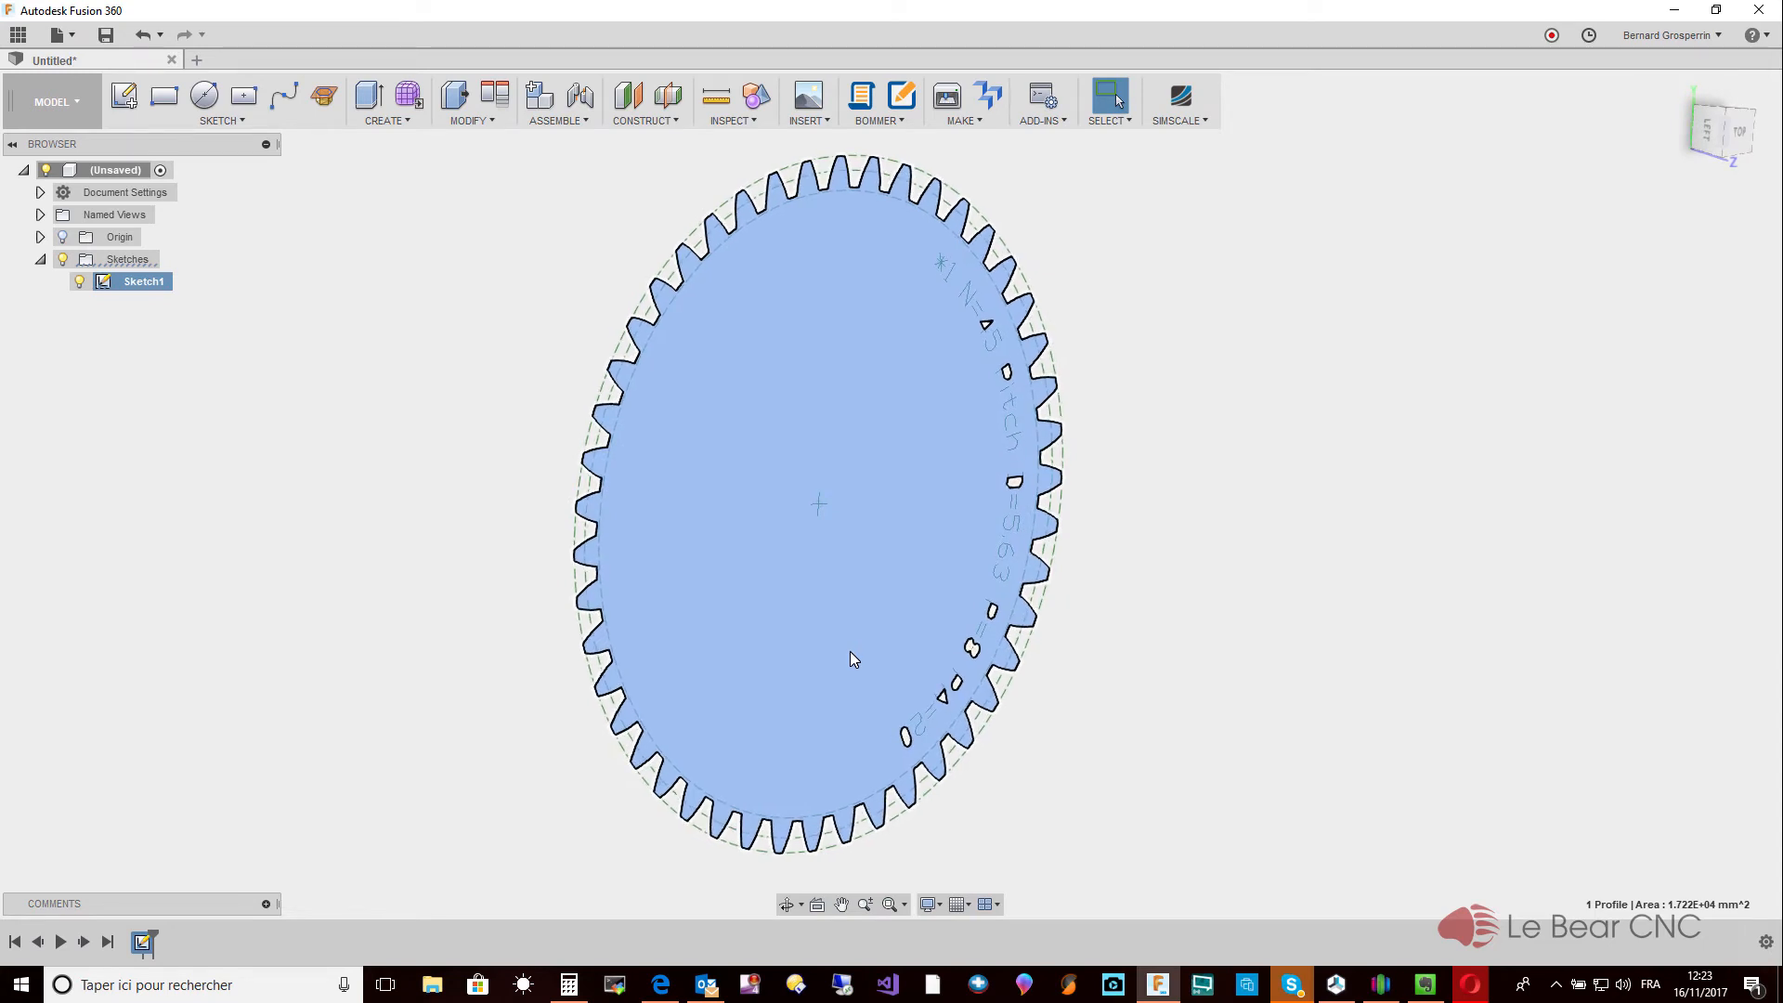
right_click(850, 650)
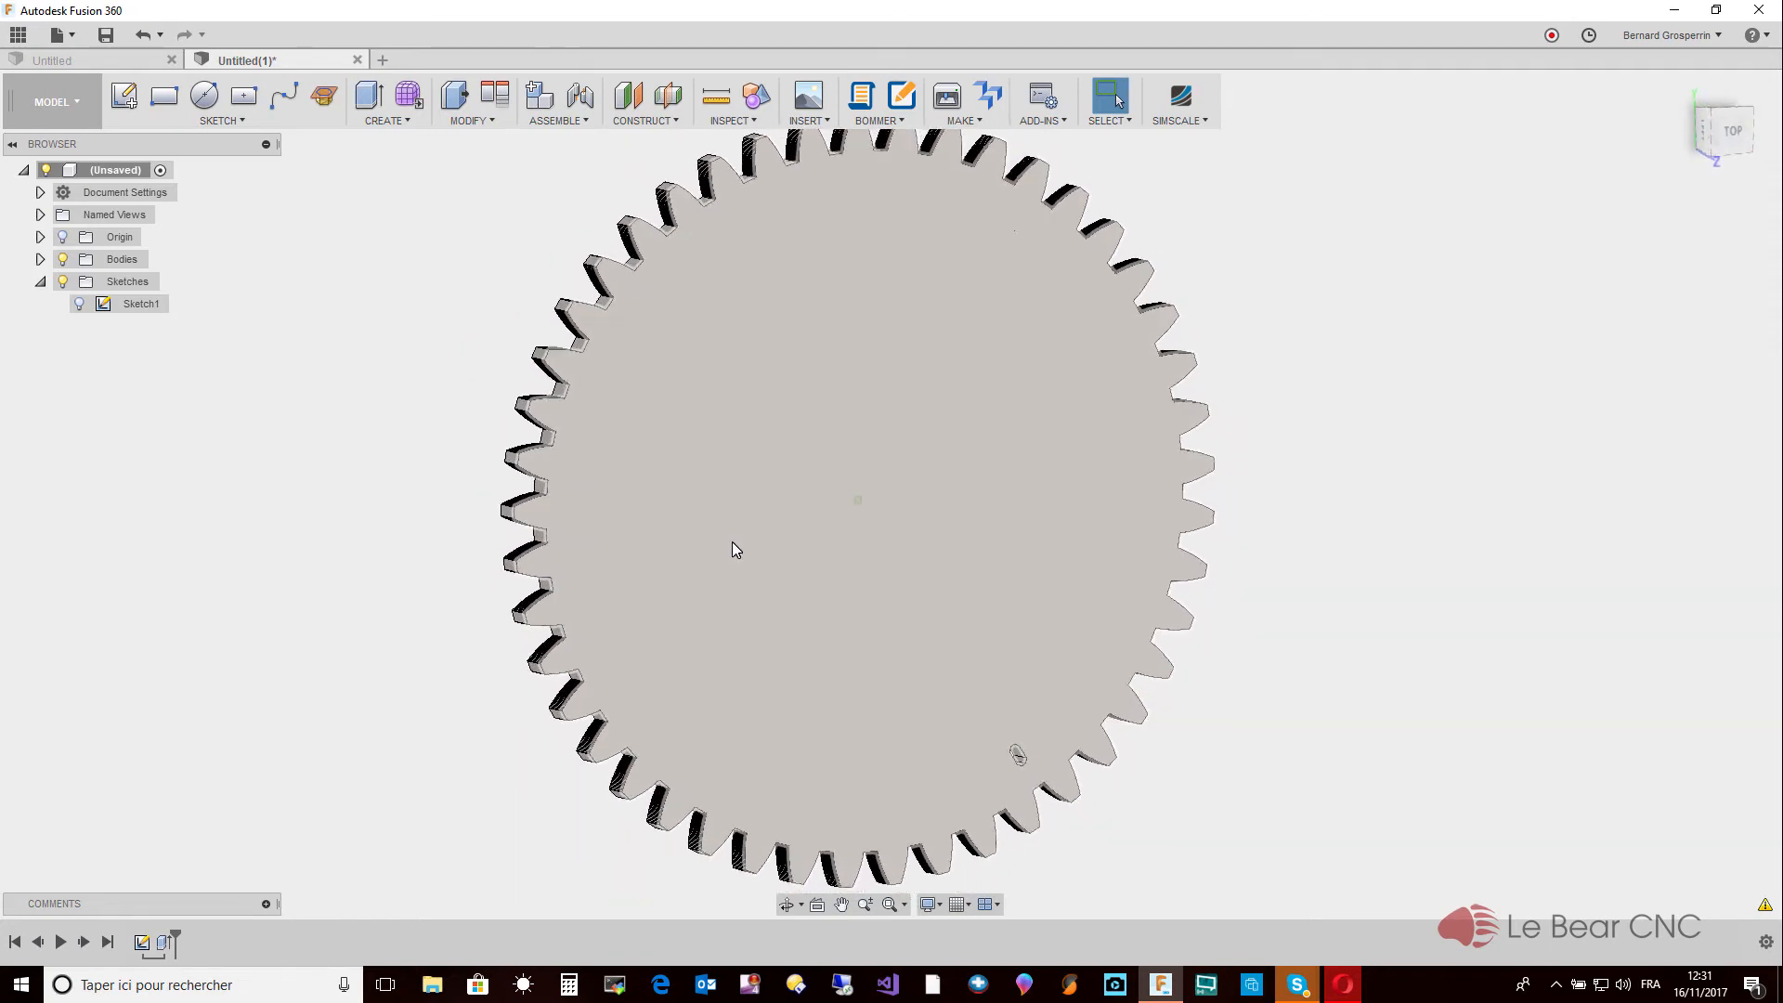
Start a new sketch on the XY plane of the extruded 45-tooth gear.
click(249, 121)
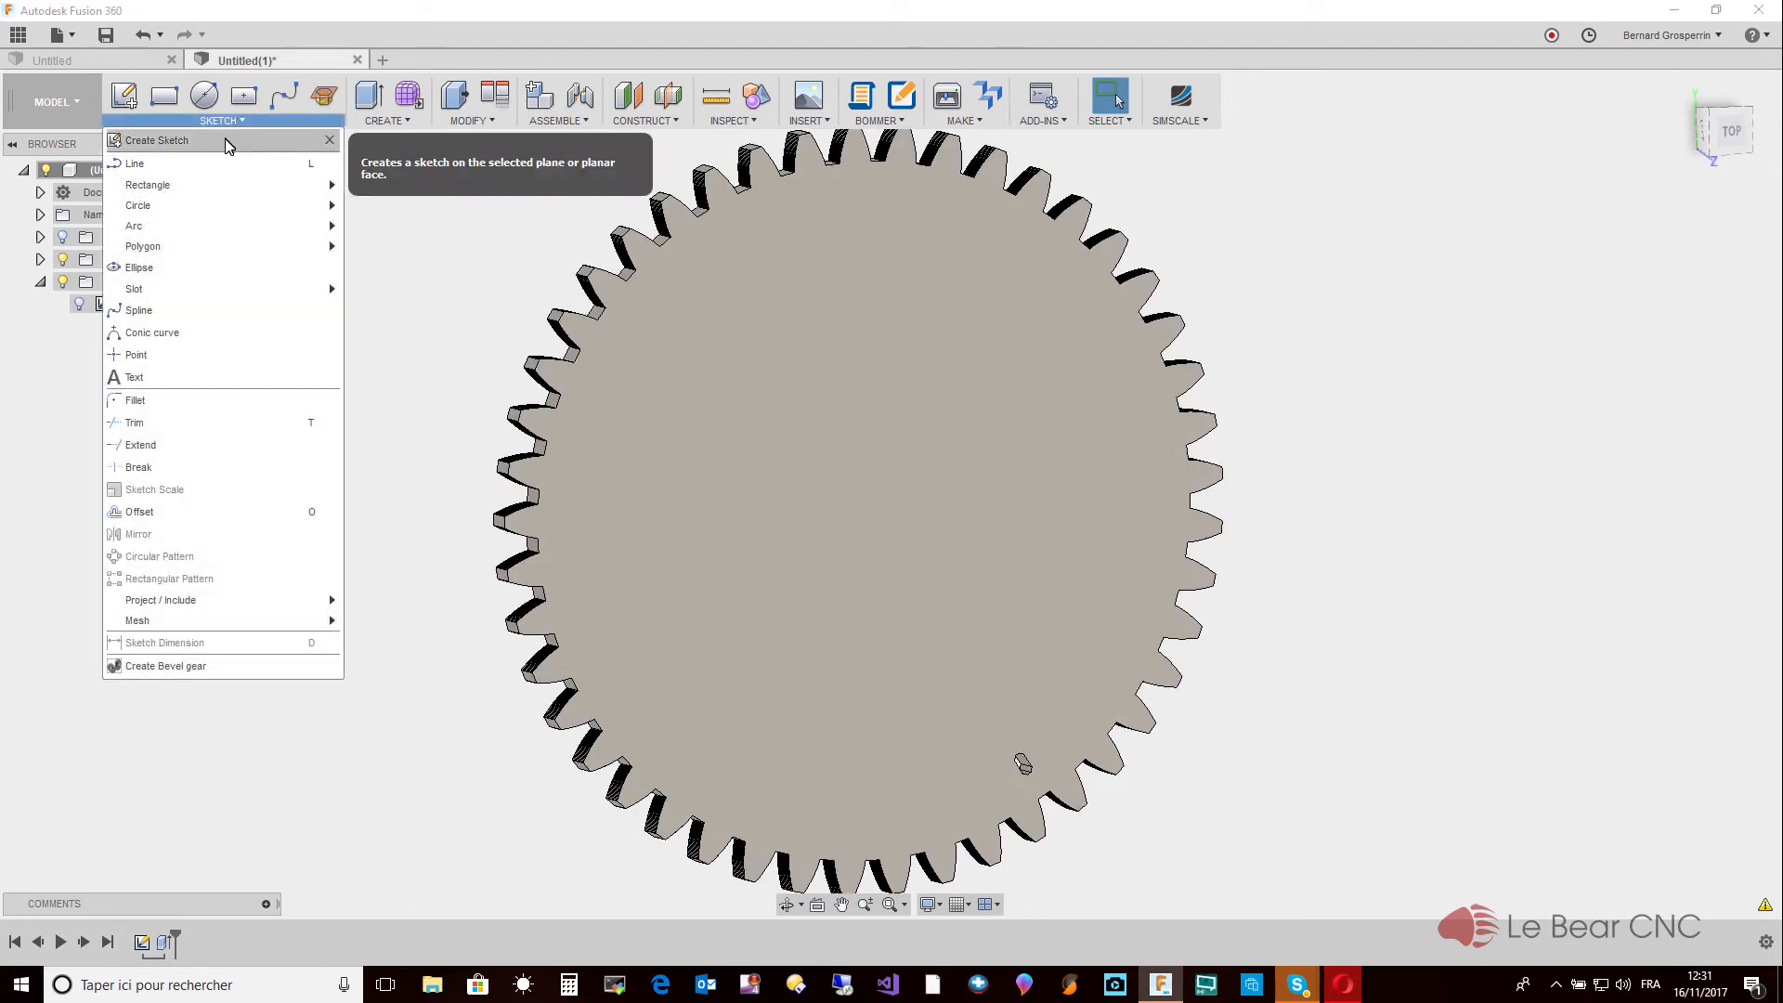
click(226, 140)
click(716, 427)
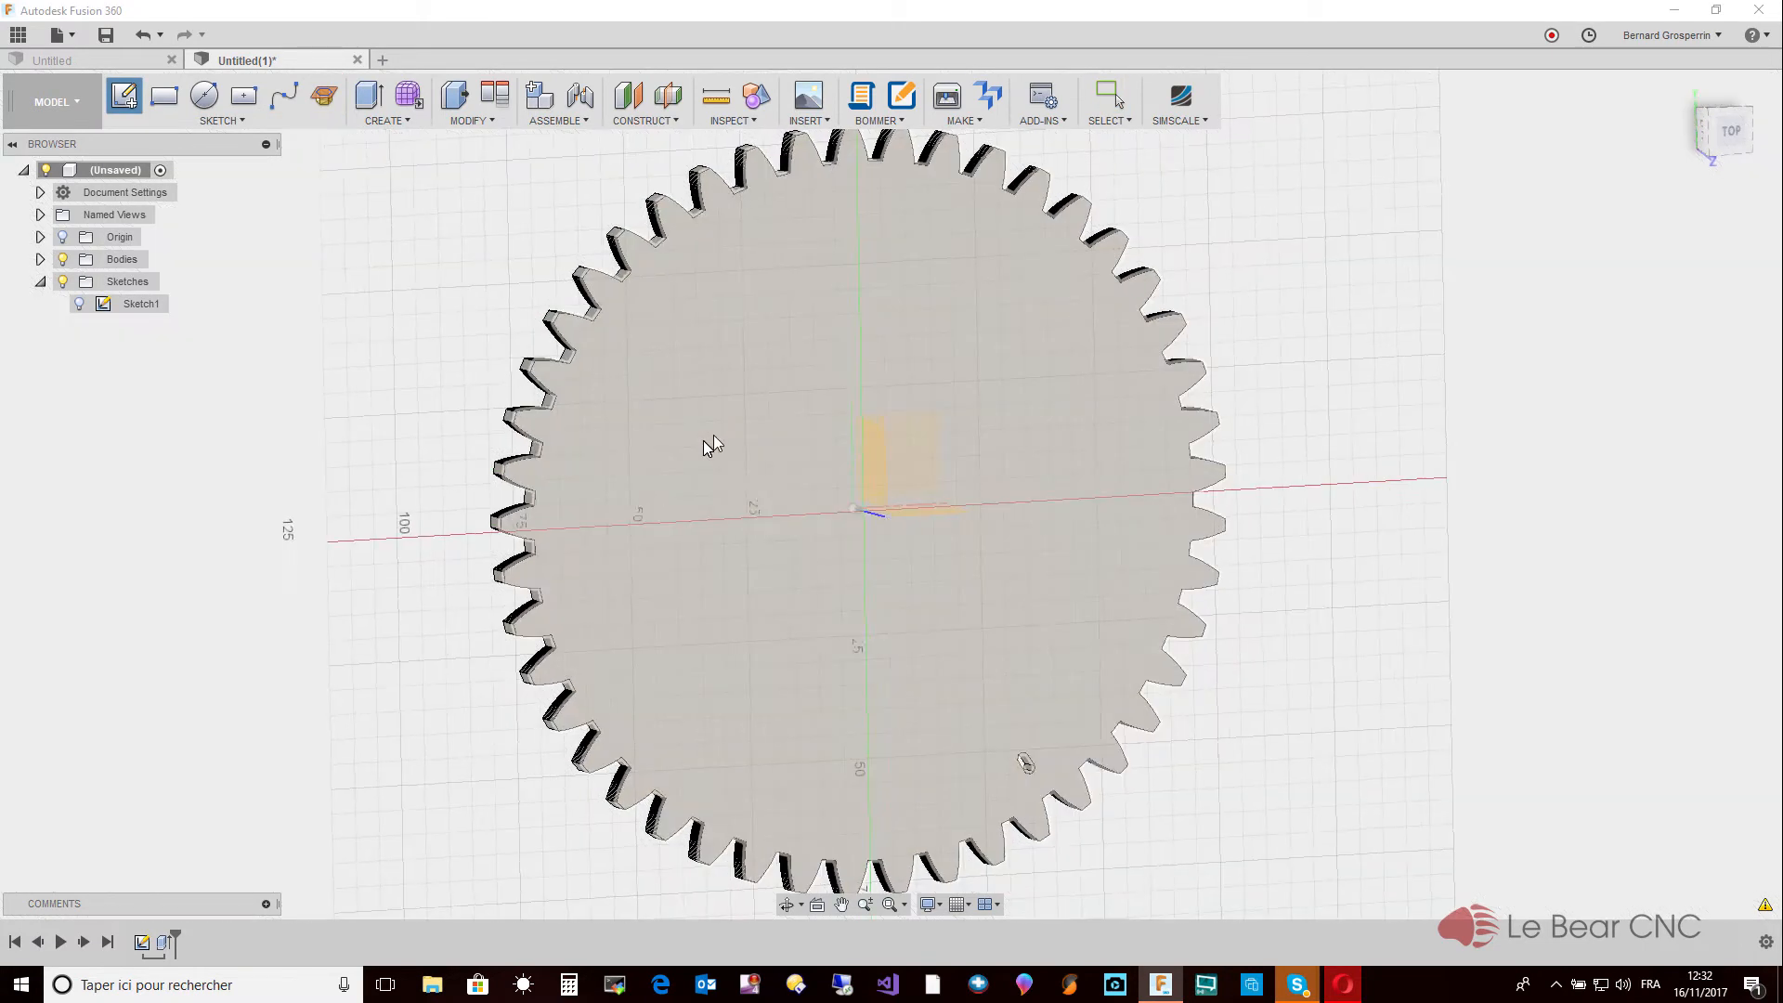
click(906, 454)
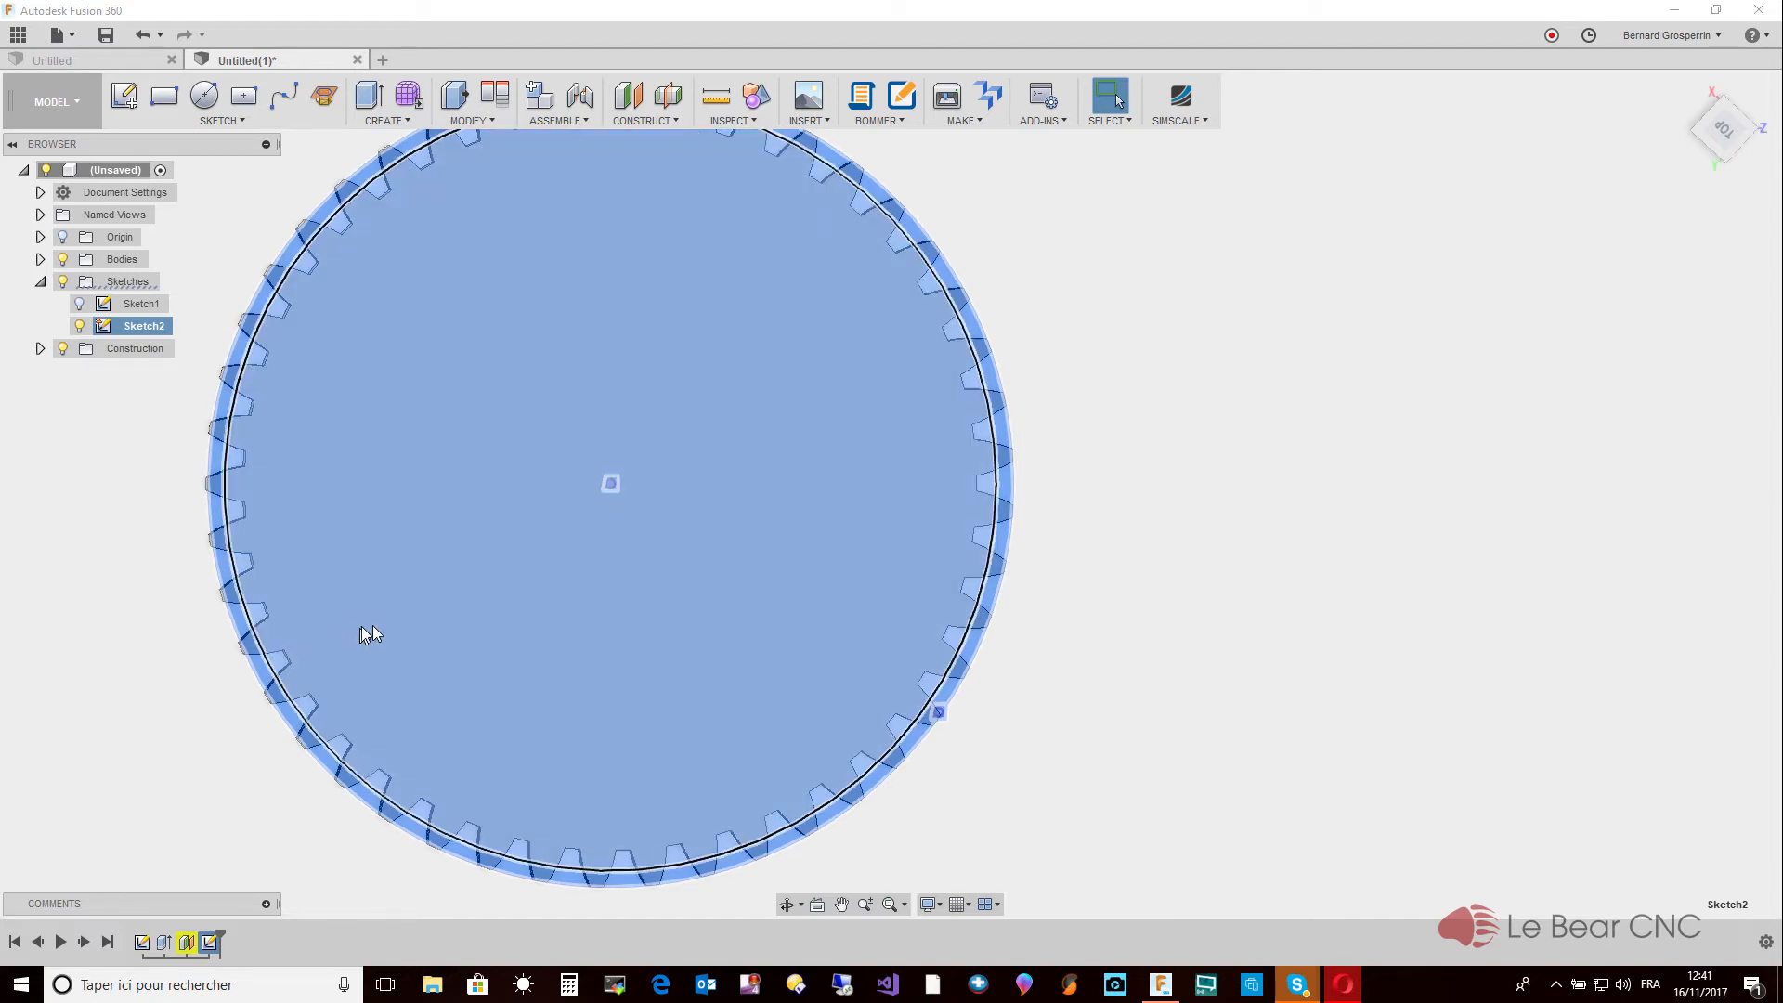
click(366, 688)
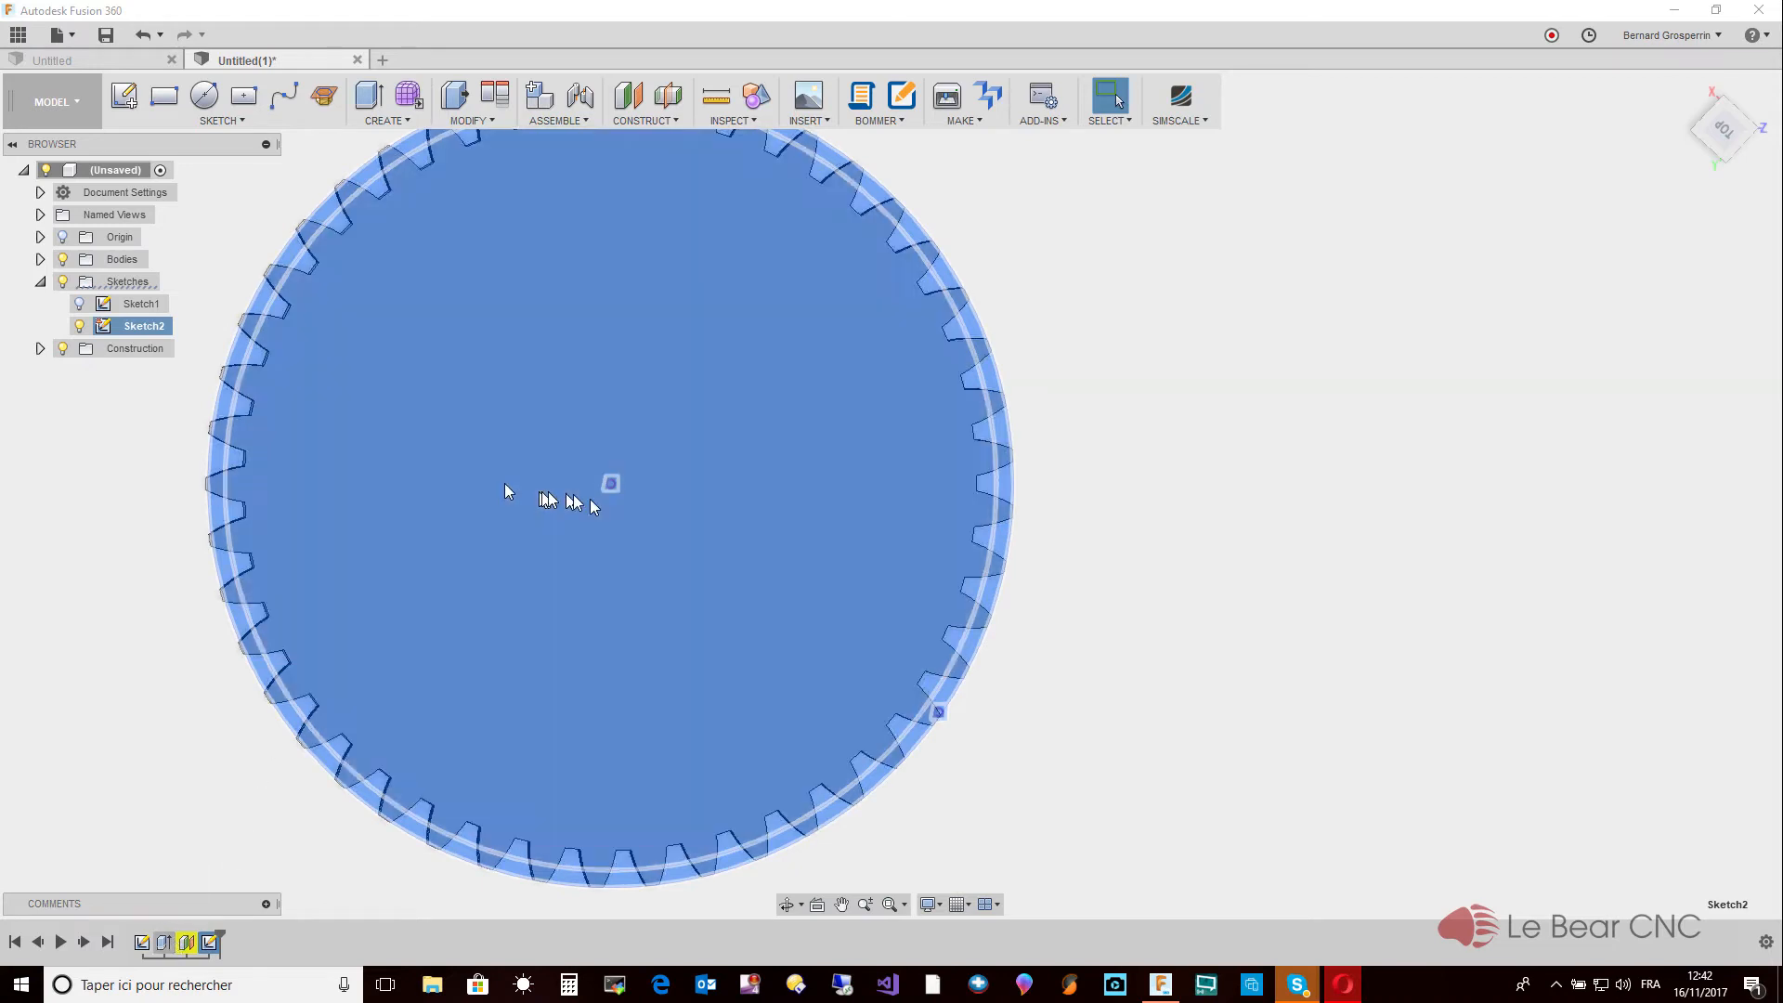
click(610, 483)
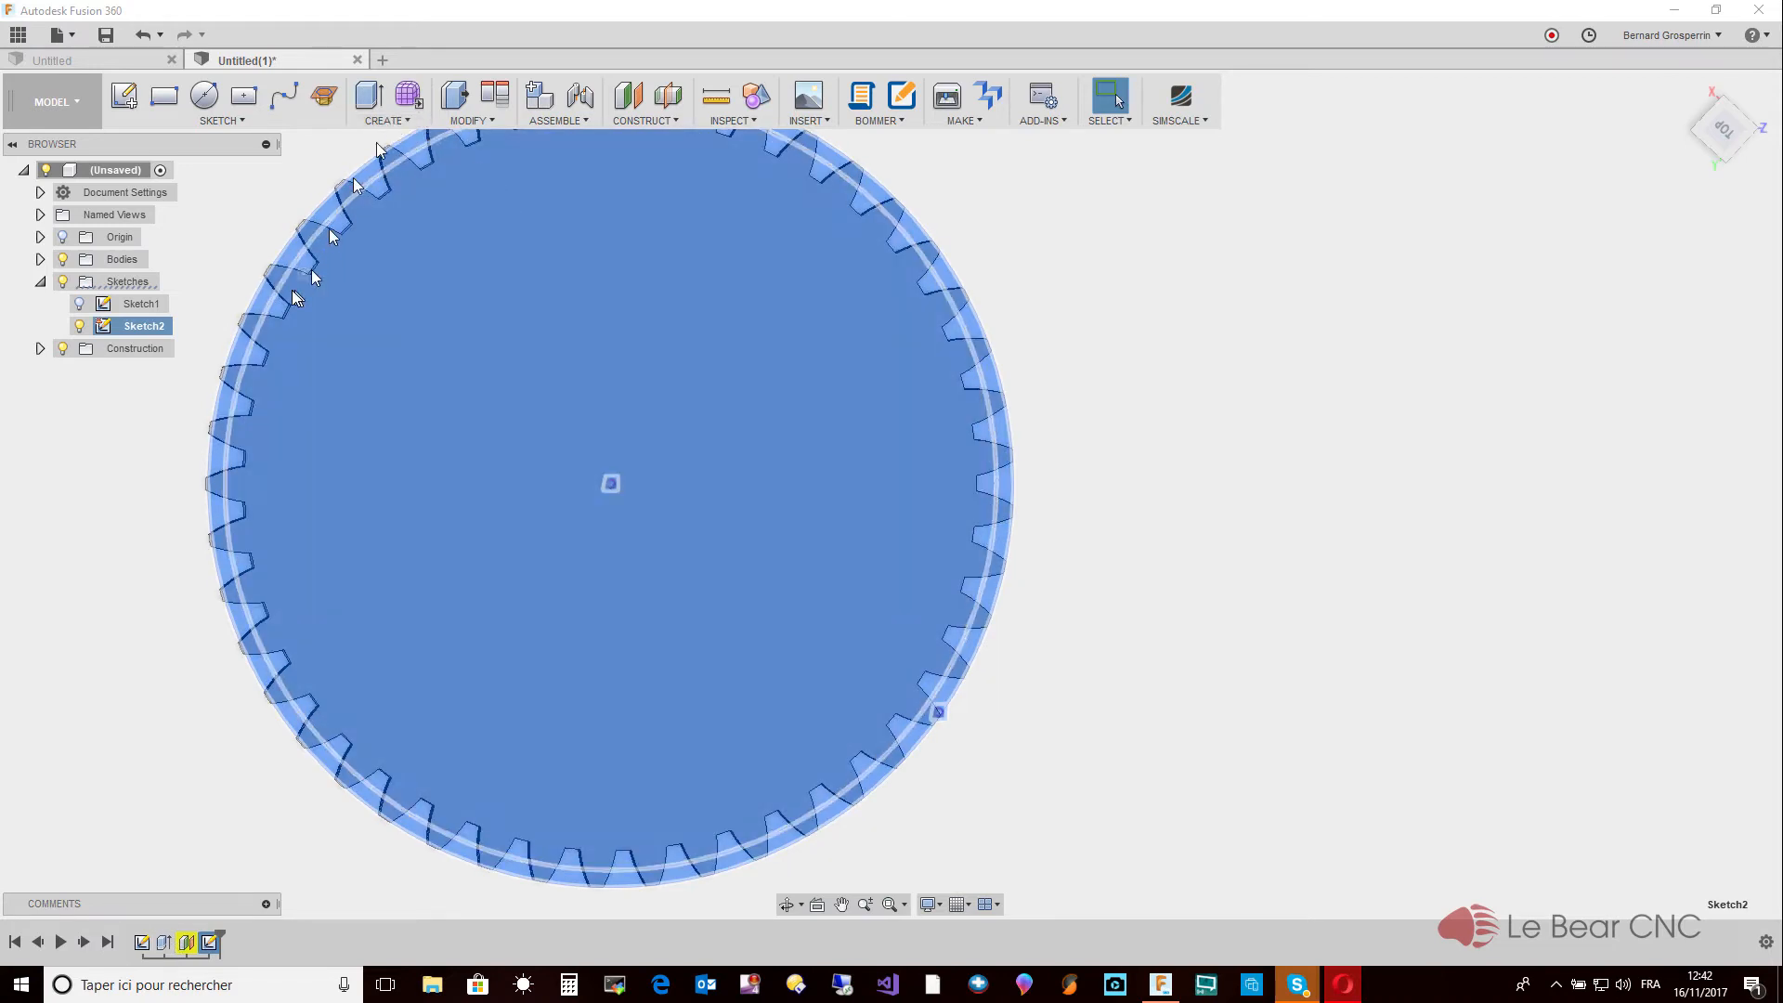
Edit Sketch2 and draw a 25 mm diameter circle centred on the gear's origin.
right_click(153, 333)
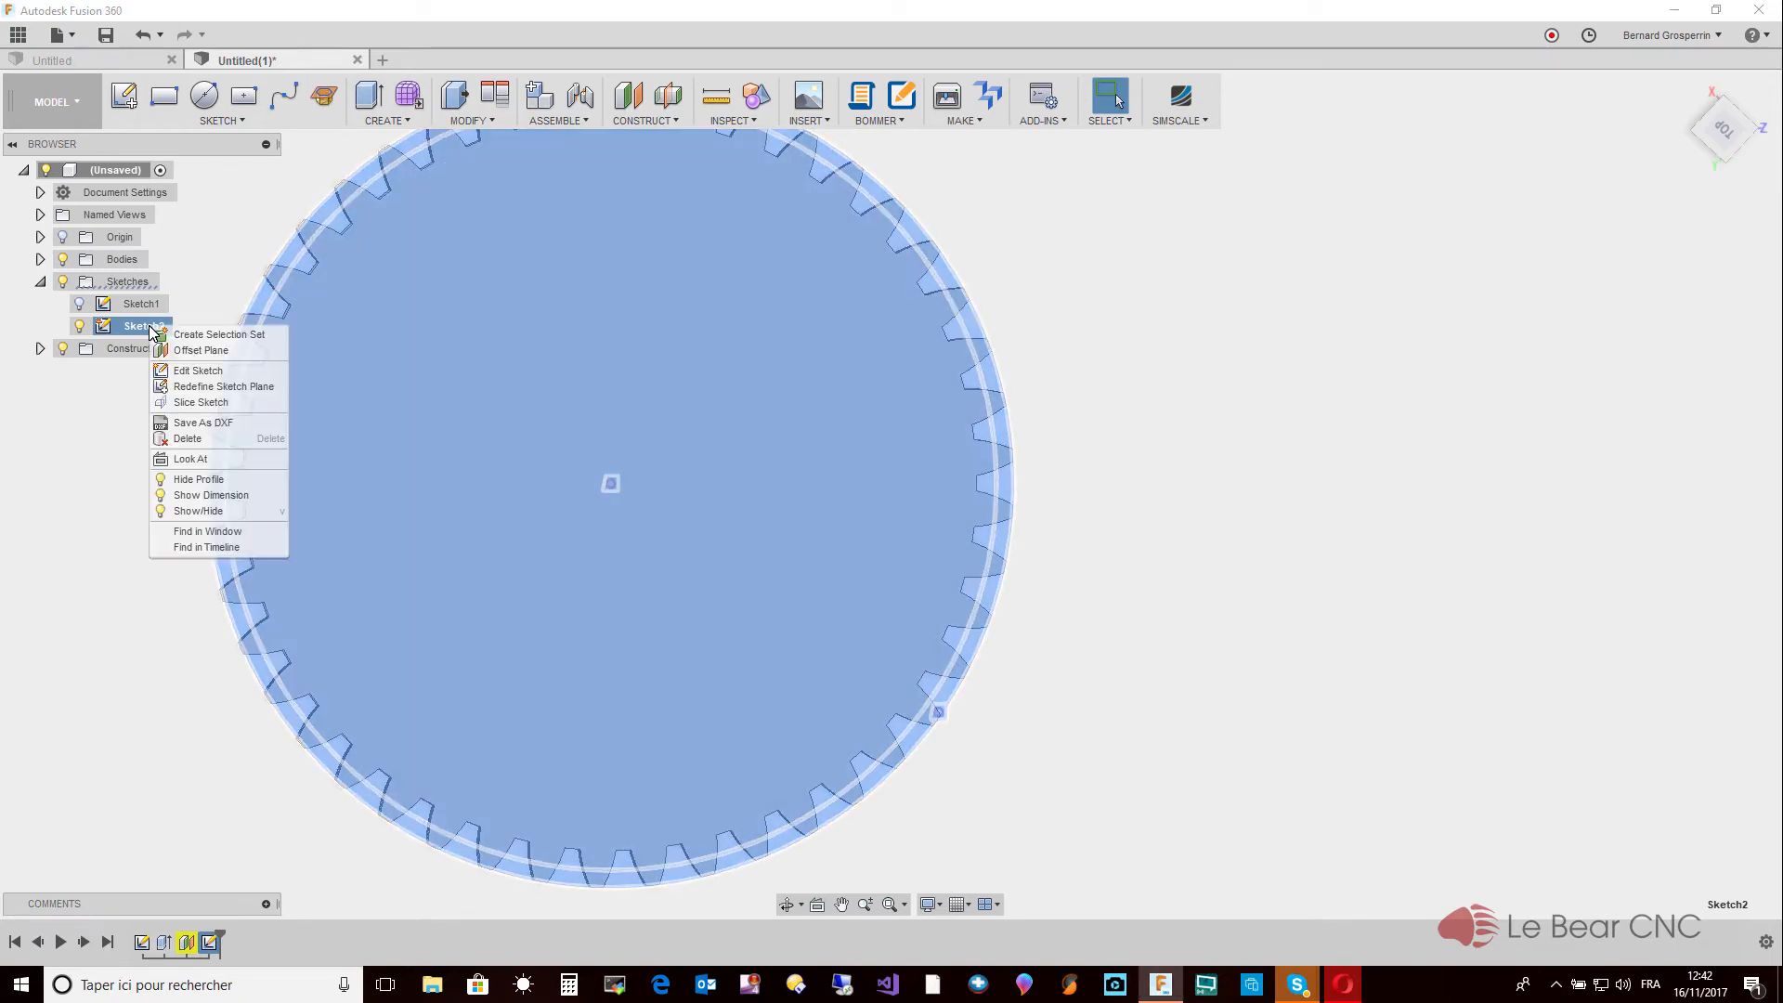
click(189, 370)
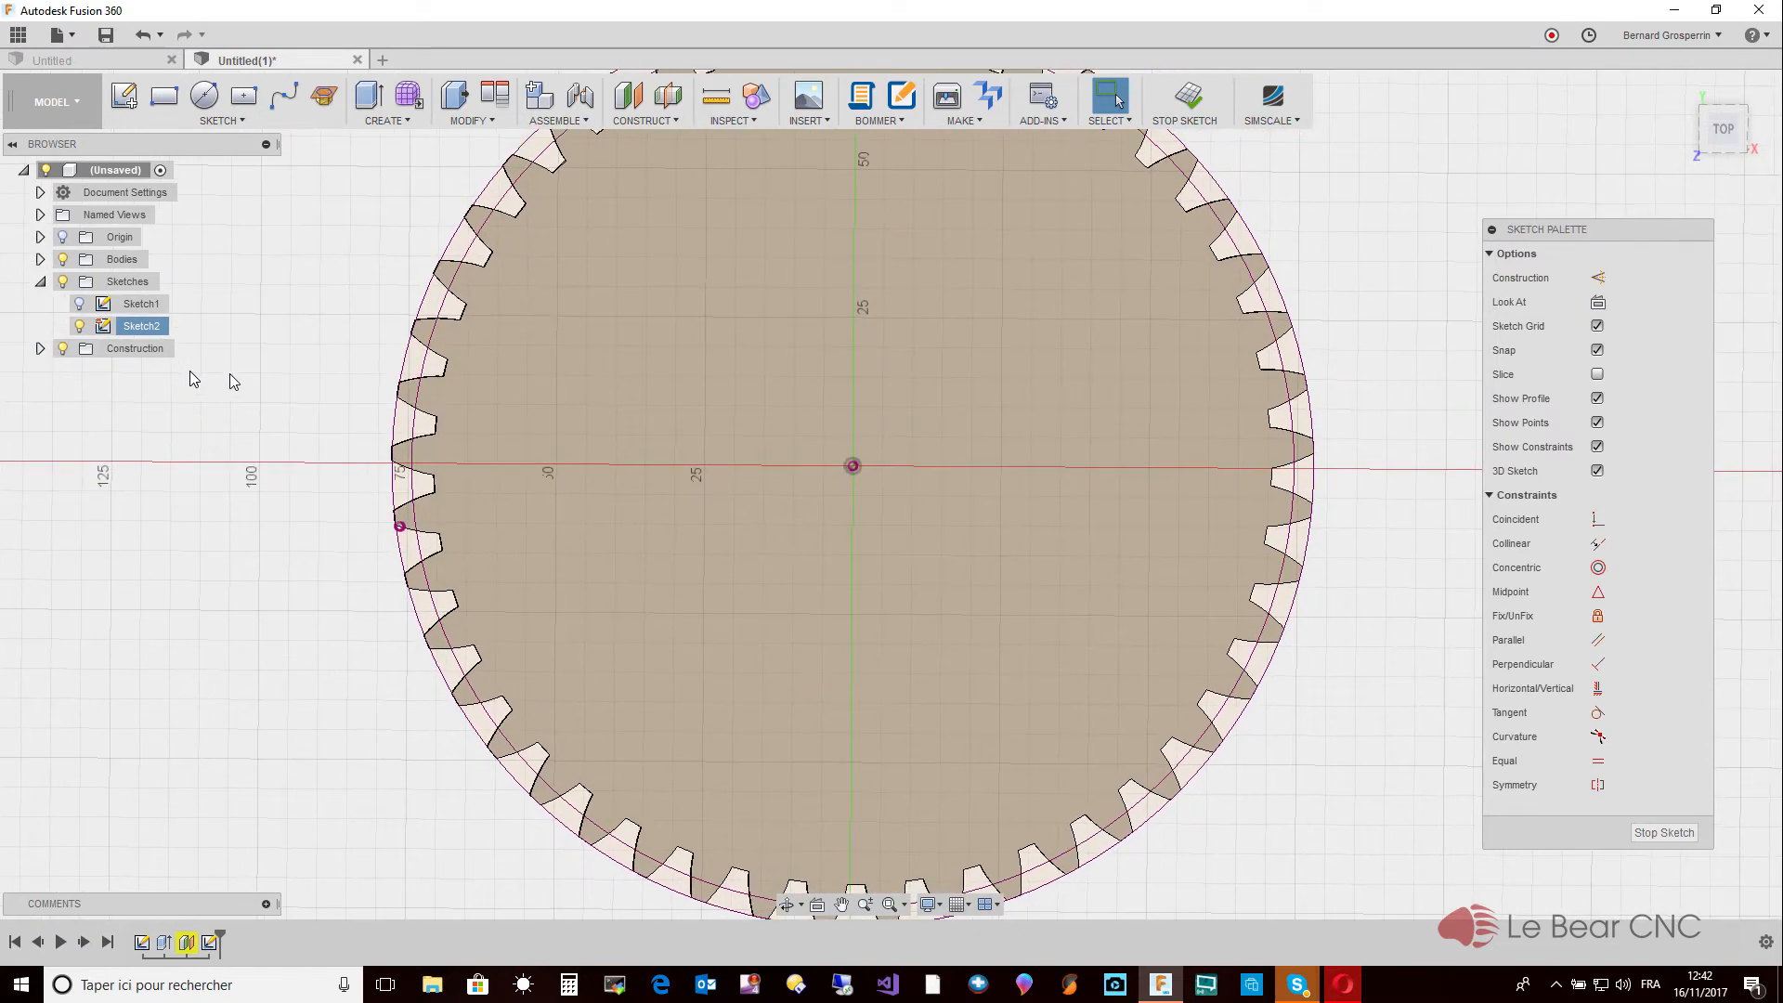
click(204, 94)
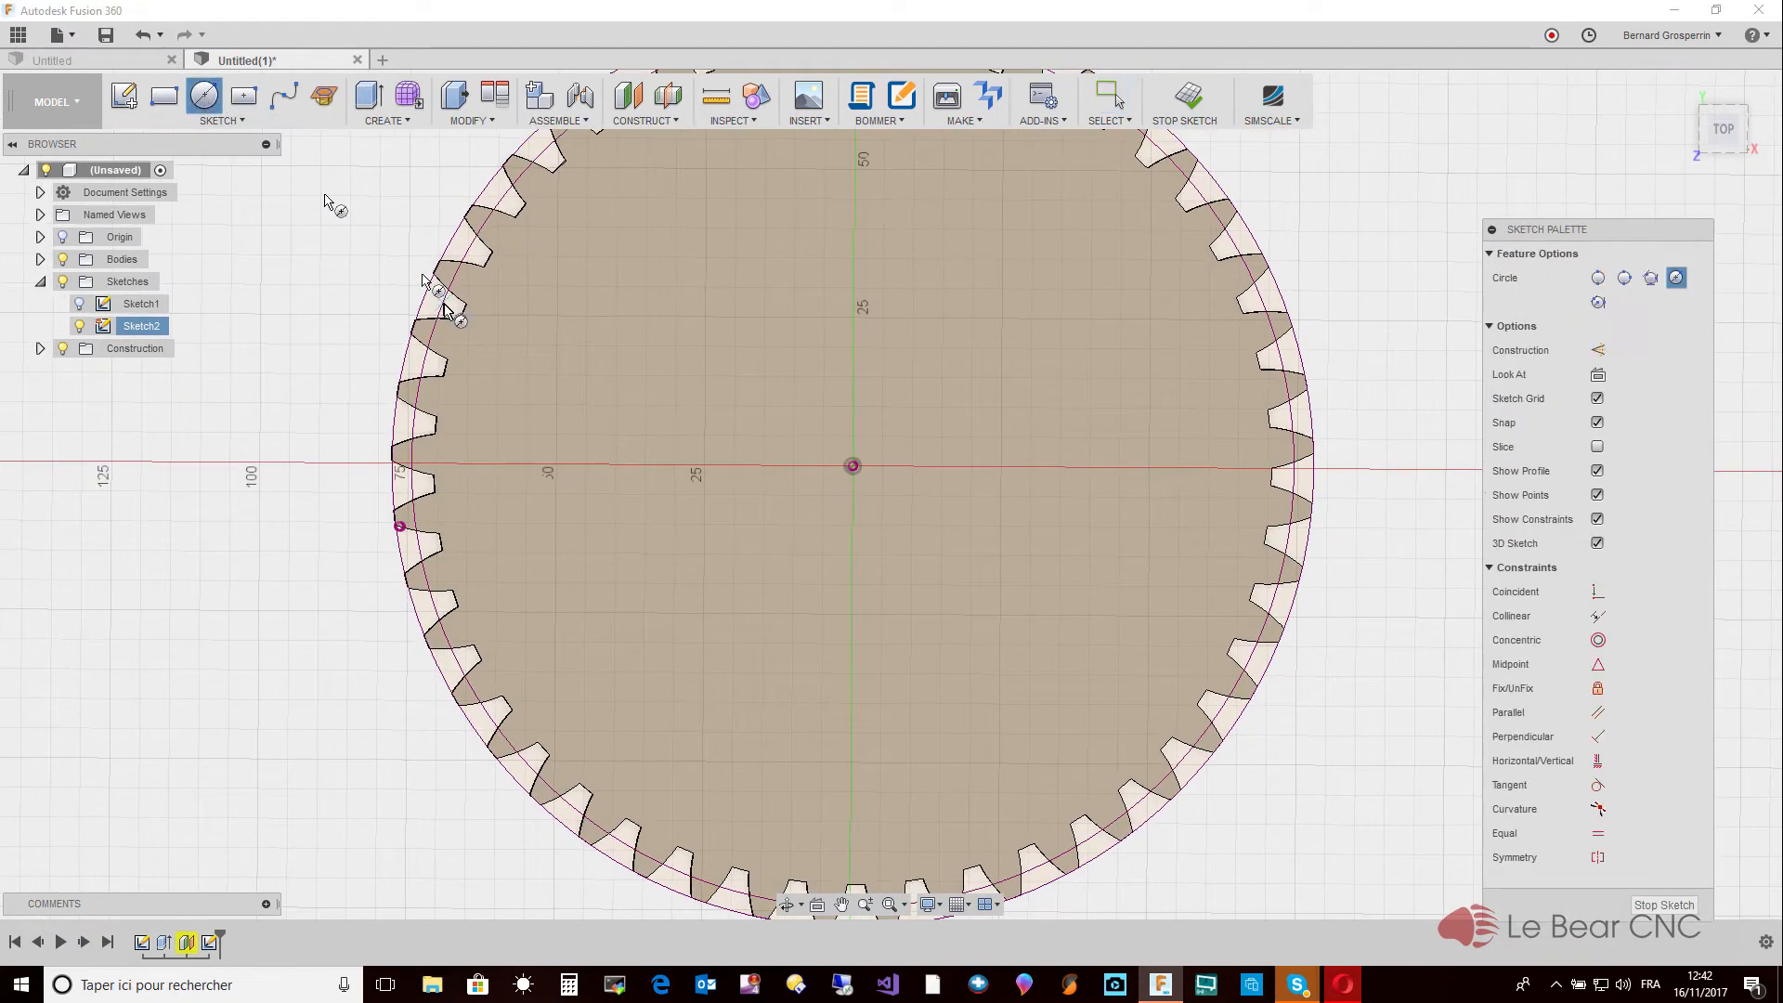
click(853, 467)
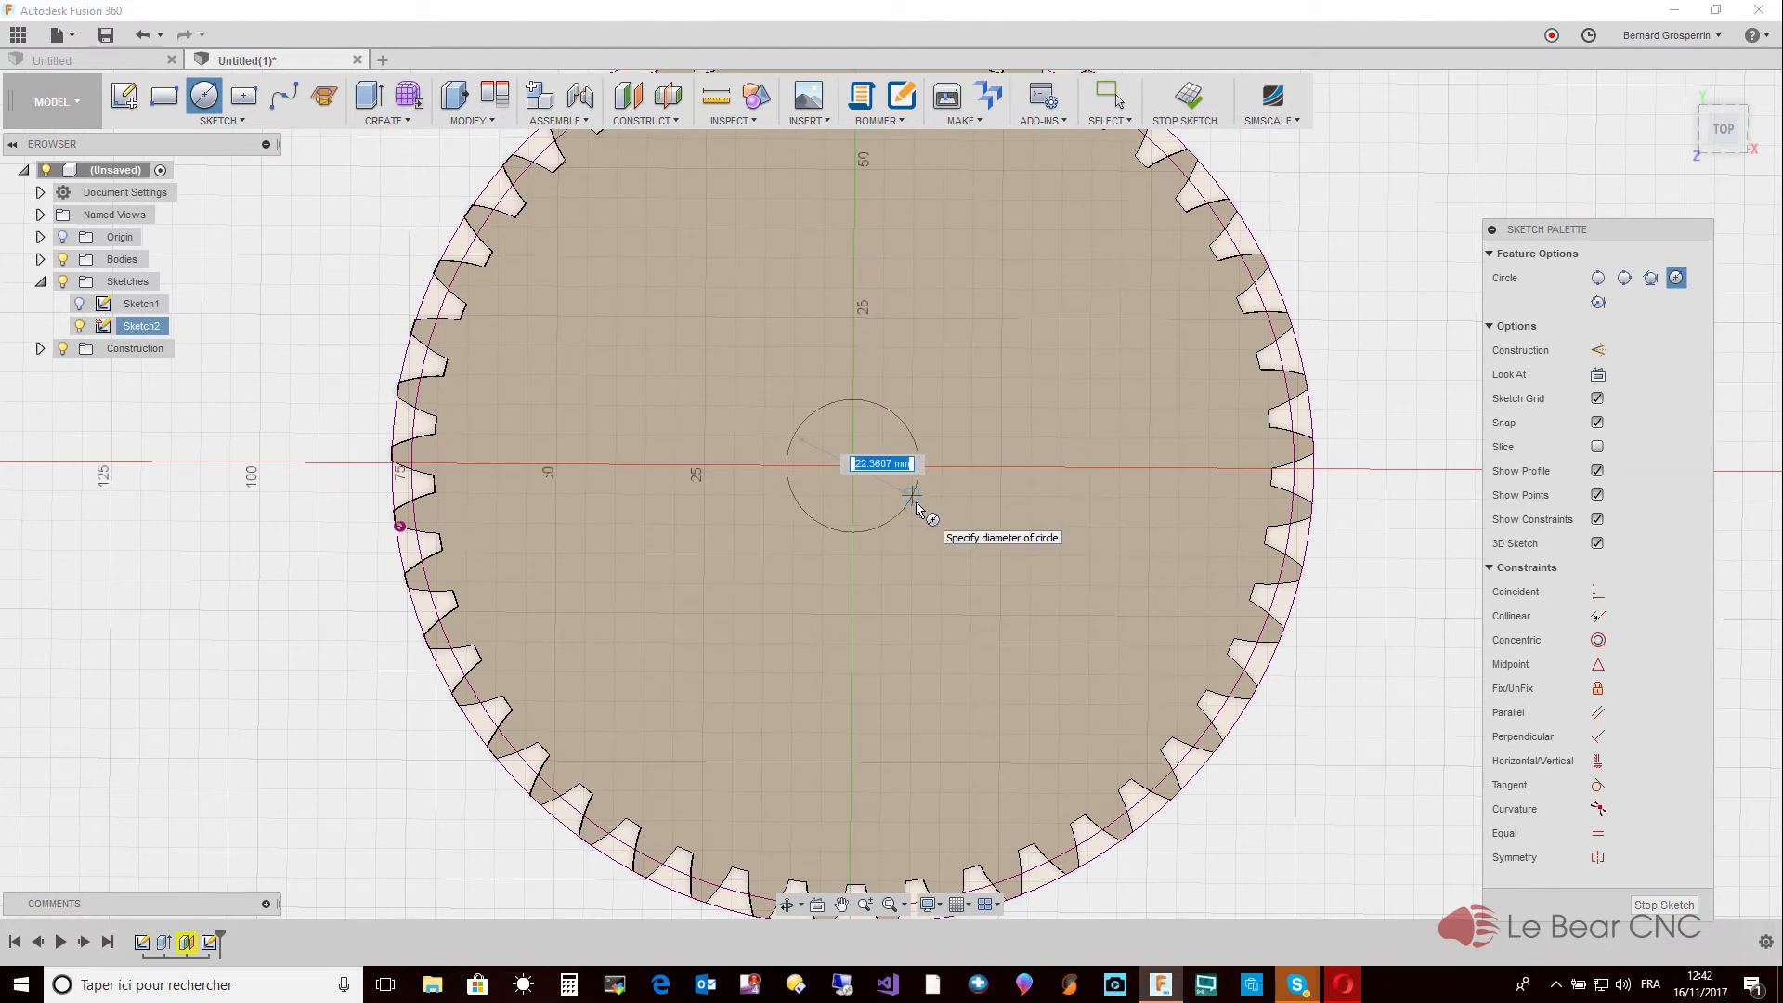
text(25)
key(Tab)
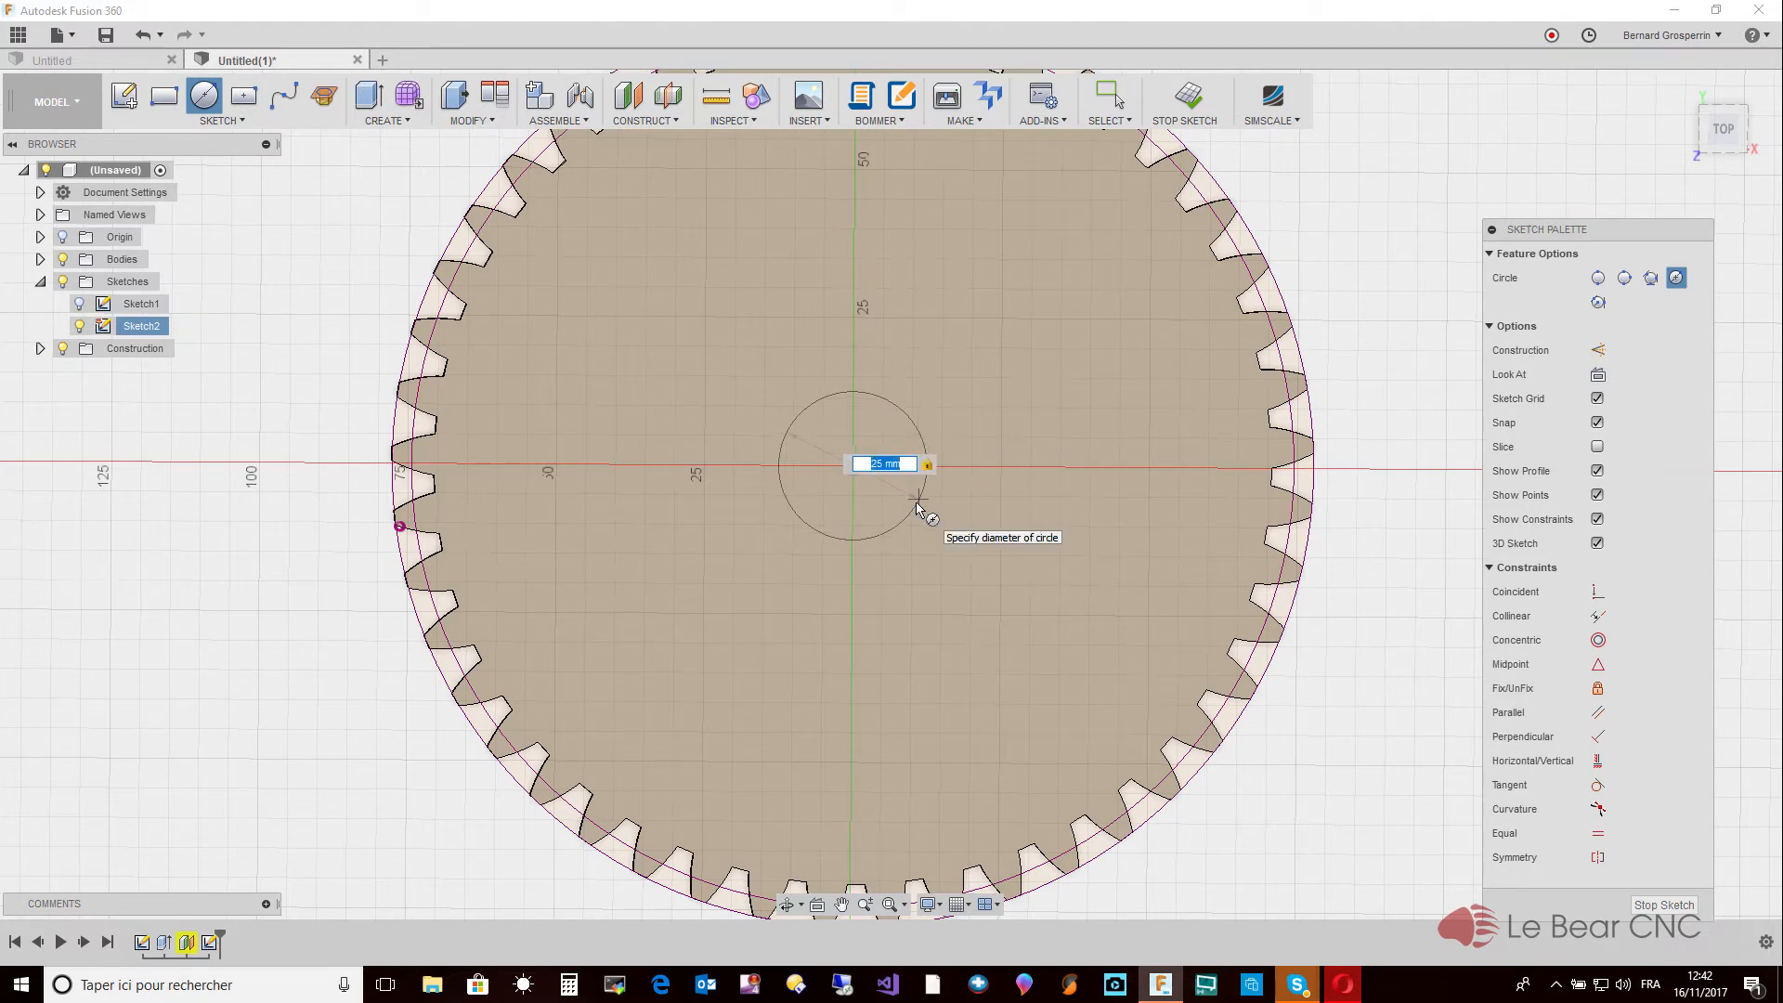
key(Return)
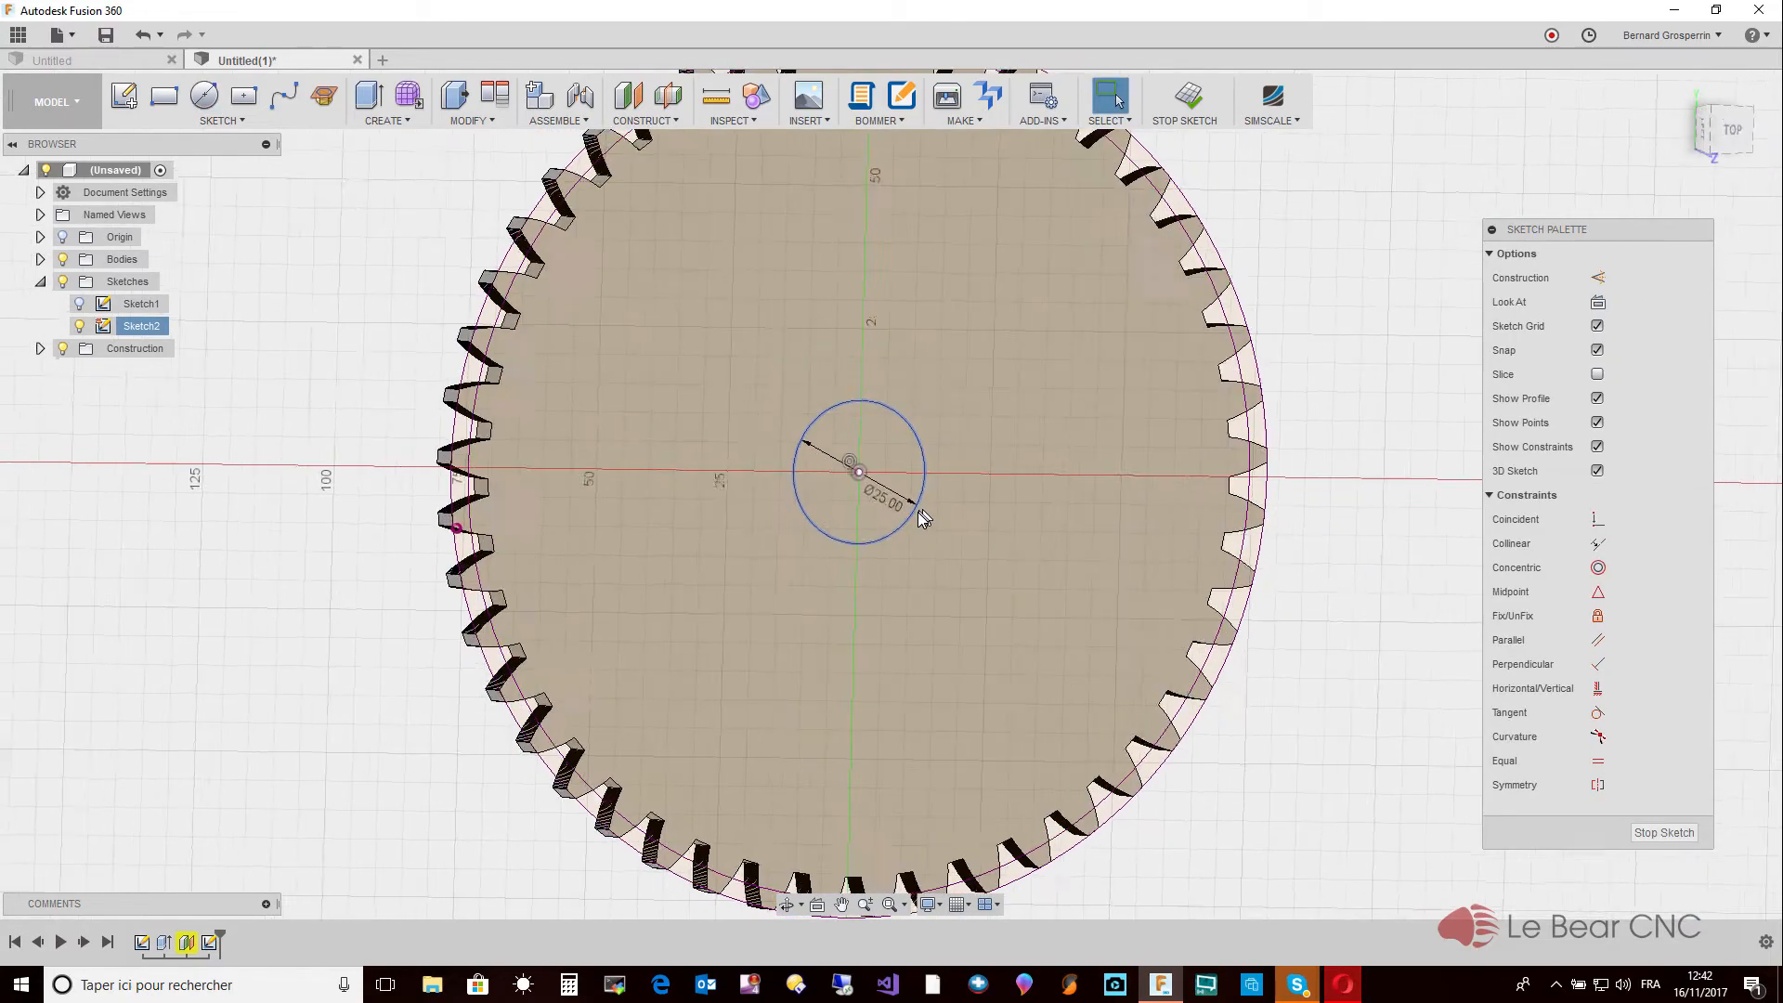
Extrude the 25 mm circle 120 mm as a shaft joined to the gear body.
right_click(867, 525)
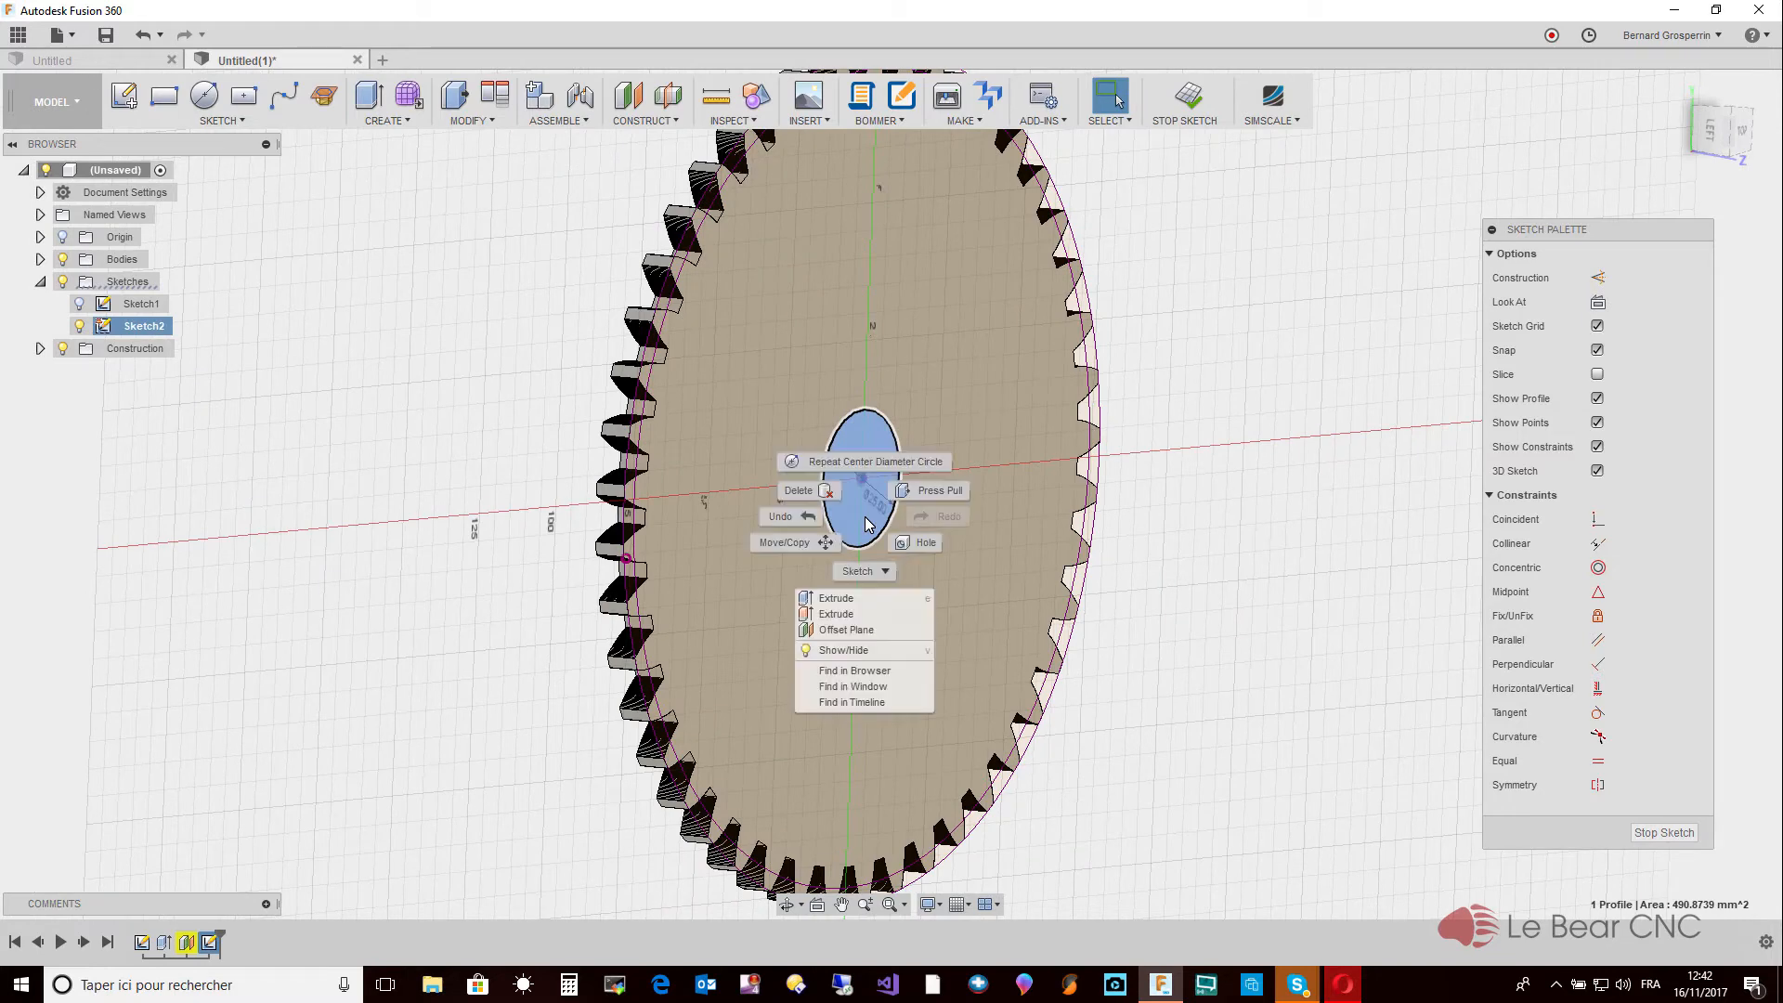
click(871, 598)
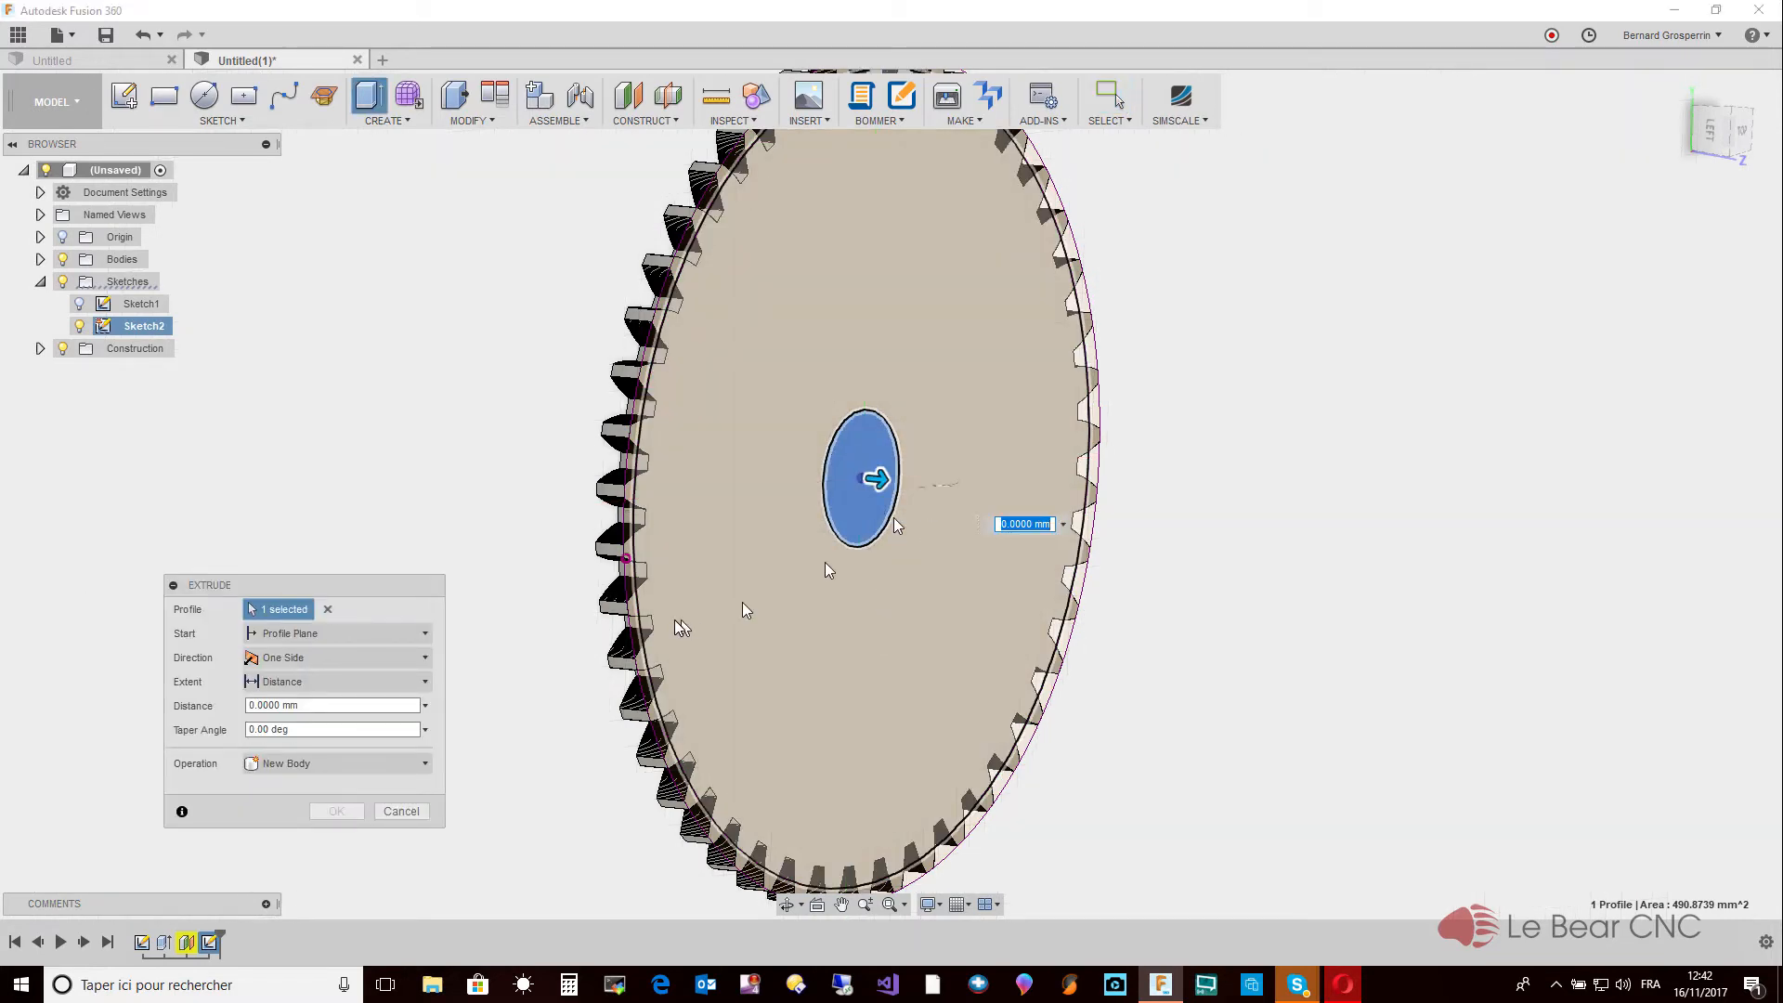
click(425, 763)
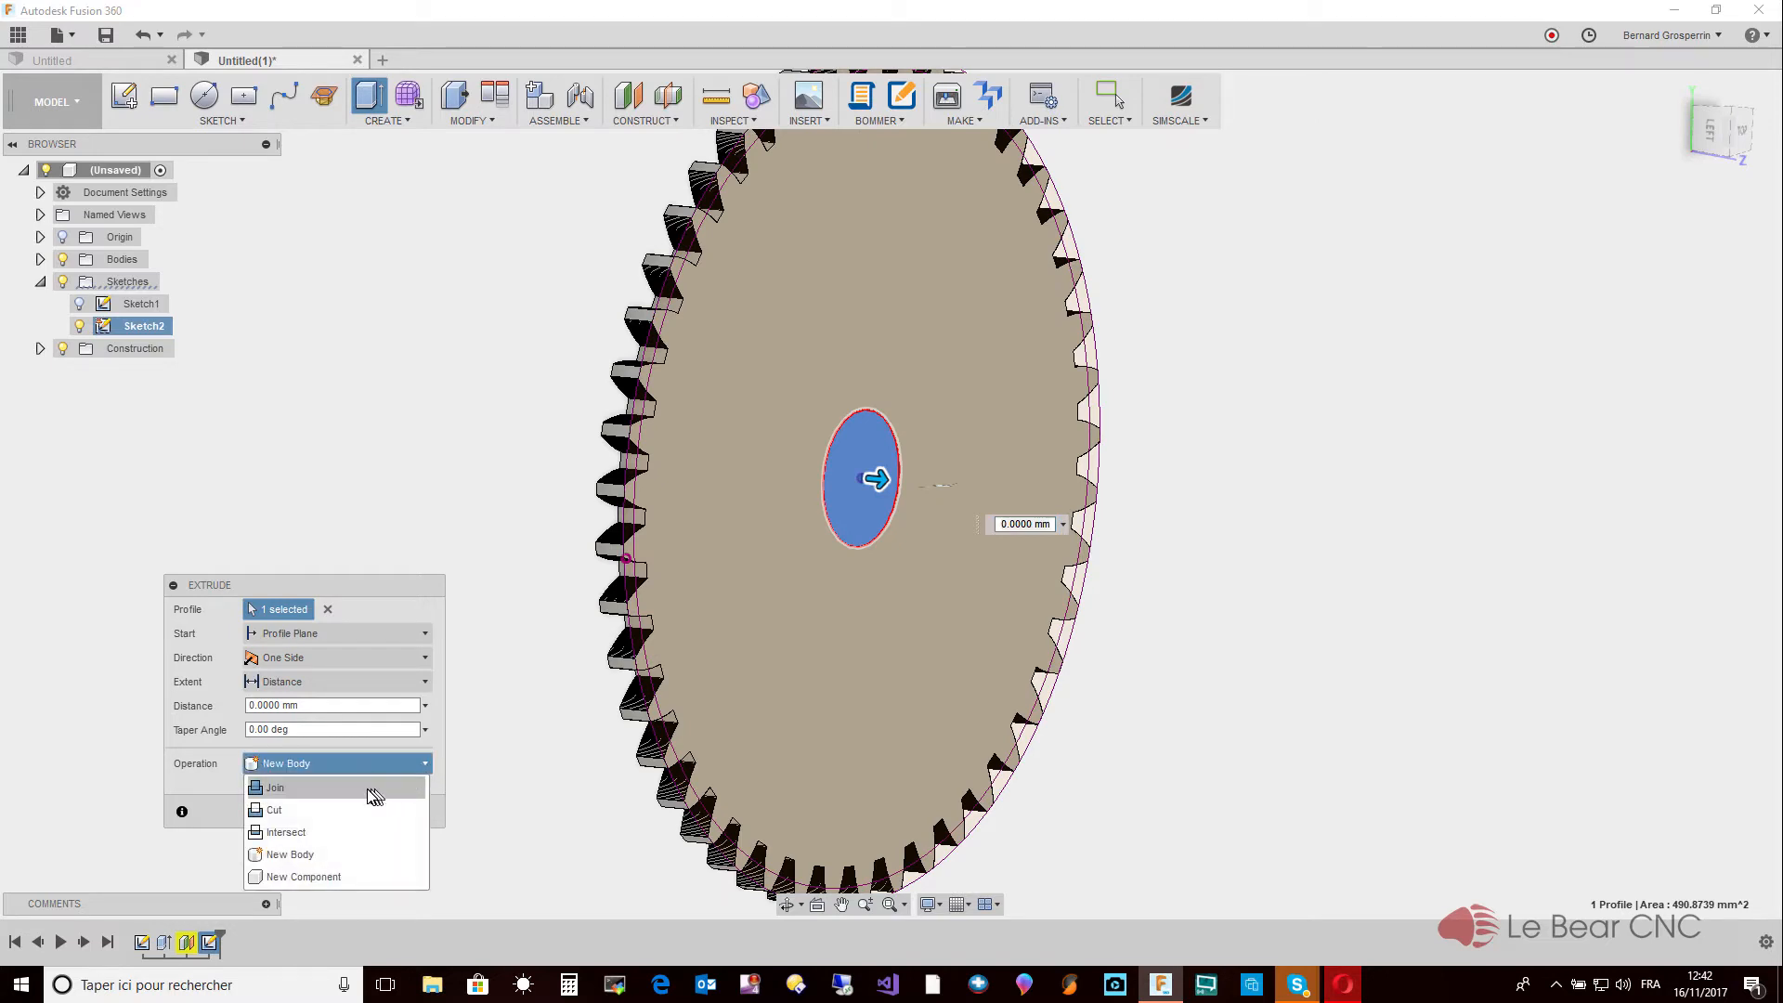
click(371, 790)
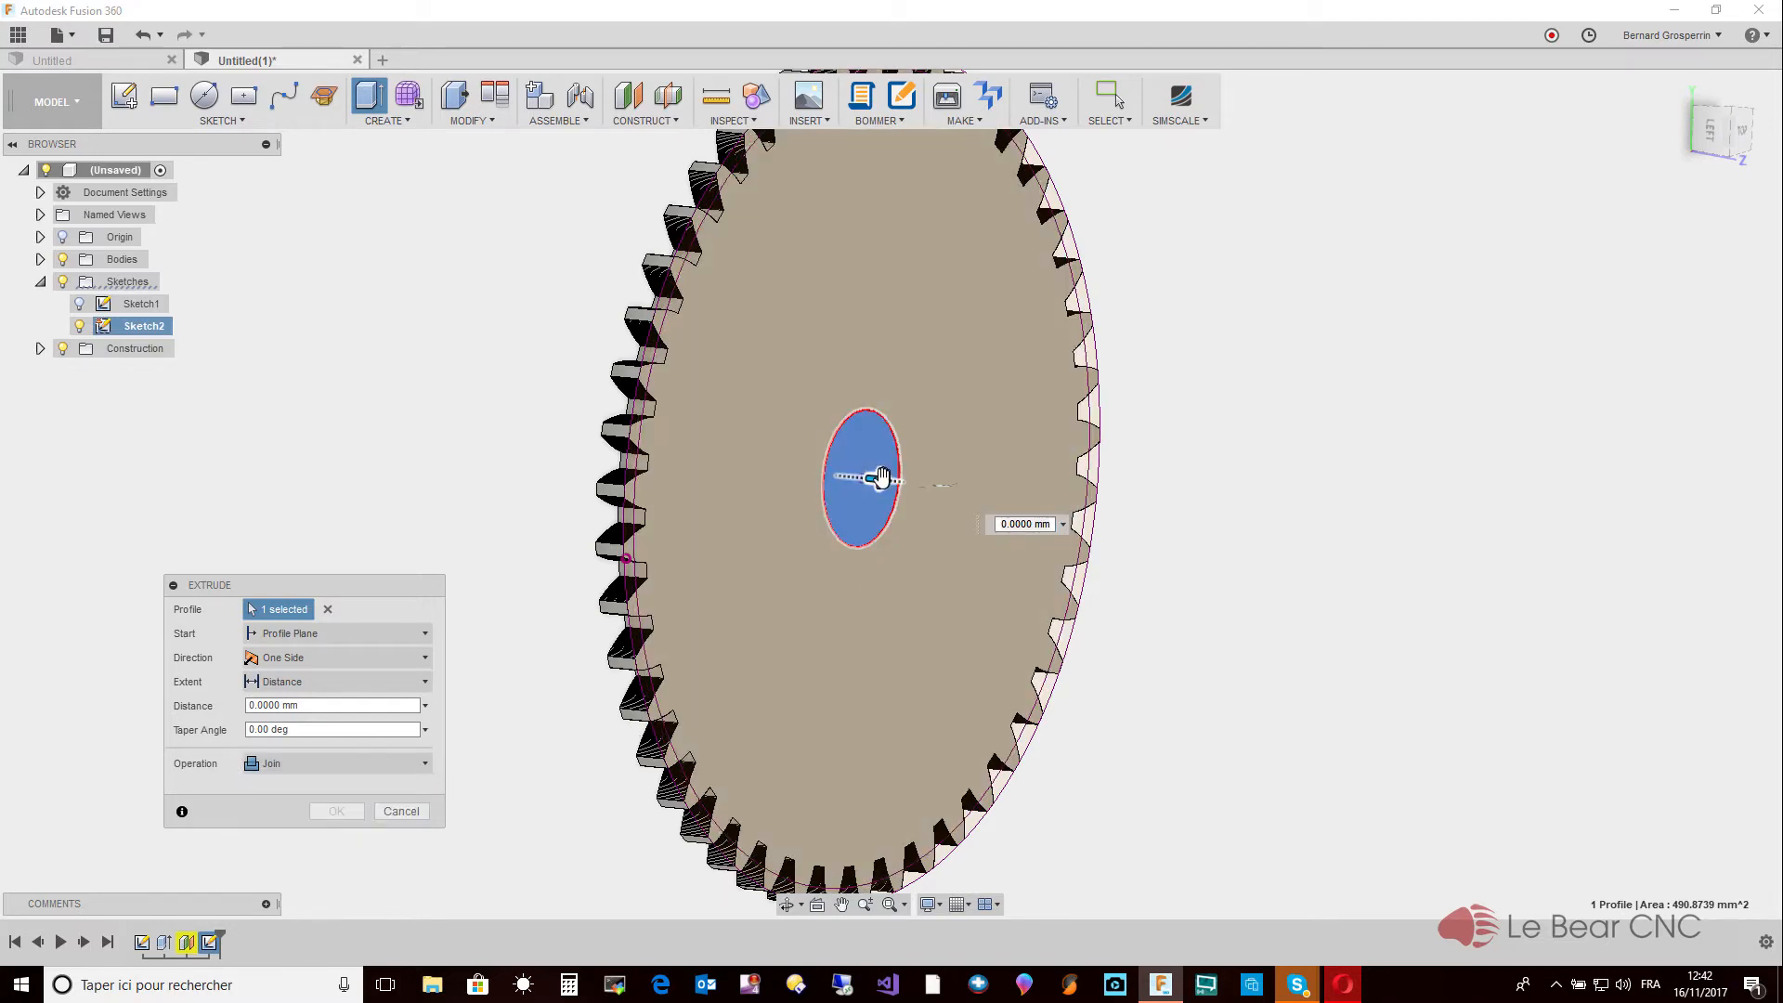
drag(881, 477, 1447, 562)
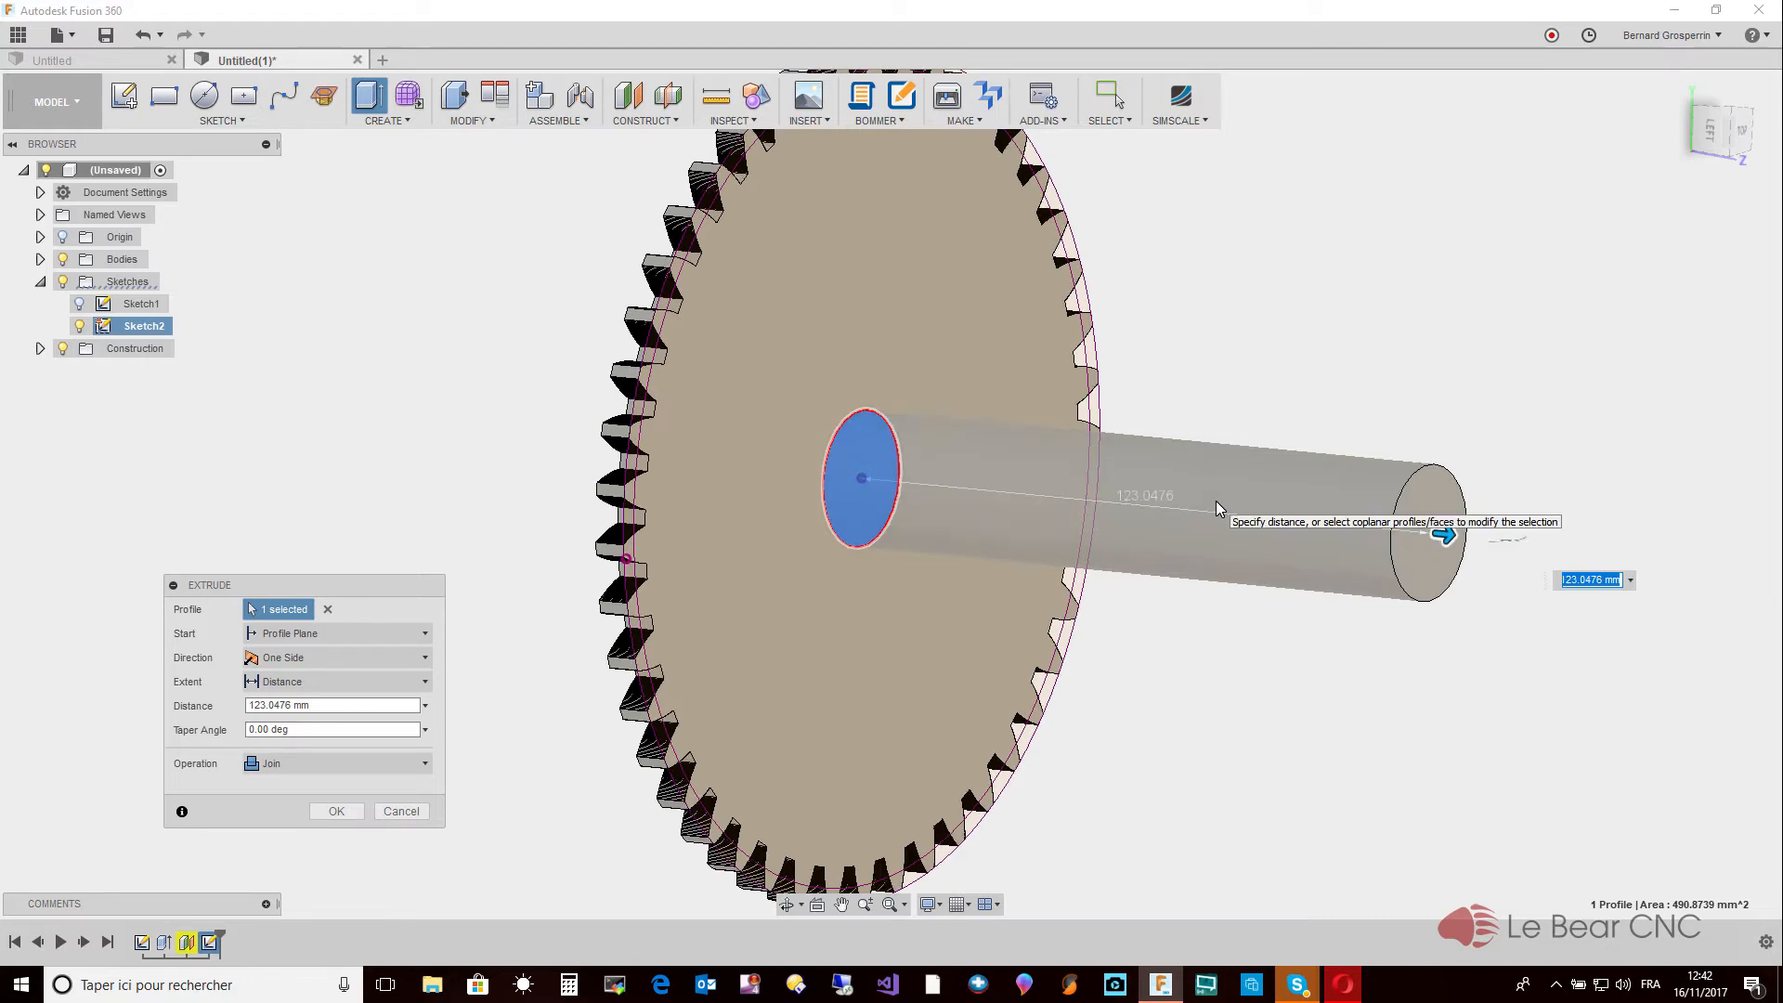
text(120)
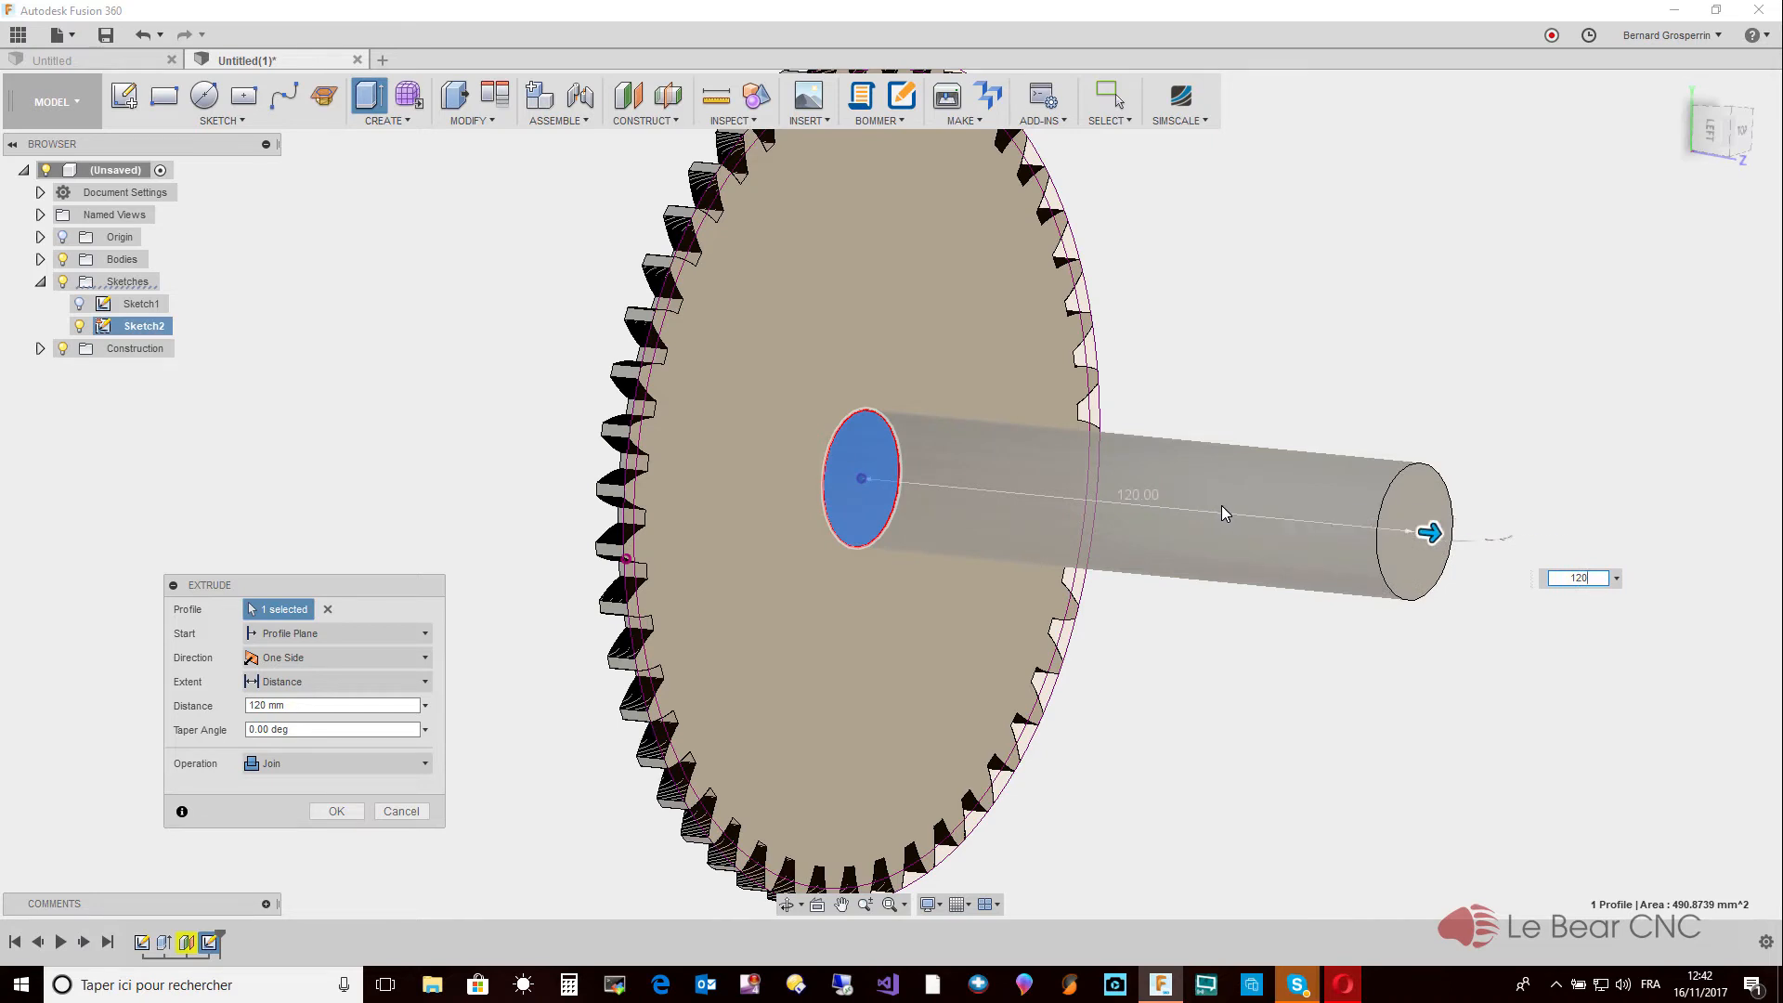
key(Return)
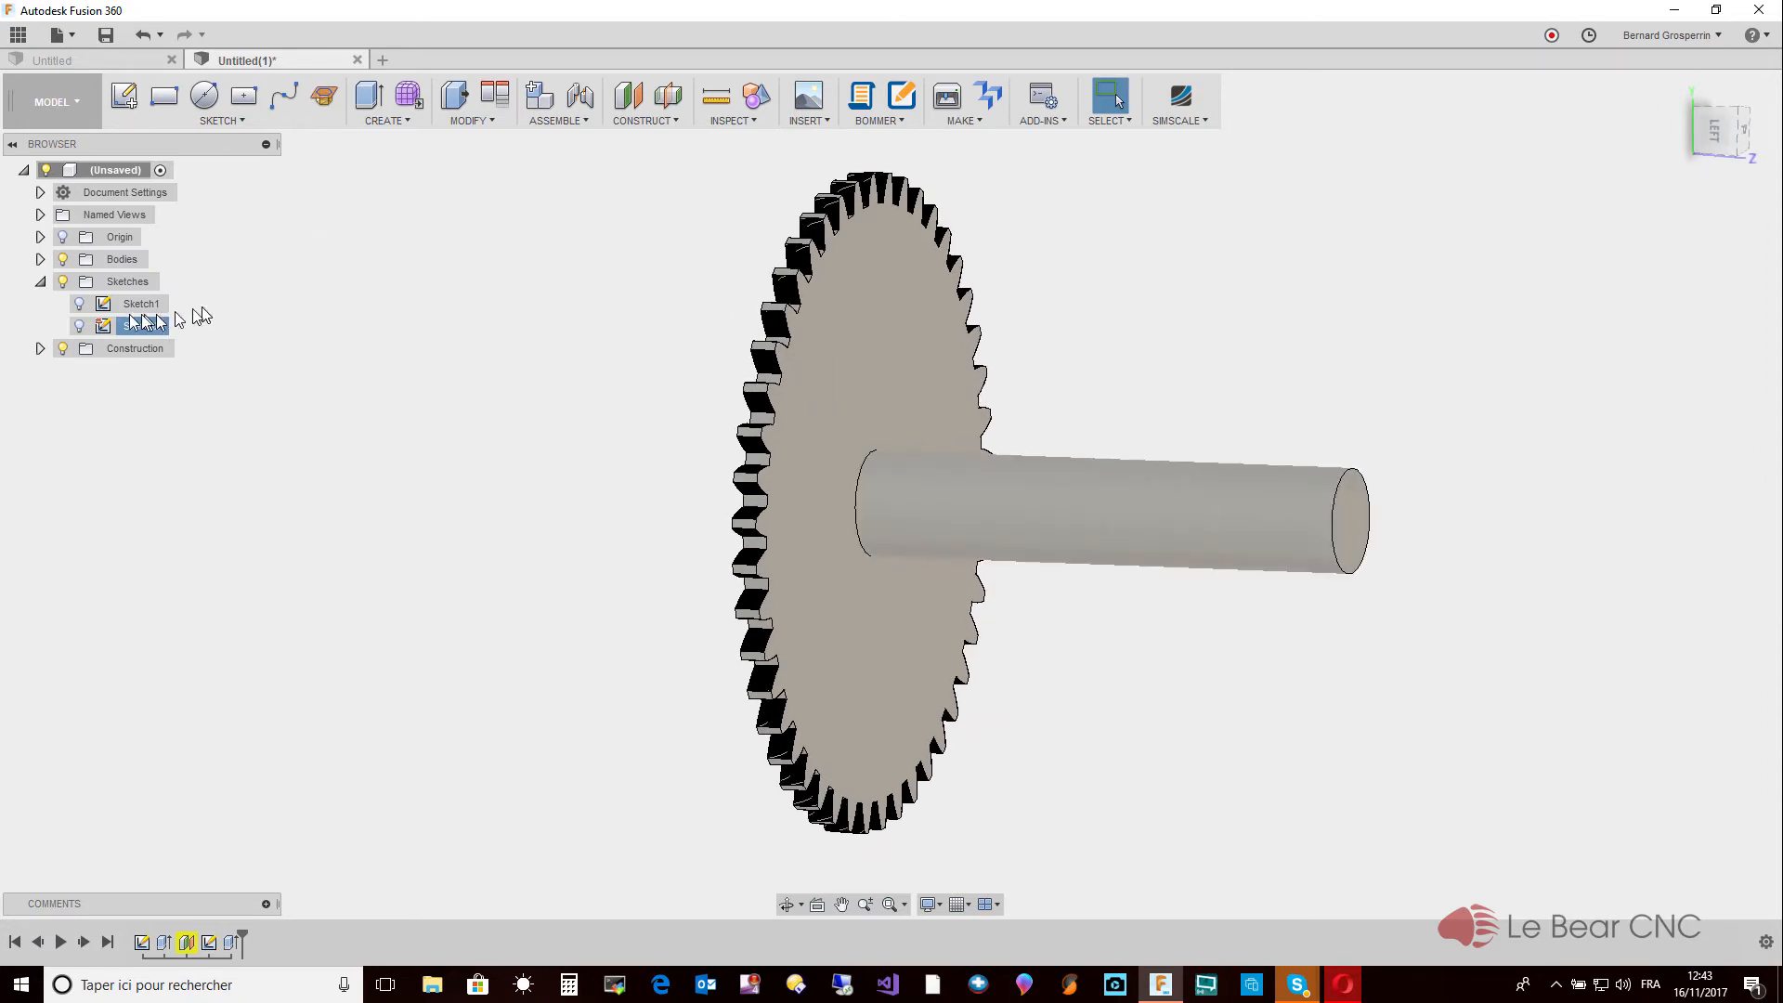
Show Sketch2 again and hide the bodies to expose the shaft's circle profile.
click(80, 326)
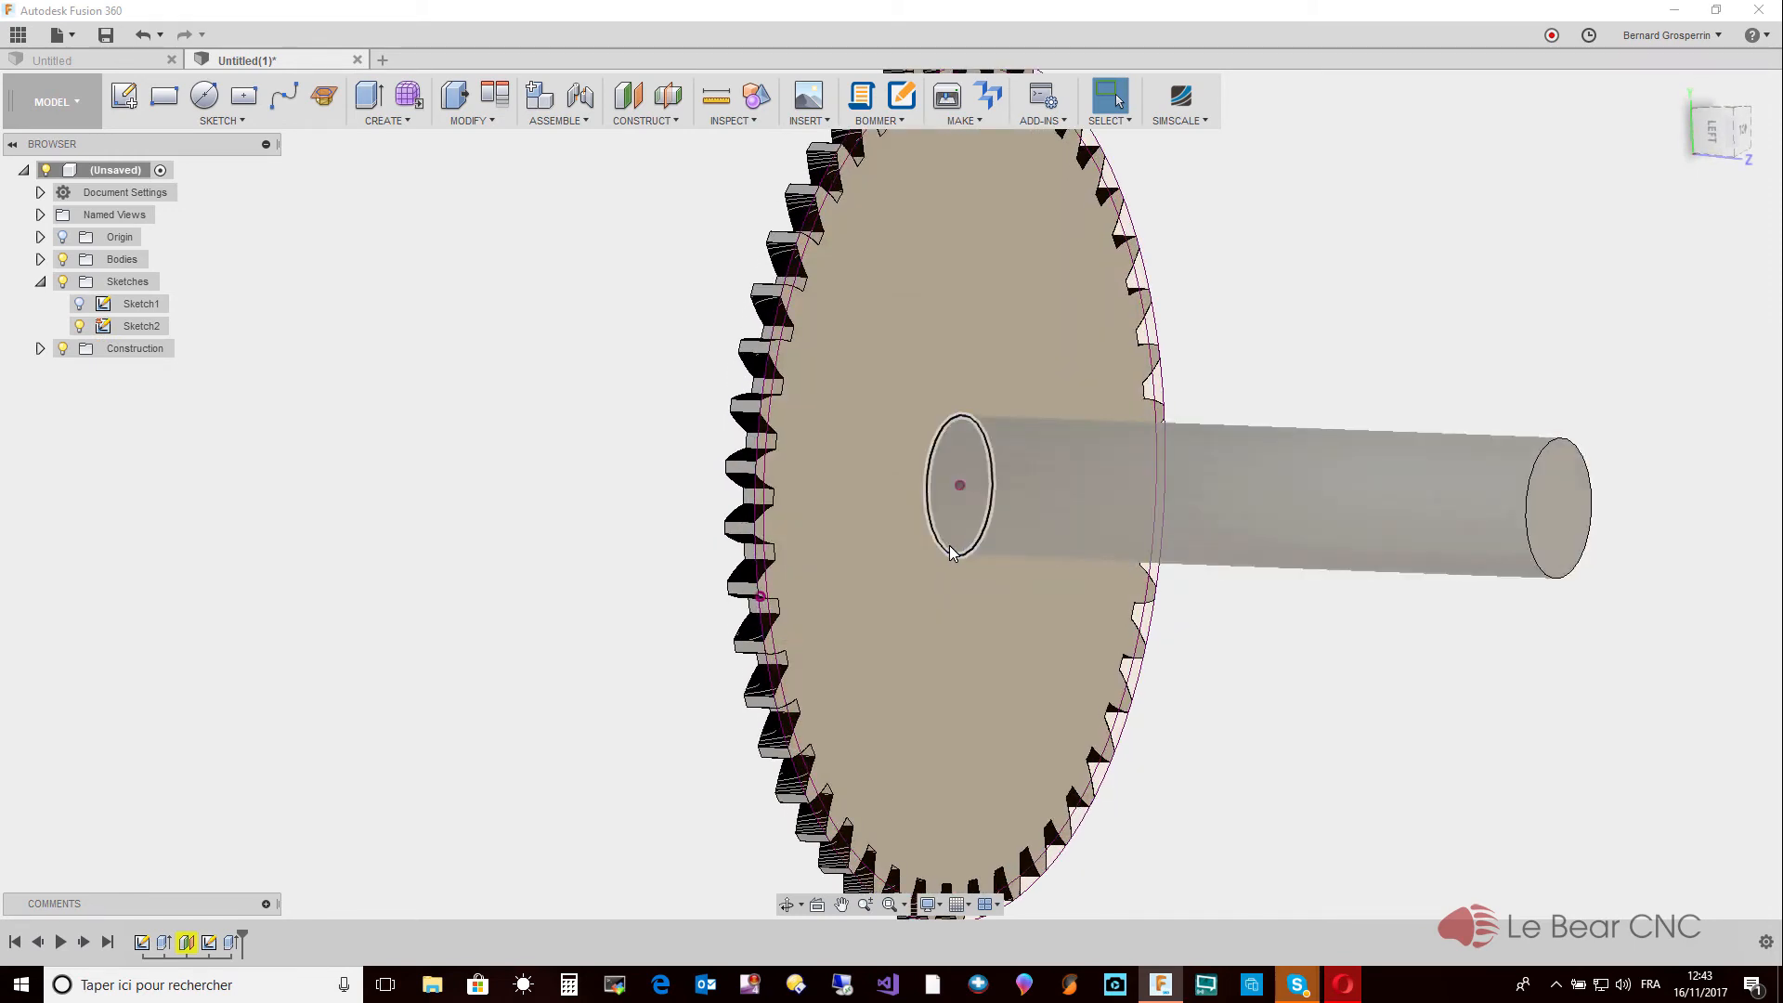
click(950, 550)
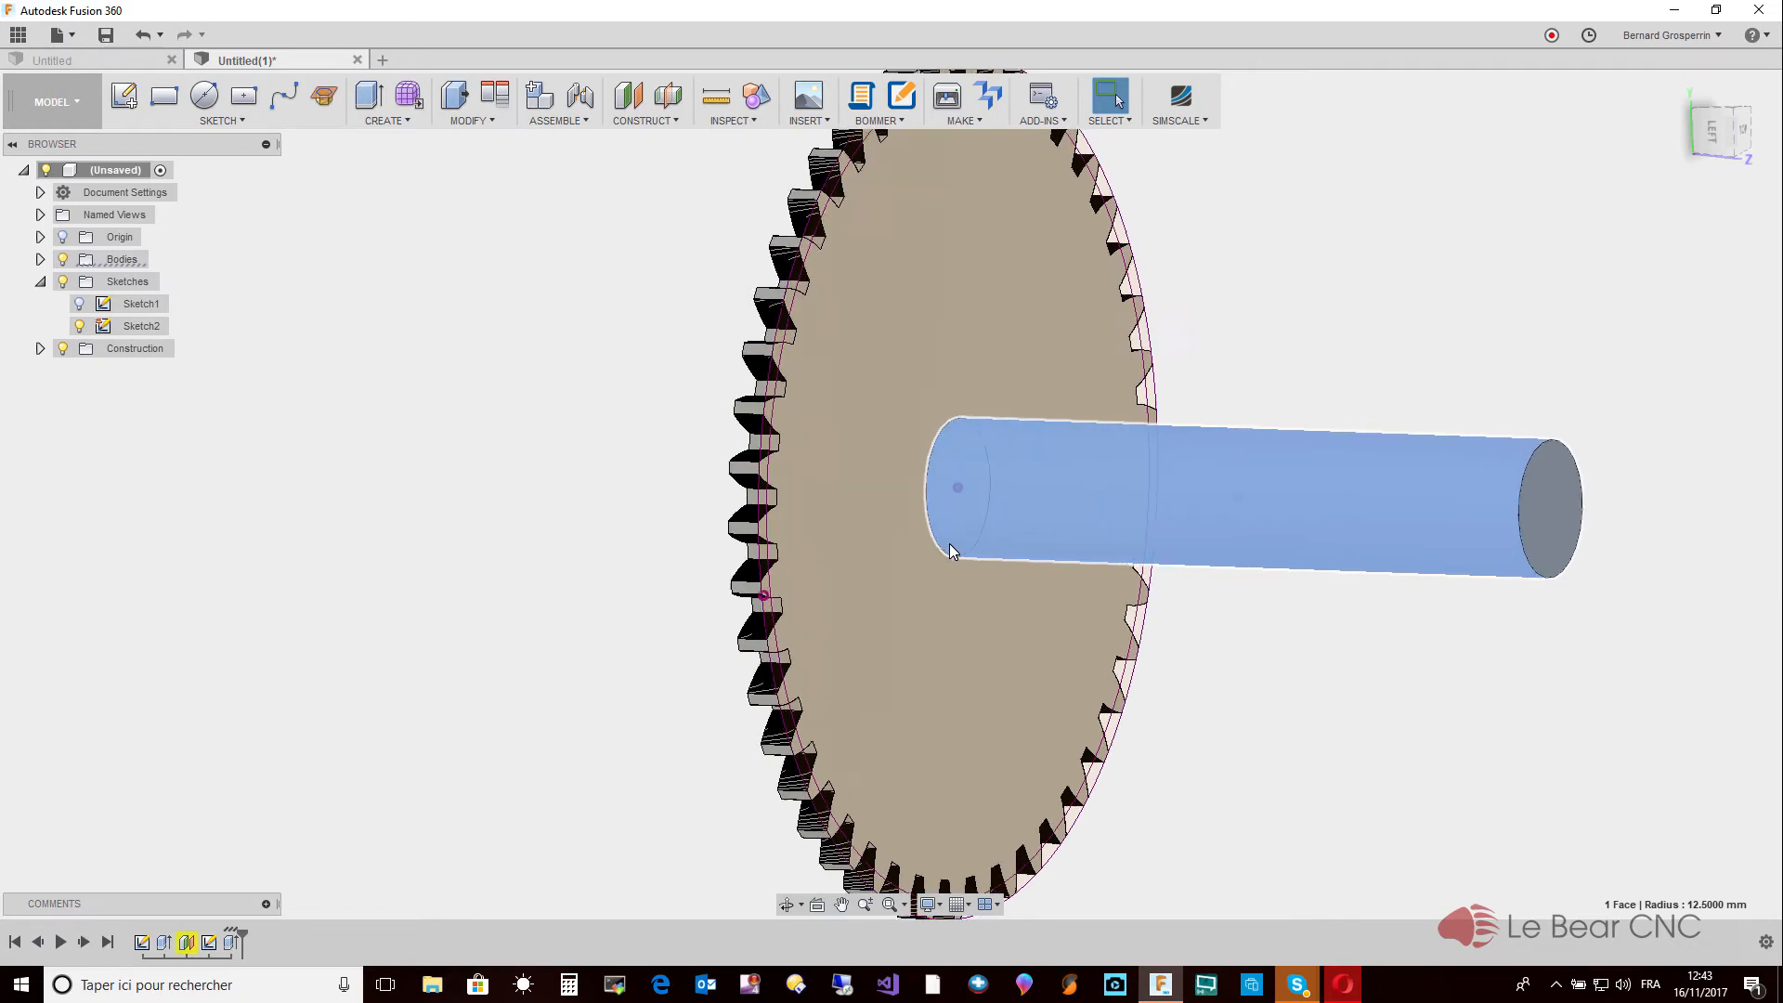
shift+middle_drag(950, 544, 1040, 489)
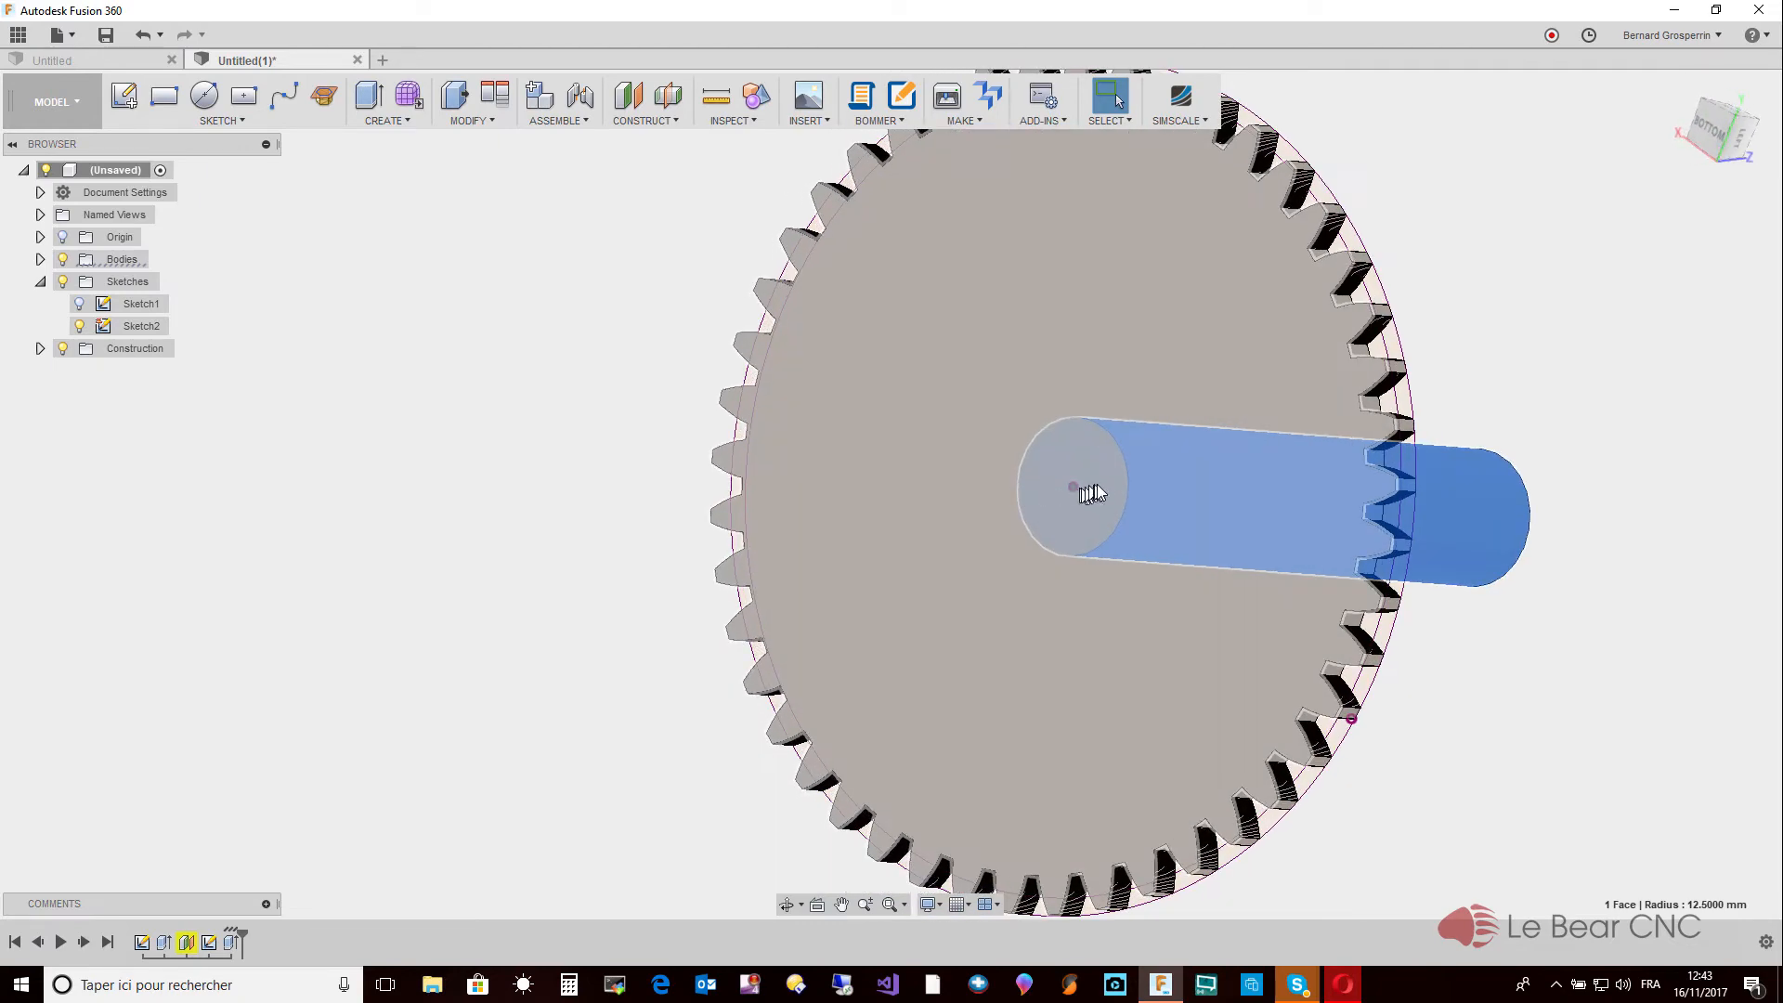
shift+middle_drag(199, 309, 219, 335)
shift+drag(217, 332, 818, 497)
click(85, 263)
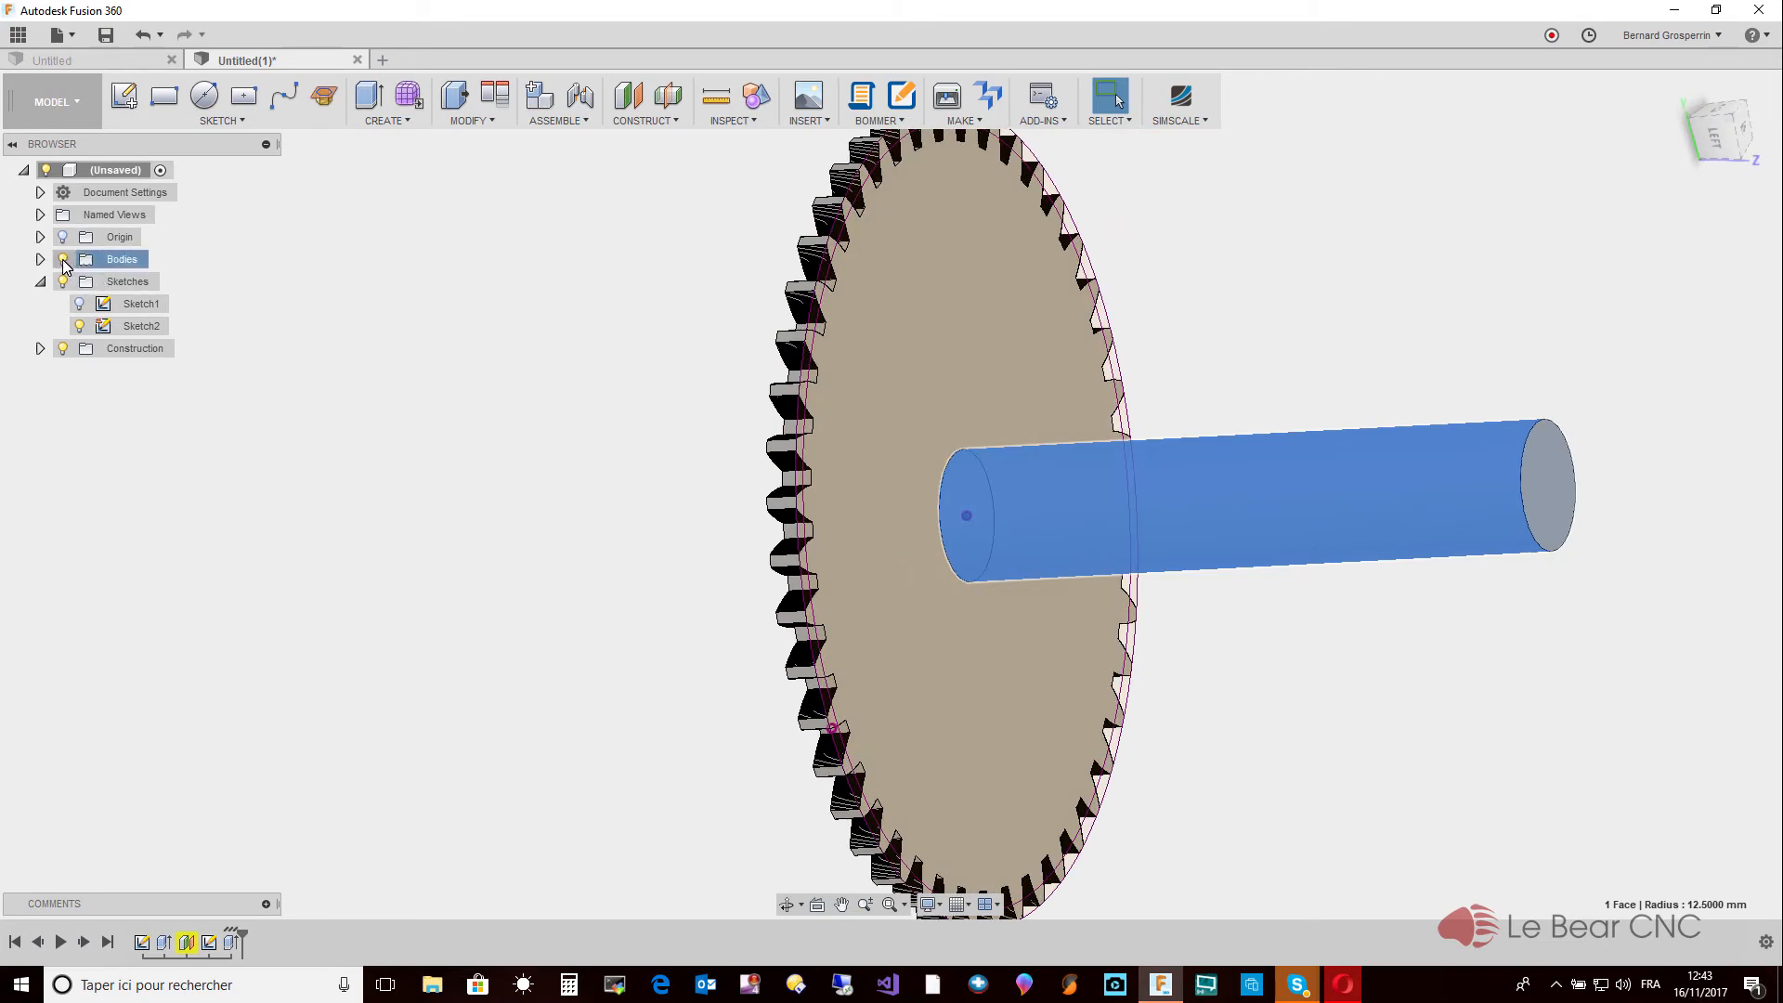
key(v)
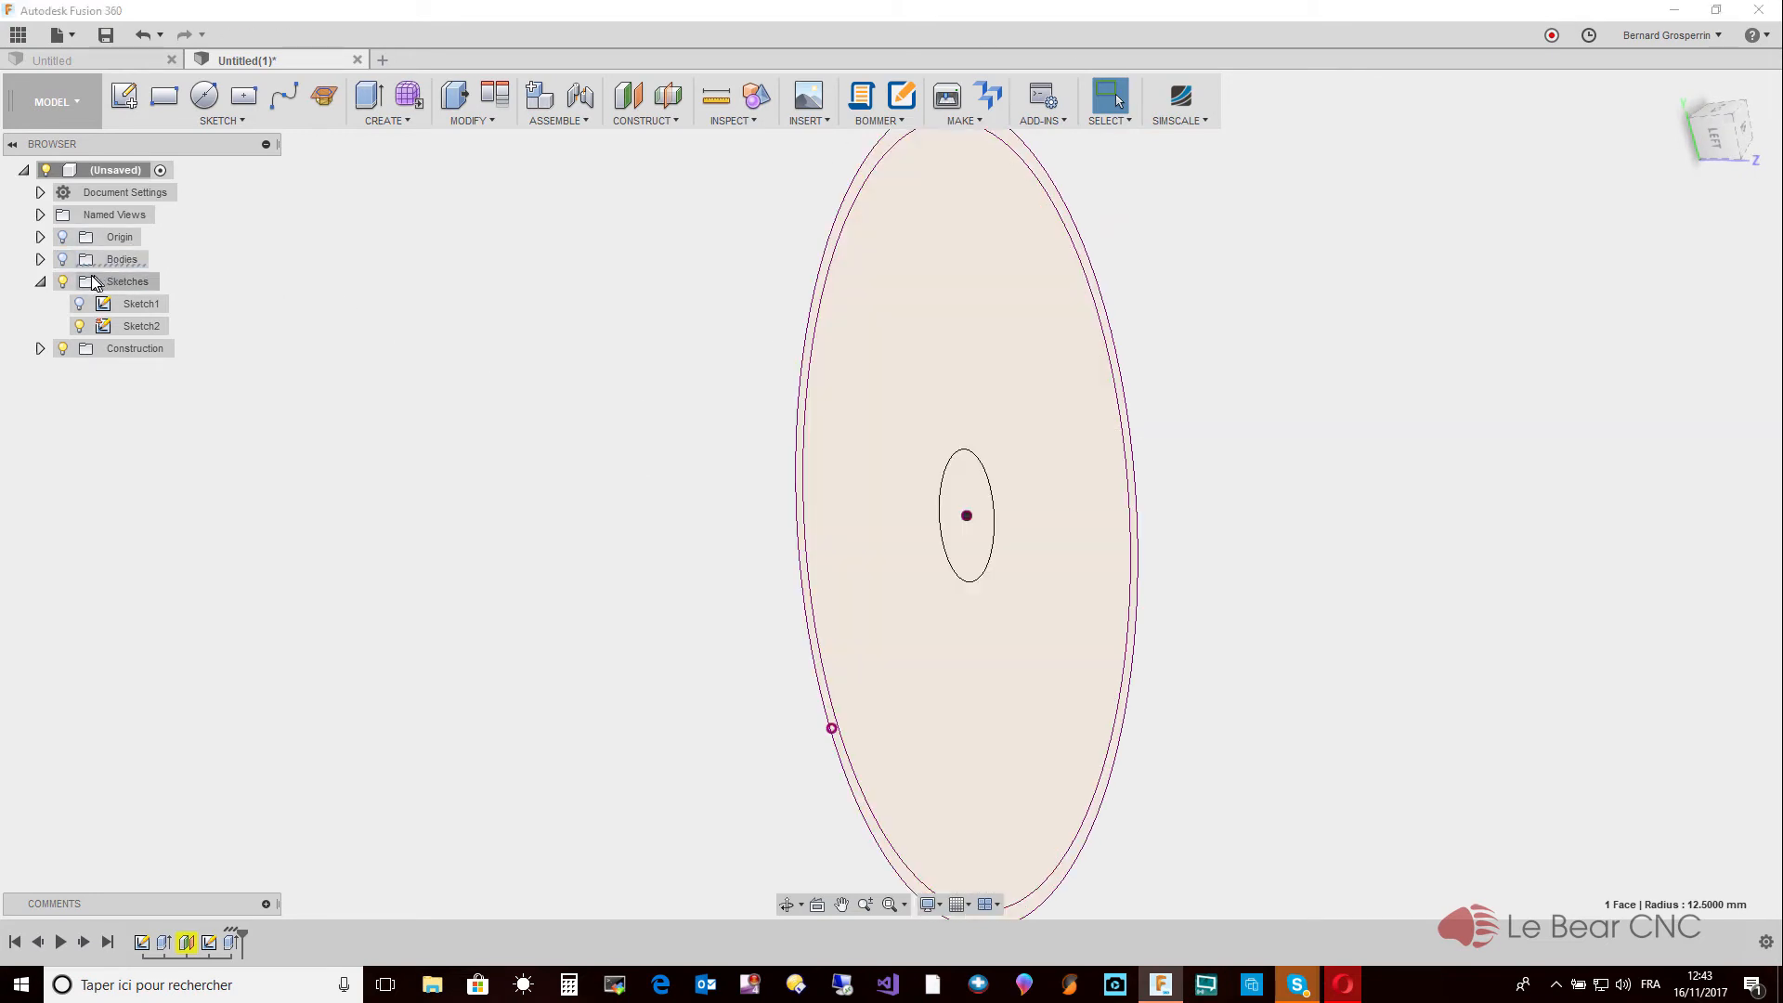
Extrude the central circle by -16 mm through the gear's opposite side as a Join, with the bodies shown again.
click(974, 563)
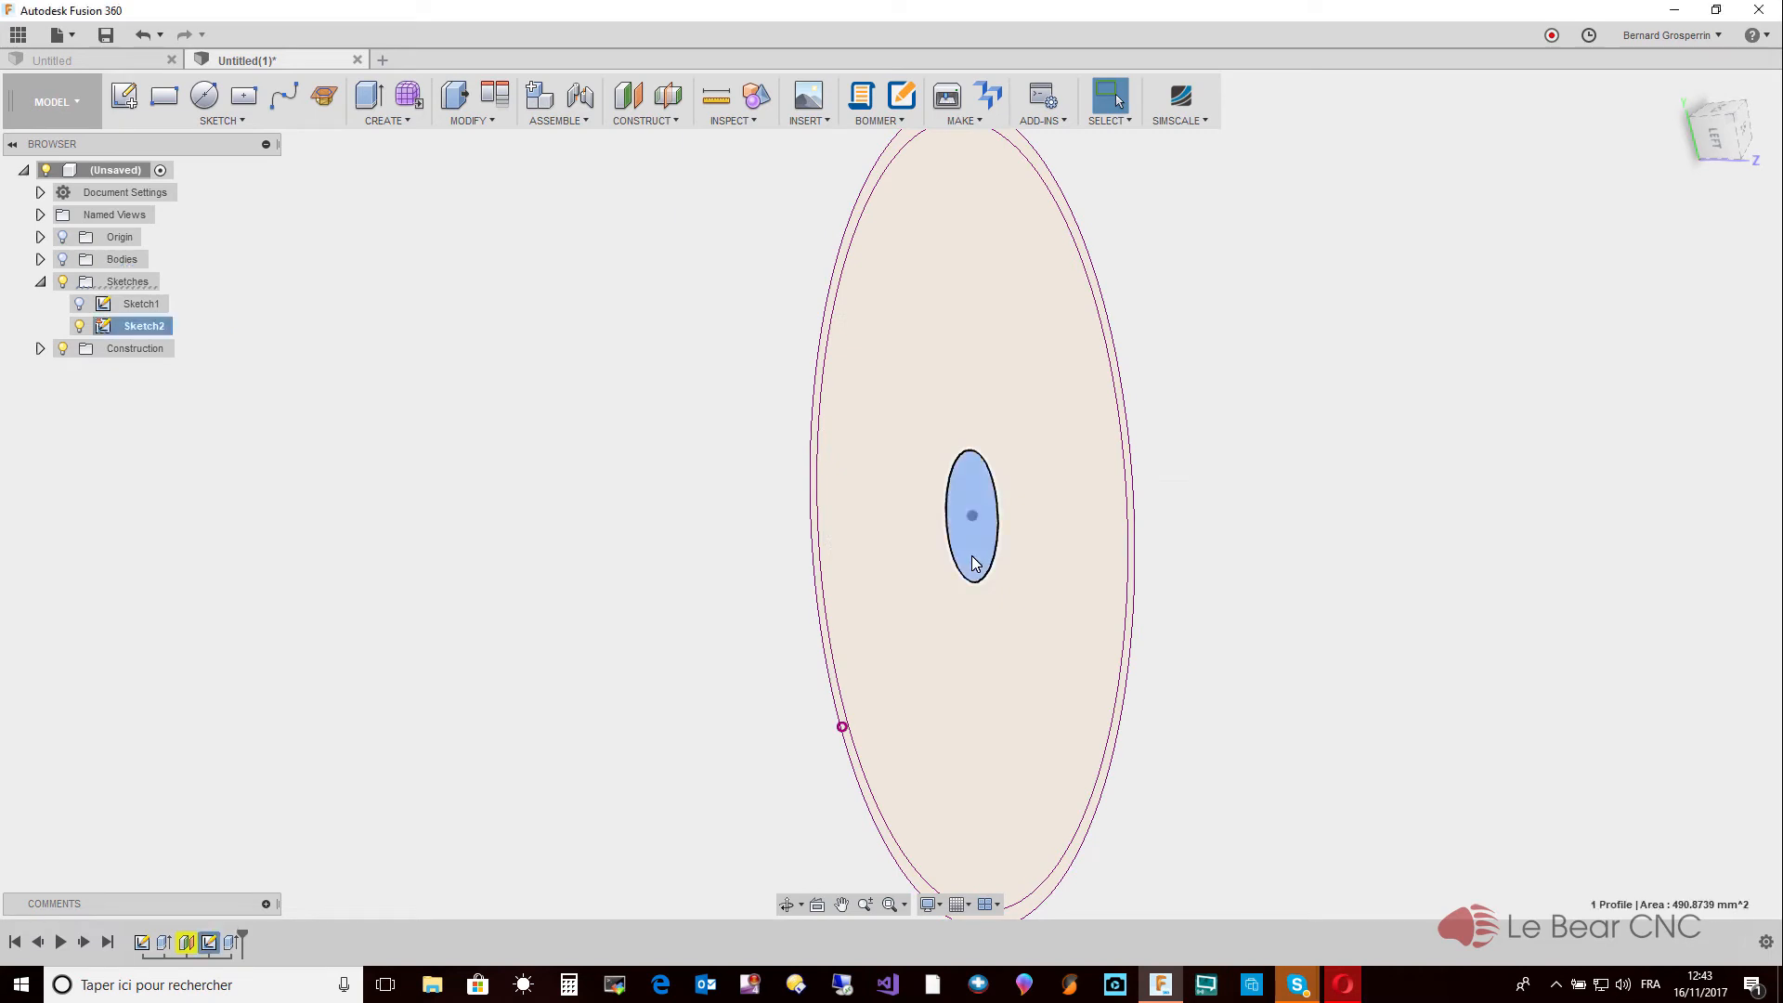
right_click(973, 563)
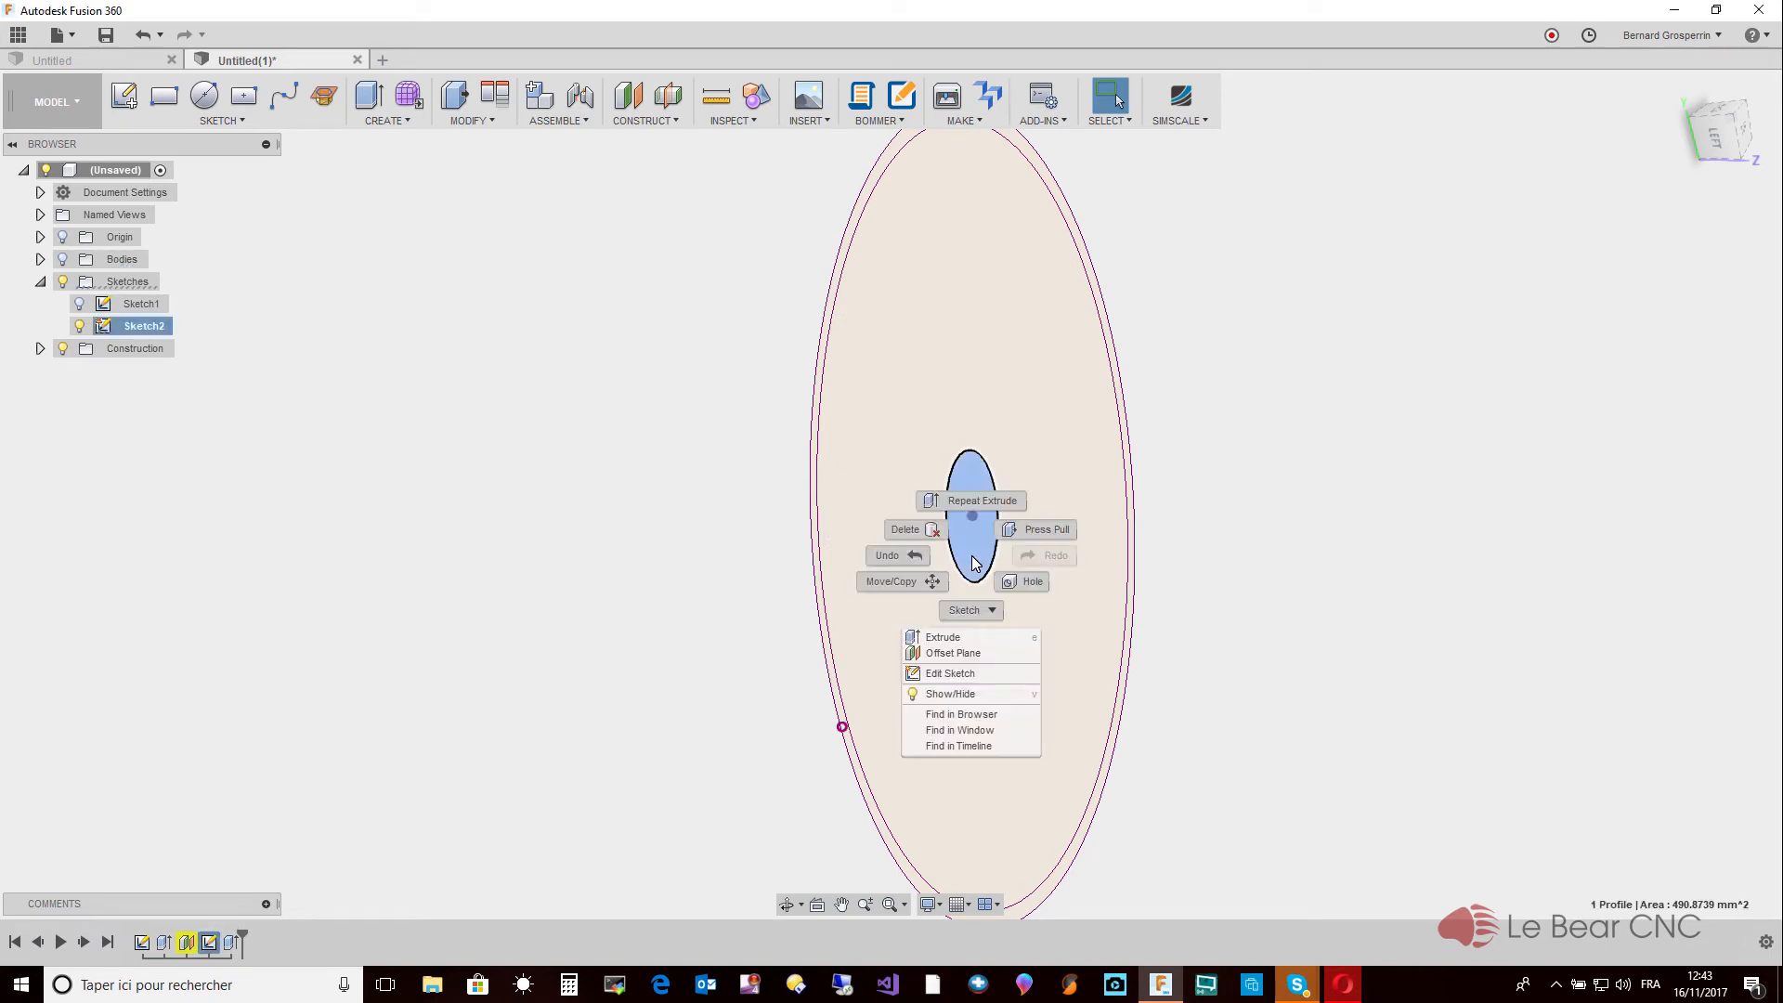
click(957, 634)
drag(989, 513, 968, 514)
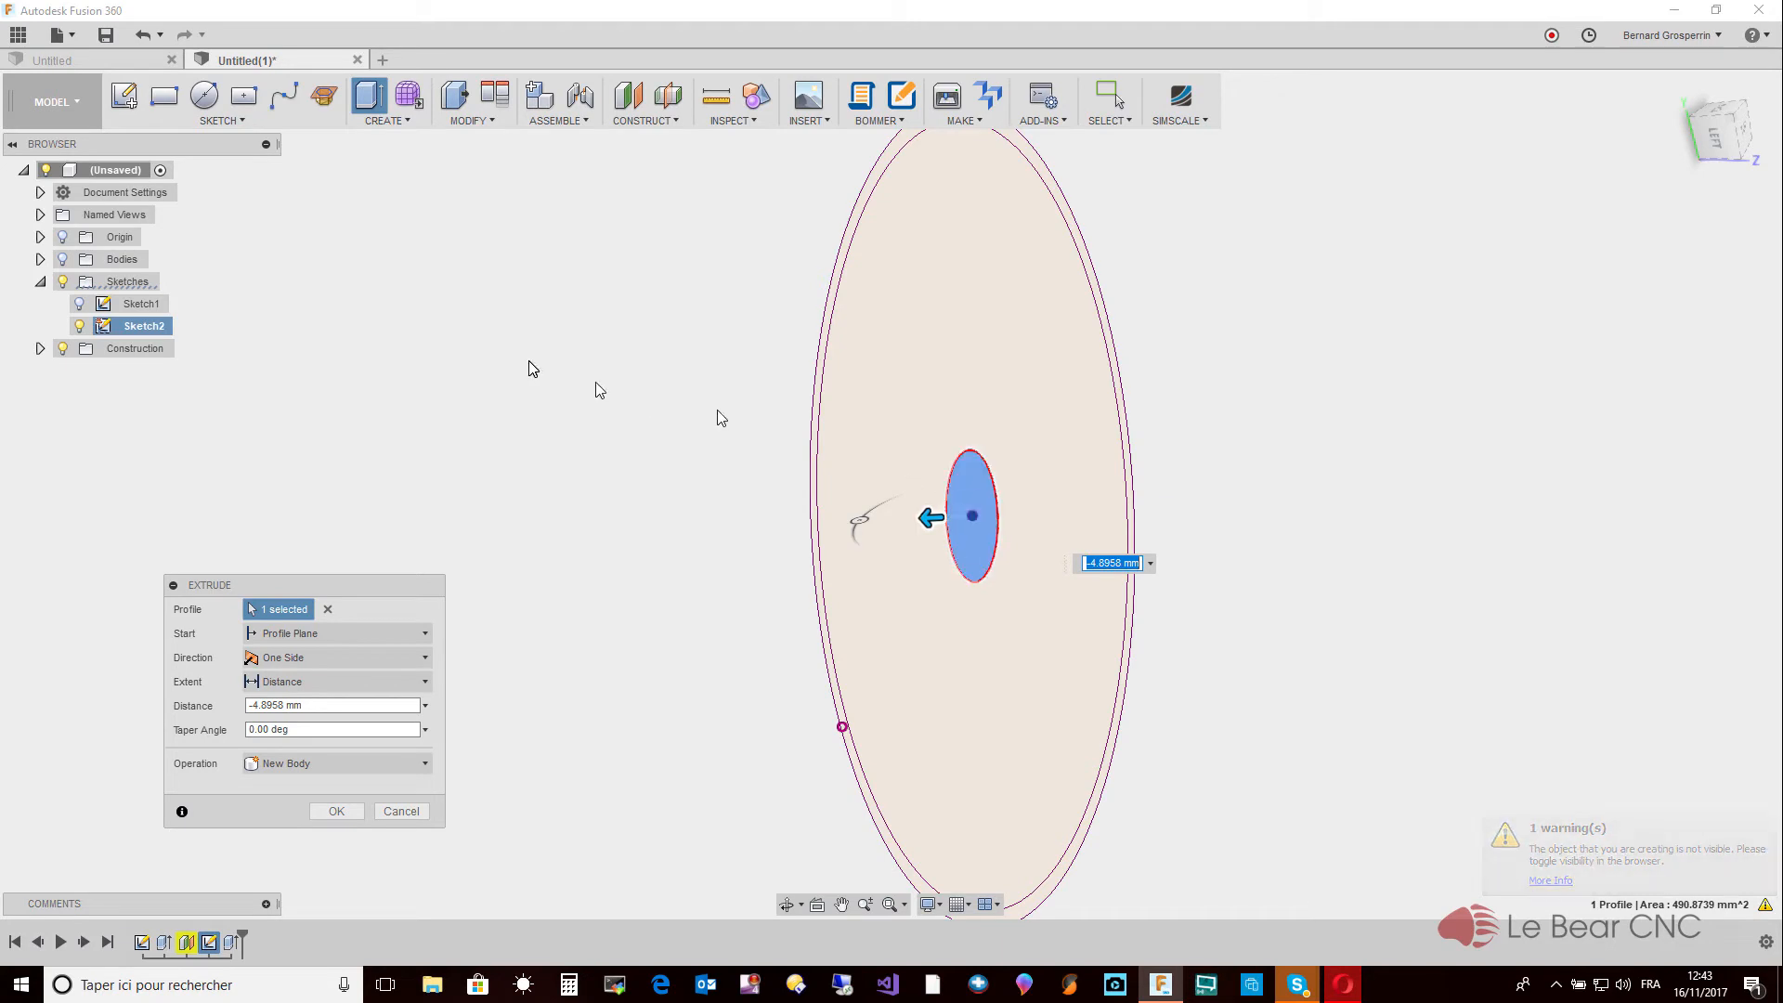
click(62, 260)
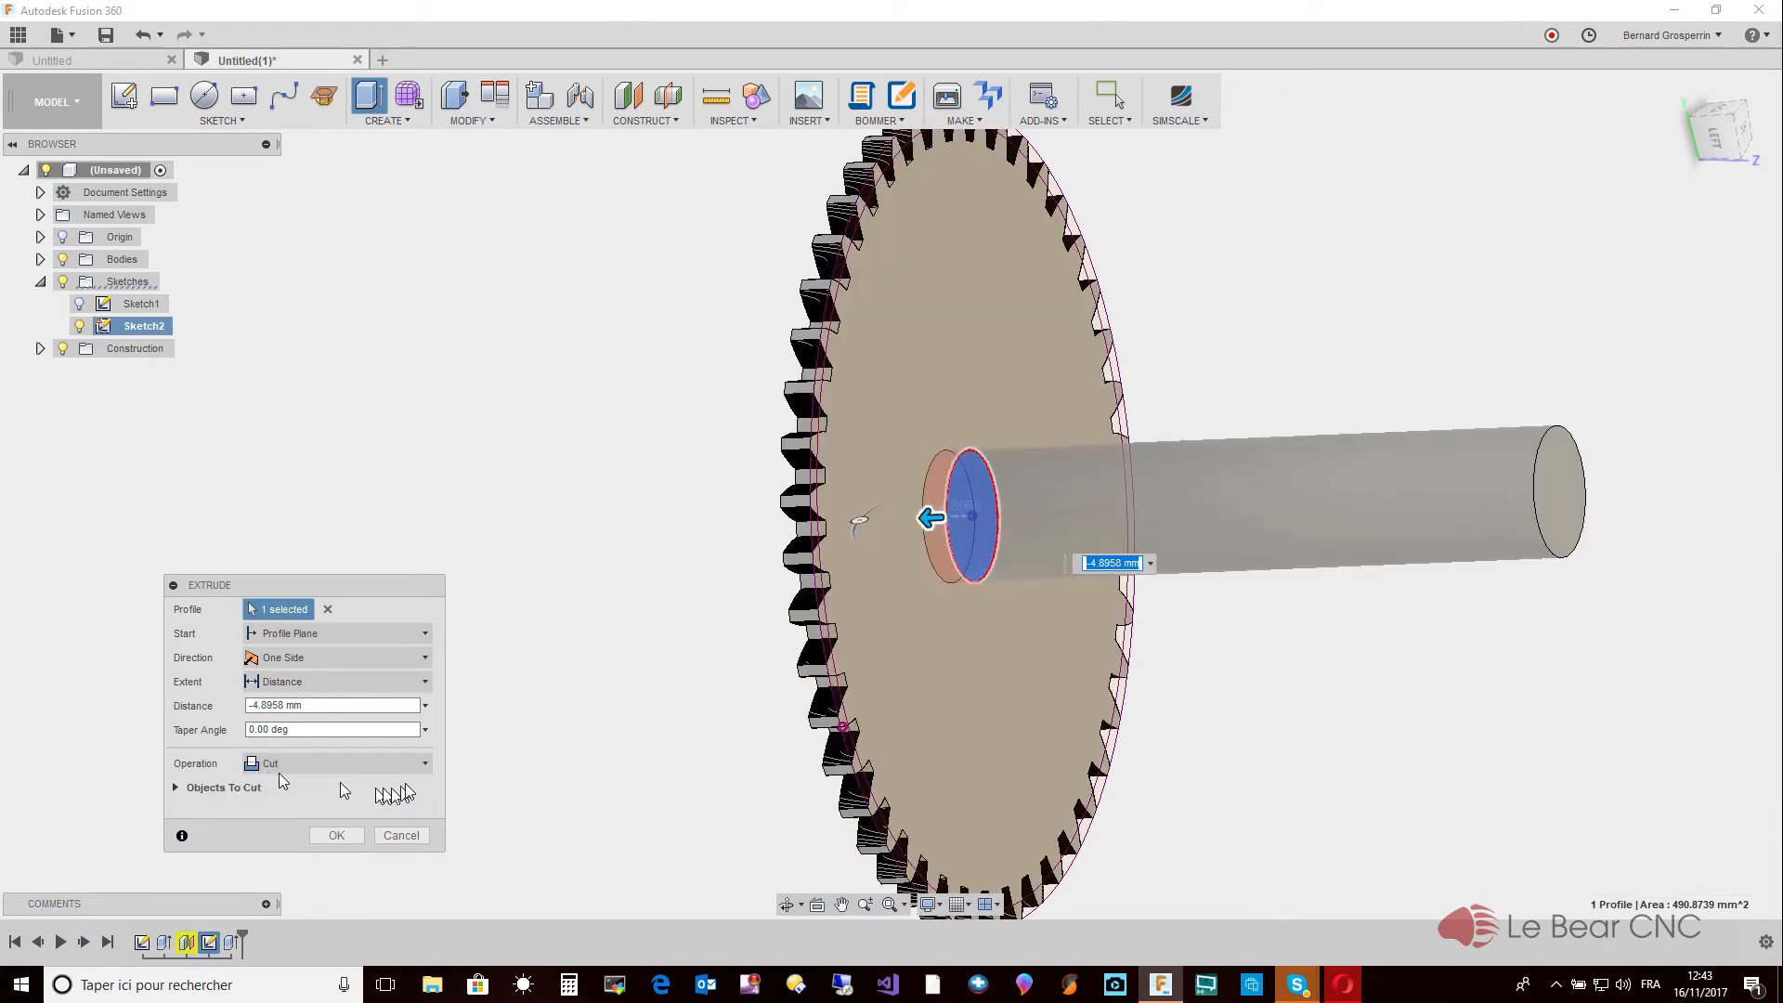
click(437, 767)
click(320, 788)
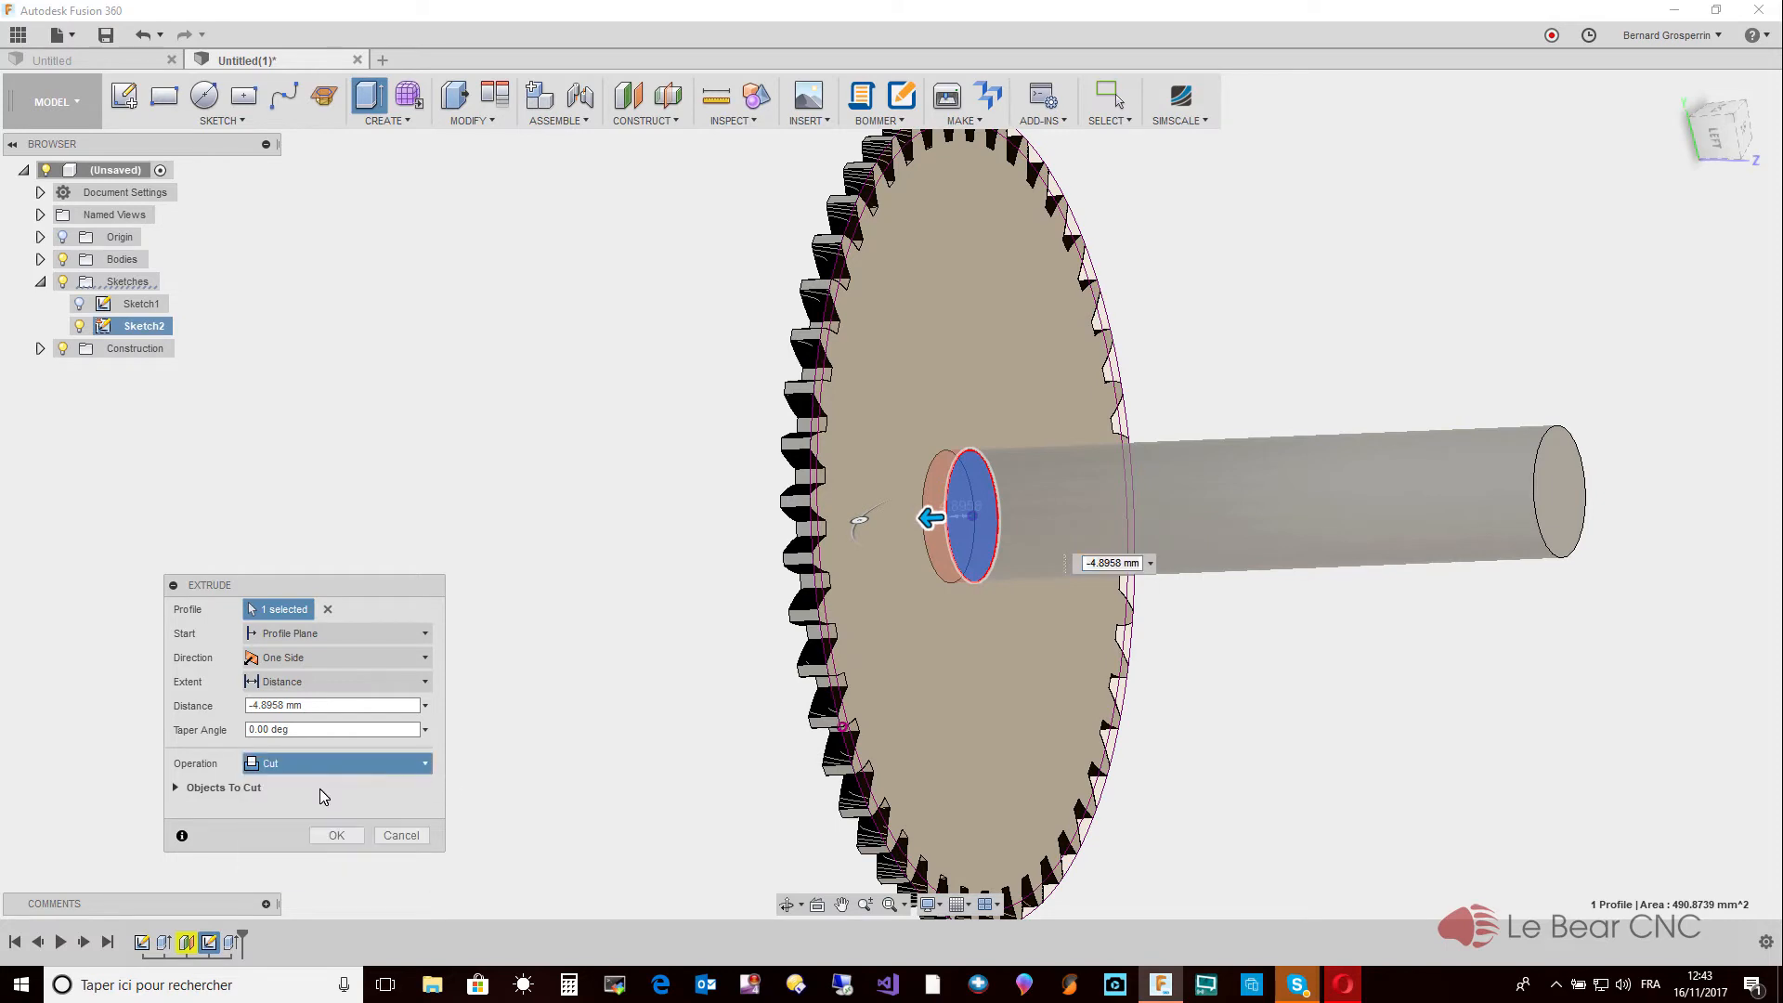
drag(929, 516, 810, 516)
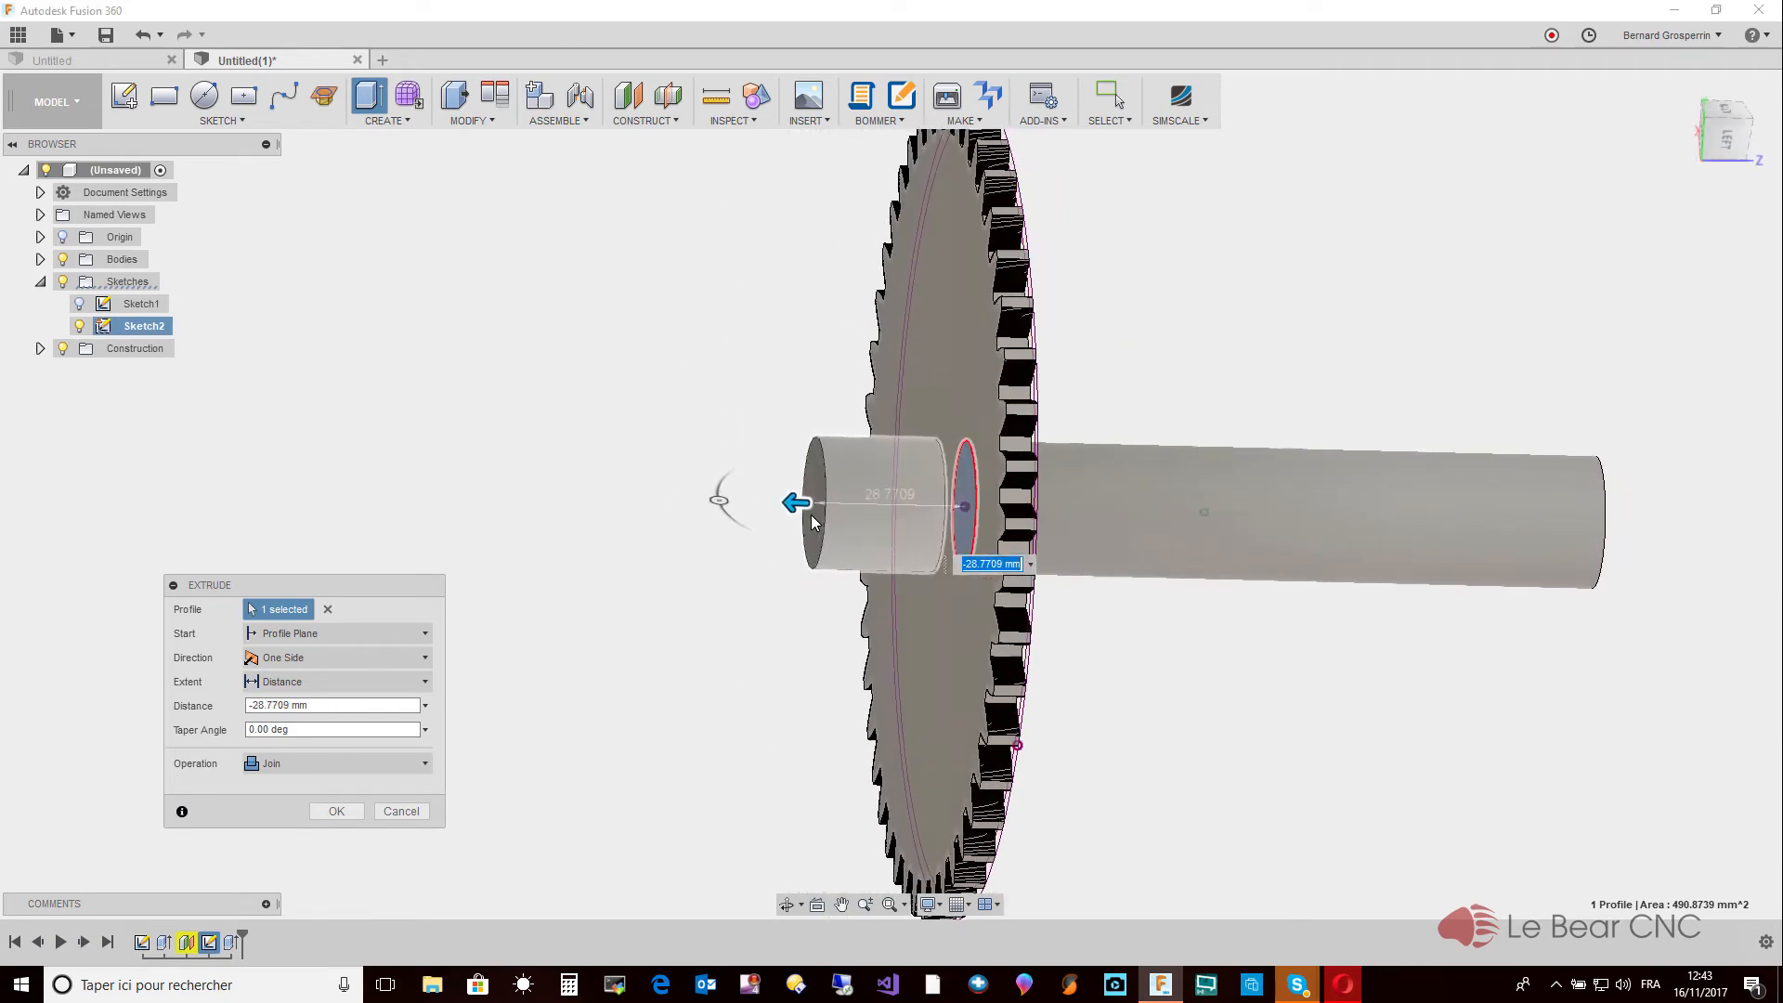
text(-6)
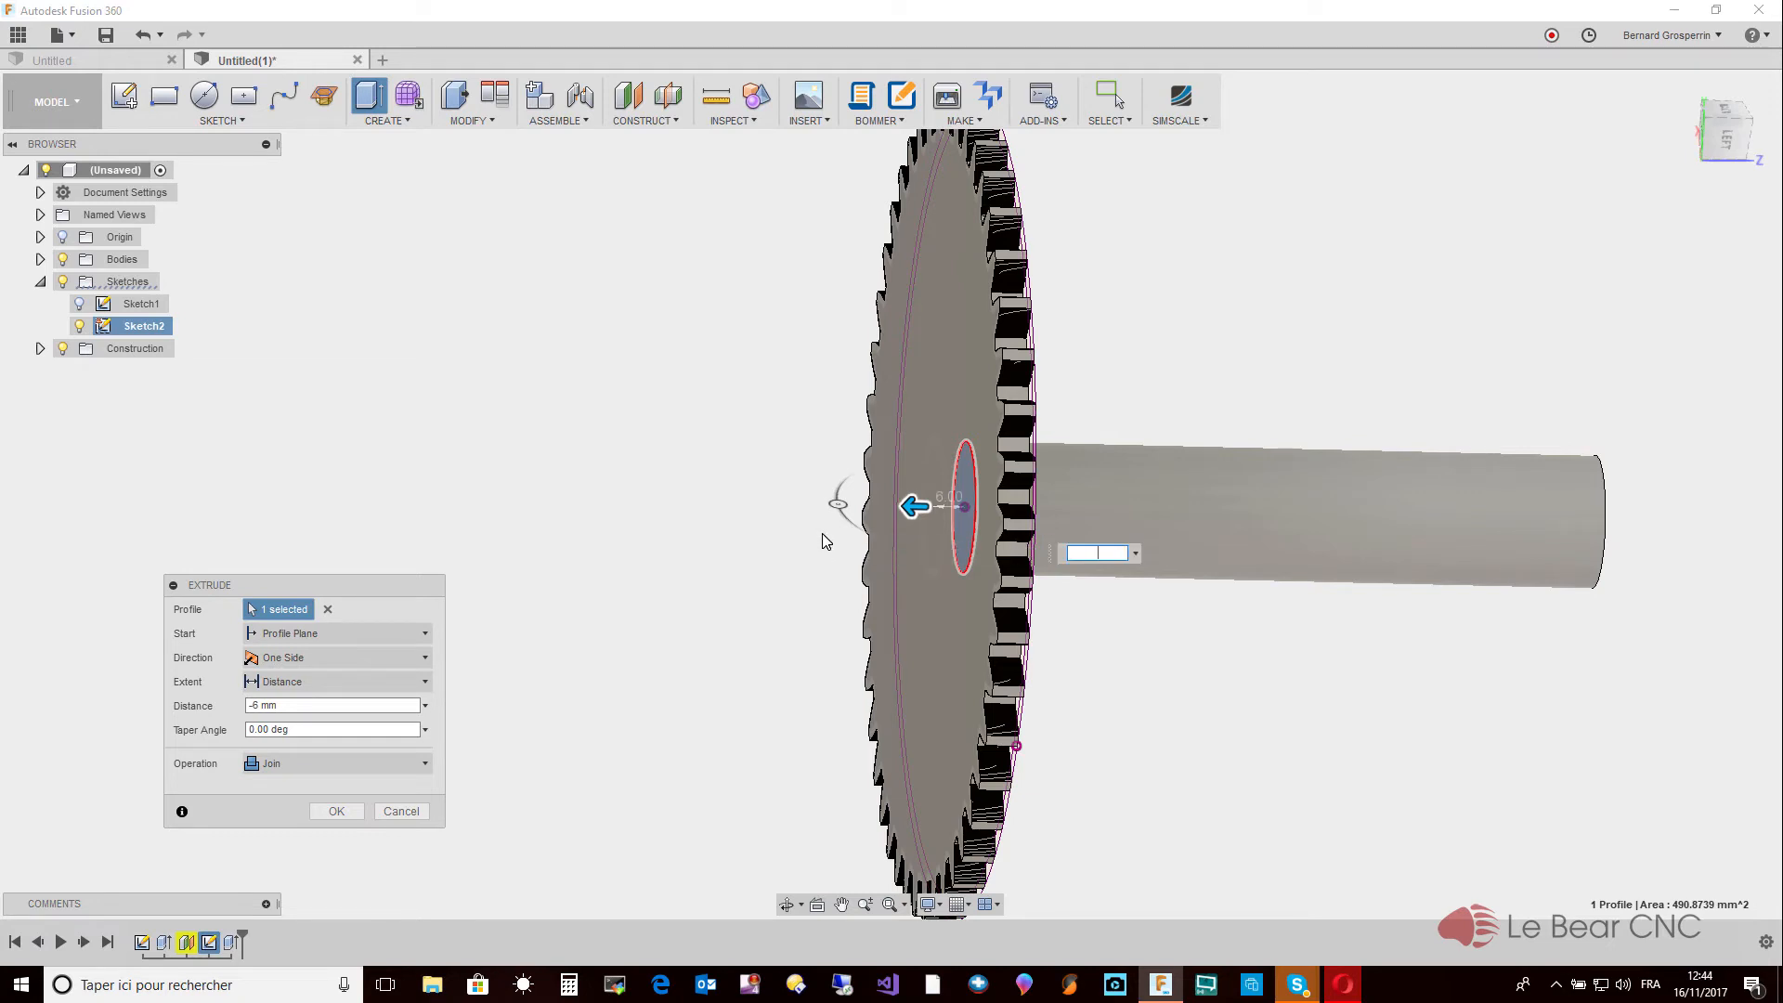
text(-12)
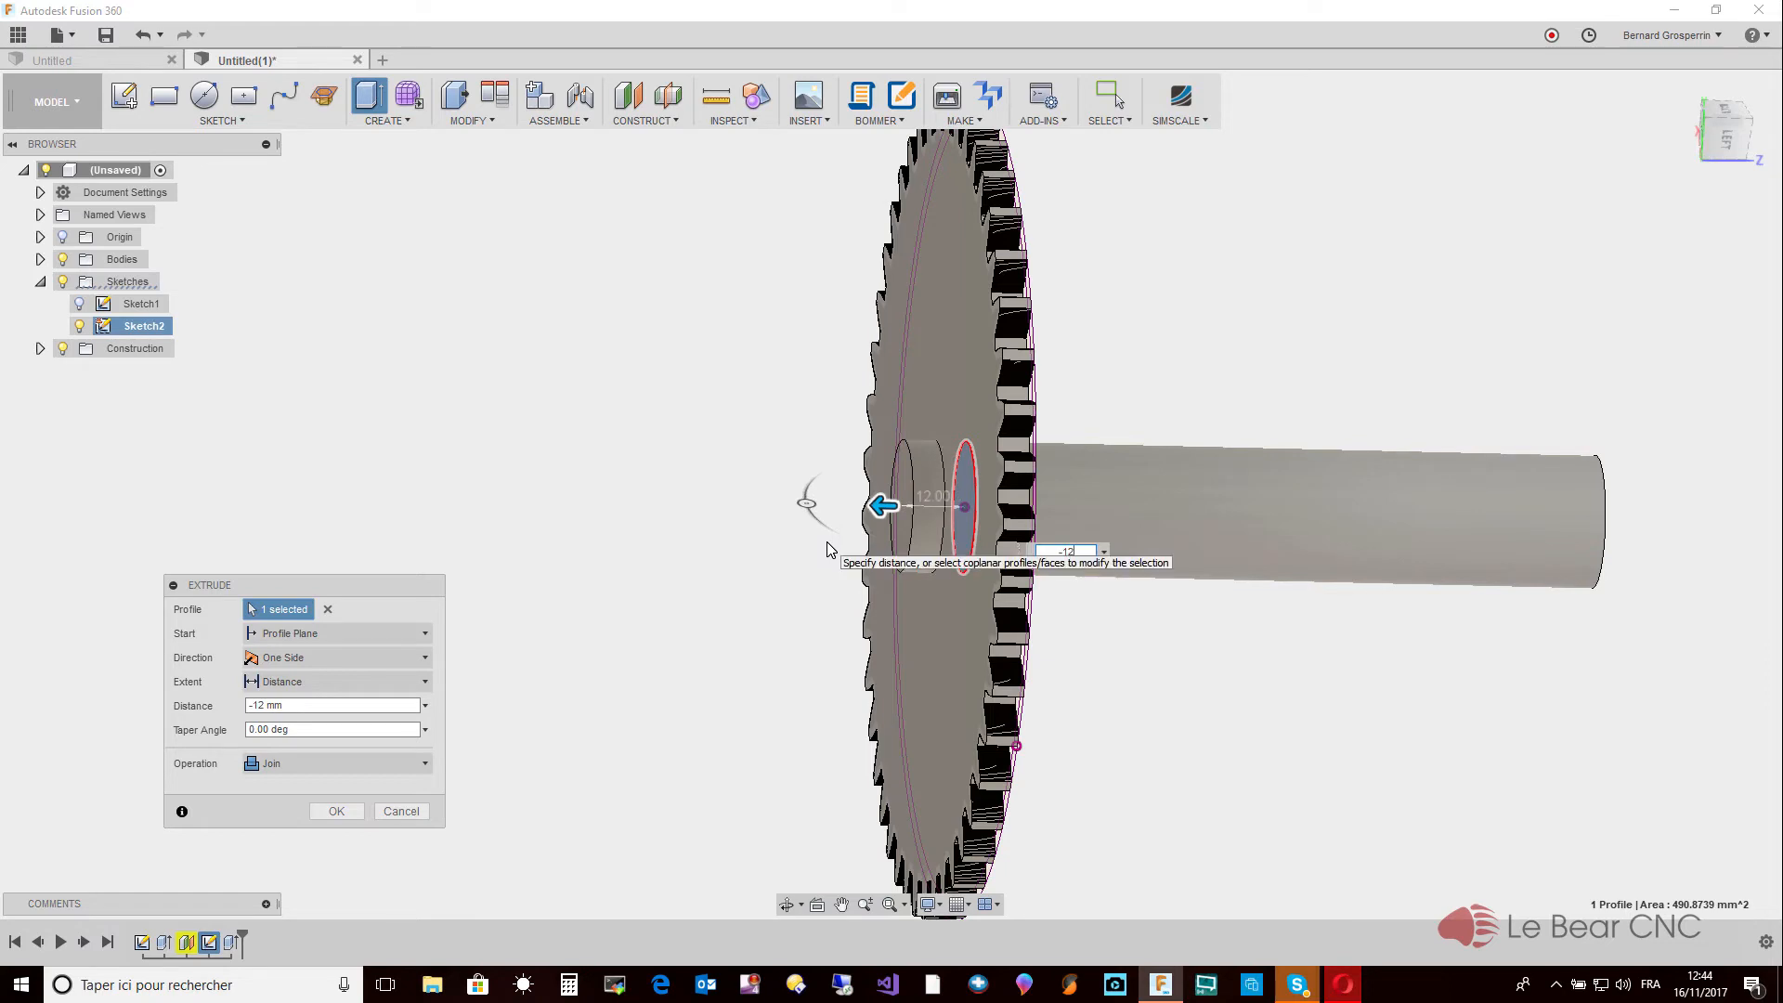
key(BackSpace)
text(6)
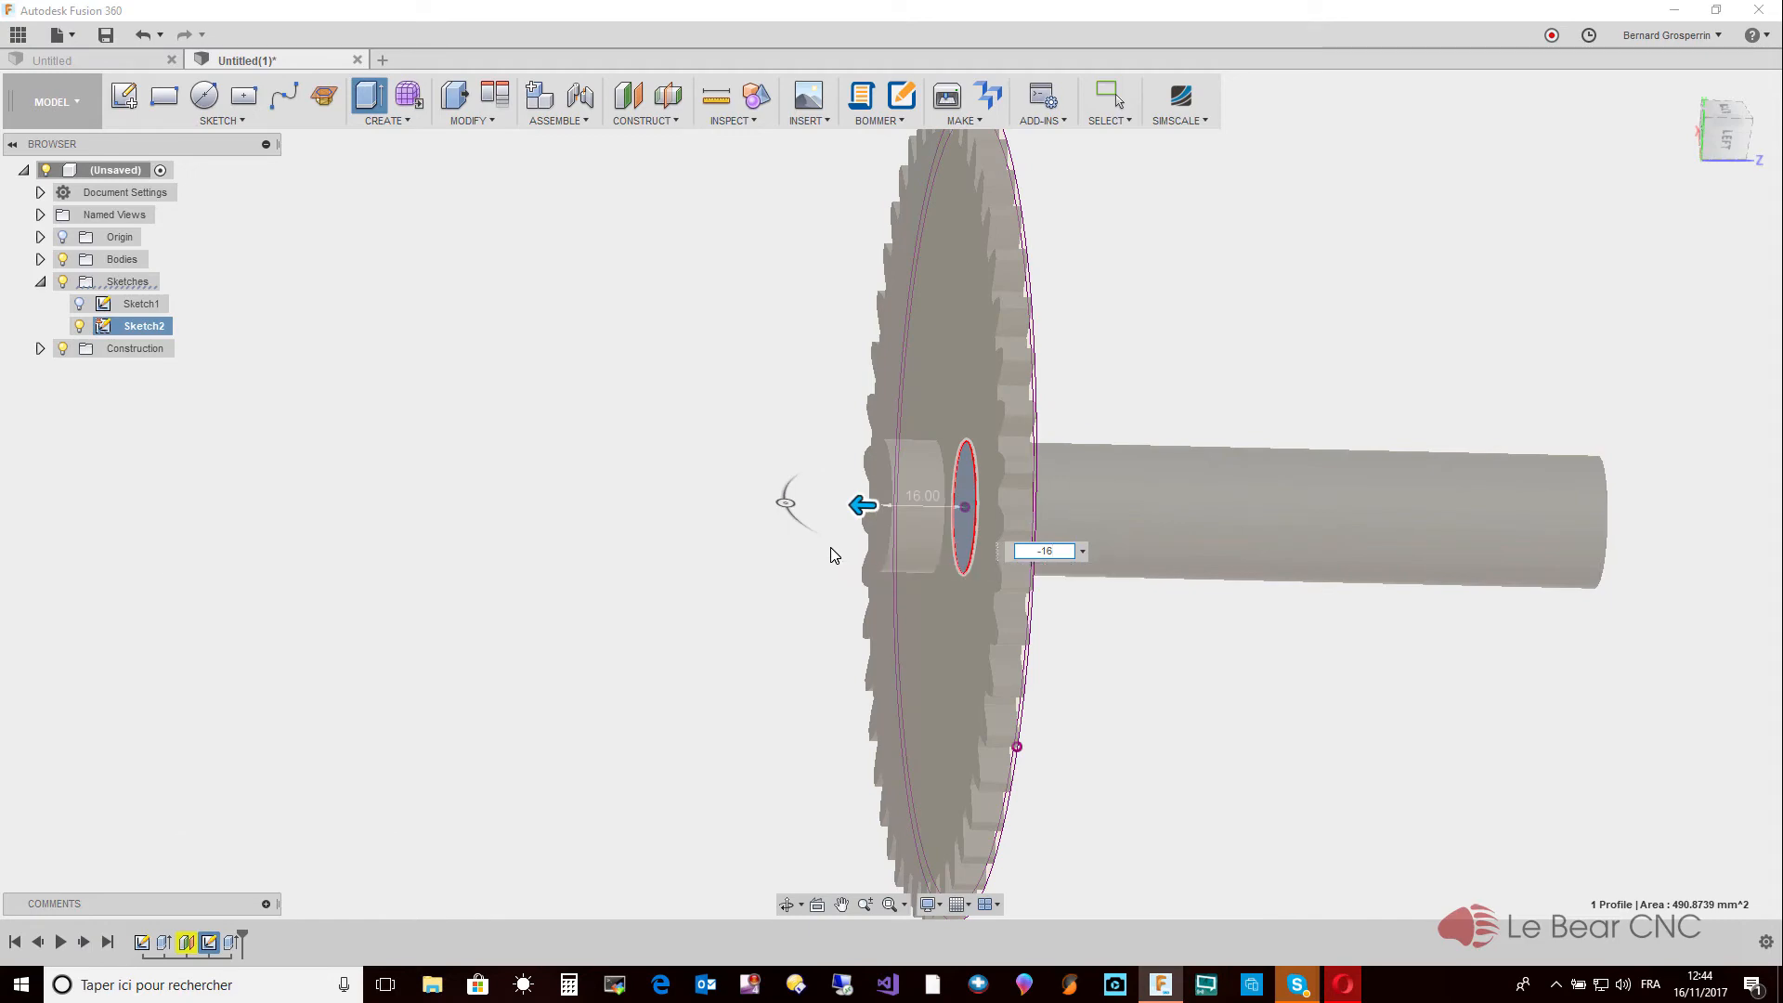
key(Return)
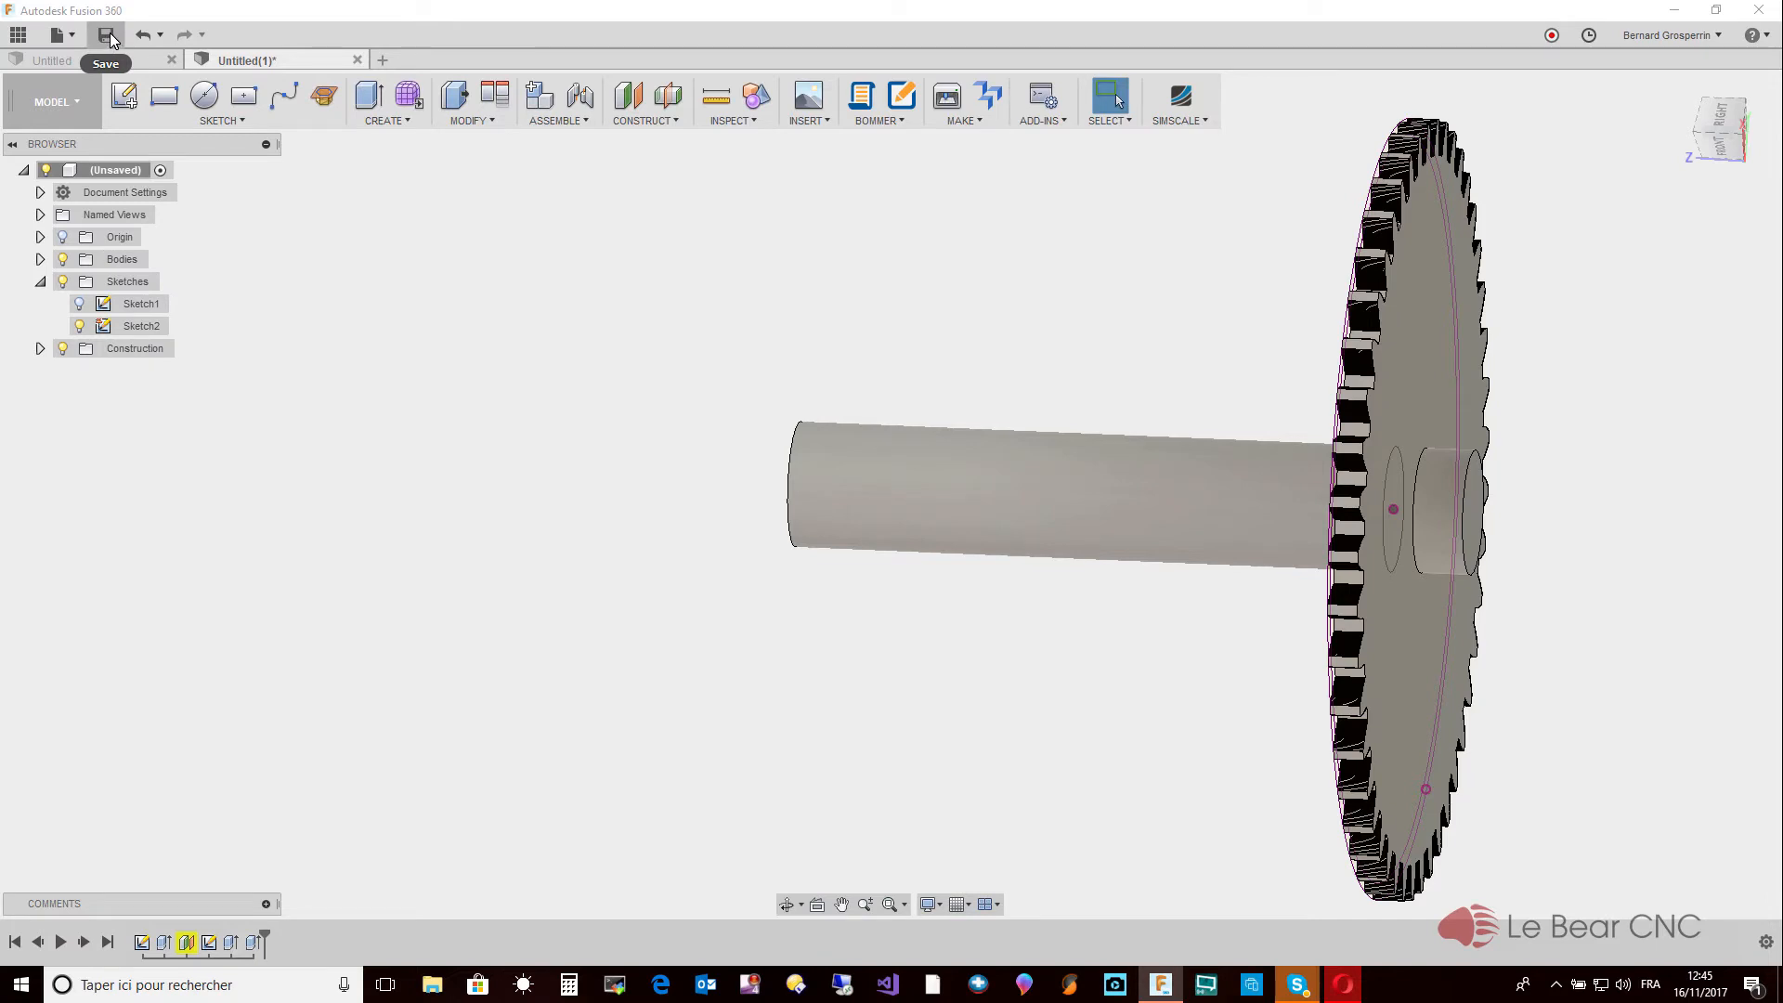
Start saving the design in Distribucoeur > master and enter "Engrenage 2 -" as the beginning of its name.
click(63, 35)
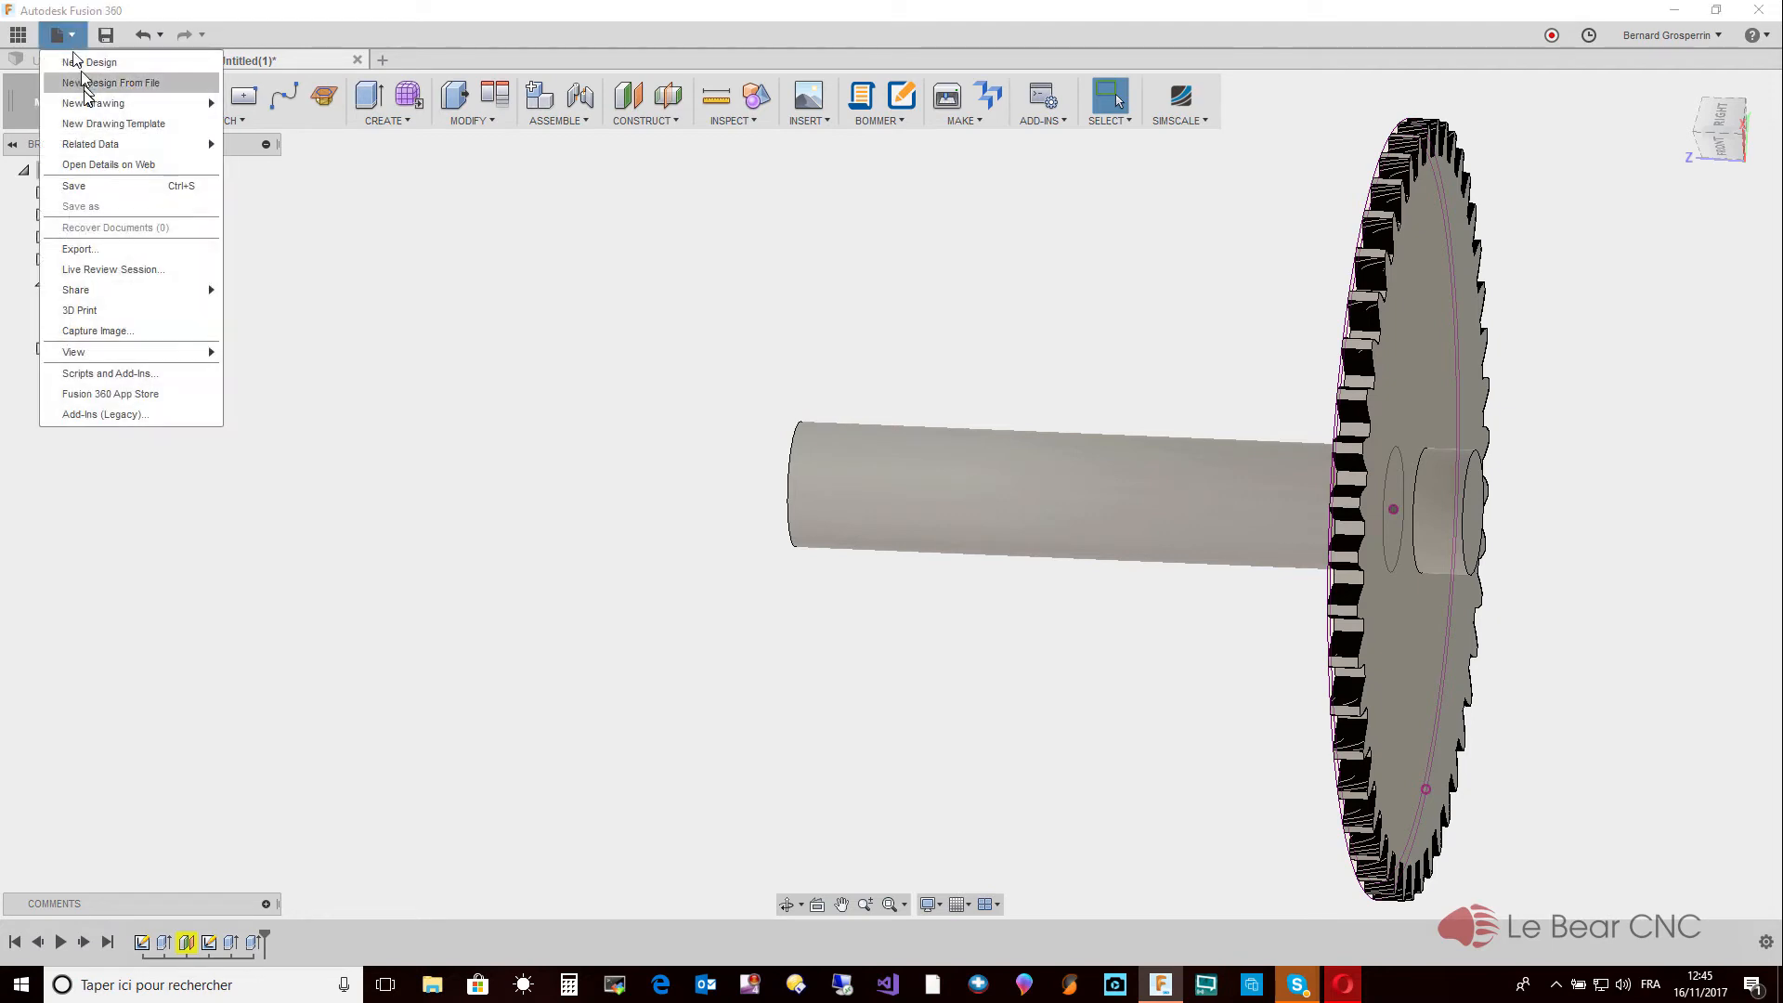
click(85, 186)
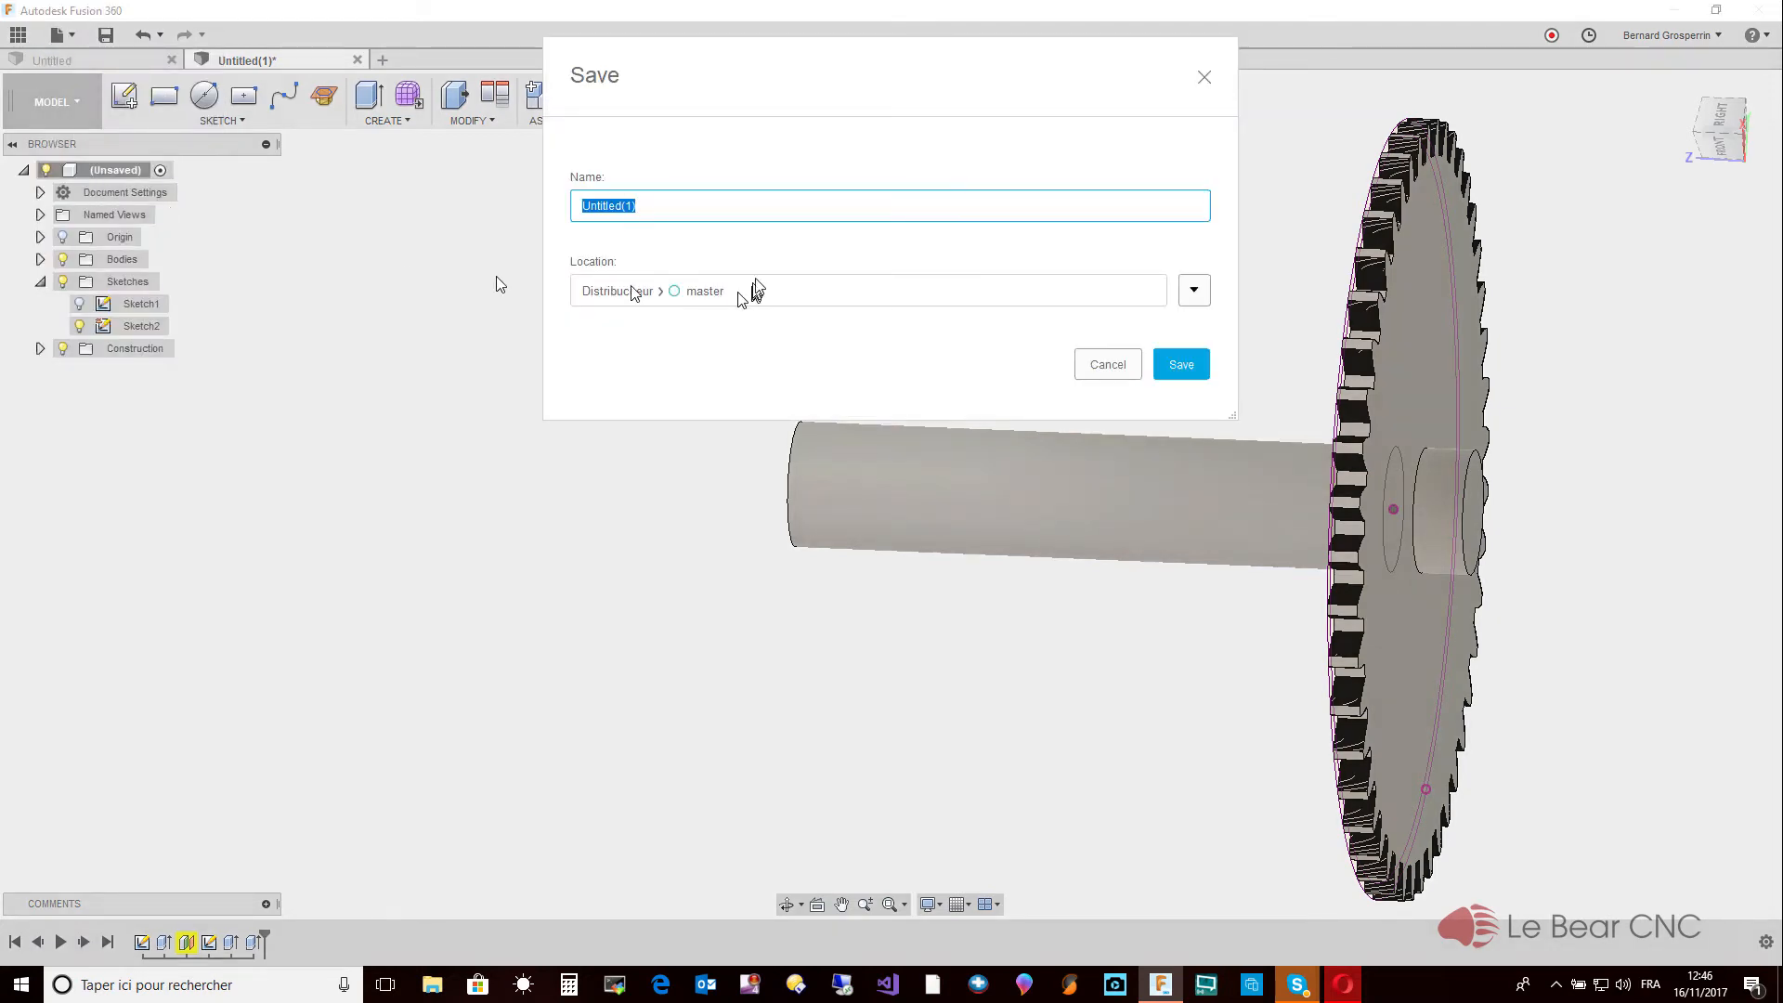
click(712, 212)
drag(711, 212, 546, 208)
text(Engr)
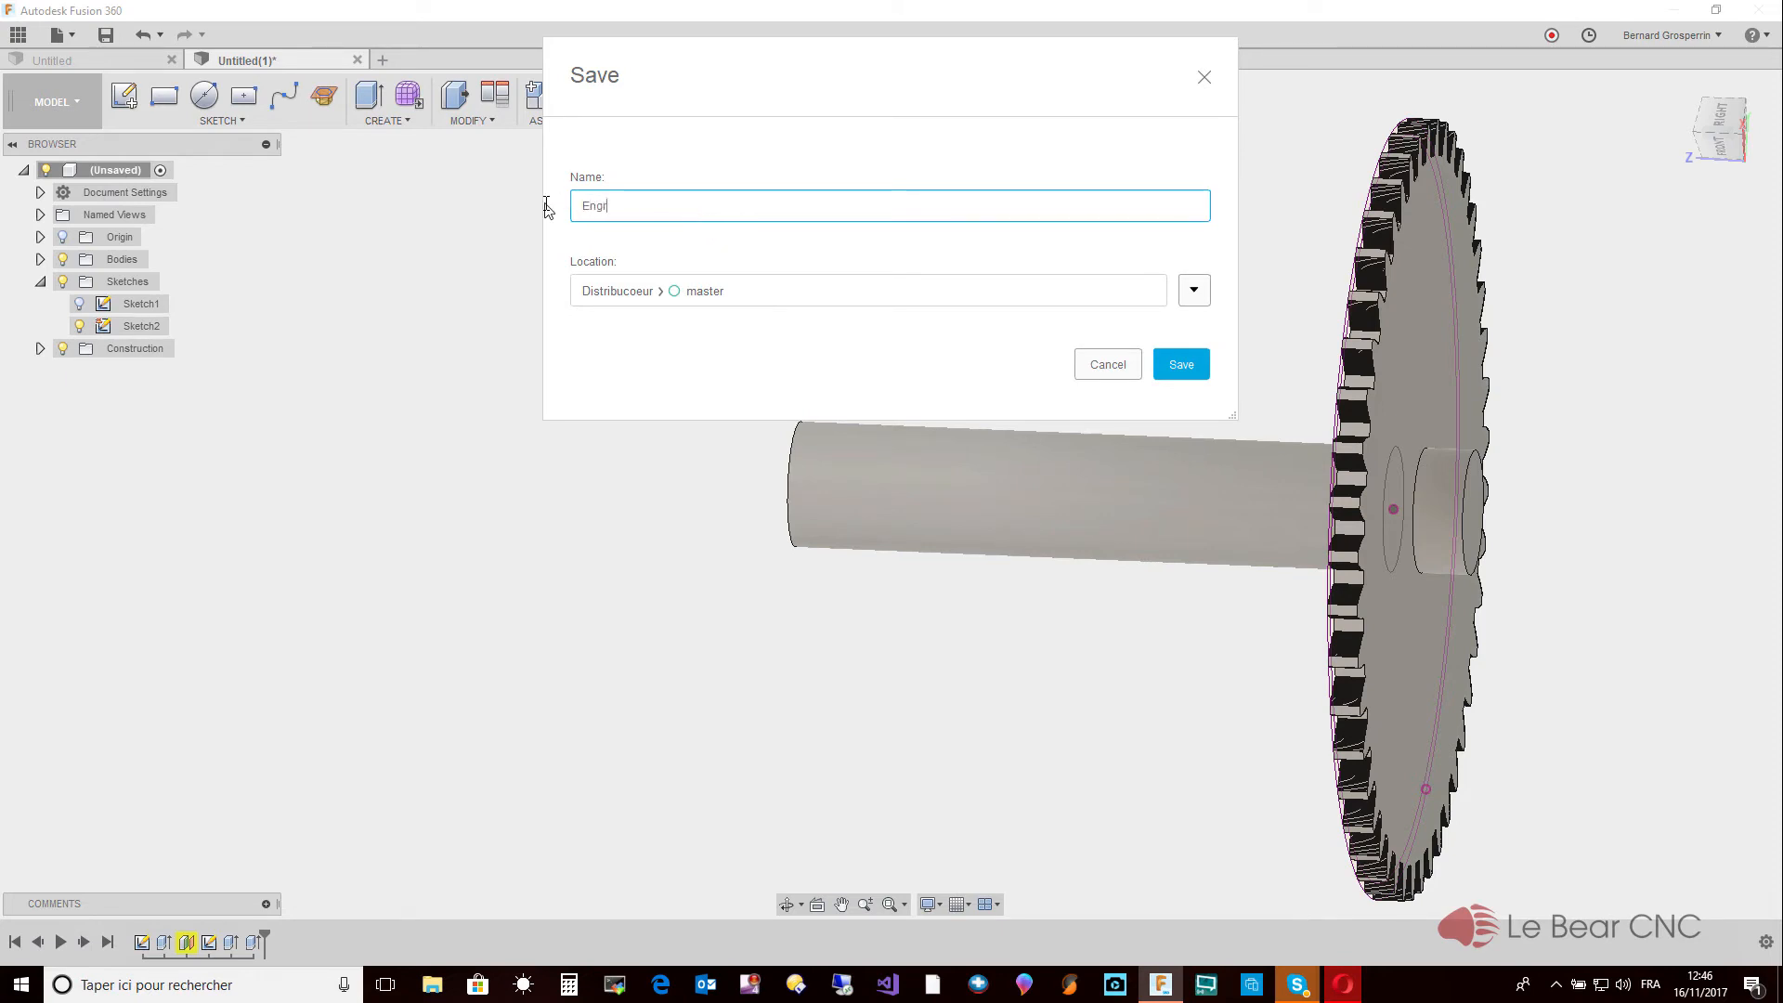
text(enage 2 -)
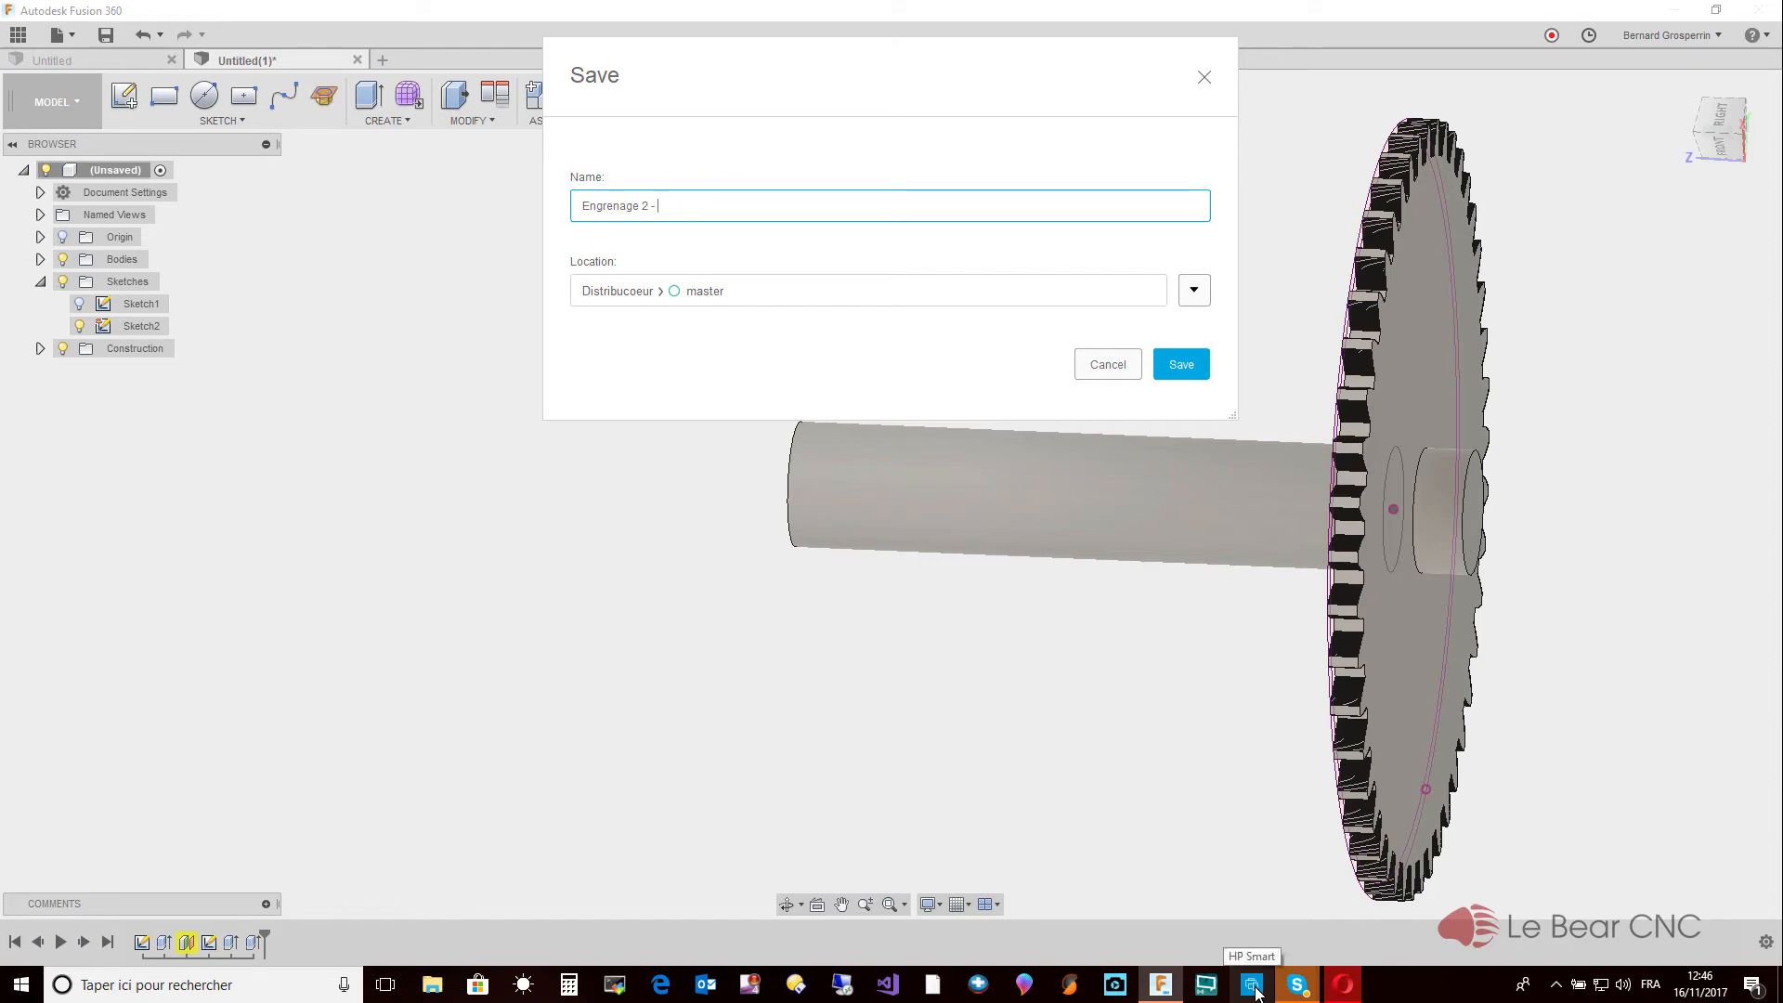
Switch to Gear Generator, select gear #1 to check its number of teeth, and return to Fusion 360.
click(1354, 994)
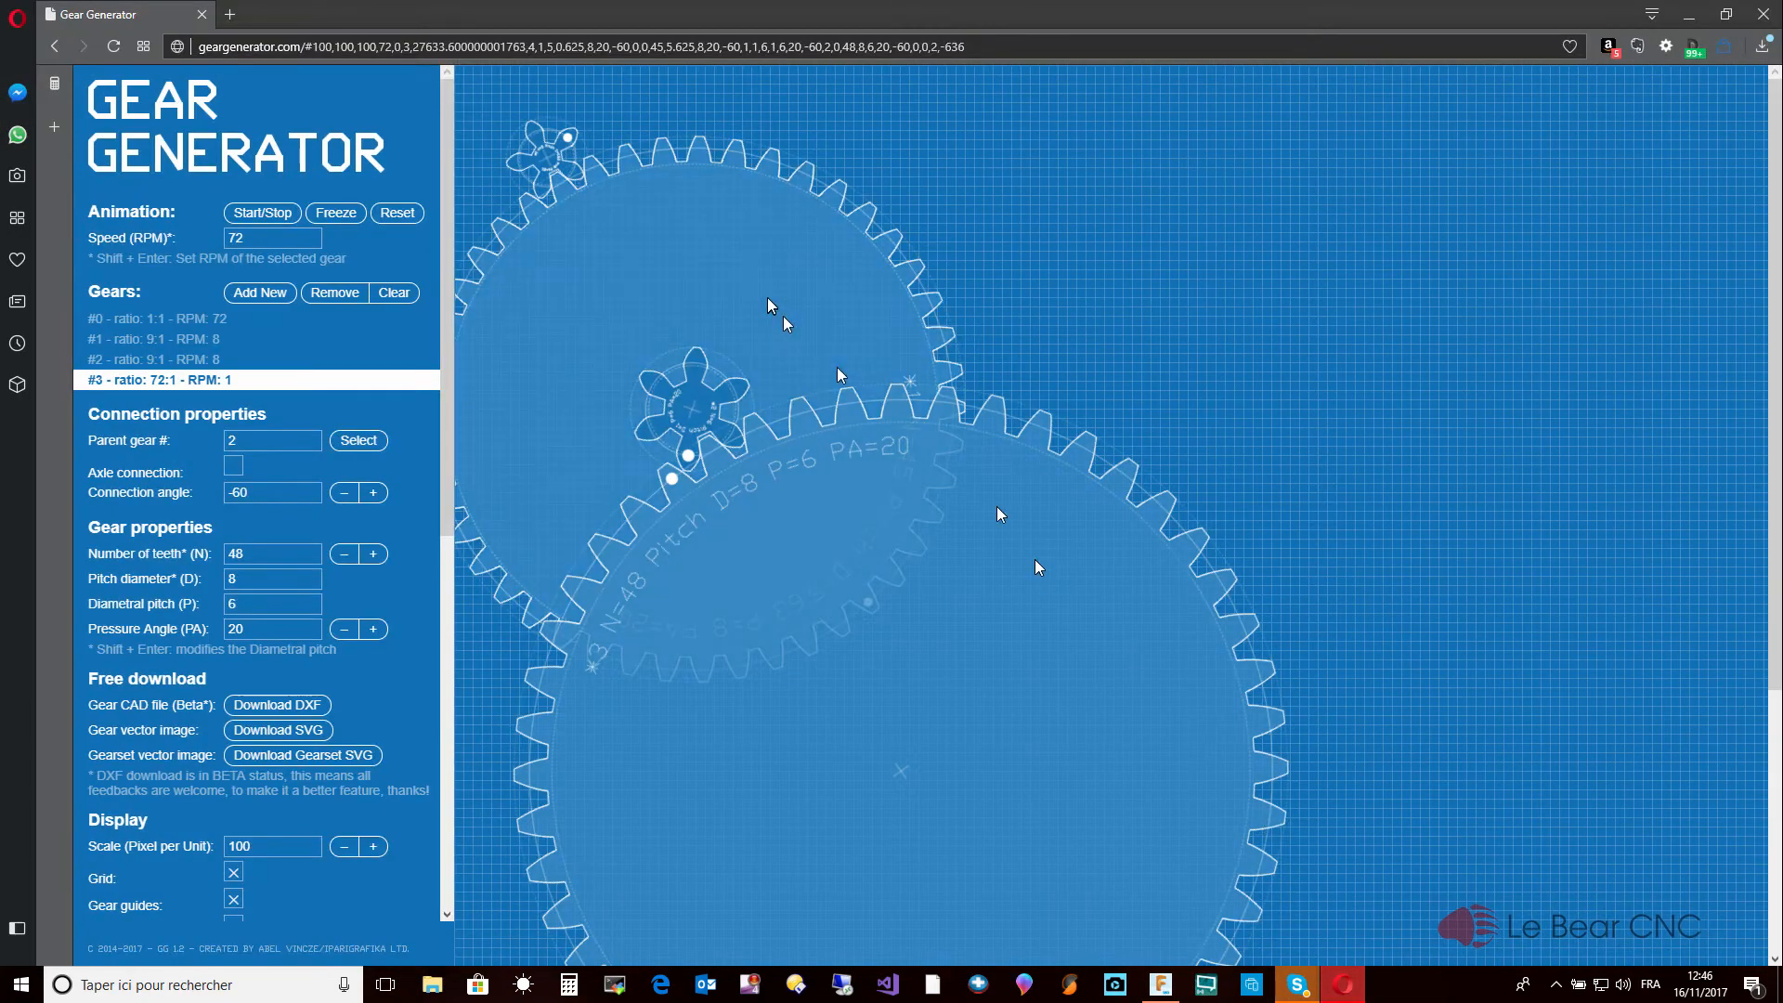
click(690, 229)
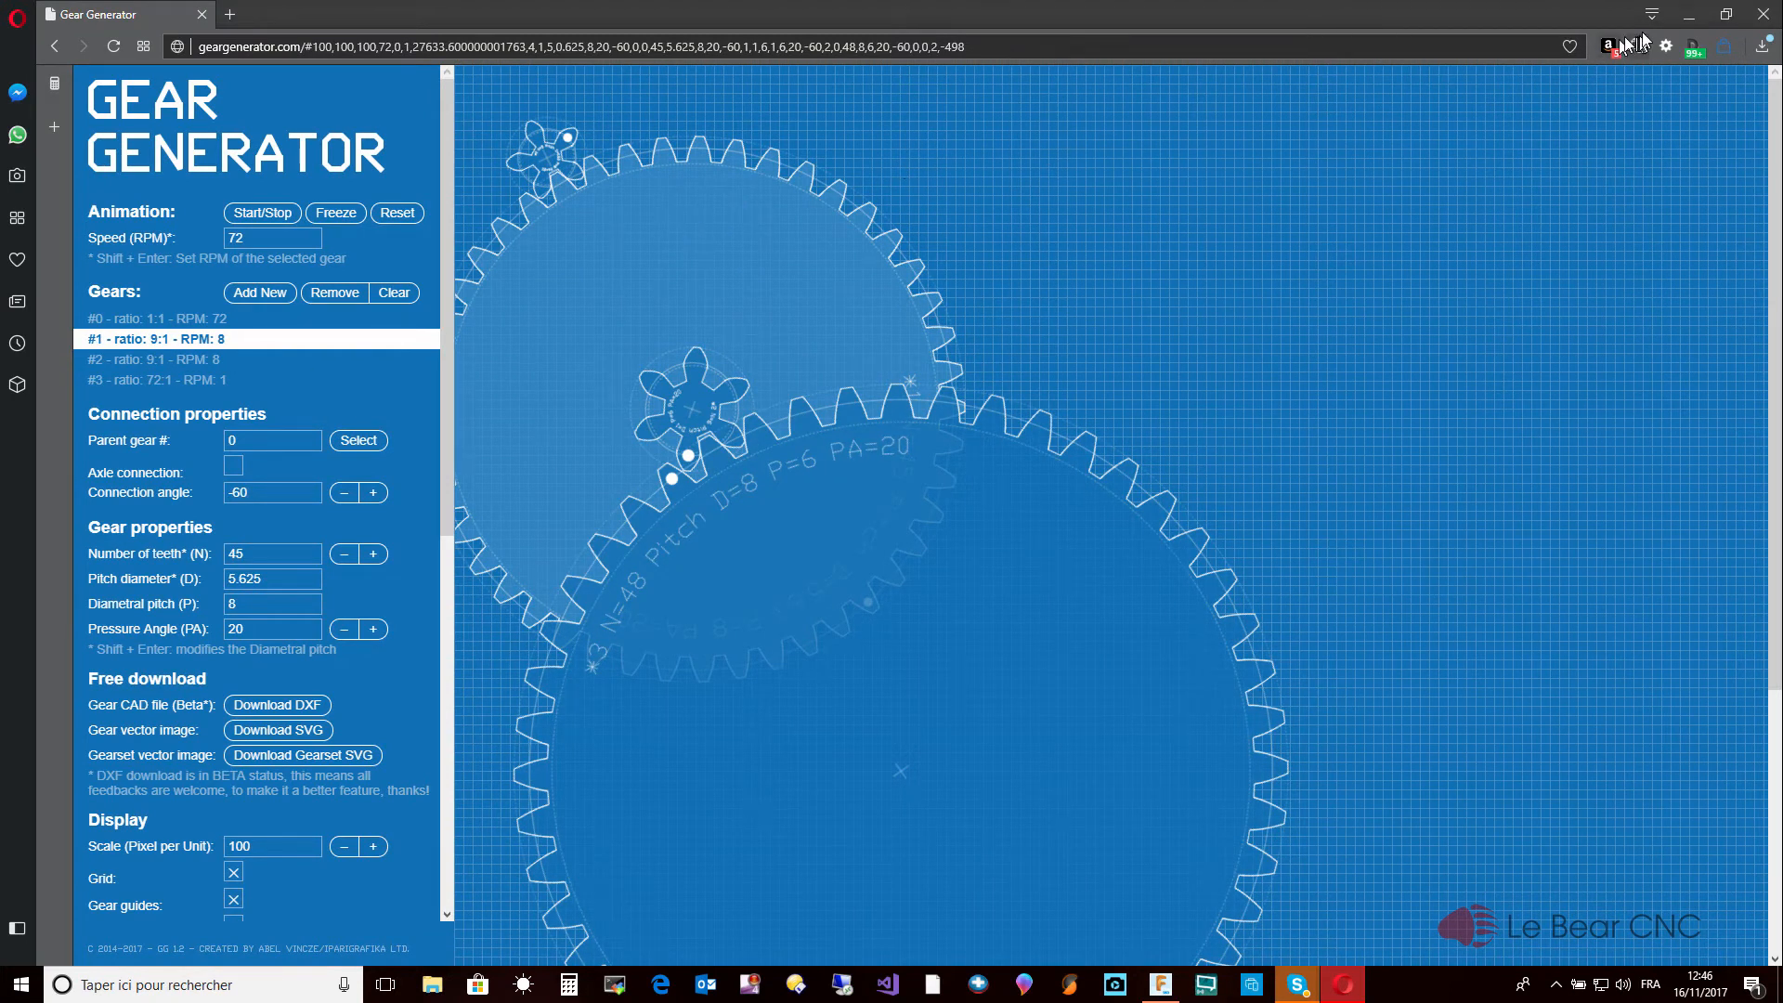
click(1690, 13)
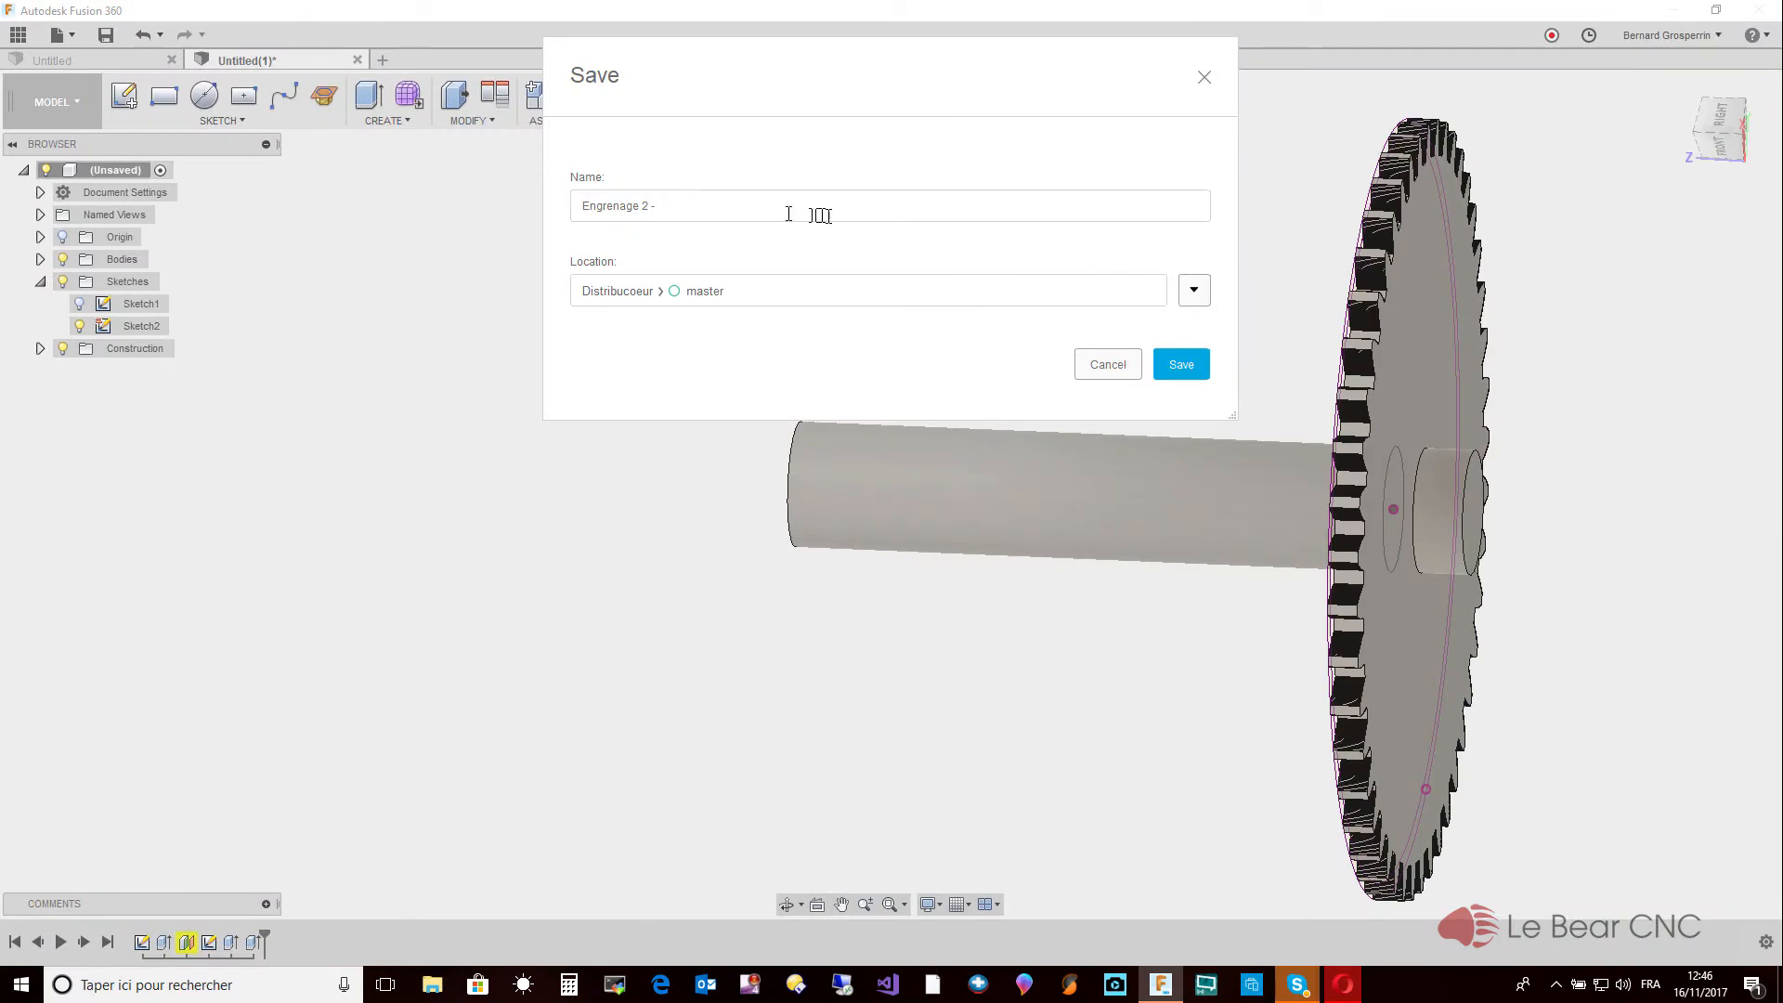
Complete the design's name as "Engrenage 2 - 45 dents - 6 mm" and save it in Distribucoeur > master.
click(748, 206)
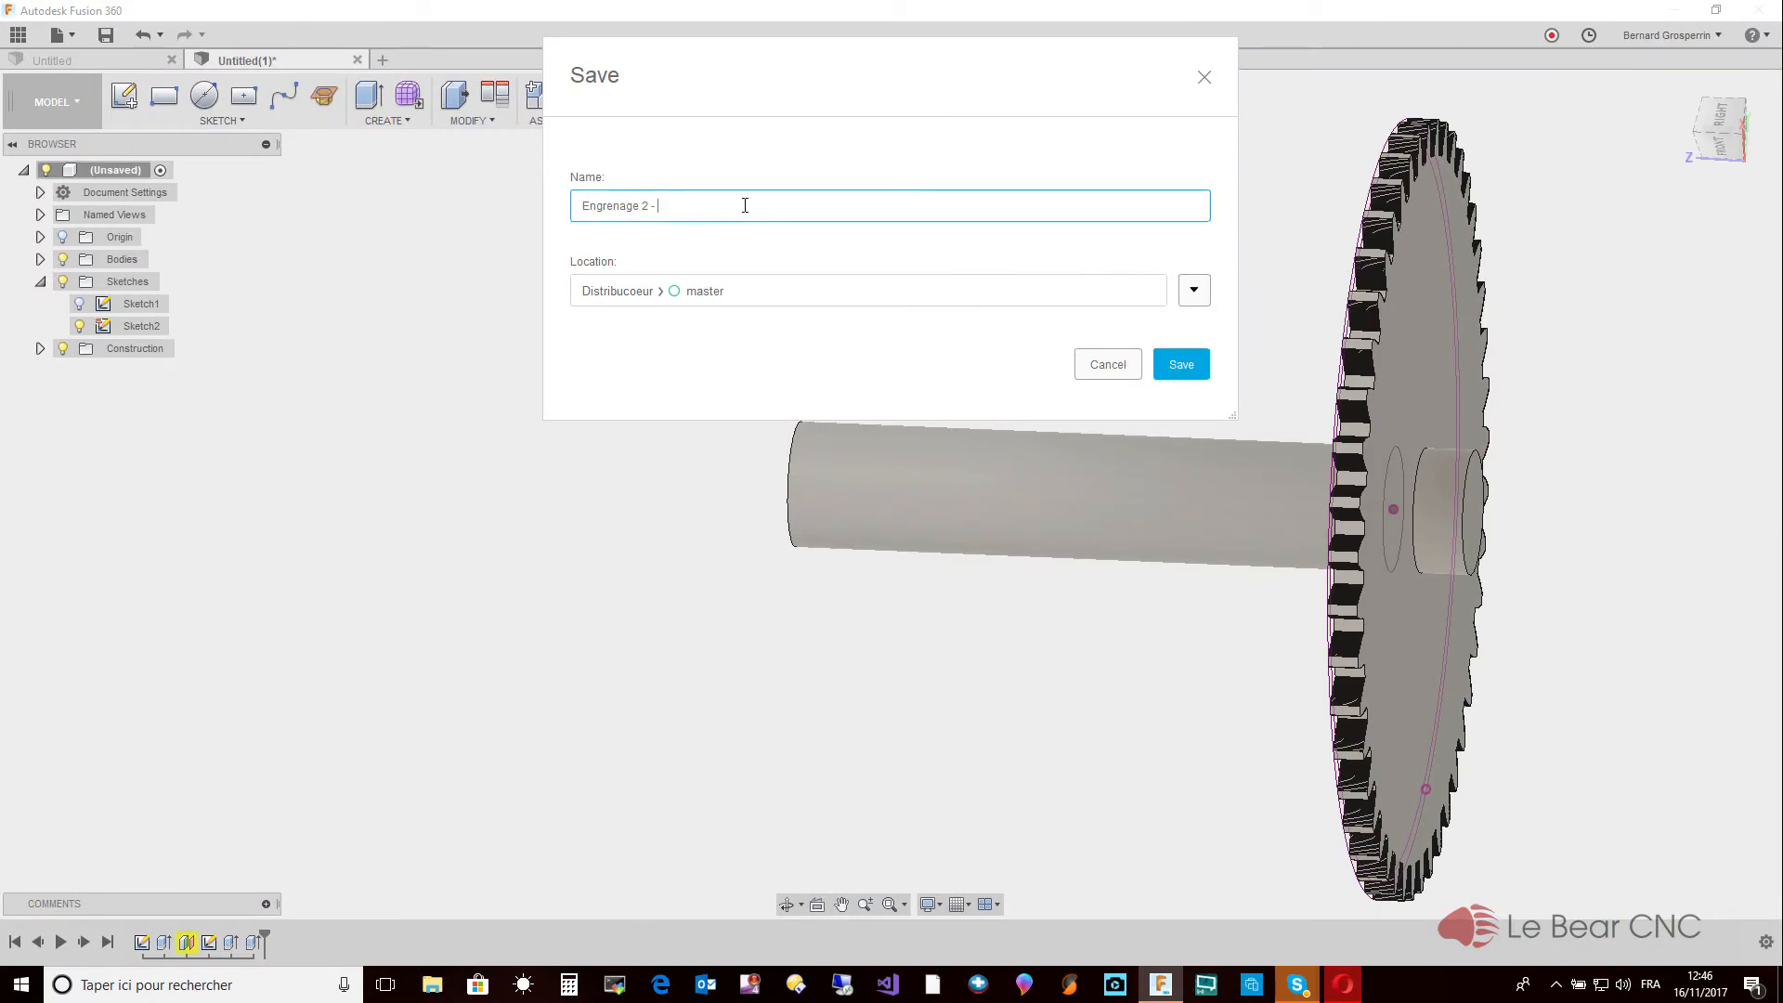
text(45 de,nts)
key(BackSpace)
key(BackSpace)
text(ts - 6 mm)
click(1194, 369)
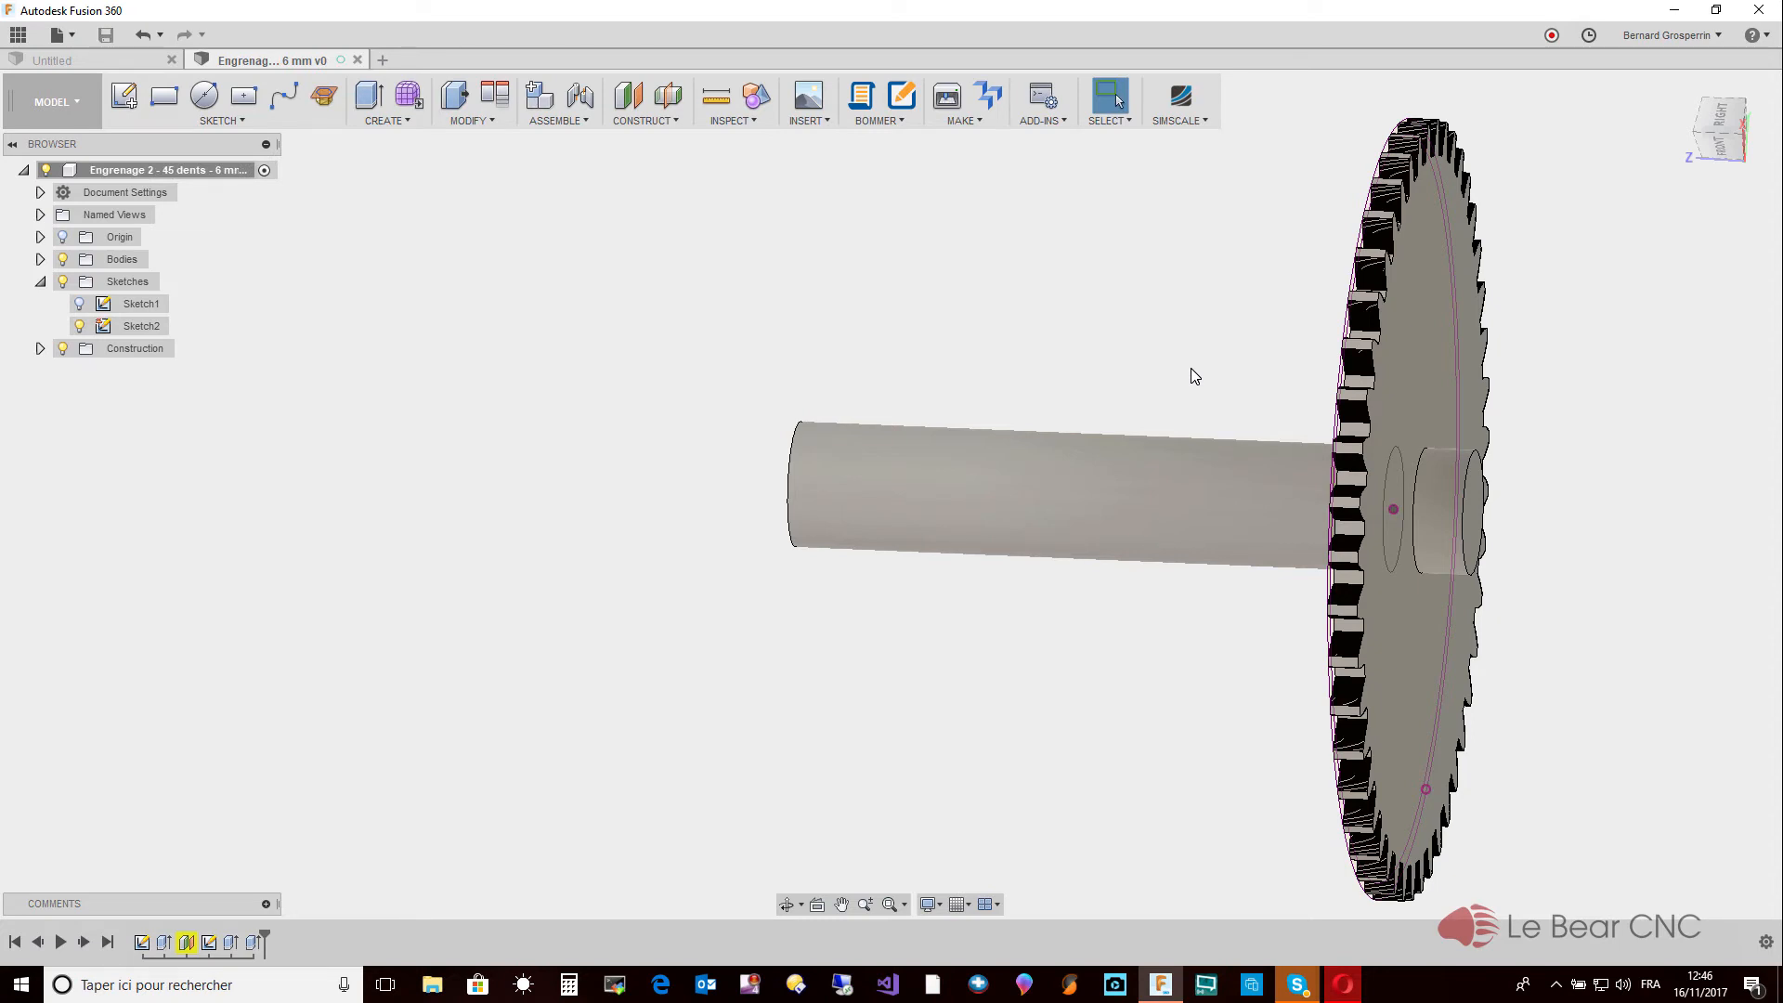
Open the Distribucoeur barillet design from the project's master folder and view it from the front.
click(19, 37)
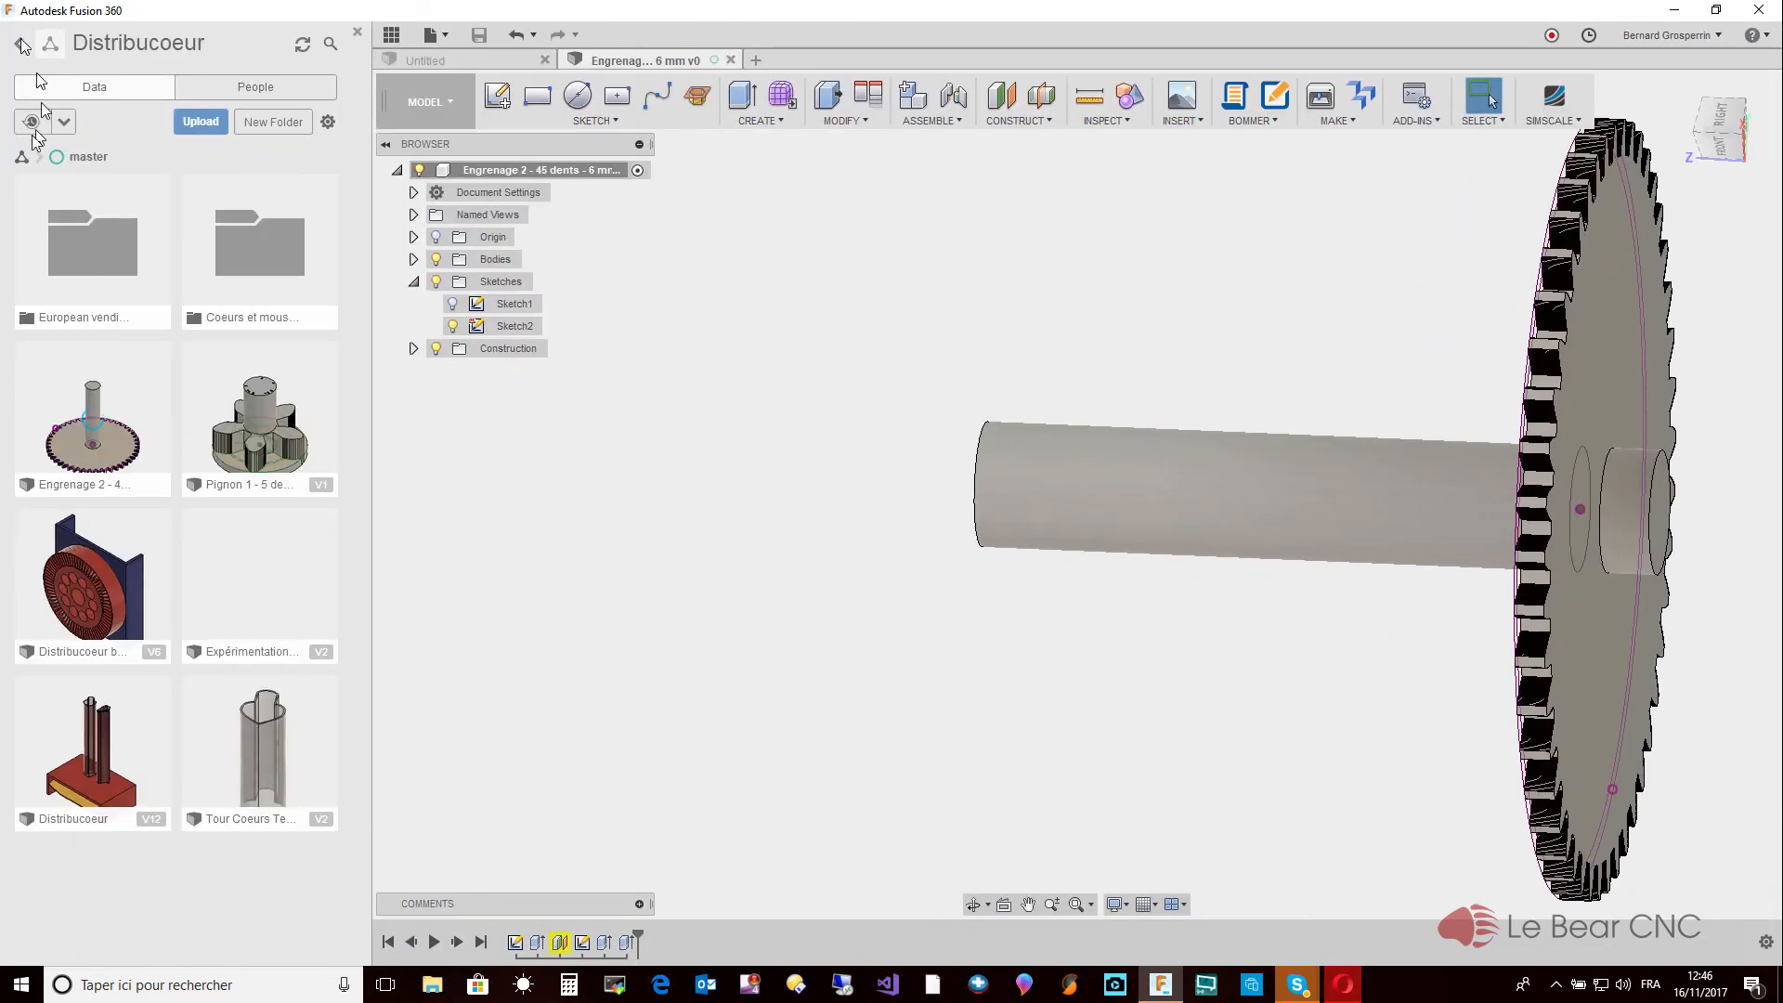
double_click(117, 618)
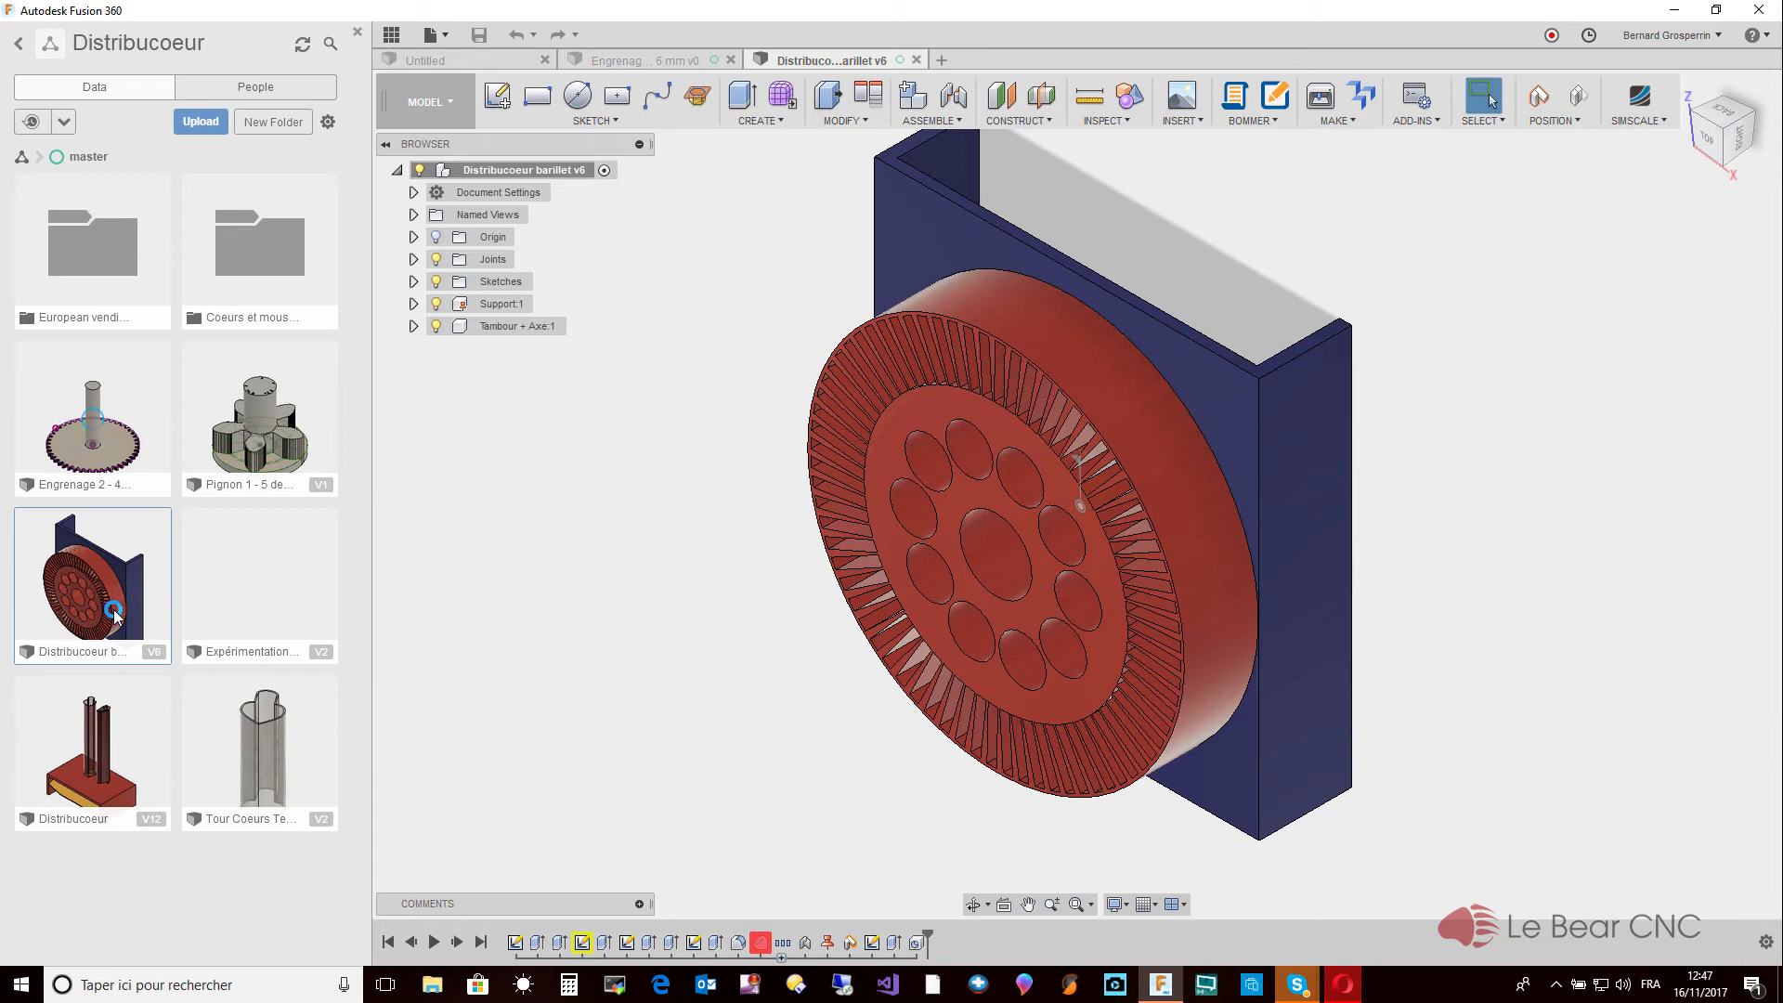
shift+middle_drag(680, 743, 680, 743)
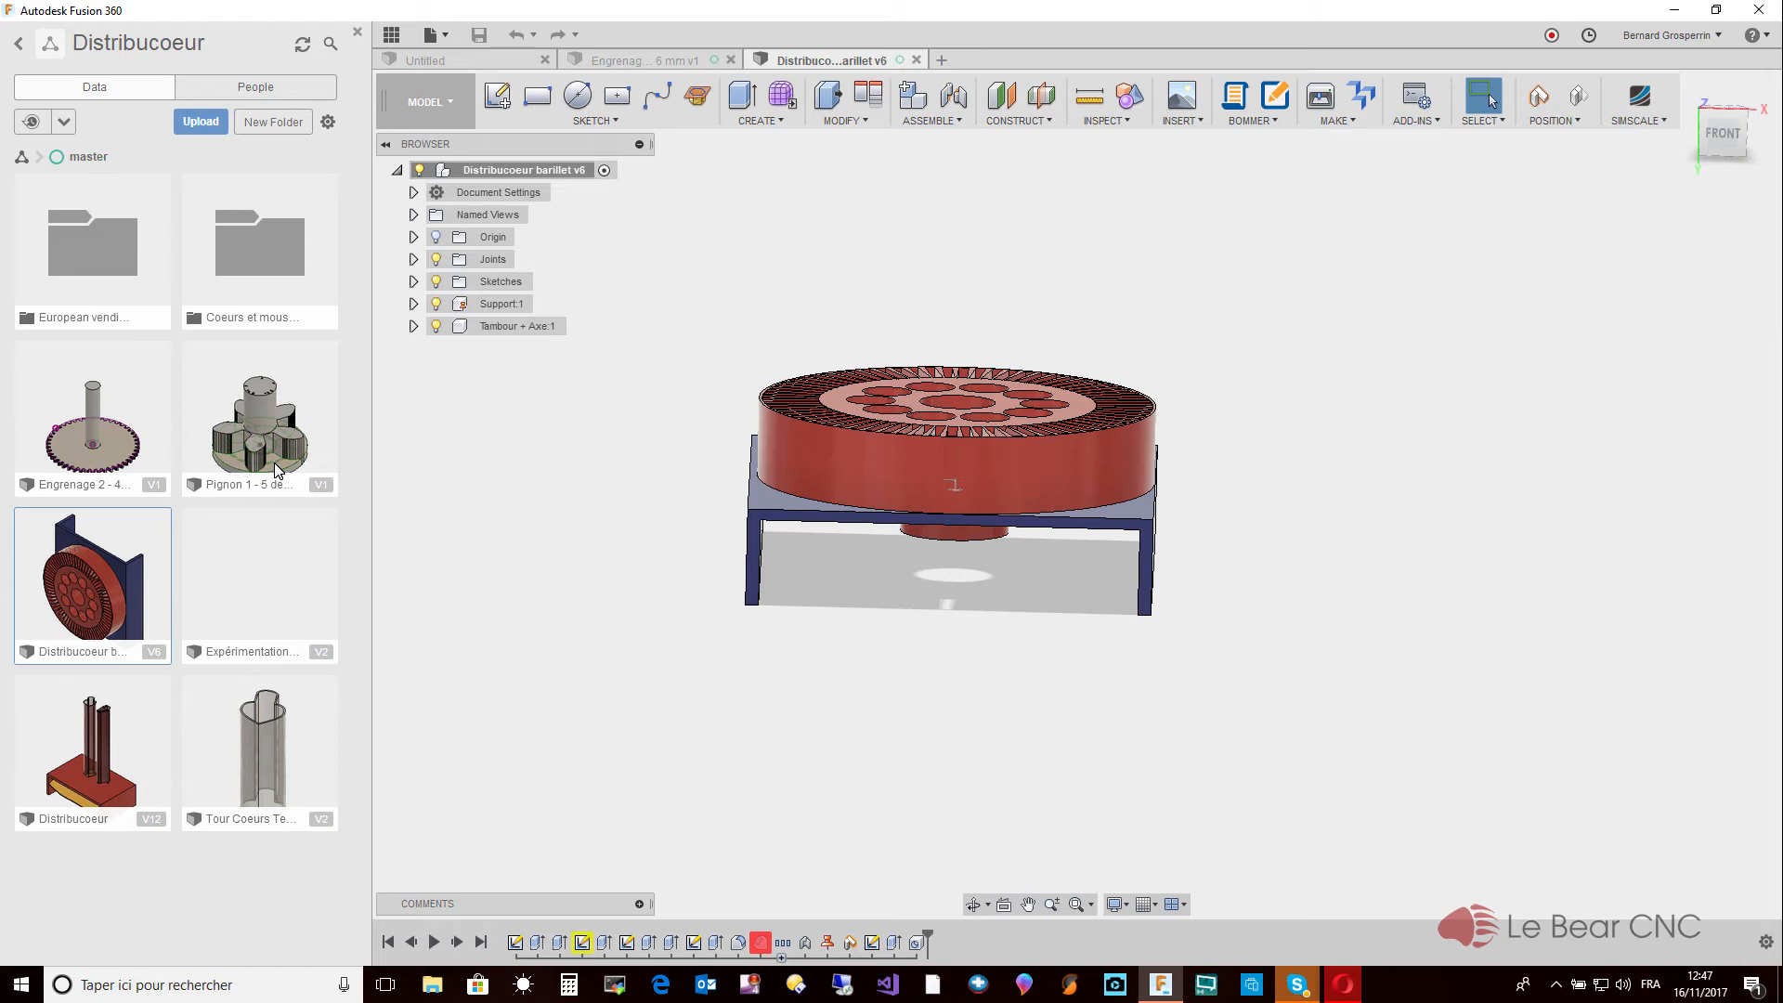
Open the "Pignon 1 - 5 dents -ep 6 mm" design and hide its bodies to expose the profiles of Sketch4.
click(277, 471)
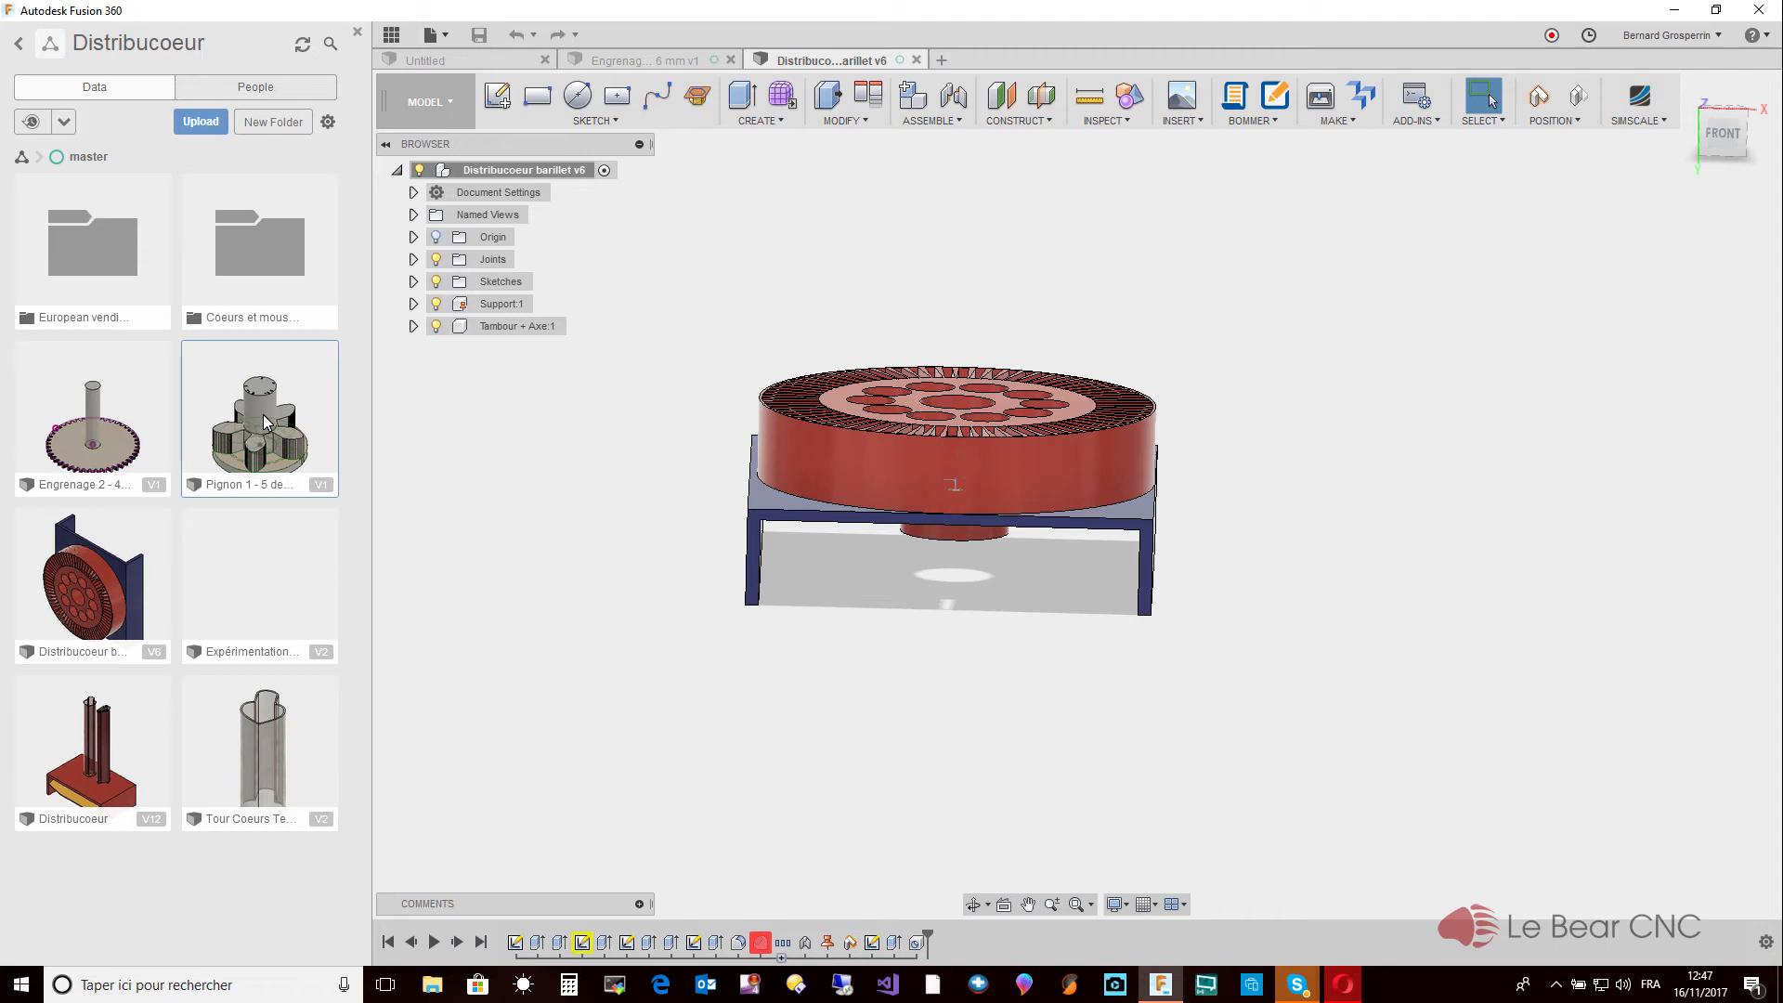
double_click(264, 420)
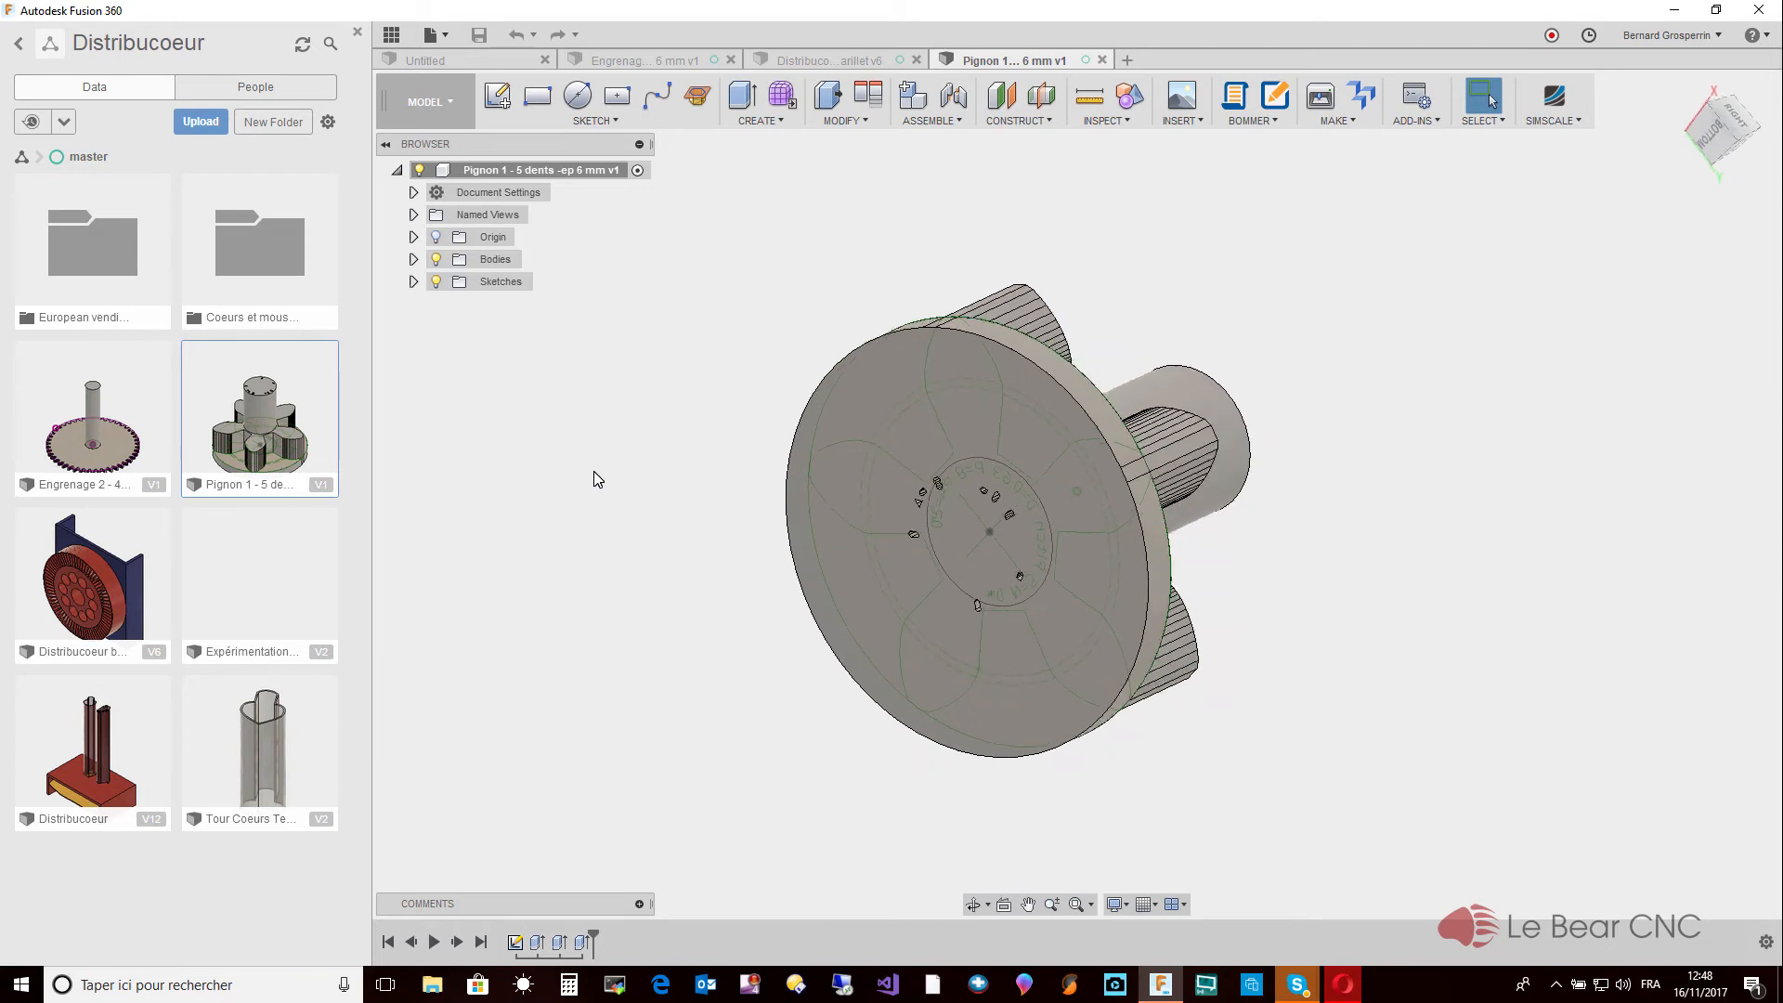
click(413, 281)
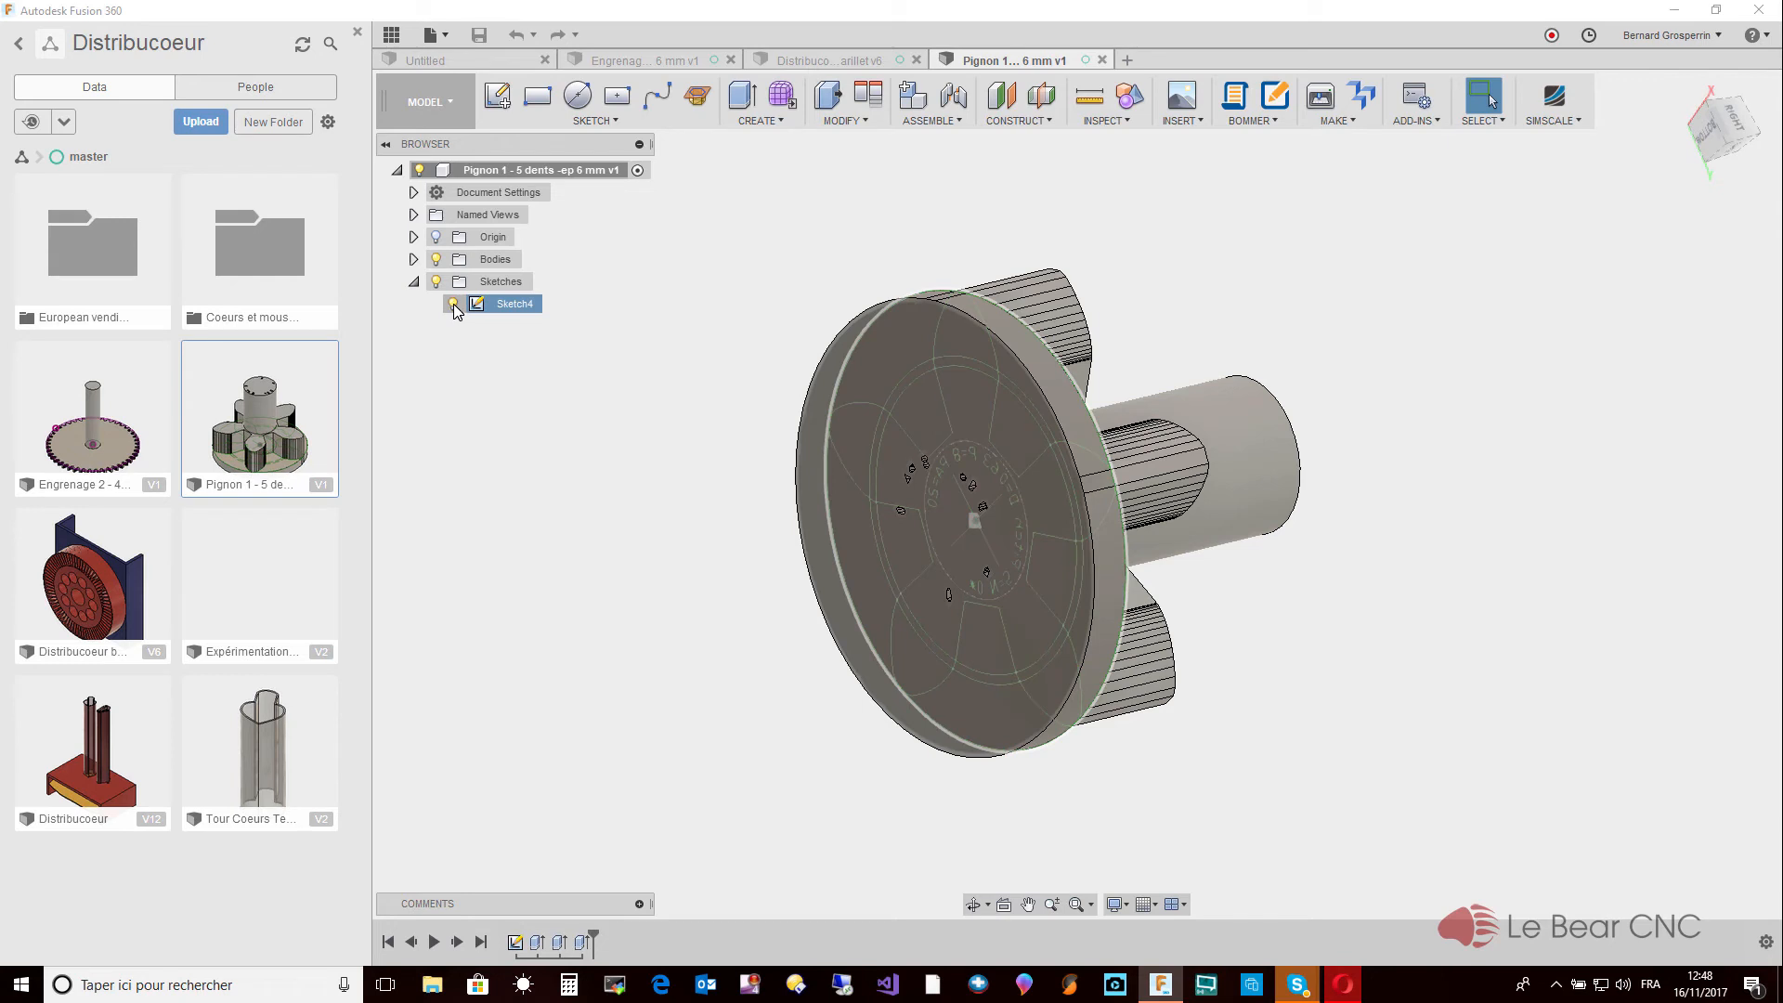
click(437, 259)
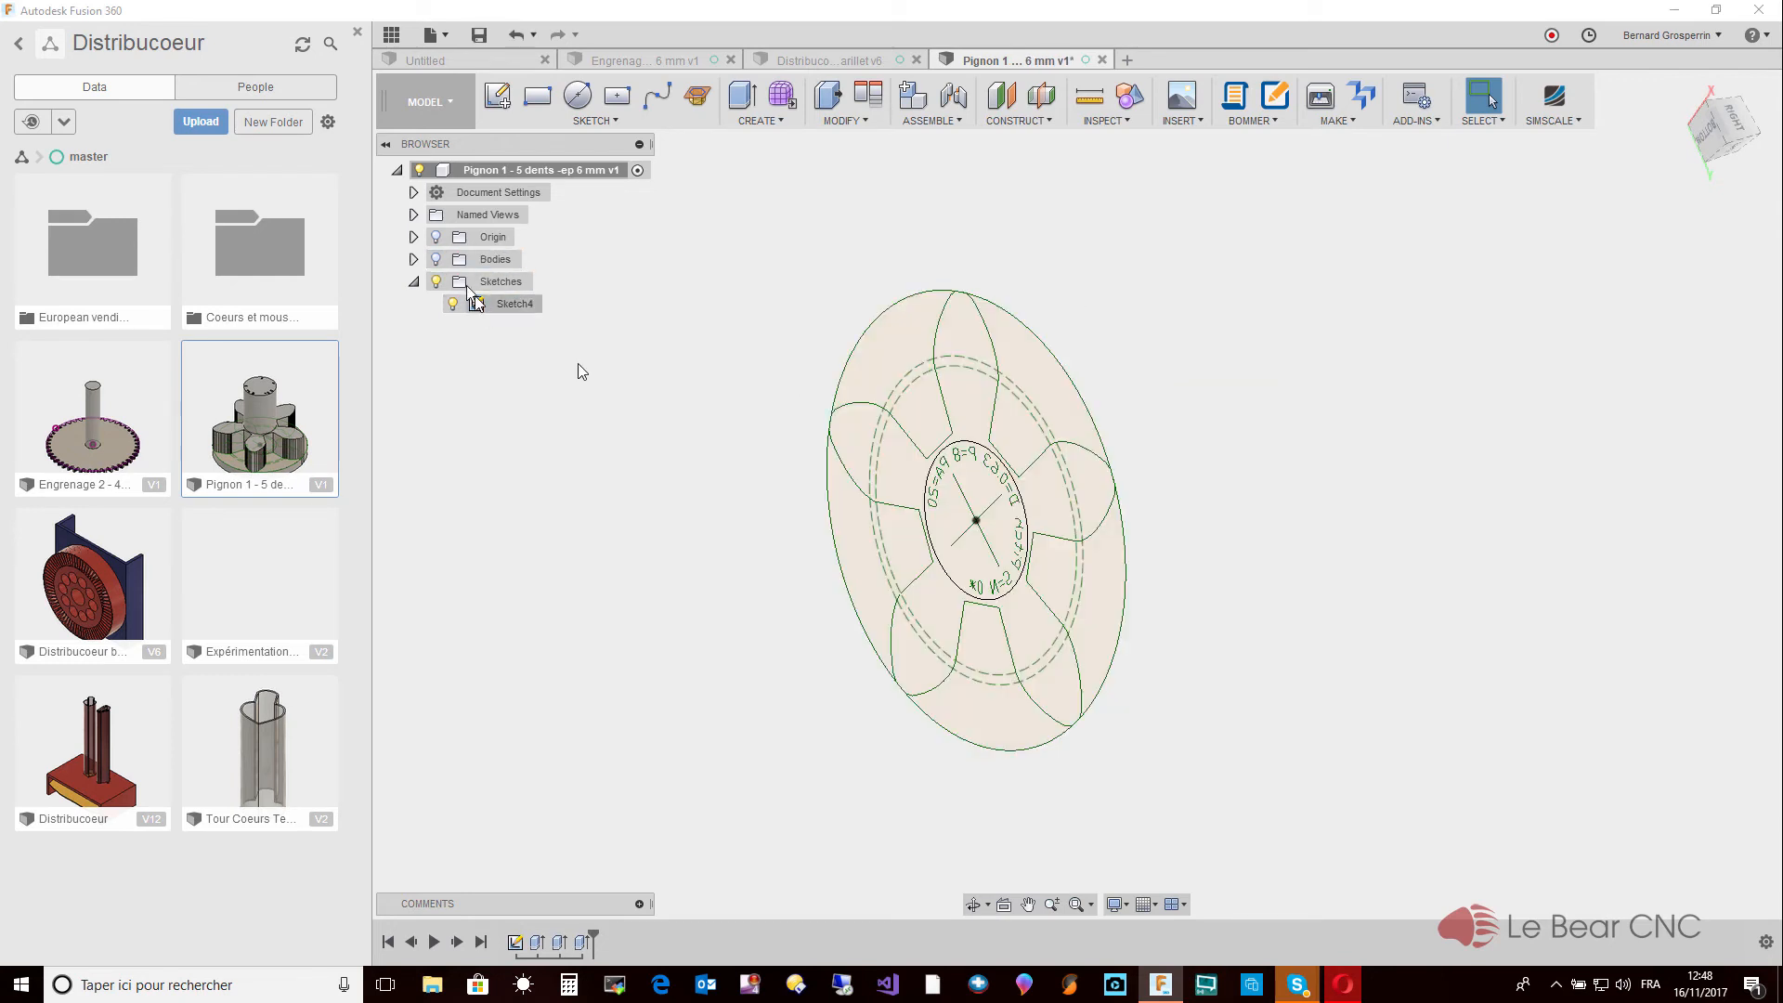
Extrude the pinion's central circle by about -13.2 mm through the flange side as a Join, with the bodies shown again.
click(950, 532)
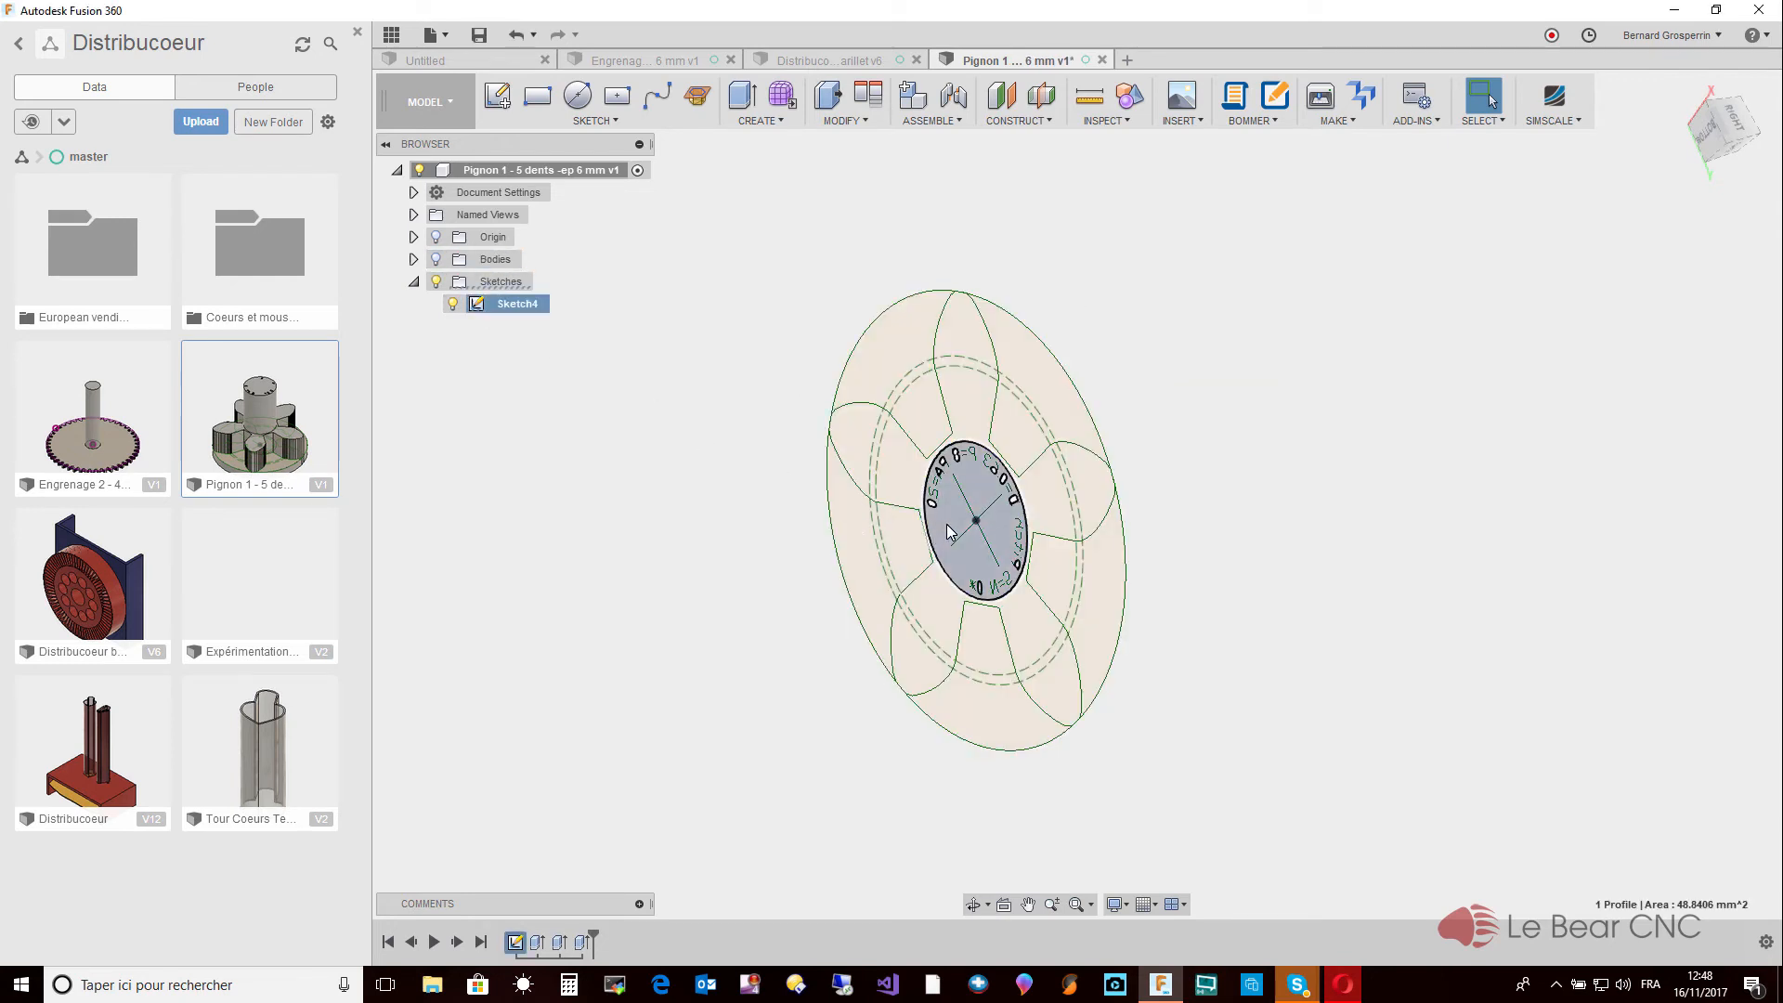
right_click(948, 526)
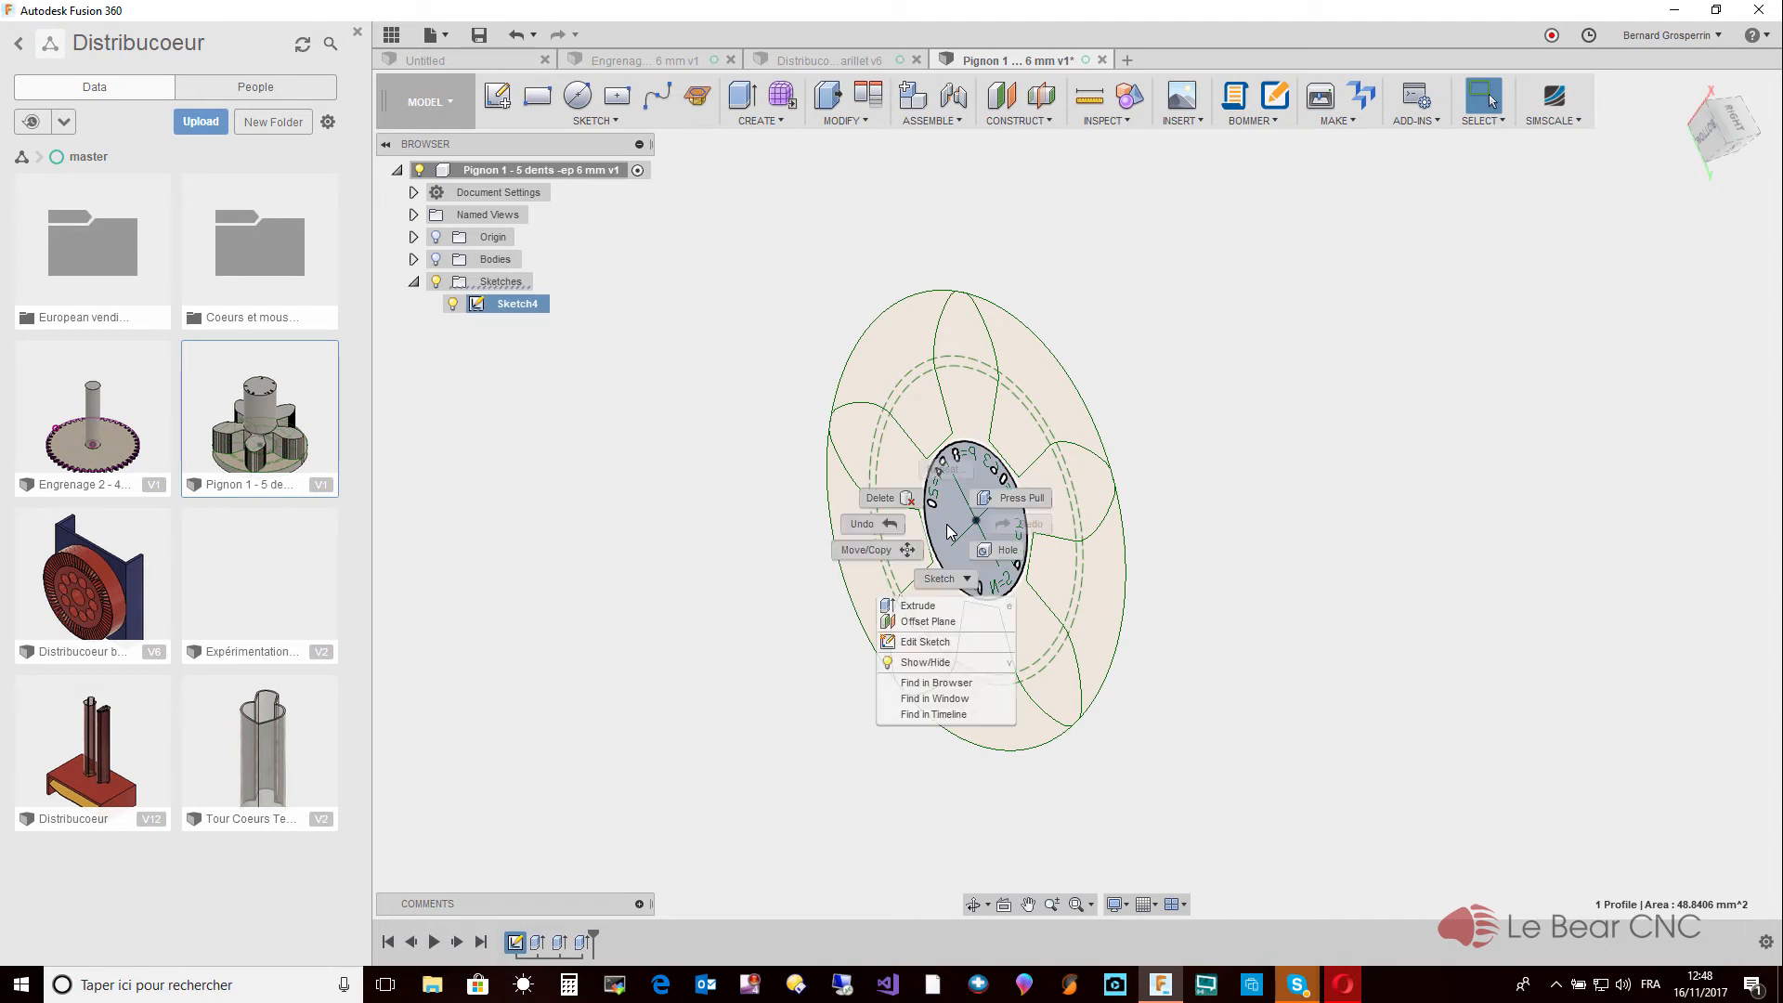
click(933, 606)
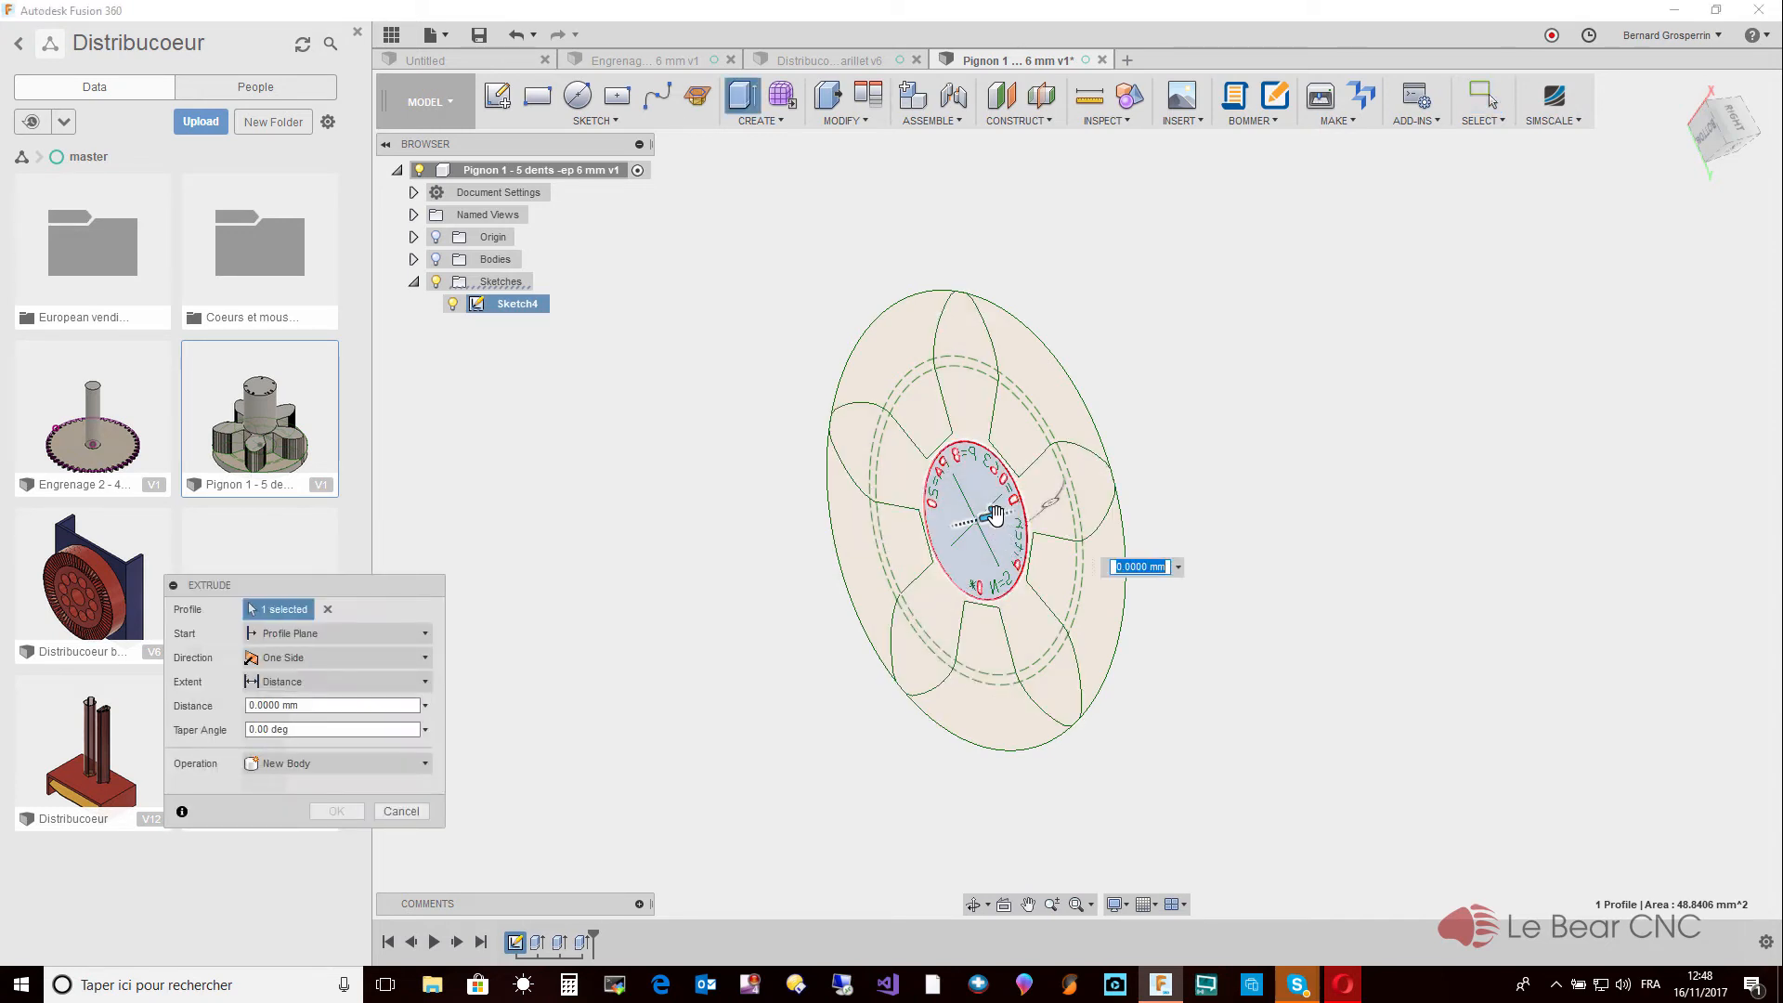
drag(994, 516, 827, 555)
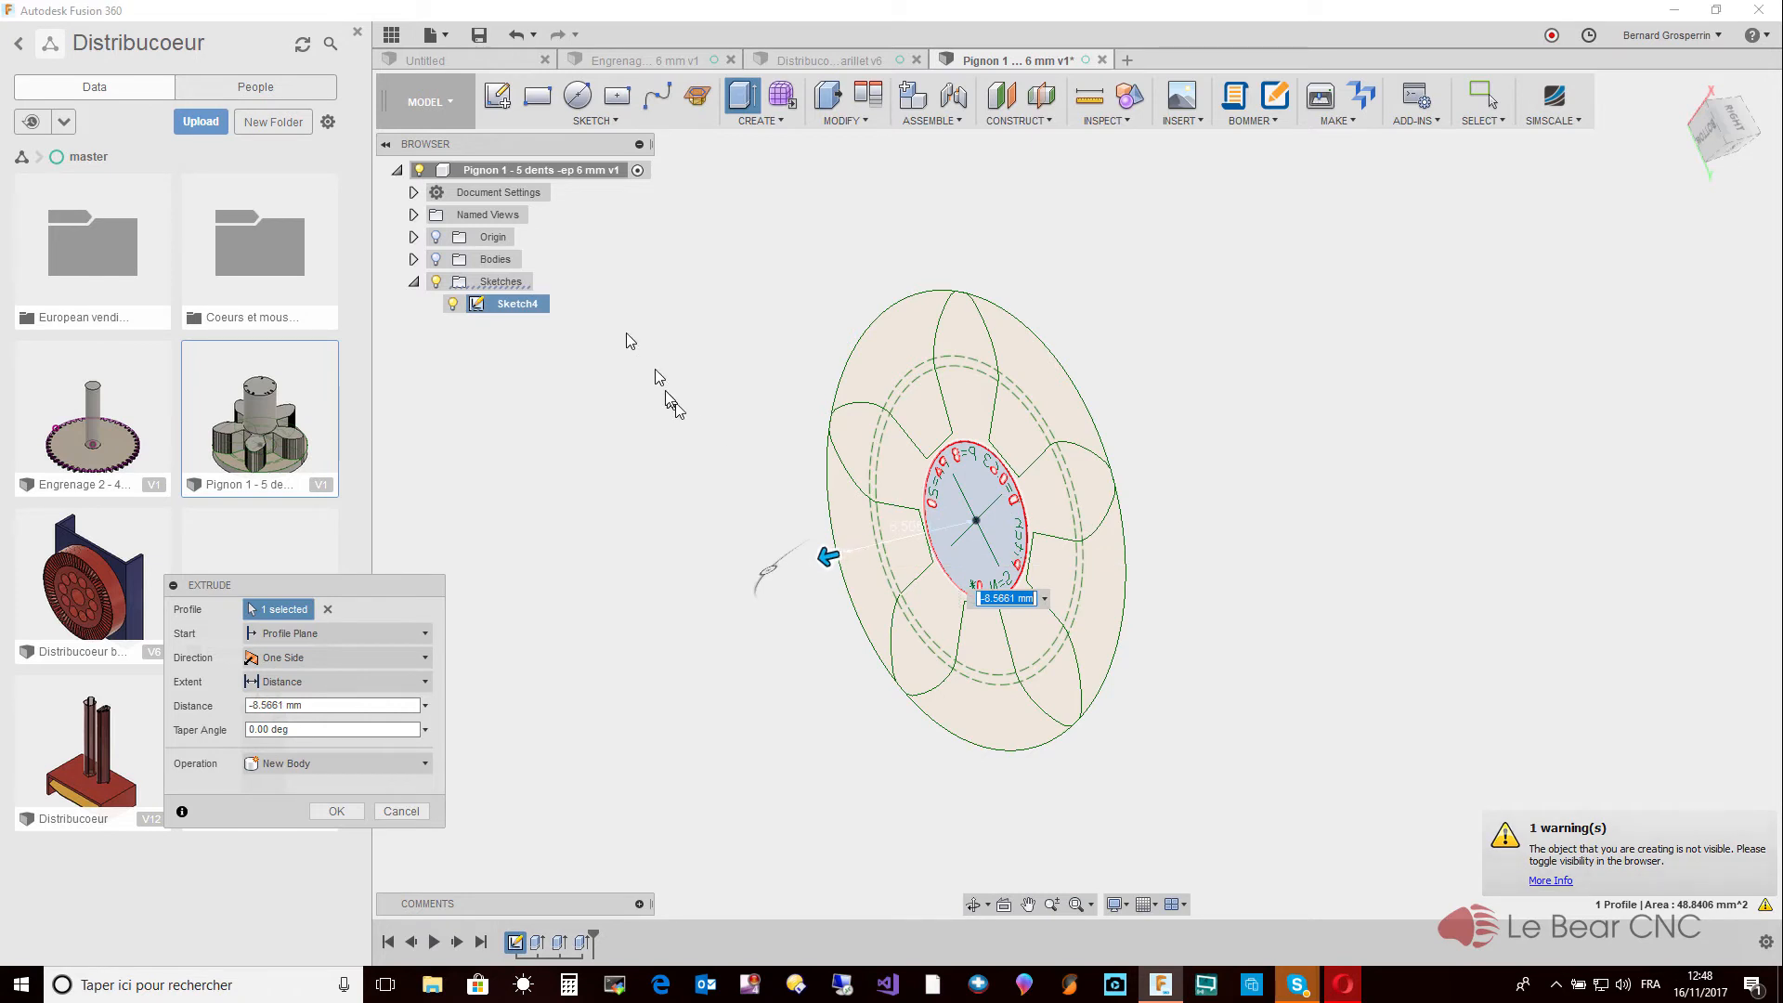
click(436, 259)
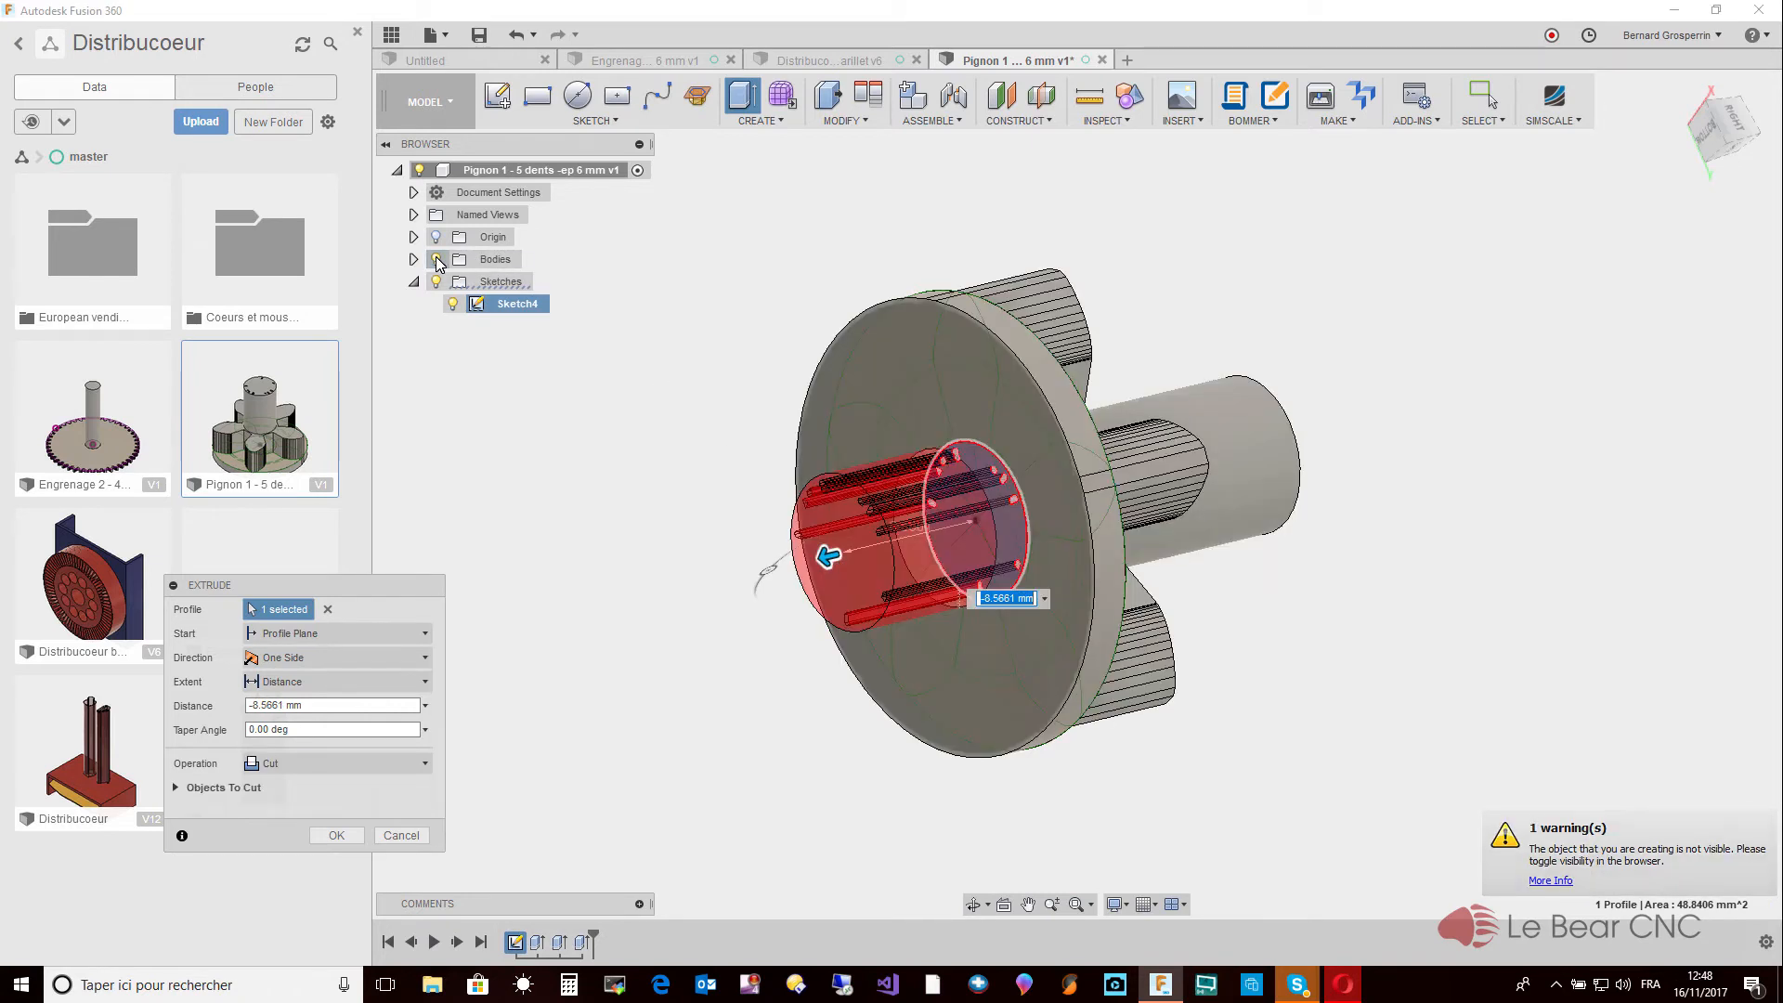
click(425, 767)
click(326, 783)
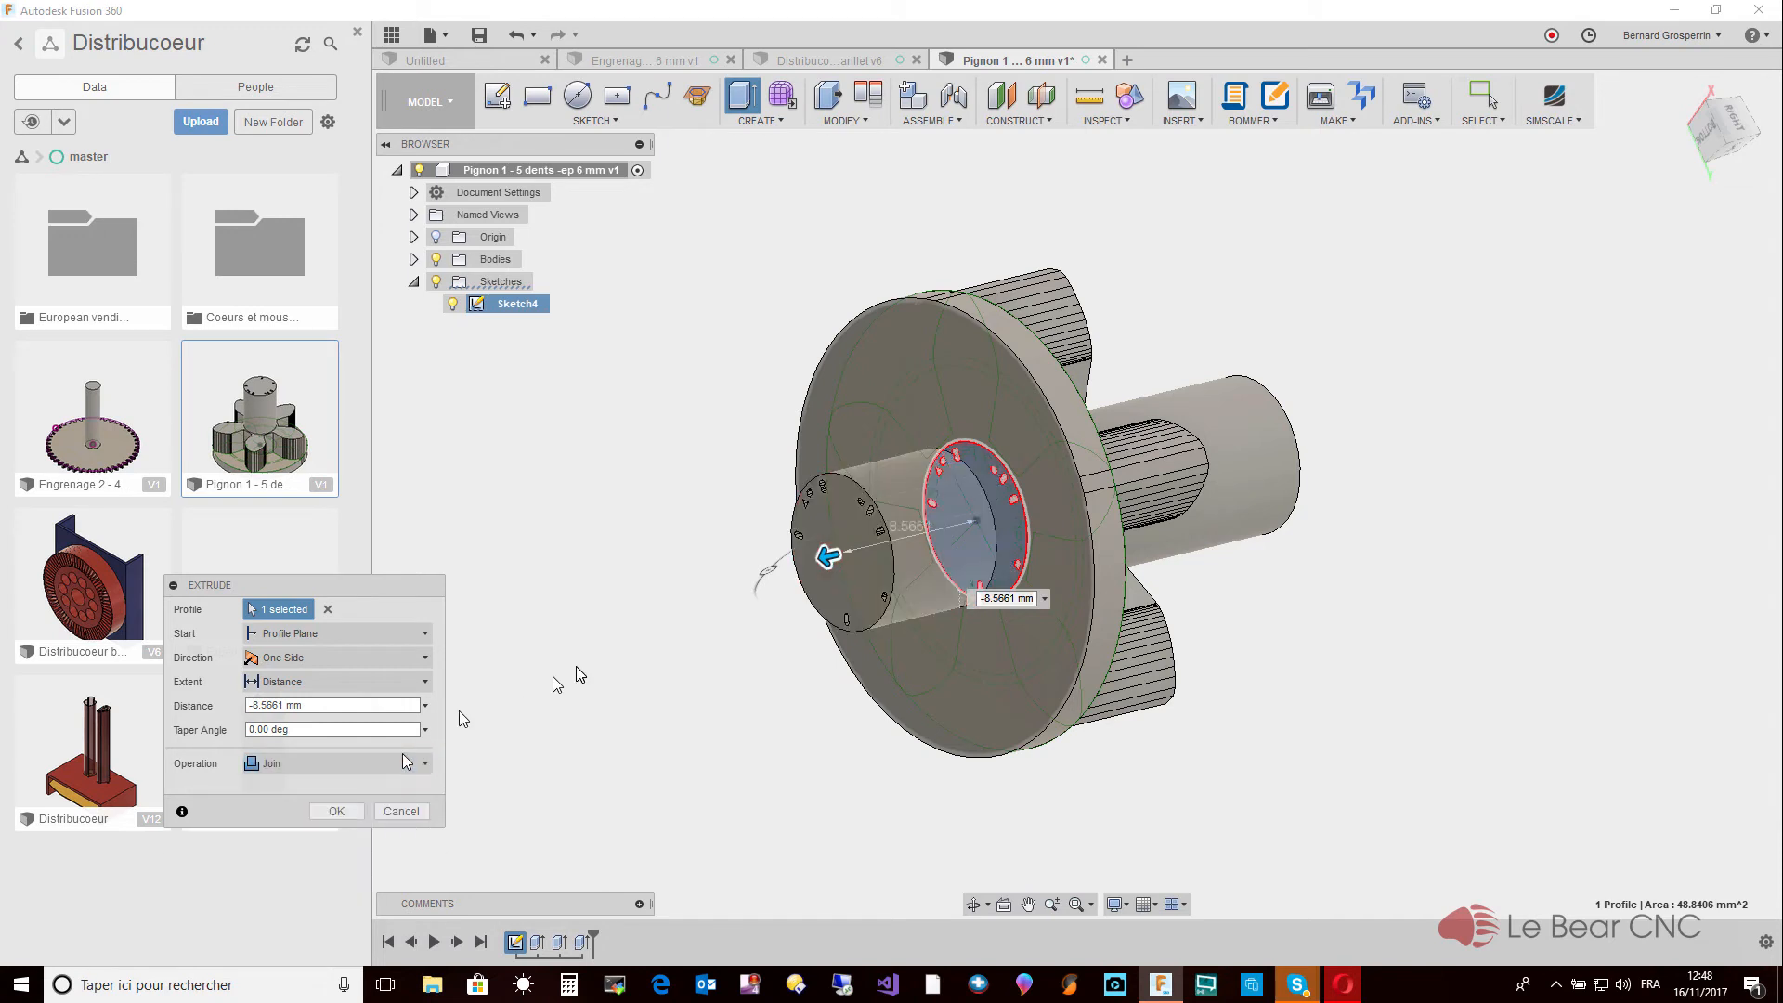
drag(828, 556, 754, 575)
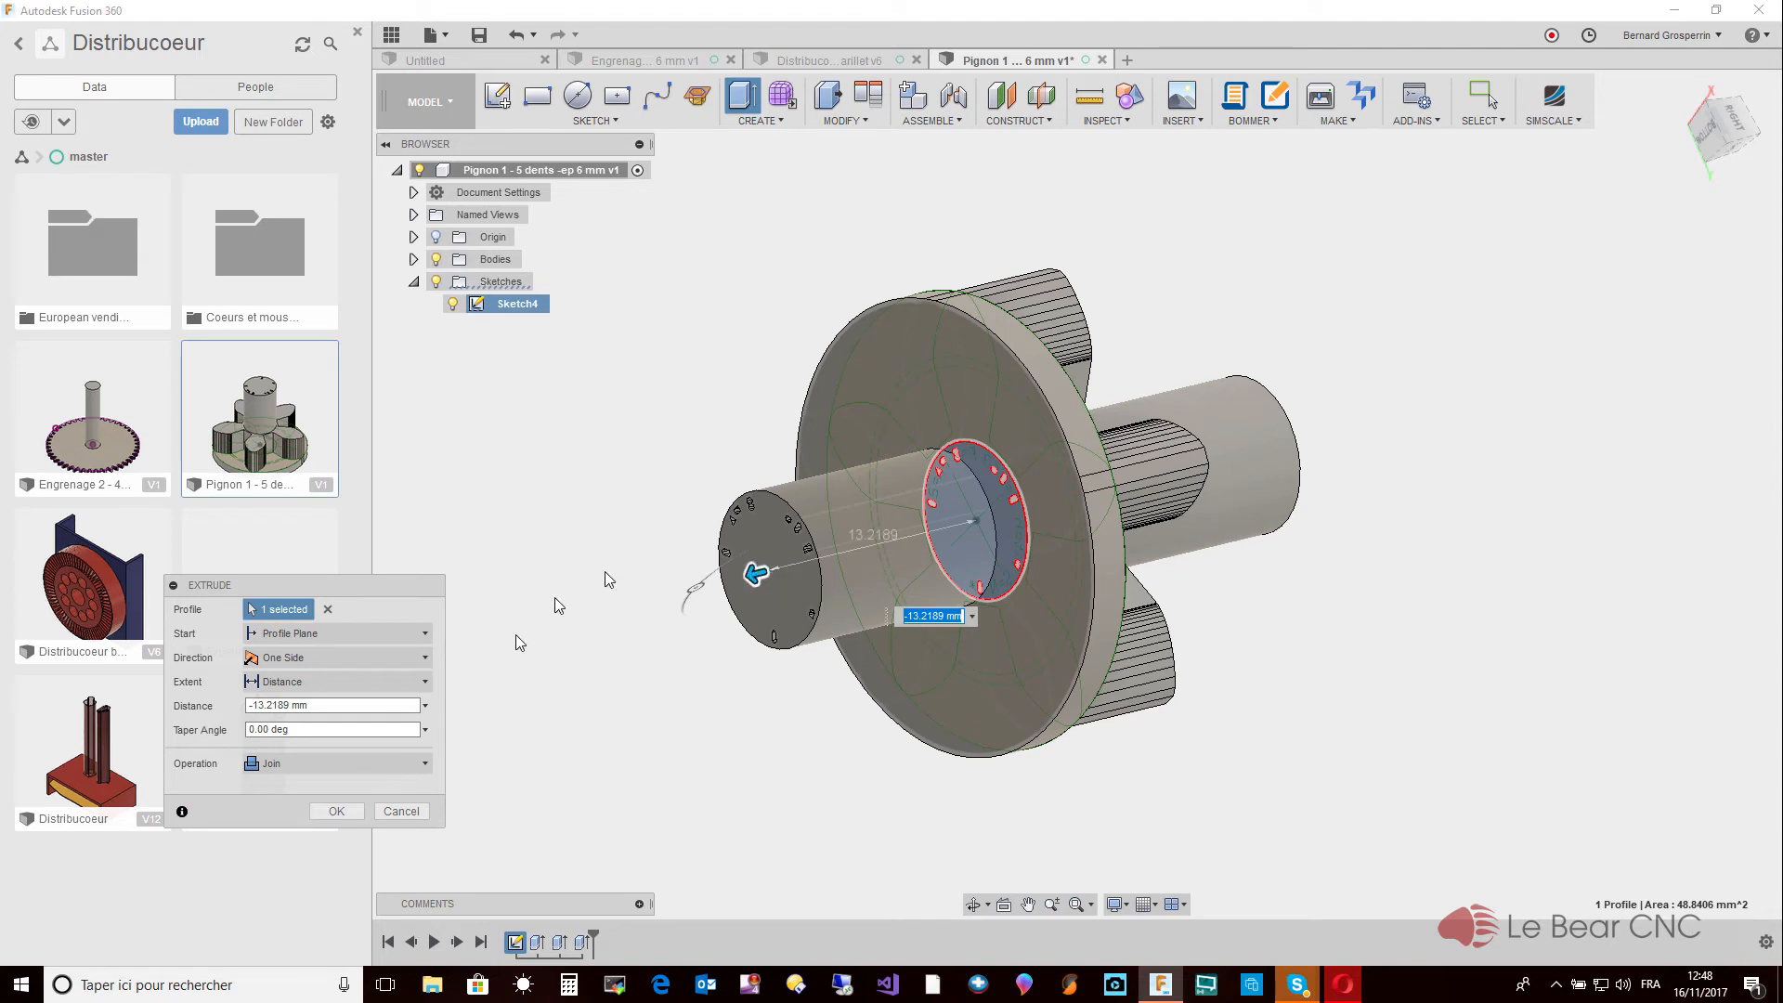
click(336, 812)
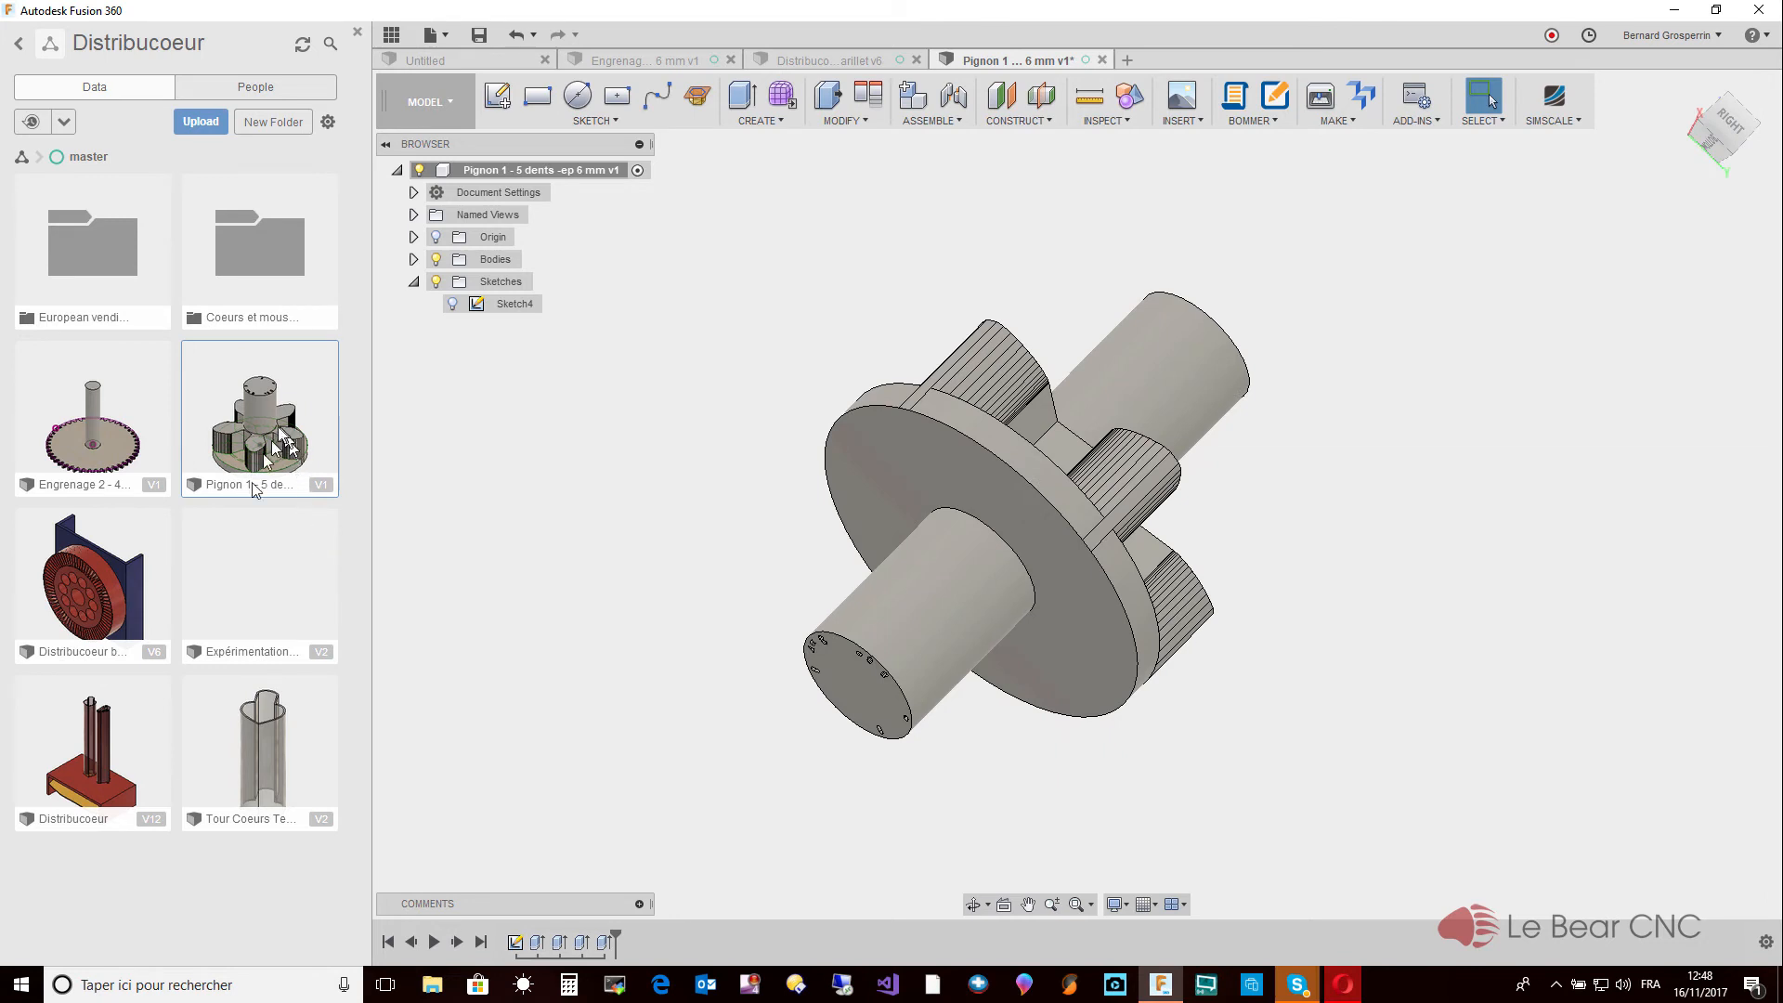
Insert Pignon 1 into the Distribucoeur barillet design, moving it about -91 mm along Z and about -8 mm along X.
click(819, 61)
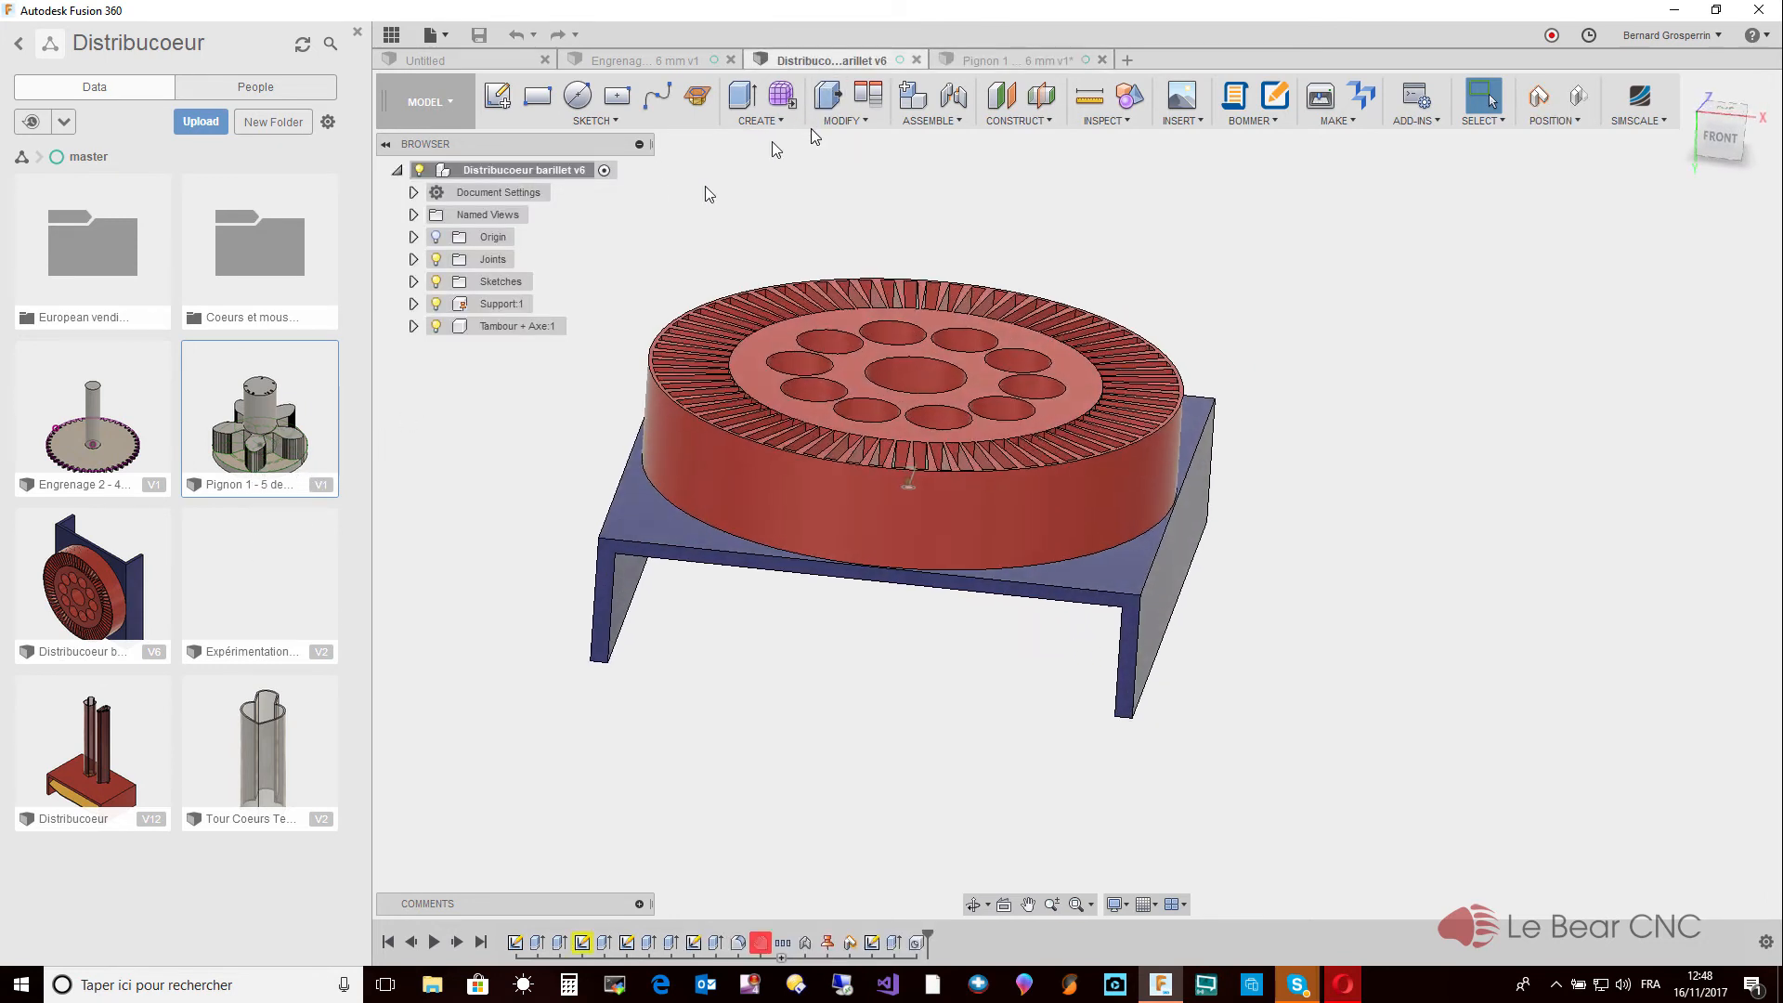
right_click(301, 451)
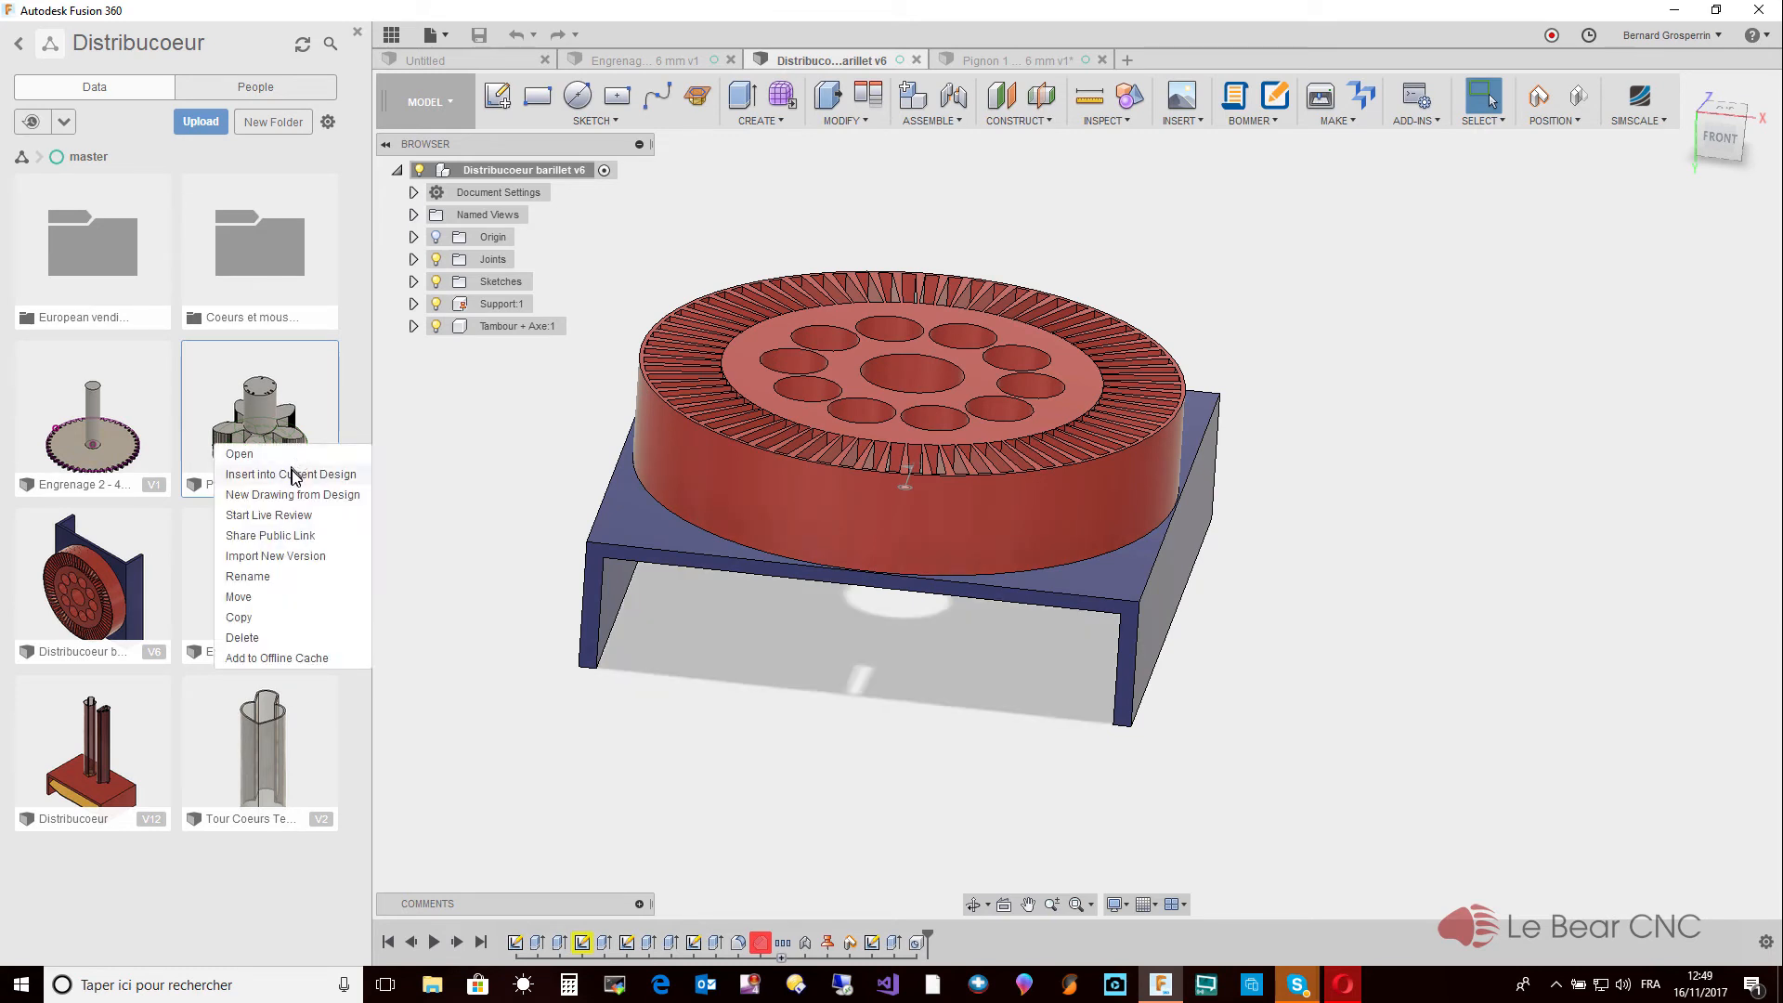
click(294, 478)
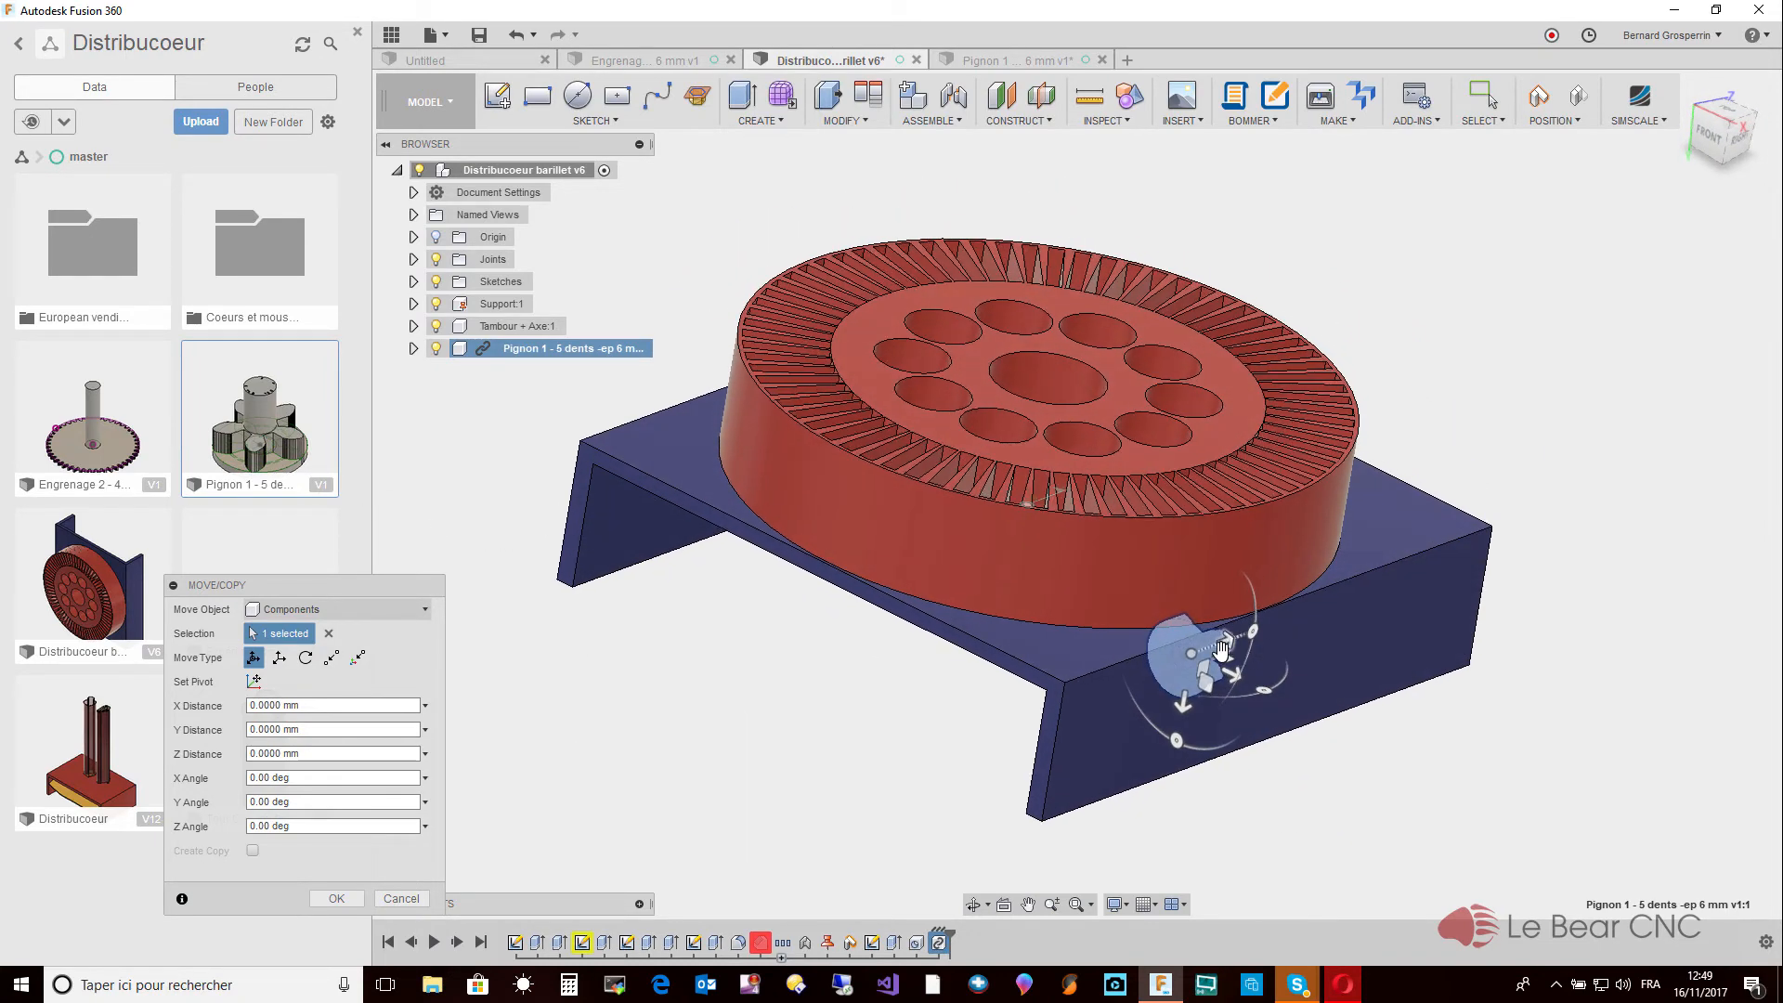
drag(1226, 647, 1060, 764)
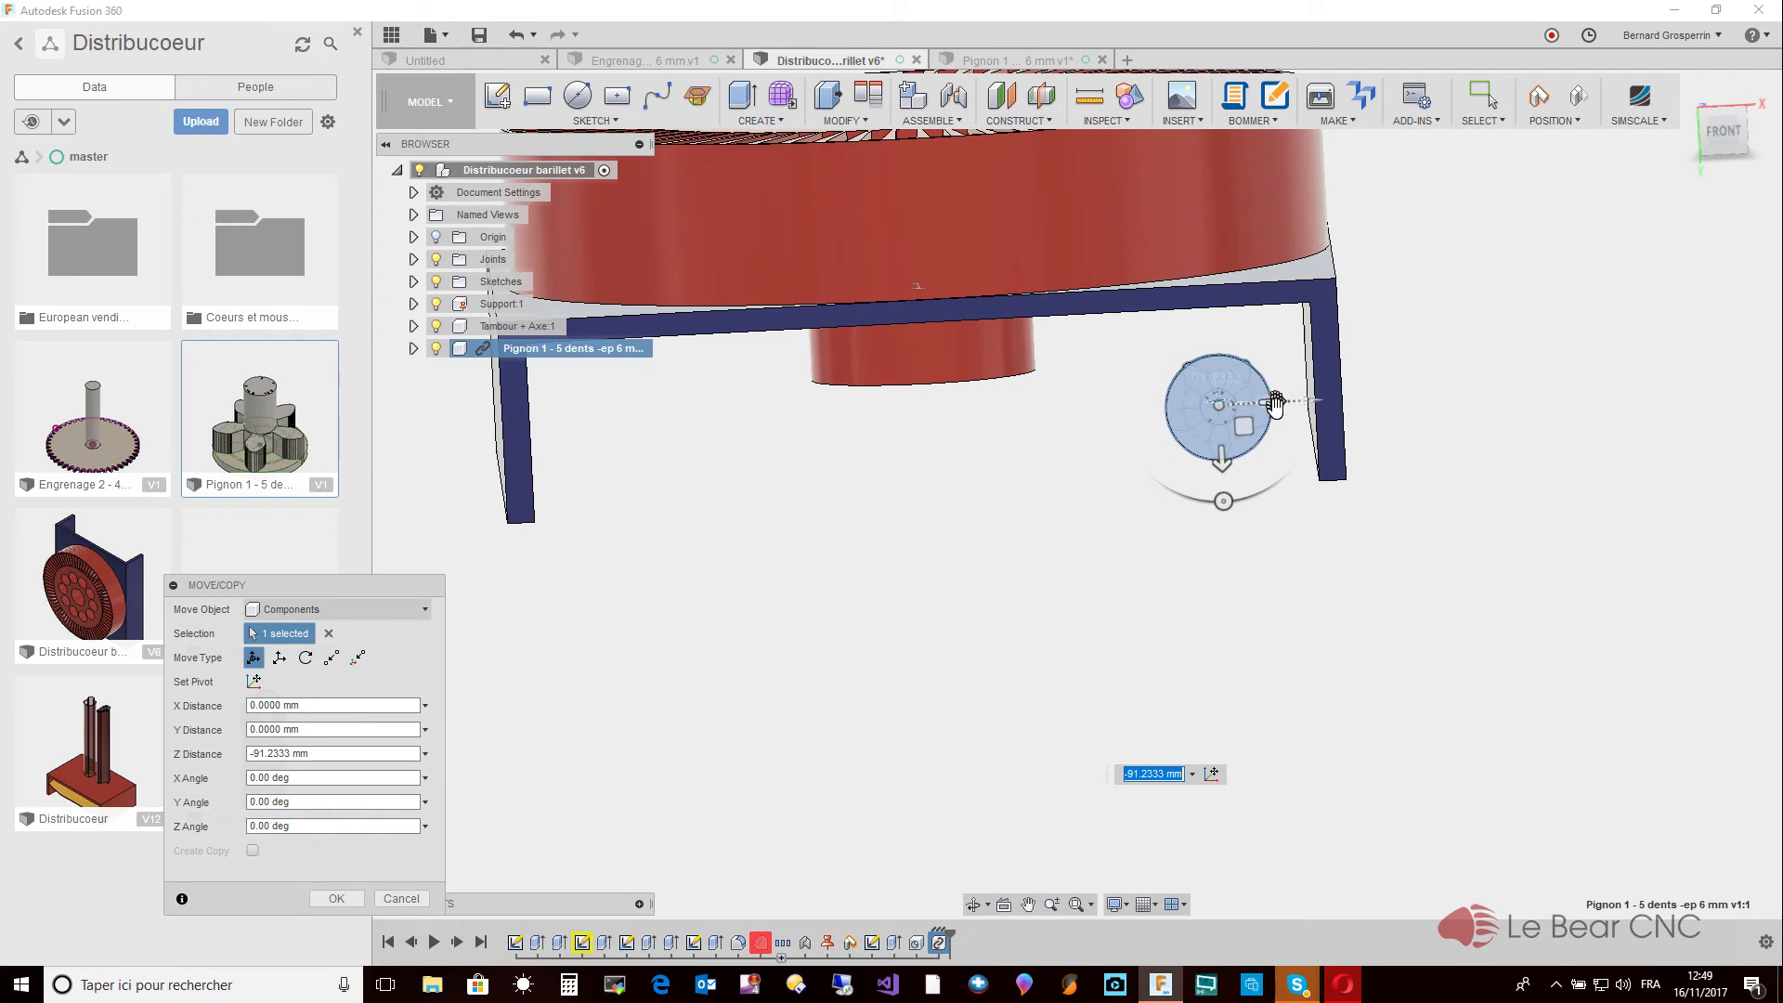
drag(1240, 413, 1237, 413)
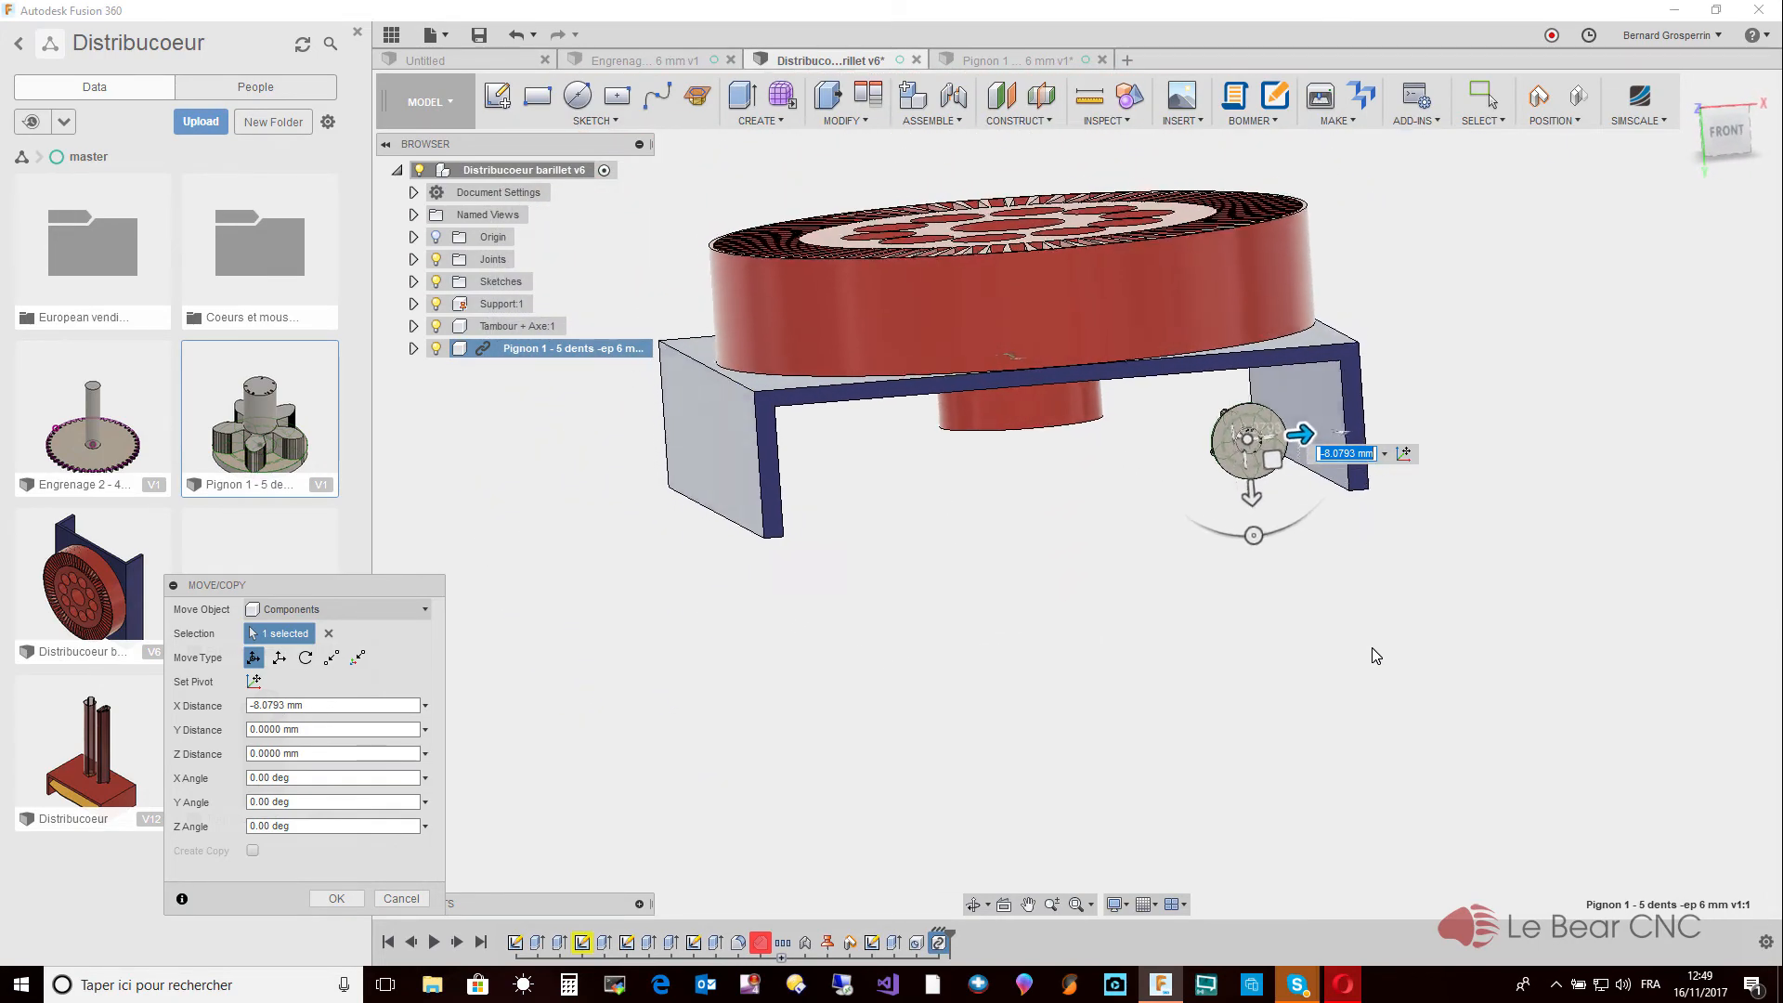
key(Return)
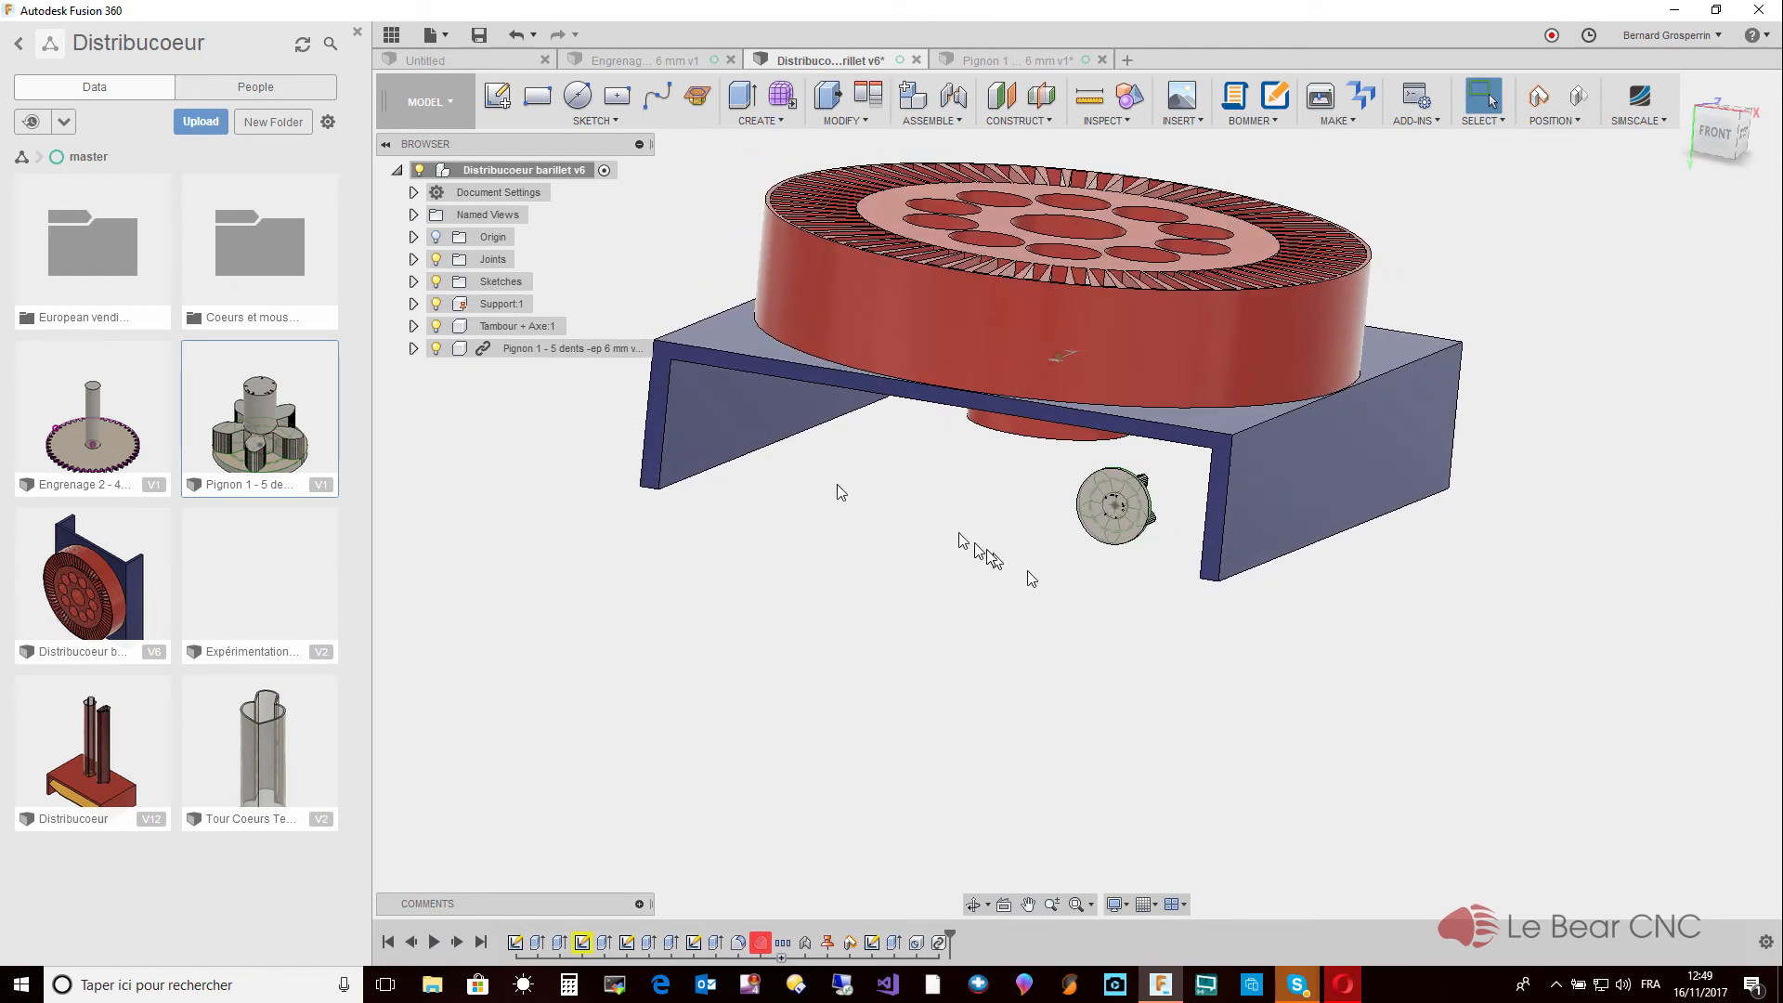
Insert Engrenage 2 into the barillet design and move it about 149.6 mm along Y, below the drum.
right_click(116, 453)
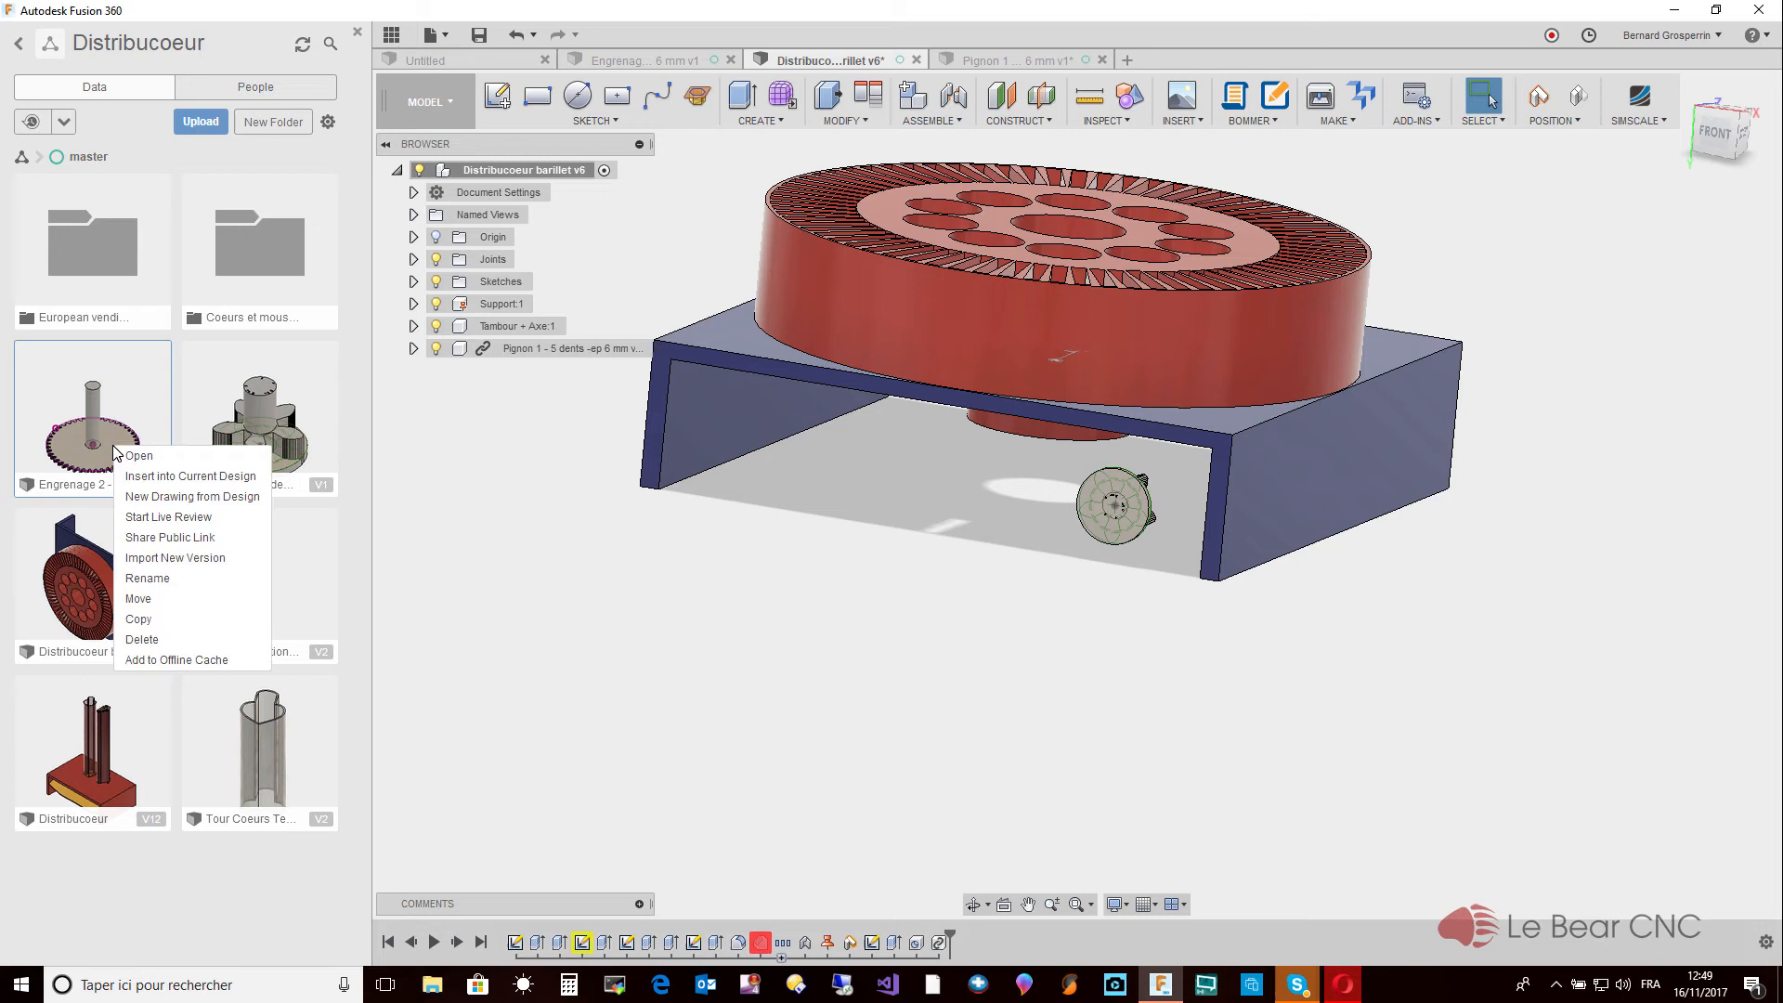
click(162, 476)
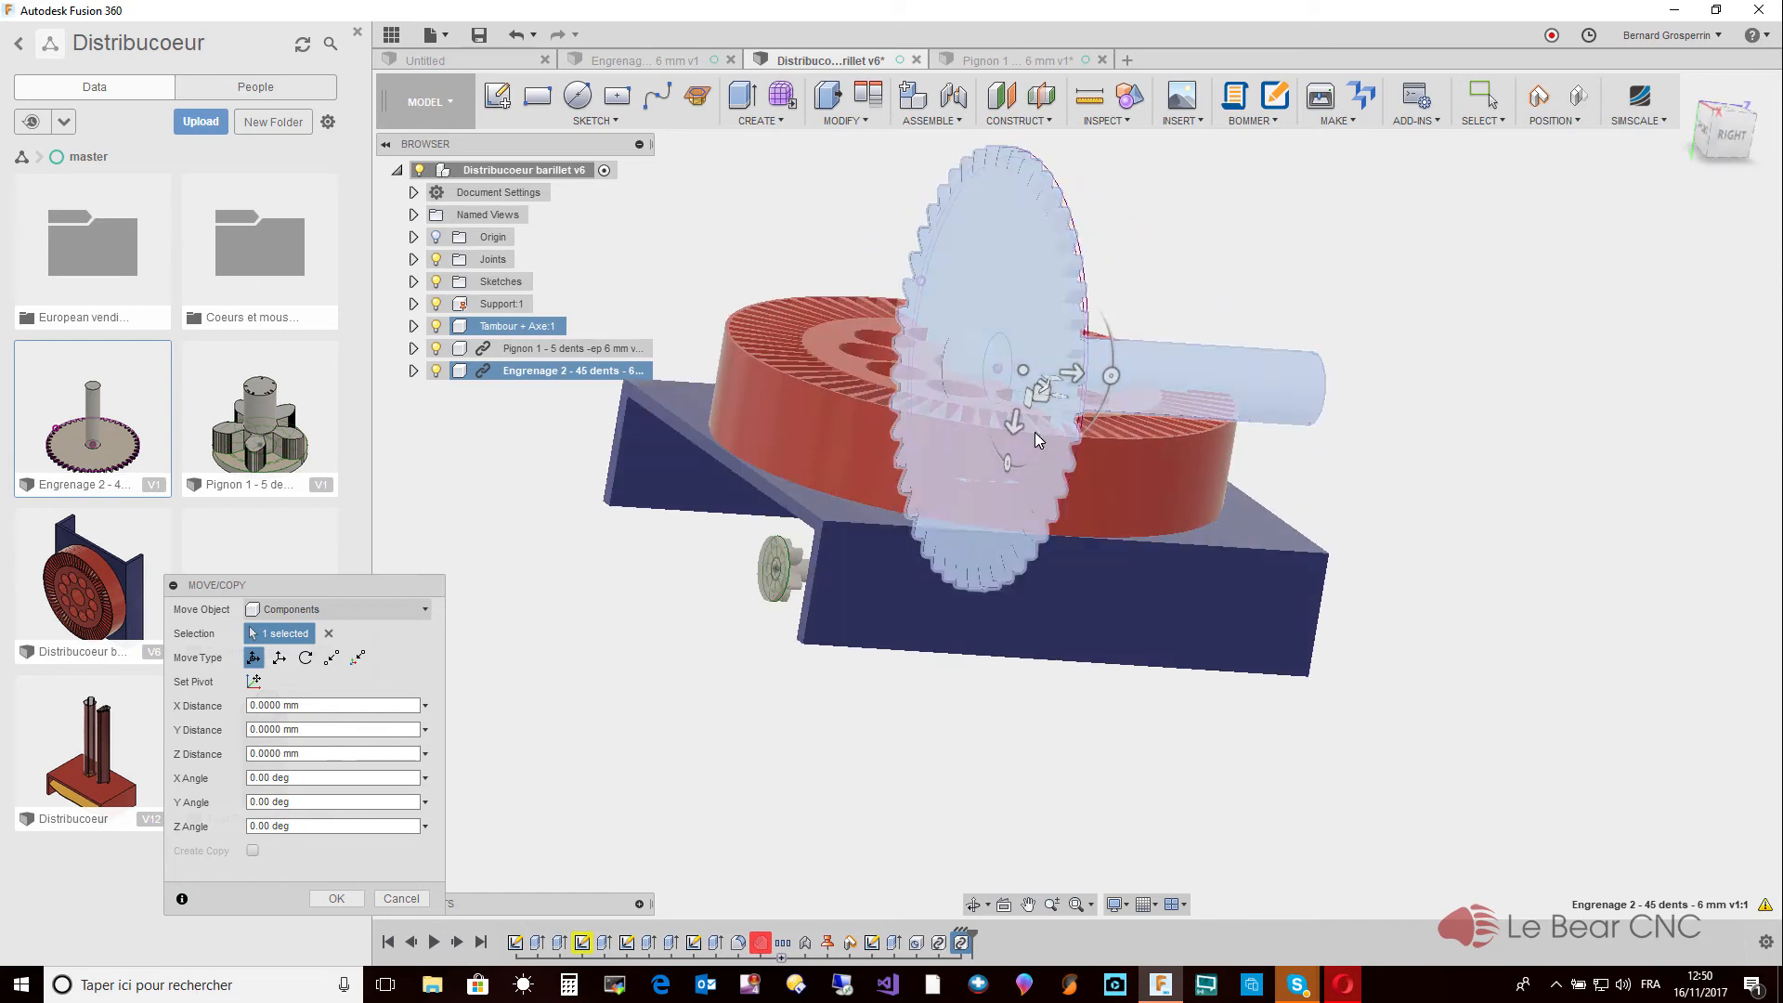
drag(1015, 430, 916, 834)
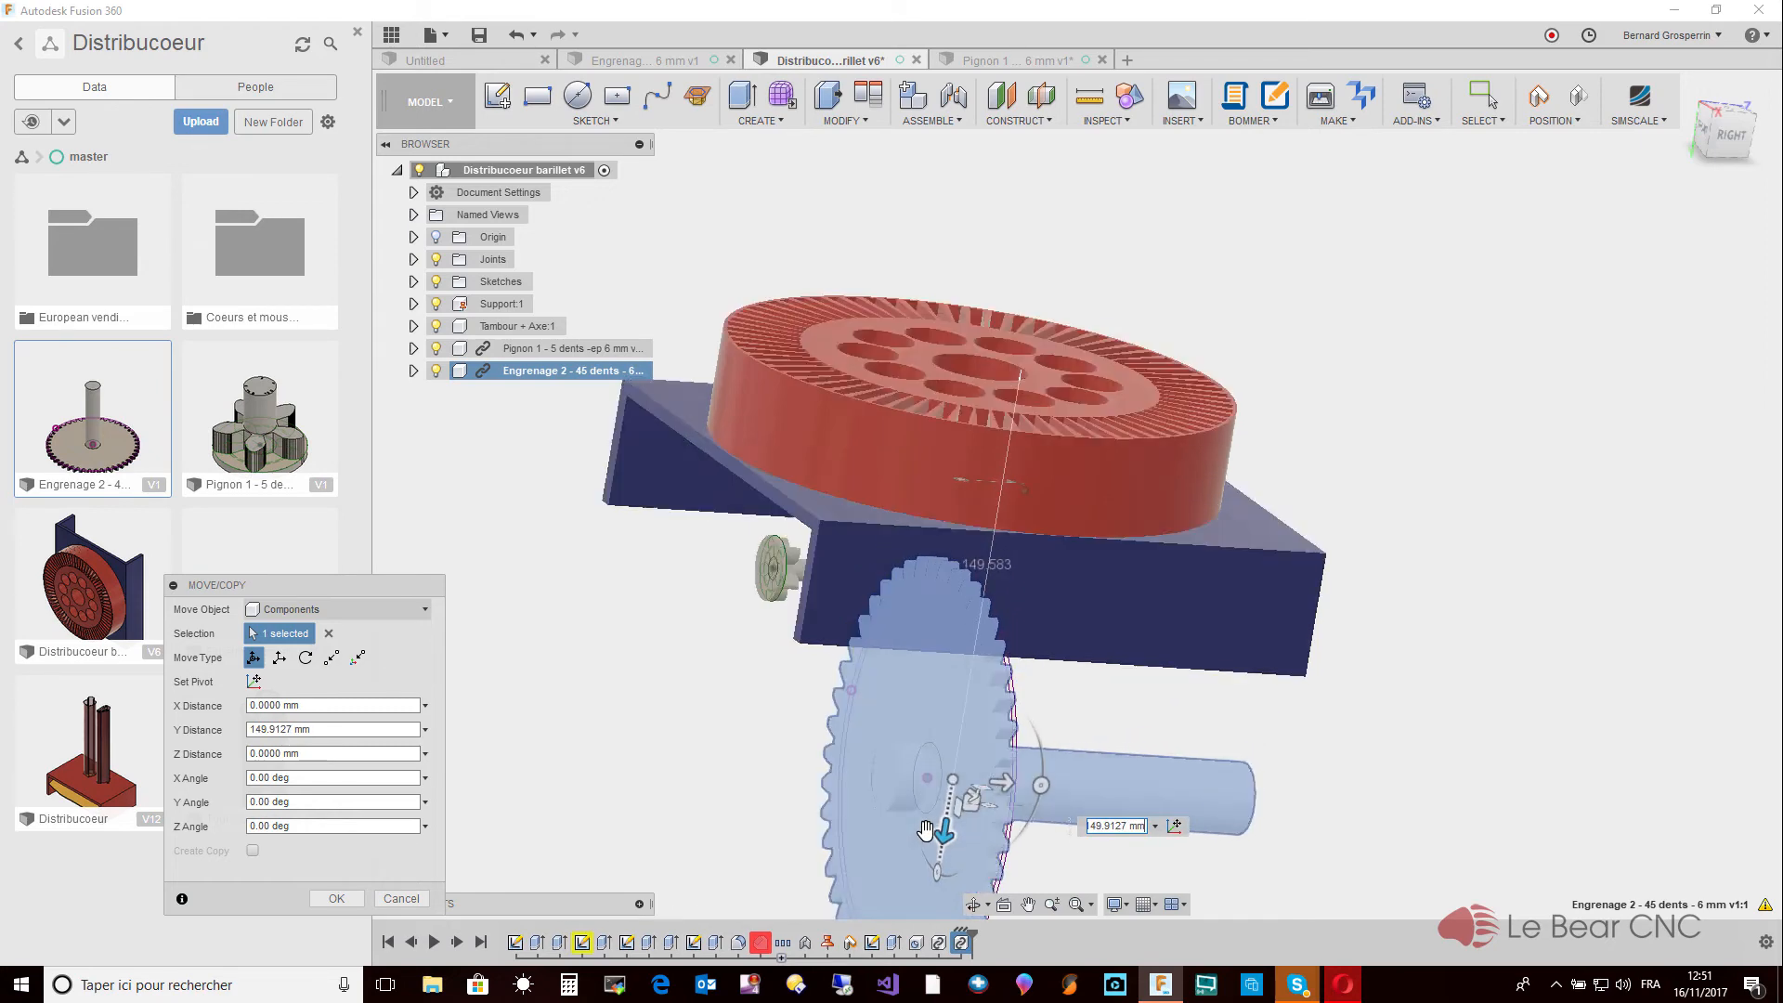
shift+middle_drag(1124, 751, 957, 801)
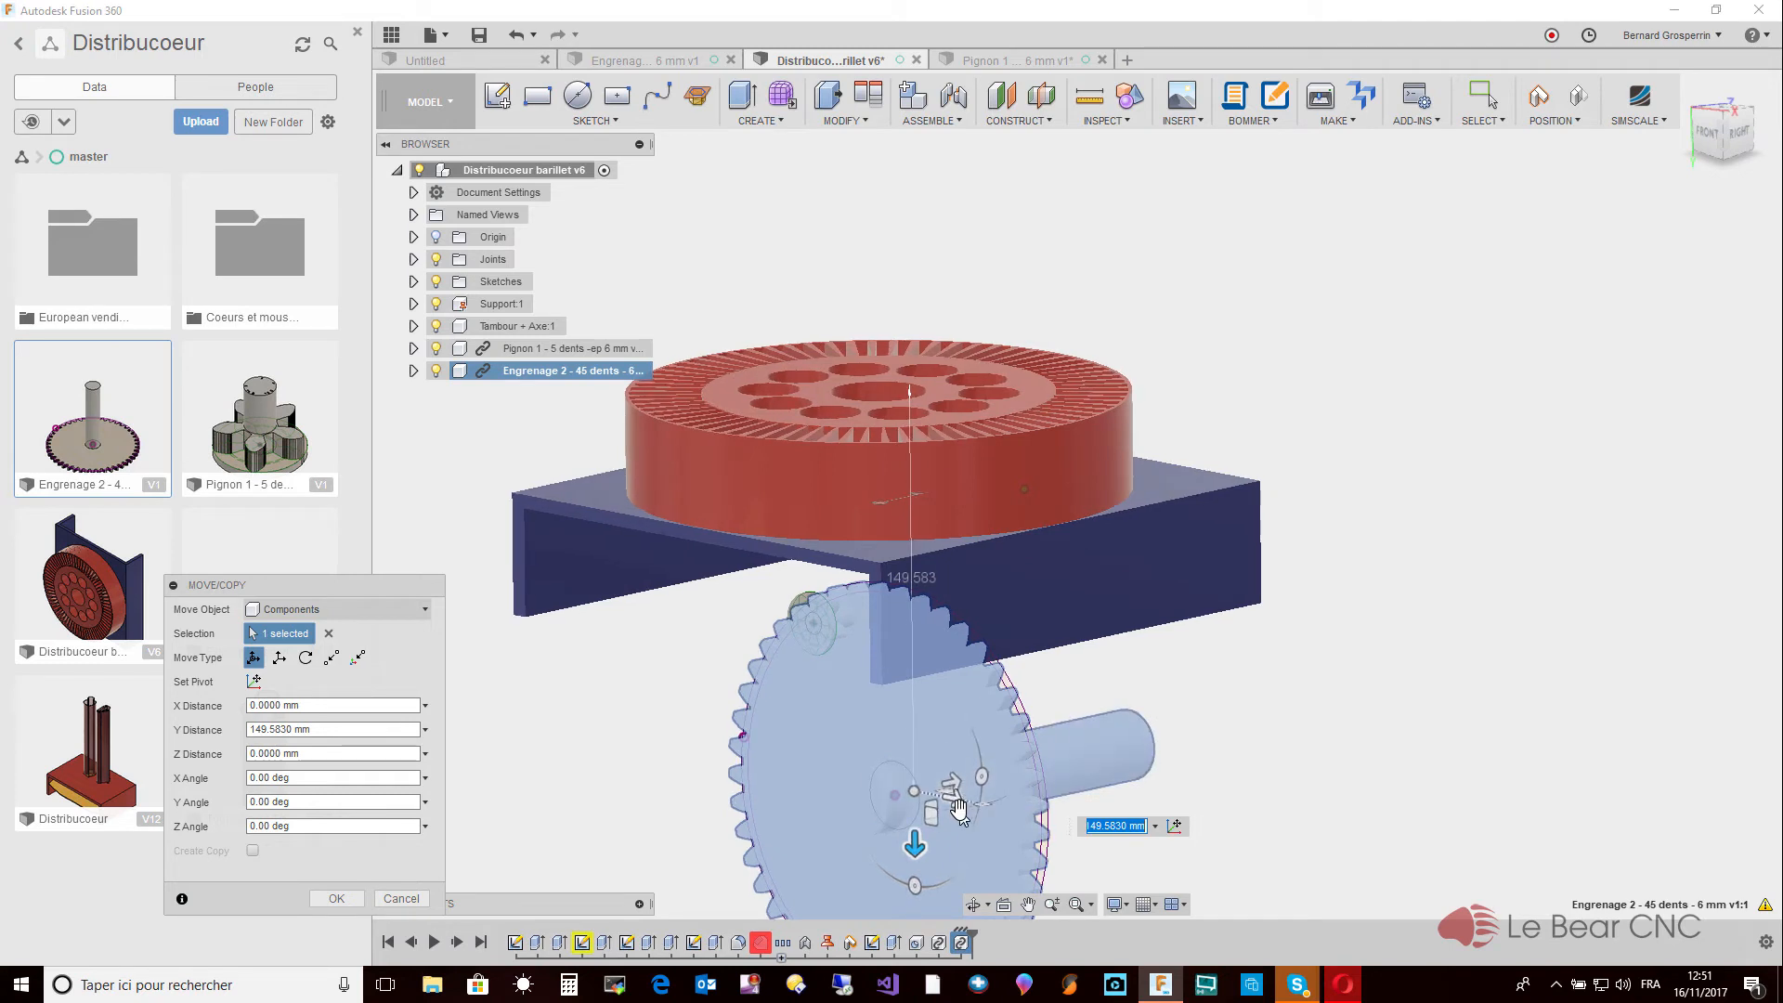
middle_drag(1291, 856, 1308, 845)
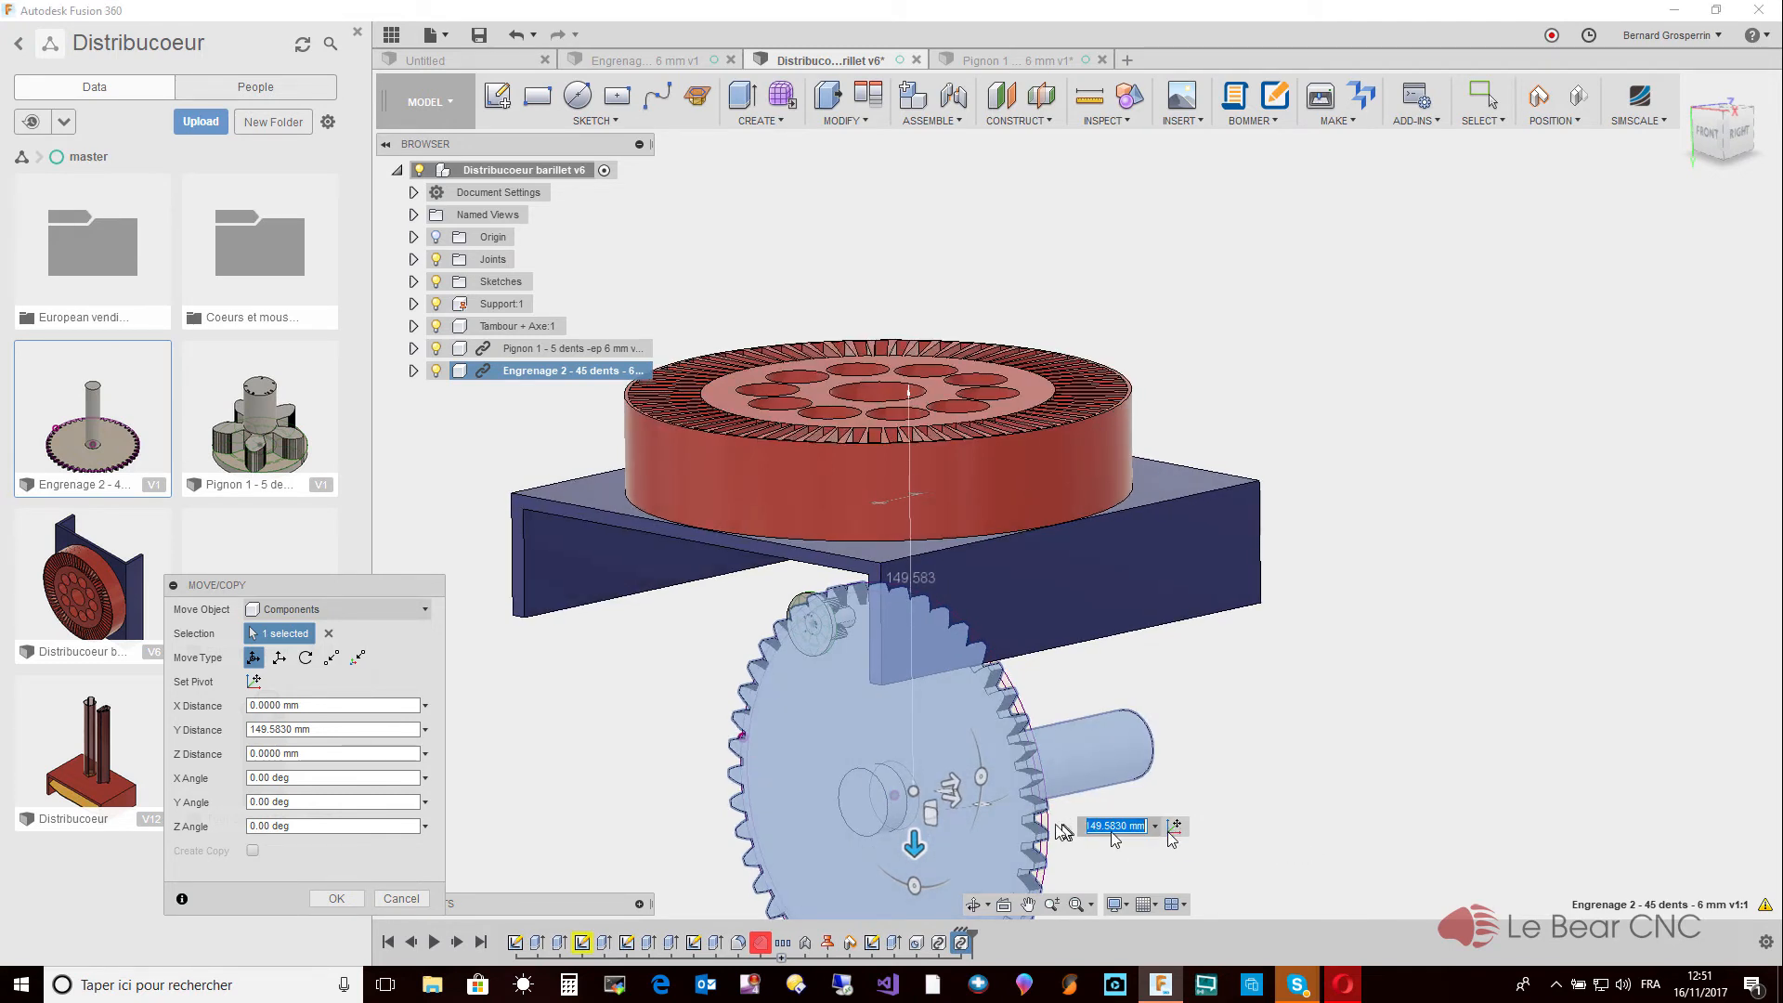
shift+middle_drag(1078, 840, 655, 632)
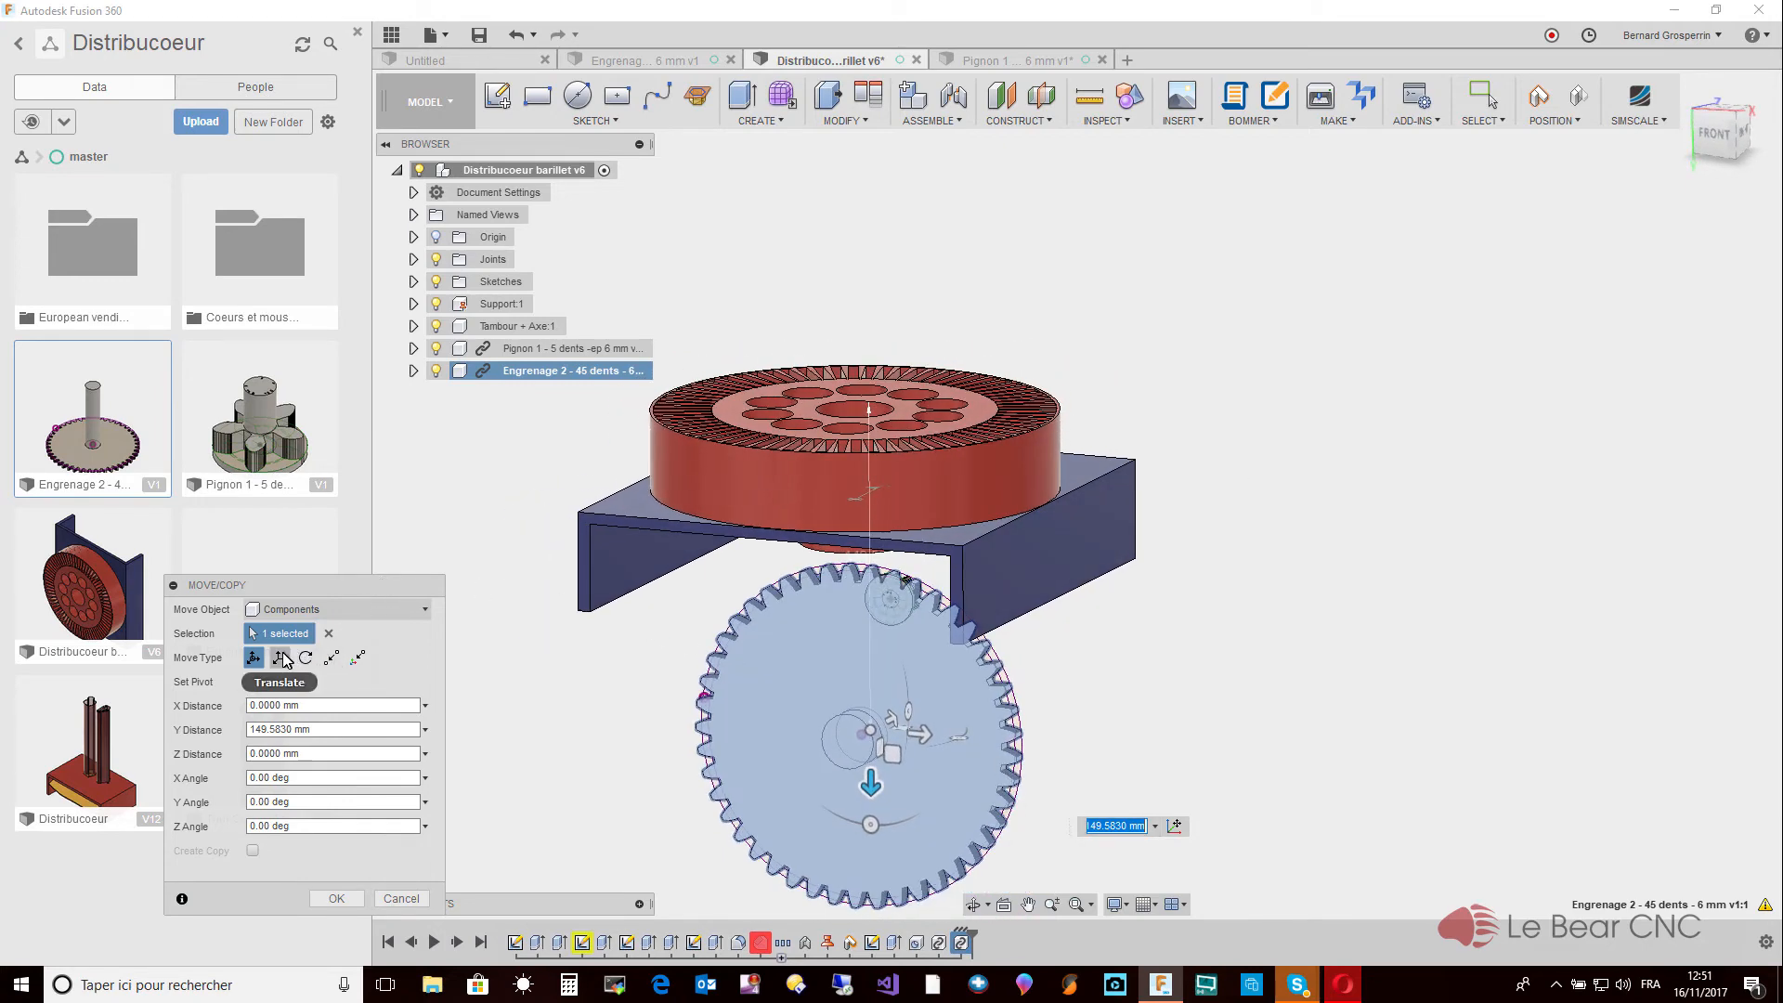
Translate Engrenage 2 by about -23.1 mm in X, -21.9 mm in Y and -71.3 mm in Z, toward the pinion.
click(279, 658)
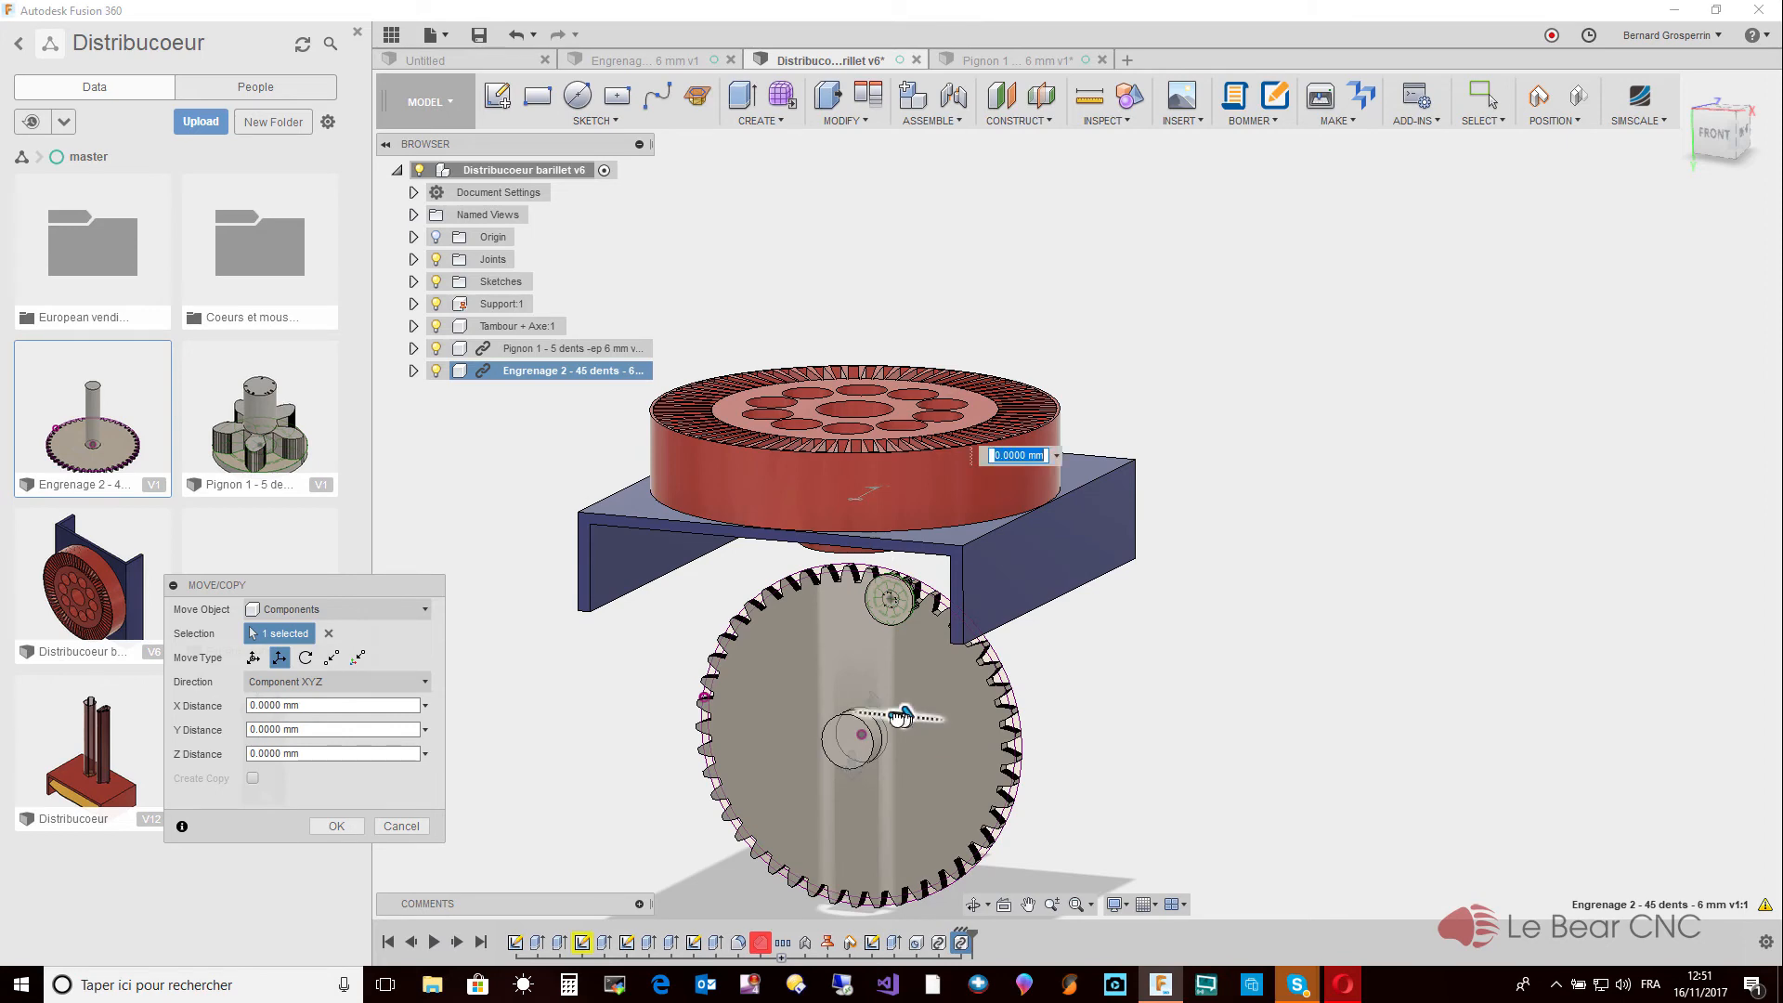
drag(901, 717, 786, 694)
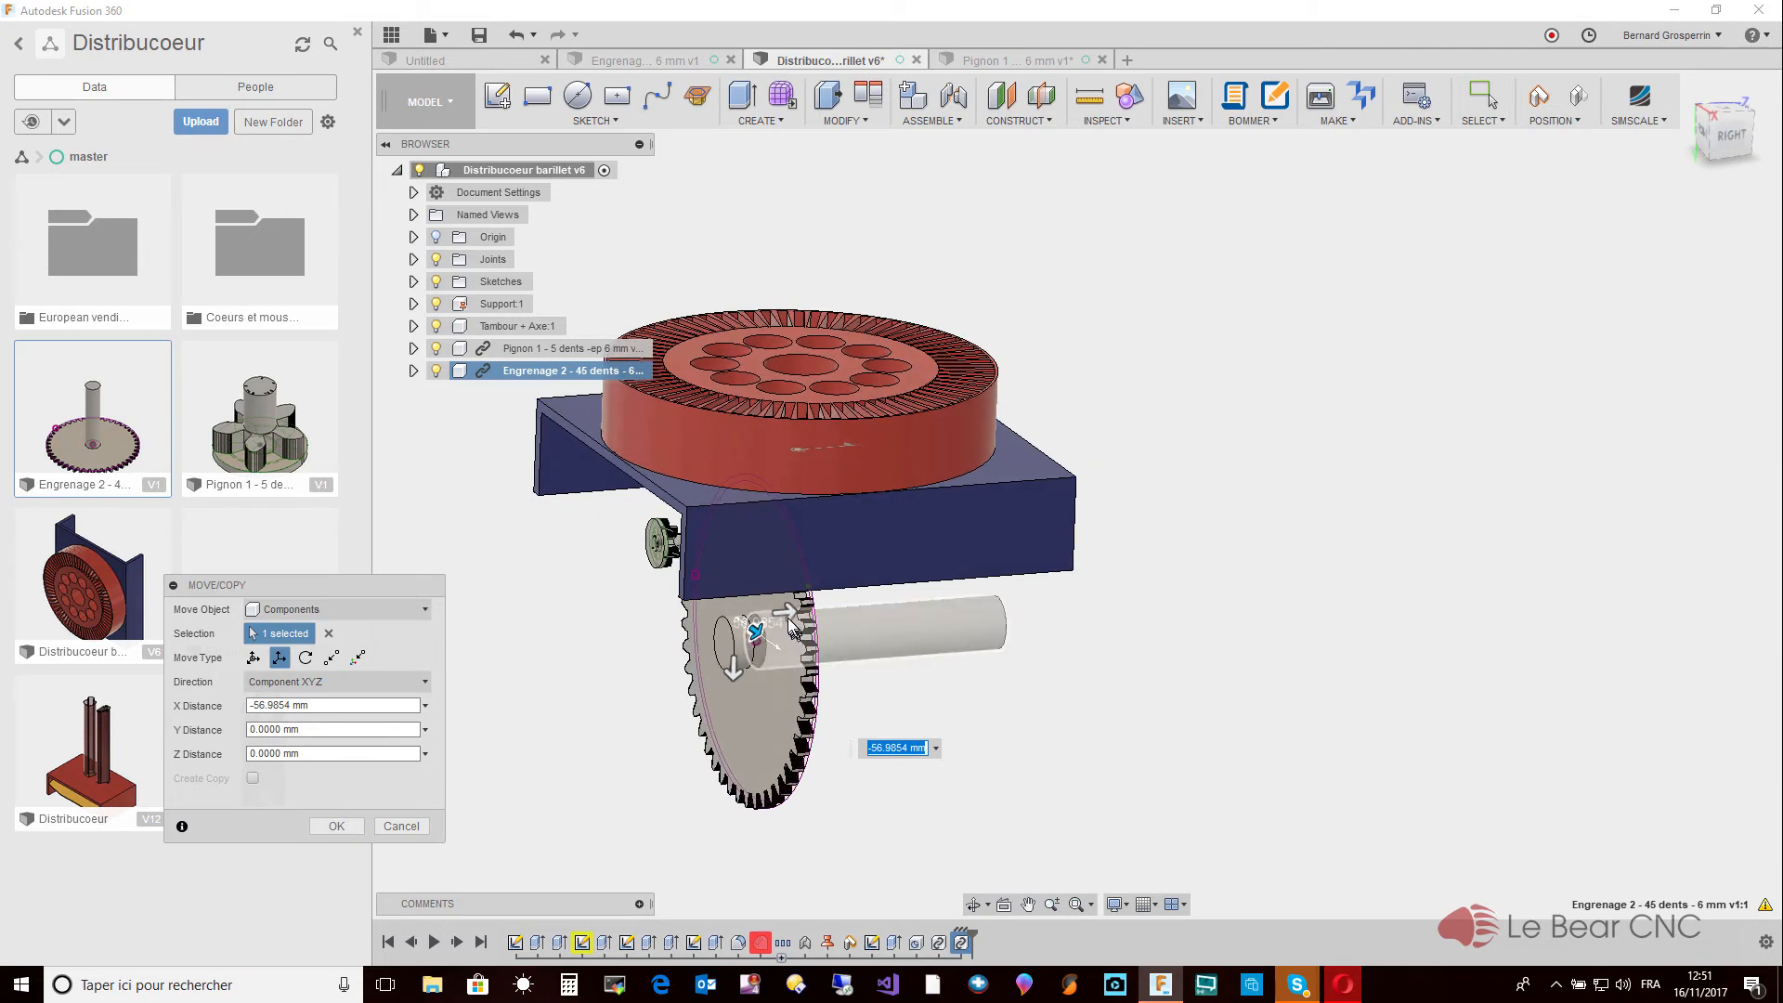
drag(755, 632, 645, 623)
shift+middle_drag(701, 677, 828, 715)
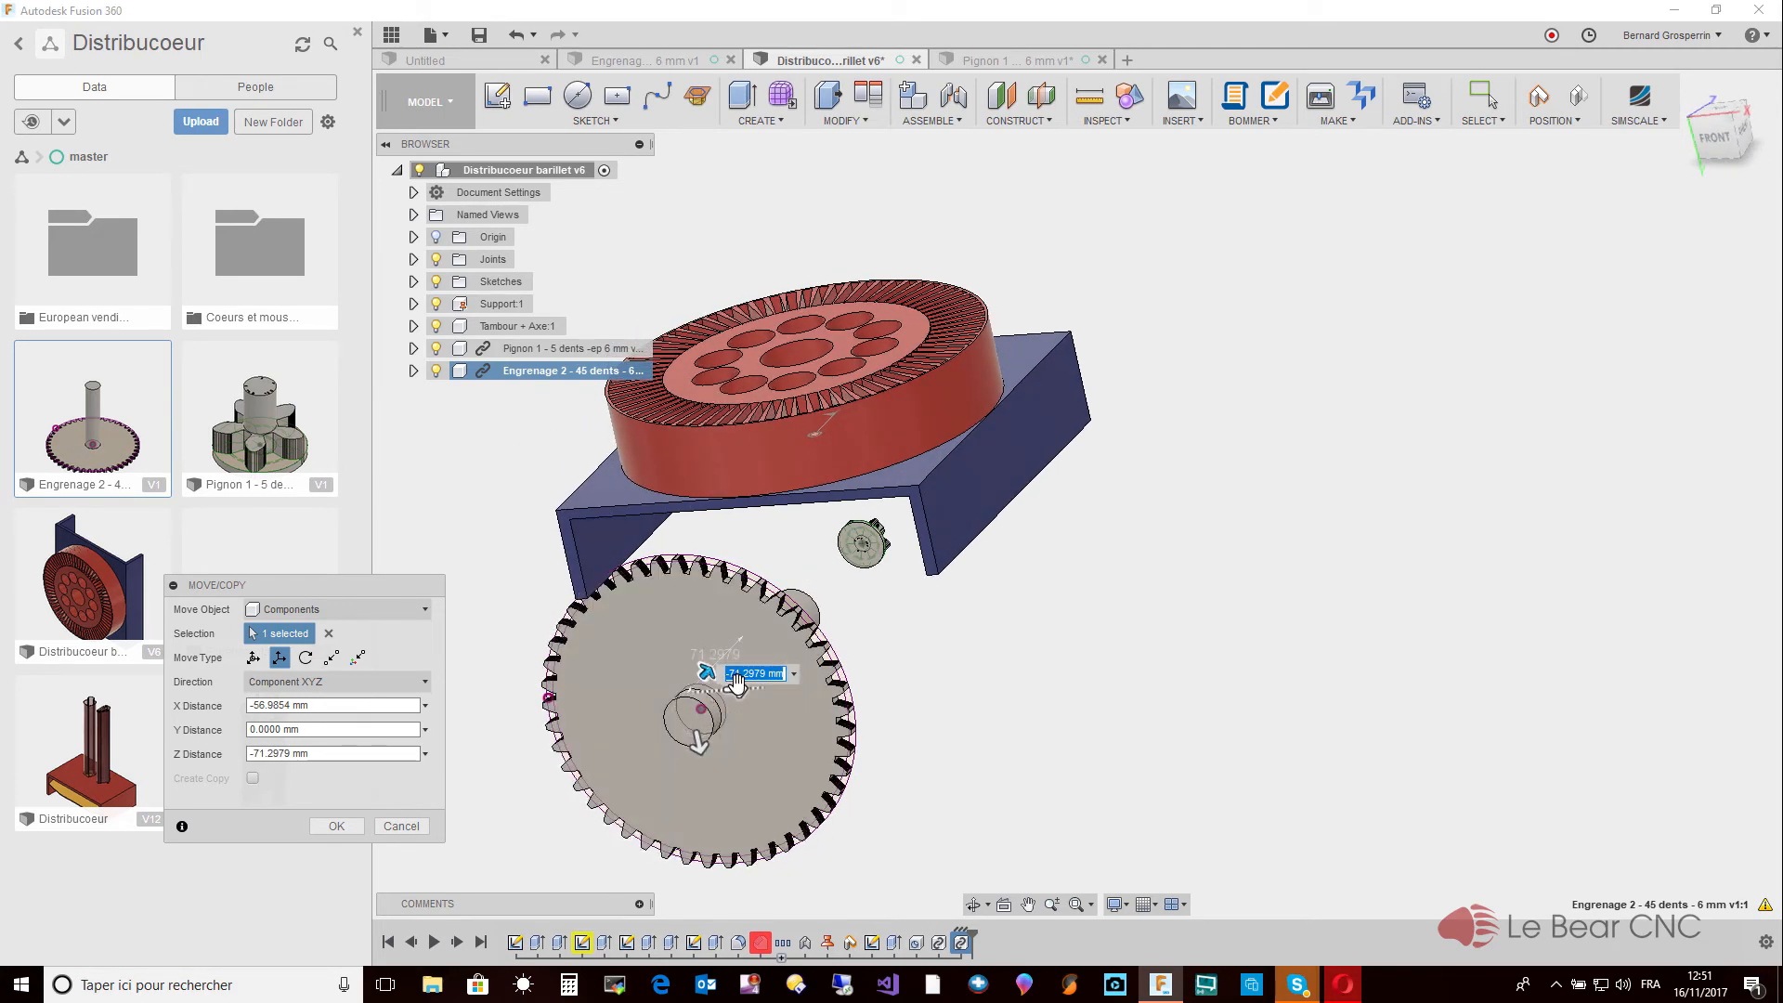
mouse_move(737, 688)
mouse_down()
mouse_move(801, 690)
mouse_move(766, 725)
mouse_move(767, 688)
mouse_up()
shift+middle_drag(768, 687, 786, 615)
shift+middle_drag(799, 543, 812, 514)
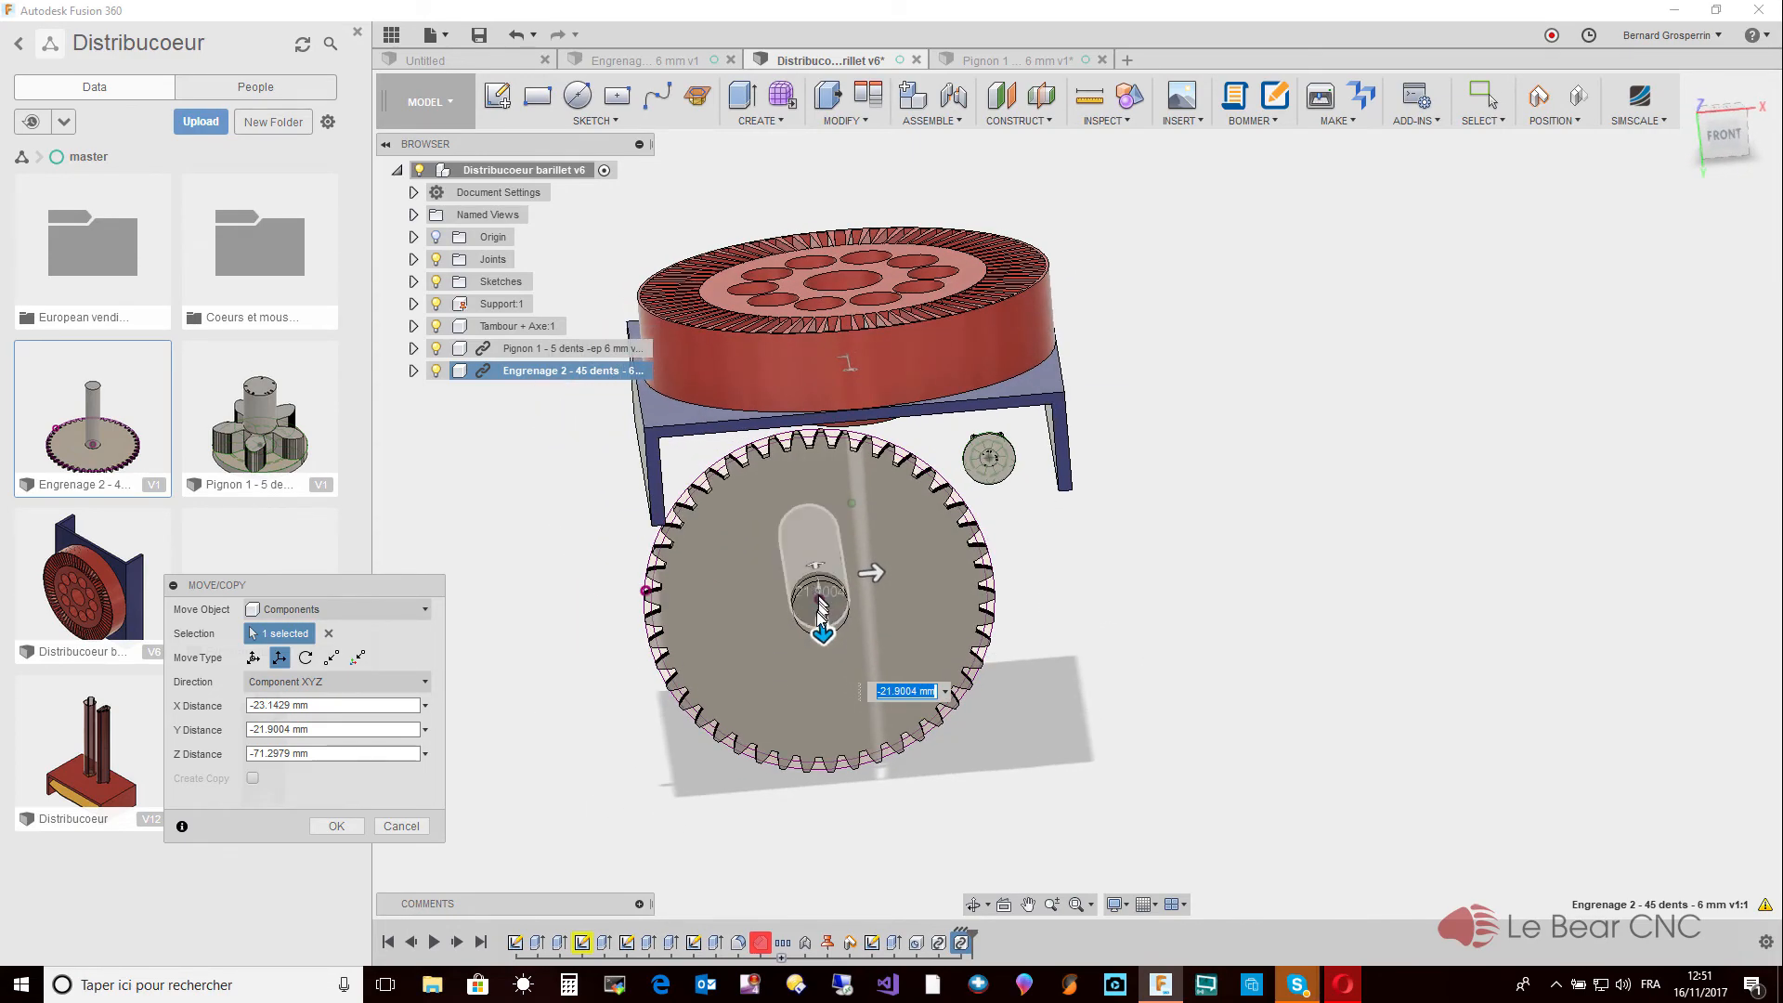
shift+middle_drag(821, 613, 854, 548)
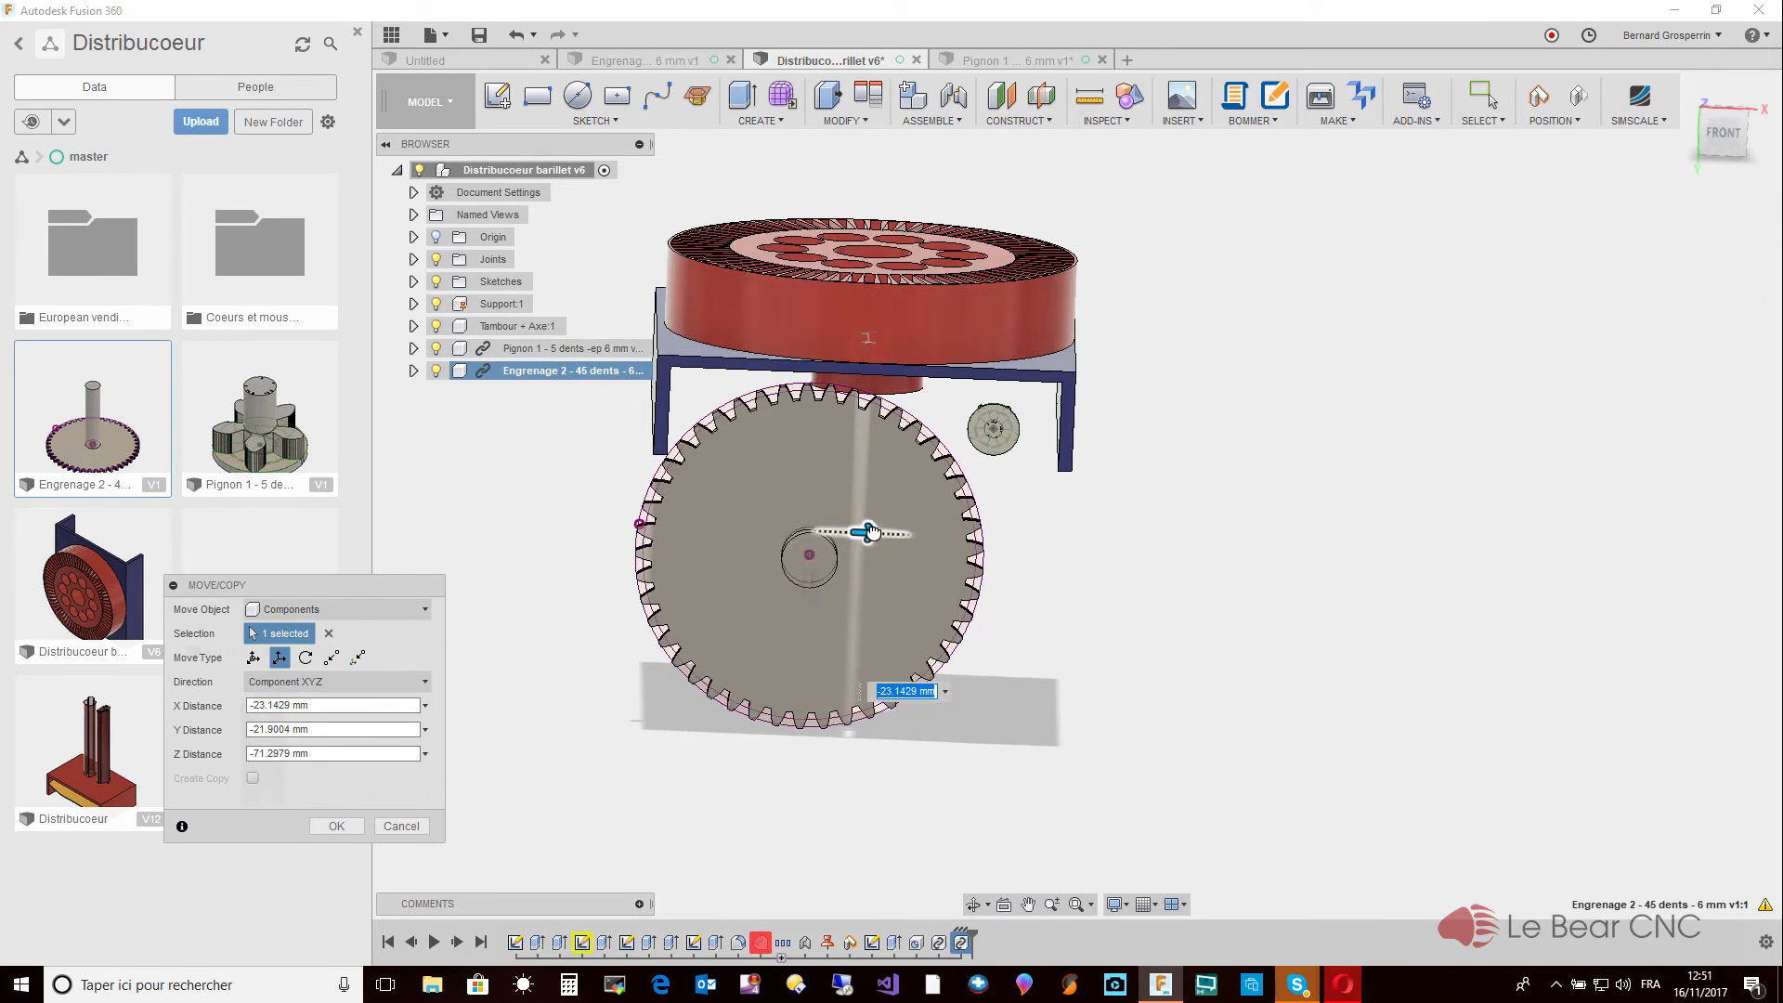
Refine Engrenage 2's translation to about -7.6 mm in X, -28.9 mm in Y and -86 mm in Z, bringing it against the pinion.
drag(870, 532, 890, 533)
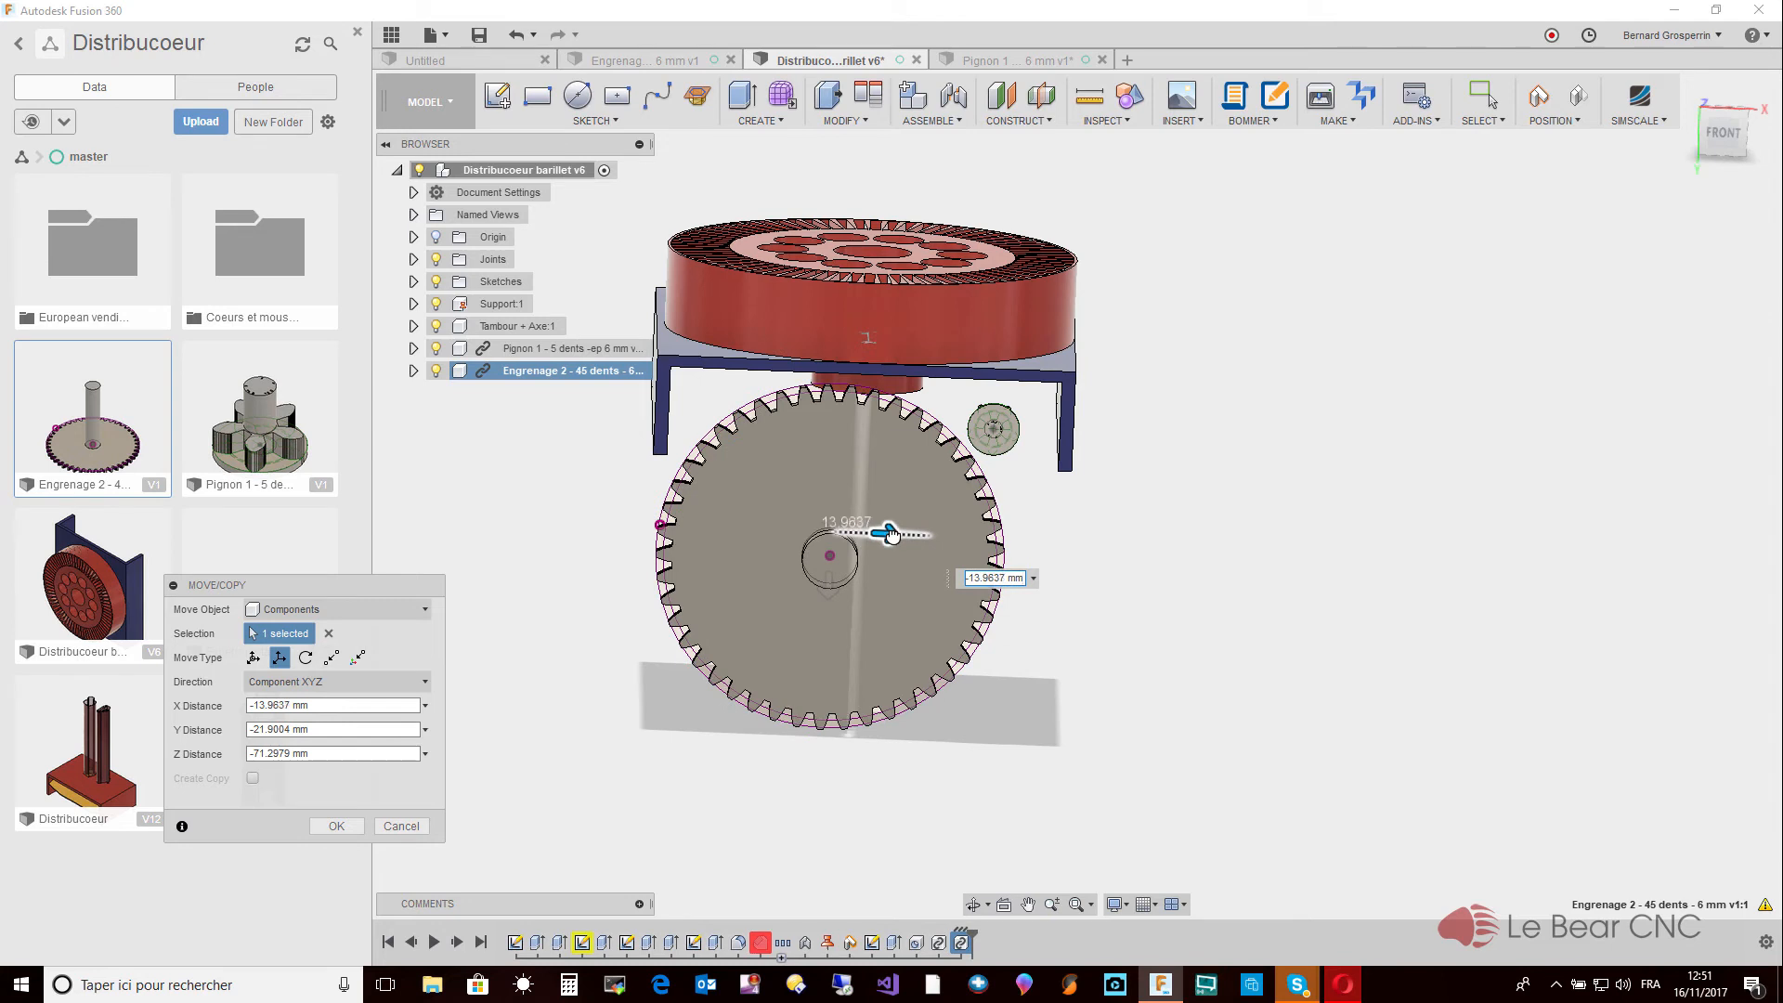
drag(894, 535, 903, 535)
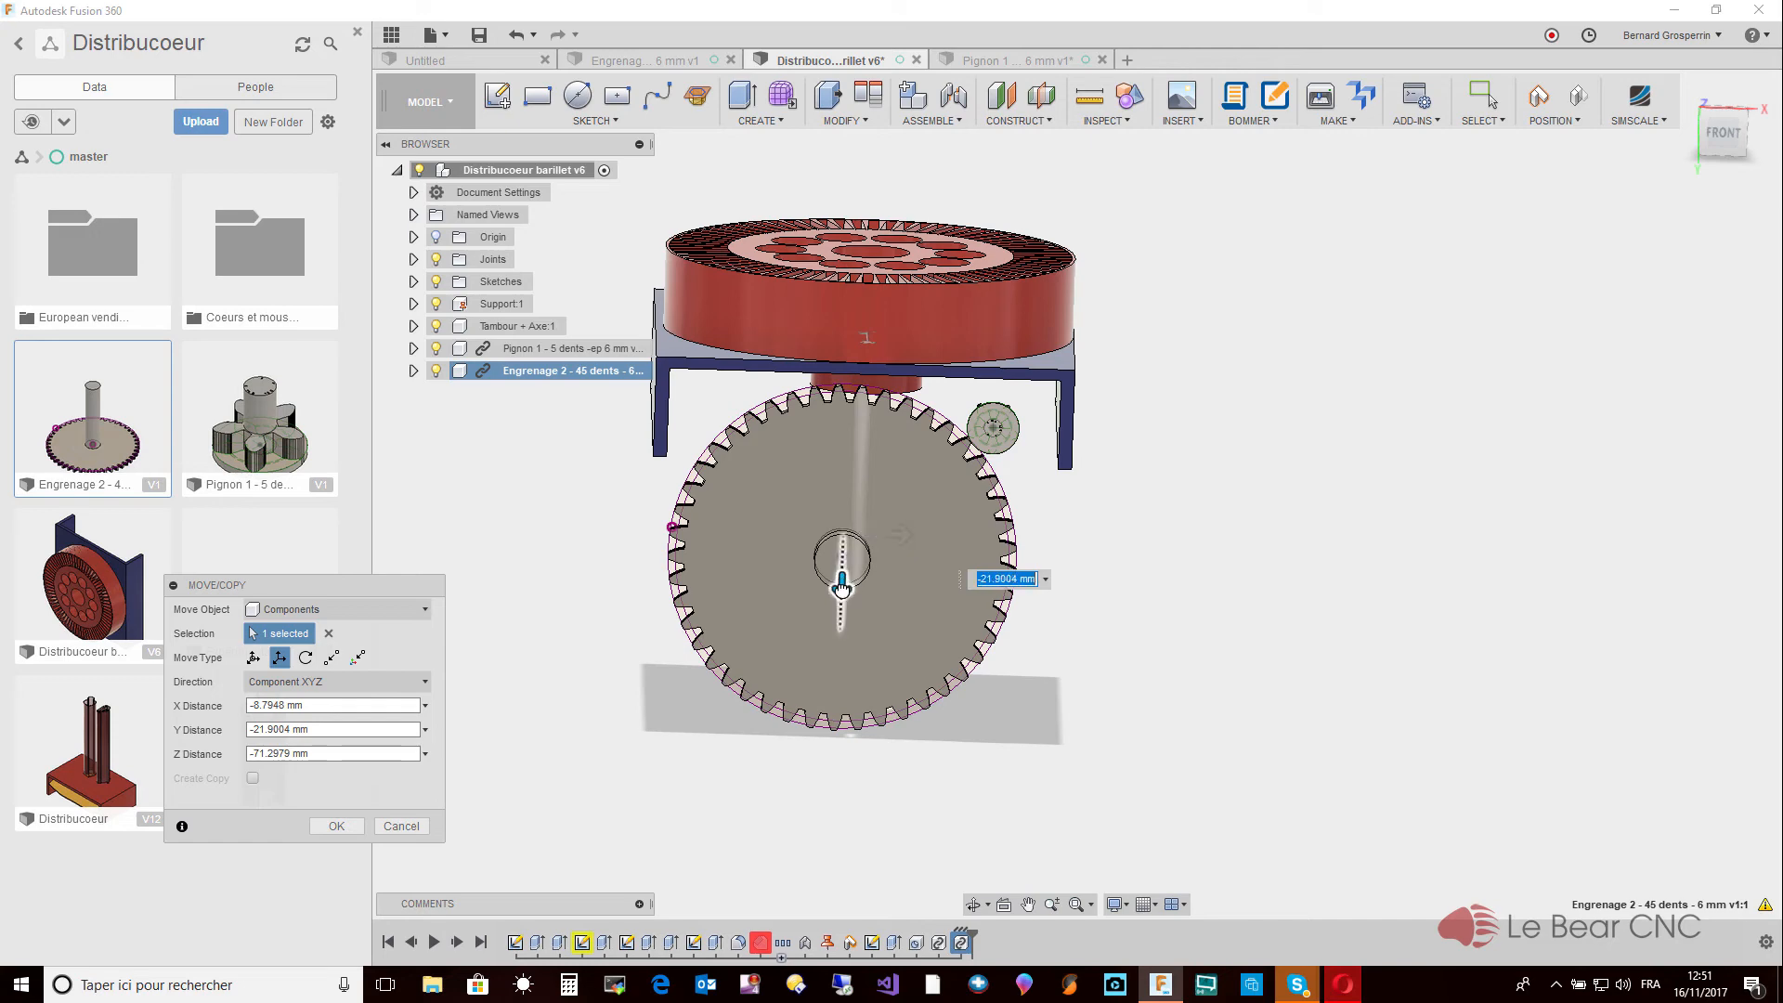
drag(843, 585, 843, 578)
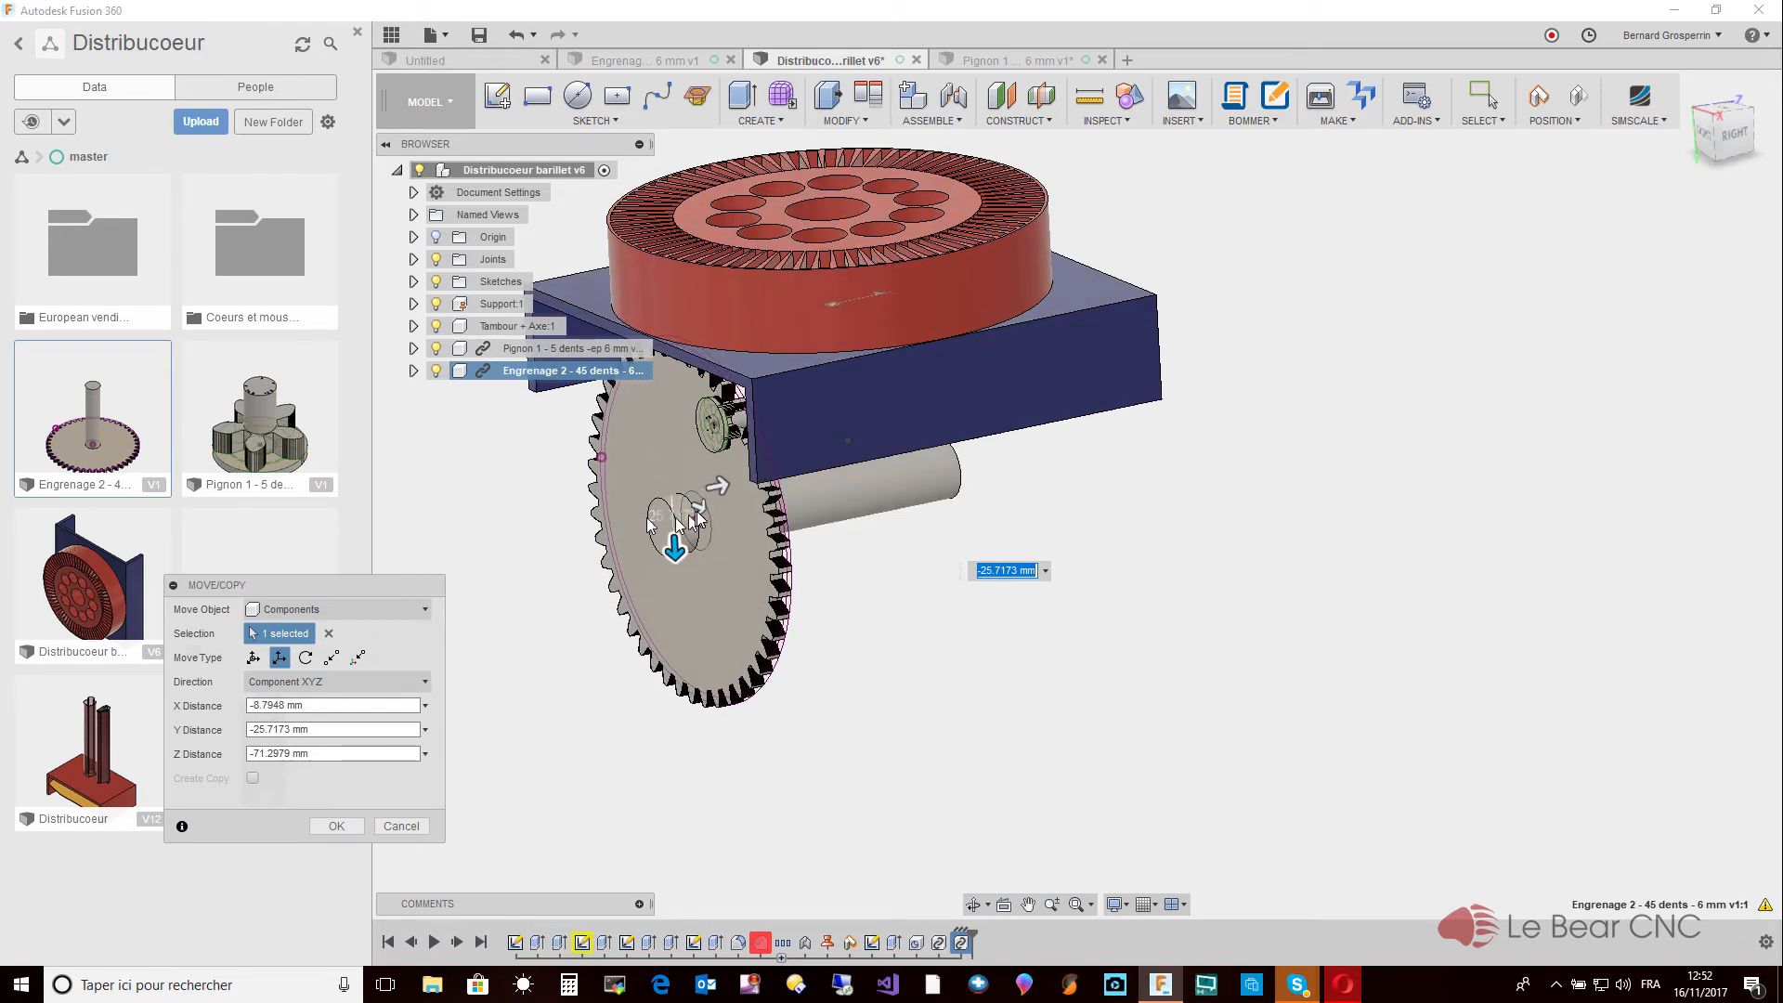
drag(715, 483, 688, 492)
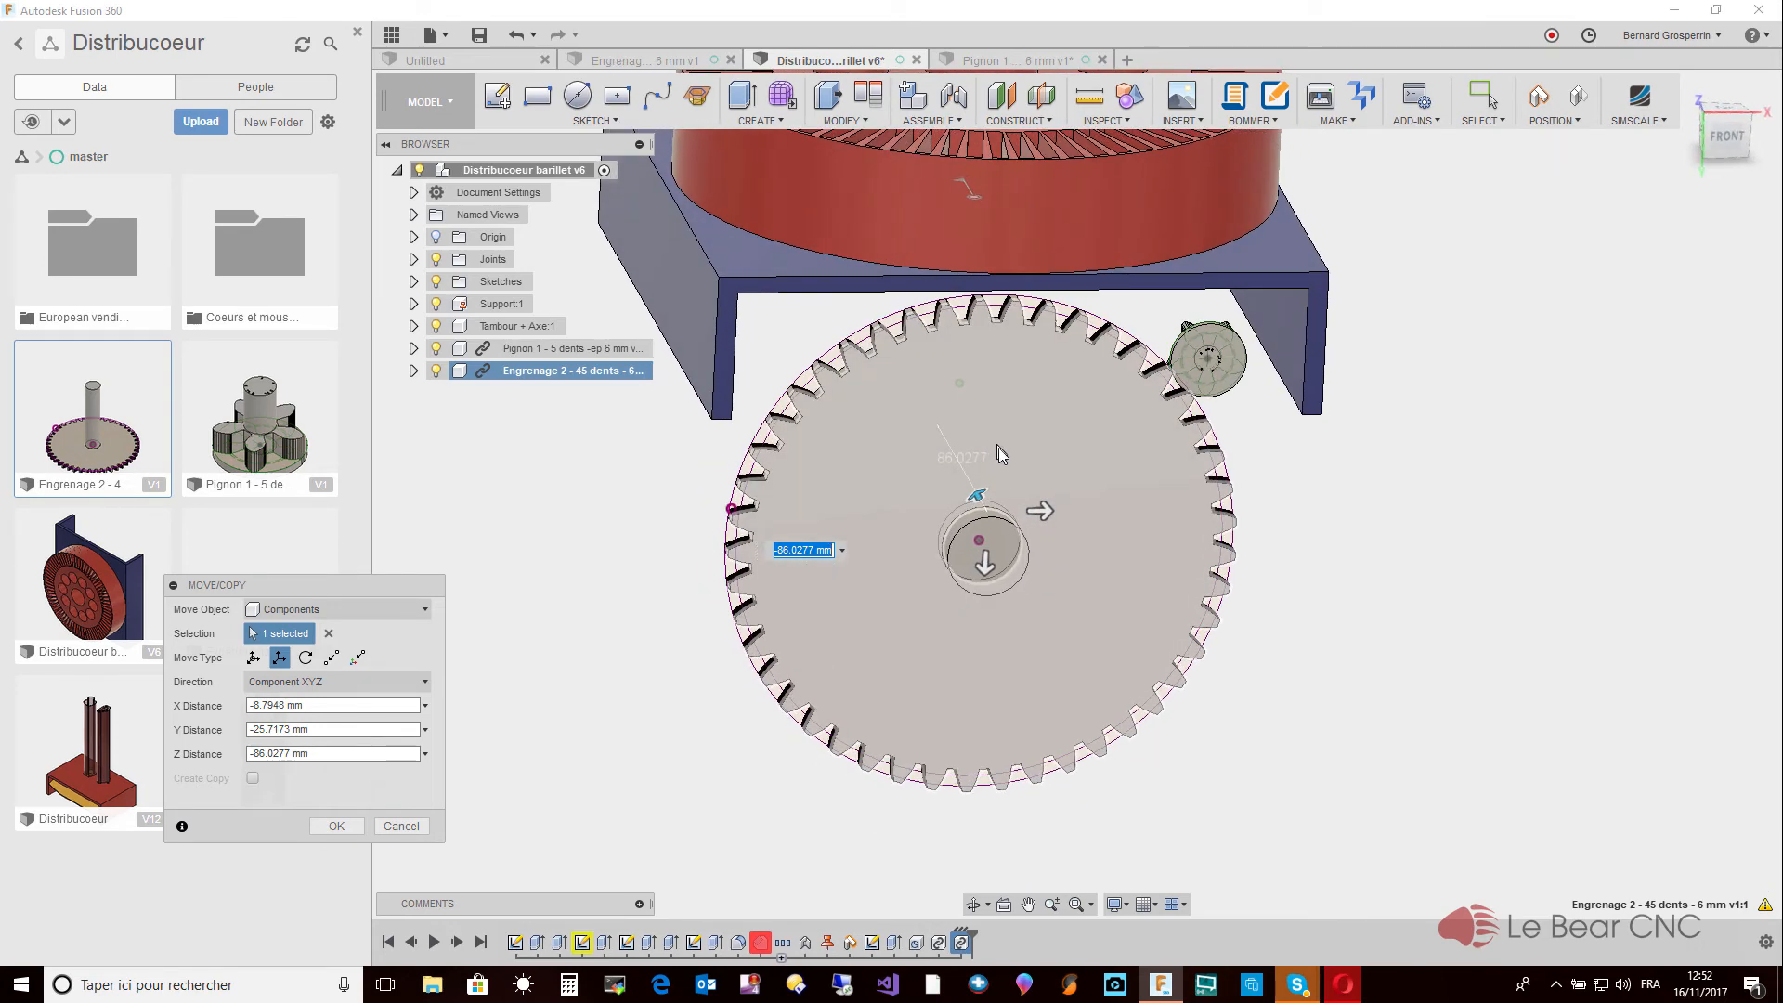
drag(984, 553, 987, 546)
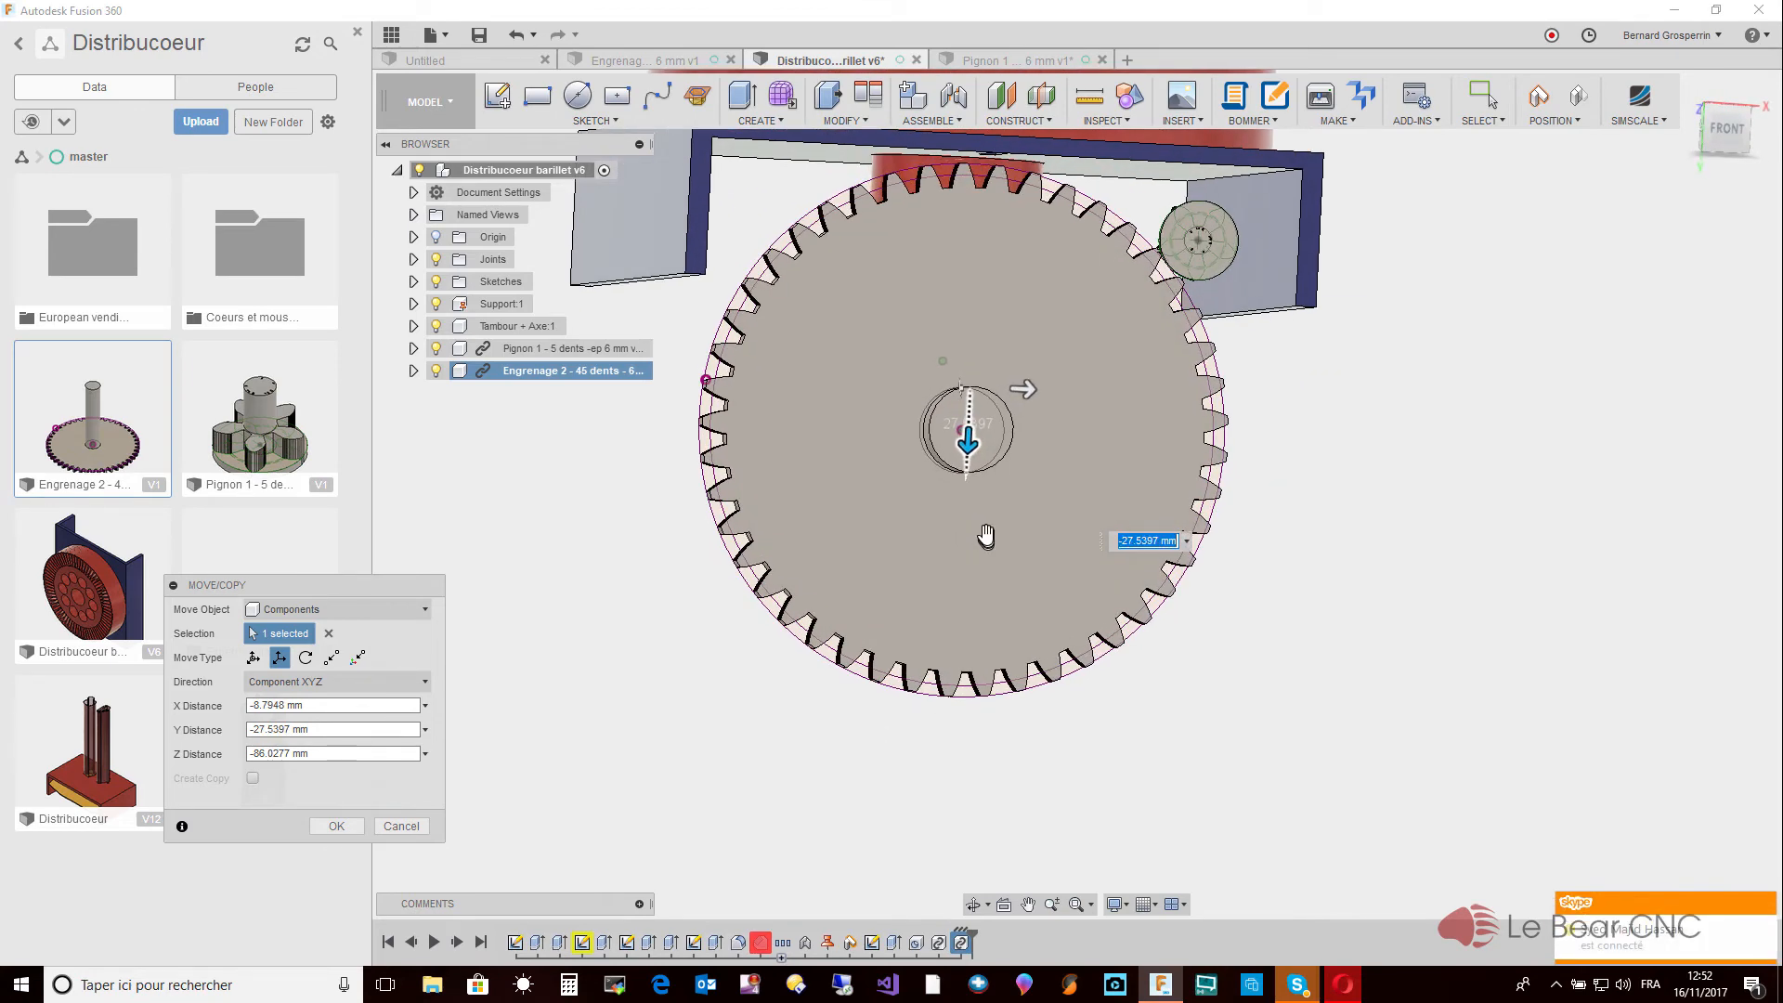
drag(957, 450, 957, 447)
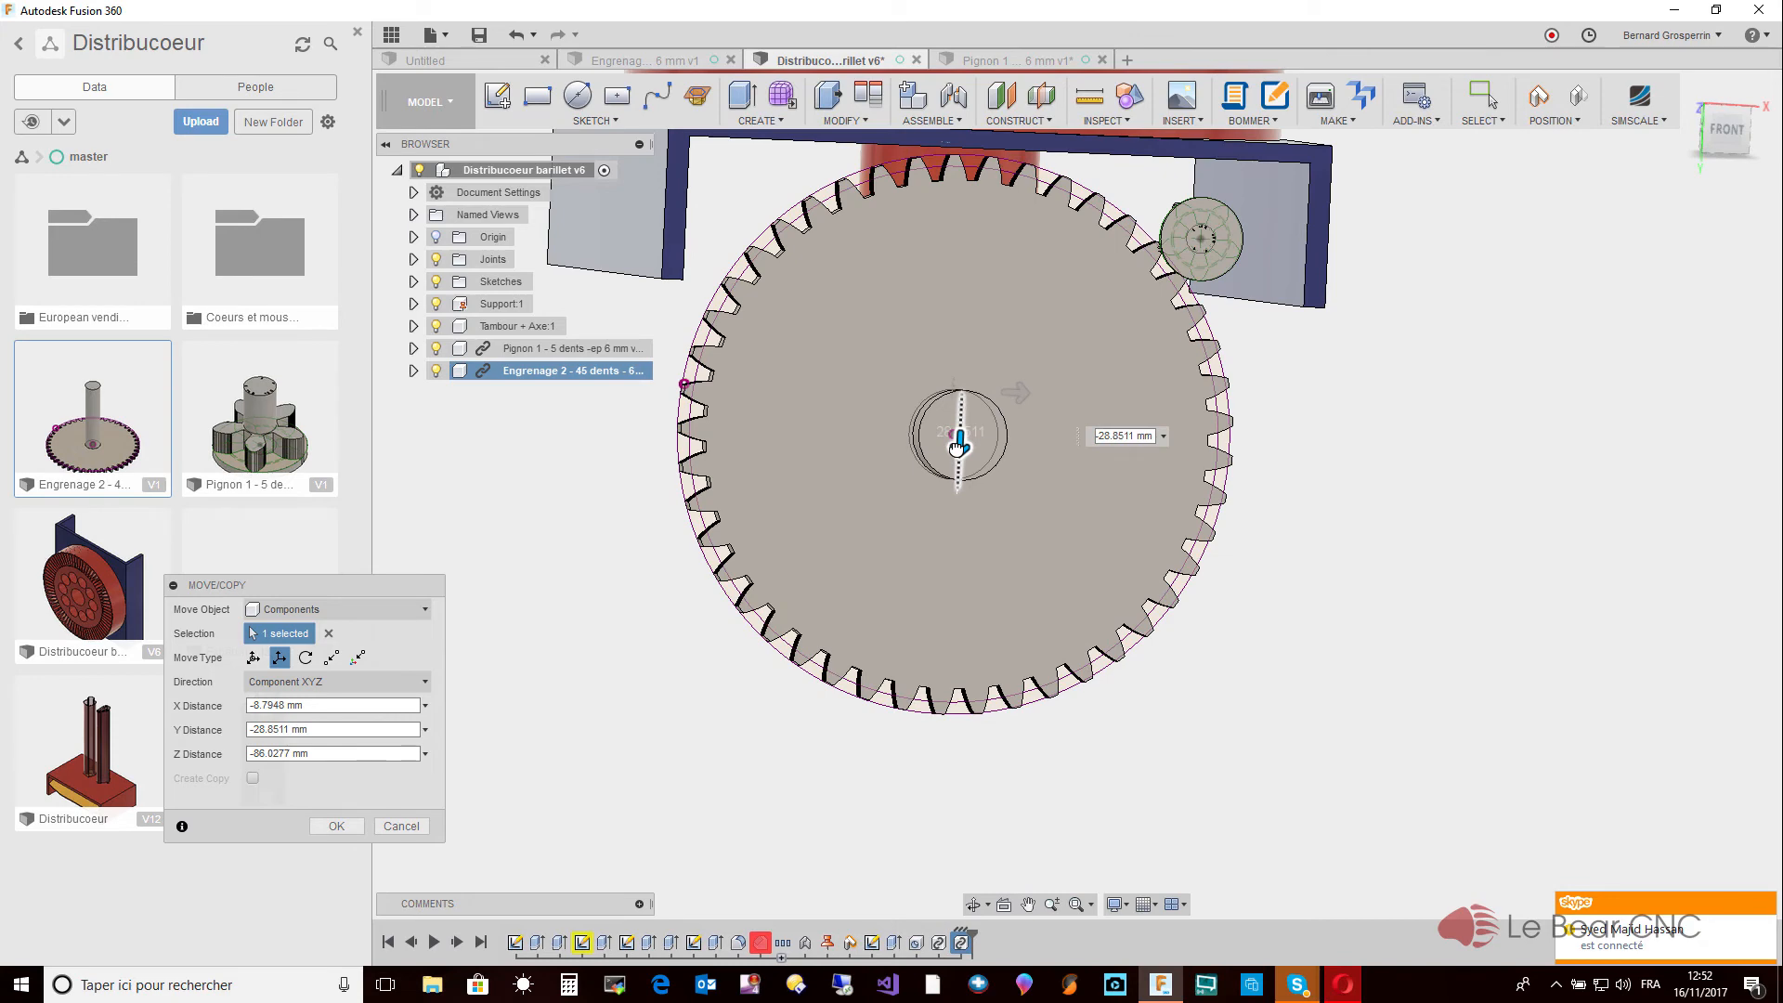
shift+middle_drag(1000, 415, 1087, 403)
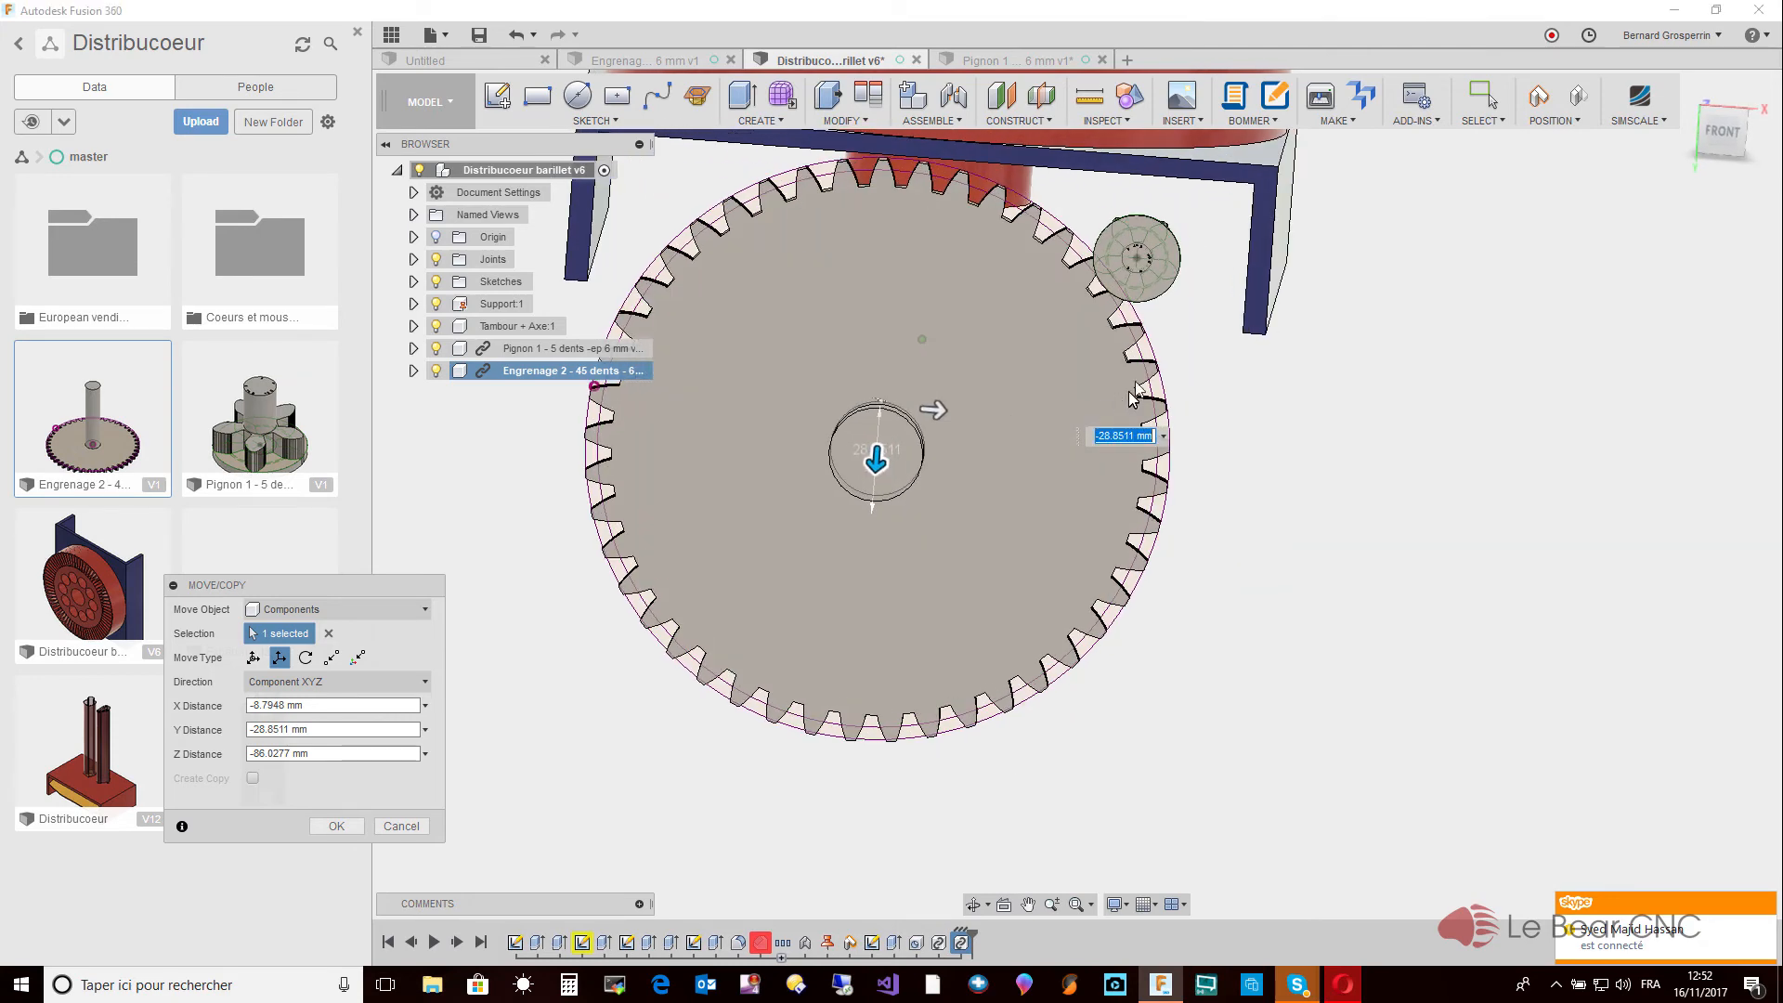
shift+middle_drag(1205, 345, 1133, 481)
shift+middle_drag(1014, 494, 1039, 495)
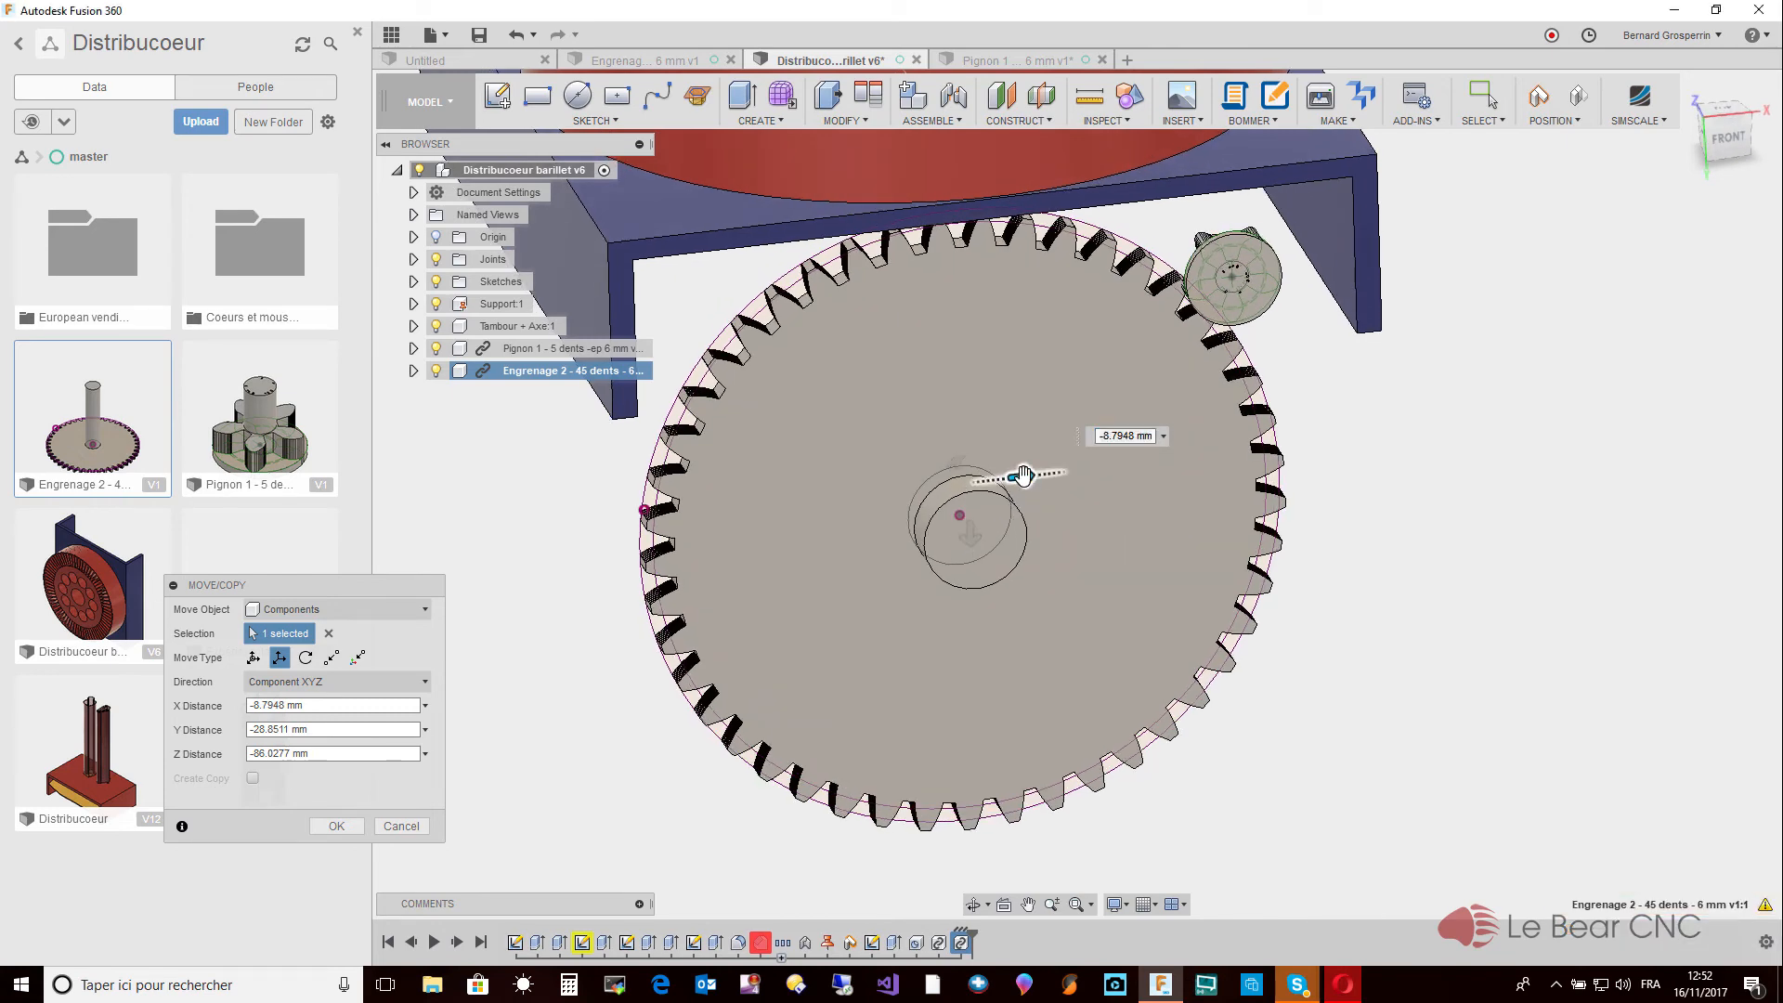
drag(1023, 475, 1028, 475)
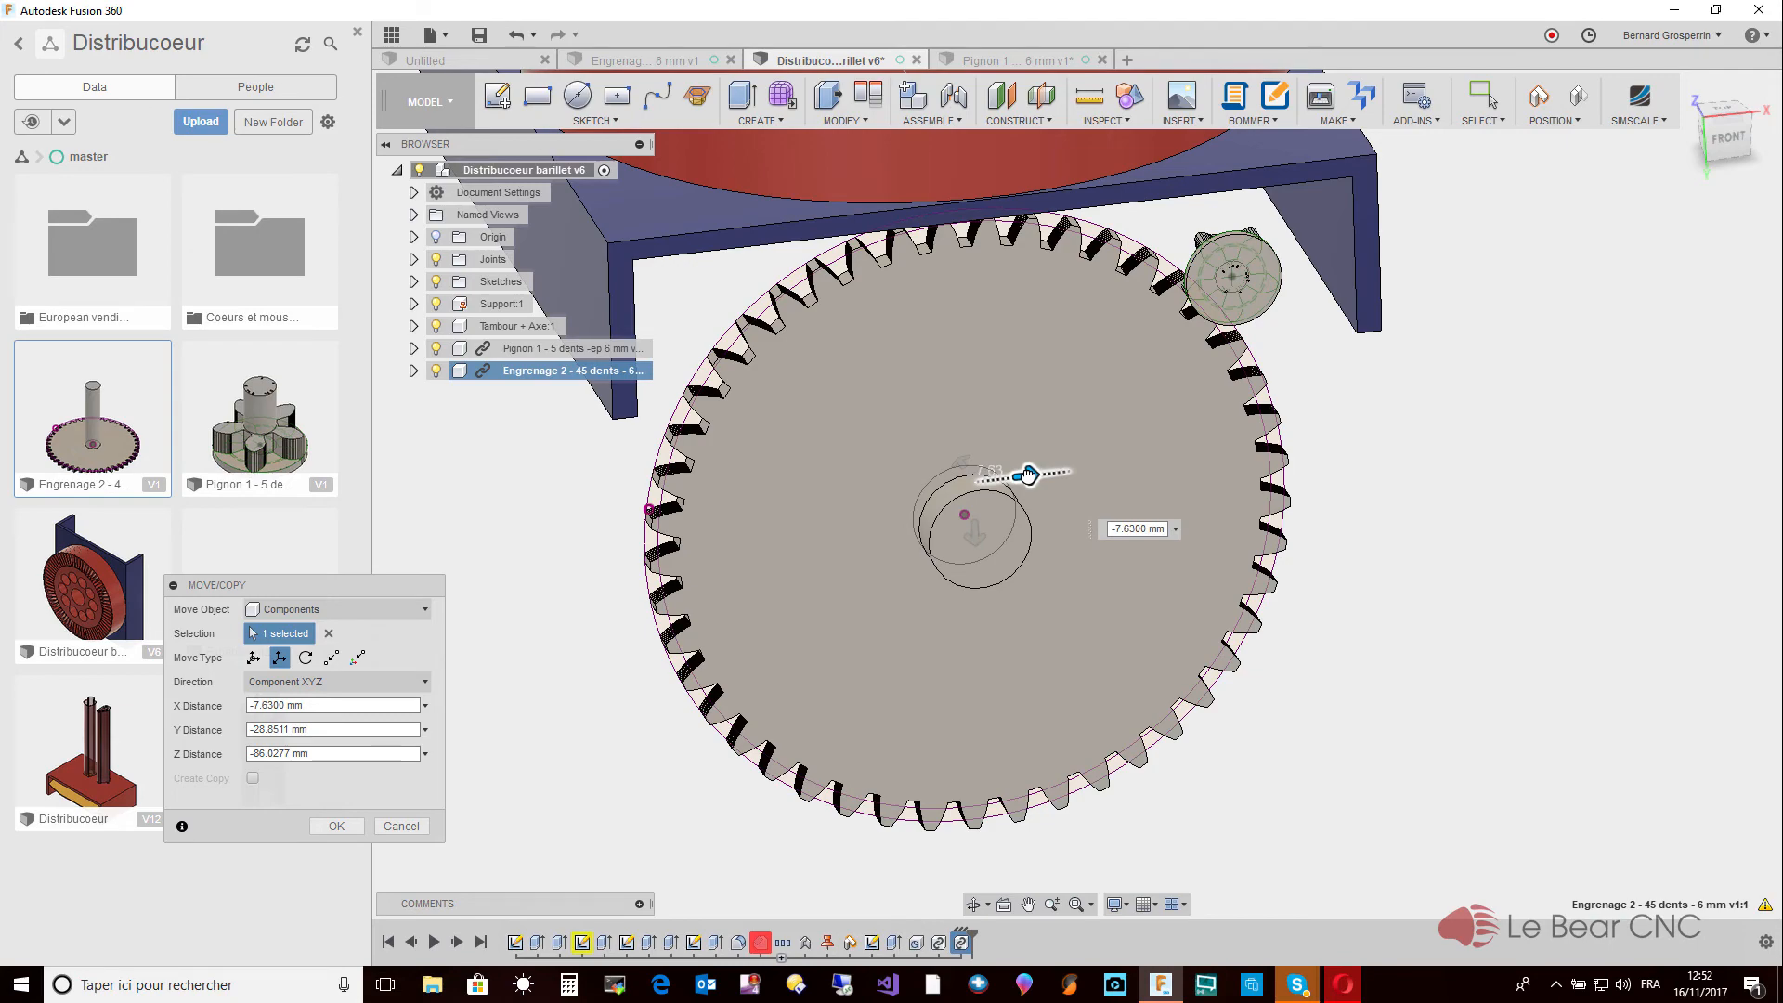
scroll(1029, 475, up, 5)
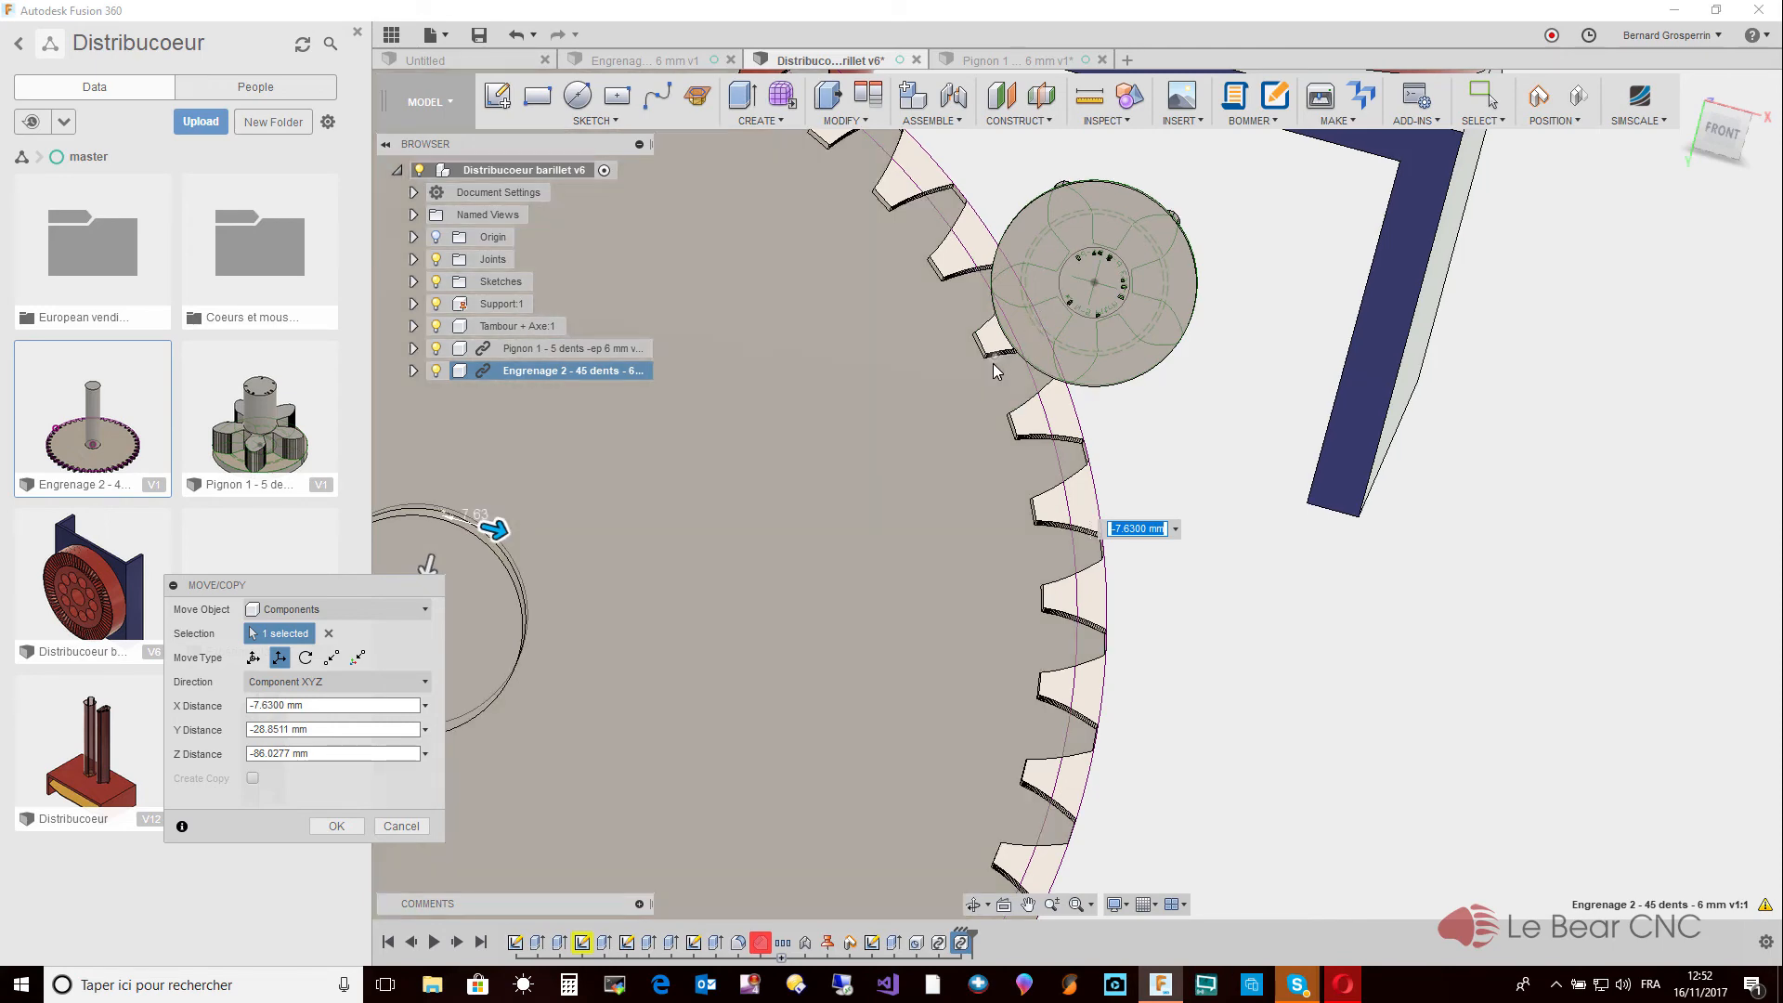
shift+middle_drag(995, 360, 986, 367)
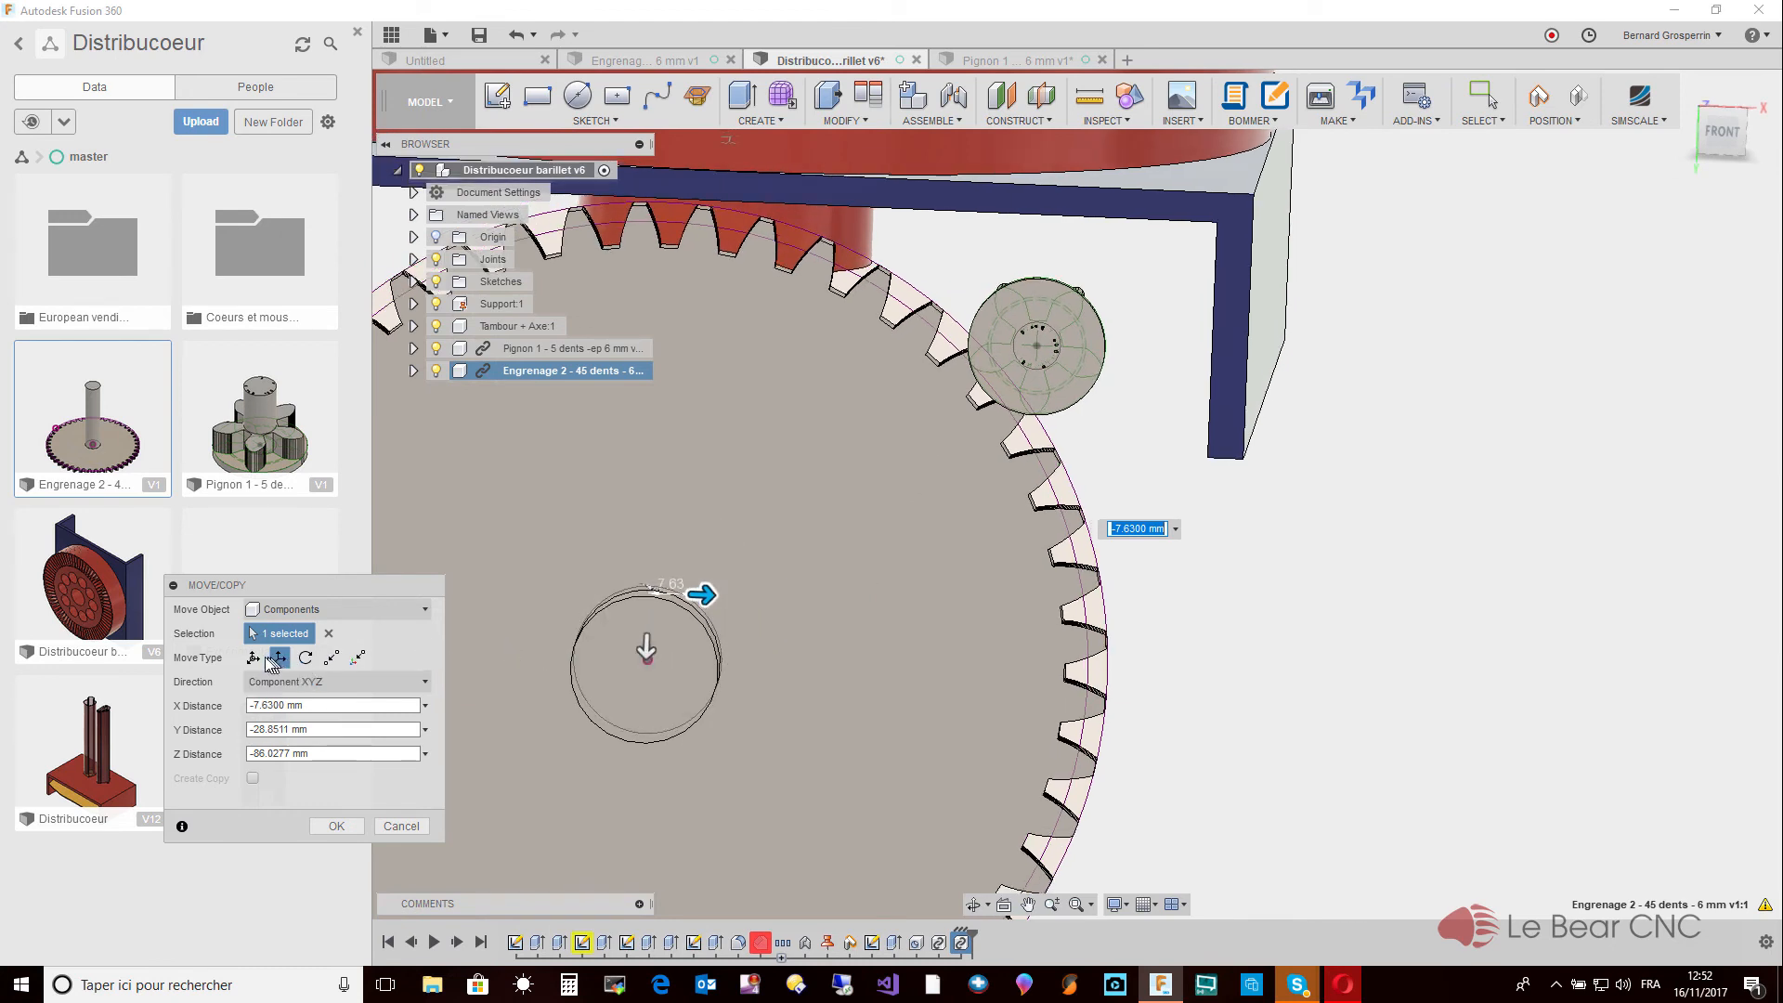
Rotate Engrenage 2 freely by about -12 degrees around Z to align its teeth with the pinion.
click(254, 658)
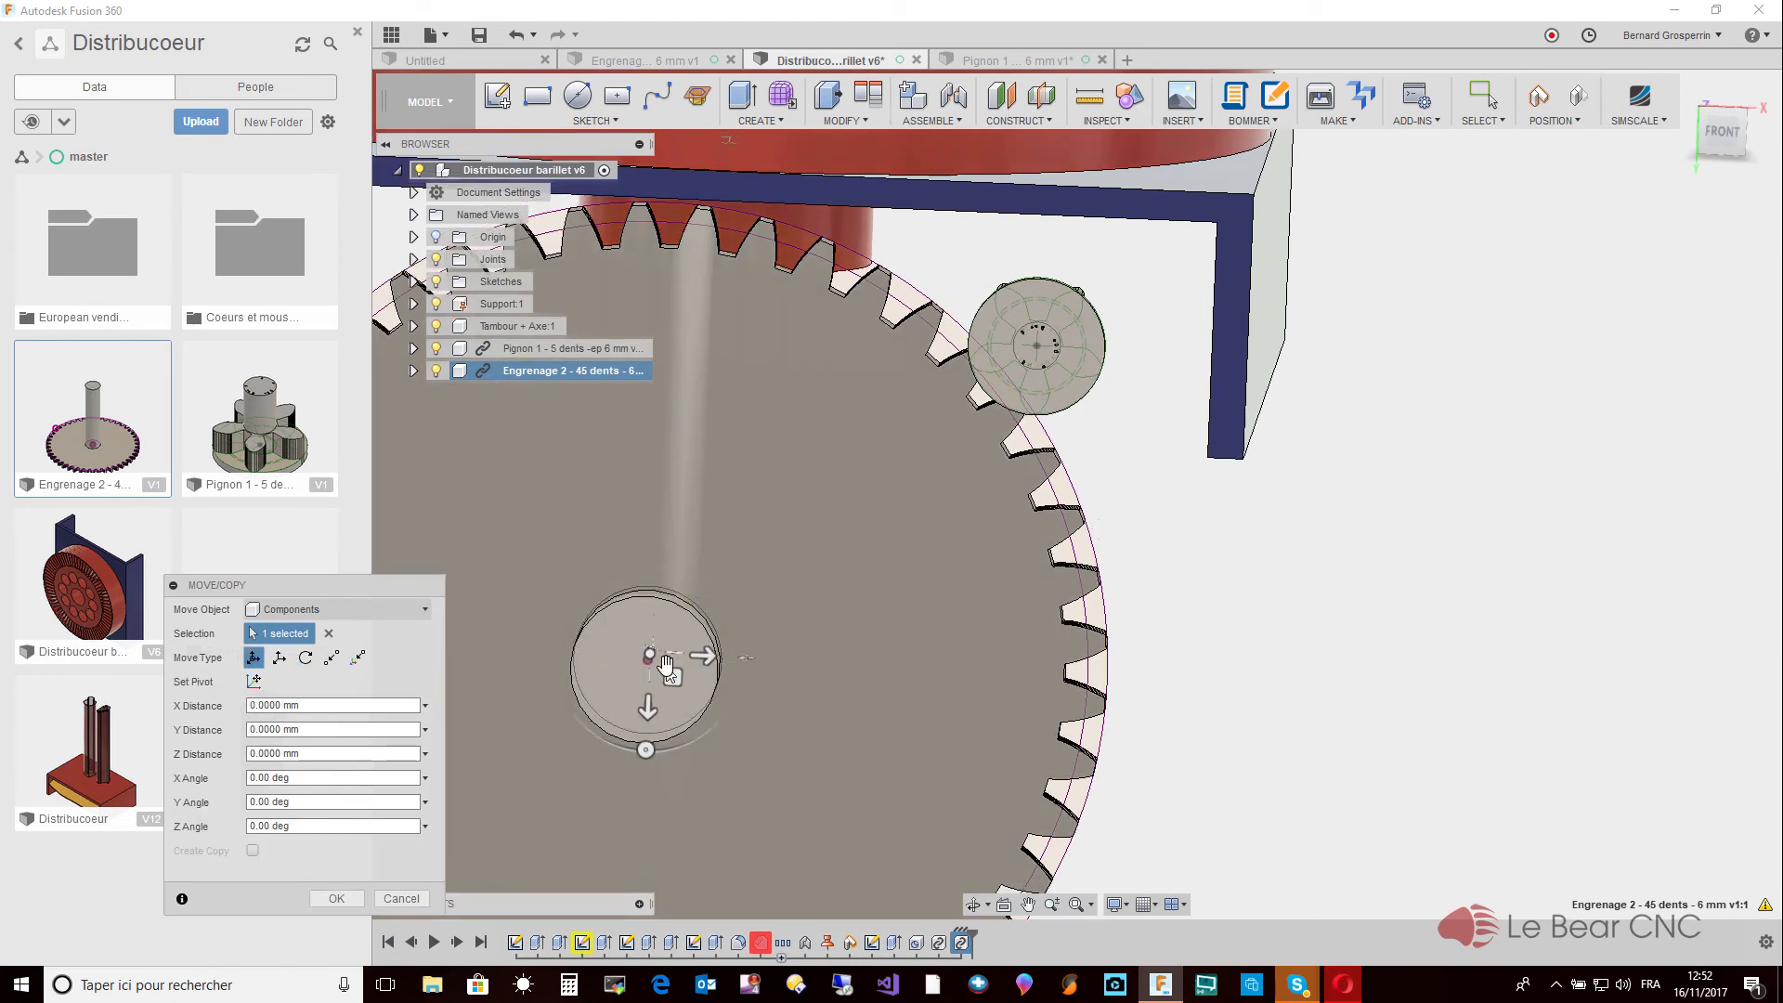
click(645, 750)
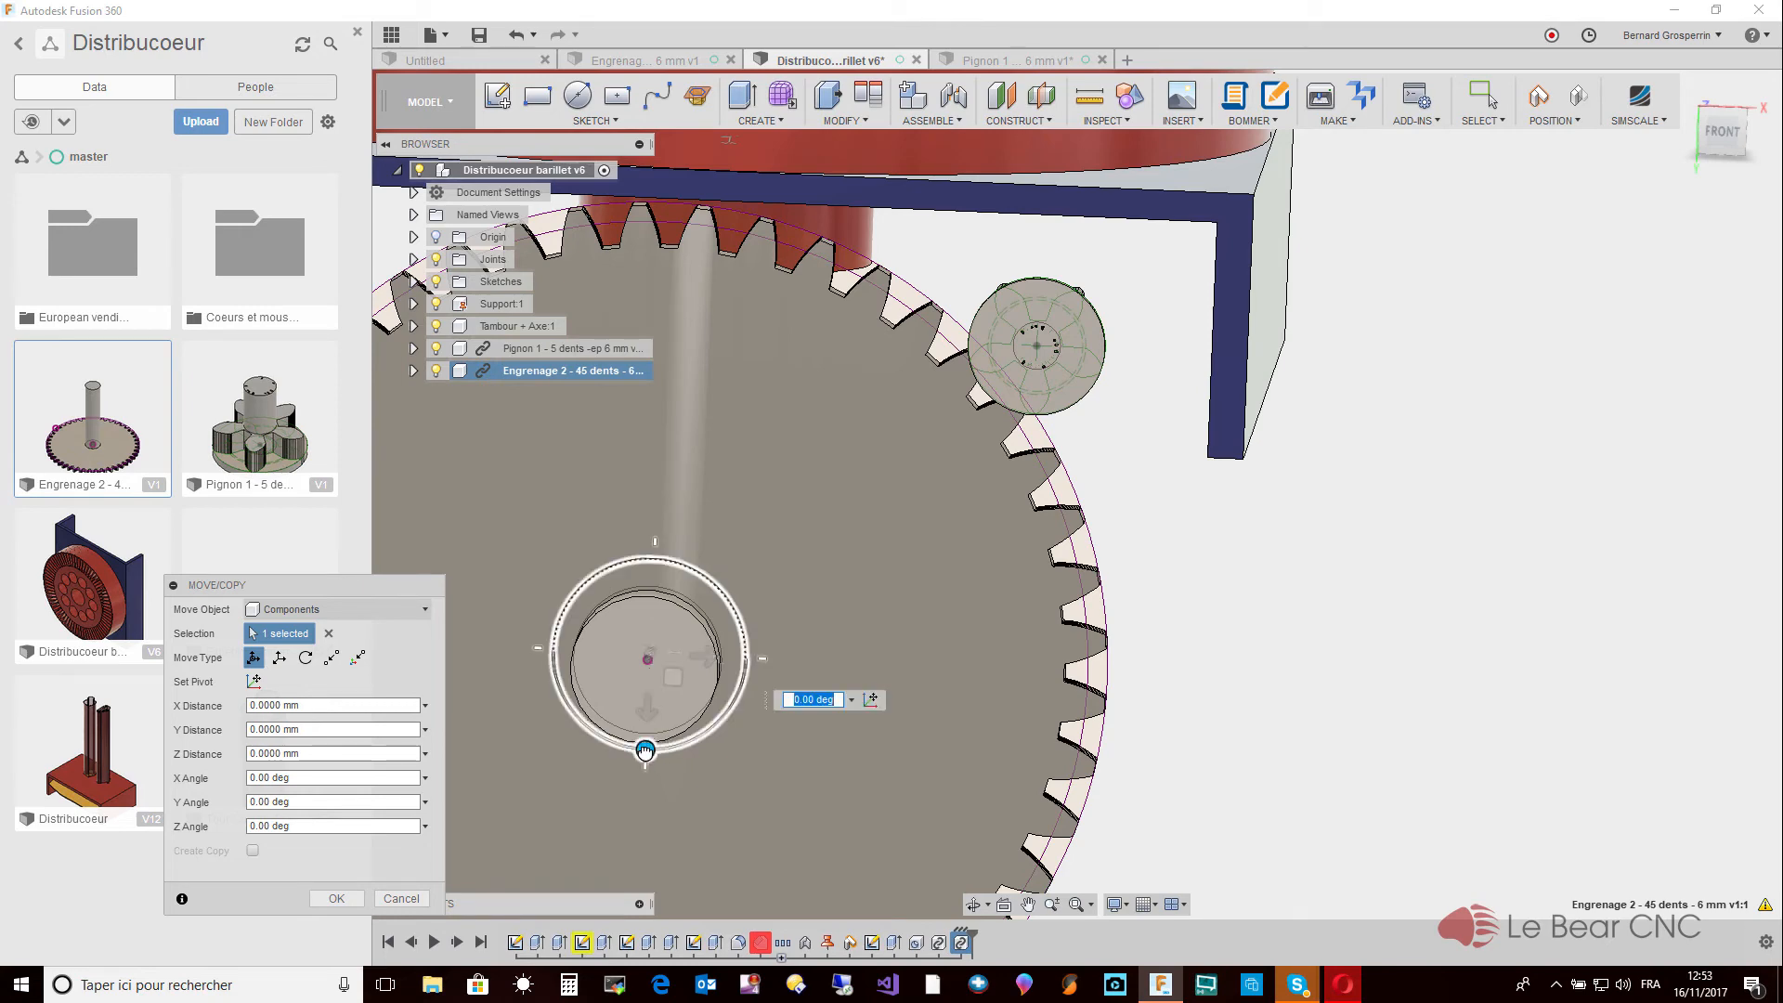
drag(646, 751, 631, 755)
scroll(631, 755, up, 1)
scroll(631, 756, up, 5)
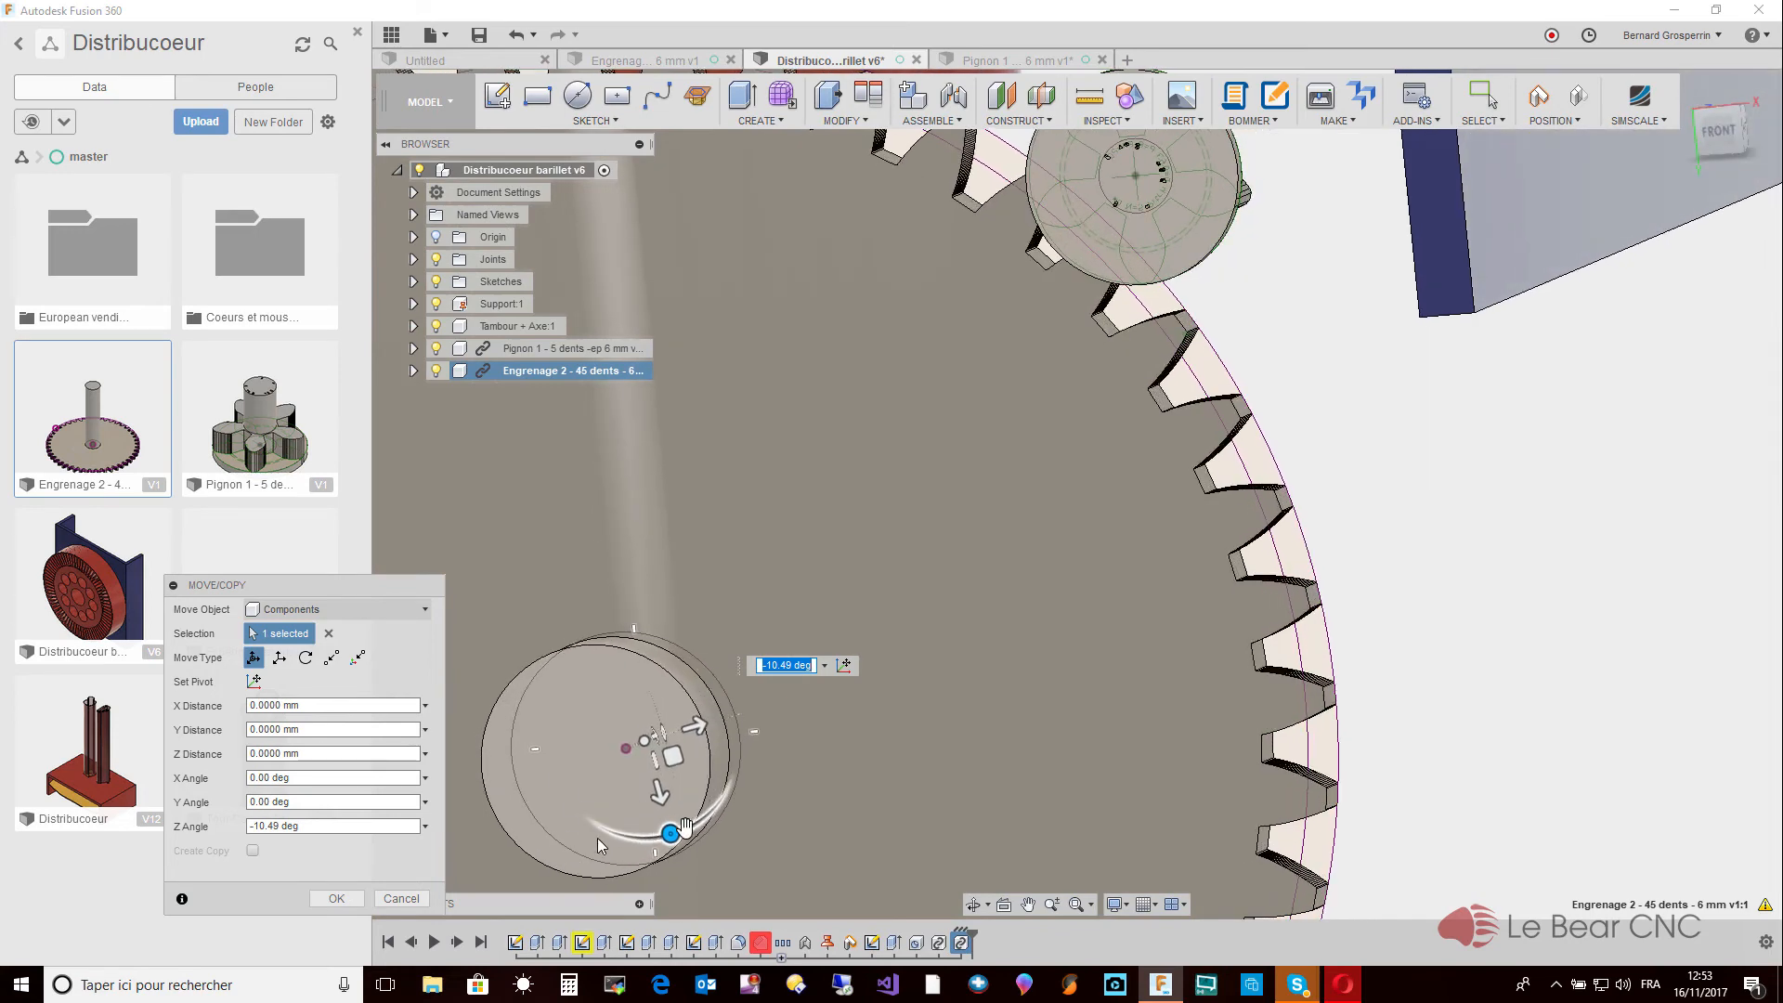
drag(682, 829, 674, 849)
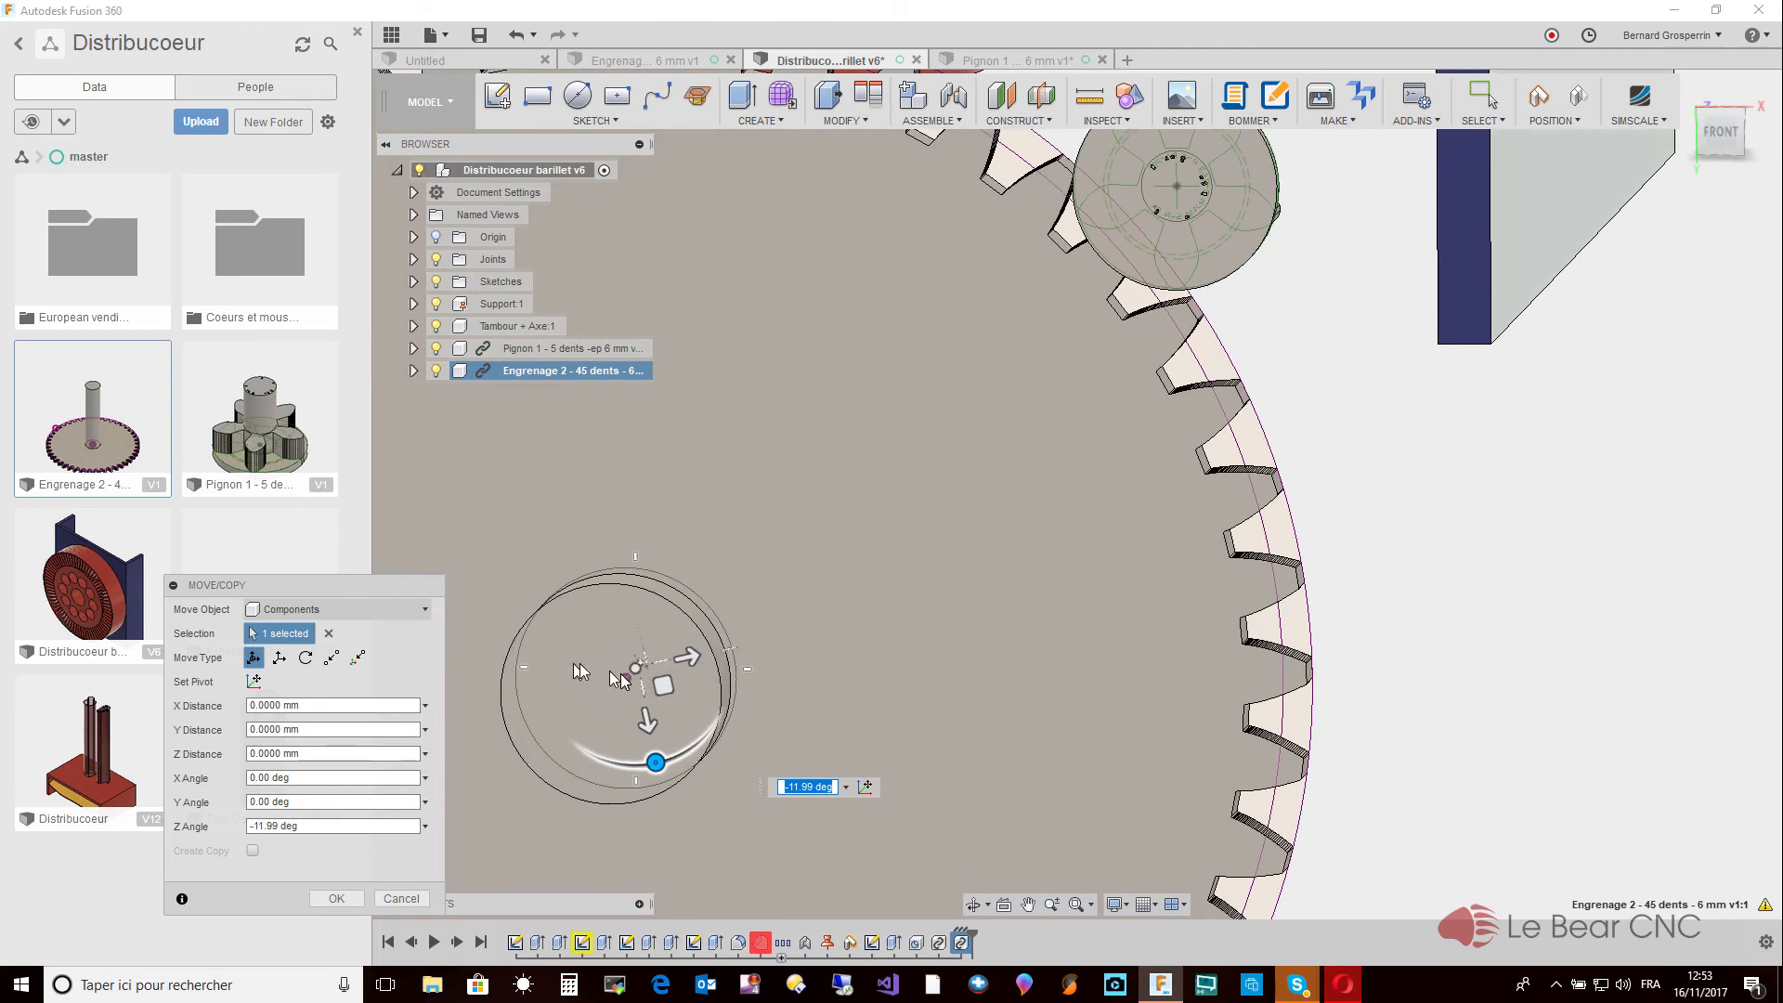
Nudge Engrenage 2 slightly in positive X toward the pinion and finish the move.
drag(689, 660, 688, 672)
scroll(688, 672, up, 2)
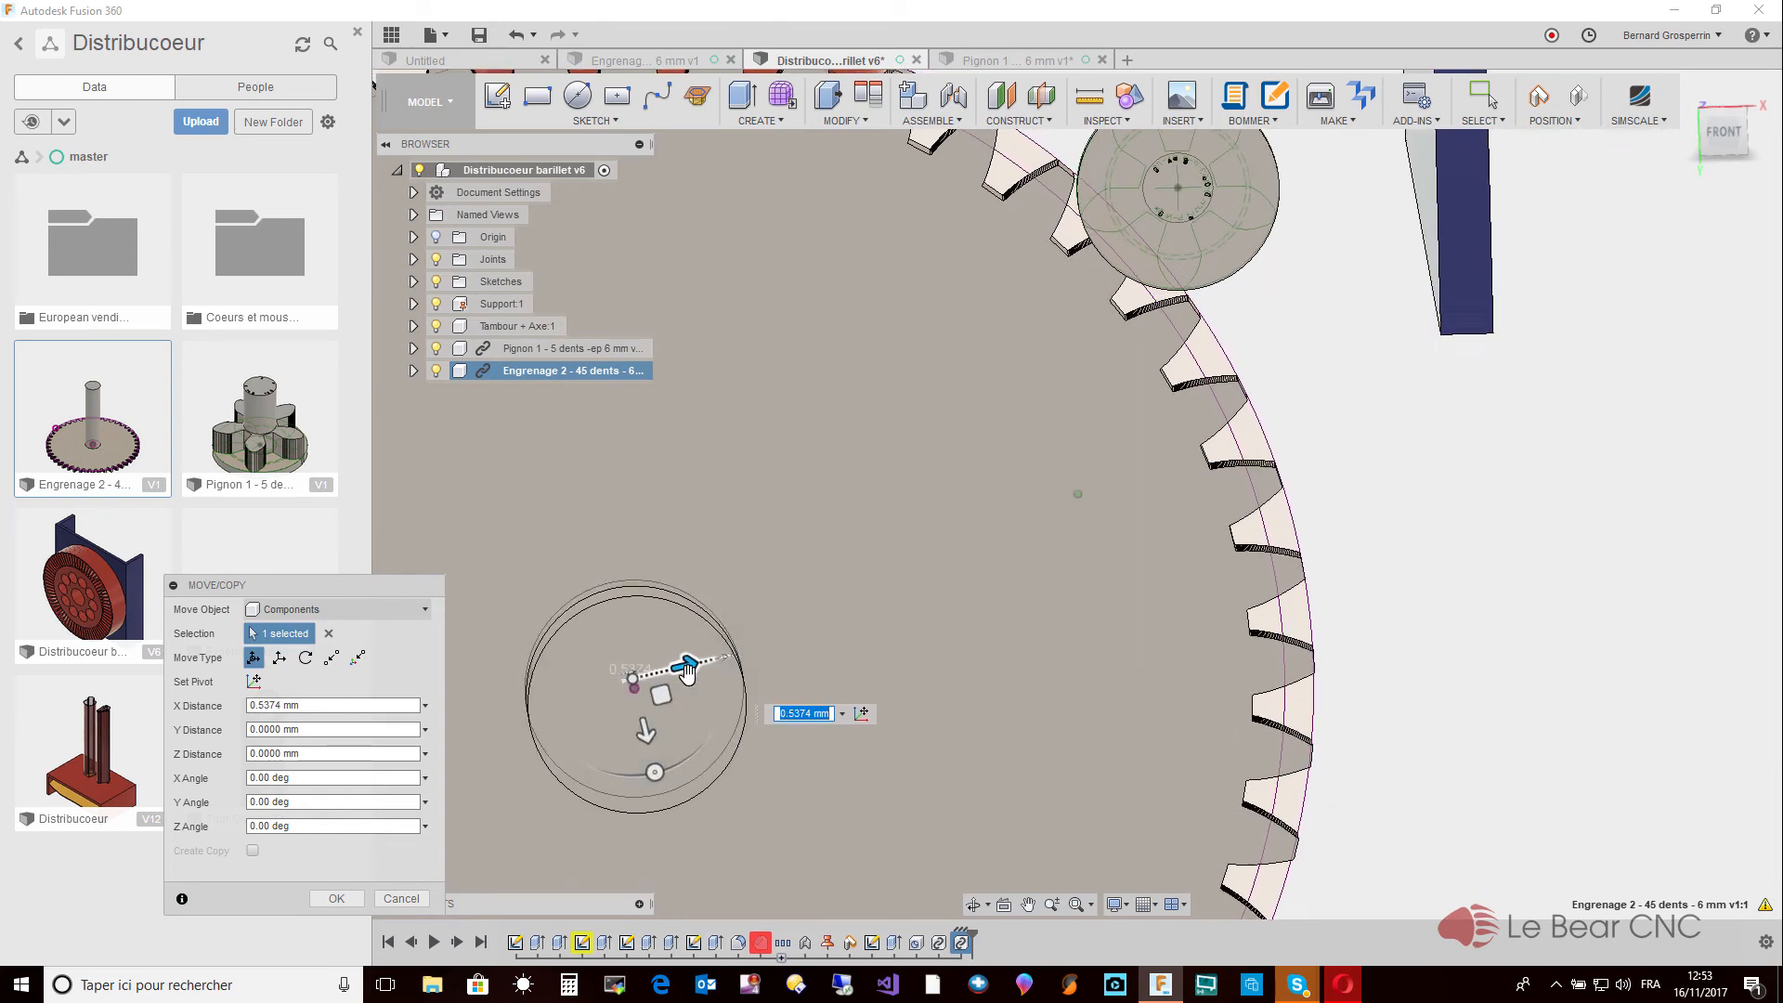
scroll(687, 672, up, 1)
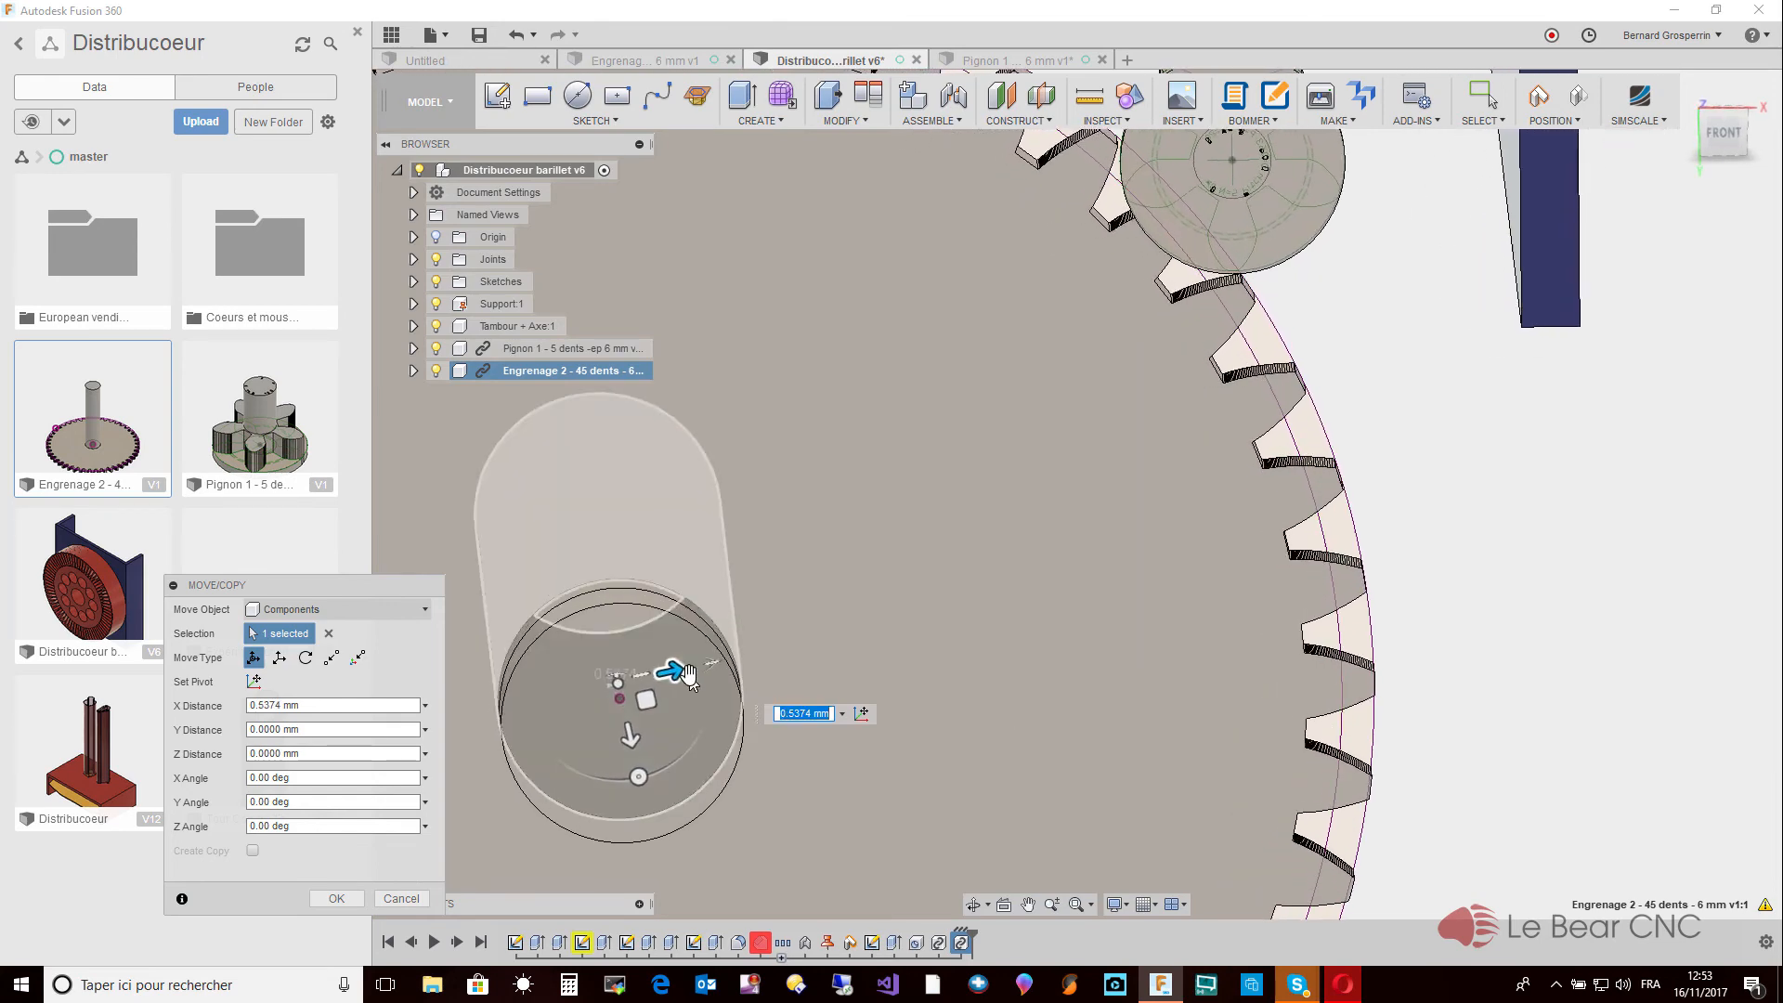
drag(692, 682, 692, 669)
key(Return)
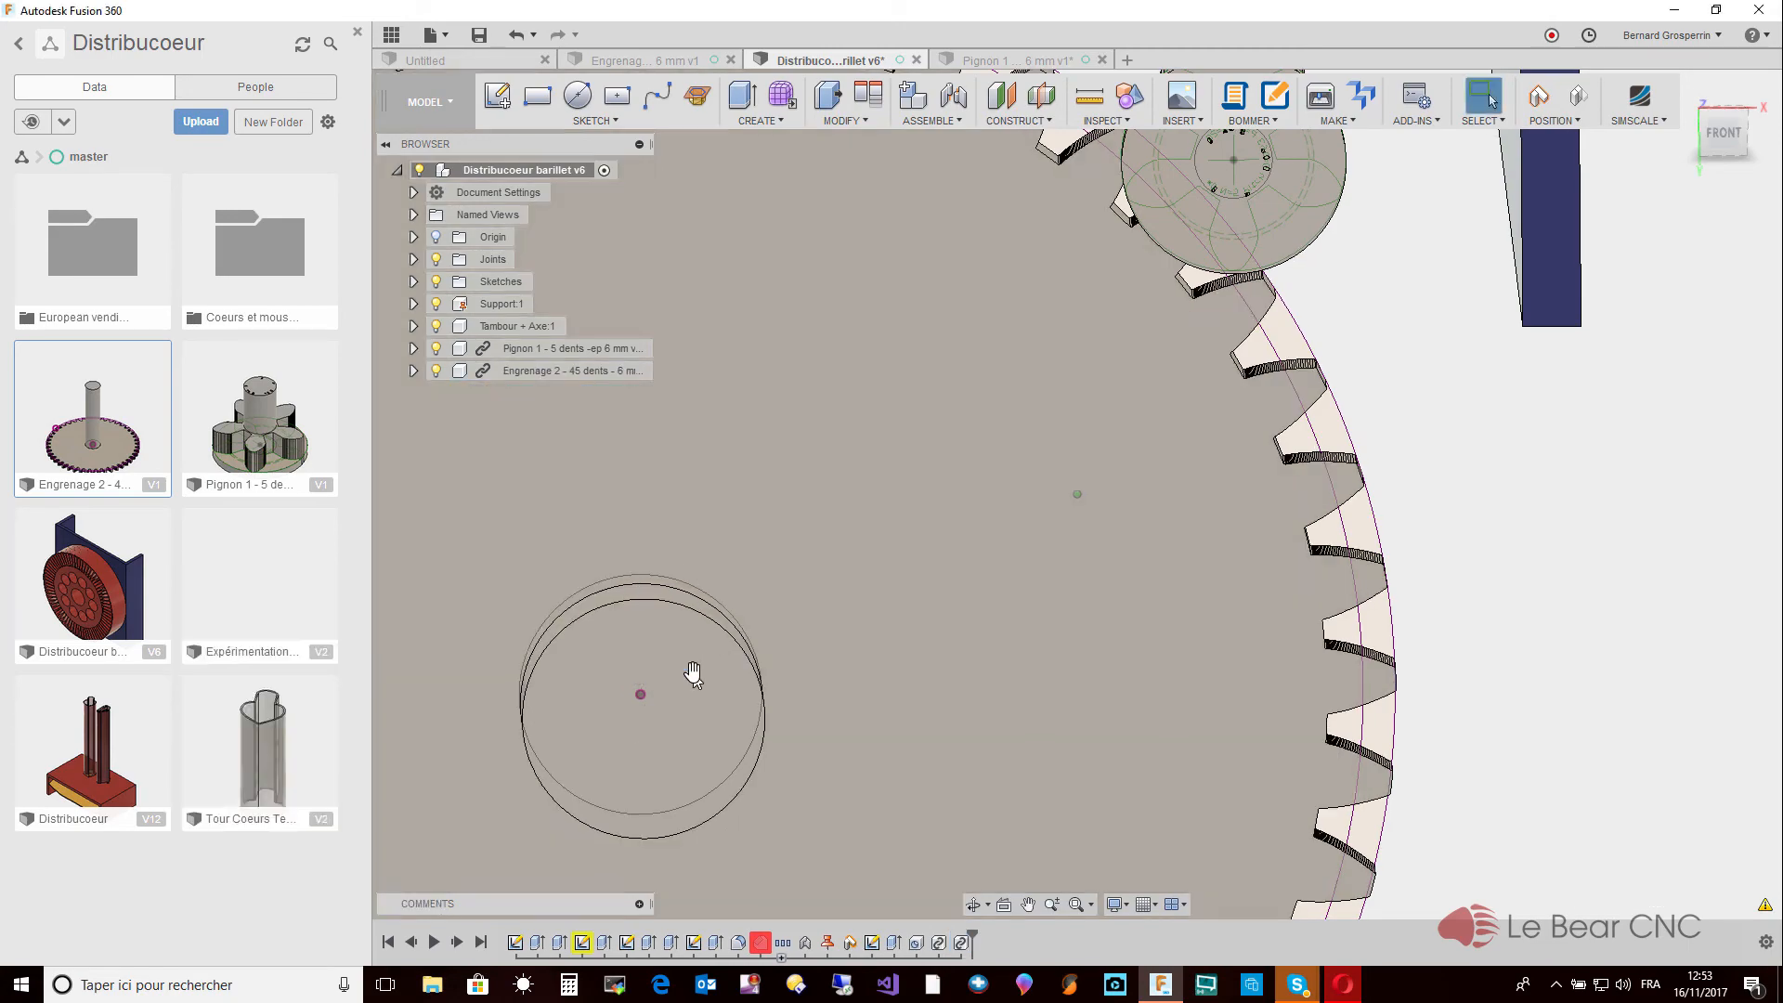
Translate Pignon 1 by about 5.6 mm along Z toward the support and accept the move.
shift+middle_drag(693, 677, 693, 674)
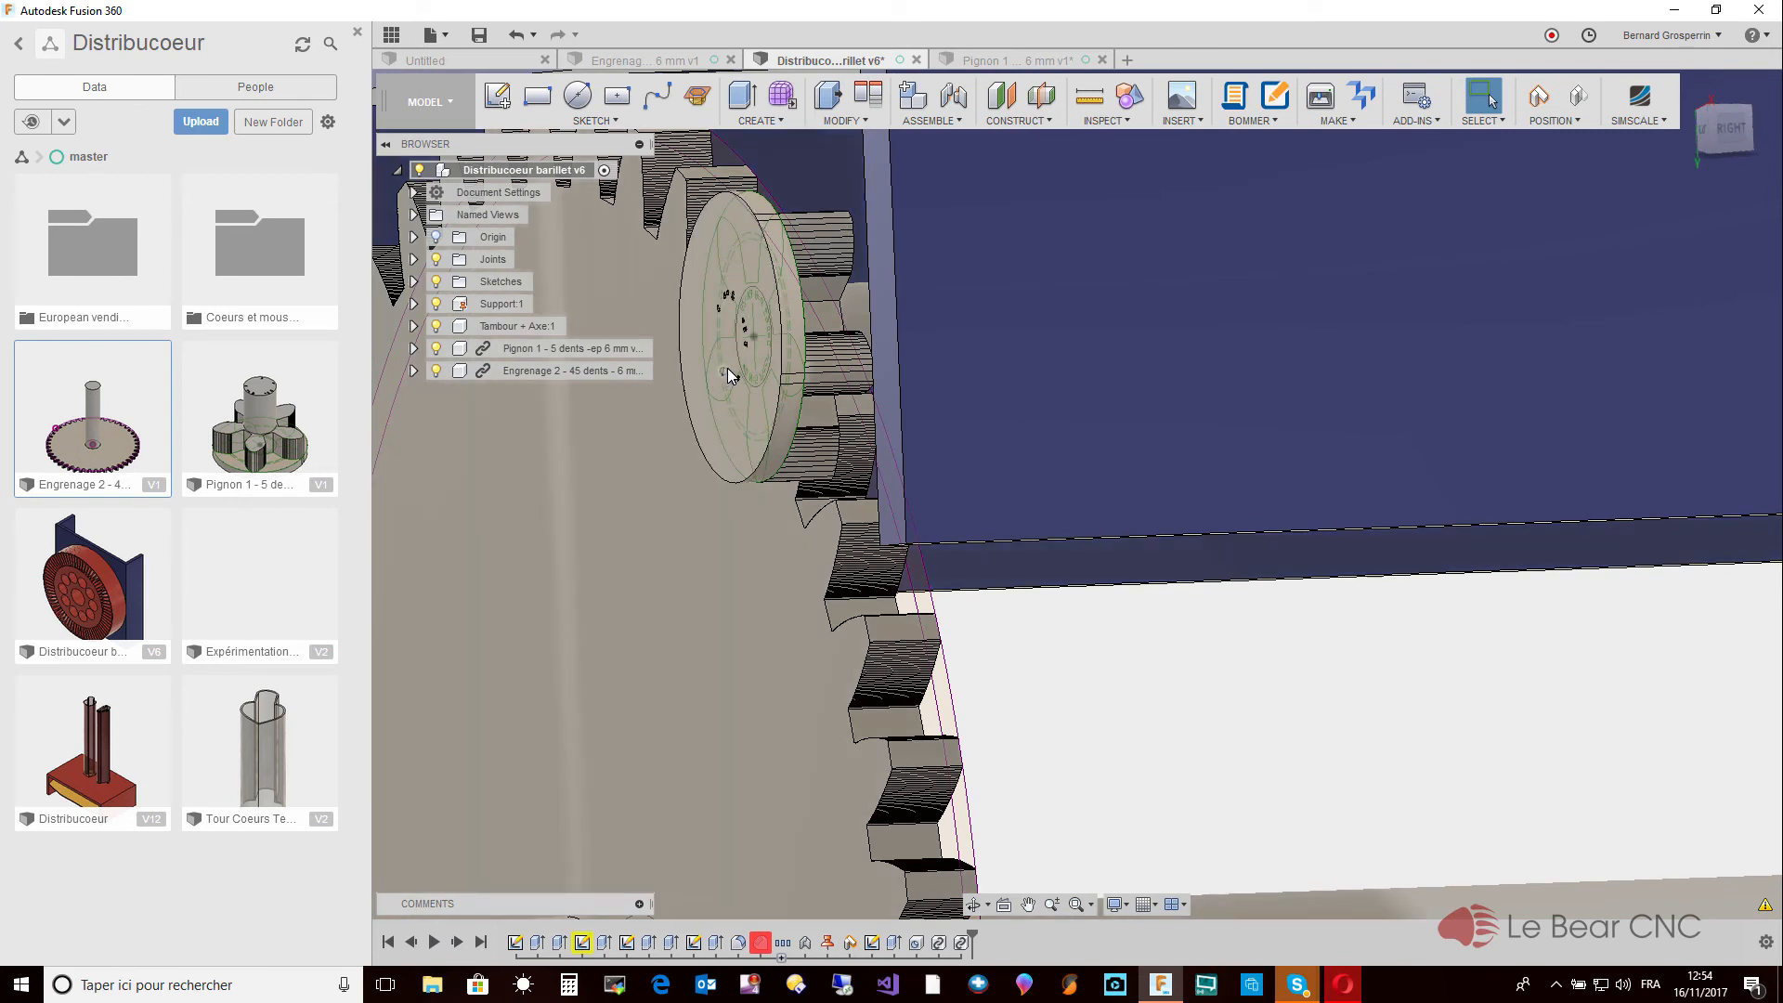
click(730, 374)
right_click(730, 374)
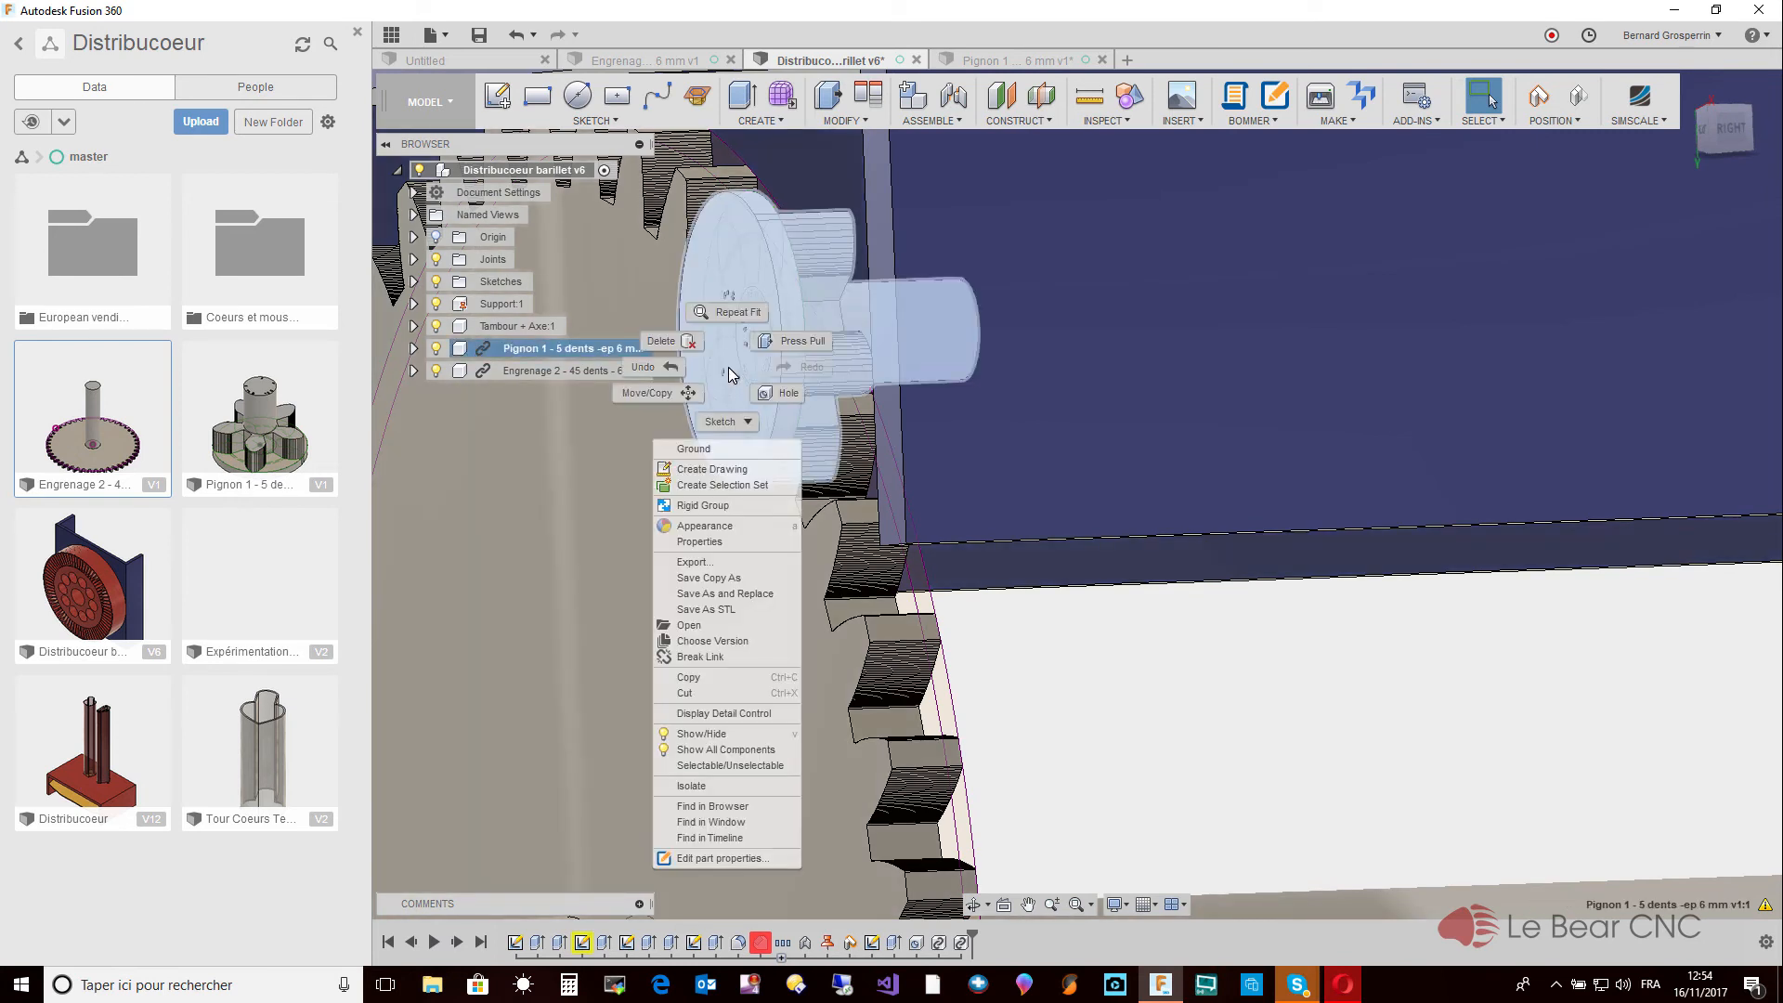
click(671, 393)
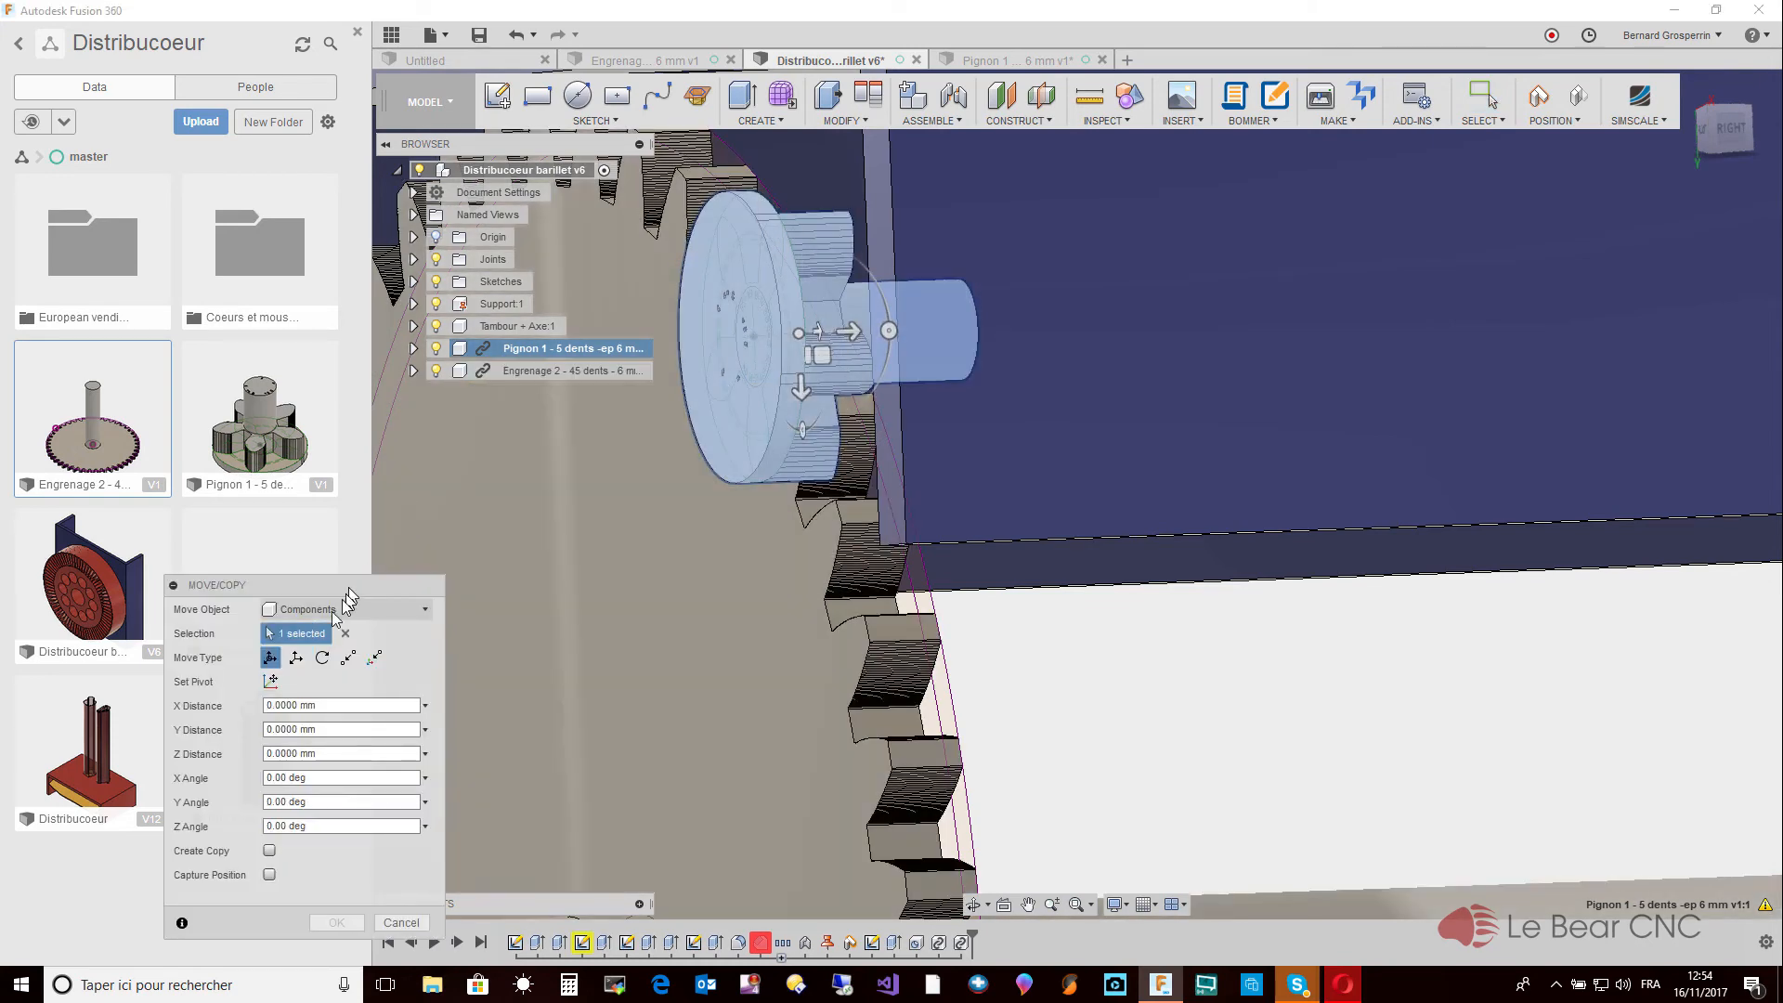
click(295, 659)
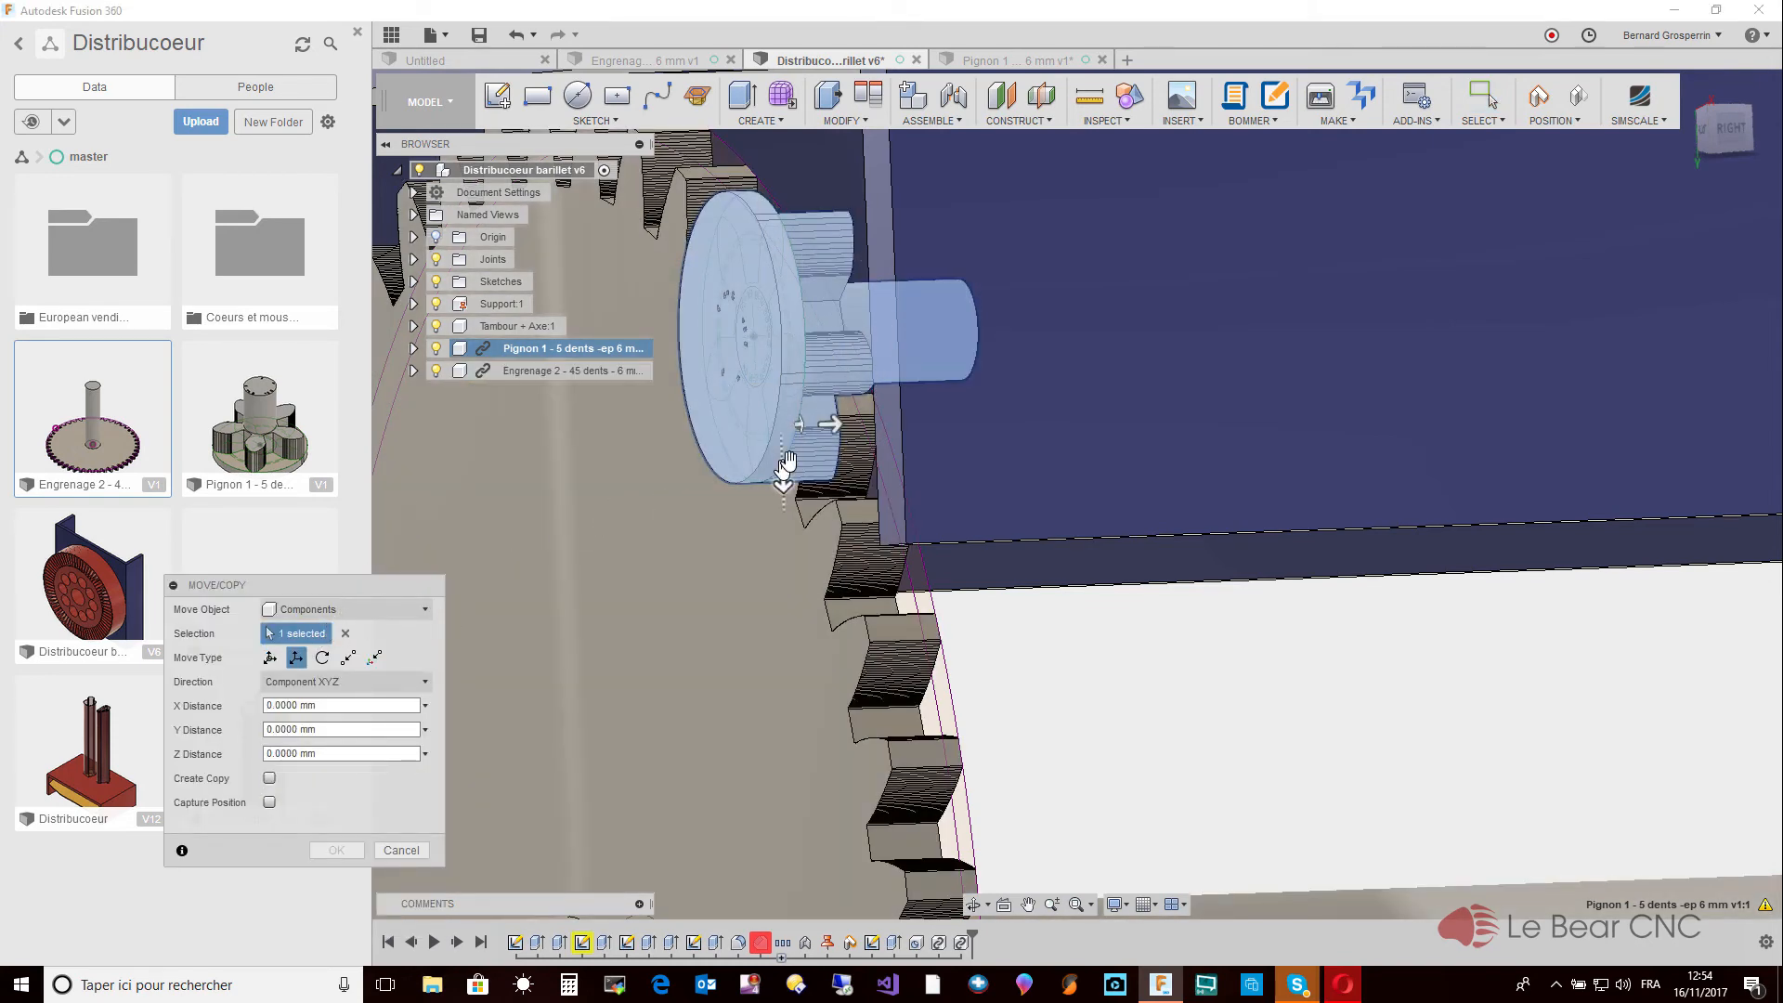
drag(818, 425, 866, 429)
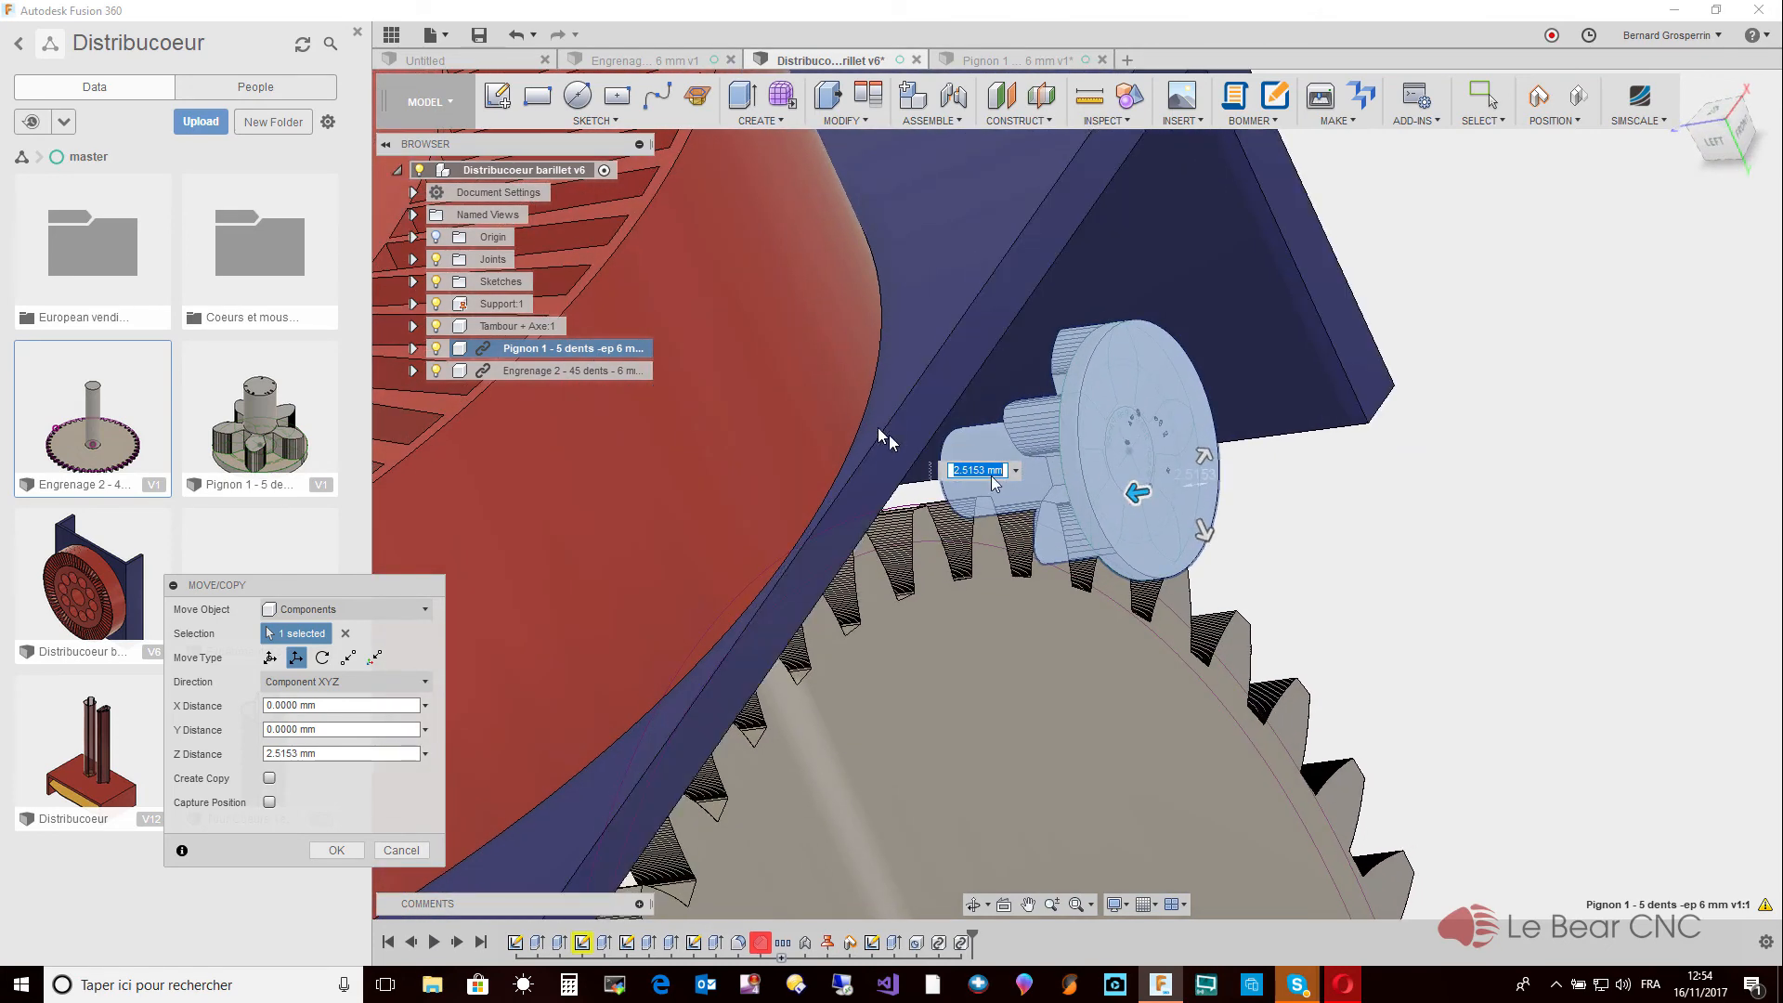
drag(1134, 498, 1107, 497)
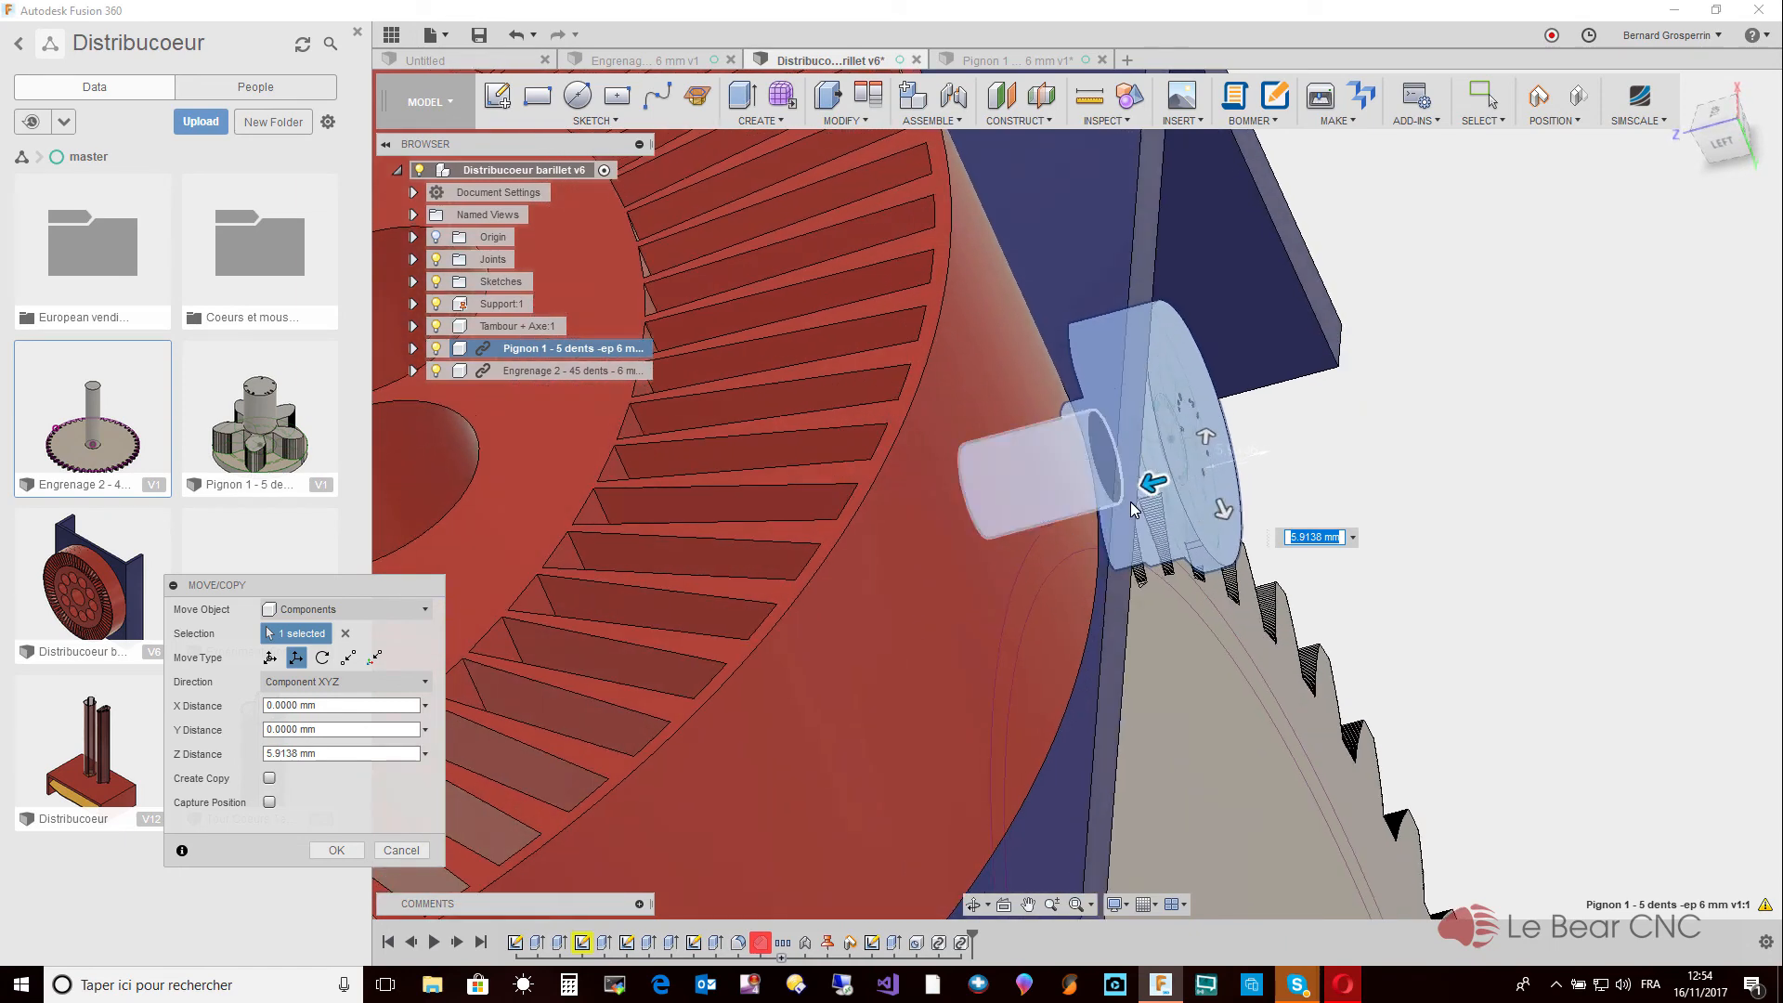
drag(1155, 483, 1160, 484)
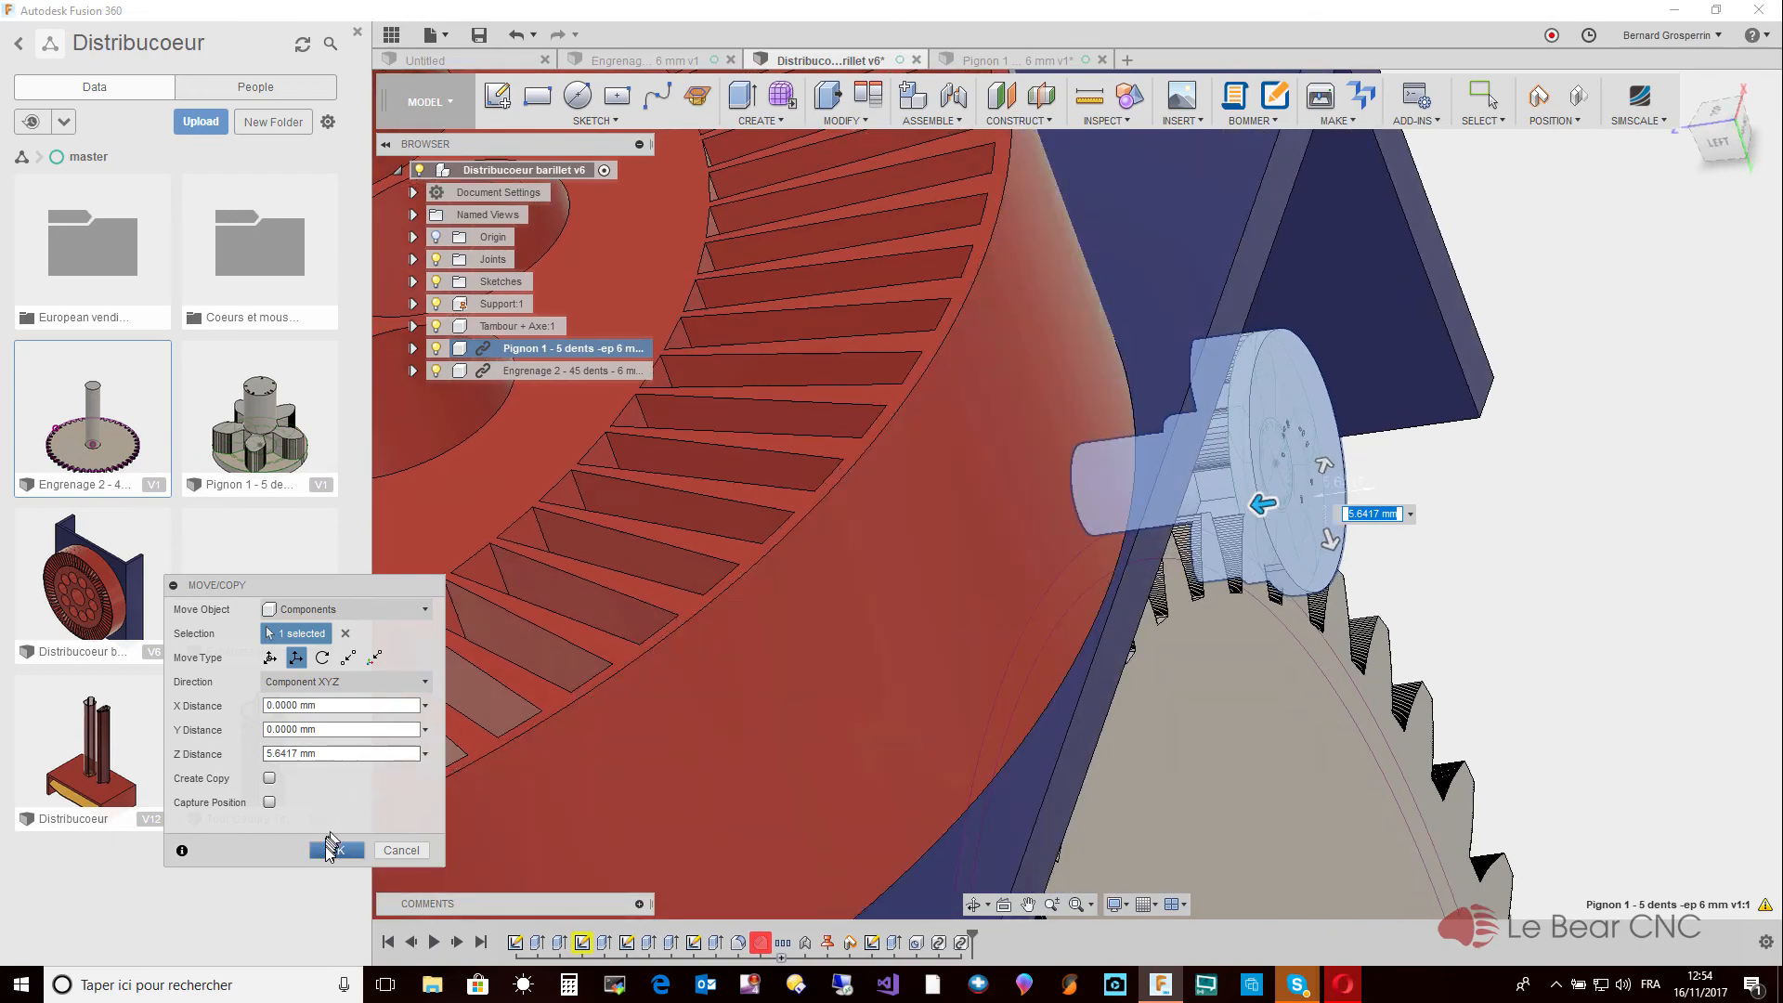
click(325, 849)
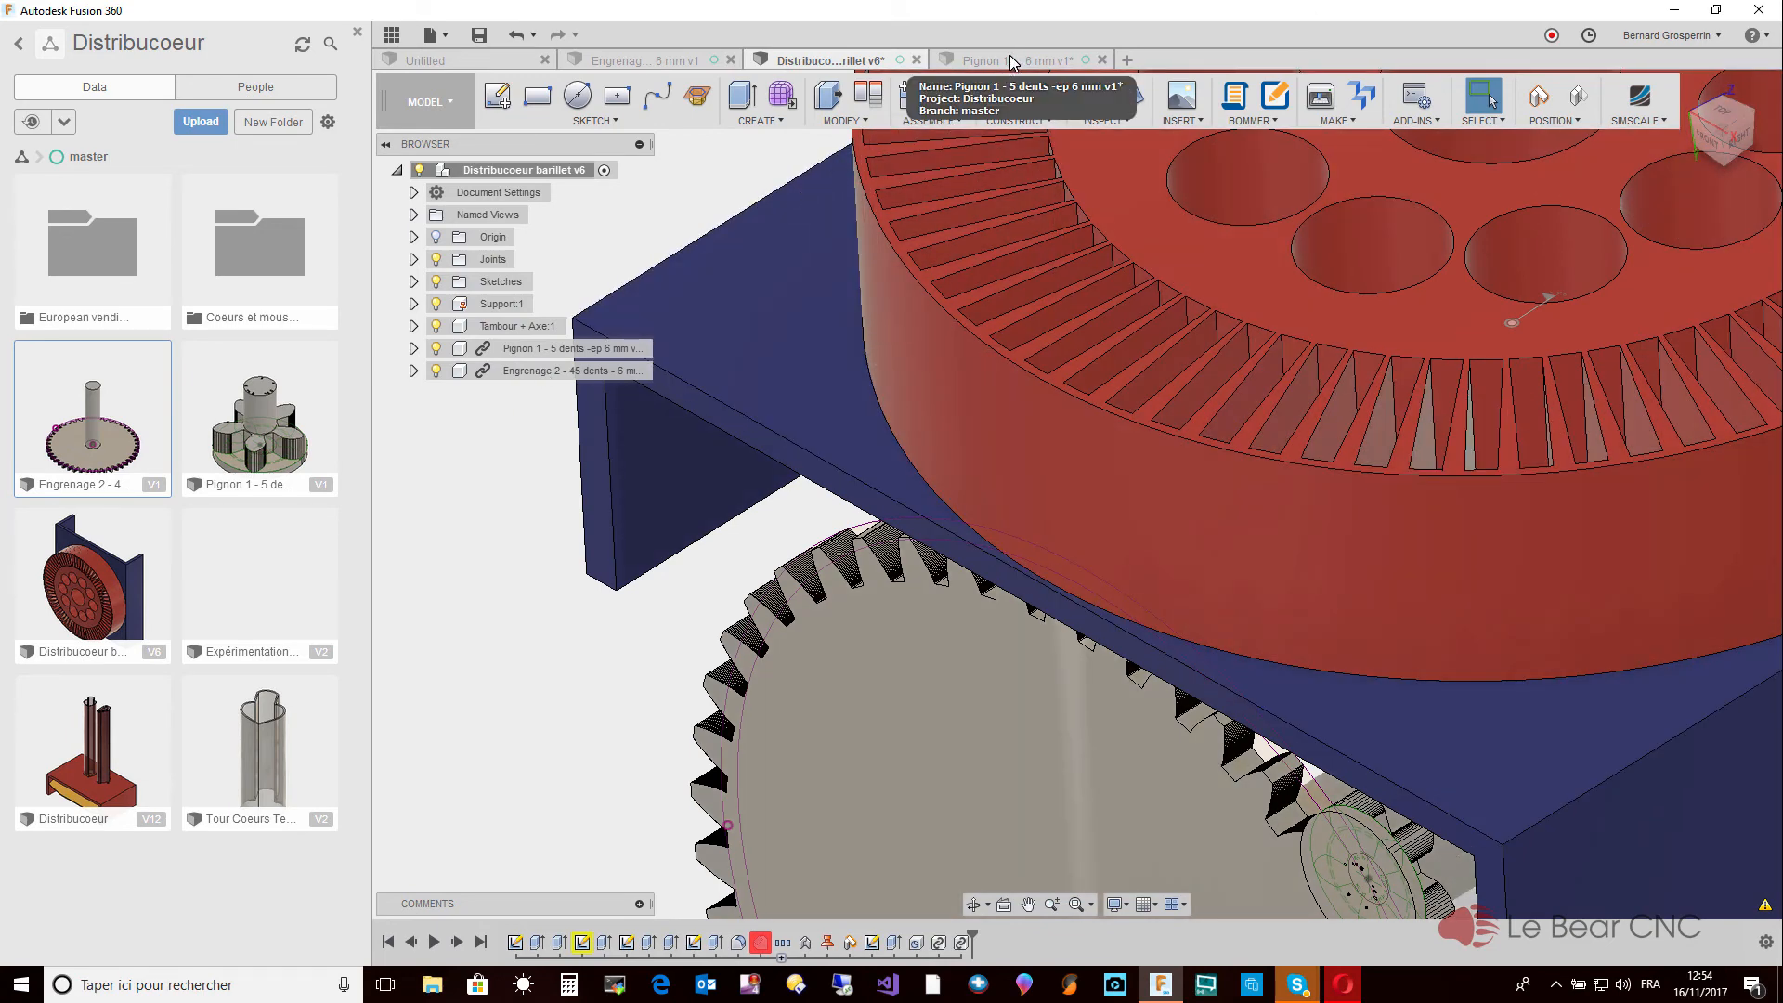
Save the Pignon 1 design with the version description "Ajout axe" and return to the Distribucoeur barillet assembly.
click(1011, 59)
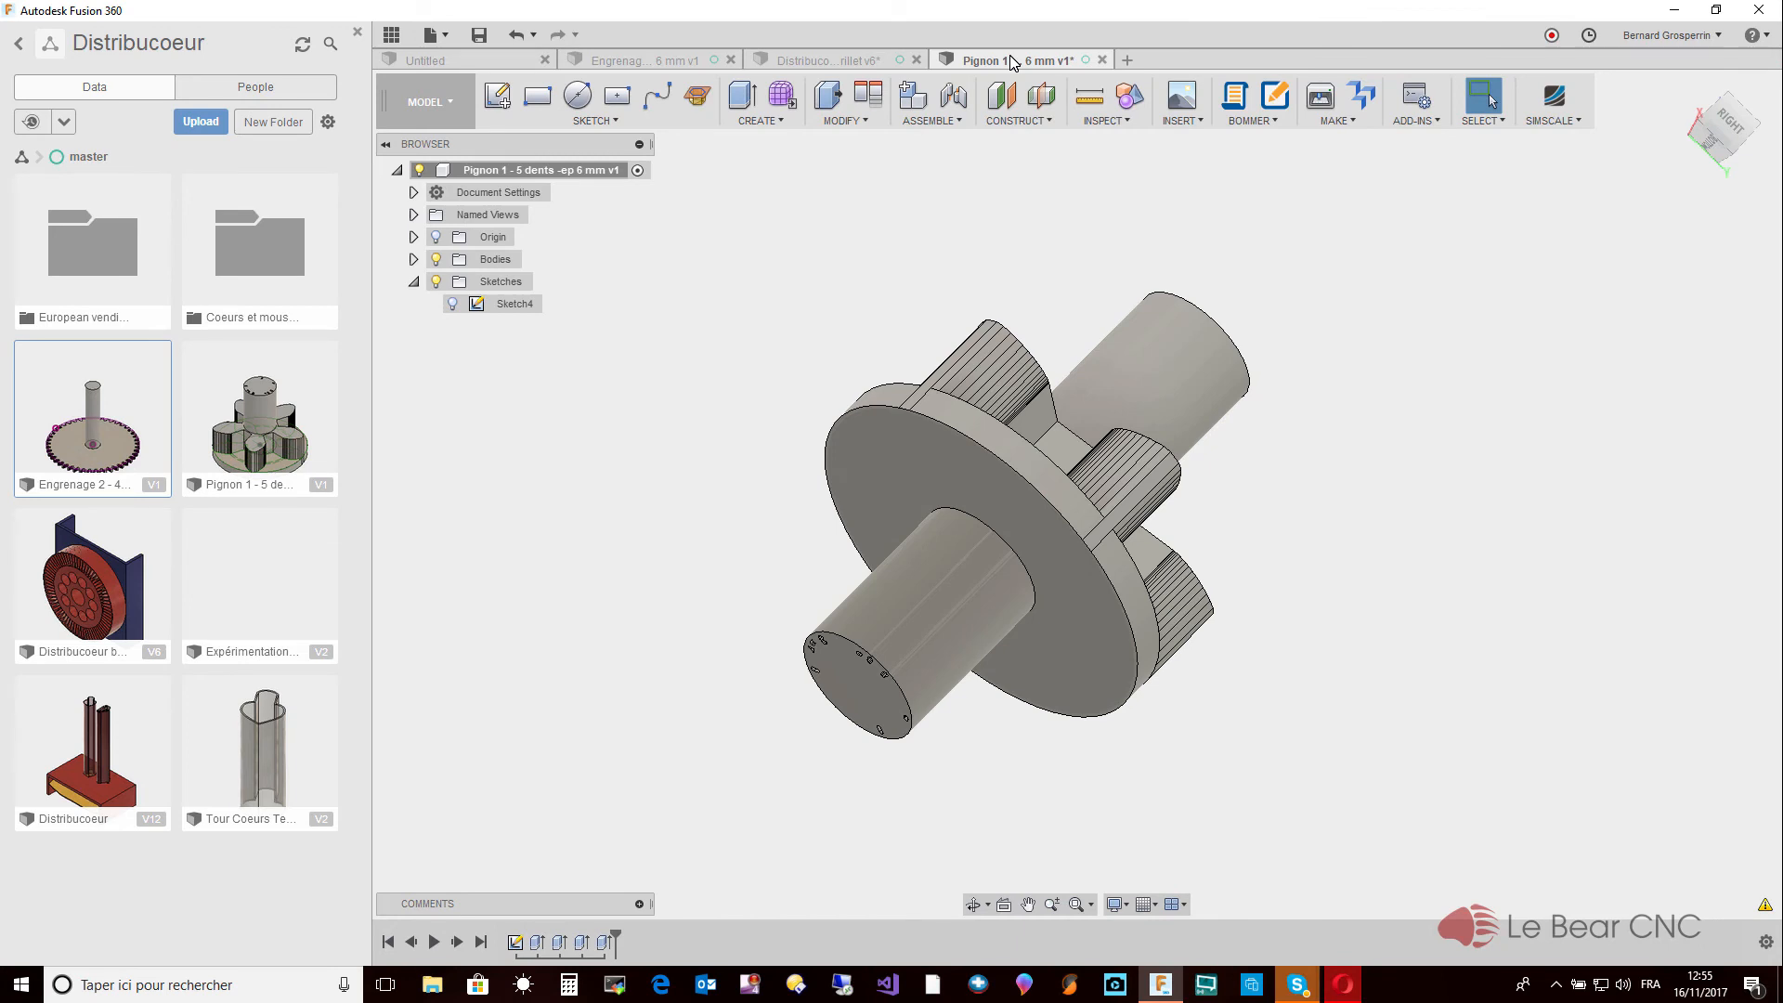
click(480, 36)
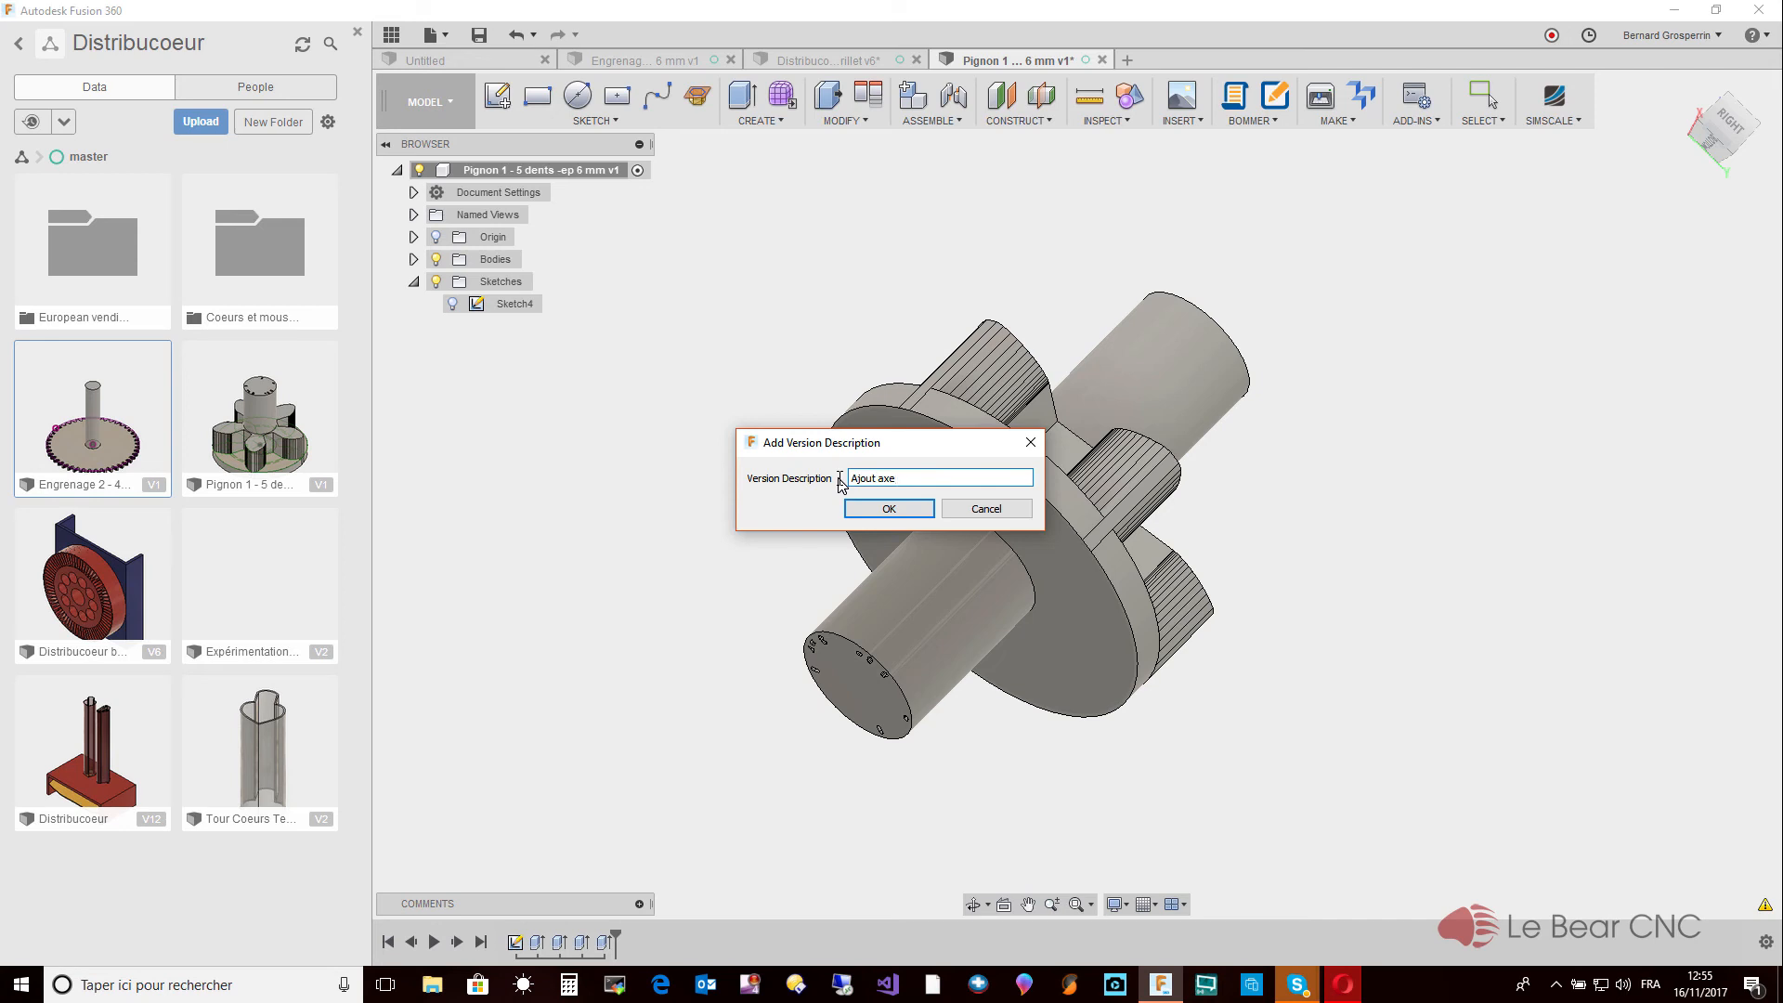
key(Return)
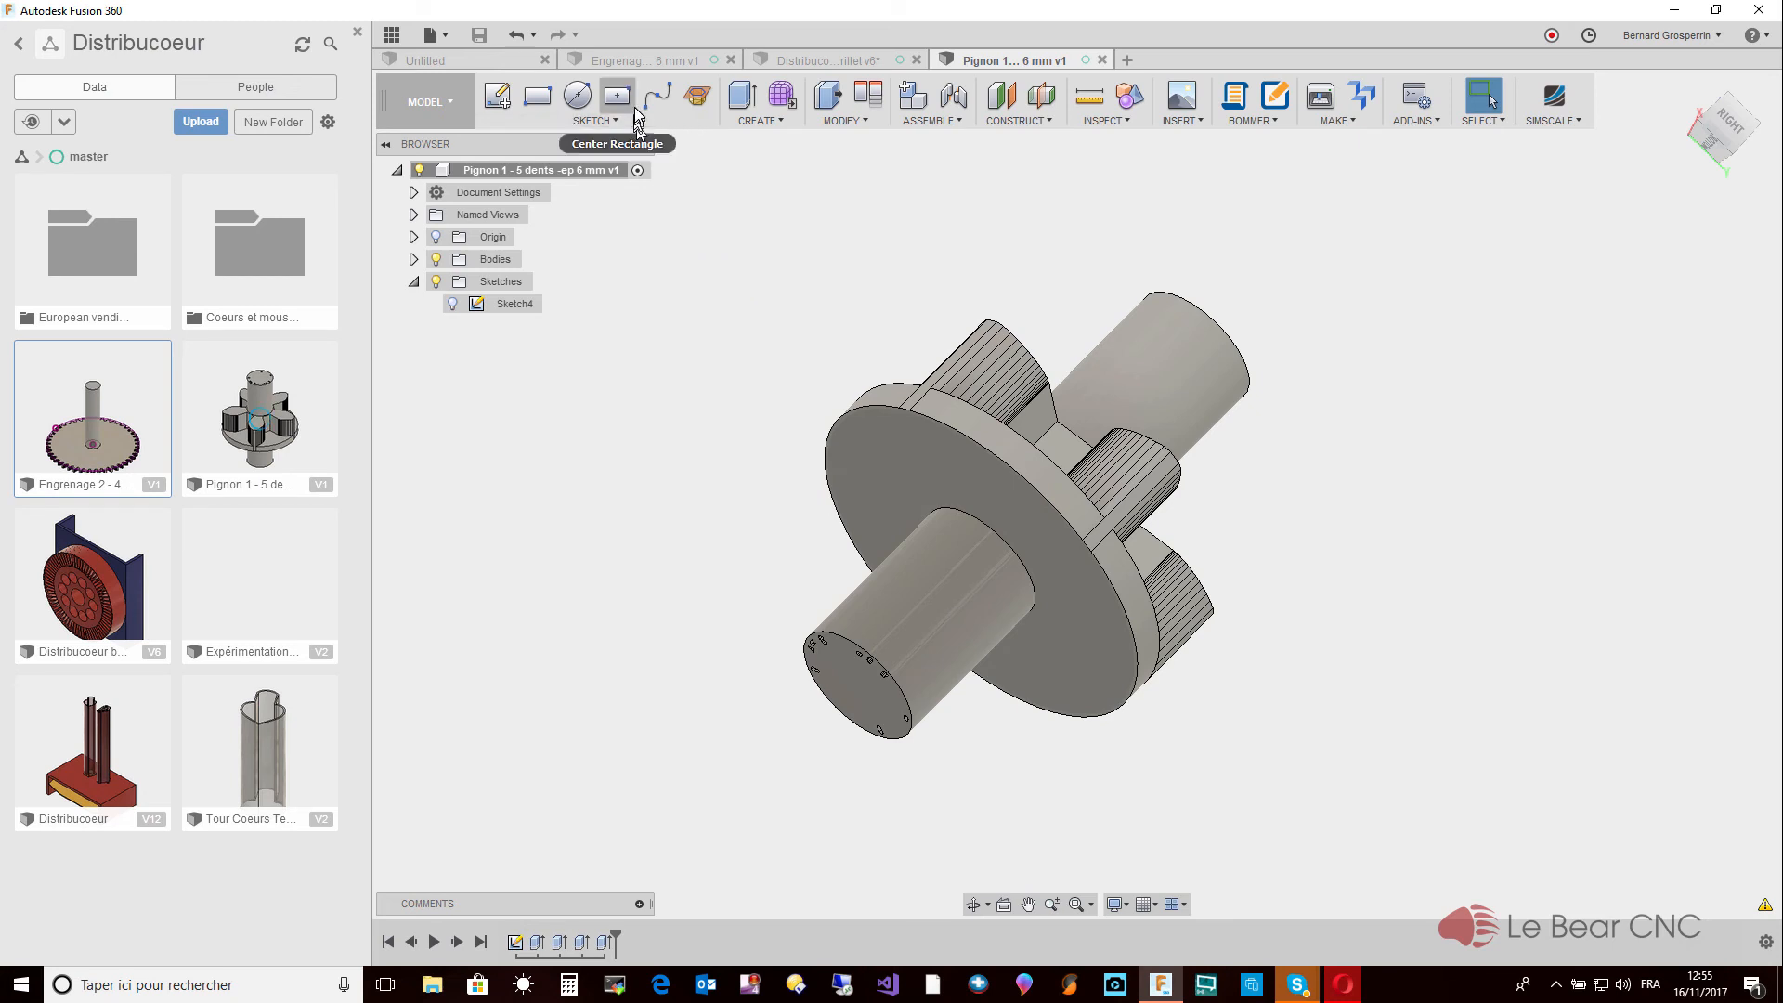
click(815, 61)
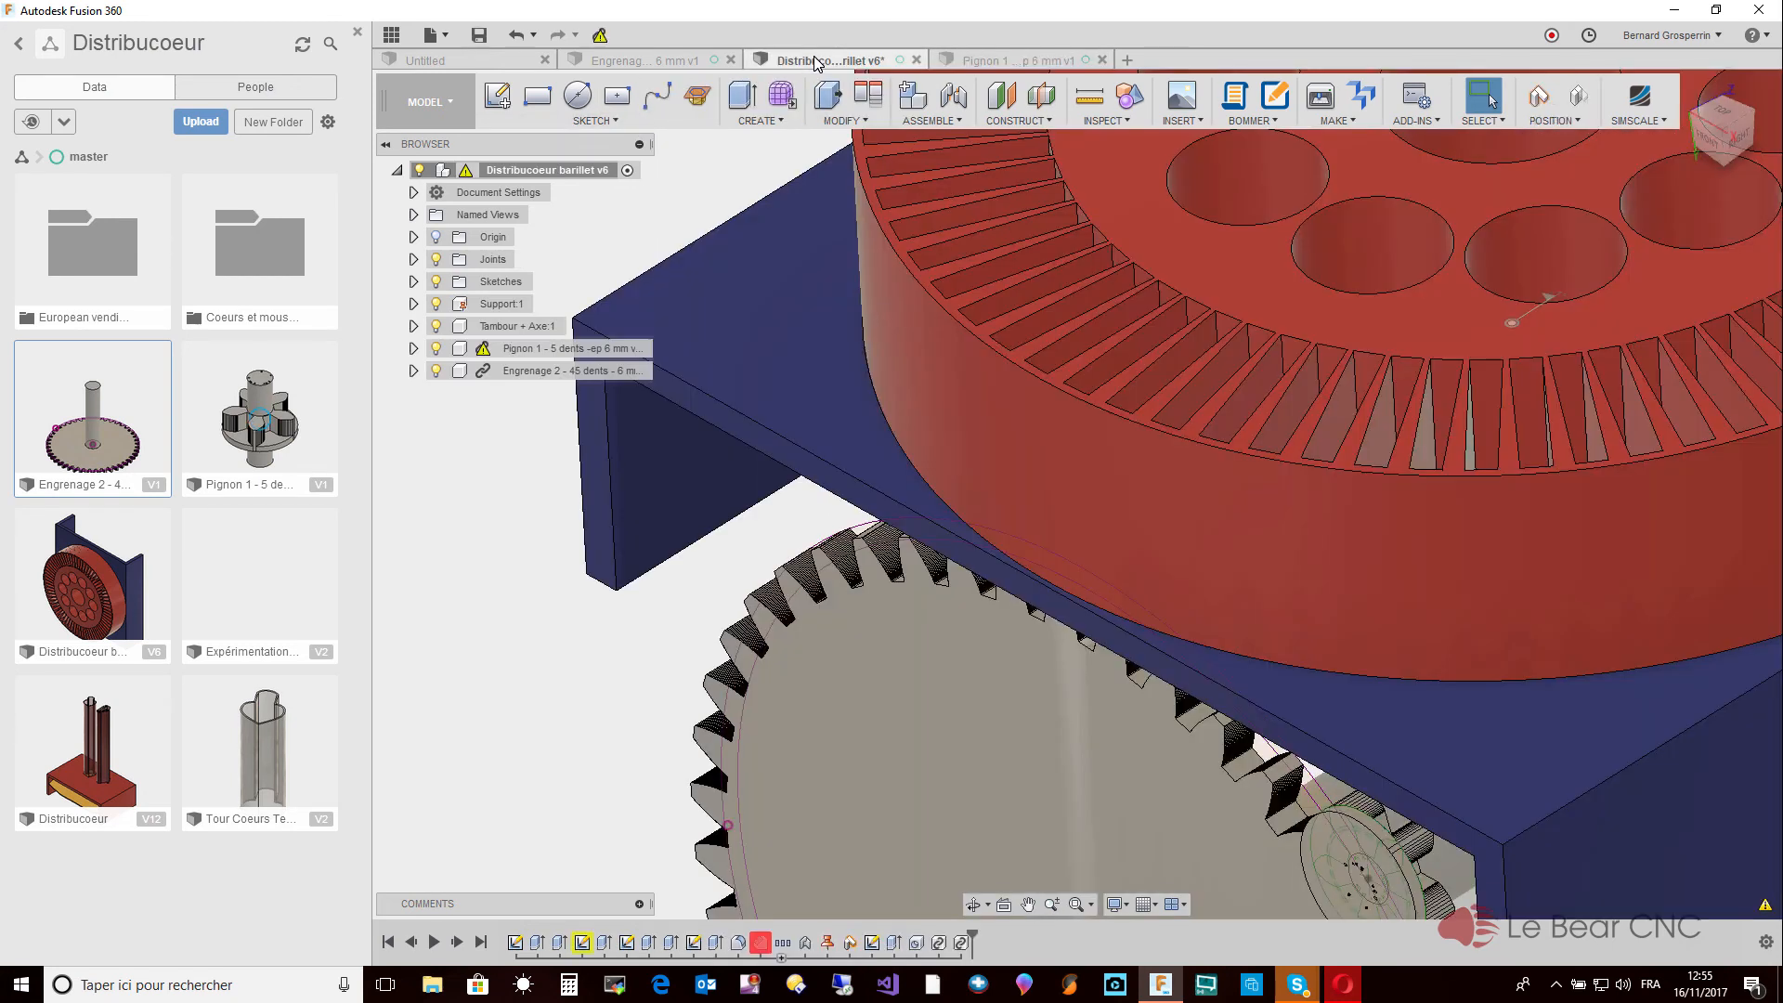
Update the out-of-date Pignon 1 component in the assembly to its latest saved version.
click(600, 39)
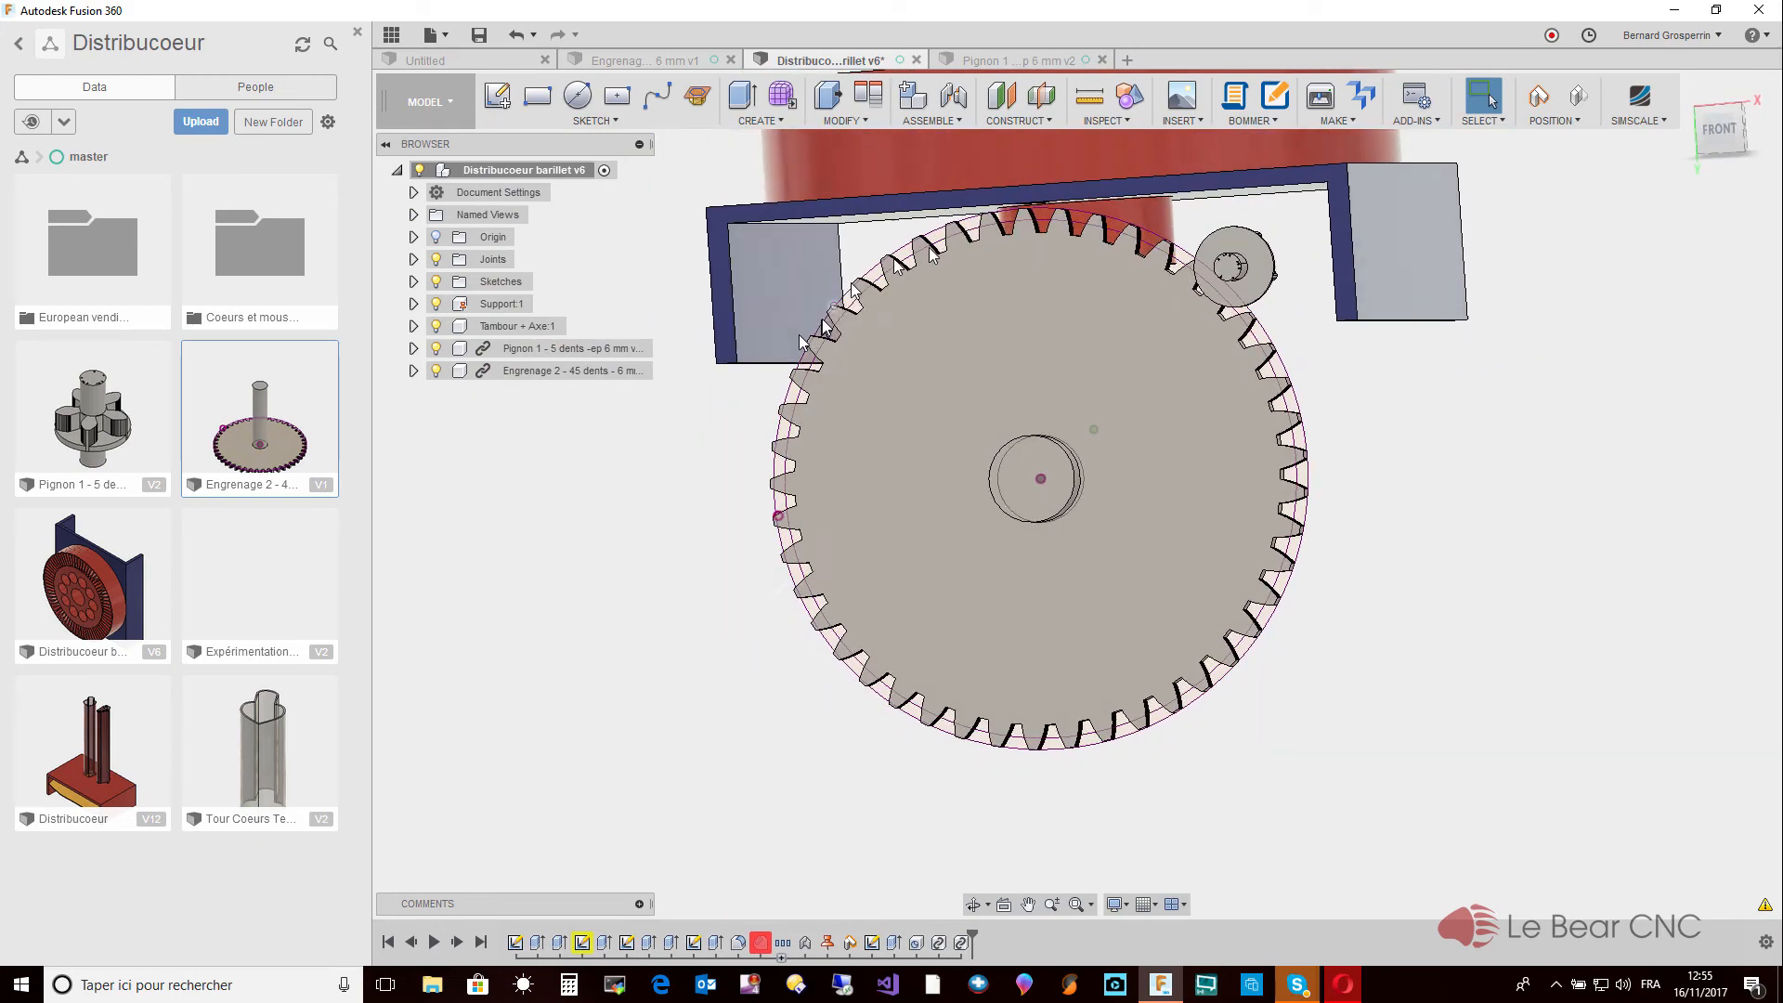
Measure the distance between the support's front top edge and Engrenage 2's outer sketch circle, and close the measurement.
click(1090, 100)
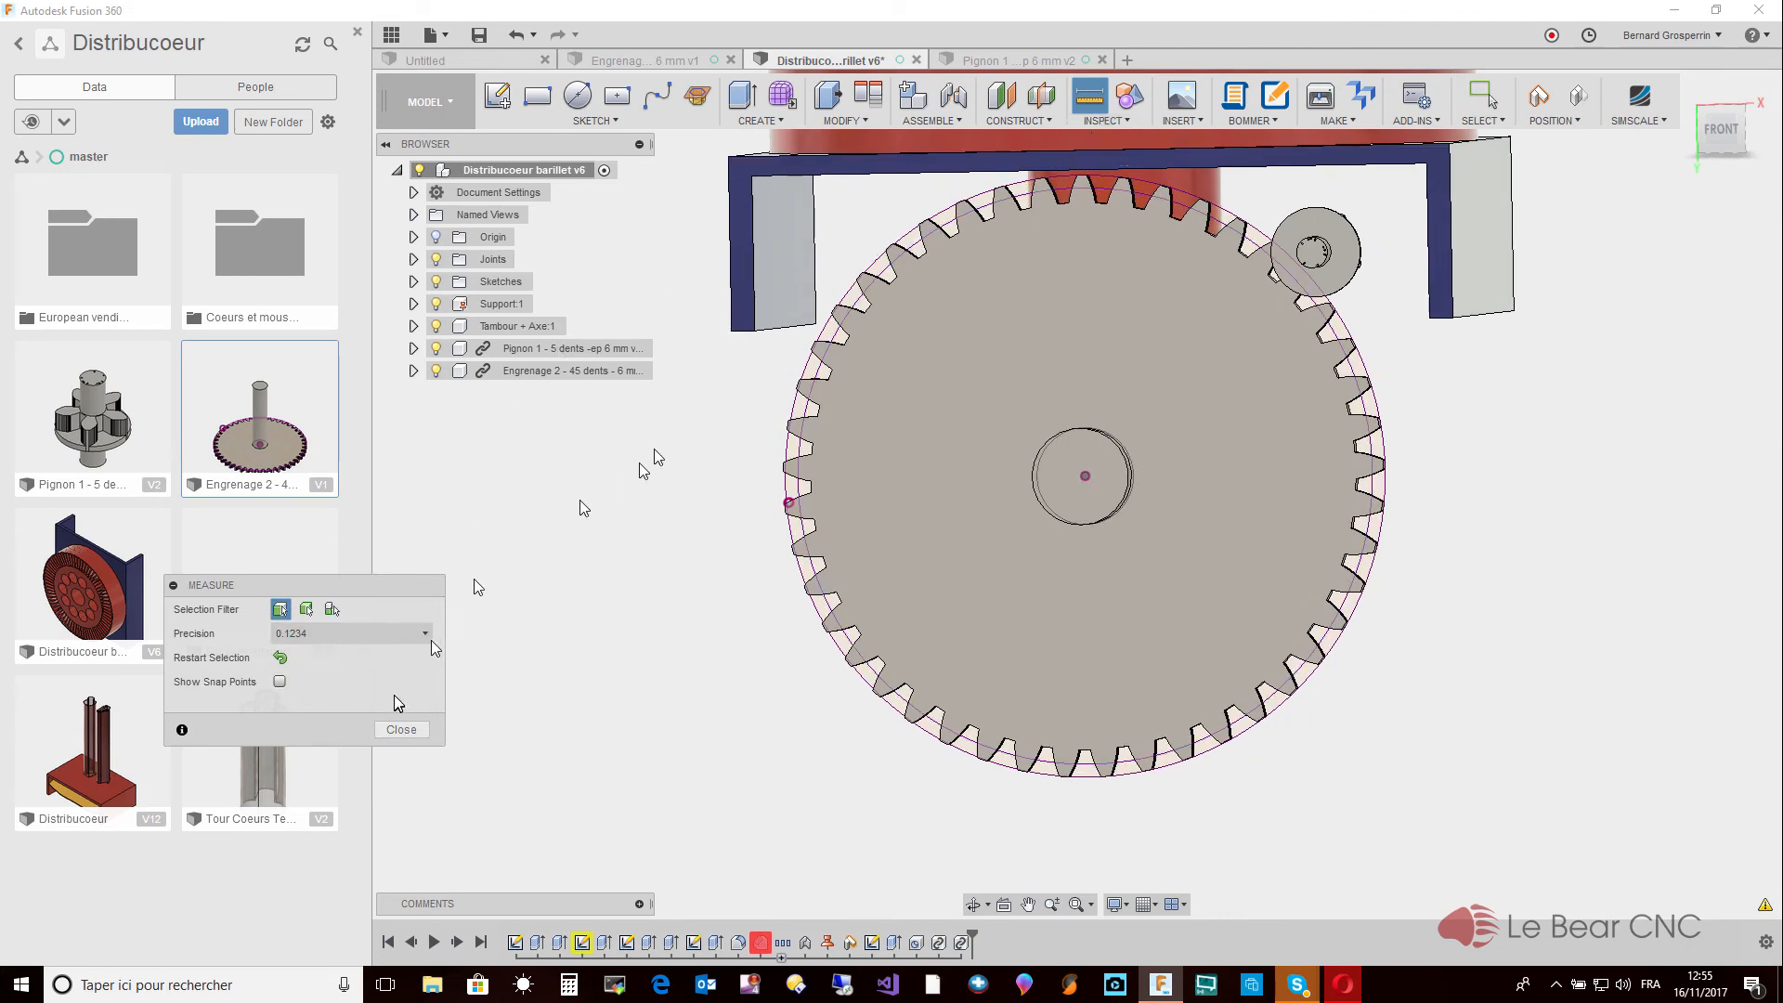
click(1015, 162)
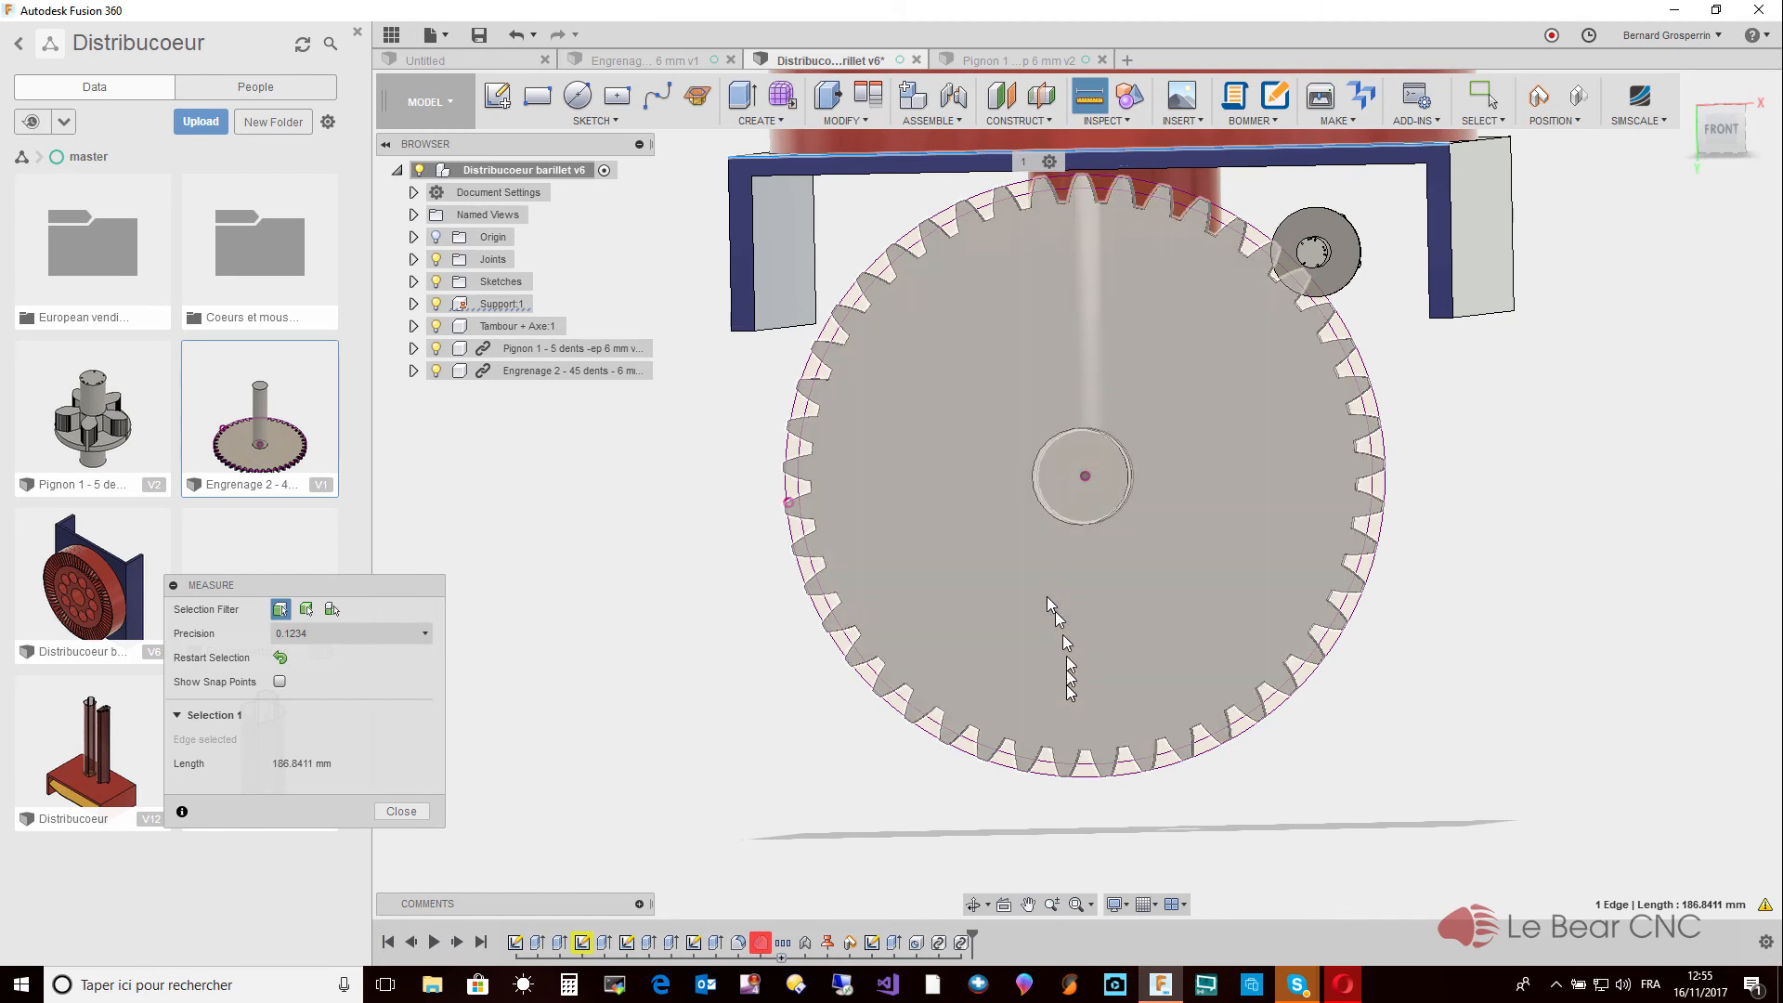
click(1091, 788)
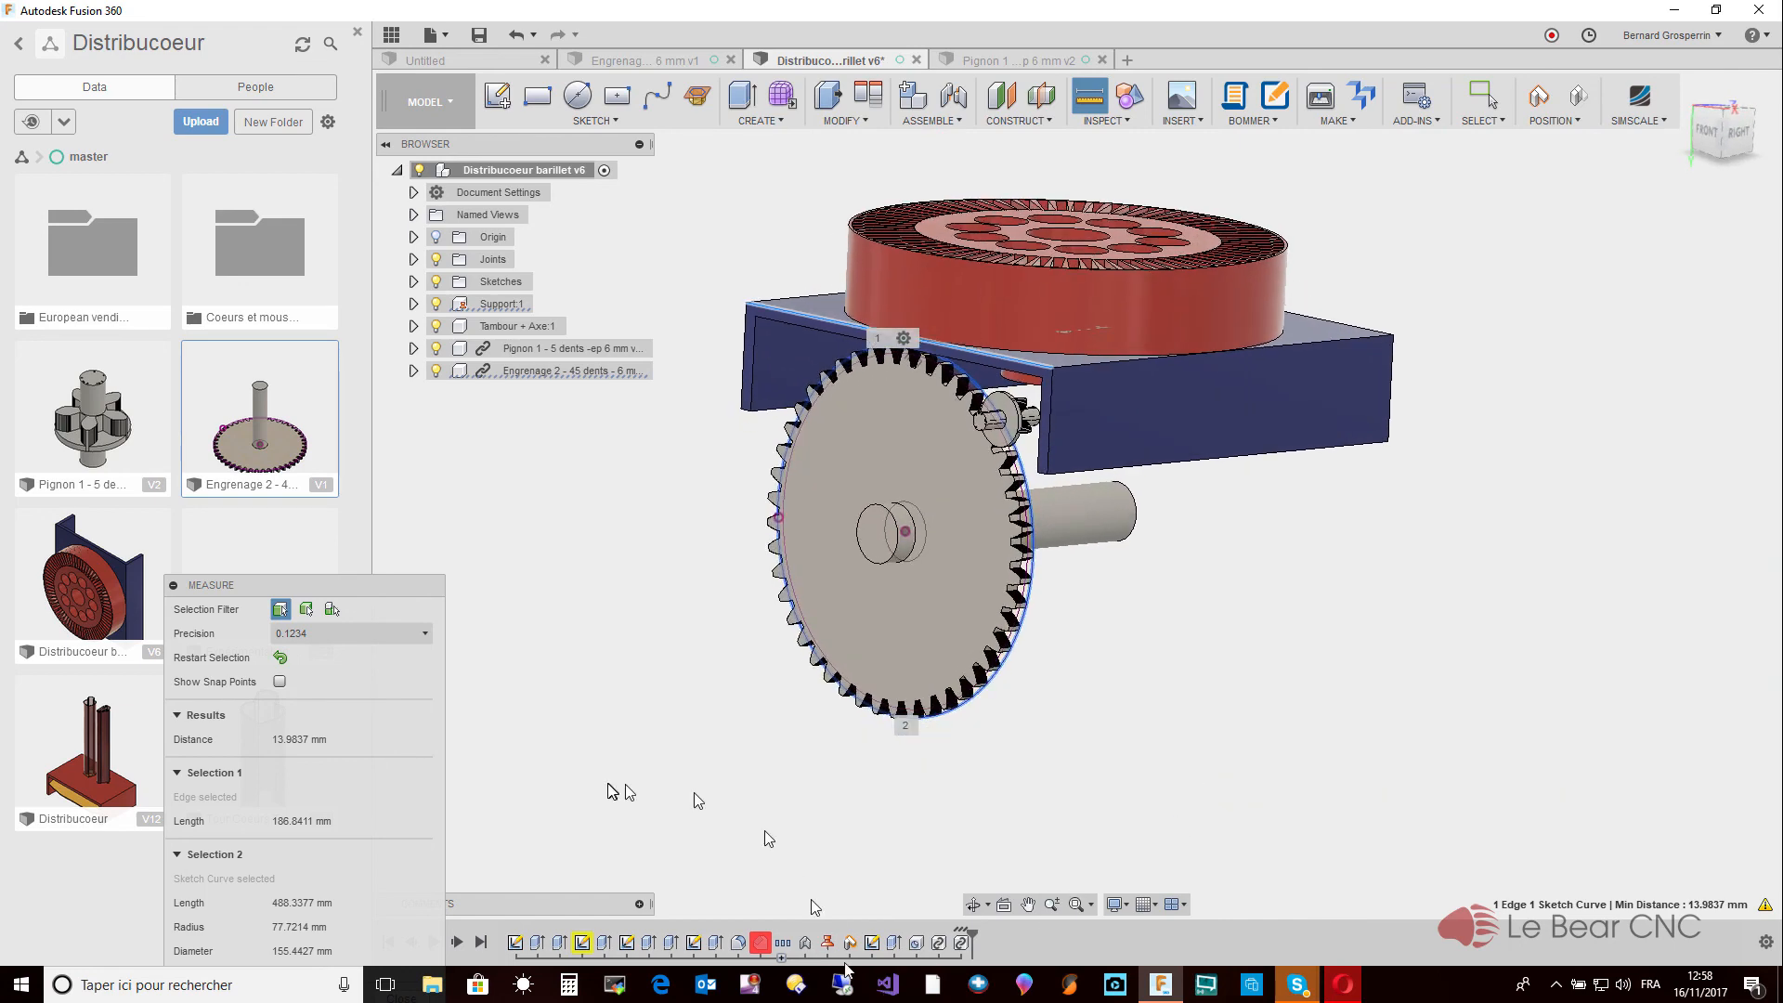
click(478, 542)
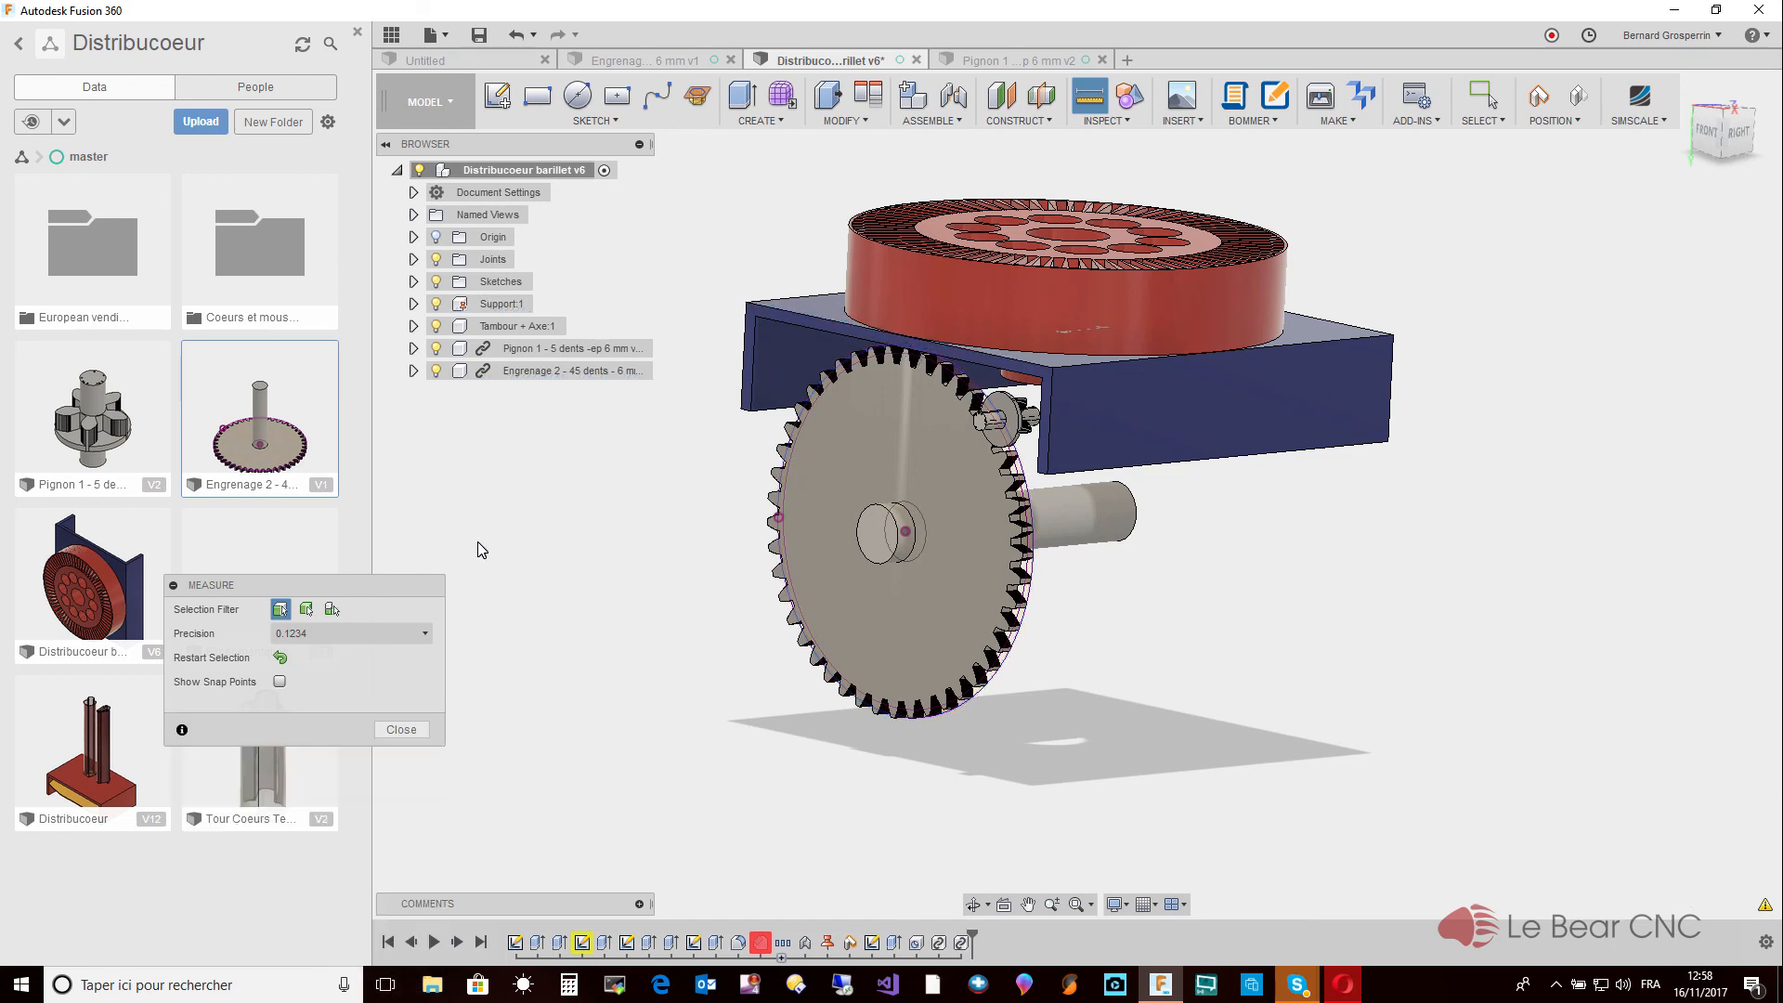
click(401, 730)
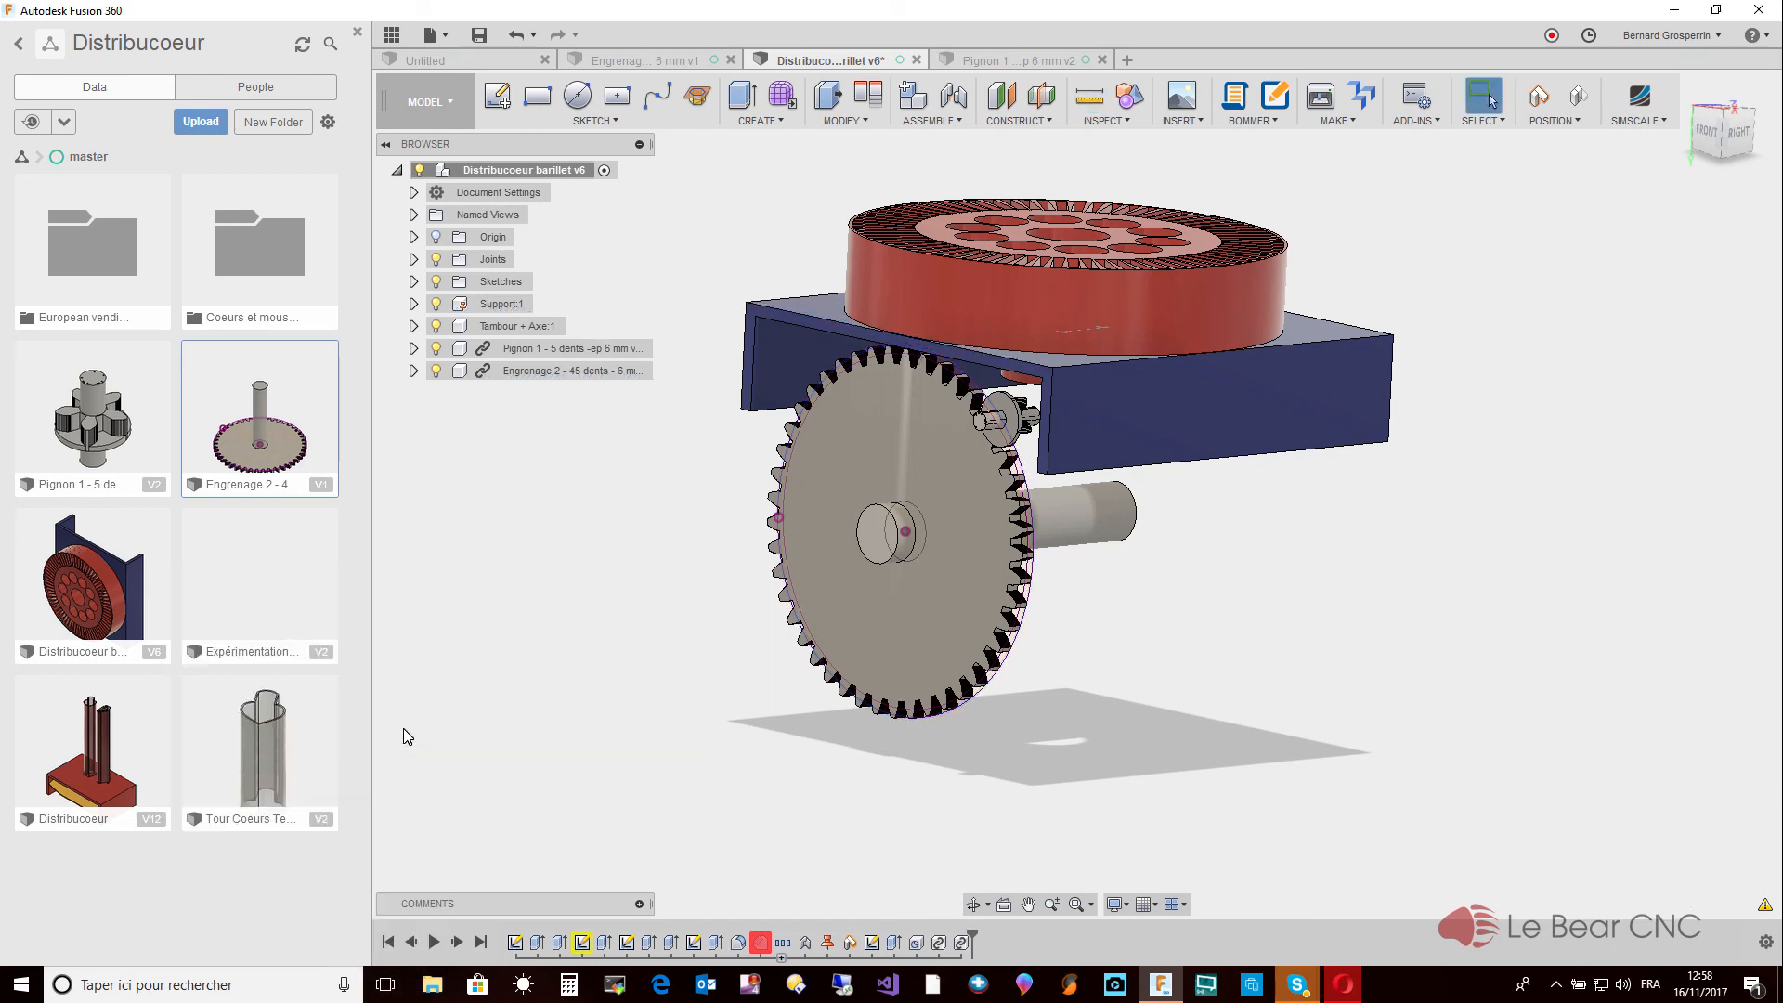